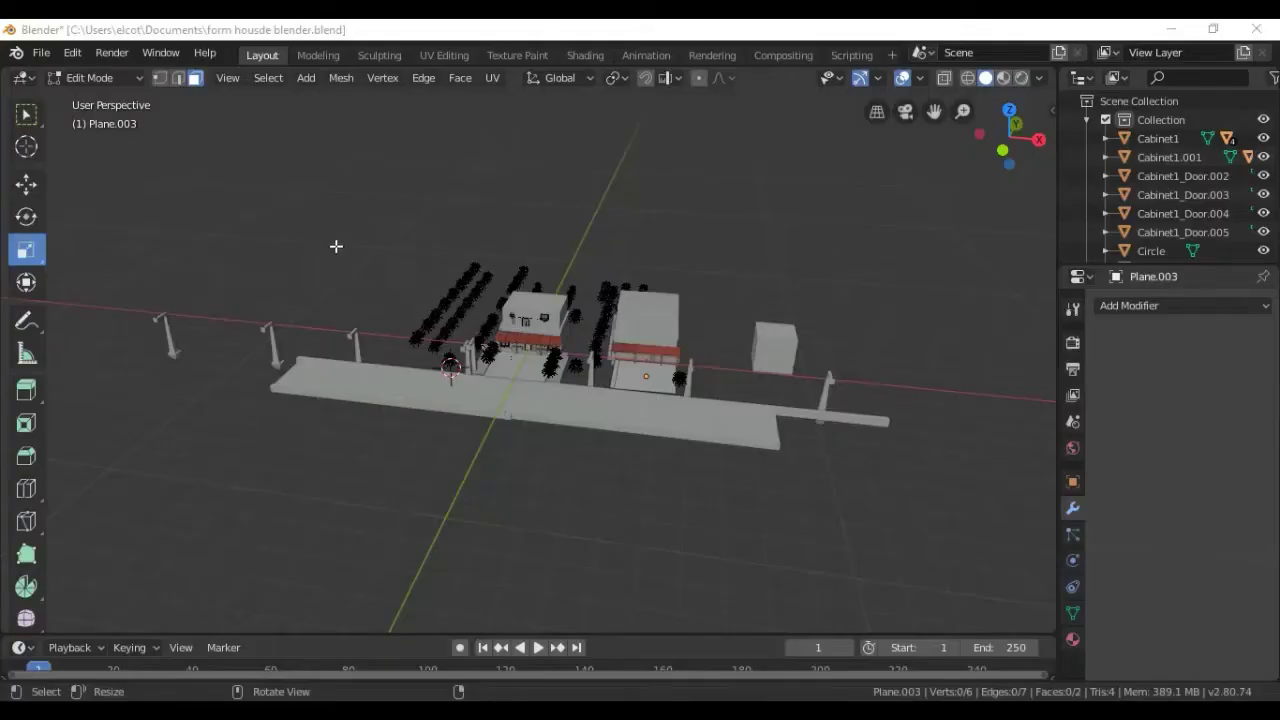
# Orbit and zoom to a high three-quarter view of the house, leaving nothing selected.
pyautogui.scroll(1, 332, 237)
pyautogui.scroll(2, 332, 237)
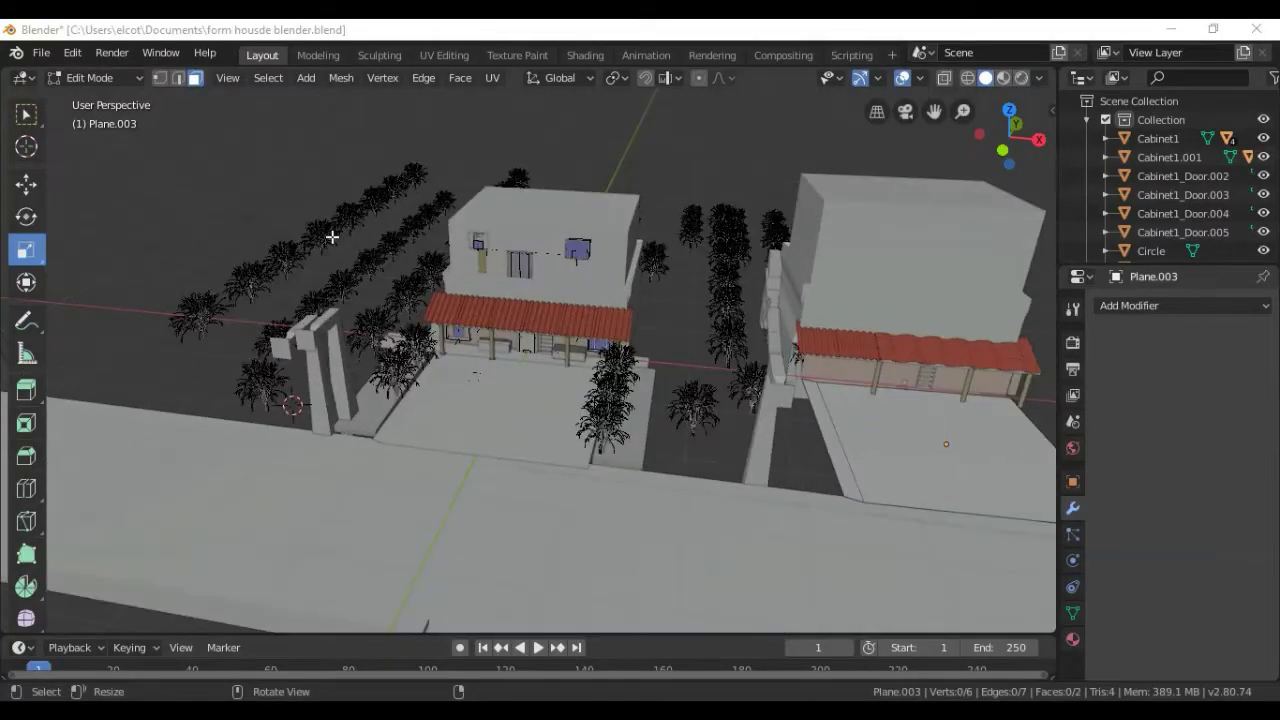
pyautogui.scroll(5, 332, 237)
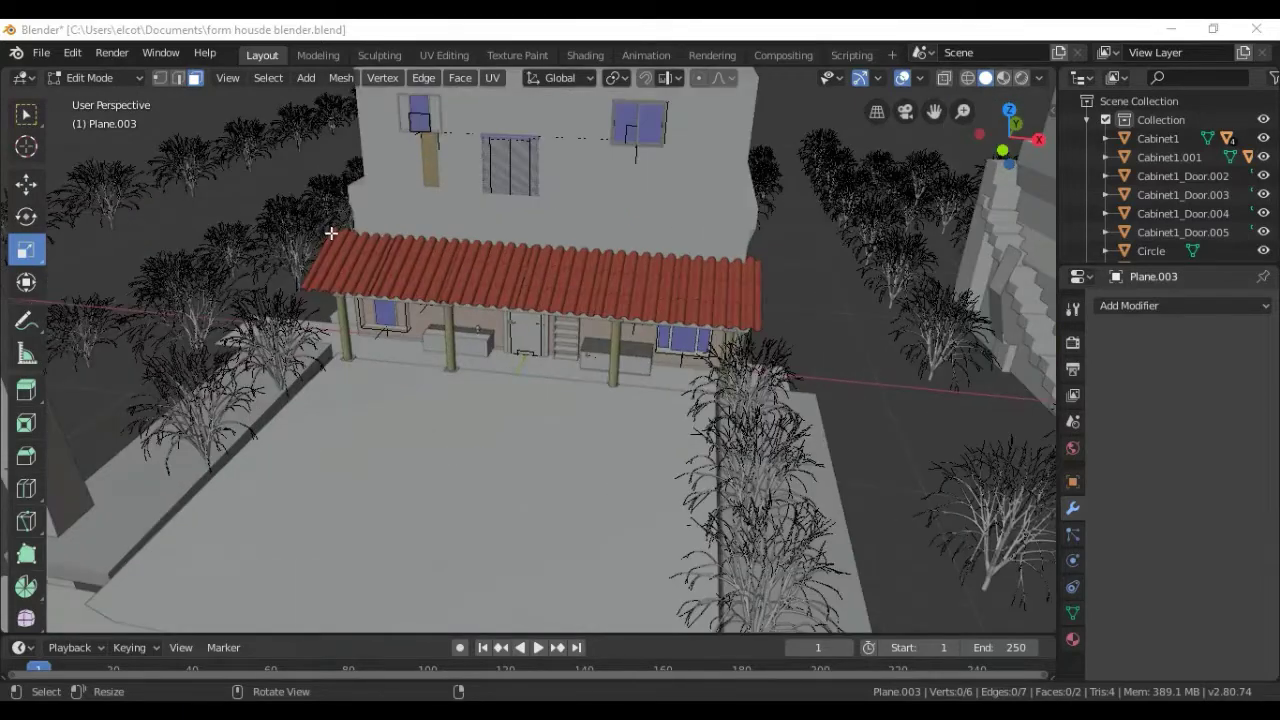
pyautogui.scroll(2, 330, 233)
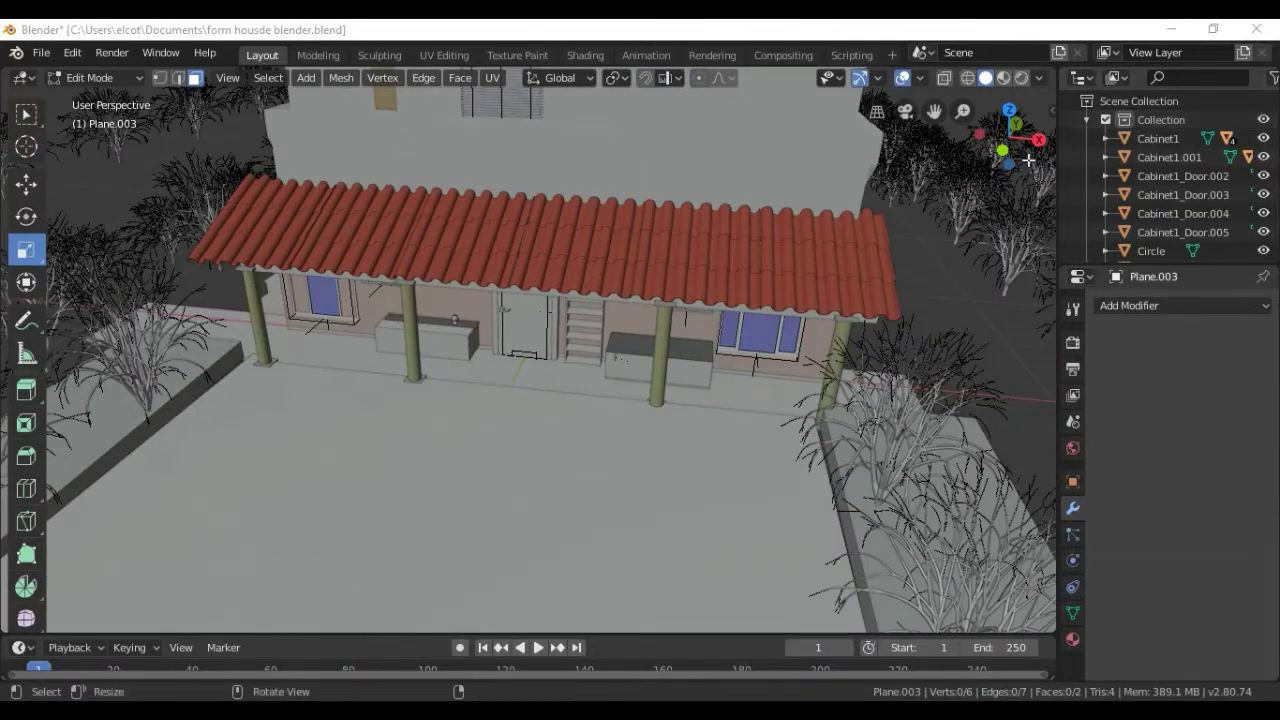
pyautogui.moveTo(1010, 140); pyautogui.dragTo(850, 145)
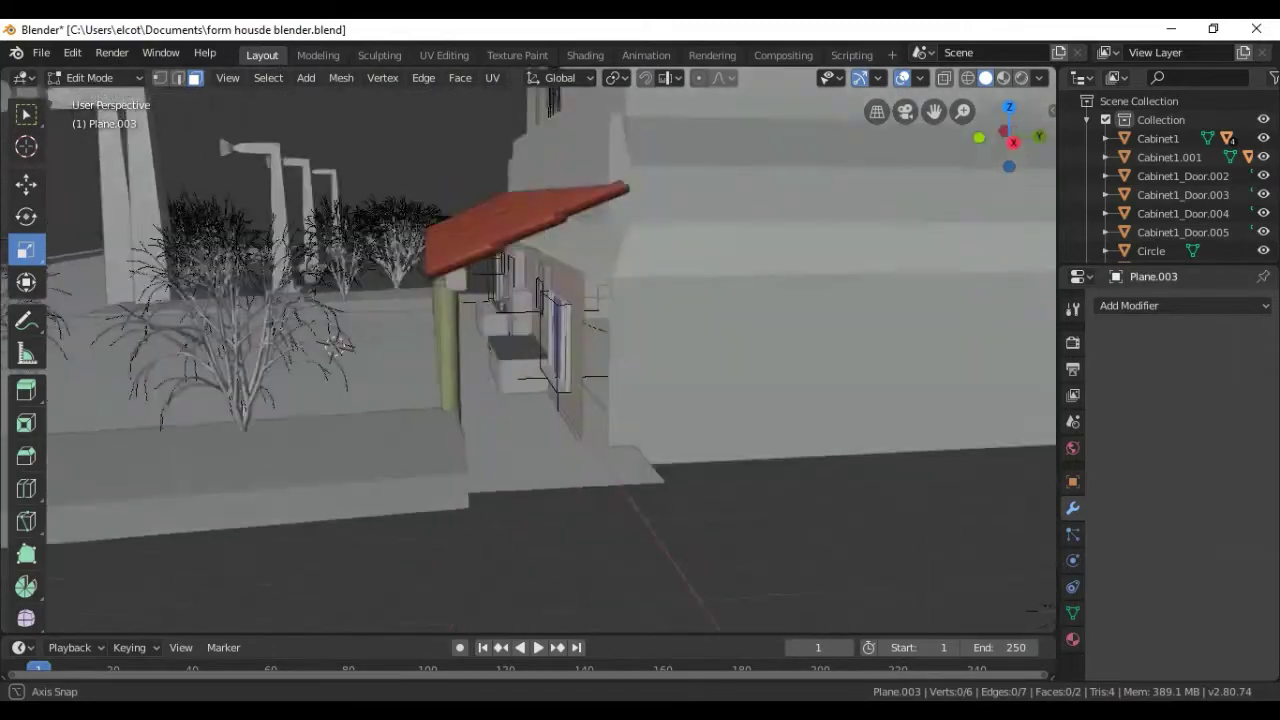
pyautogui.moveTo(1010, 140); pyautogui.dragTo(930, 142)
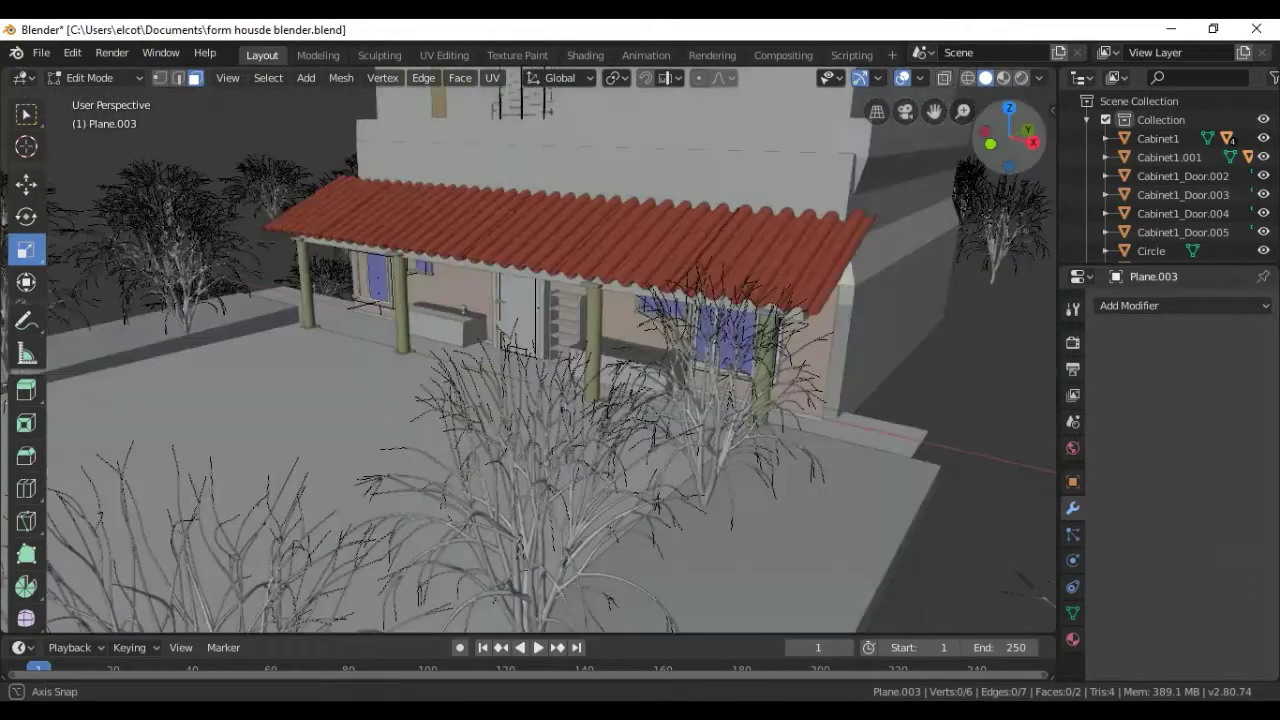
pyautogui.moveTo(1010, 140); pyautogui.dragTo(1005, 142)
pyautogui.scroll(-1, 689, 299)
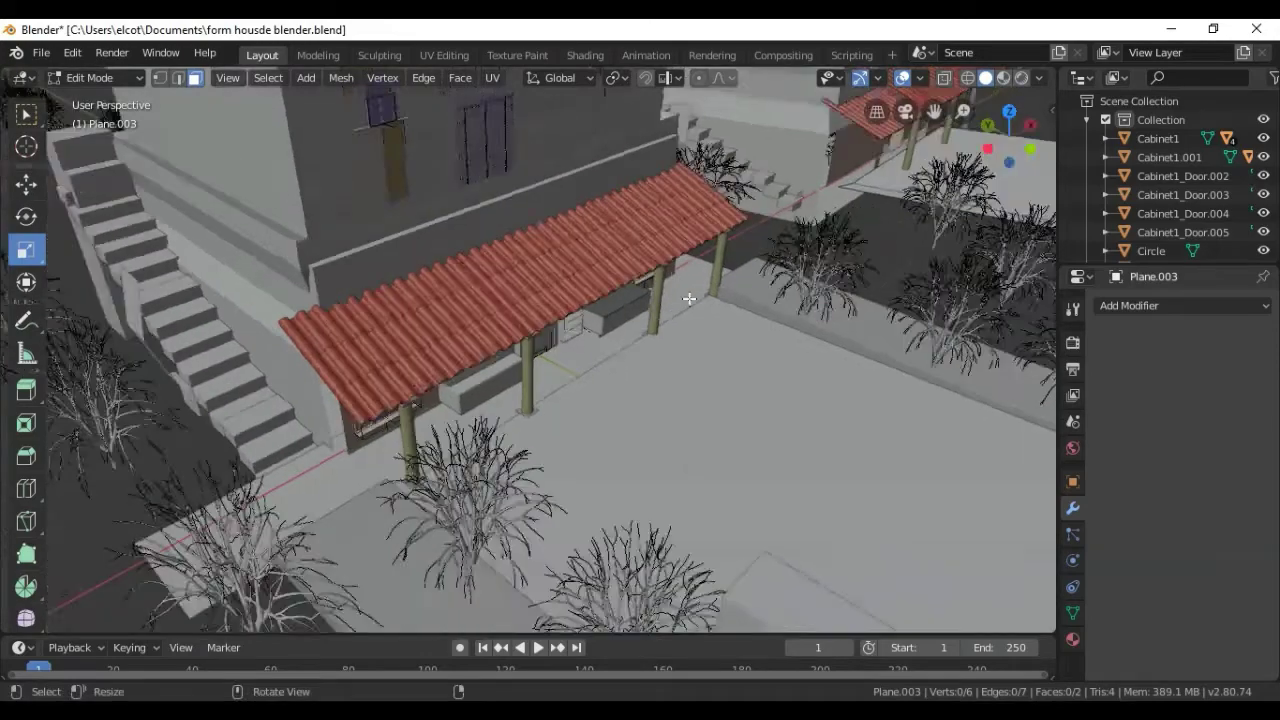
pyautogui.scroll(-3, 689, 299)
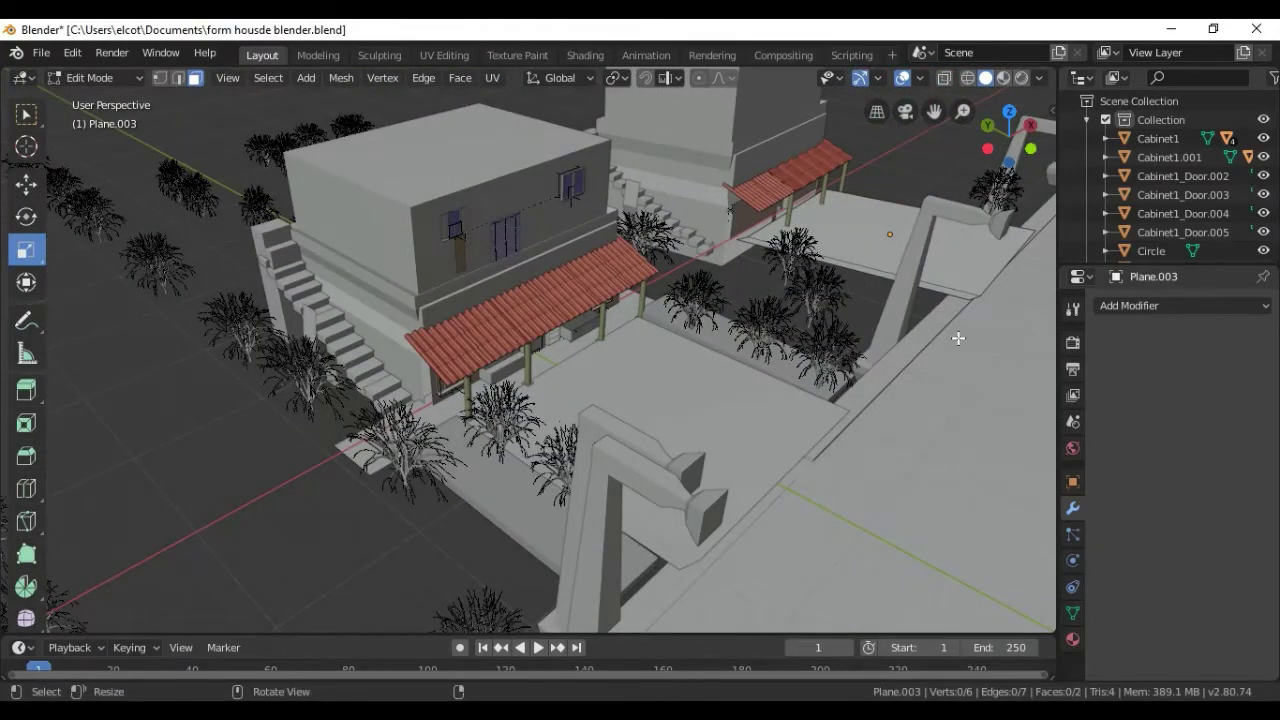
pyautogui.scroll(-2, 958, 344)
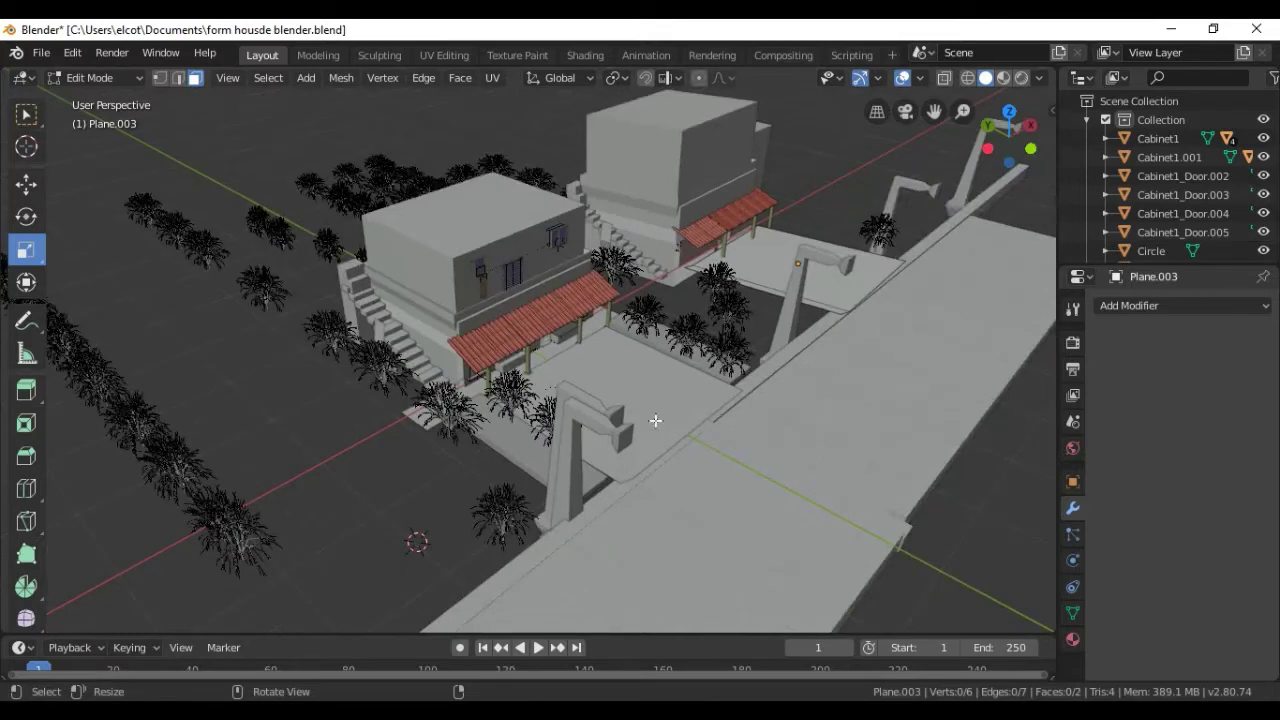
pyautogui.click(26, 114)
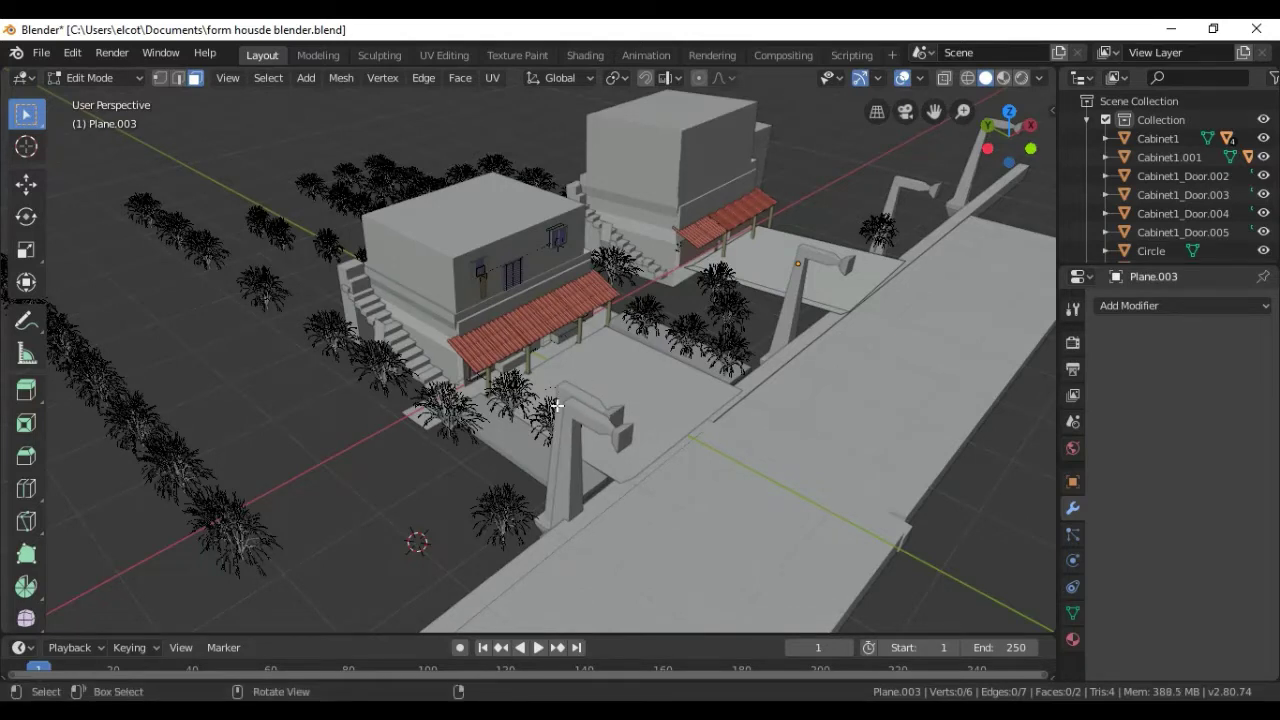
pyautogui.press('b')
pyautogui.click(623, 437)
# Orbit and zoom around the yard to inspect the scene from higher angles.
pyautogui.scroll(-2, 940, 353)
pyautogui.scroll(1, 937, 350)
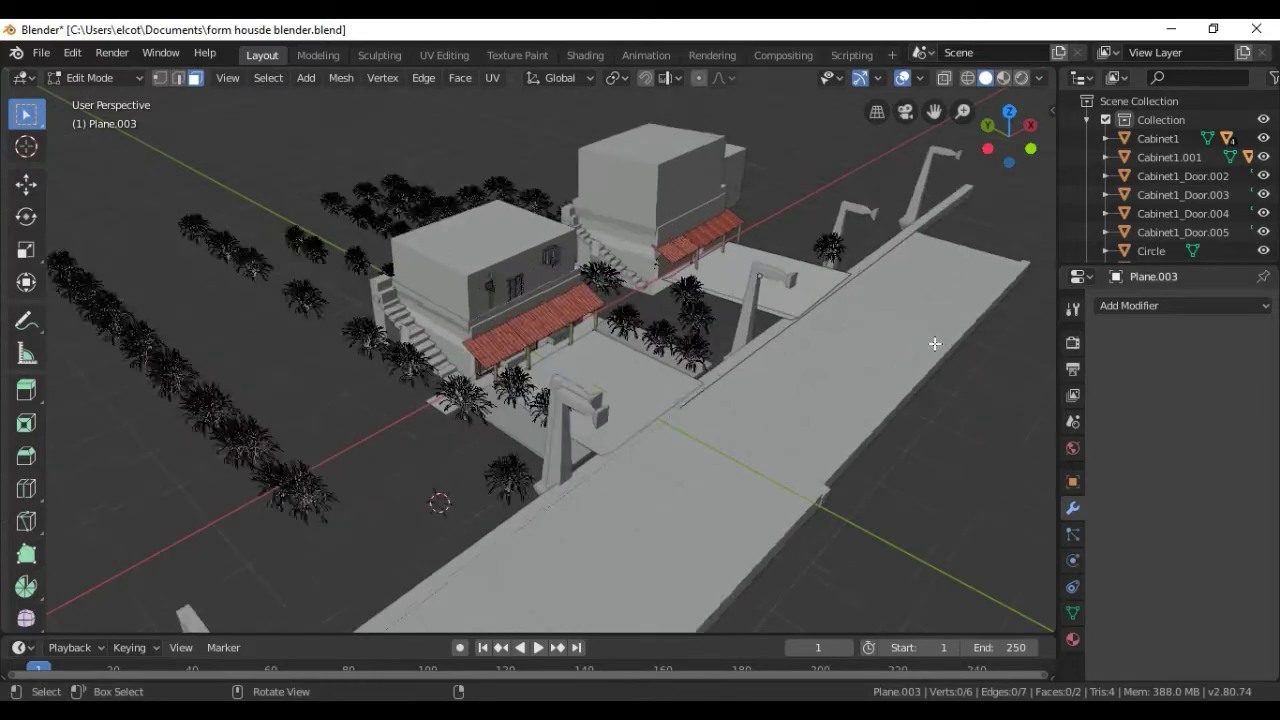
pyautogui.scroll(1, 935, 342)
pyautogui.scroll(3, 935, 342)
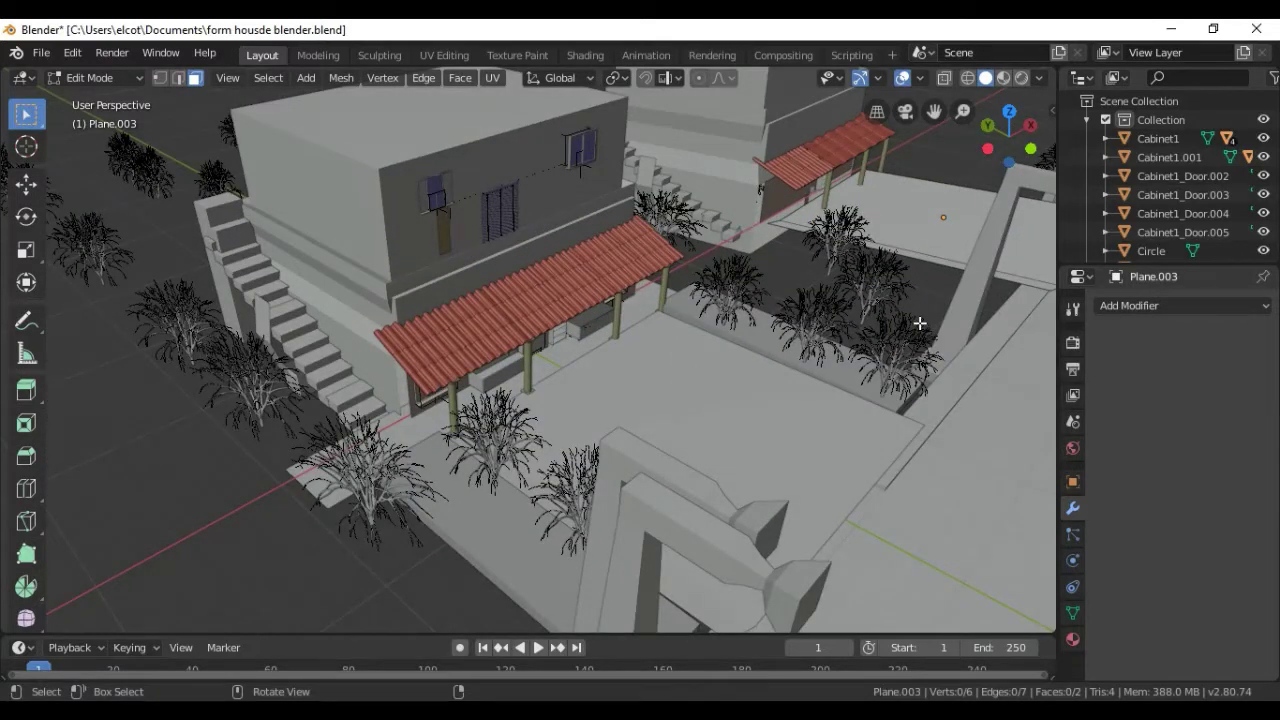
pyautogui.scroll(2, 582, 350)
pyautogui.scroll(1, 579, 350)
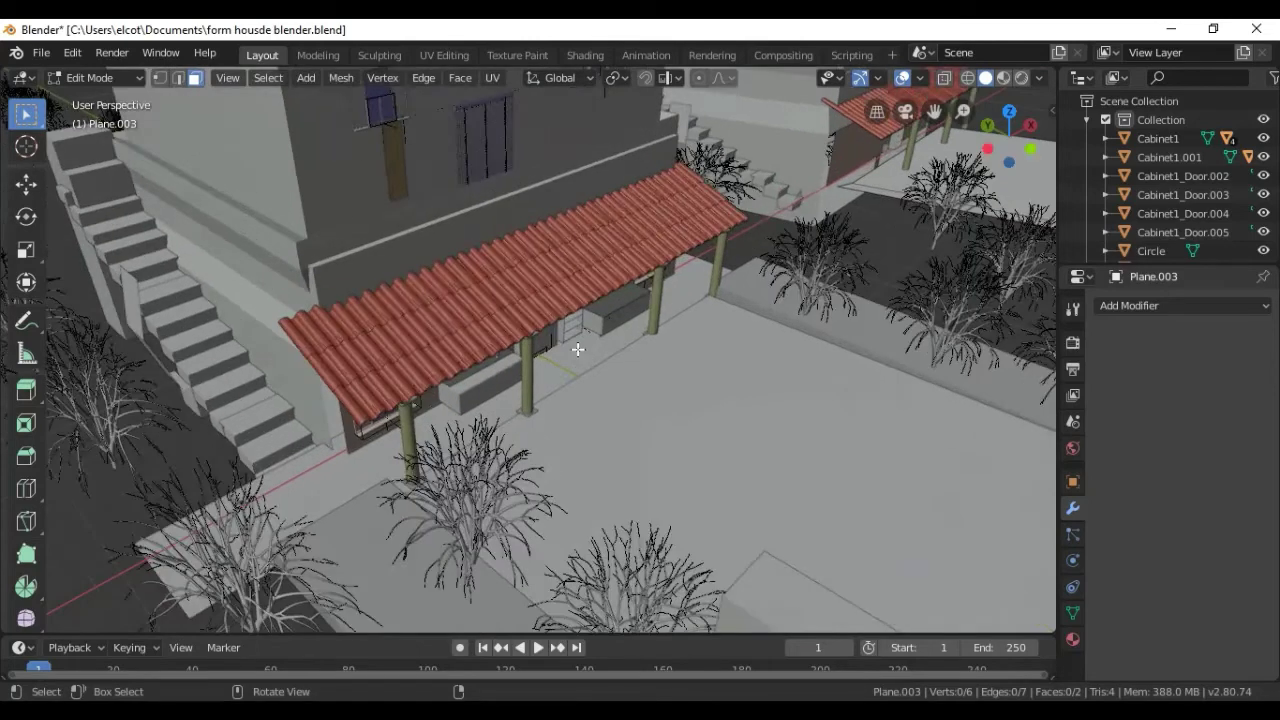
pyautogui.scroll(-2, 578, 349)
pyautogui.scroll(-1, 578, 349)
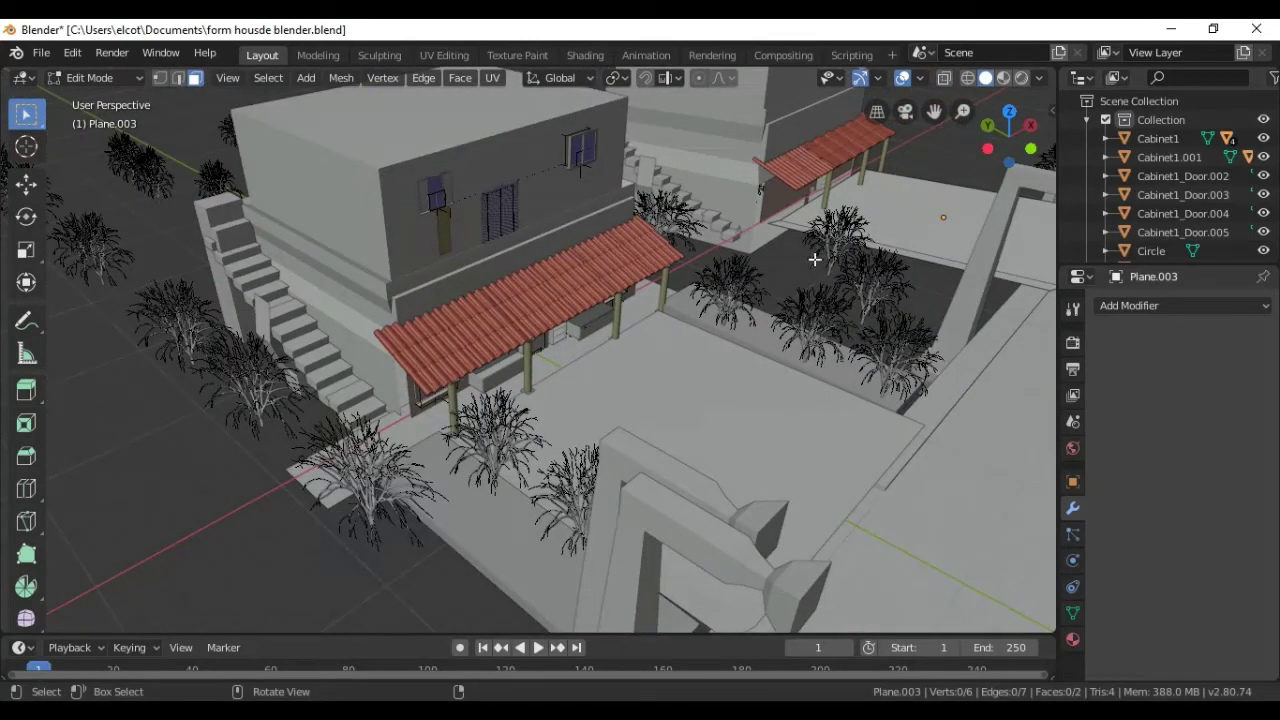
pyautogui.scroll(-1, 776, 311)
pyautogui.scroll(-1, 776, 306)
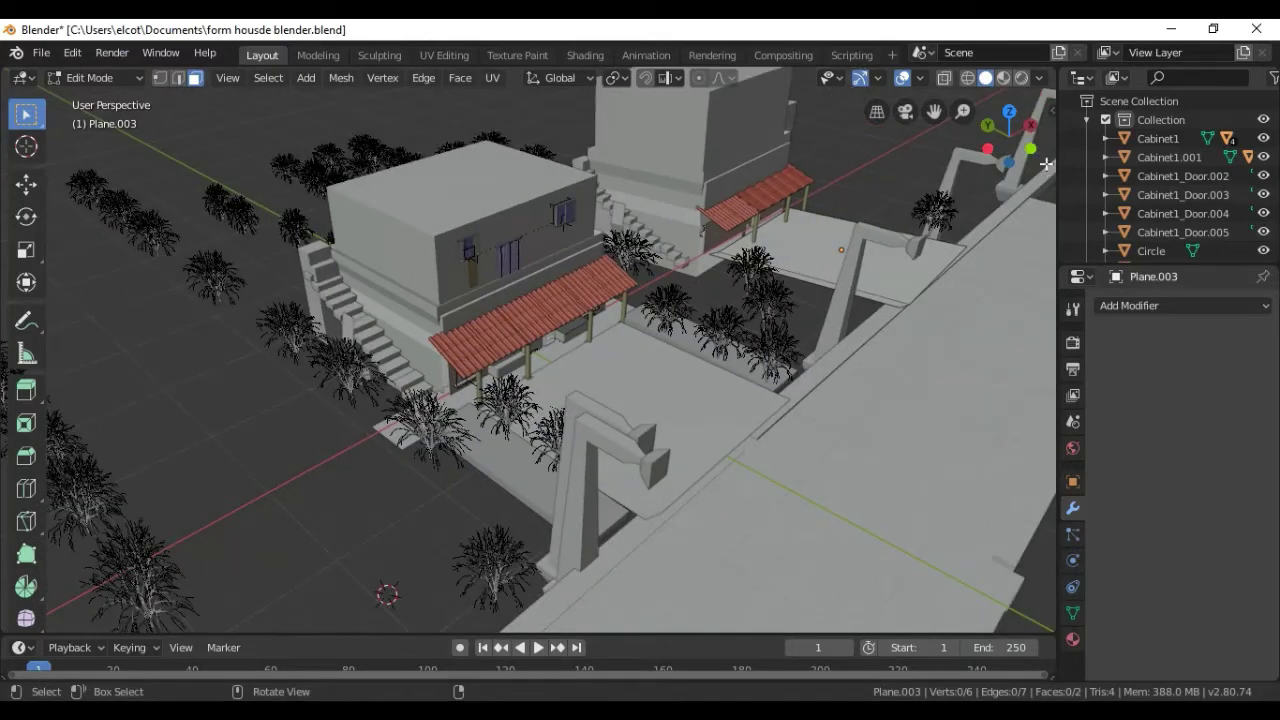
pyautogui.moveTo(1022, 135)
pyautogui.mouseDown()
pyautogui.moveTo(1005, 150)
pyautogui.moveTo(1026, 150)
pyautogui.mouseUp()
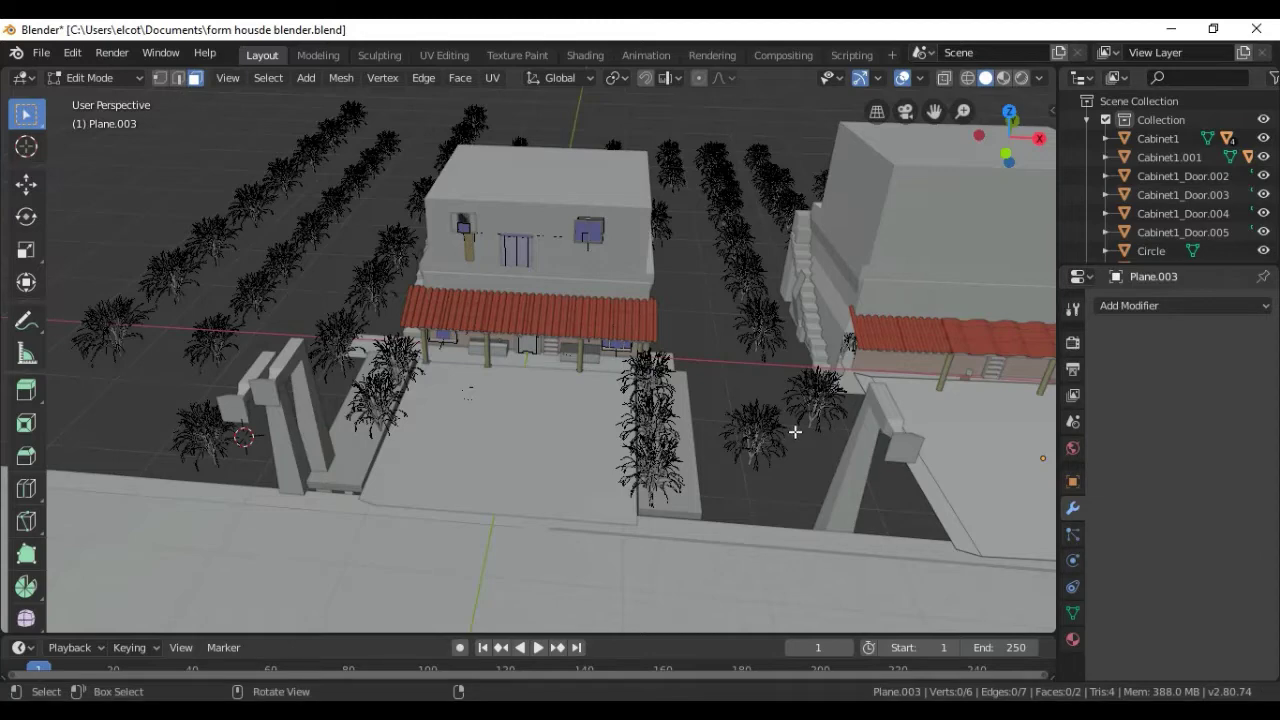
pyautogui.scroll(-3, 795, 431)
pyautogui.scroll(2, 777, 408)
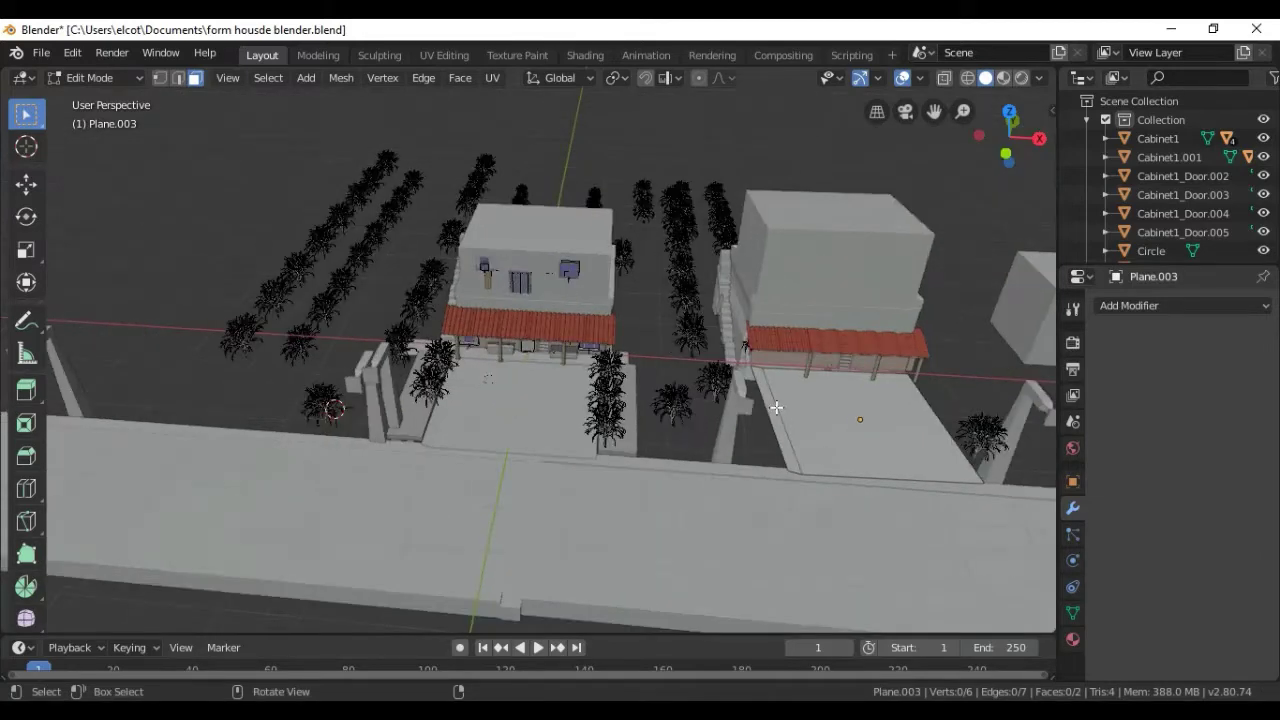
pyautogui.scroll(2, 777, 407)
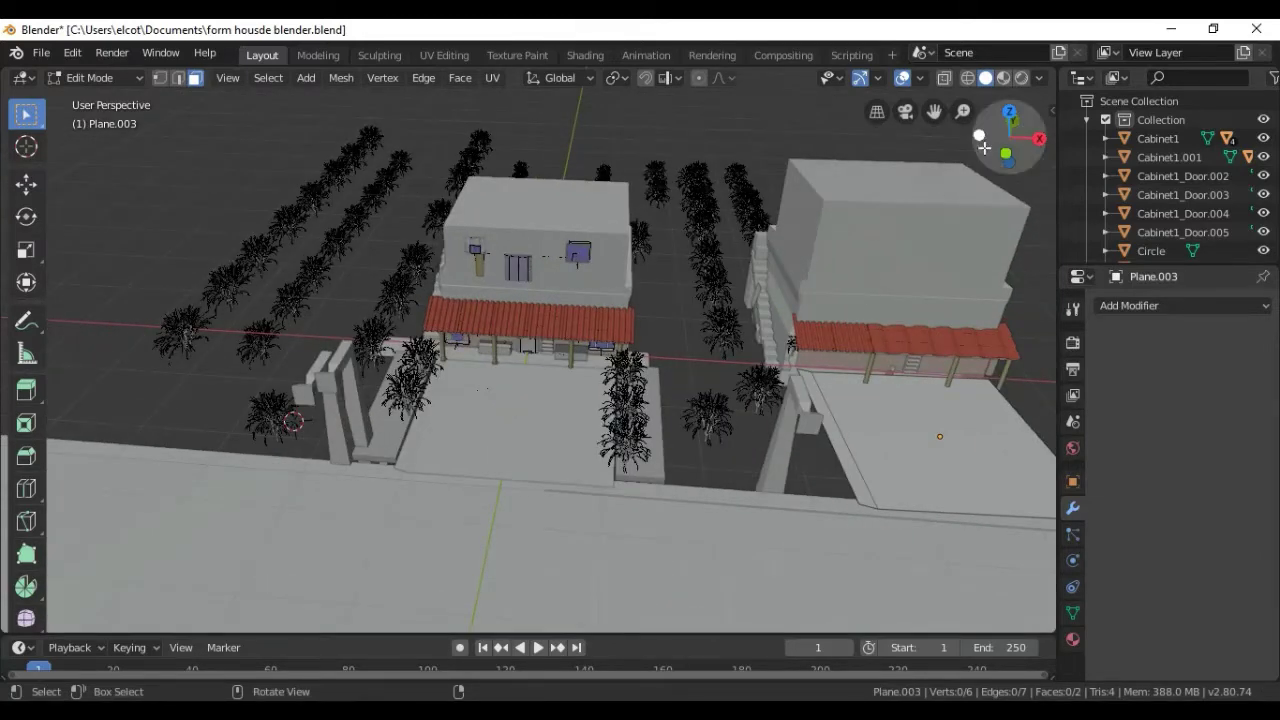
pyautogui.moveTo(1041, 139)
pyautogui.mouseDown()
pyautogui.moveTo(1000, 145)
pyautogui.moveTo(1012, 143)
pyautogui.mouseUp()
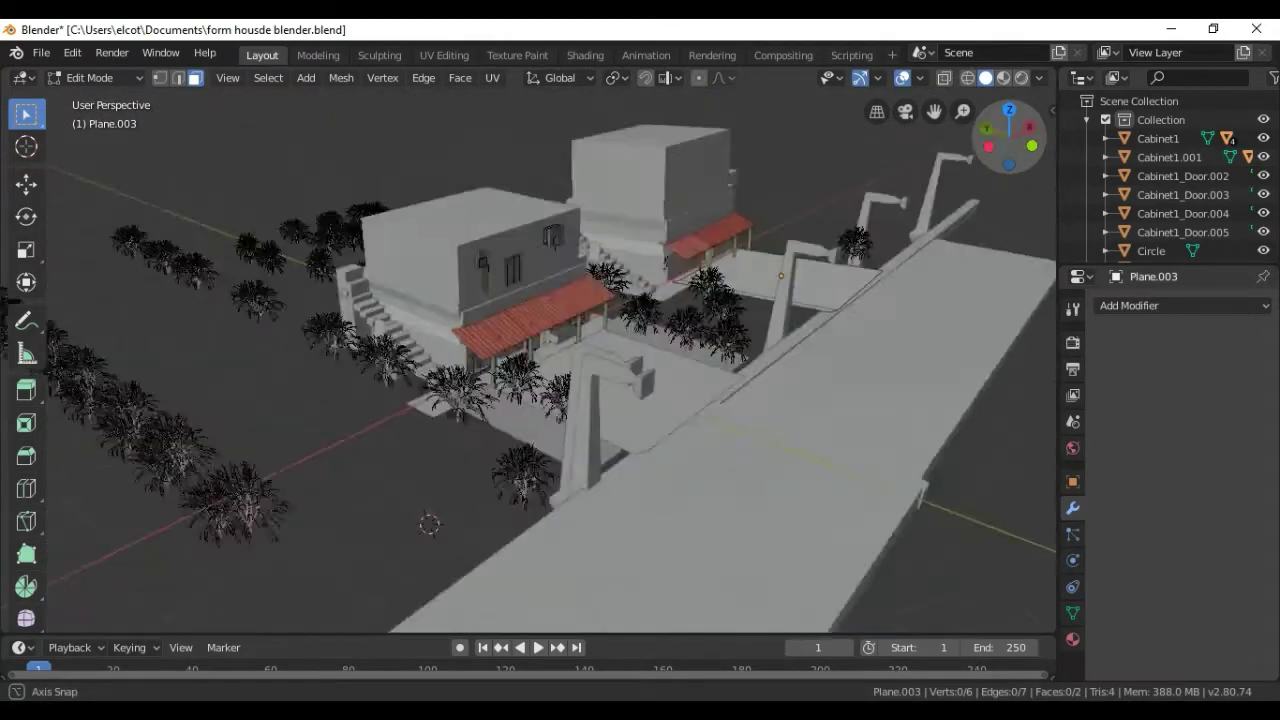
pyautogui.moveTo(1012, 143); pyautogui.dragTo(489, 330)
pyautogui.scroll(3, 489, 330)
pyautogui.scroll(2, 486, 329)
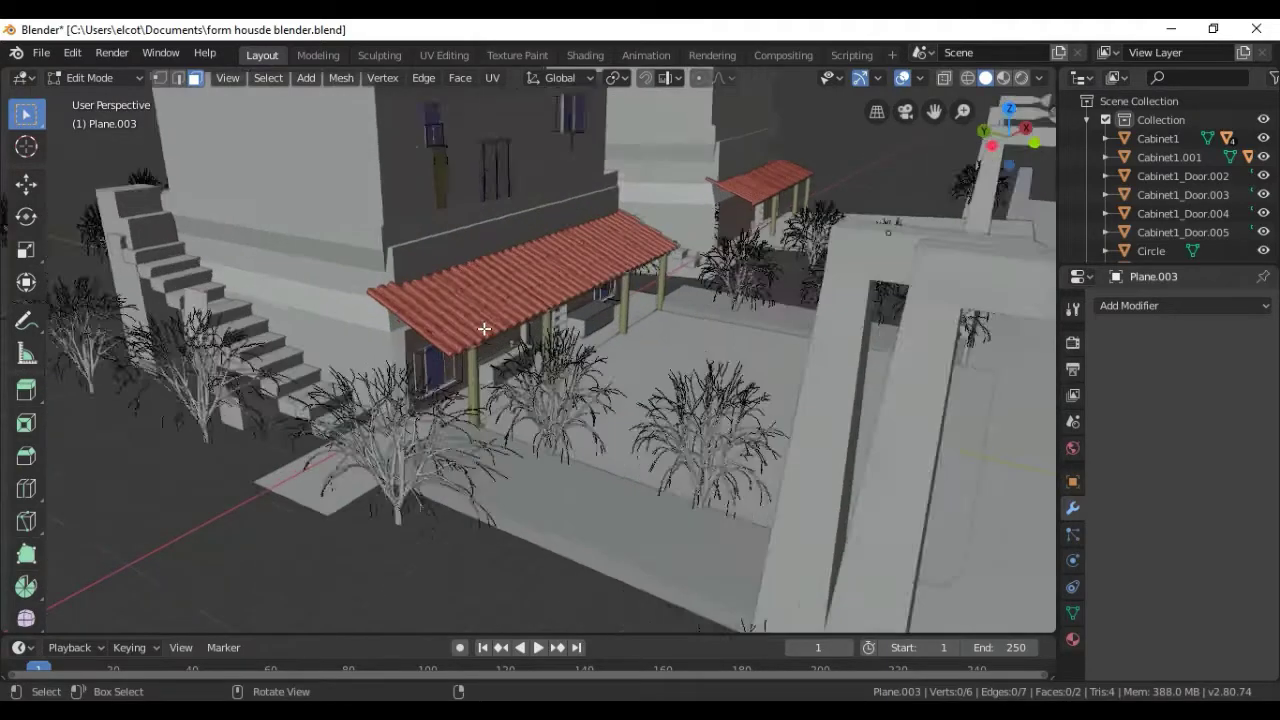
pyautogui.scroll(1, 485, 328)
pyautogui.scroll(-2, 484, 328)
pyautogui.scroll(2, 484, 328)
pyautogui.scroll(2, 484, 328)
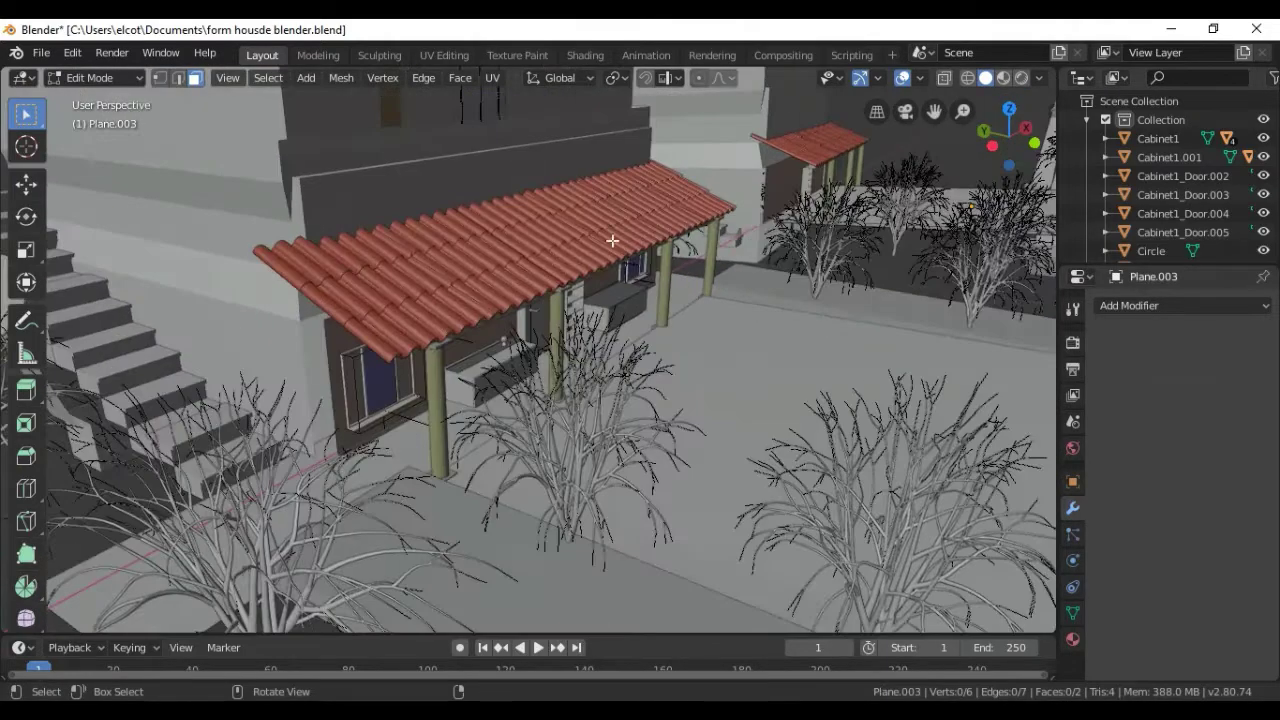
# Scale the curved Surface object on the left down to X 0.949 and Y 0.446.
pyautogui.moveTo(1040, 140)
pyautogui.mouseDown()
pyautogui.moveTo(880, 285)
pyautogui.moveTo(848, 282)
pyautogui.mouseUp()
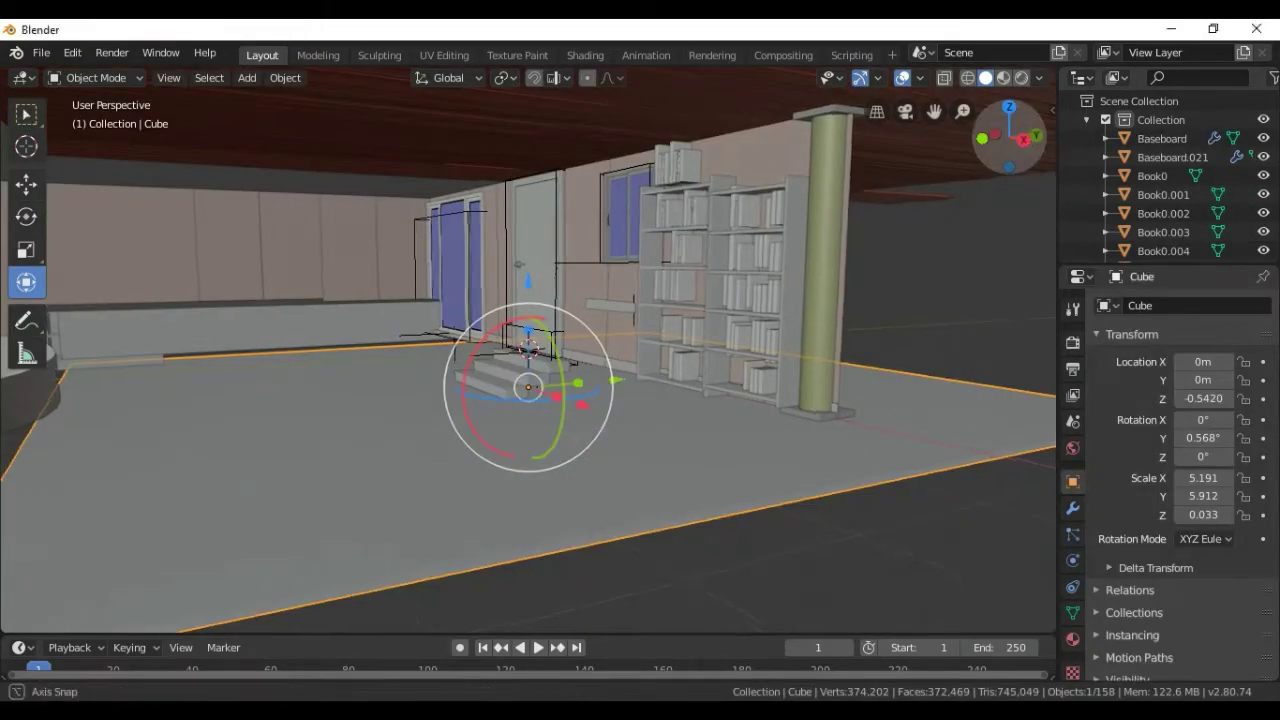
pyautogui.moveTo(1016, 126); pyautogui.dragTo(978, 138)
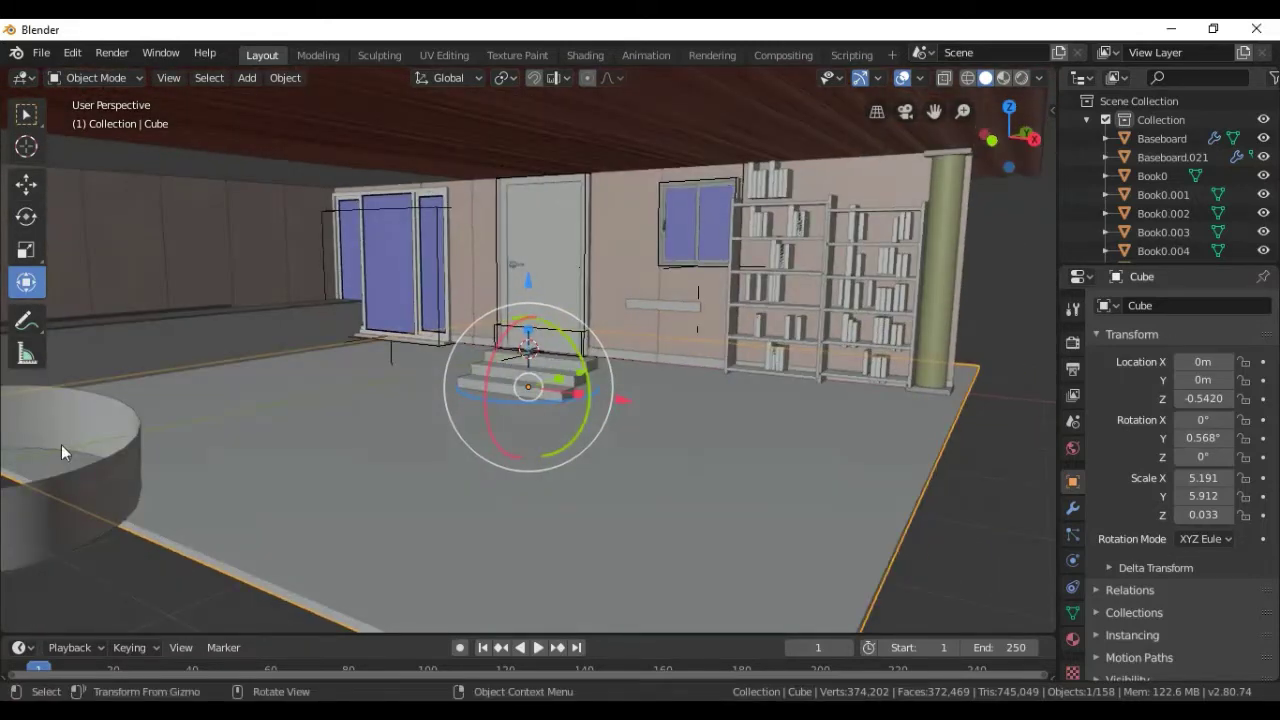
pyautogui.click(59, 502)
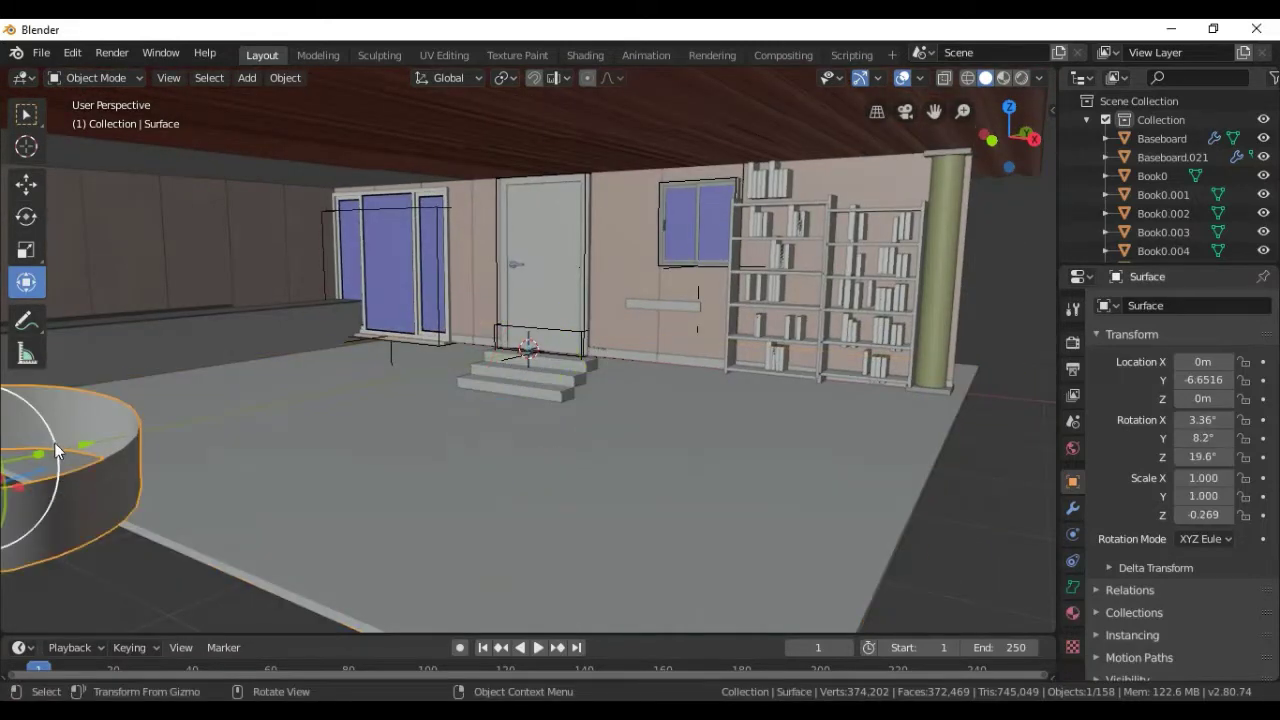
pyautogui.moveTo(41, 462); pyautogui.dragTo(1037, 483)
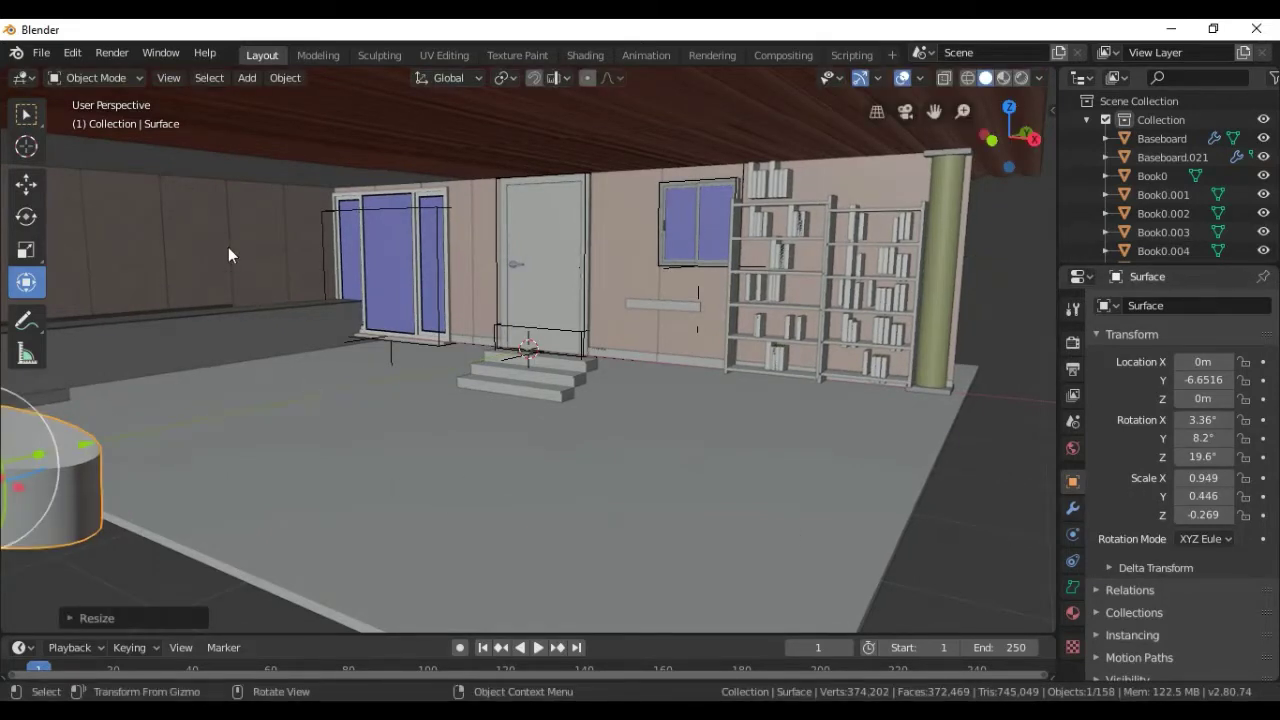
pyautogui.click(226, 71)
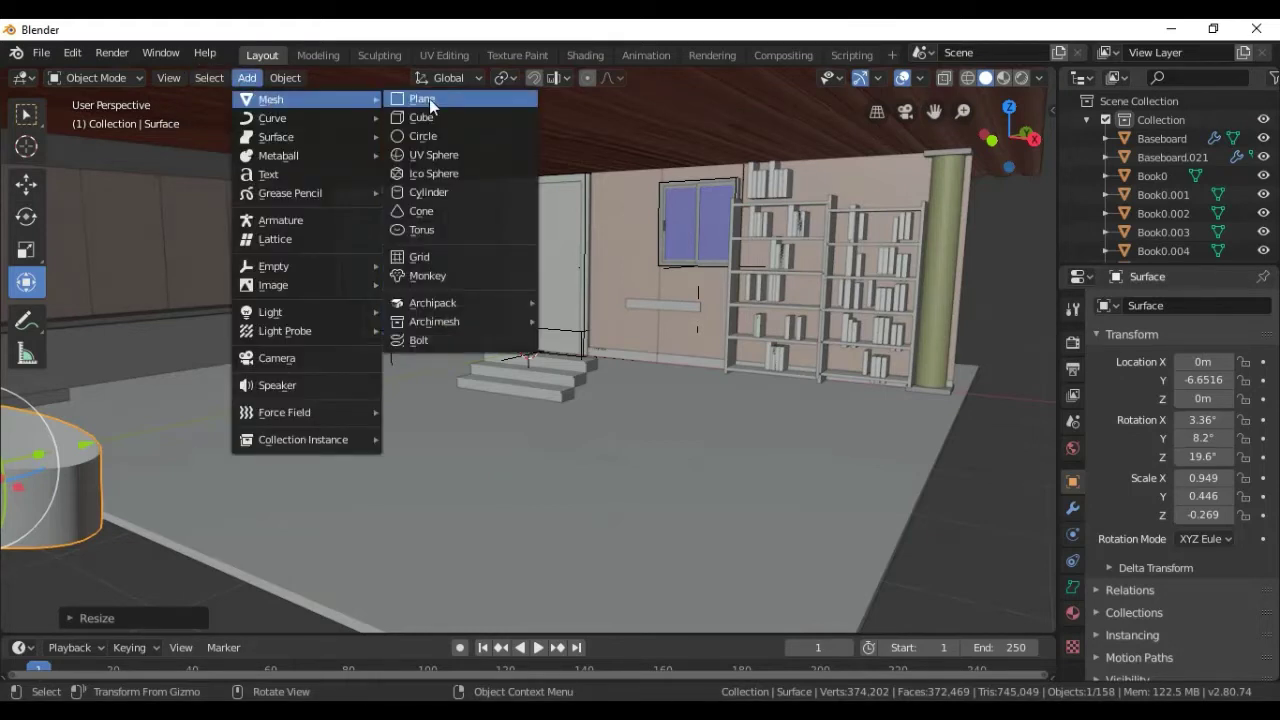
# Add a Sapling Tree Gen tree in front of the door above the small stairs.
pyautogui.press('Escape')
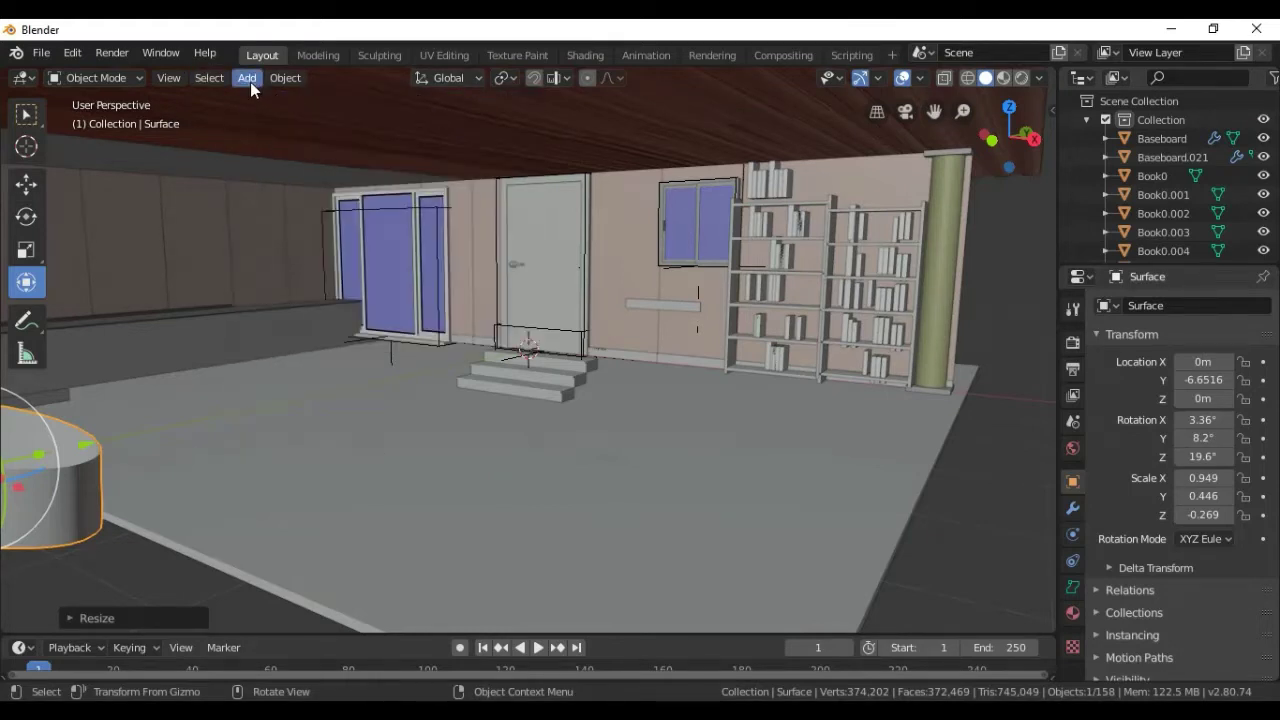
pyautogui.click(250, 80)
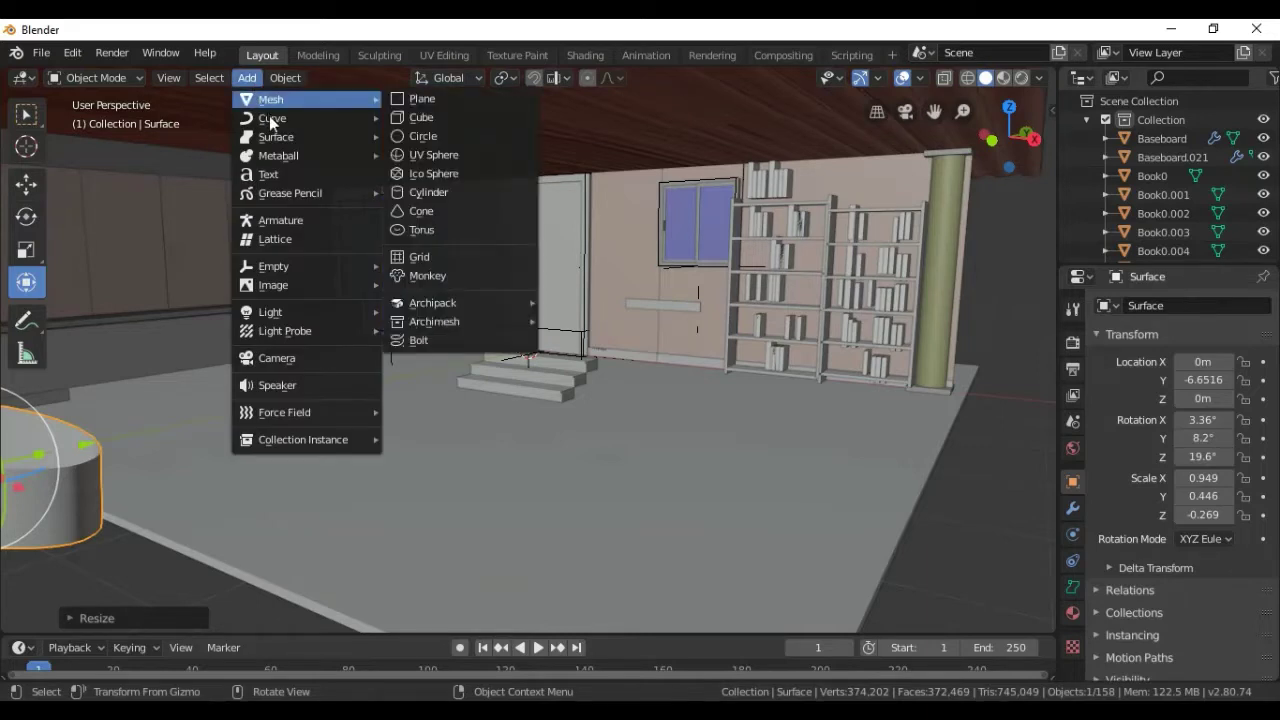
pyautogui.moveTo(272, 118)
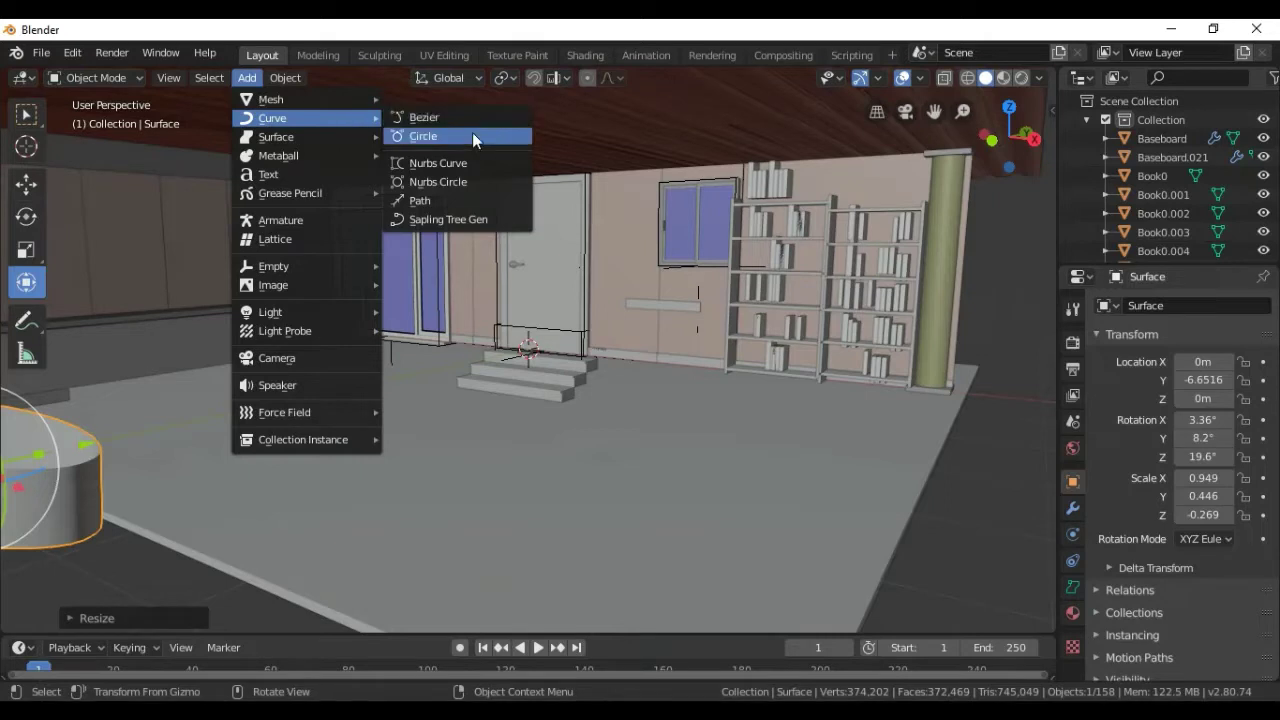
pyautogui.click(456, 219)
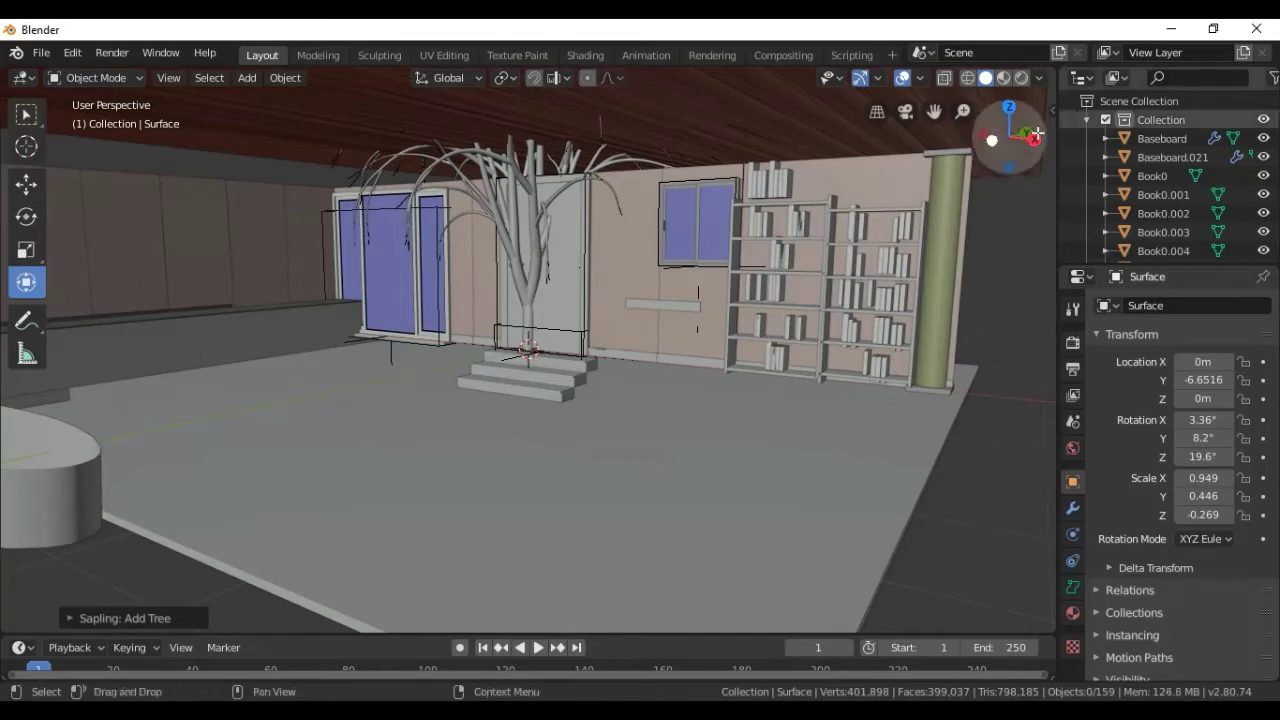
pyautogui.moveTo(1010, 137)
pyautogui.mouseDown()
pyautogui.moveTo(950, 140)
pyautogui.moveTo(1000, 150)
pyautogui.mouseUp()
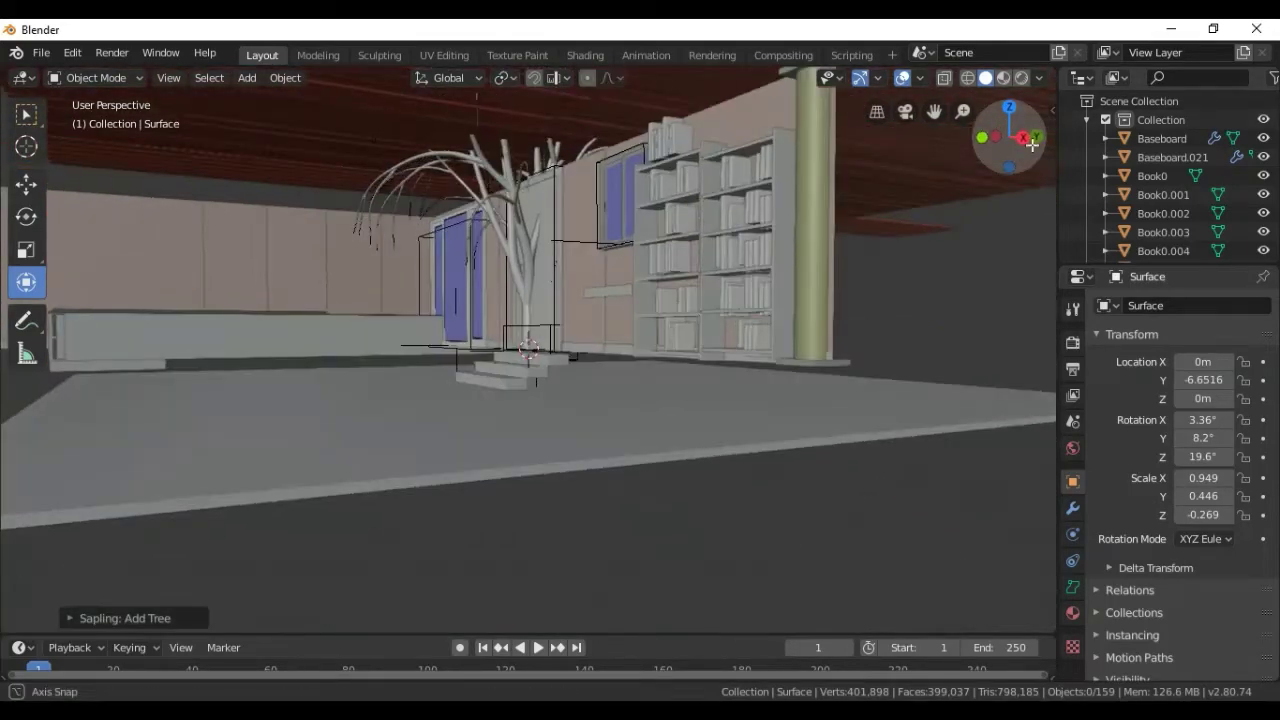
# Select the tree and set the pivot point to 3D Cursor.
pyautogui.click(516, 194)
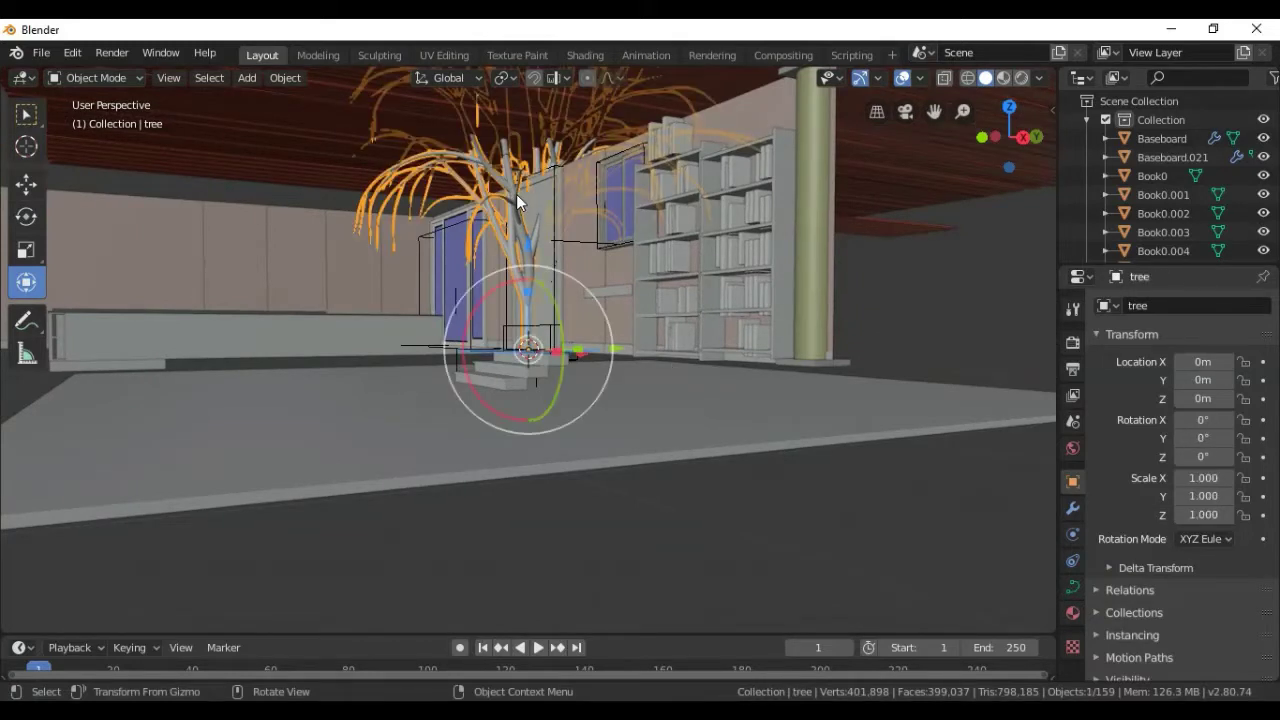
pyautogui.press('.')
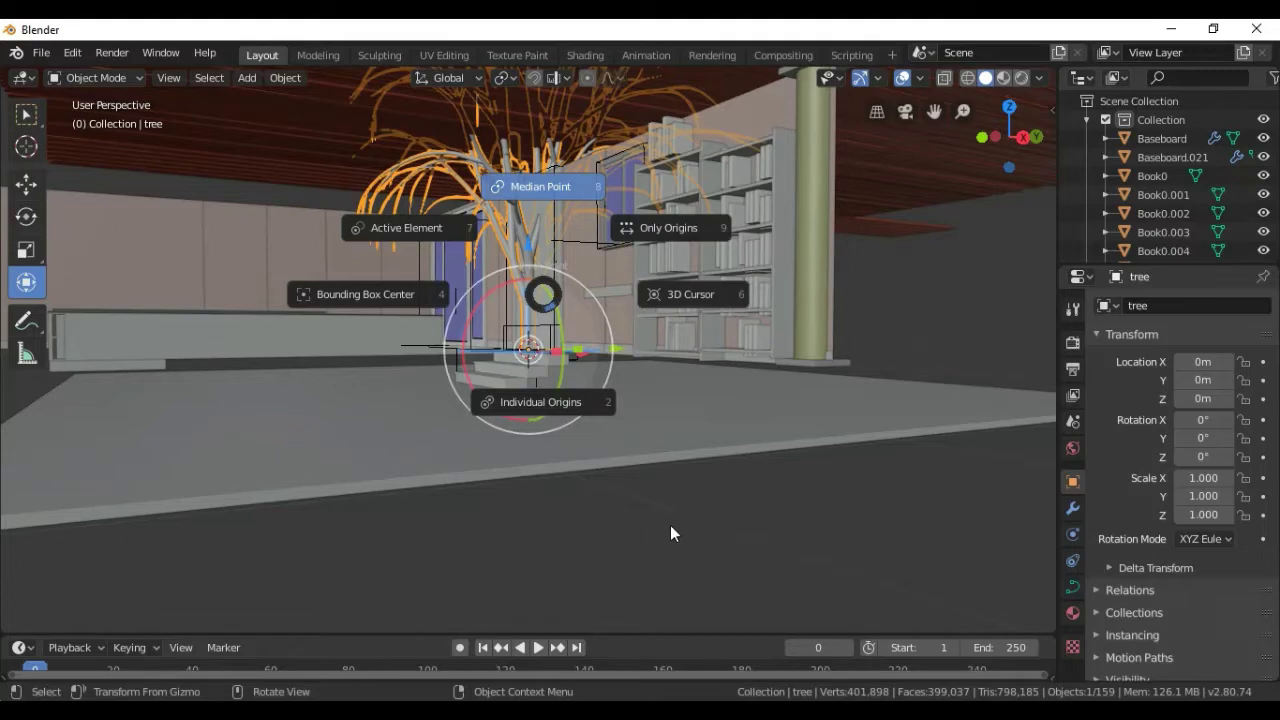
pyautogui.click(1082, 186)
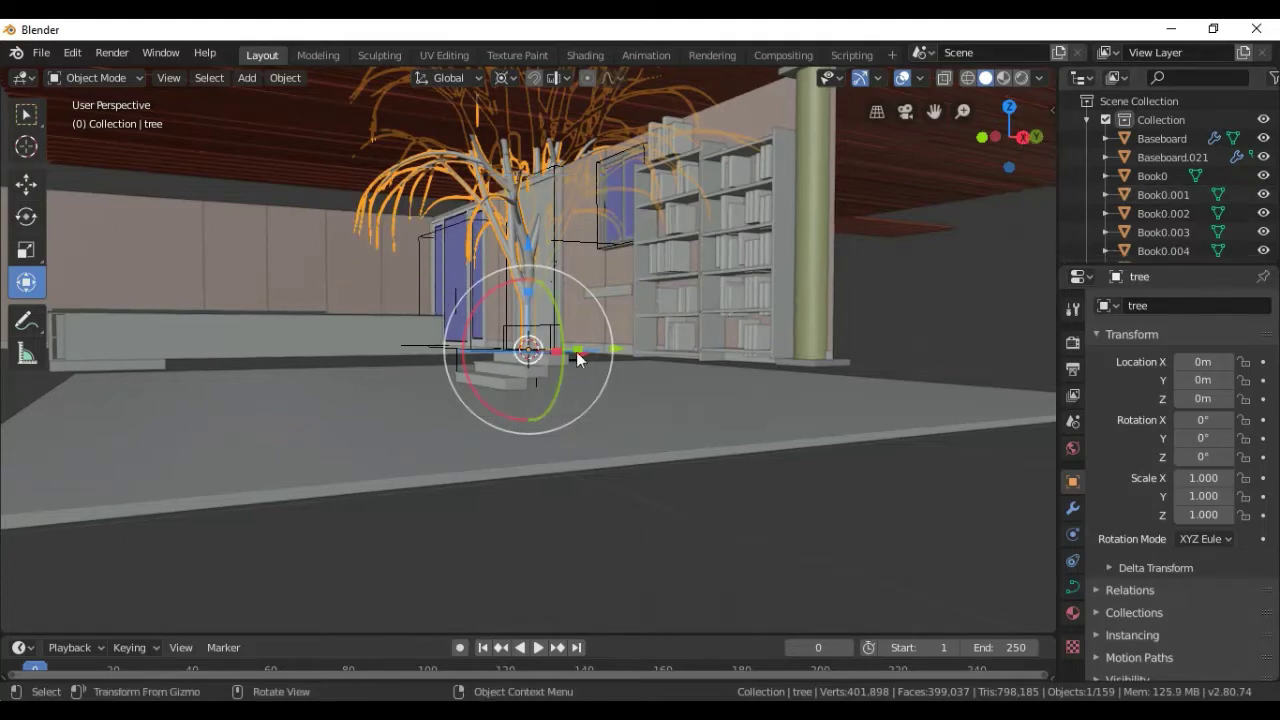
# Move the tree beside the slab's right front corner, to X 6.4603 and Y -1.3387.
pyautogui.moveTo(621, 352); pyautogui.dragTo(1014, 429)
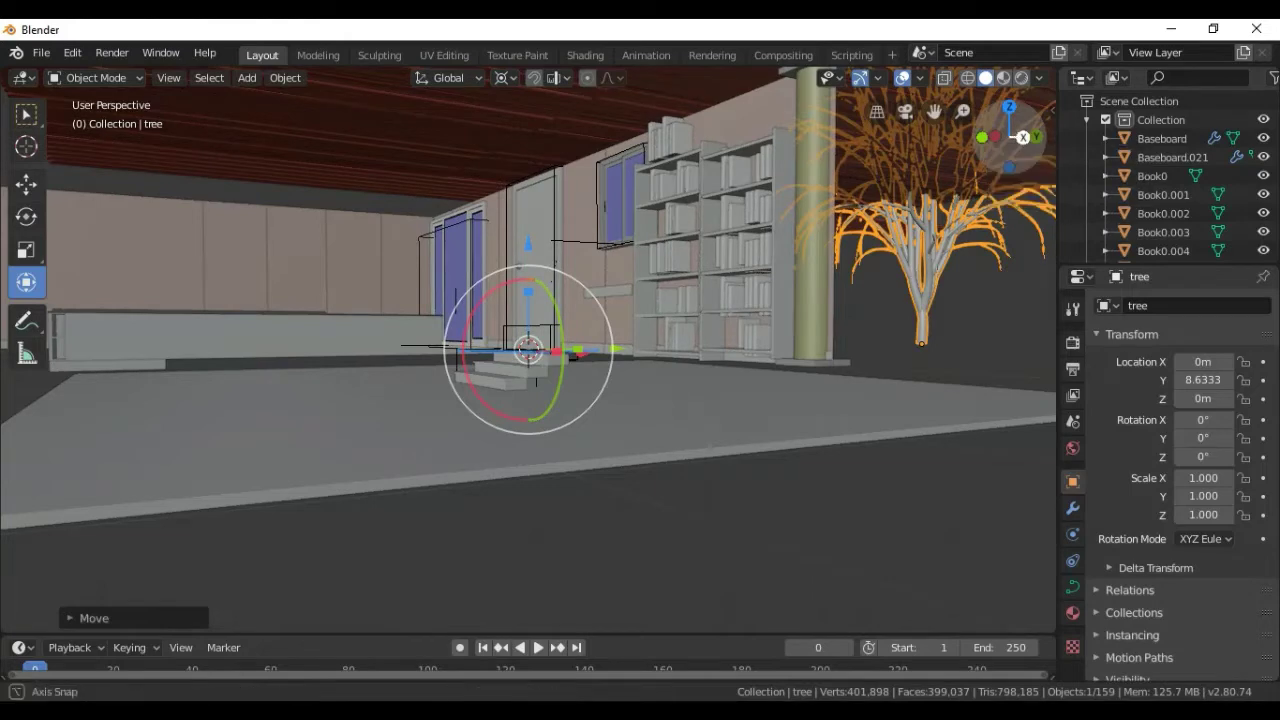
pyautogui.moveTo(1014, 137); pyautogui.dragTo(706, 371)
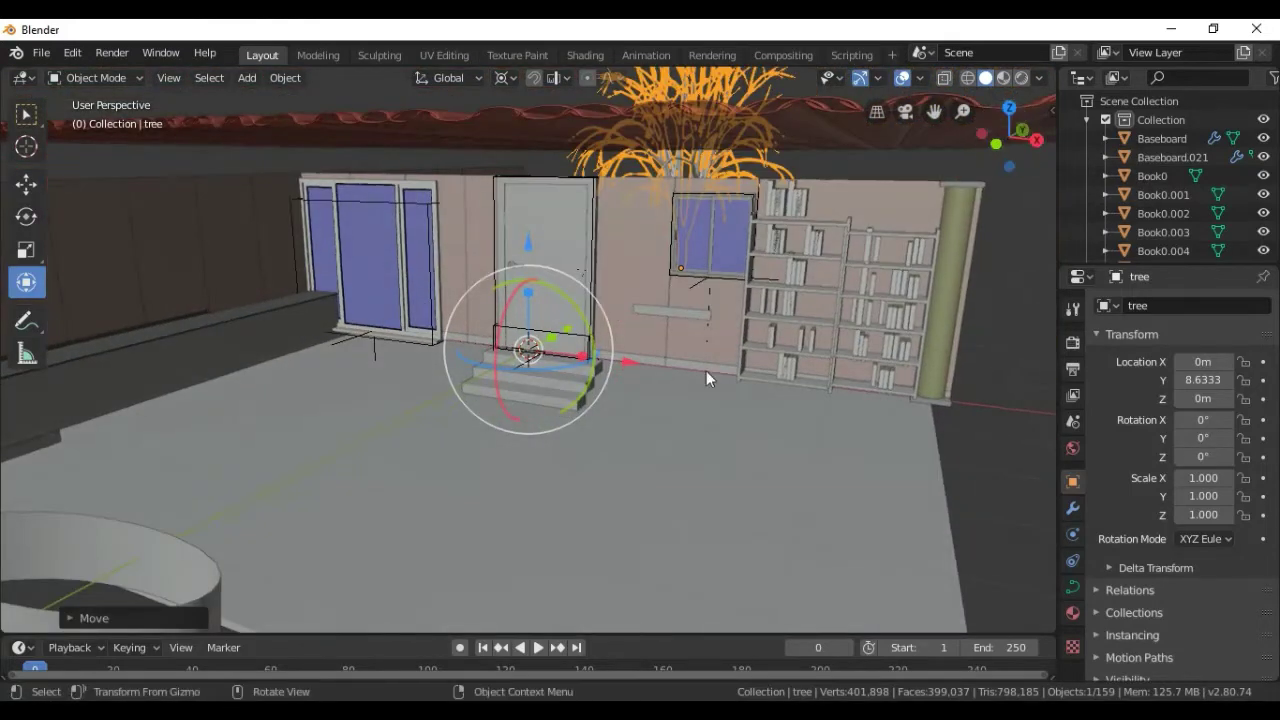
pyautogui.moveTo(625, 363)
pyautogui.mouseDown()
pyautogui.moveTo(766, 376)
pyautogui.moveTo(82, 453)
pyautogui.mouseUp()
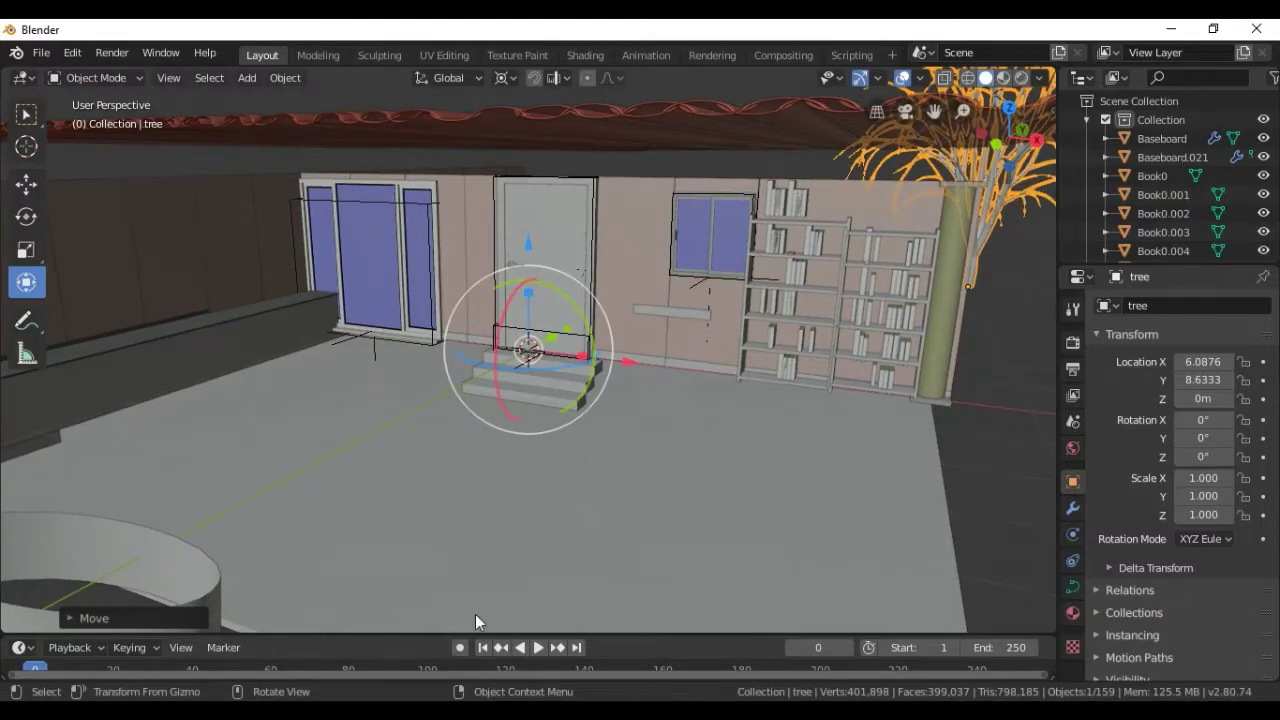
pyautogui.scroll(-4, 769, 451)
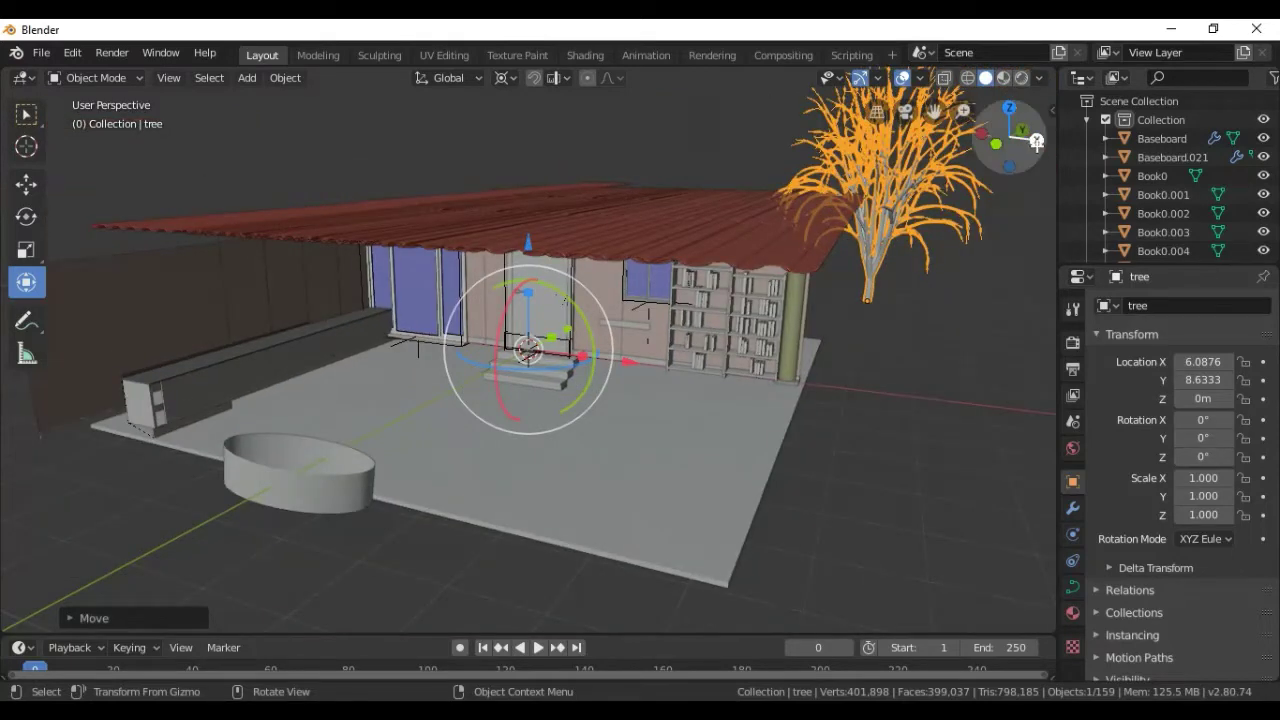
pyautogui.moveTo(1037, 158); pyautogui.dragTo(990, 145)
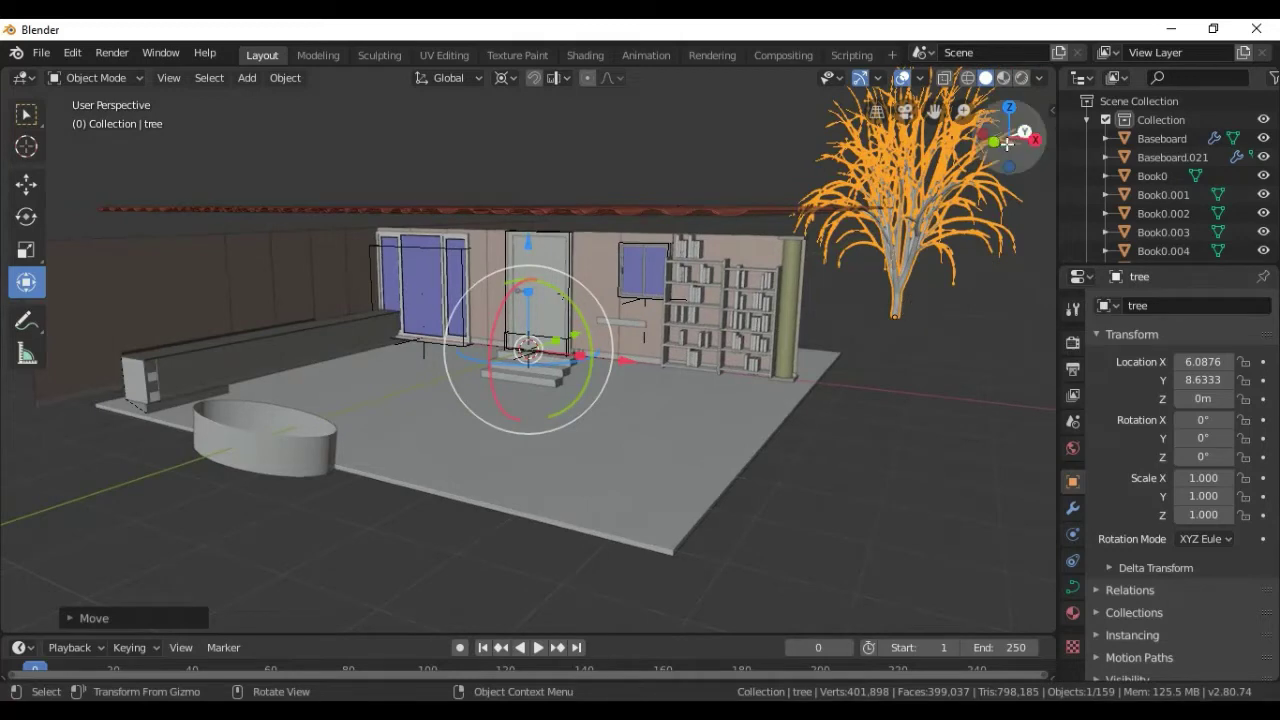
pyautogui.moveTo(1035, 140); pyautogui.dragTo(1025, 145)
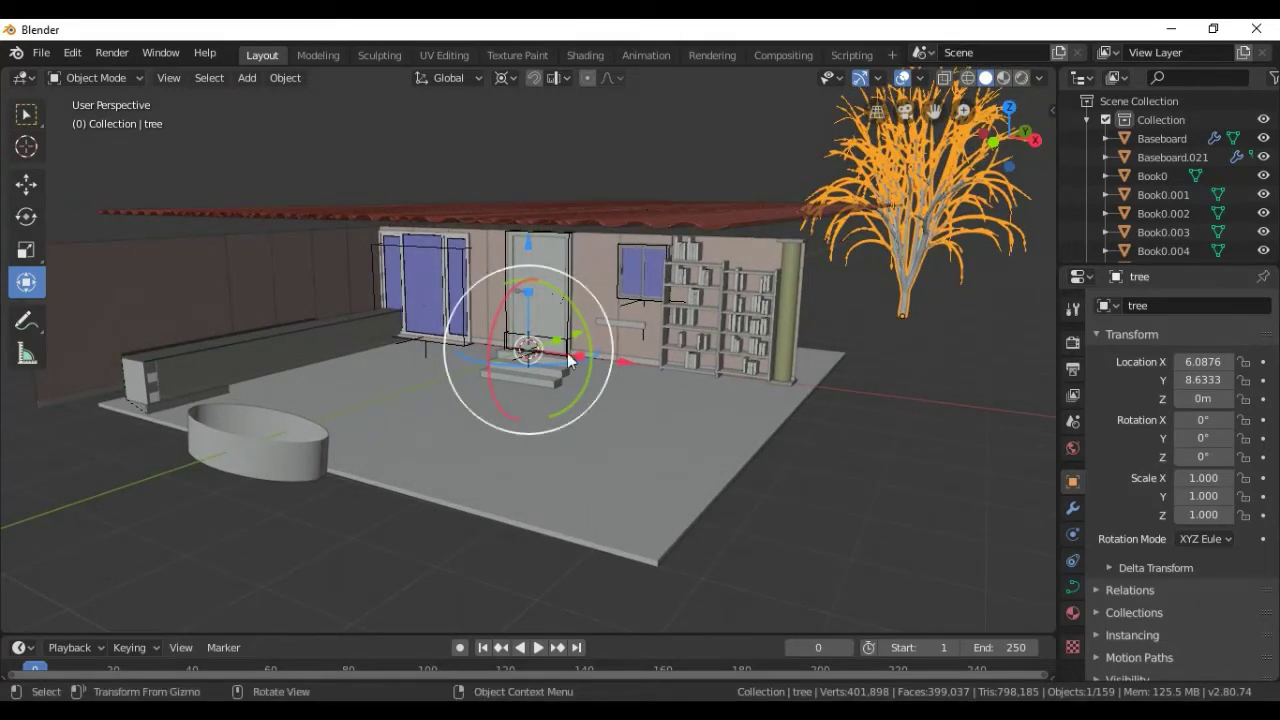
pyautogui.moveTo(578, 331)
pyautogui.mouseDown()
pyautogui.moveTo(529, 399)
pyautogui.moveTo(494, 557)
pyautogui.moveTo(400, 177)
pyautogui.moveTo(341, 270)
pyautogui.mouseUp()
pyautogui.click(165, 442)
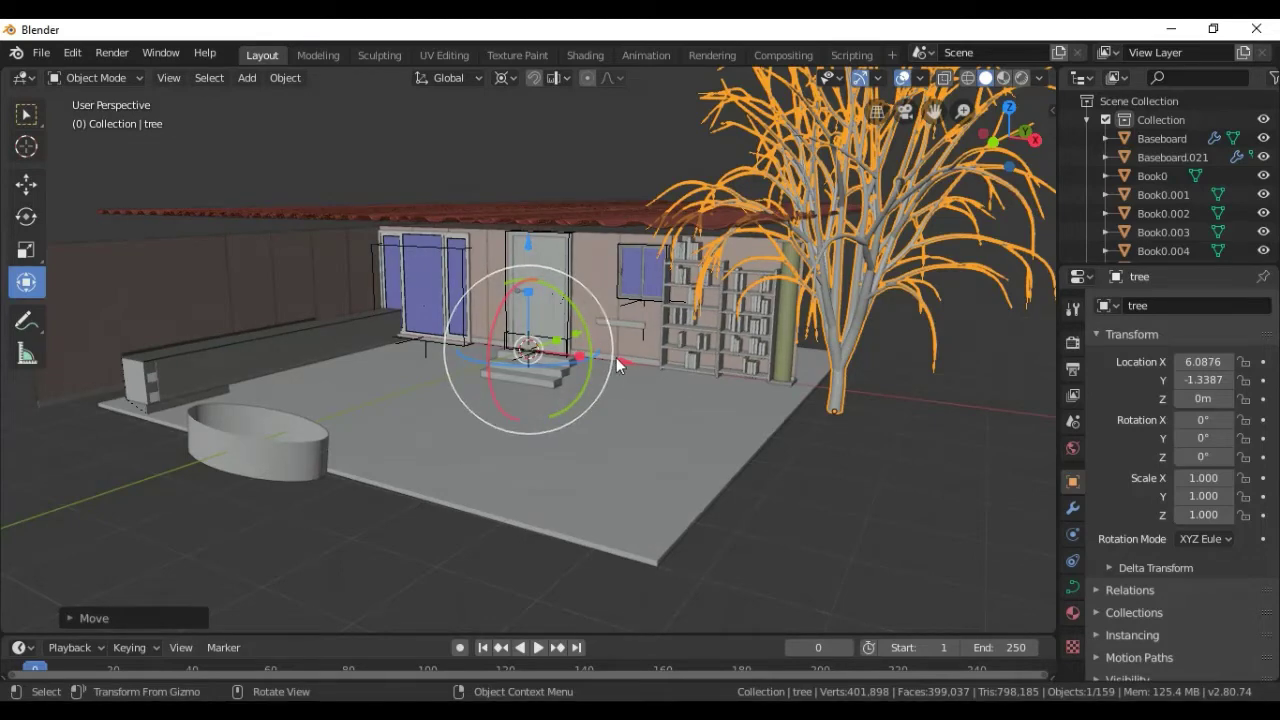
pyautogui.moveTo(622, 366); pyautogui.dragTo(634, 388)
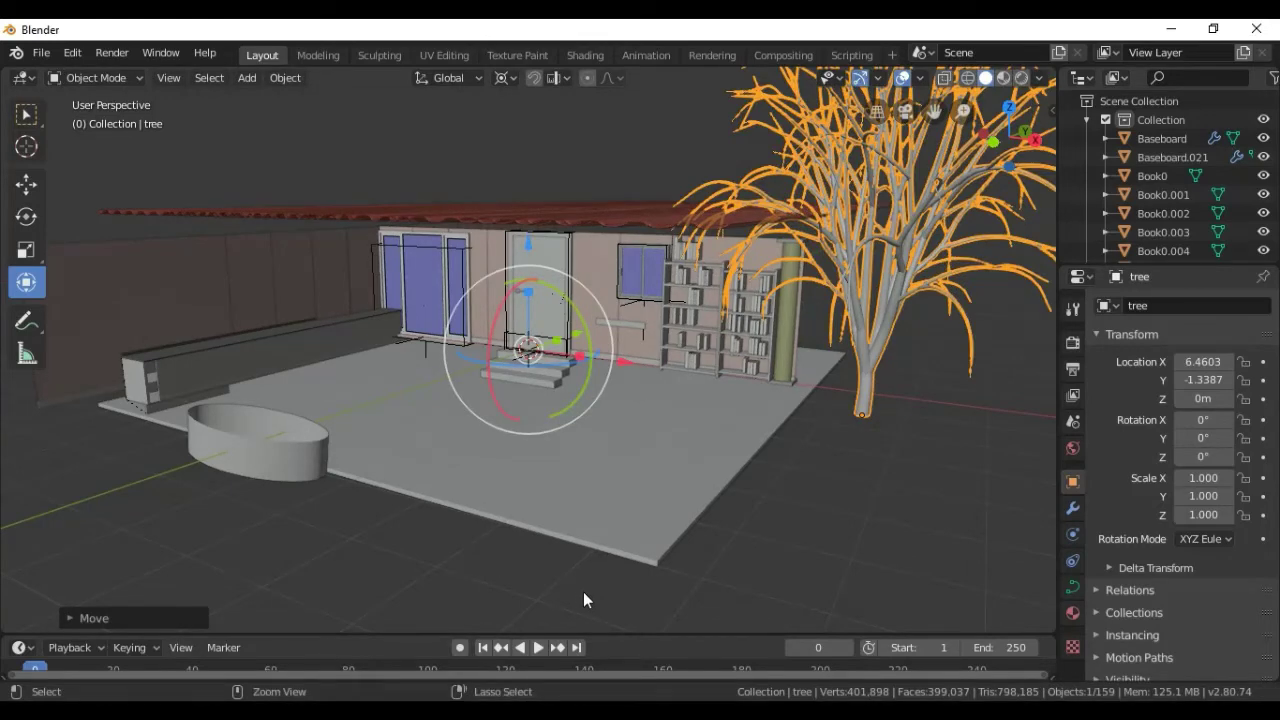
# Duplicate the tree and place the copy about 4.1 m in front of the original.
pyautogui.hotkey('ctrl', 'c')
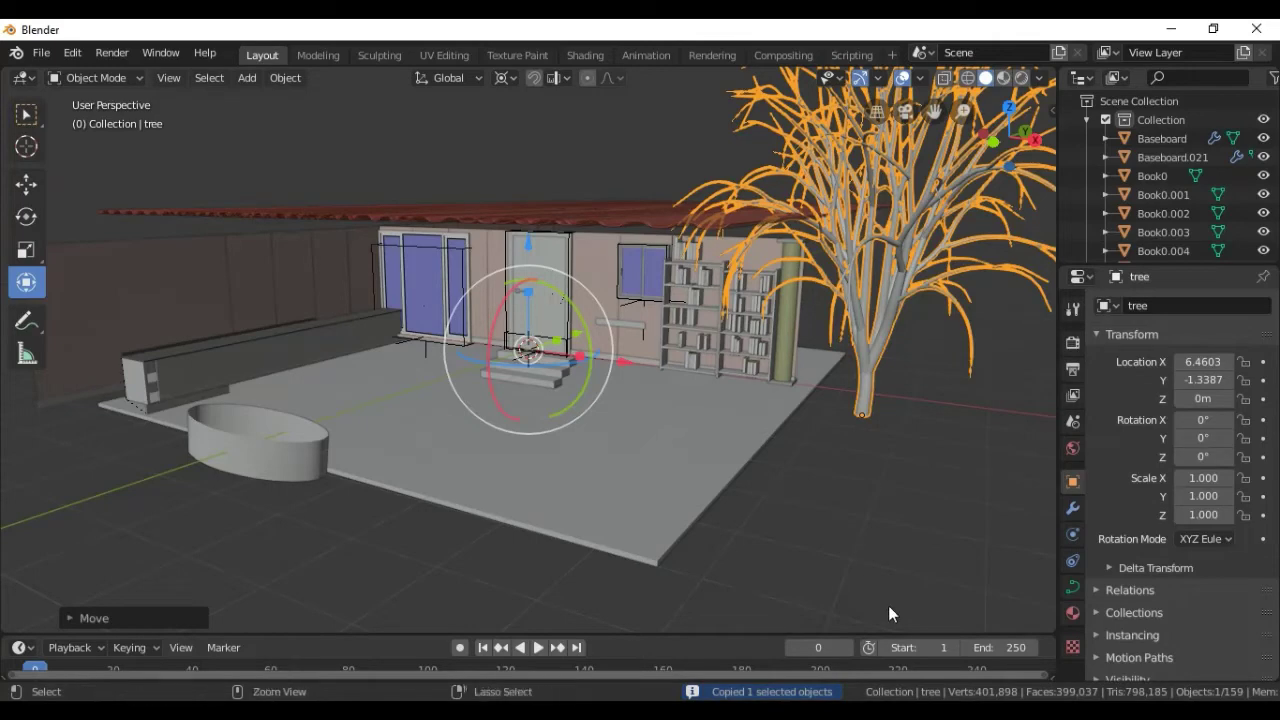
pyautogui.hotkey('ctrl', 'v')
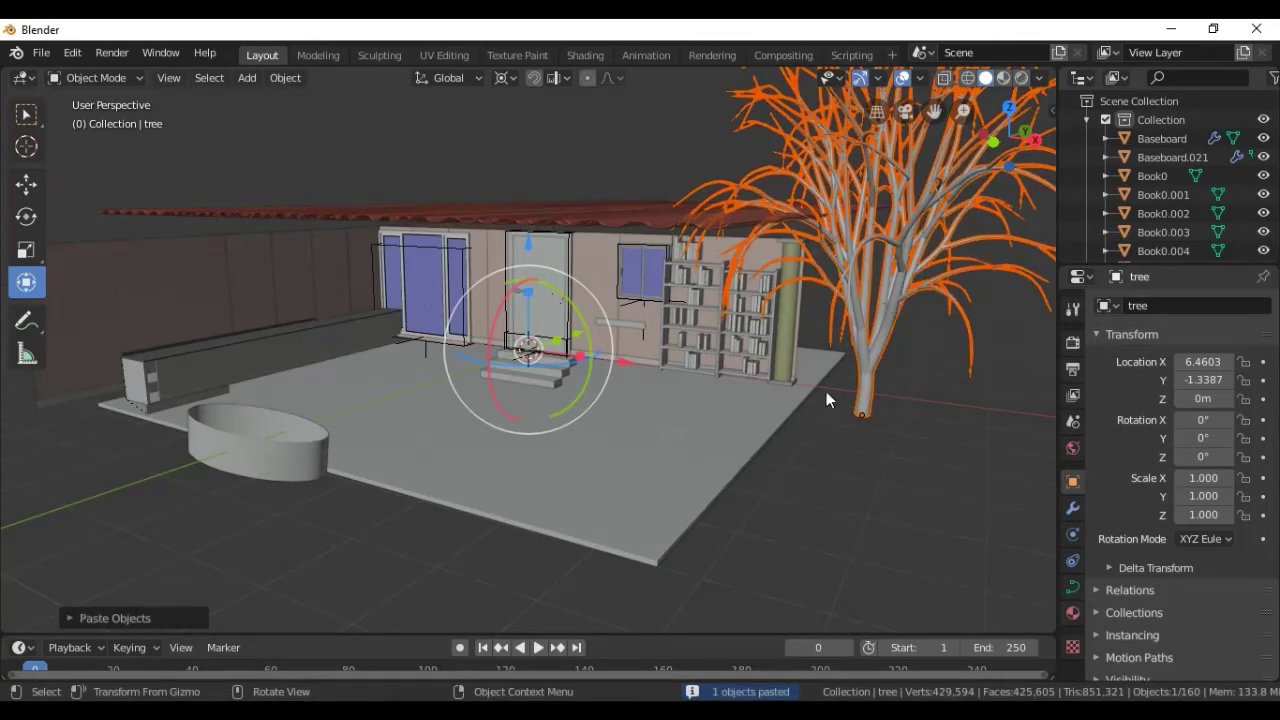
pyautogui.press('g')
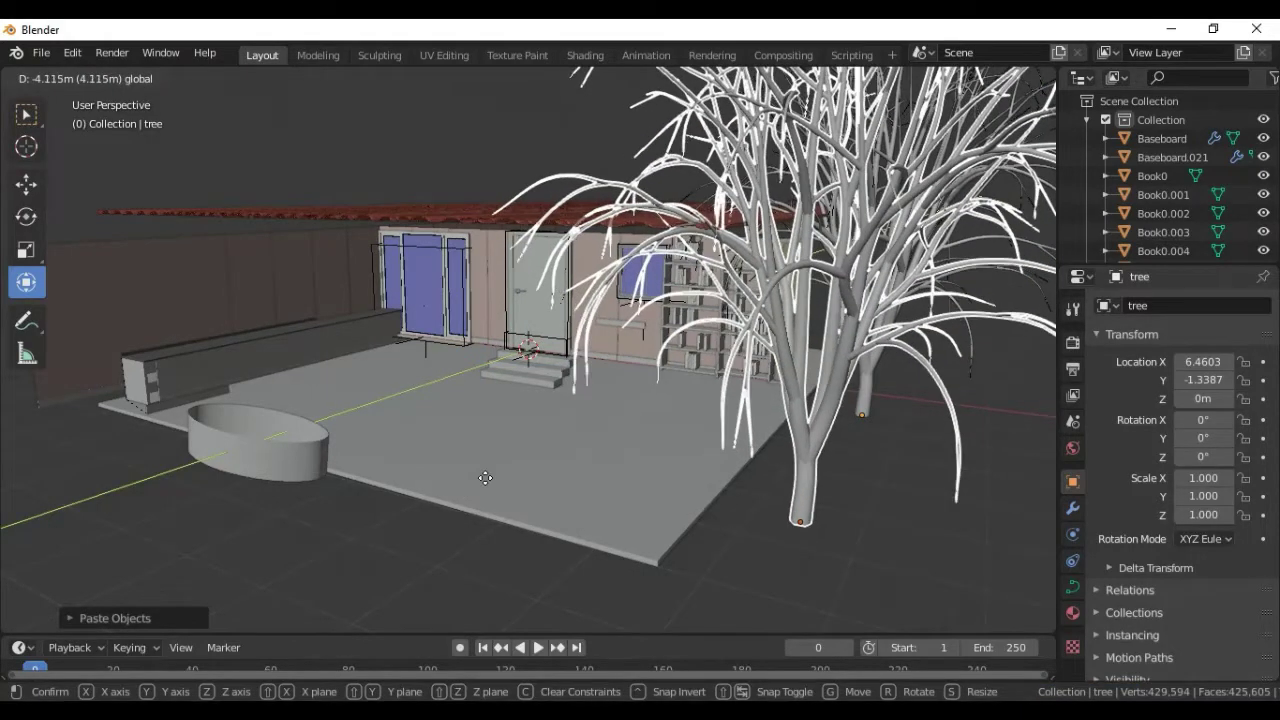
pyautogui.click(485, 481)
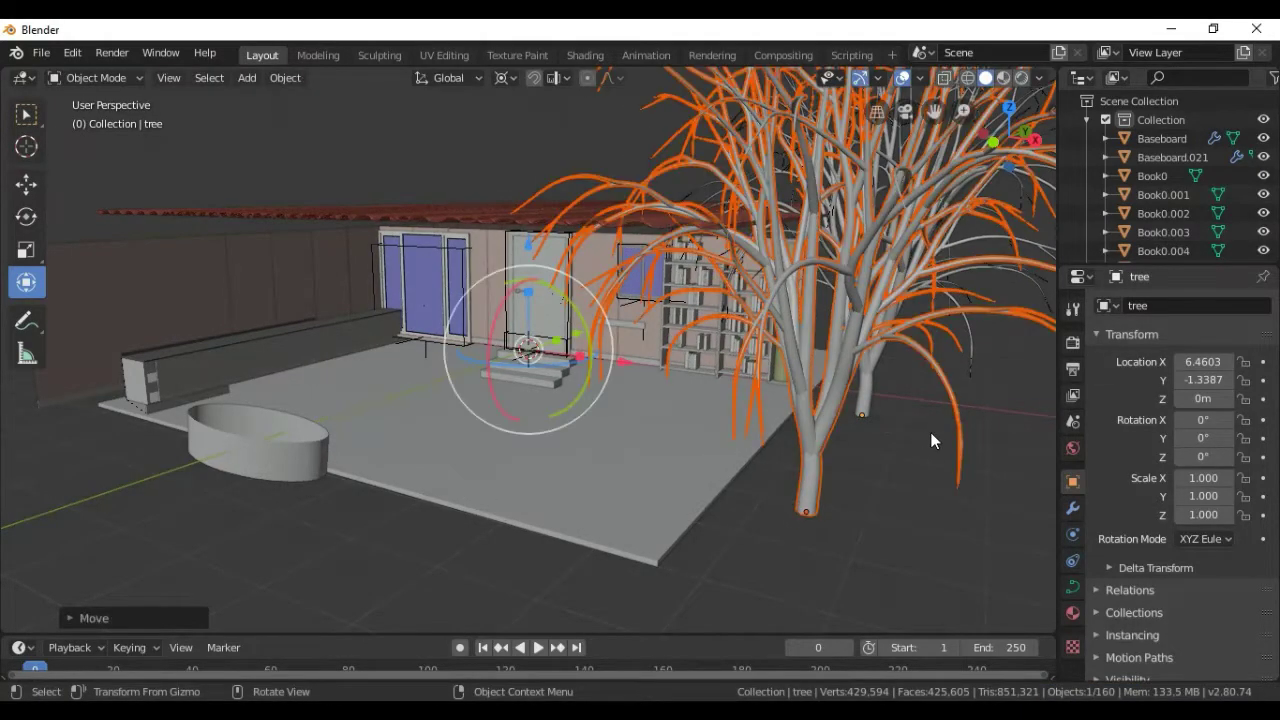
pyautogui.click(906, 472)
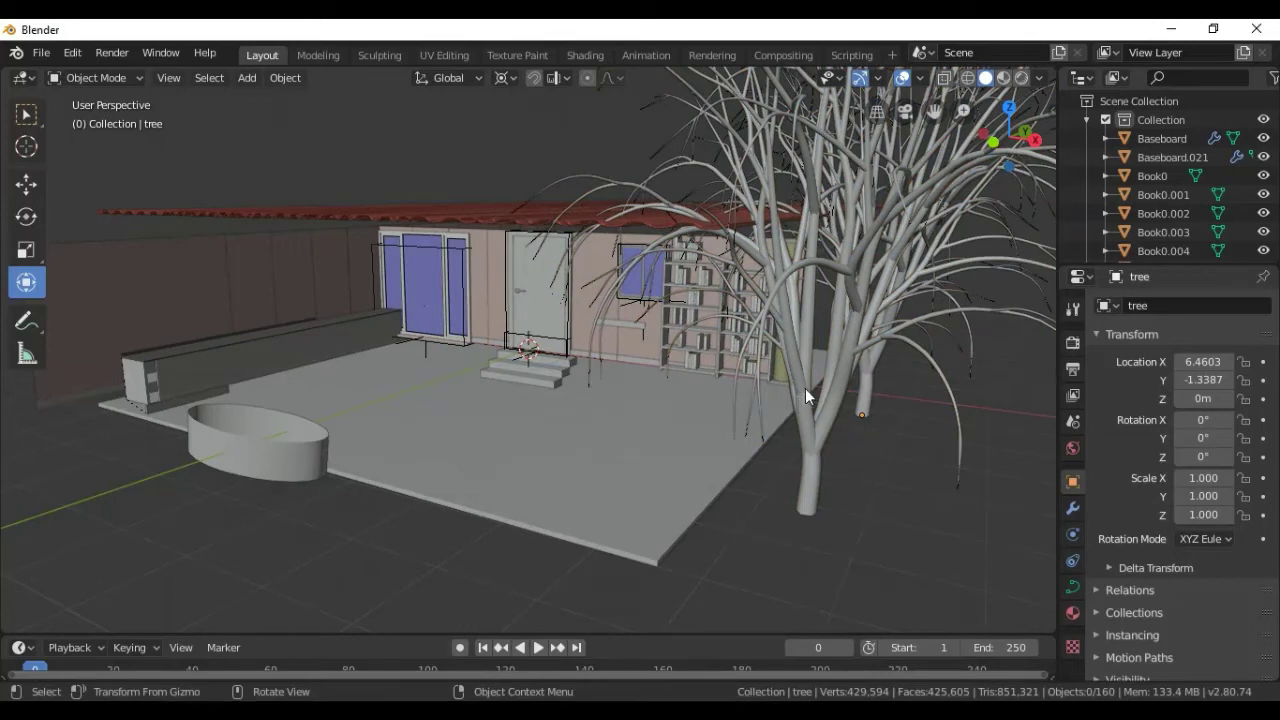
# Copy and paste both trees, sliding the copies along X.
pyautogui.click(823, 412)
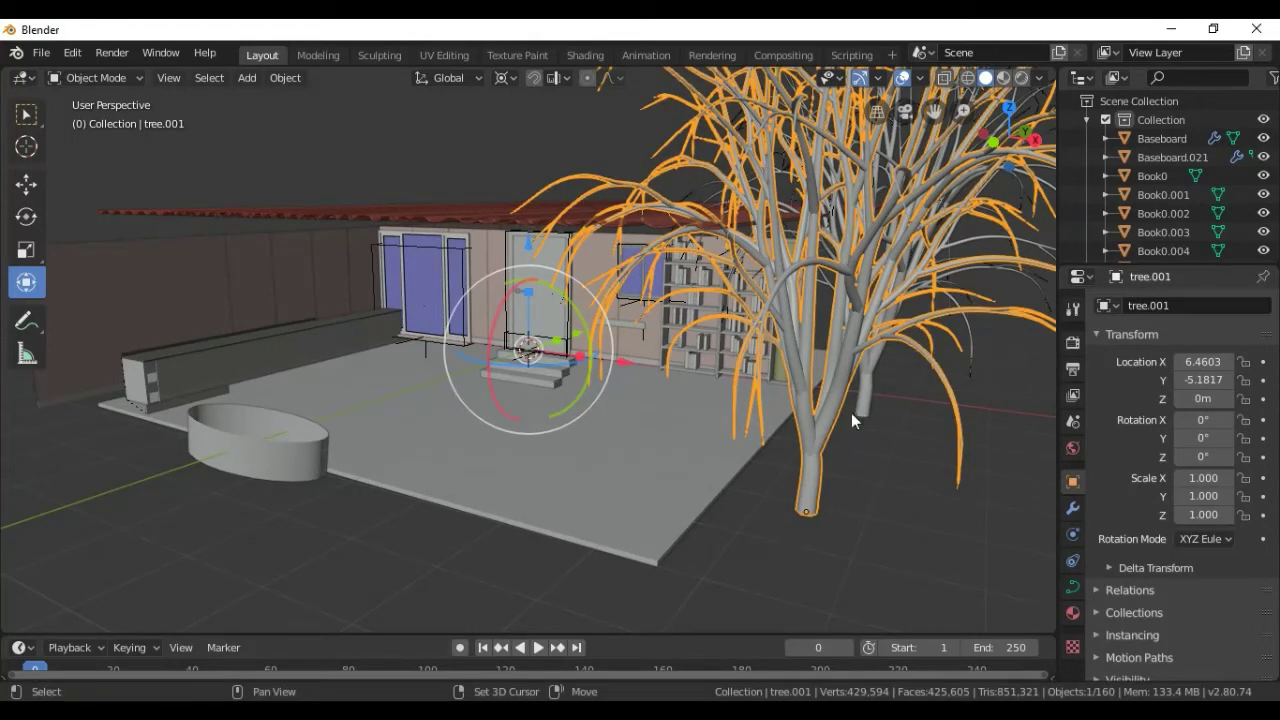
pyautogui.keyDown('shift'); pyautogui.click(871, 378); pyautogui.keyUp('shift')
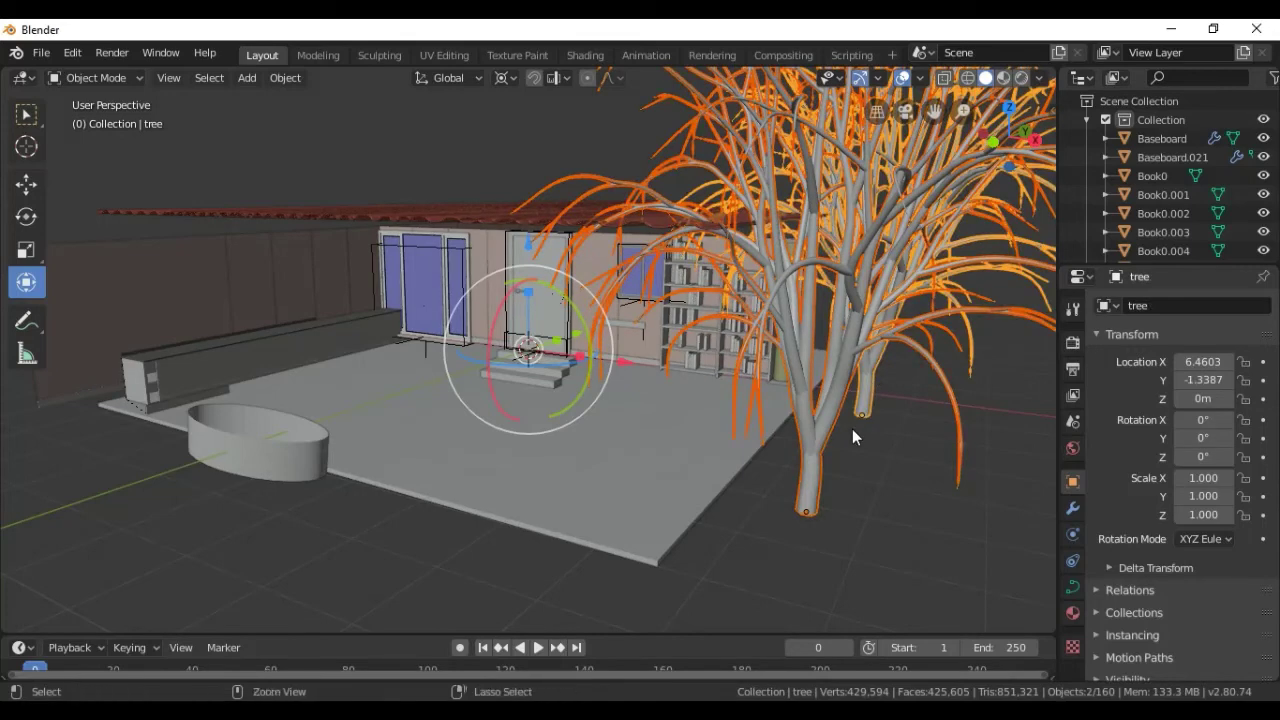
pyautogui.hotkey('ctrl', 'c')
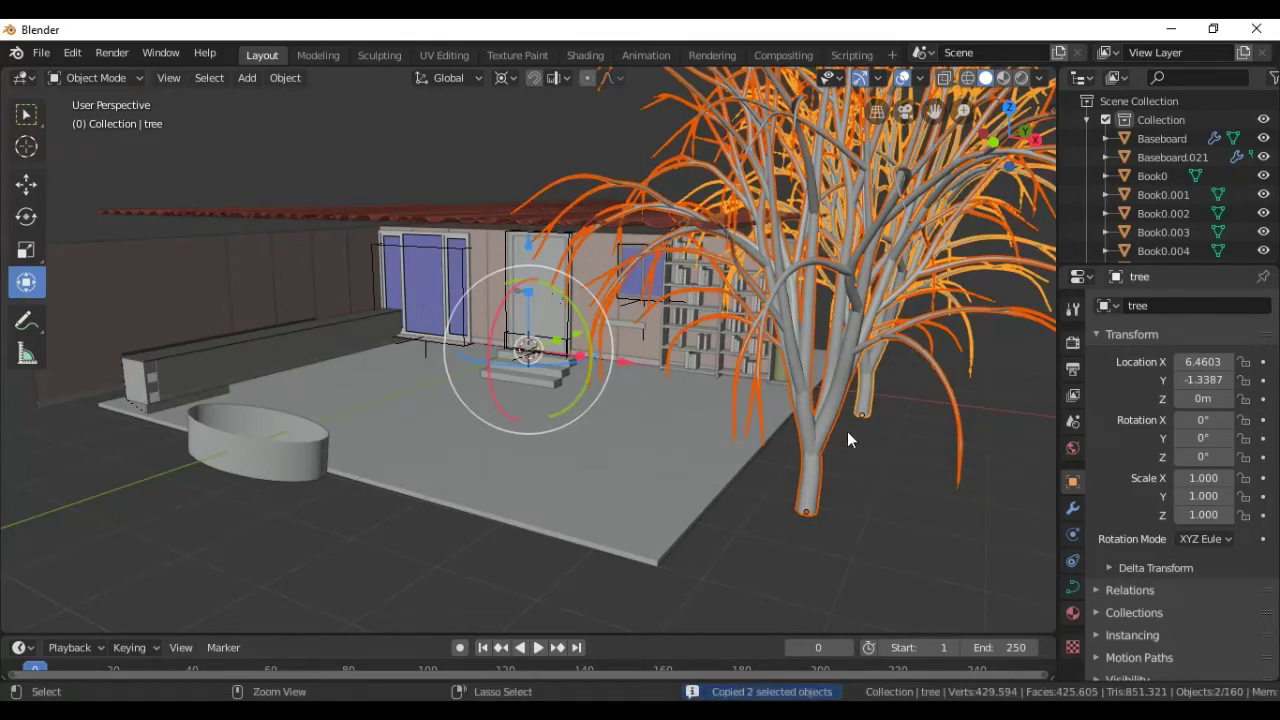
pyautogui.hotkey('ctrl', 'v')
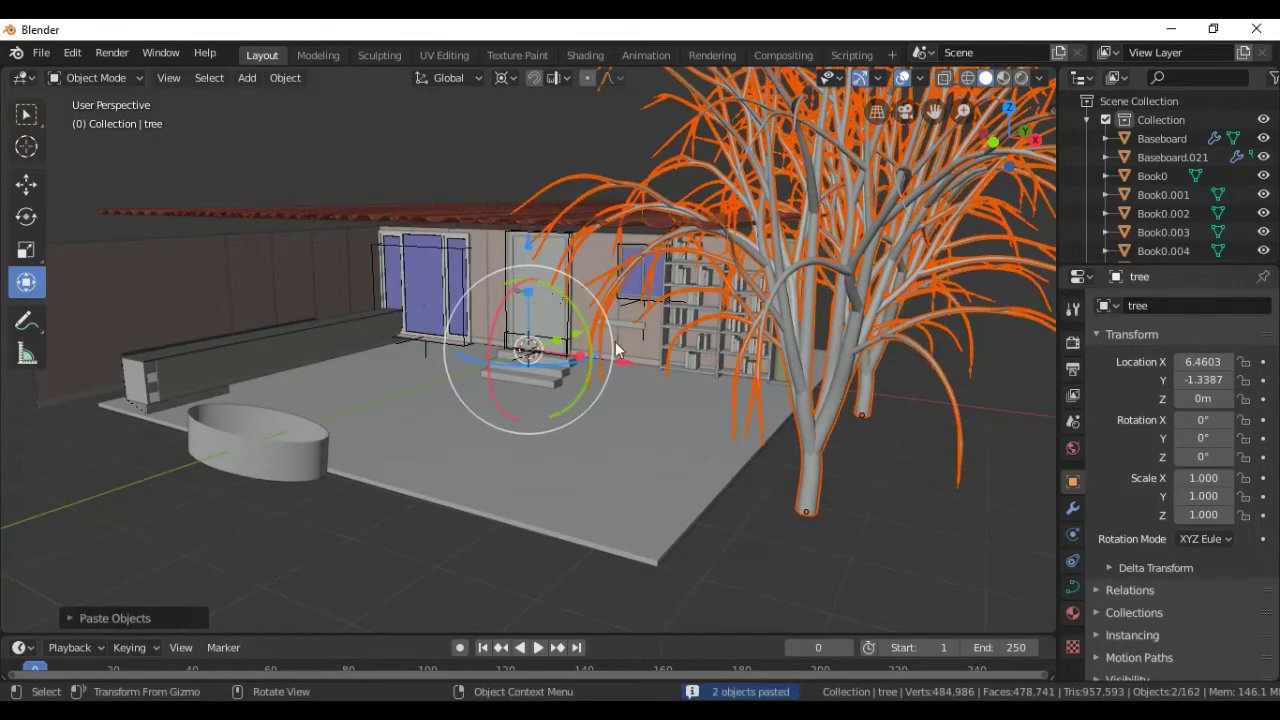
pyautogui.moveTo(637, 360)
pyautogui.mouseDown()
pyautogui.moveTo(652, 382)
pyautogui.moveTo(635, 468)
pyautogui.moveTo(674, 473)
pyautogui.mouseUp()
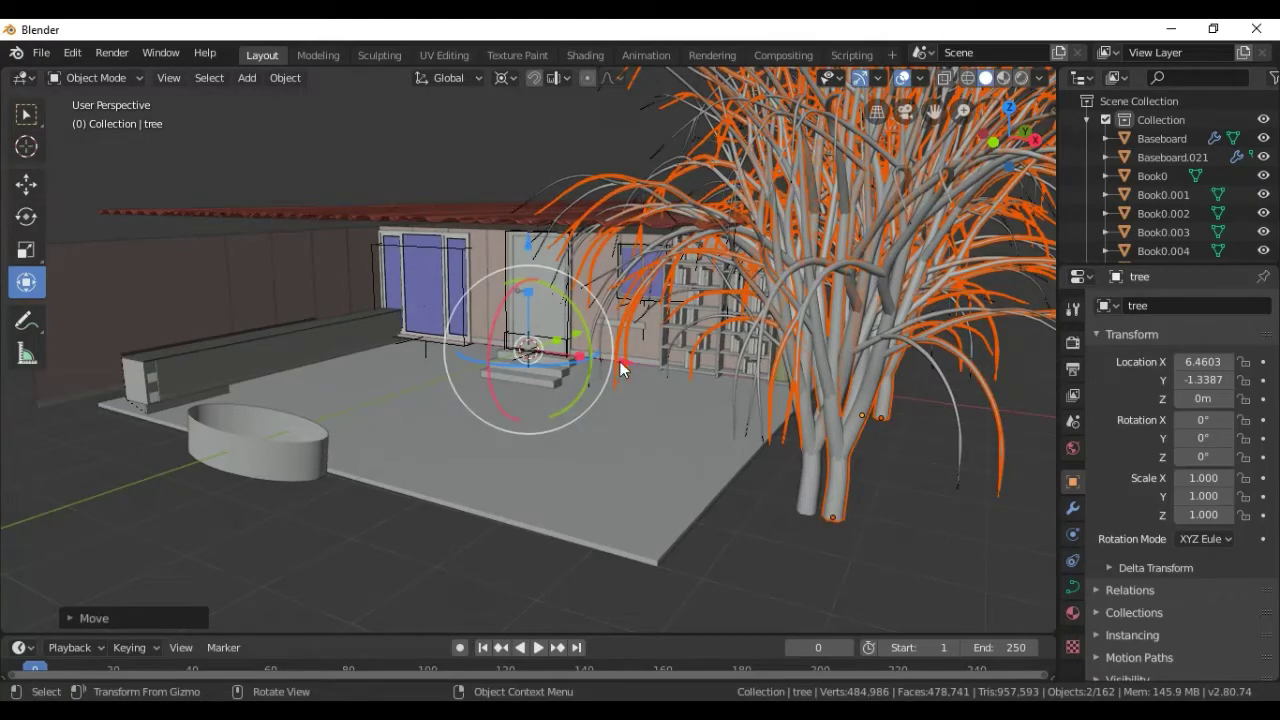
pyautogui.moveTo(620, 361); pyautogui.dragTo(672, 376)
# Resize the pasted trees and start moving them about 16.5 m left.
pyautogui.press('KP_Decimal')
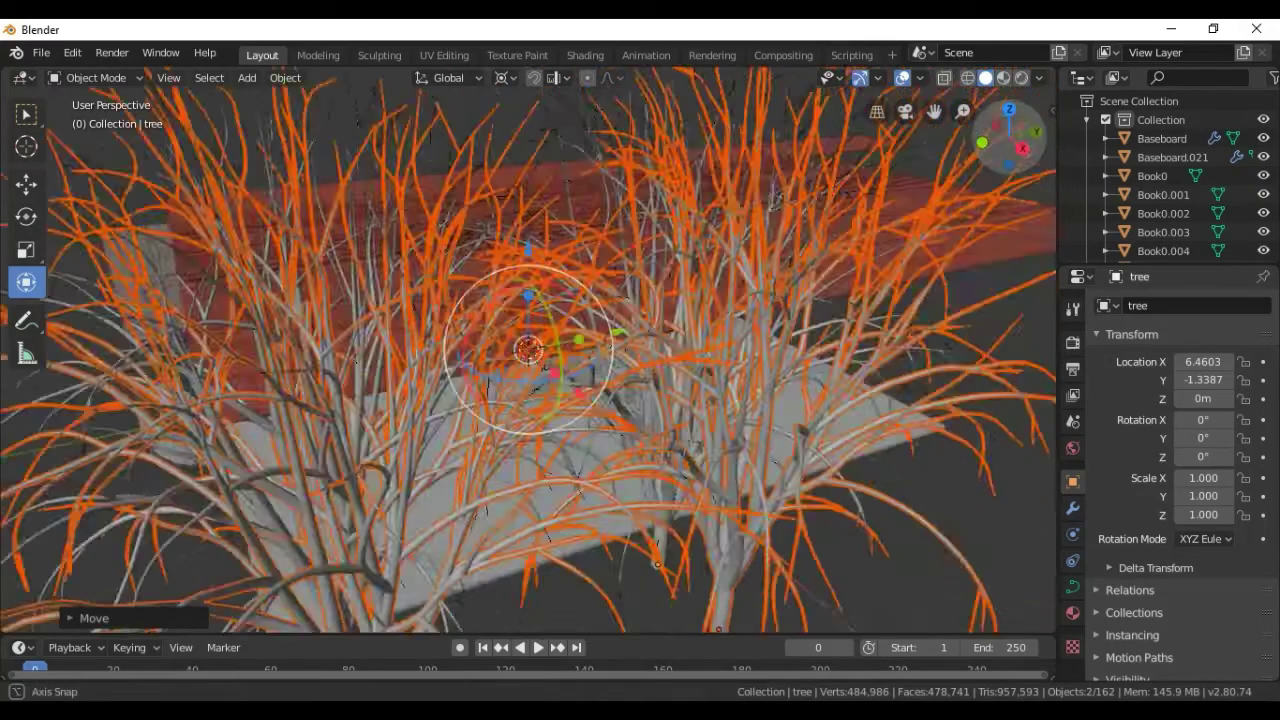
pyautogui.moveTo(528, 348)
pyautogui.mouseDown(button='middle')
pyautogui.moveTo(560, 300)
pyautogui.moveTo(724, 272)
pyautogui.mouseUp(button='middle')
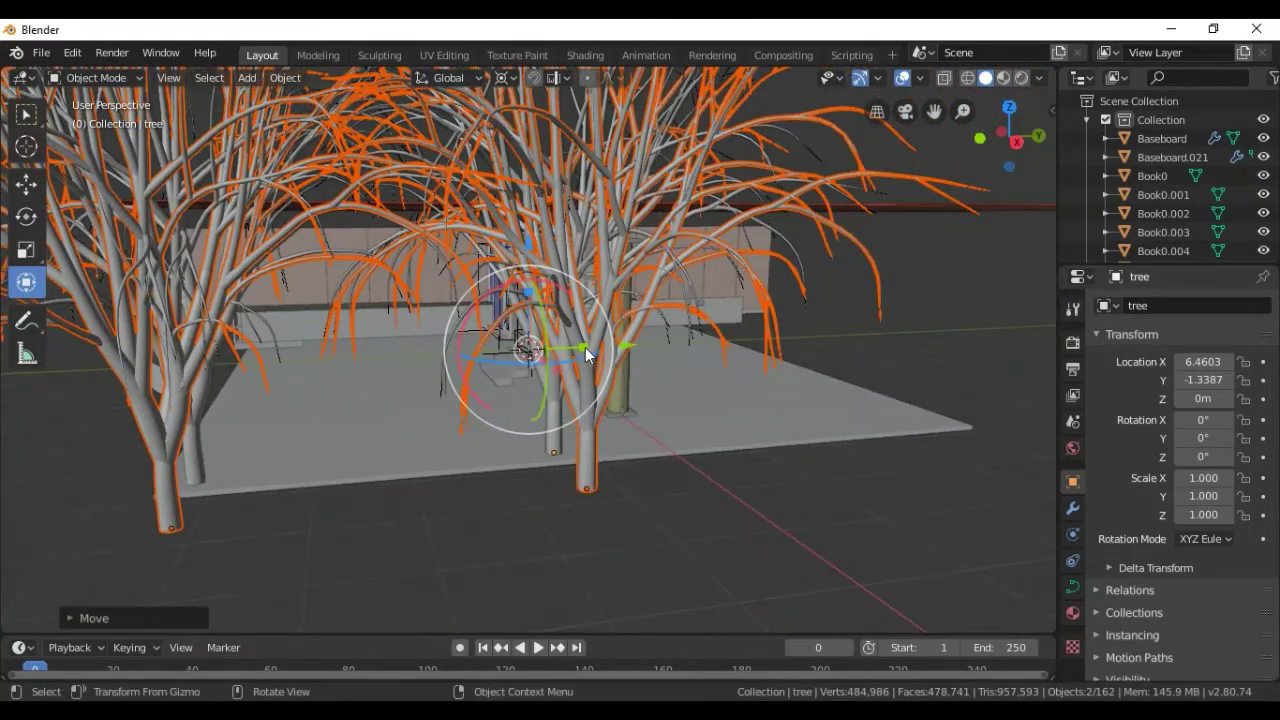
pyautogui.press('s')
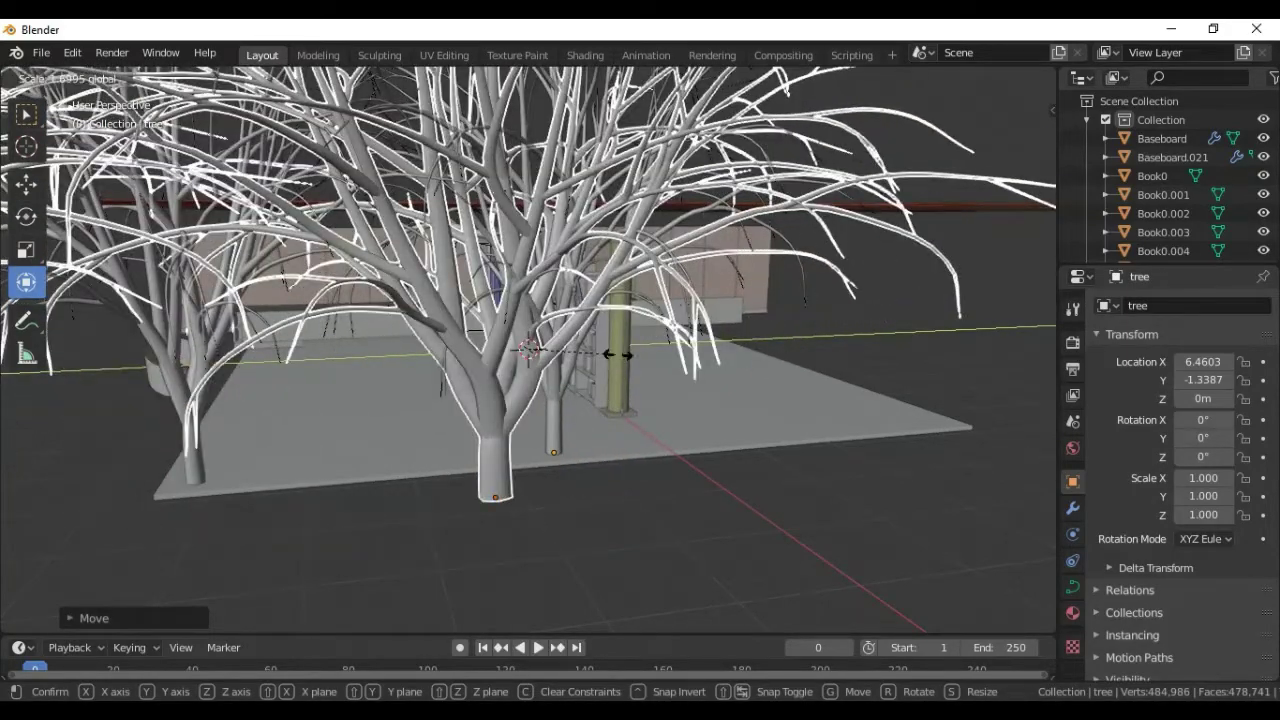
pyautogui.click(608, 351)
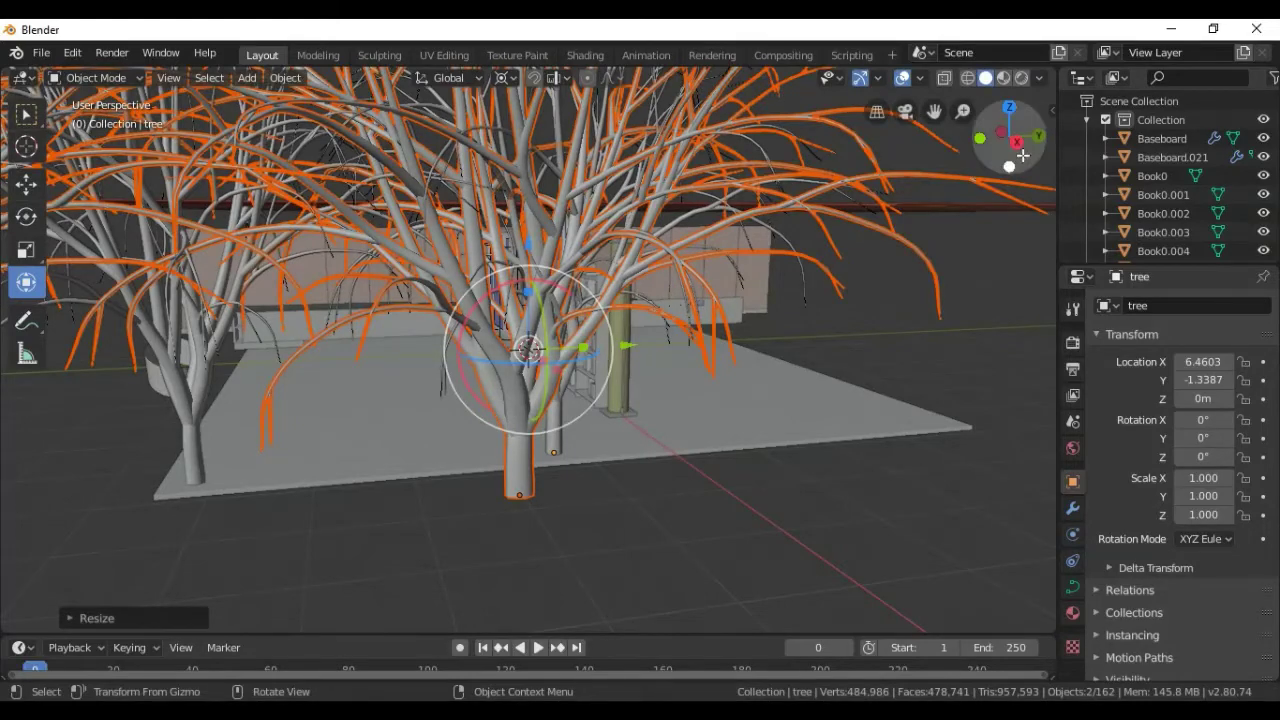
pyautogui.moveTo(1008, 140)
pyautogui.mouseDown()
pyautogui.moveTo(1020, 110)
pyautogui.moveTo(1012, 140)
pyautogui.mouseUp()
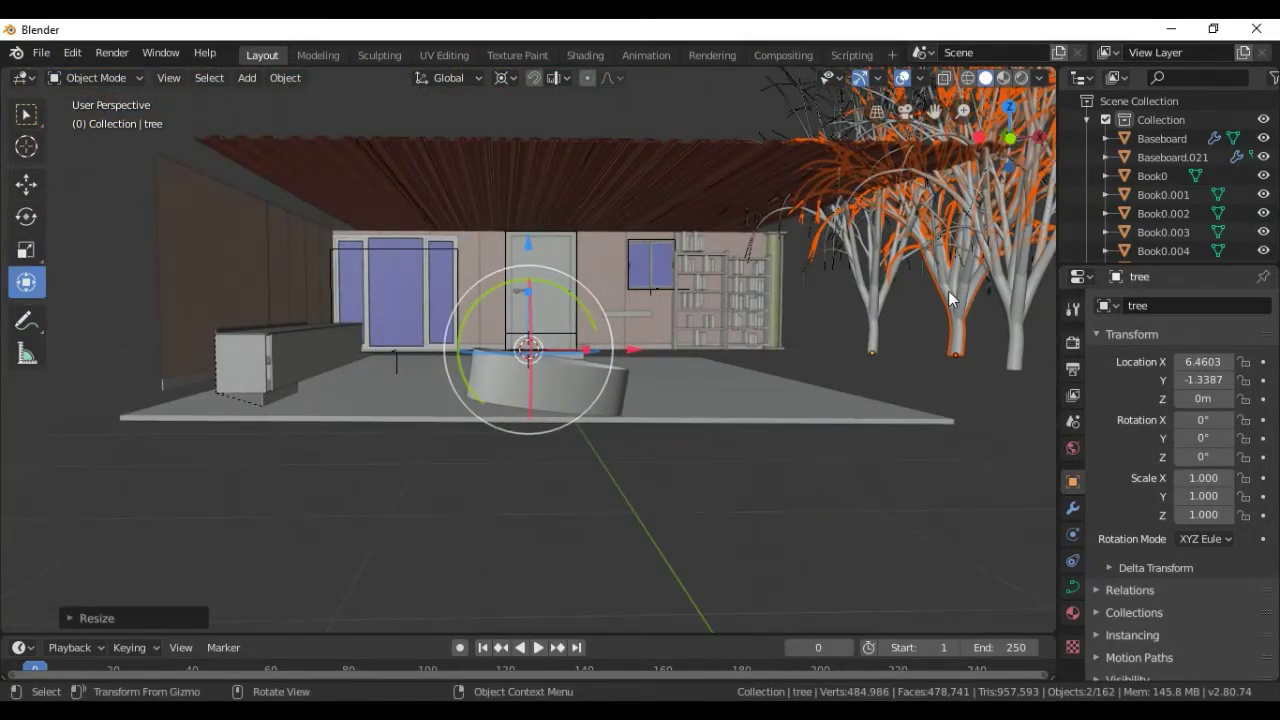
pyautogui.press('g')
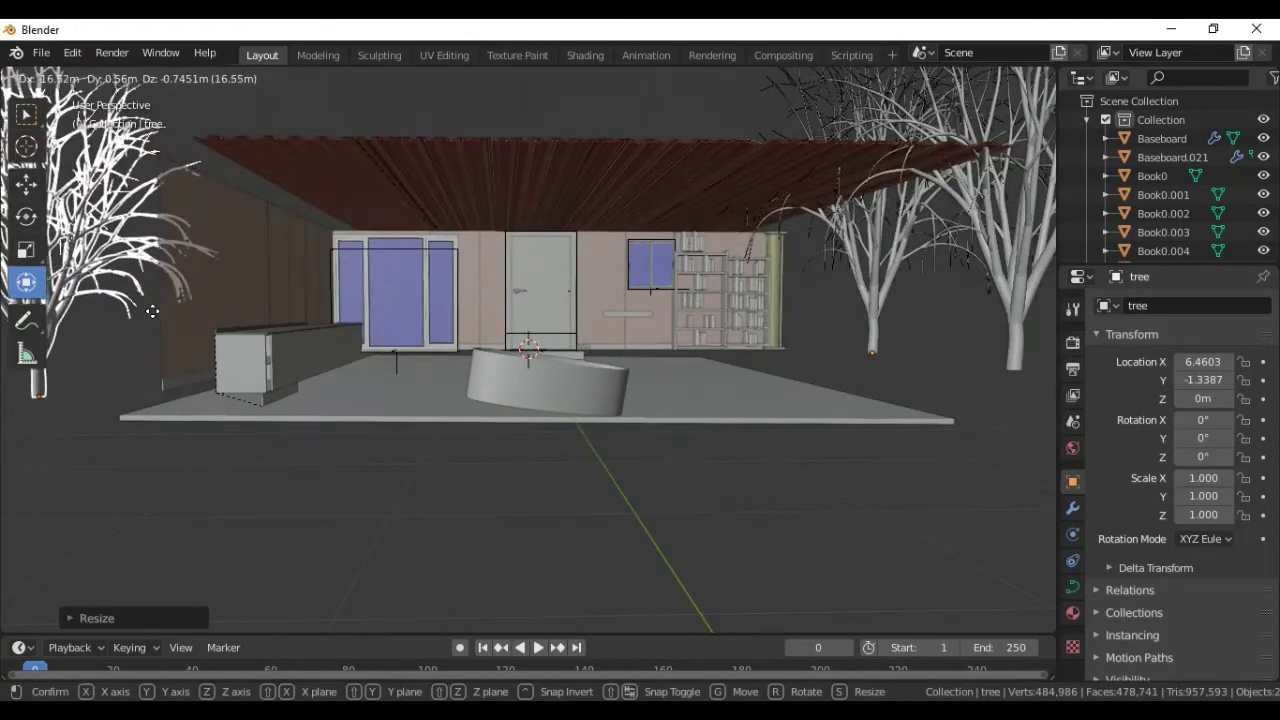
# Set the tree copies on the left, then stretch tree.001 to Z scale 1.132 and sink it to Z -0.8626.
pyautogui.click(160, 300)
pyautogui.scroll(-1, 160, 300)
pyautogui.scroll(-3, 160, 300)
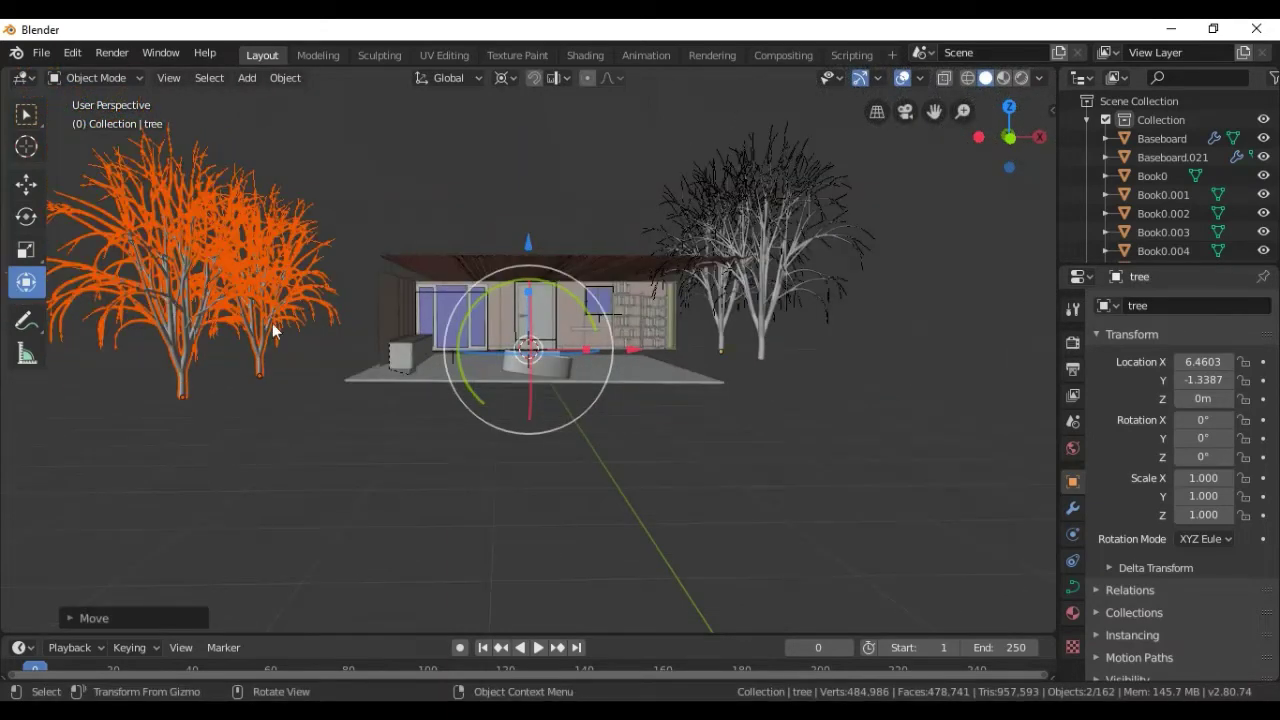
pyautogui.click(750, 290)
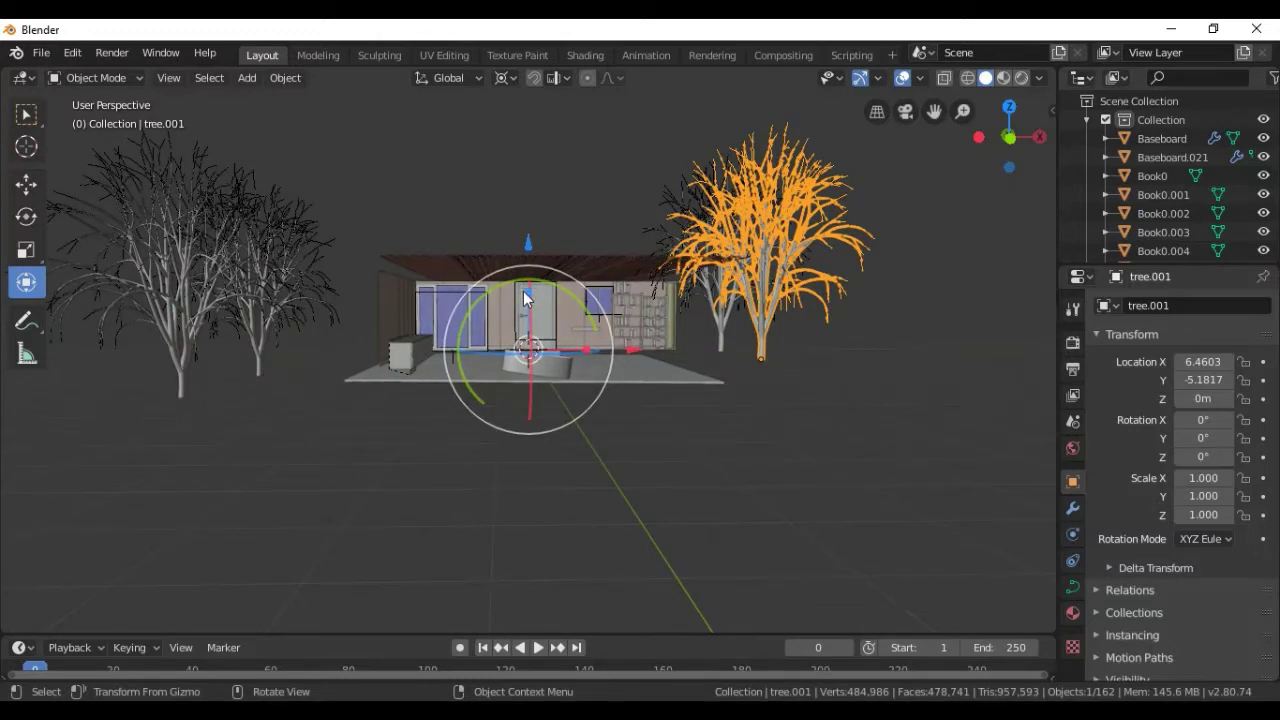
pyautogui.moveTo(528, 296); pyautogui.dragTo(529, 277)
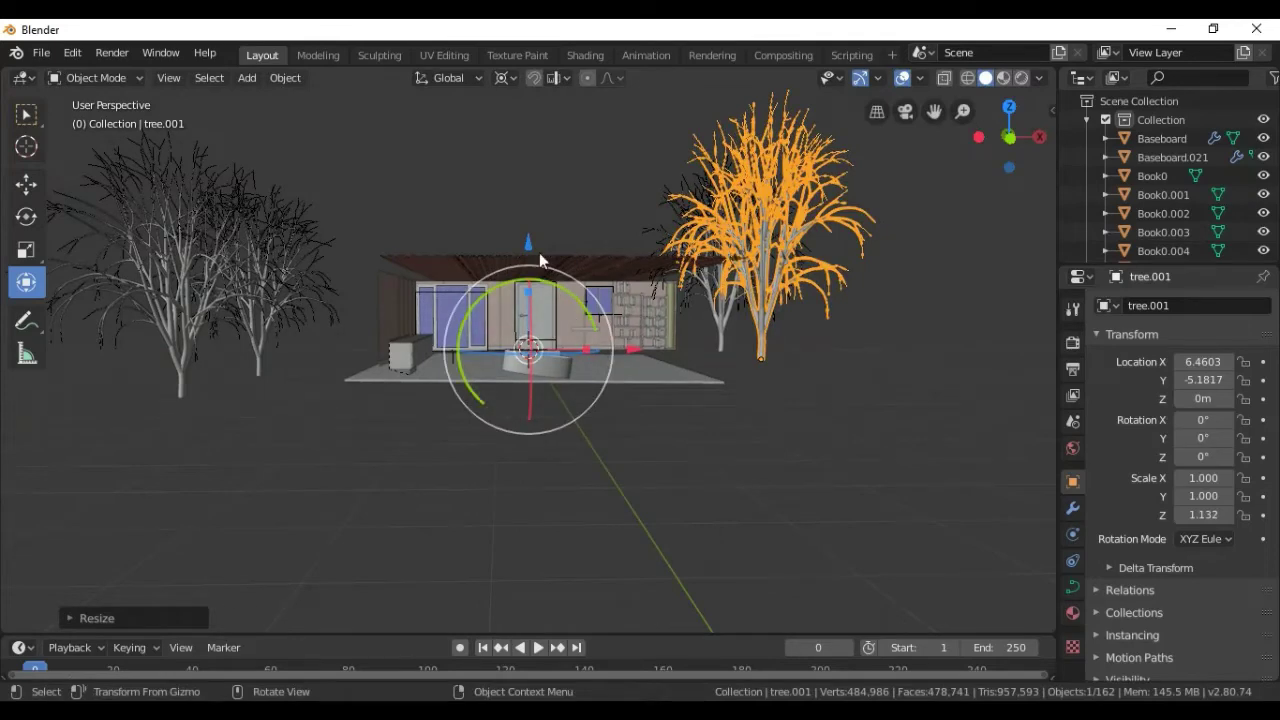
pyautogui.moveTo(529, 245); pyautogui.dragTo(538, 262)
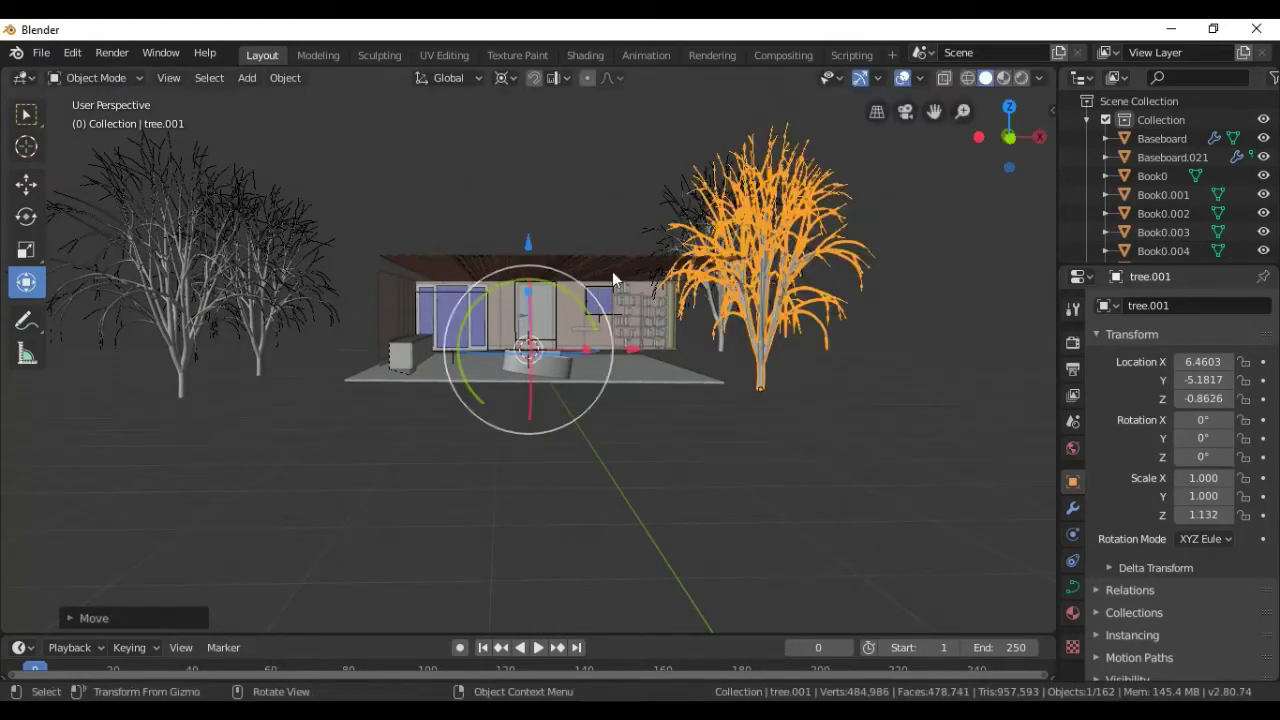
# Select the four trees on both sides of the house.
pyautogui.click(188, 318)
pyautogui.click(255, 318)
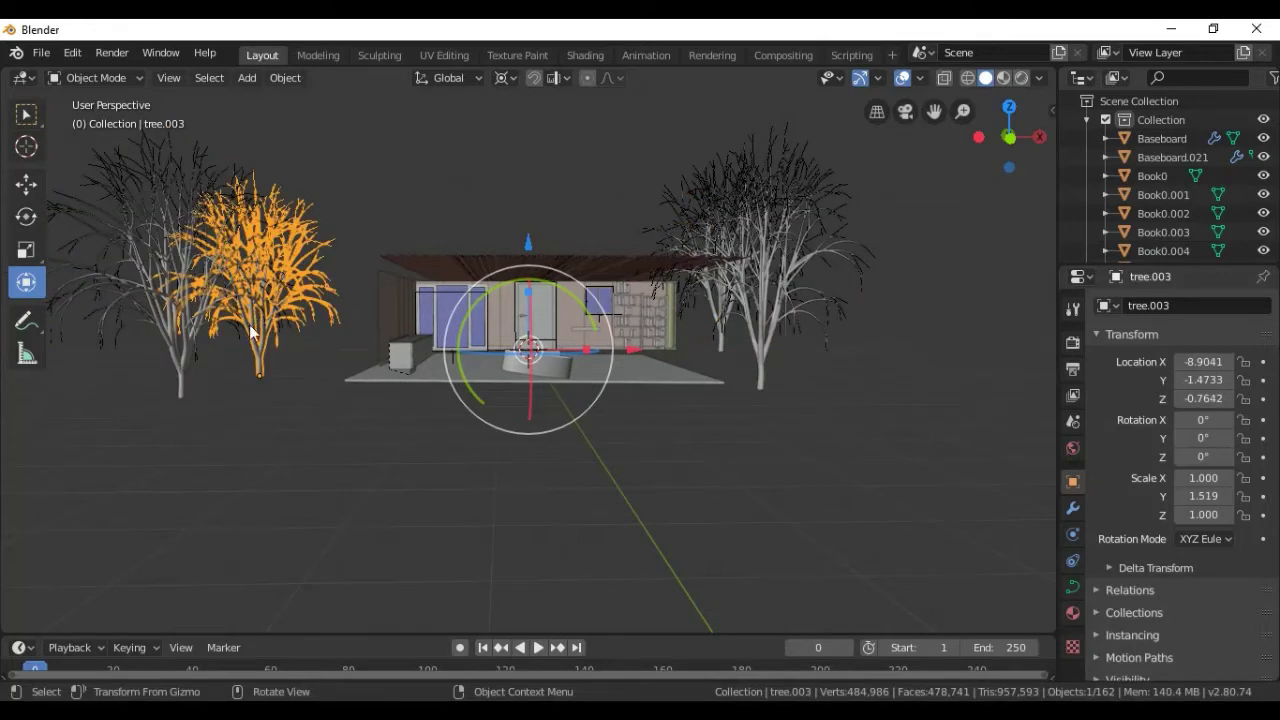
pyautogui.keyDown('shift'); pyautogui.click(190, 267); pyautogui.keyUp('shift')
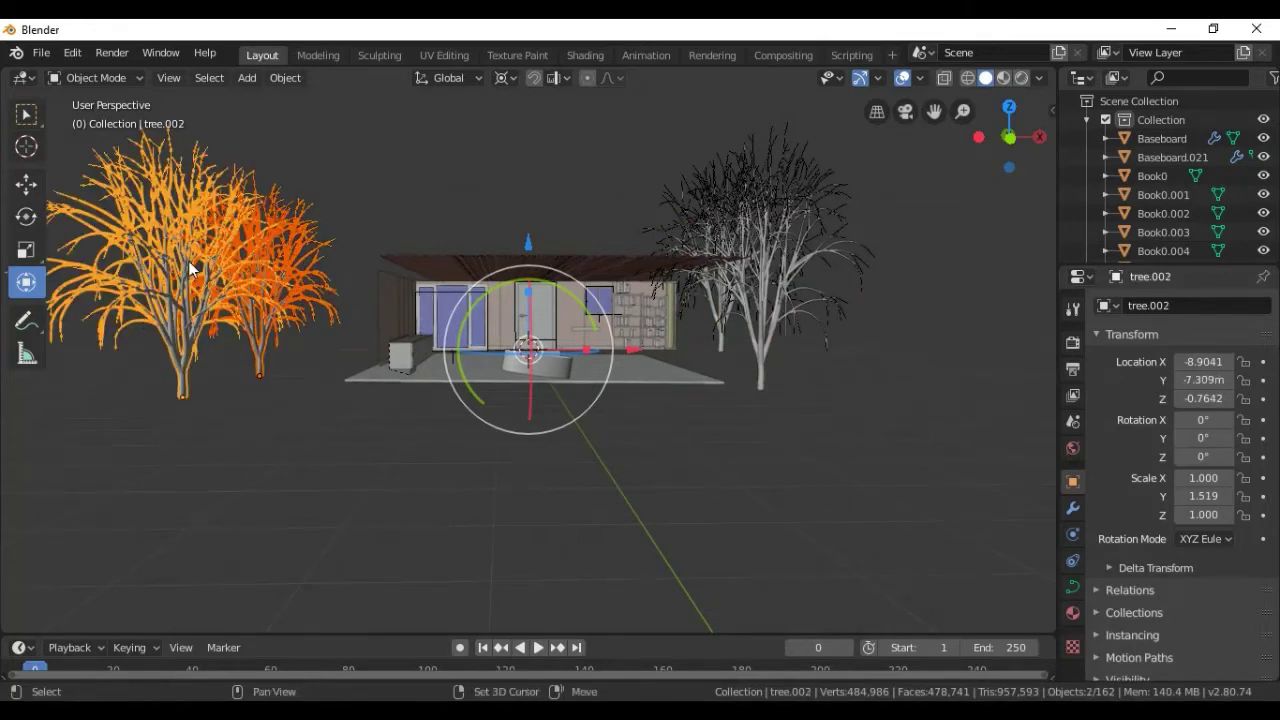
pyautogui.keyDown('shift'); pyautogui.click(738, 305); pyautogui.keyUp('shift')
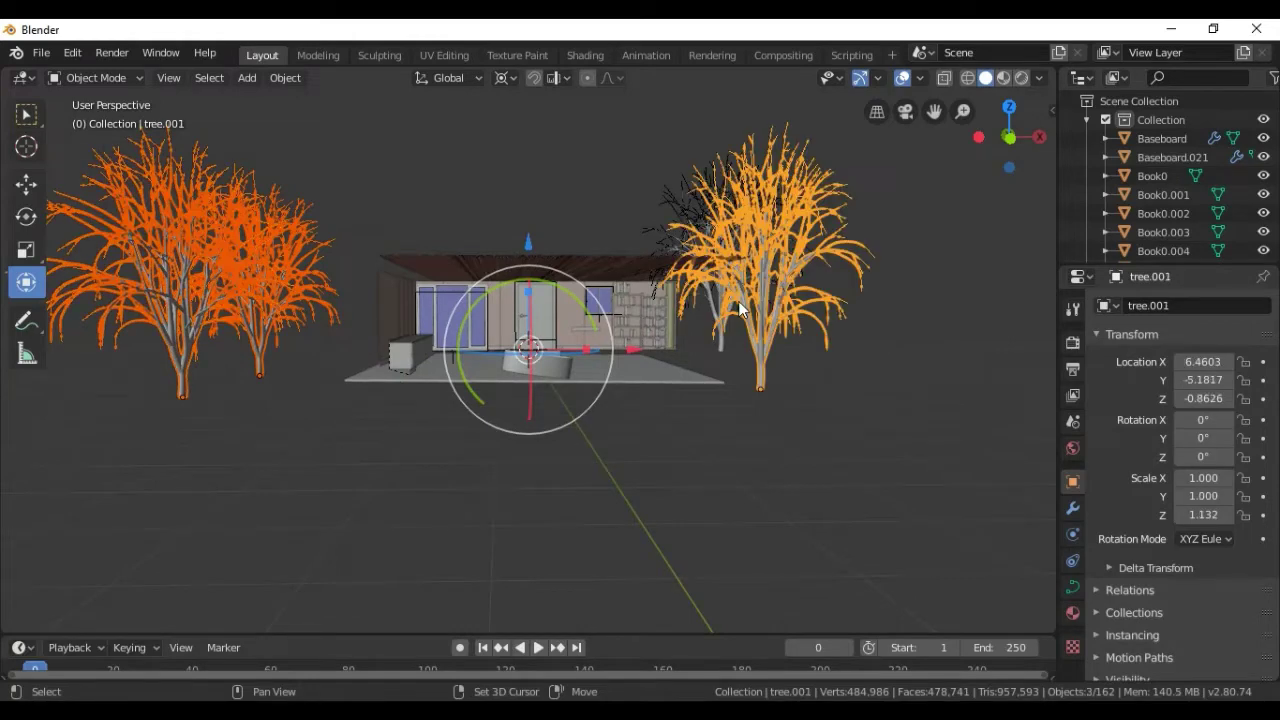
pyautogui.keyDown('shift'); pyautogui.click(717, 302); pyautogui.keyUp('shift')
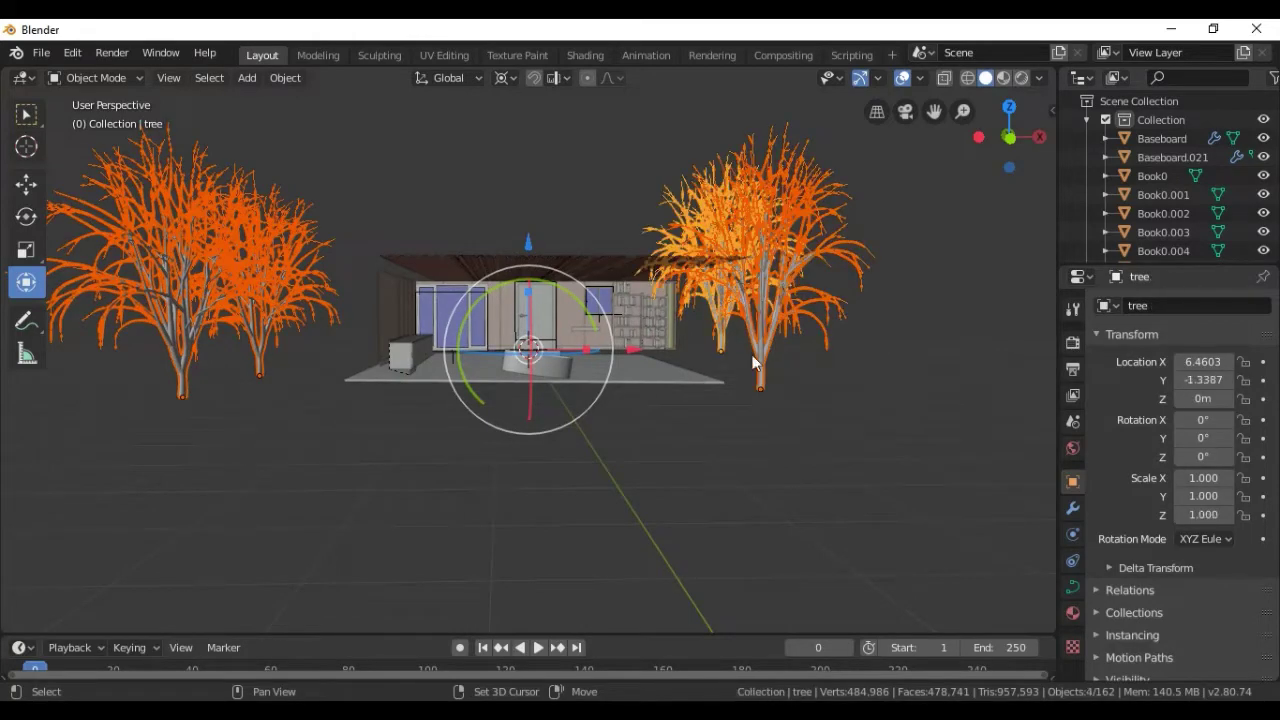
# Paste a copy of the four trees and enlarge it about 1.37 times.
pyautogui.hotkey('ctrl', 'c')
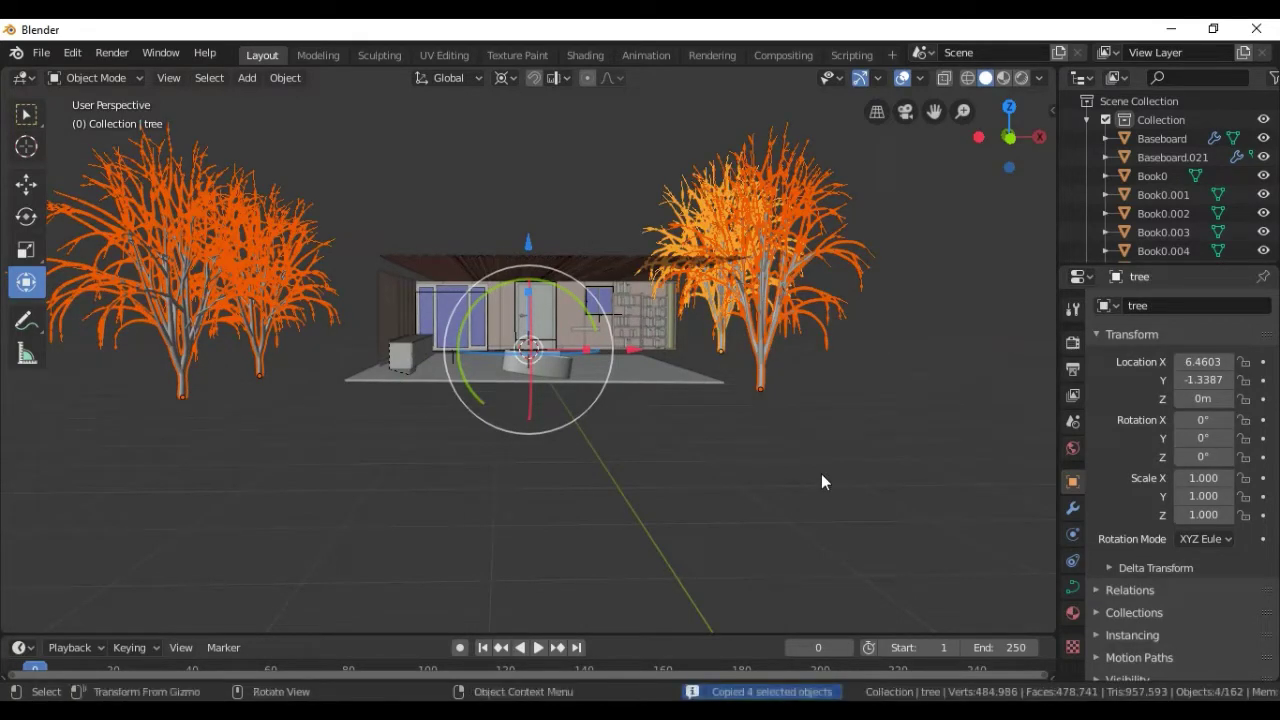
pyautogui.hotkey('ctrl', 'v')
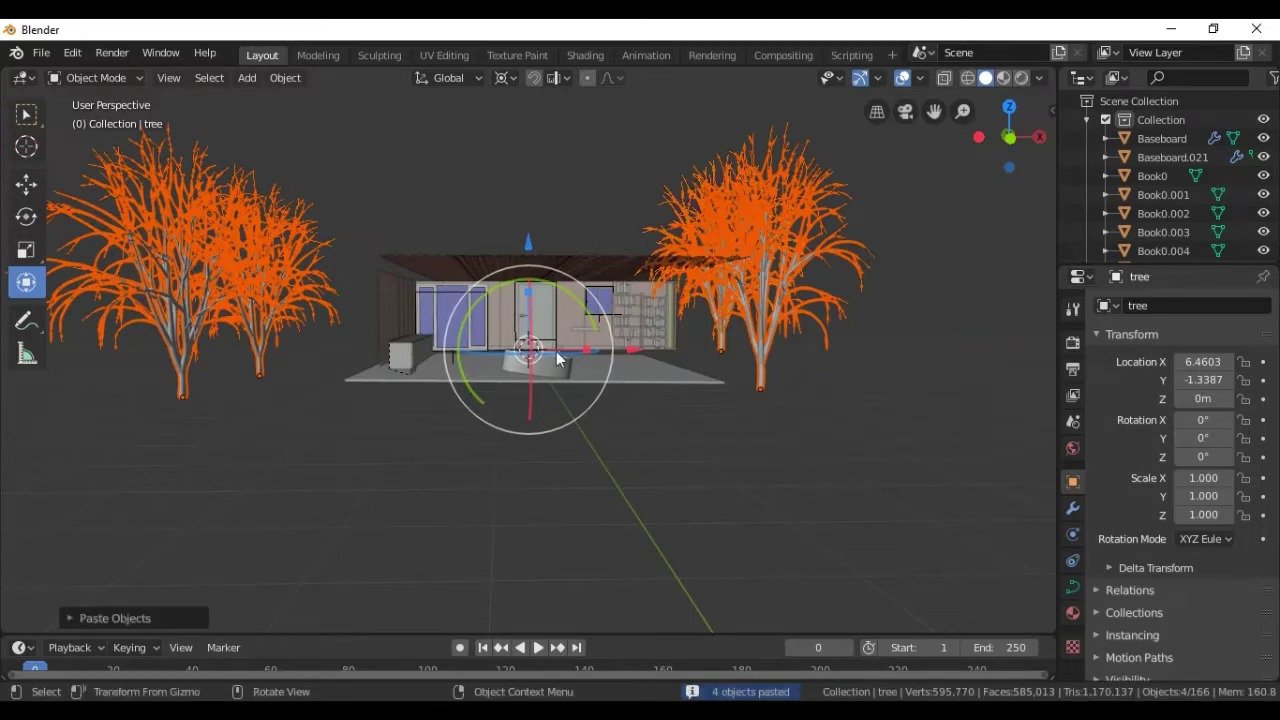
pyautogui.press('s')
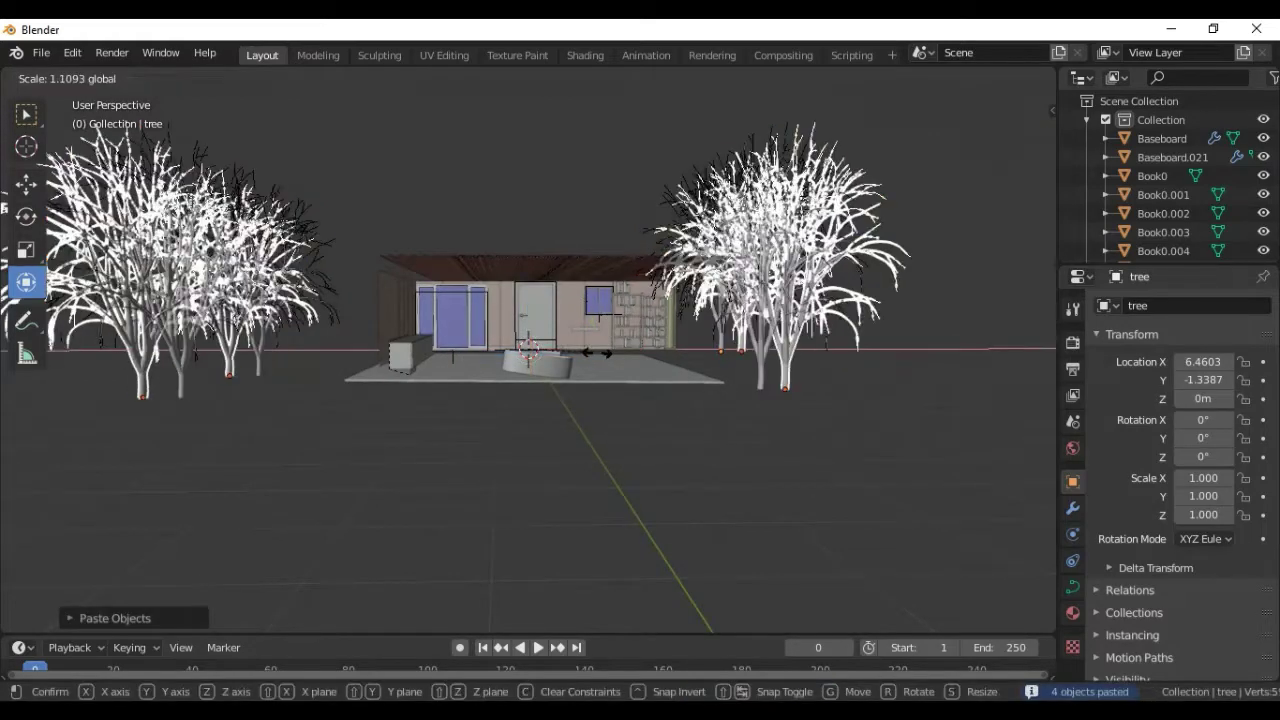
pyautogui.click(632, 365)
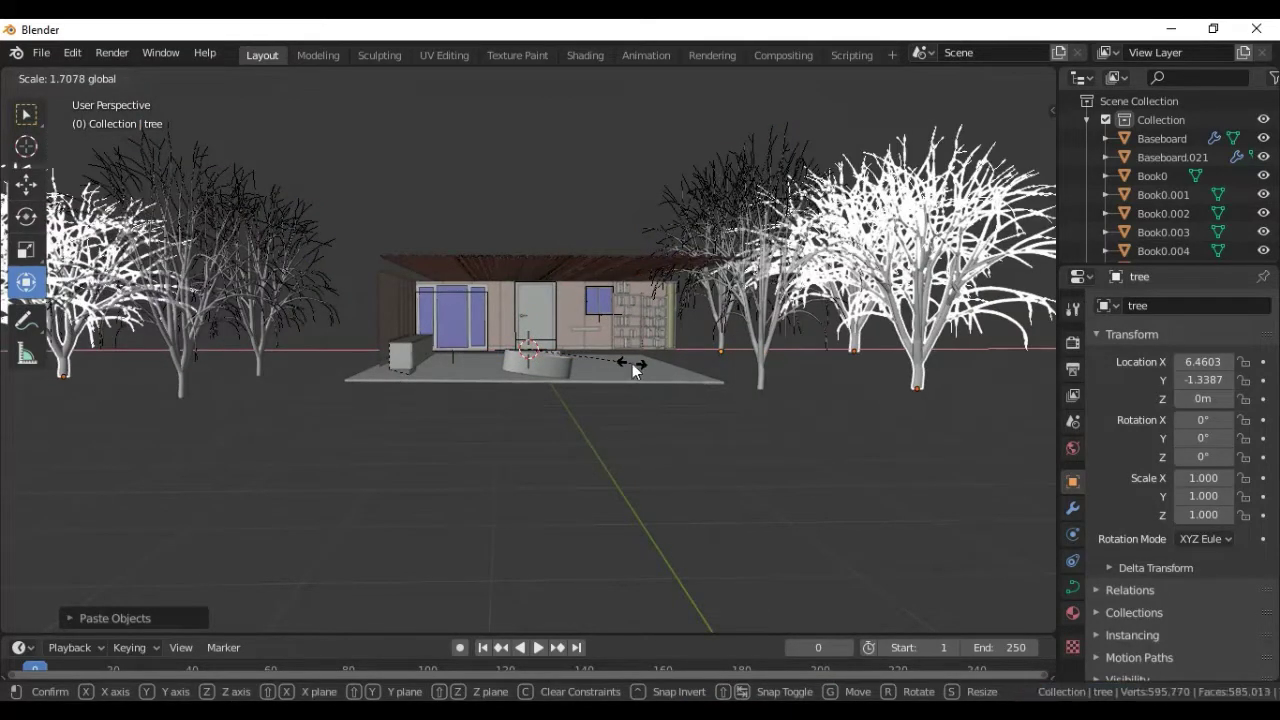
pyautogui.scroll(1, 632, 370)
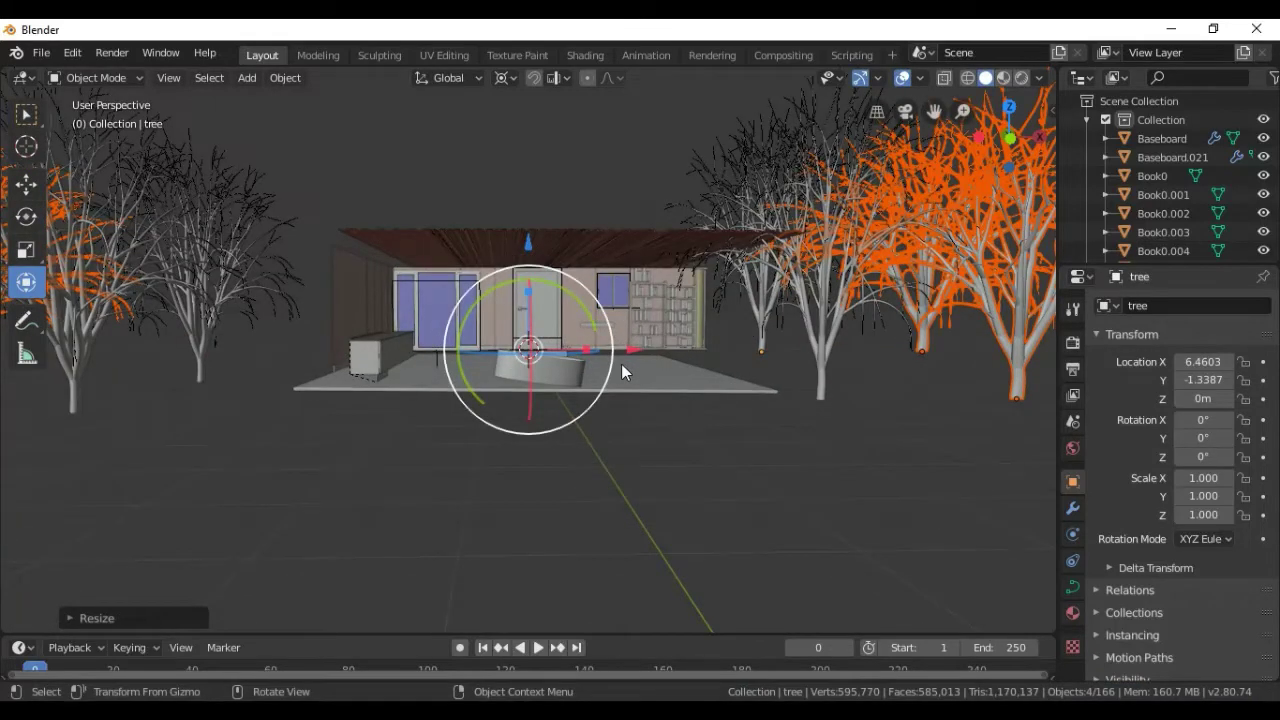
pyautogui.scroll(-2, 460, 370)
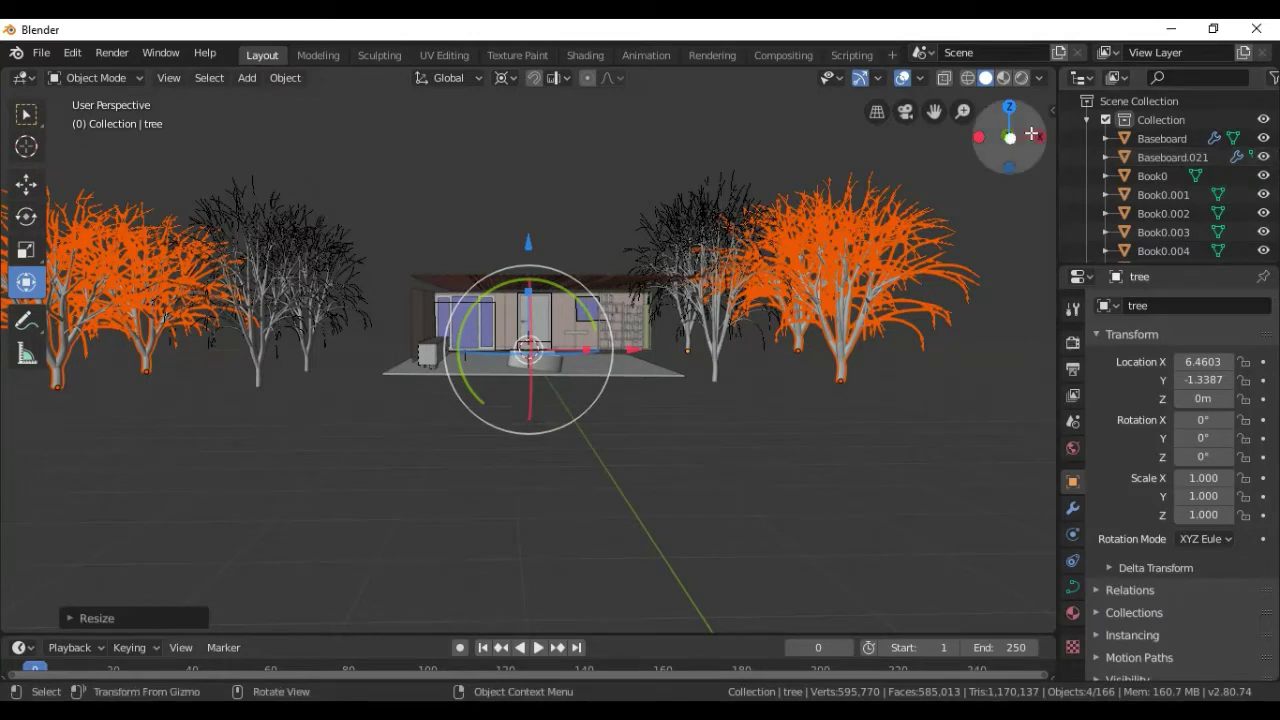
pyautogui.moveTo(1010, 137)
pyautogui.mouseDown()
pyautogui.moveTo(990, 160)
pyautogui.moveTo(442, 301)
pyautogui.mouseUp()
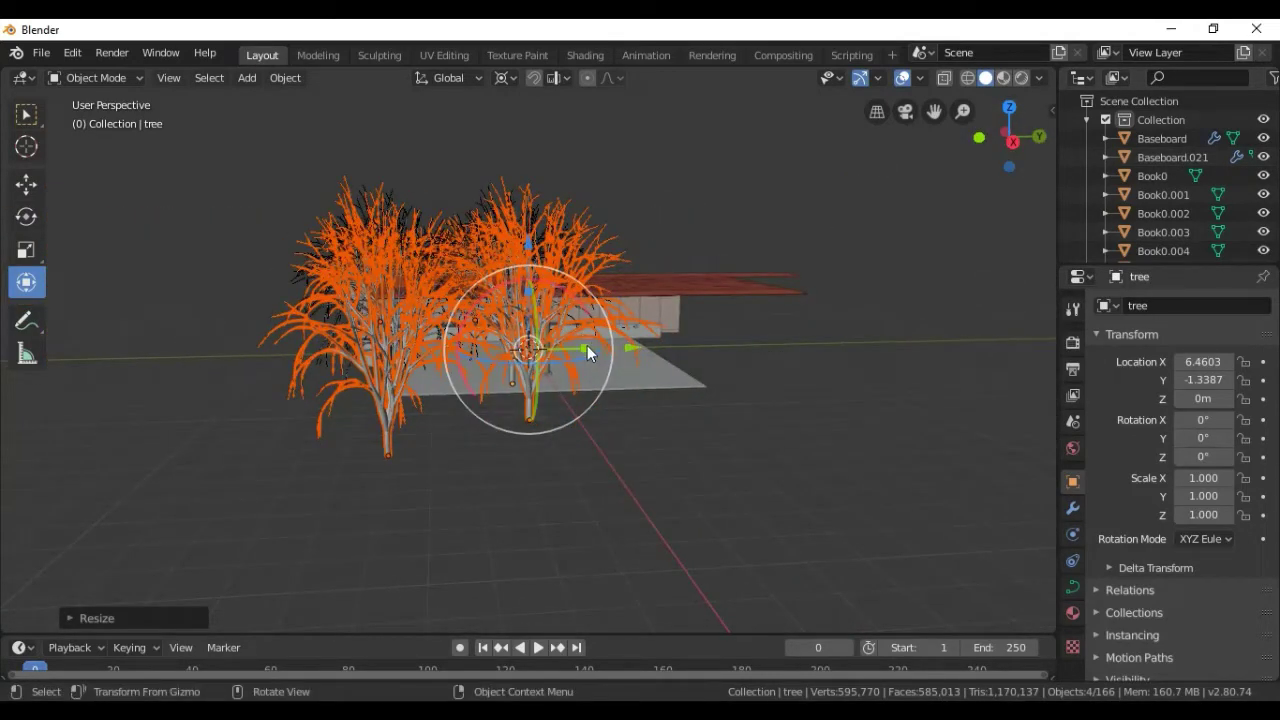
pyautogui.moveTo(588, 348); pyautogui.dragTo(758, 386)
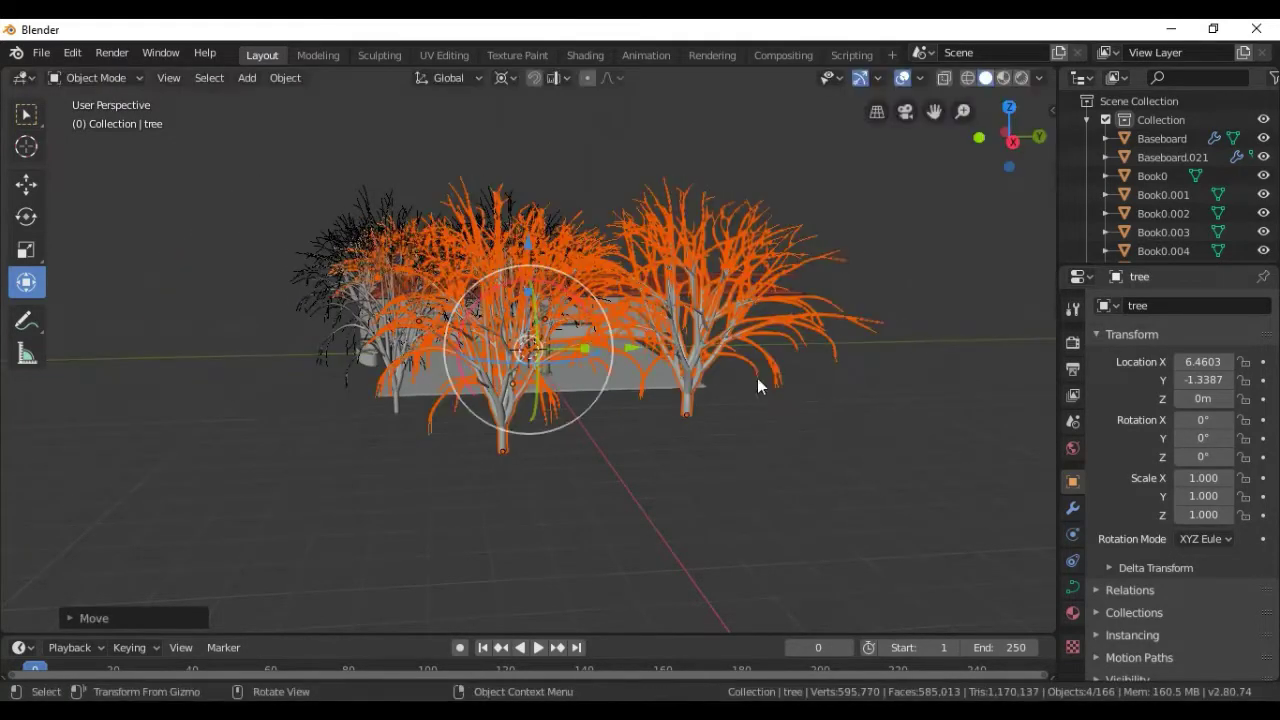
# Orbit around the house and select the small Surface ring.
pyautogui.moveTo(997, 145); pyautogui.dragTo(1075, 152)
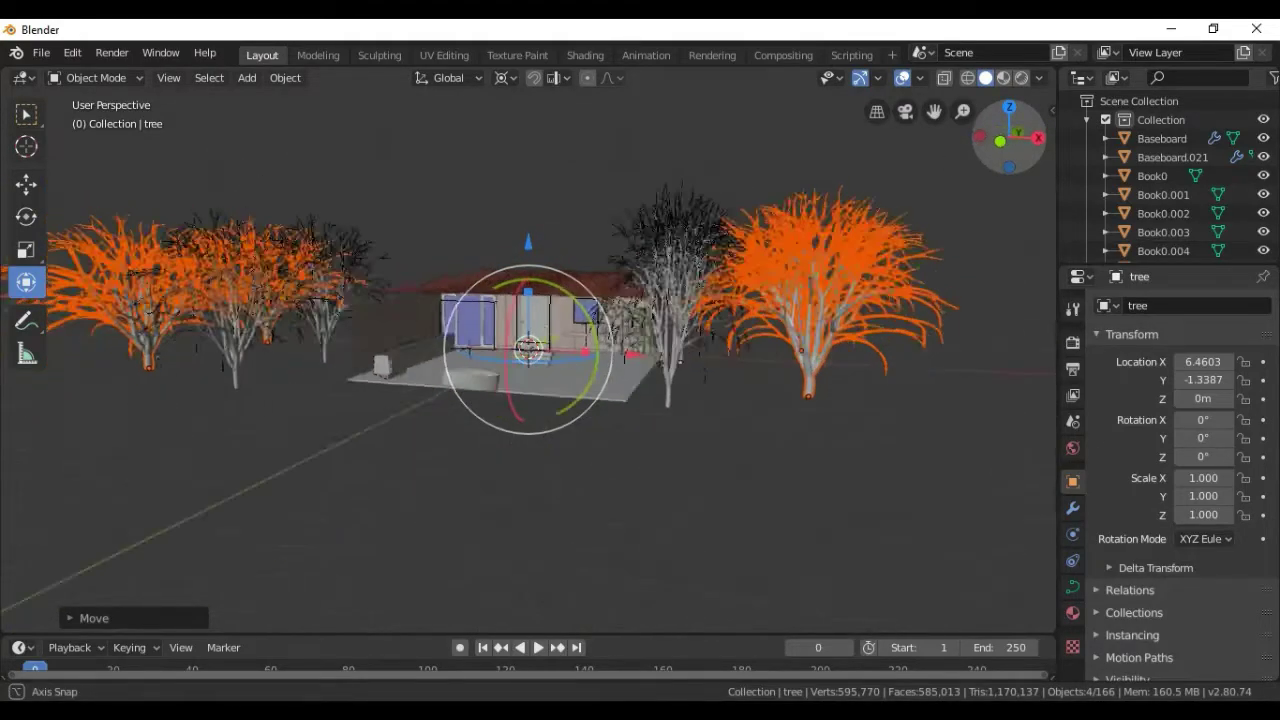
pyautogui.moveTo(1010, 140); pyautogui.dragTo(1030, 145)
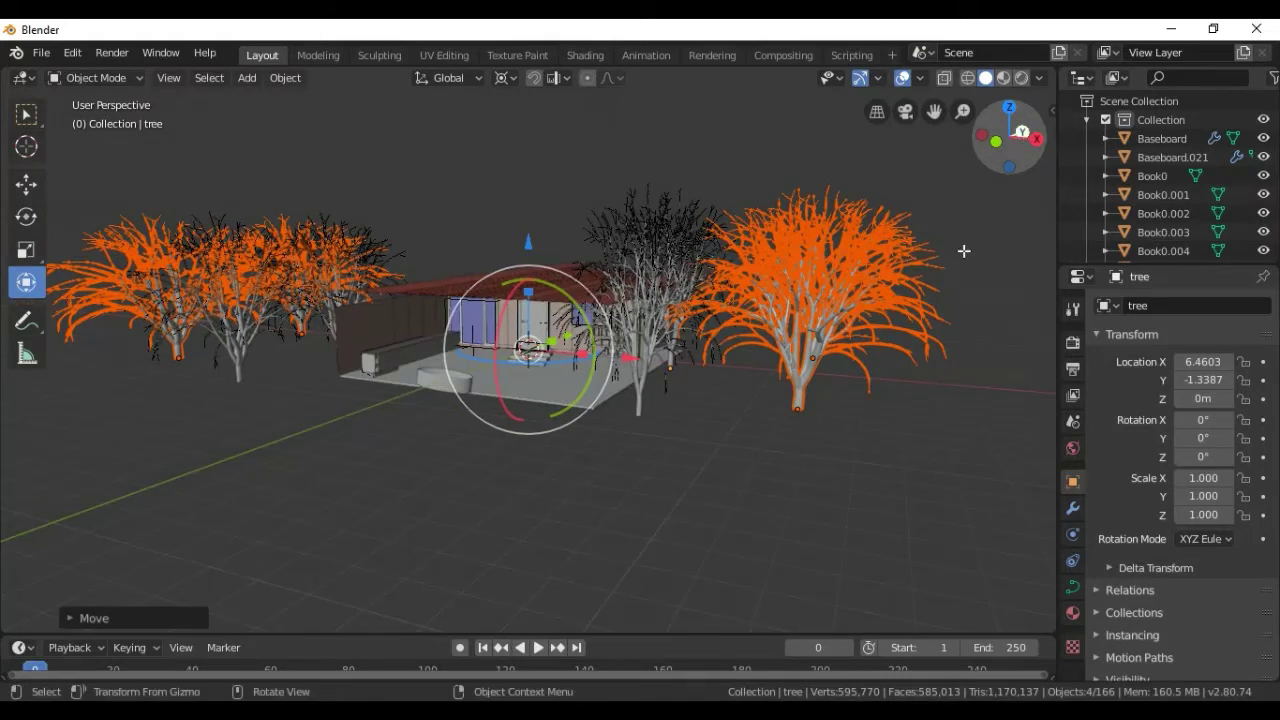
pyautogui.click(458, 388)
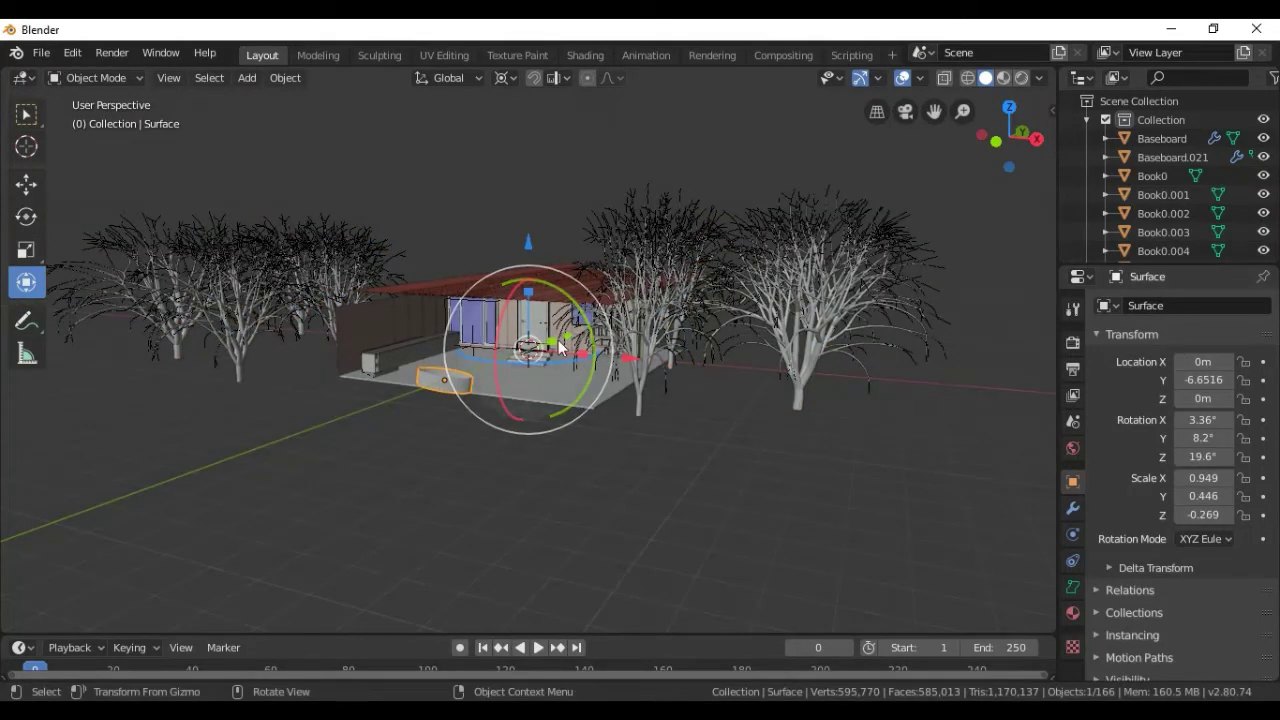
# Tilt the ring, duplicate it, and position the copy near the right-hand trees.
pyautogui.moveTo(520, 277); pyautogui.dragTo(516, 290)
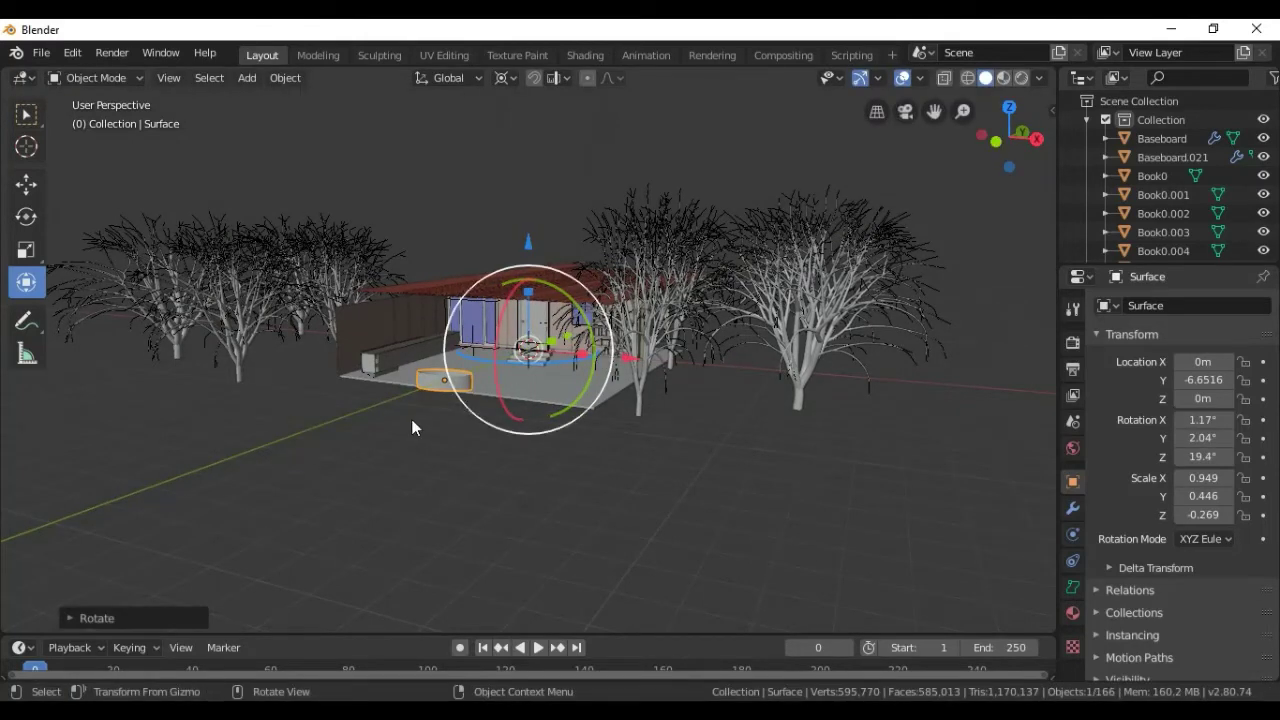
pyautogui.hotkey('ctrl', 'c')
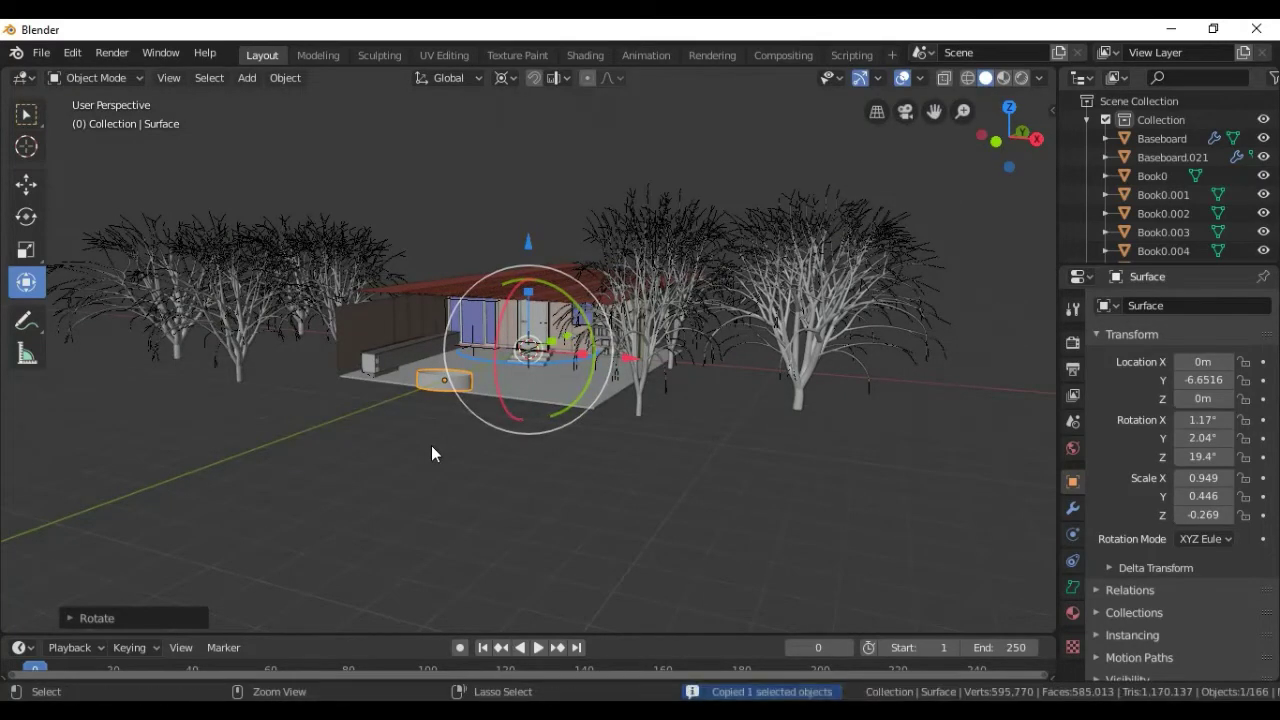
pyautogui.hotkey('ctrl', 'v')
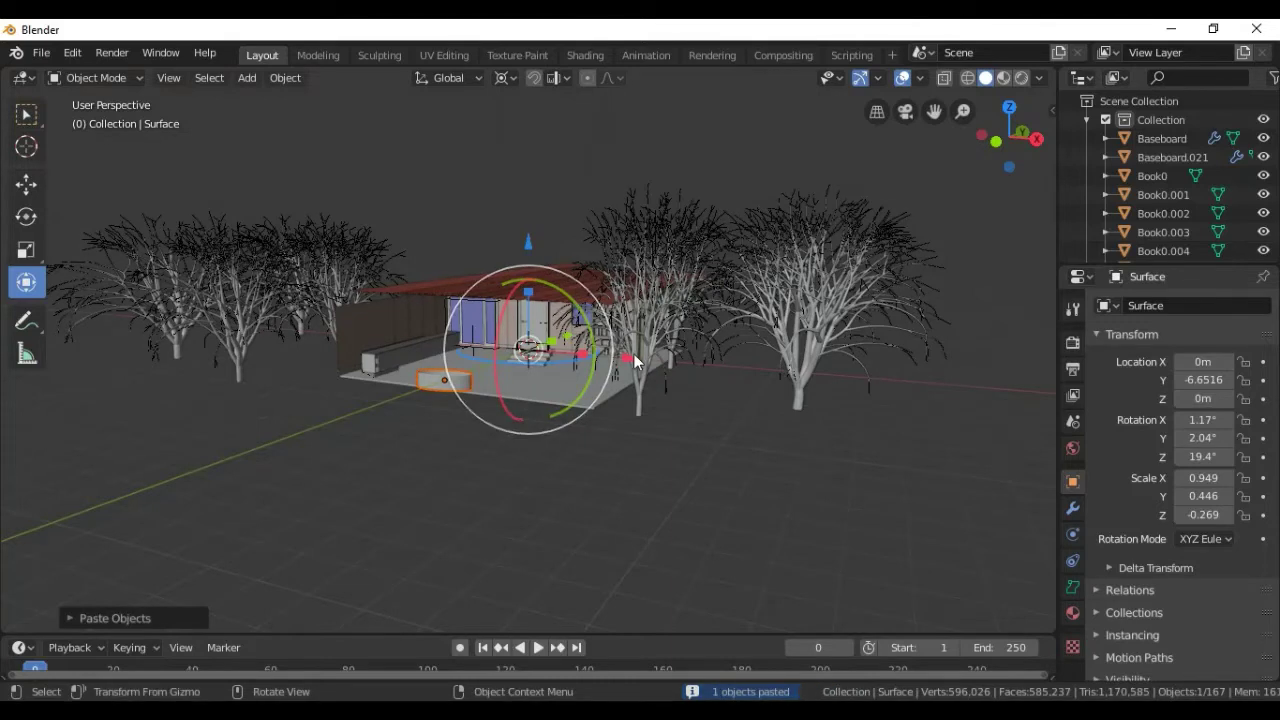
pyautogui.press('g')
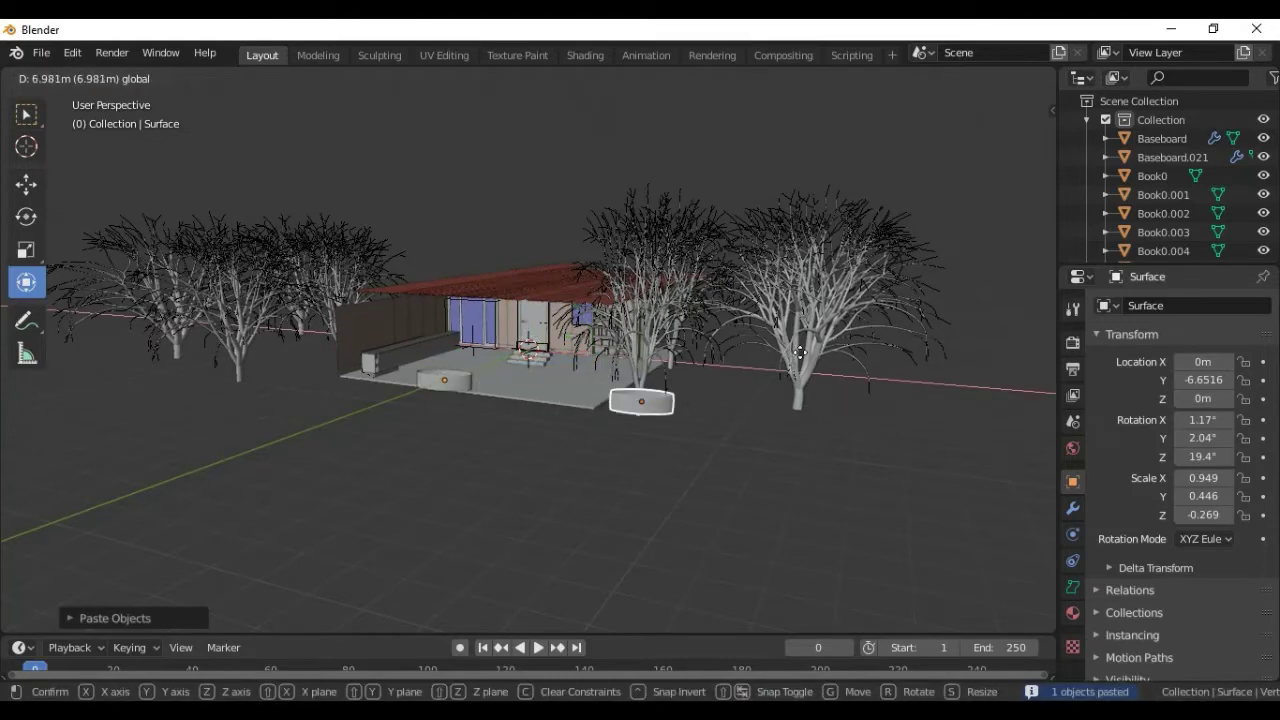
pyautogui.click(800, 362)
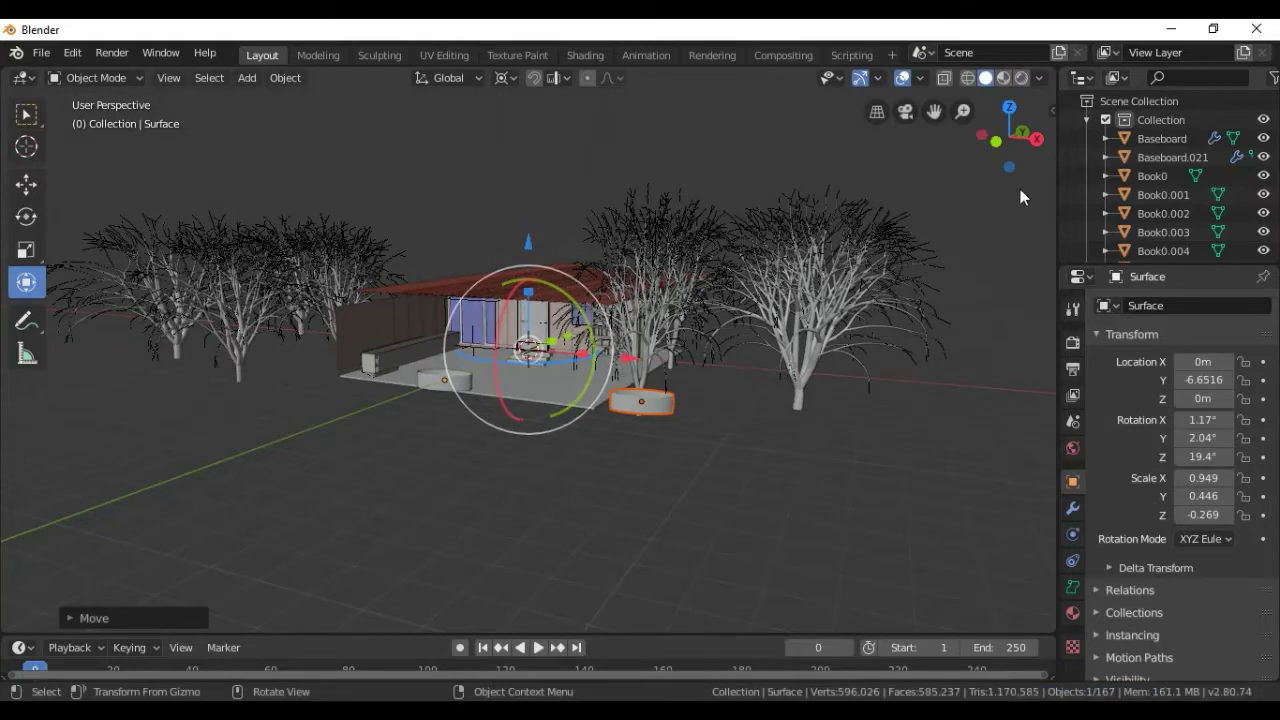
pyautogui.moveTo(1025, 149); pyautogui.dragTo(463, 472)
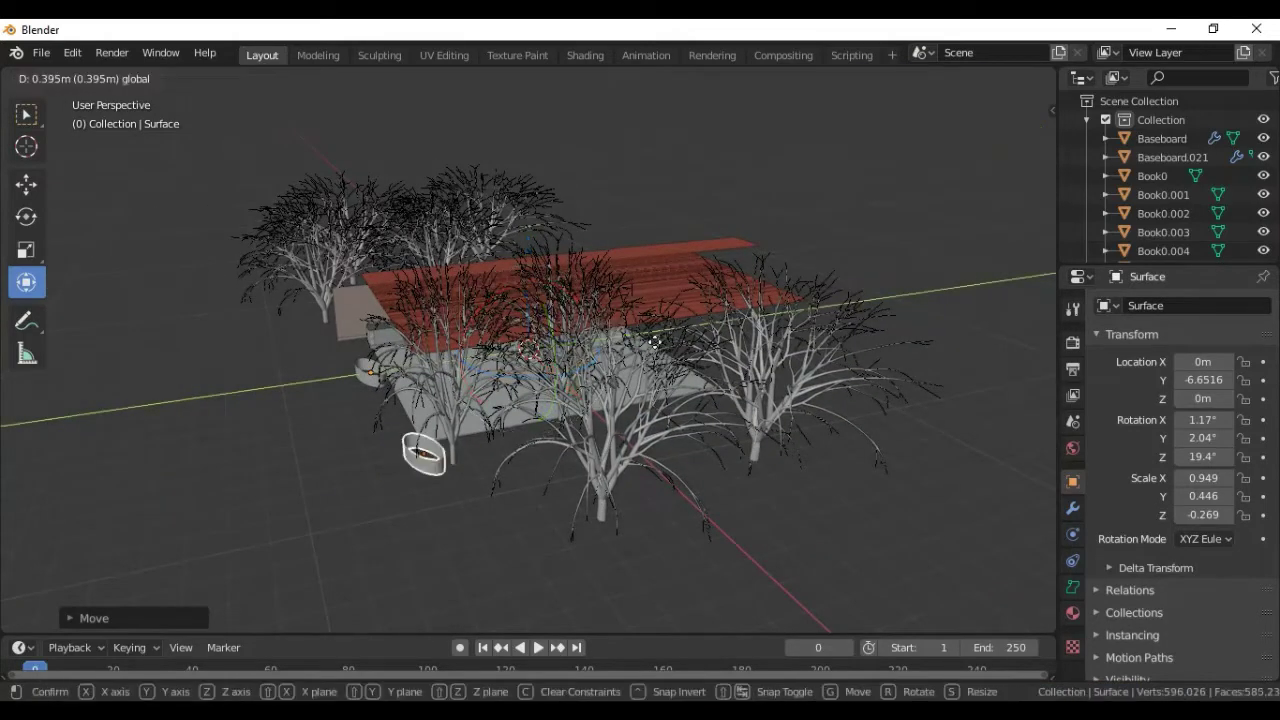
pyautogui.moveTo(613, 340); pyautogui.dragTo(654, 343)
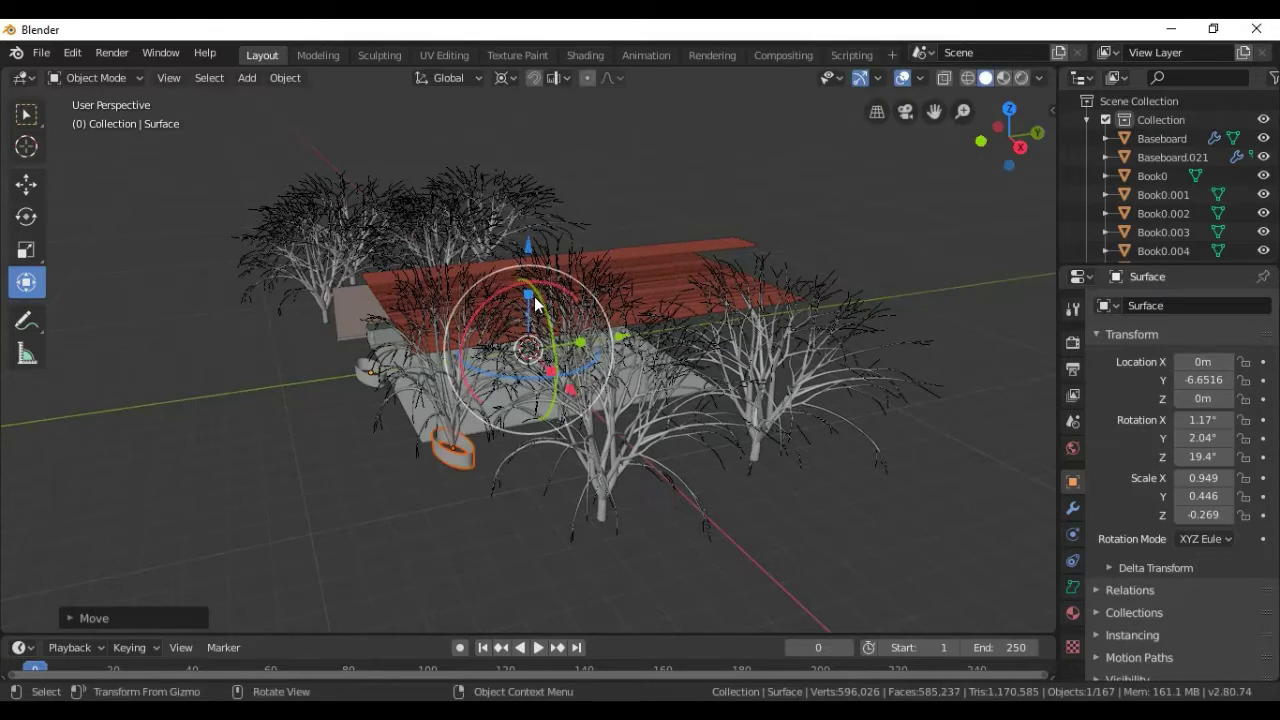
pyautogui.moveTo(528, 291); pyautogui.dragTo(529, 292)
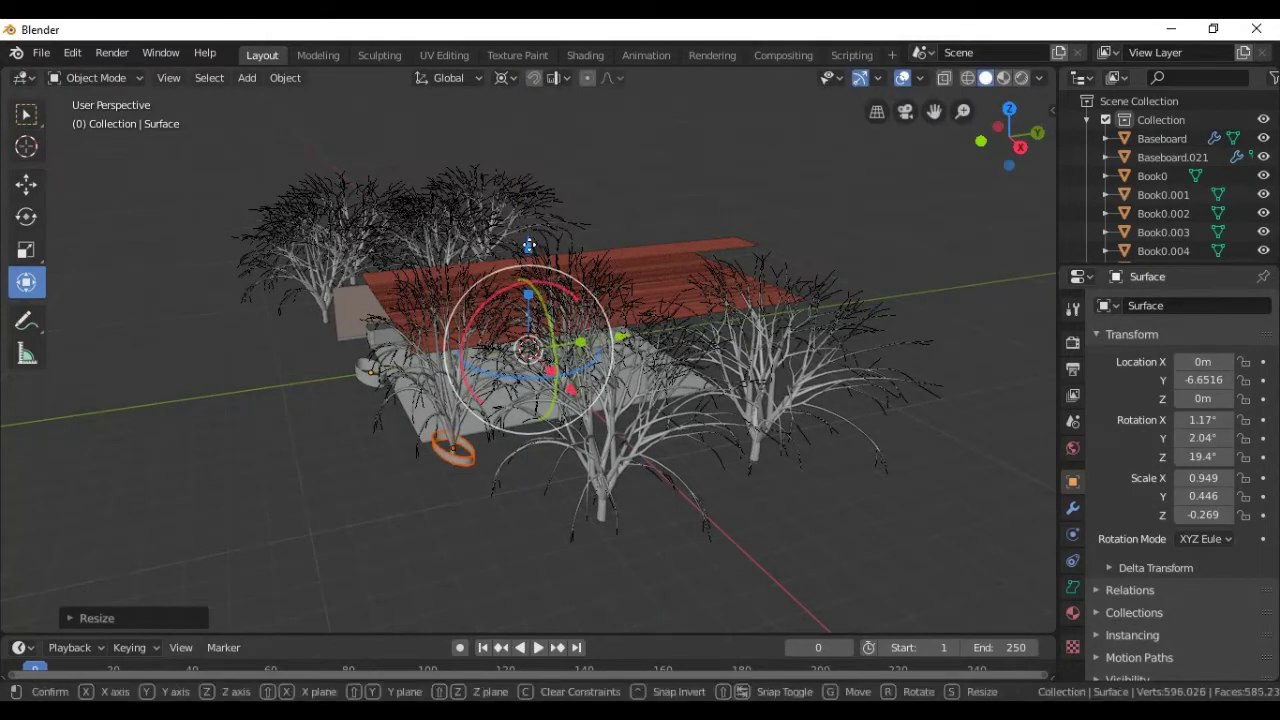
pyautogui.moveTo(531, 245); pyautogui.dragTo(532, 258)
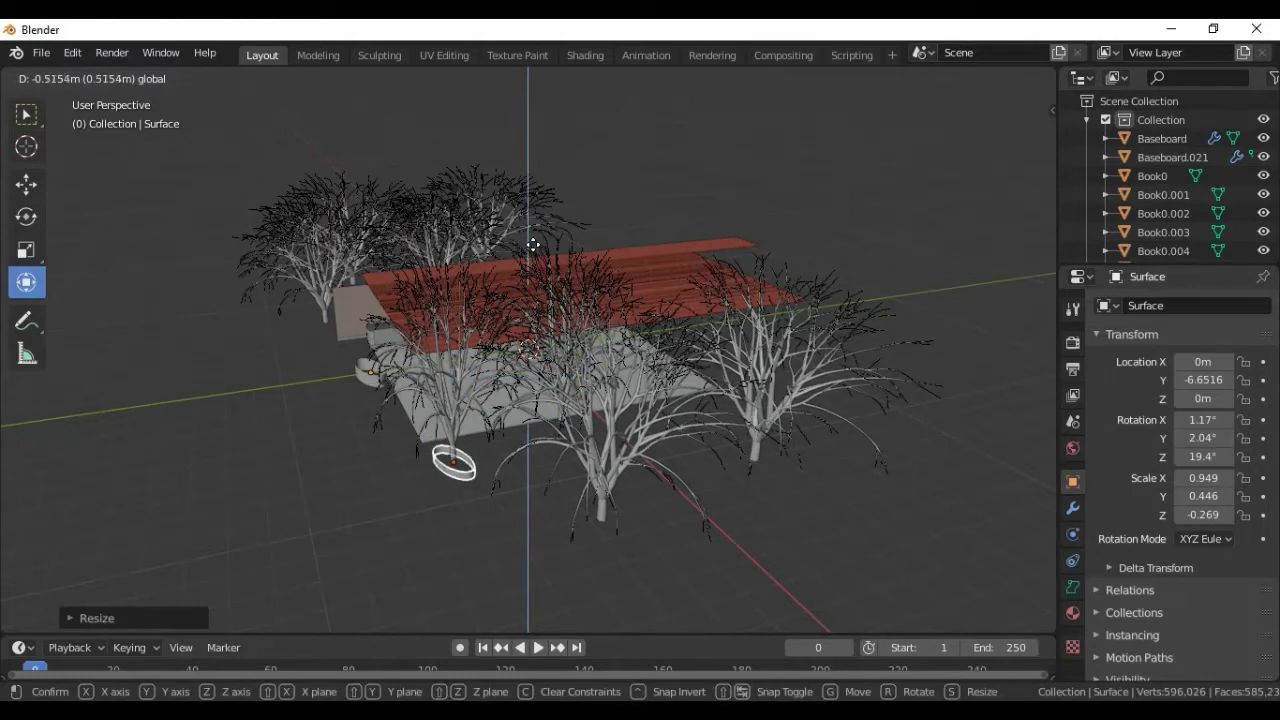
pyautogui.moveTo(532, 258); pyautogui.dragTo(534, 249)
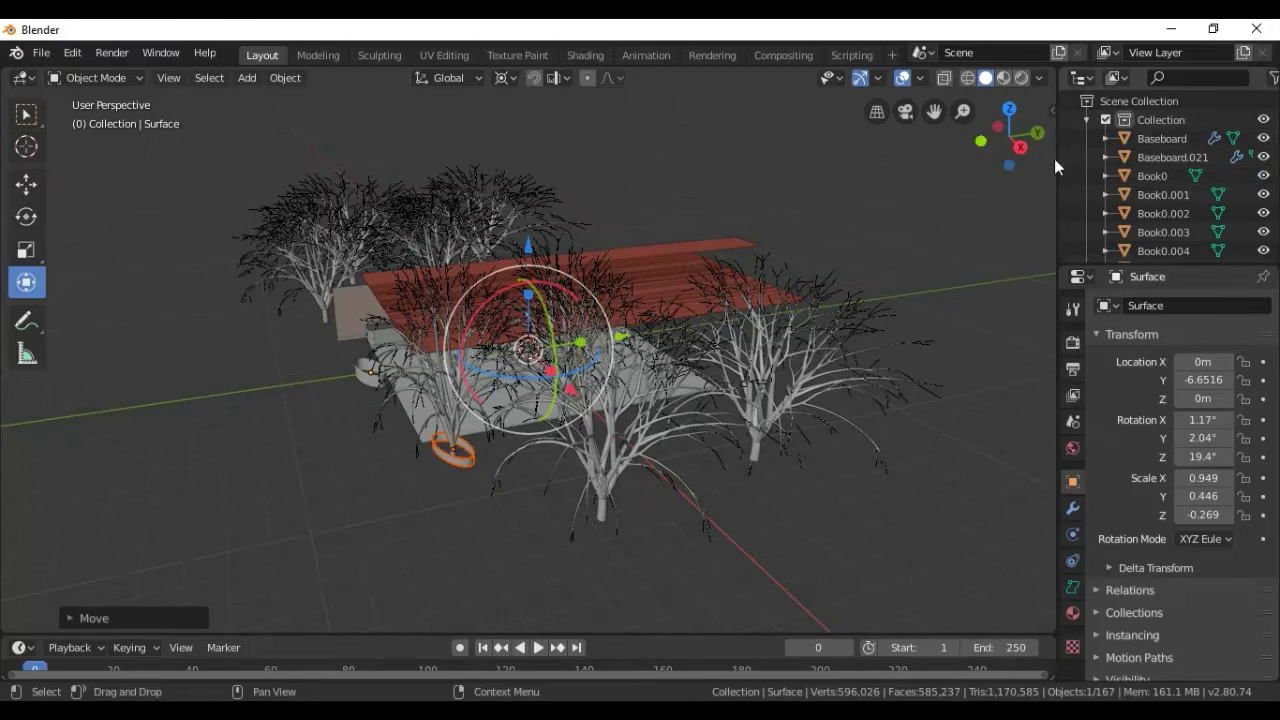
# Lower the planter ring and slide it sideways along X.
pyautogui.moveTo(1034, 155); pyautogui.dragTo(1150, 160)
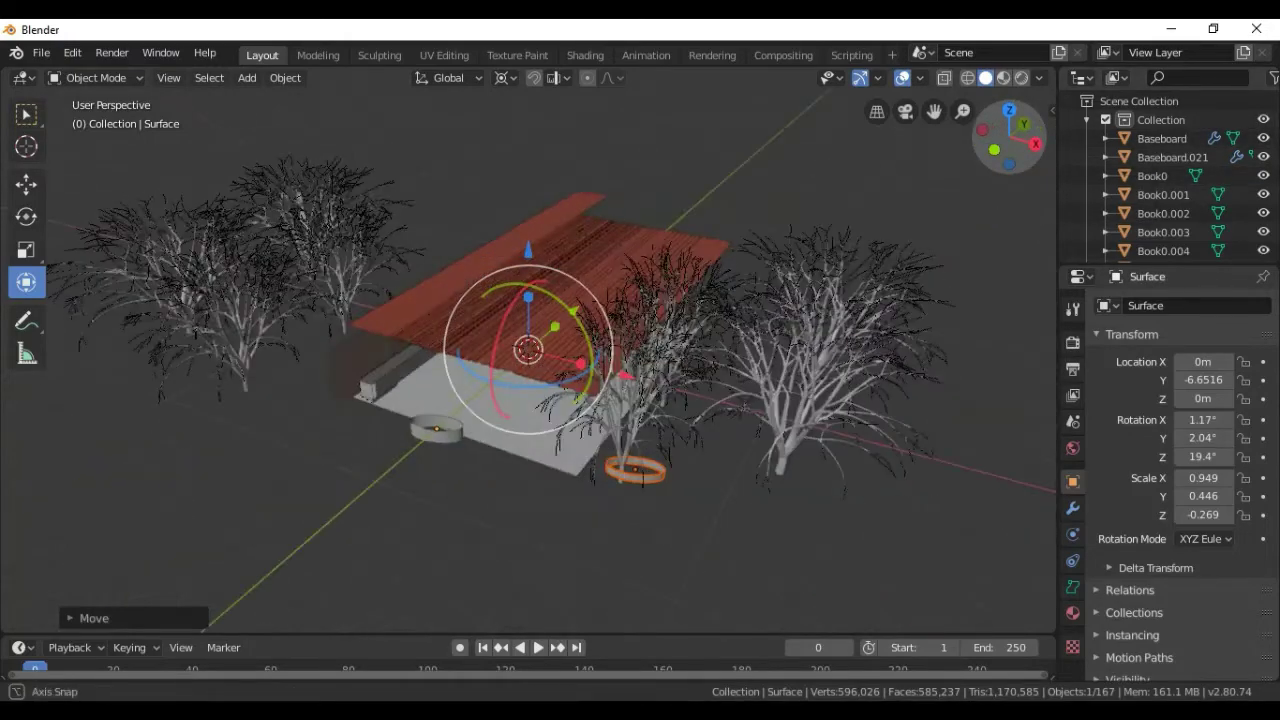
pyautogui.moveTo(1008, 137); pyautogui.dragTo(1027, 144)
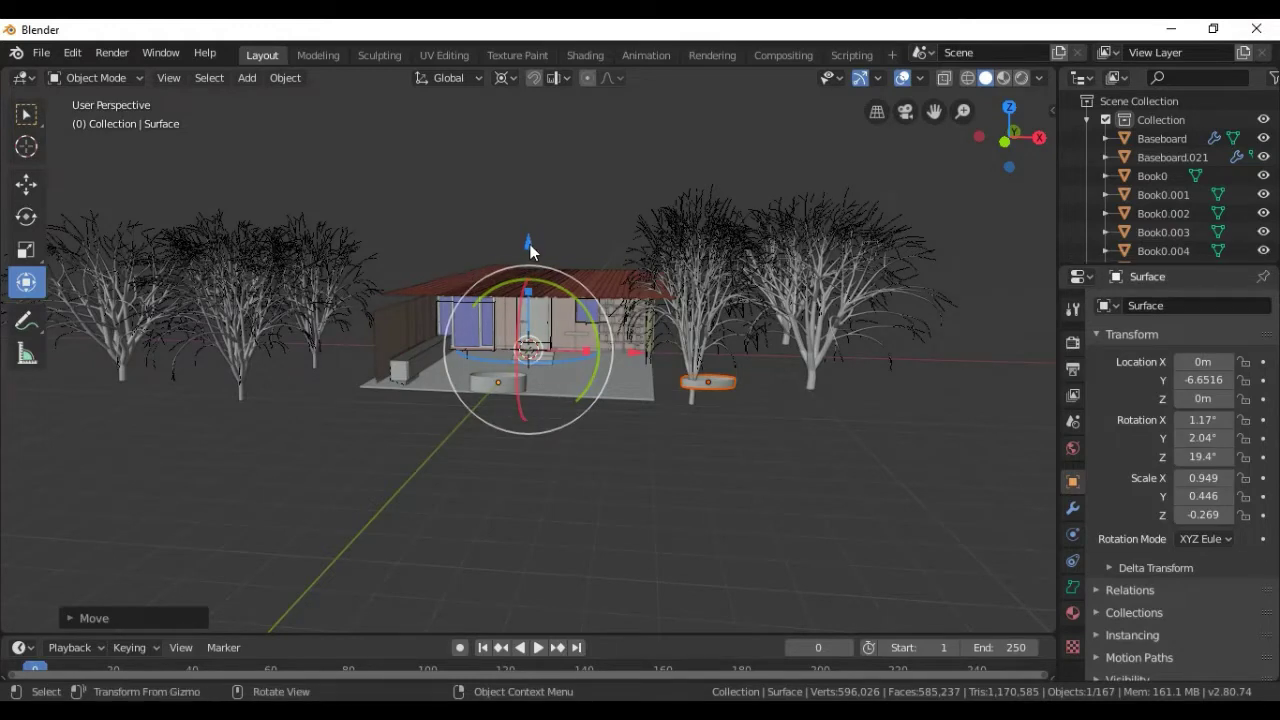
pyautogui.moveTo(528, 250); pyautogui.dragTo(527, 270)
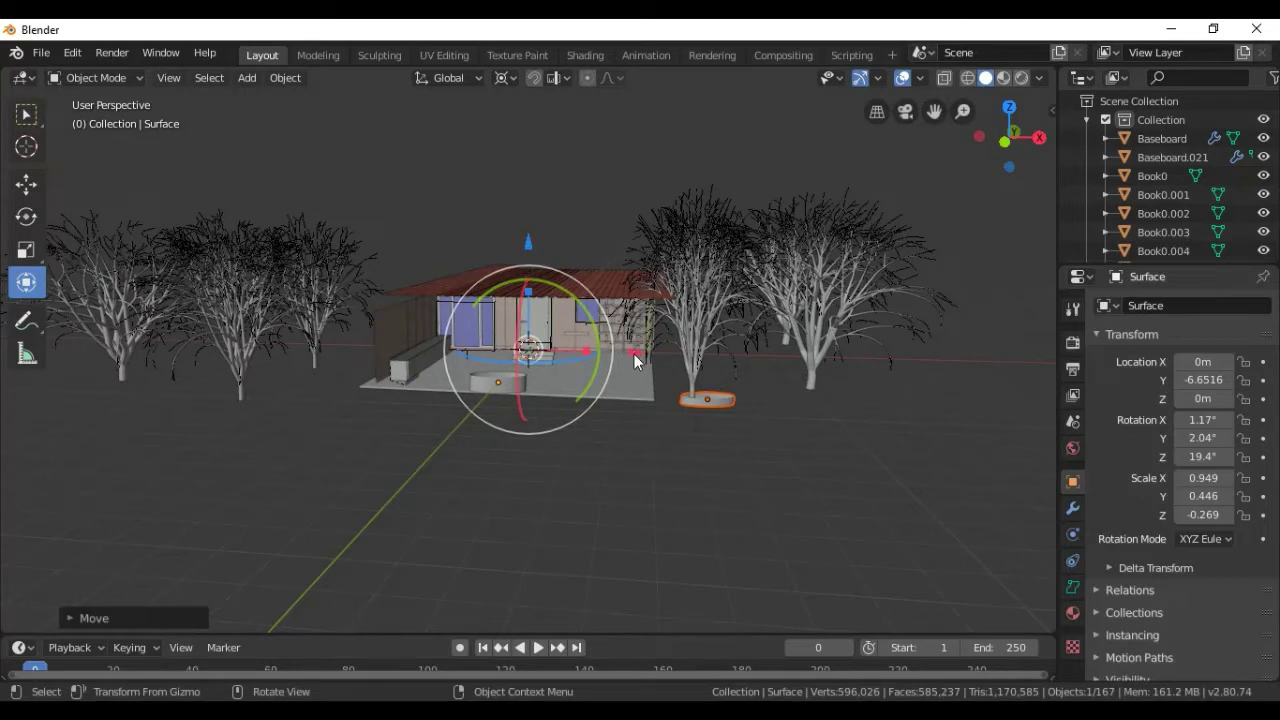
pyautogui.moveTo(636, 362); pyautogui.dragTo(617, 363)
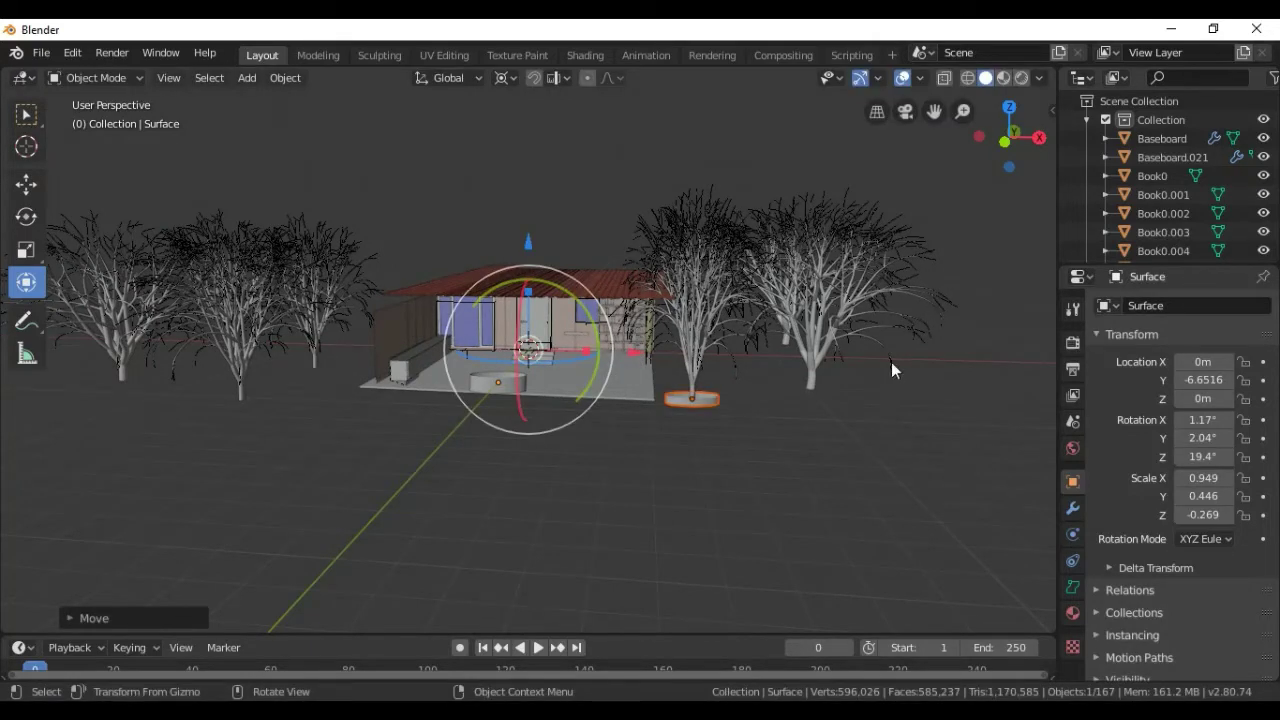
# Duplicate the planter ring and settle the copy around the next right tree's base.
pyautogui.hotkey('ctrl', 'c')
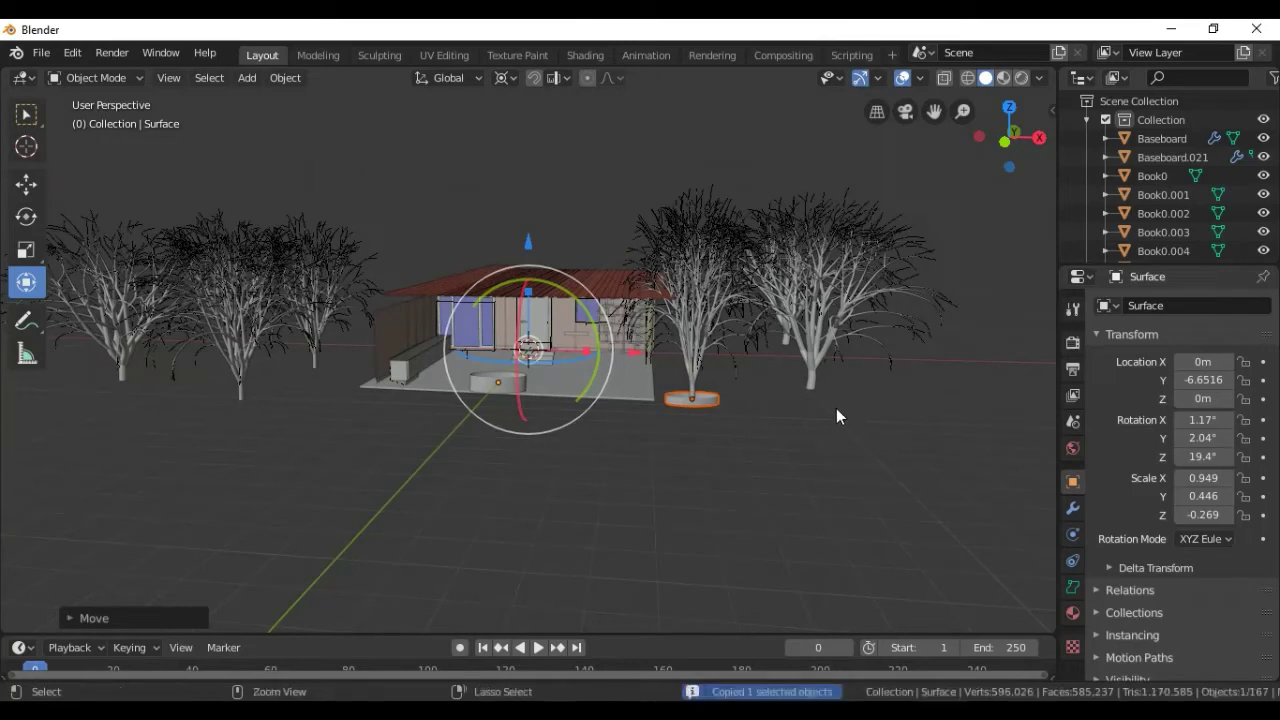
pyautogui.hotkey('ctrl', 'v')
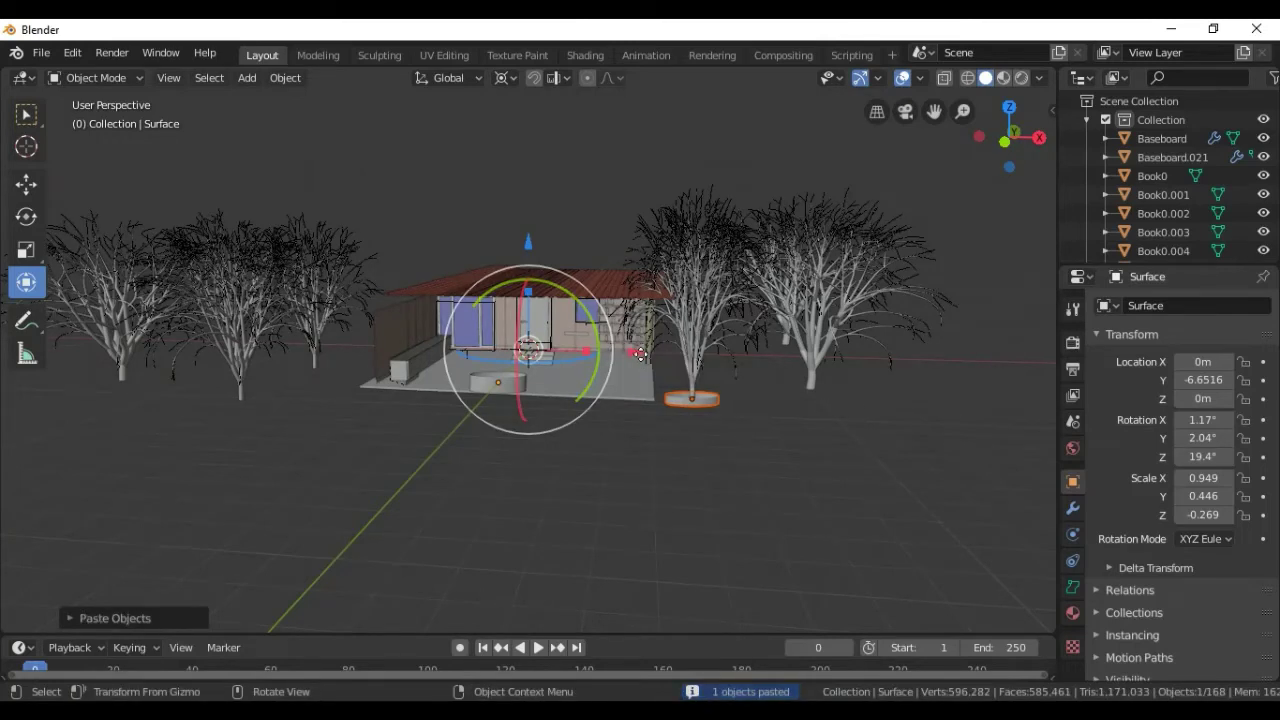
pyautogui.moveTo(640, 354); pyautogui.dragTo(731, 371)
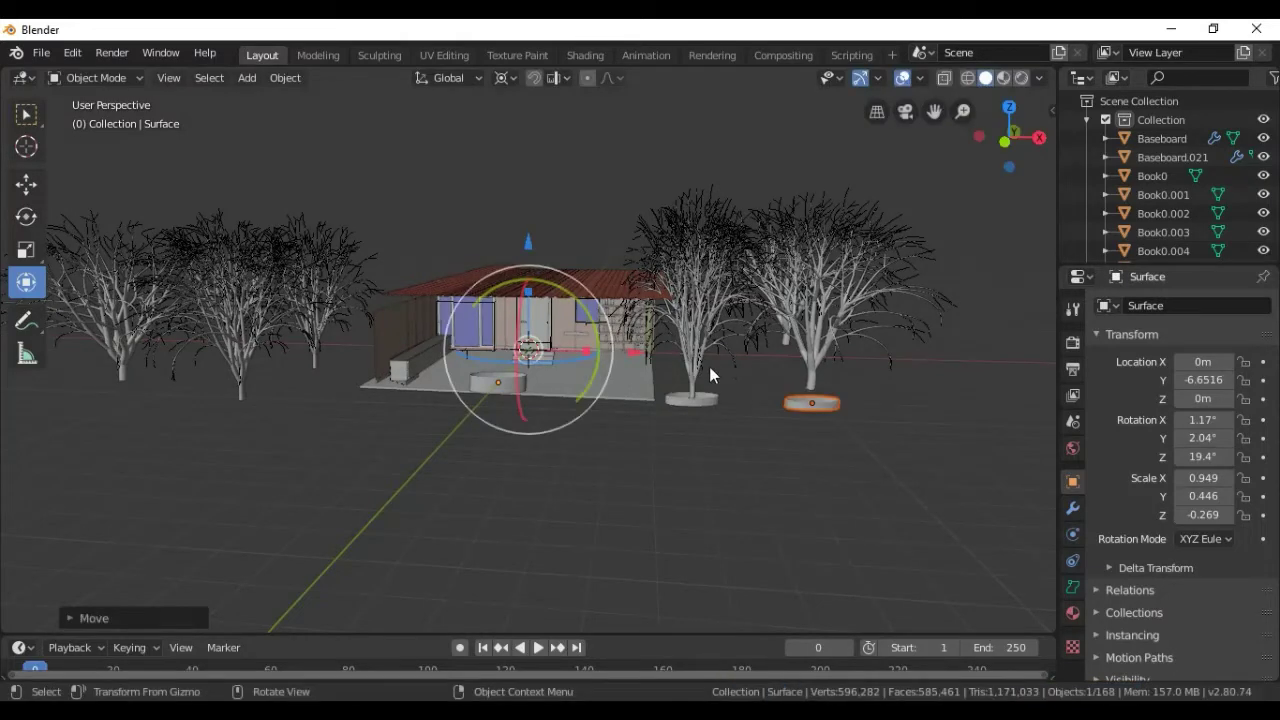
pyautogui.moveTo(637, 356); pyautogui.dragTo(648, 362)
pyautogui.moveTo(1039, 137); pyautogui.dragTo(980, 145)
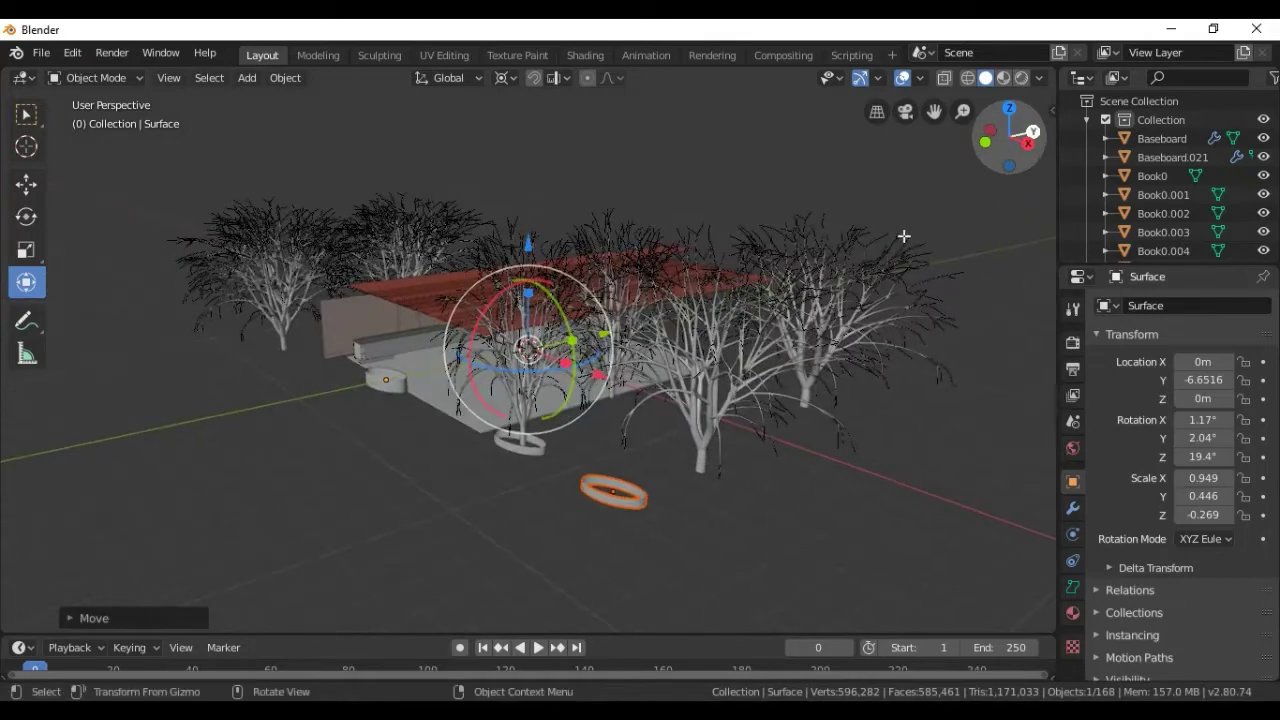
pyautogui.moveTo(603, 342); pyautogui.dragTo(672, 322)
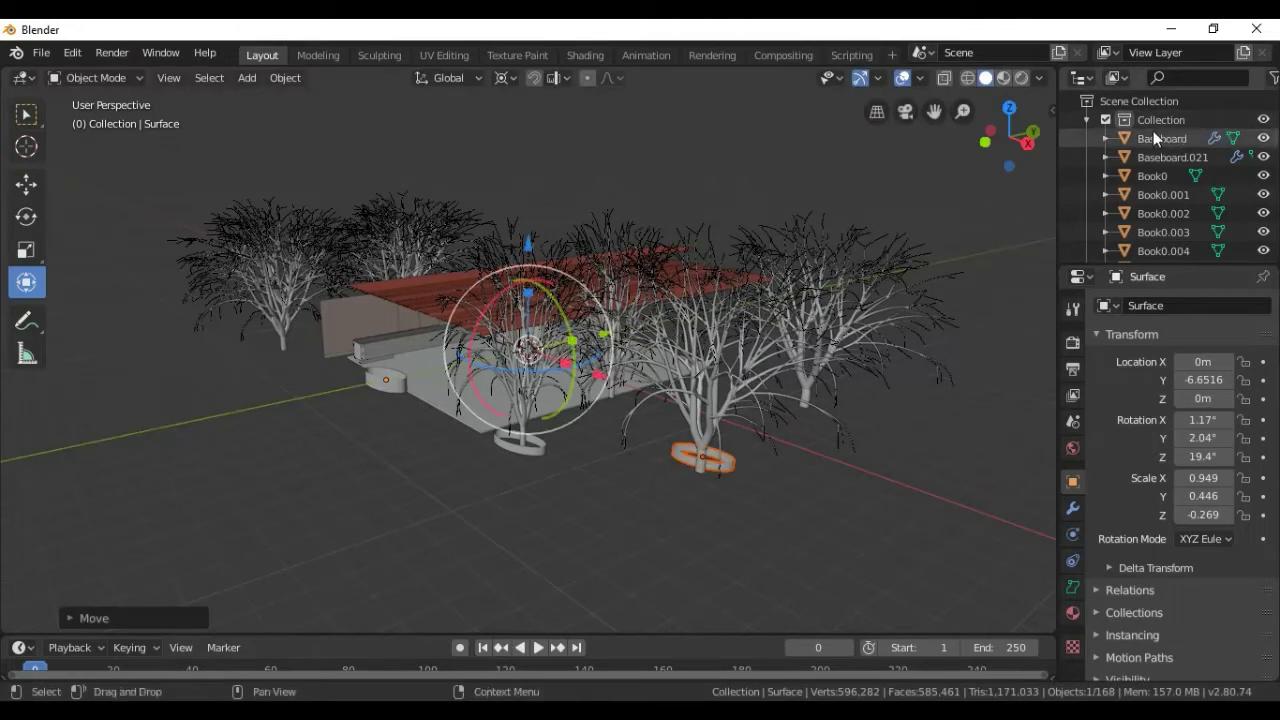
pyautogui.moveTo(1028, 143); pyautogui.dragTo(770, 390)
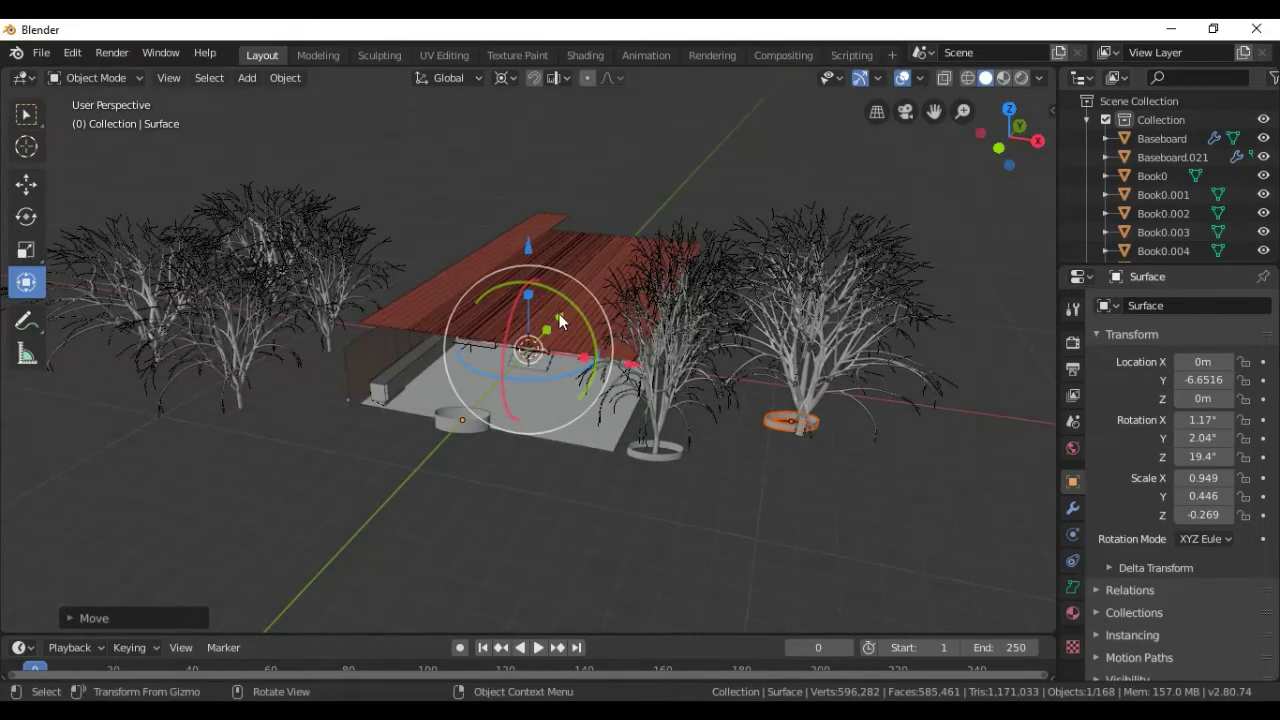
pyautogui.moveTo(560, 314)
pyautogui.mouseDown()
pyautogui.moveTo(585, 375)
pyautogui.moveTo(650, 377)
pyautogui.mouseUp()
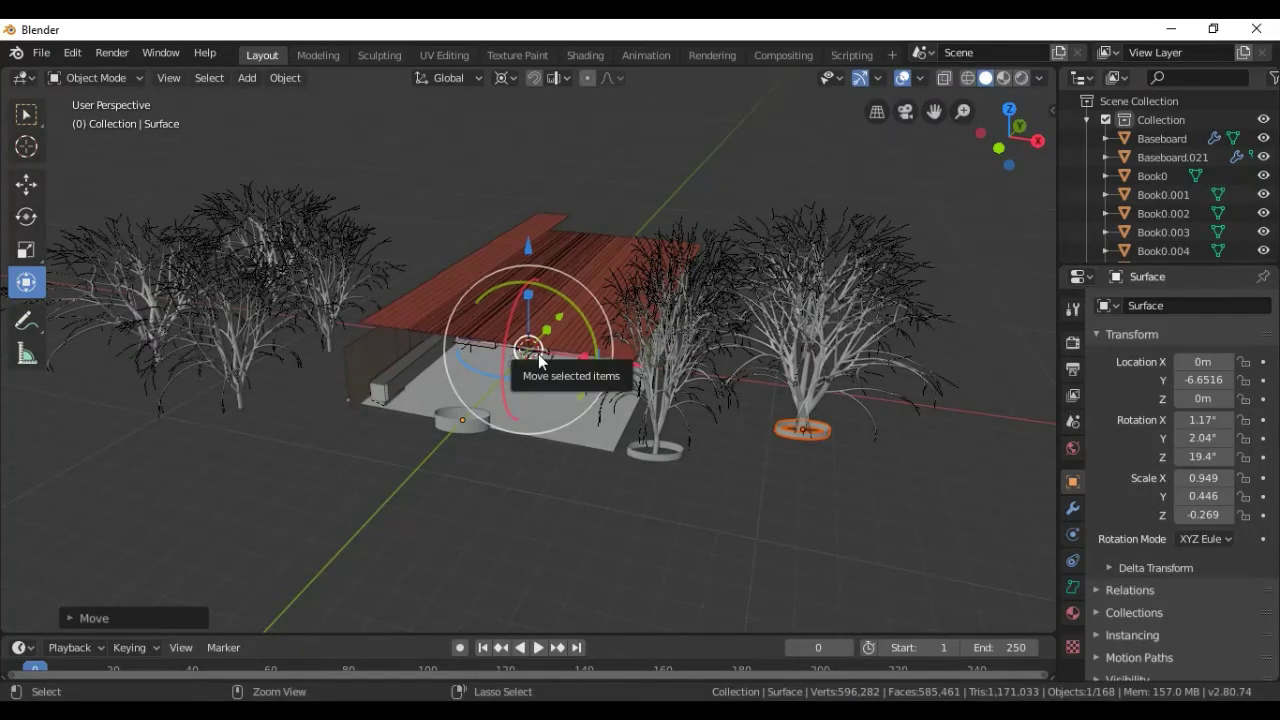
# Paste a copy of the planter ring under a tree on the left side.
pyautogui.hotkey('ctrl', 'c')
pyautogui.press('b')
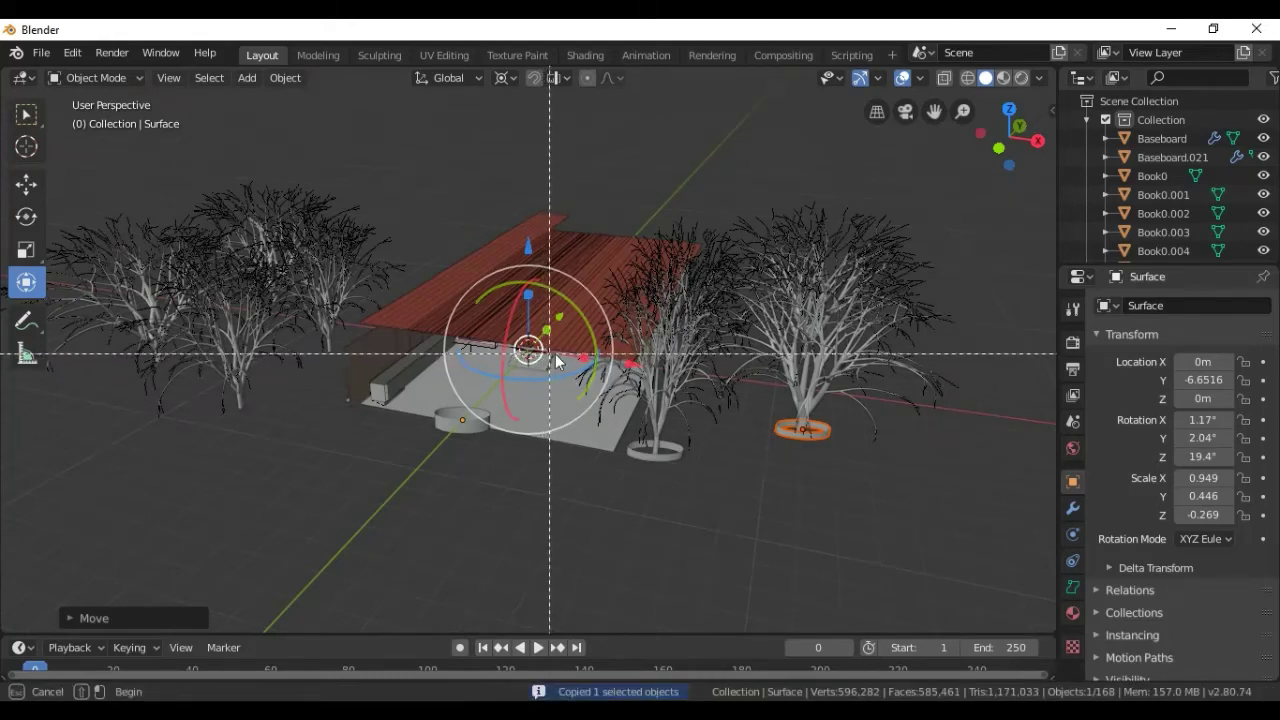
pyautogui.press('Escape')
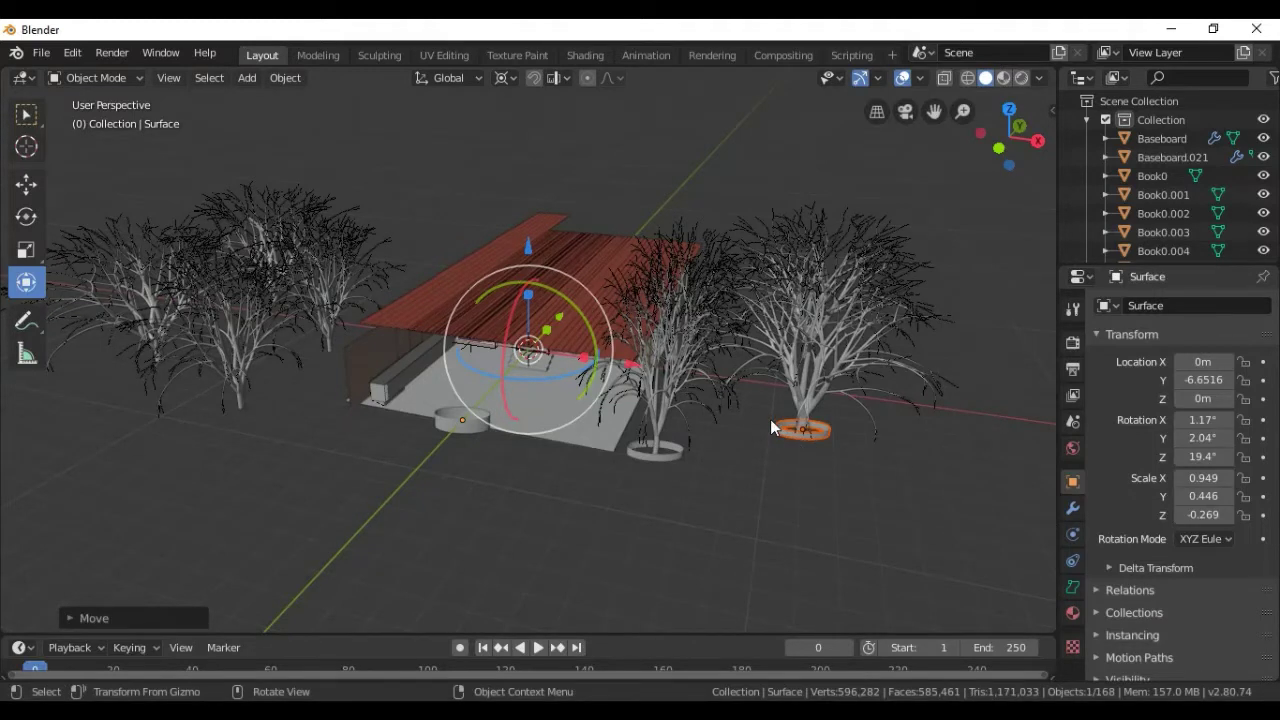
pyautogui.press('ctrl')
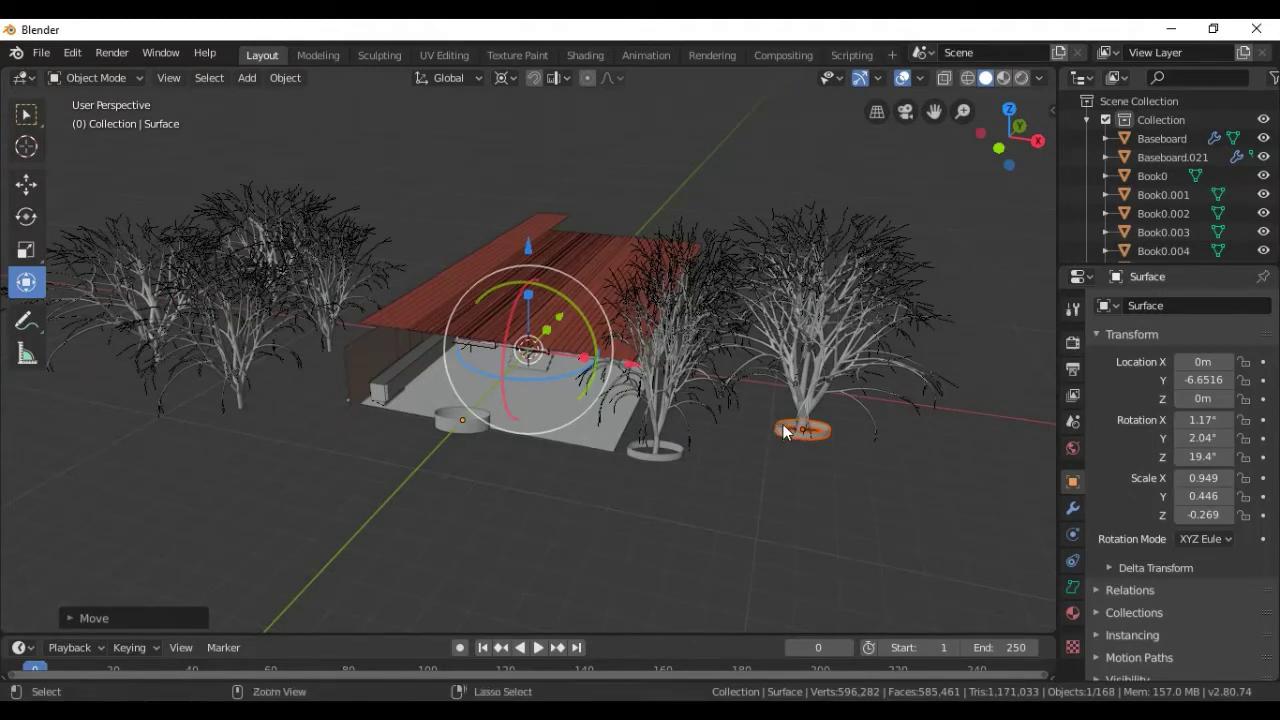
pyautogui.hotkey('ctrl', 'c')
pyautogui.hotkey('ctrl', 'v')
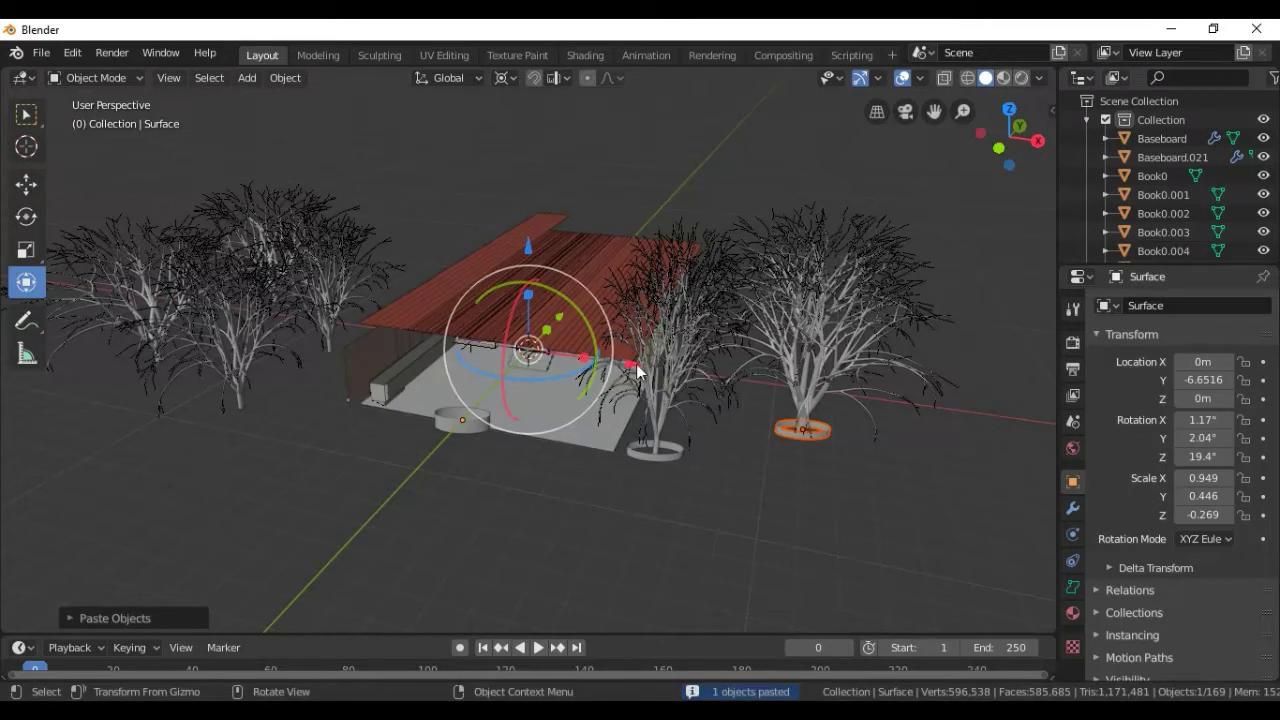
pyautogui.press('g')
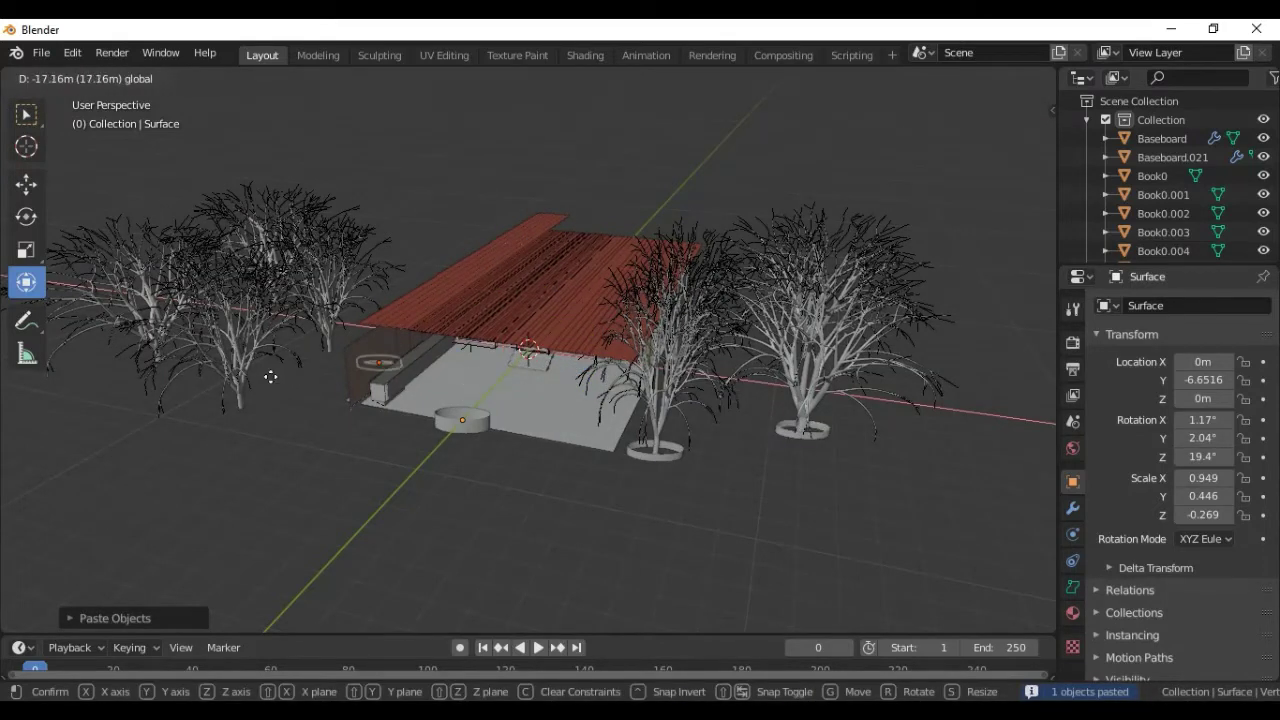
pyautogui.click(262, 363)
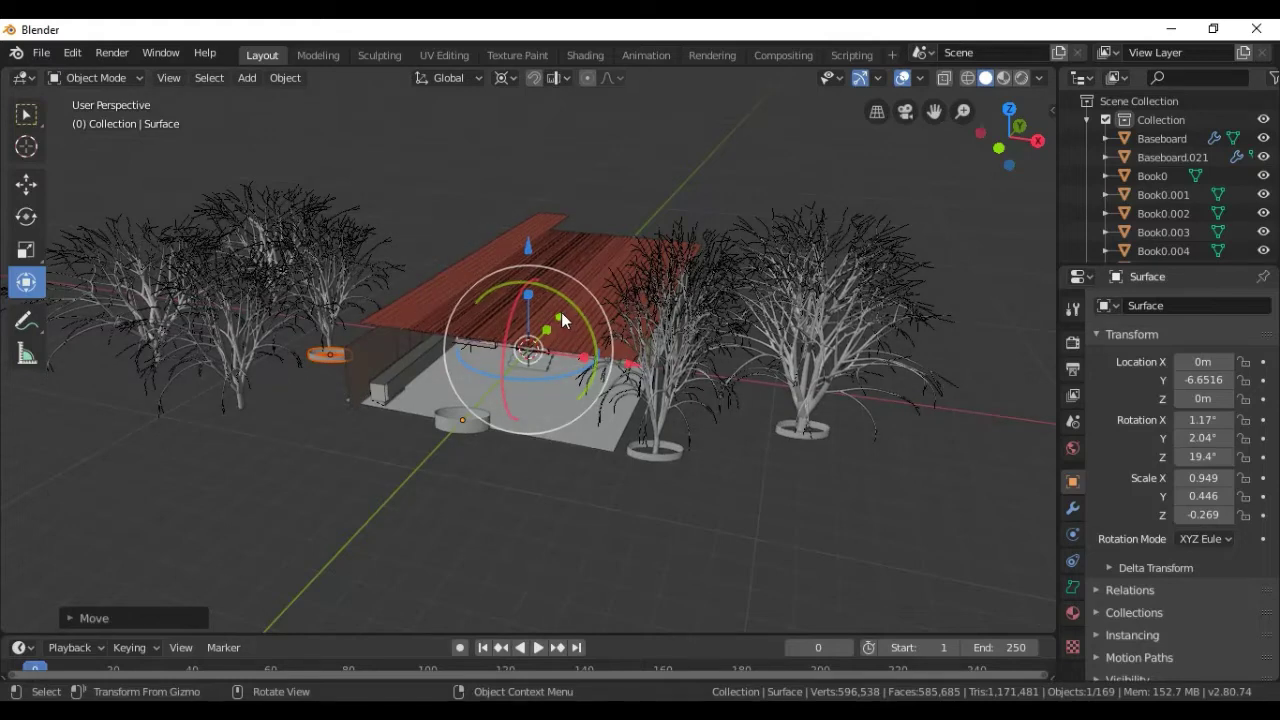
# Fine-tune the left ring's position and view it from a low angle.
pyautogui.moveTo(559, 307); pyautogui.dragTo(545, 291)
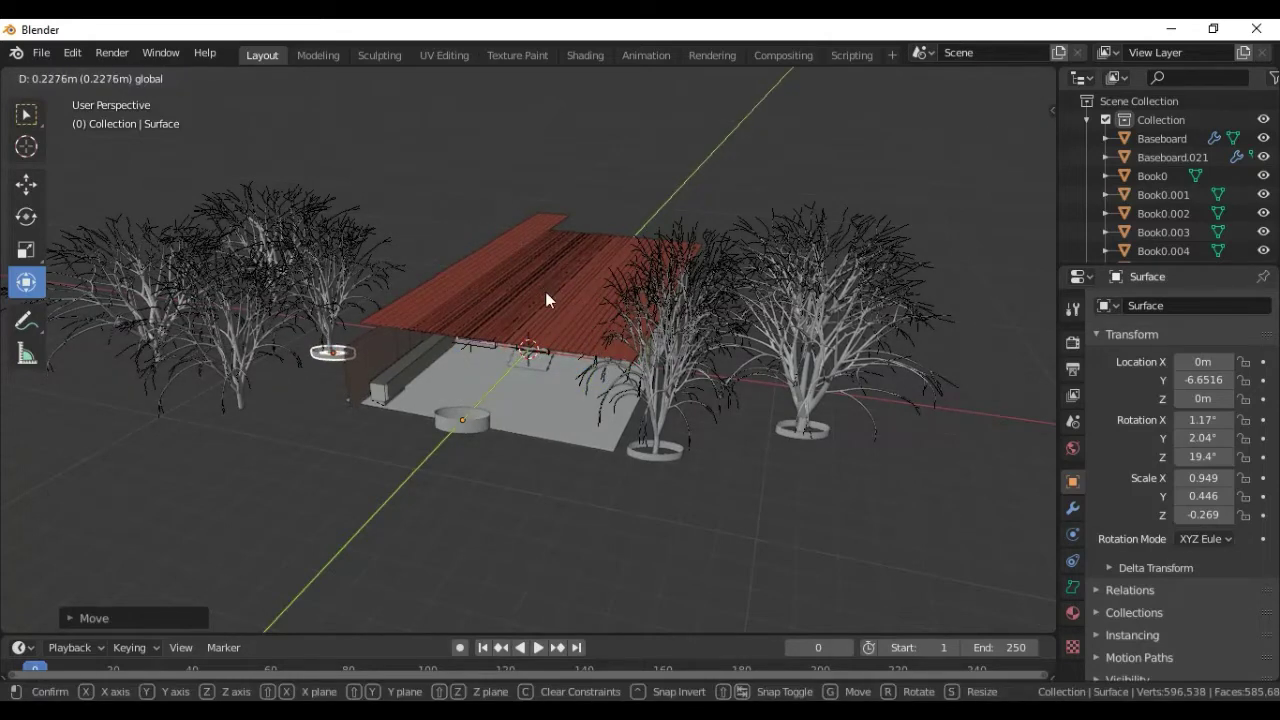
pyautogui.scroll(2, 550, 493)
pyautogui.scroll(2, 550, 493)
pyautogui.scroll(2, 550, 493)
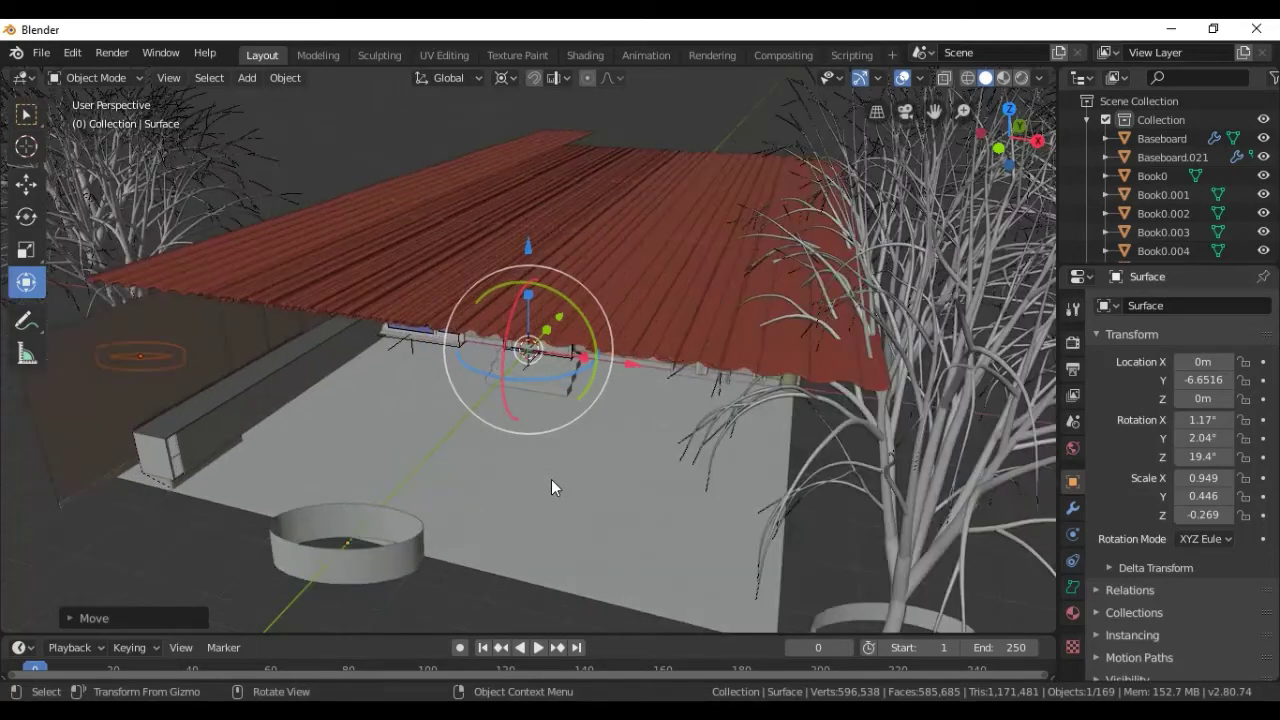
pyautogui.scroll(-3, 551, 456)
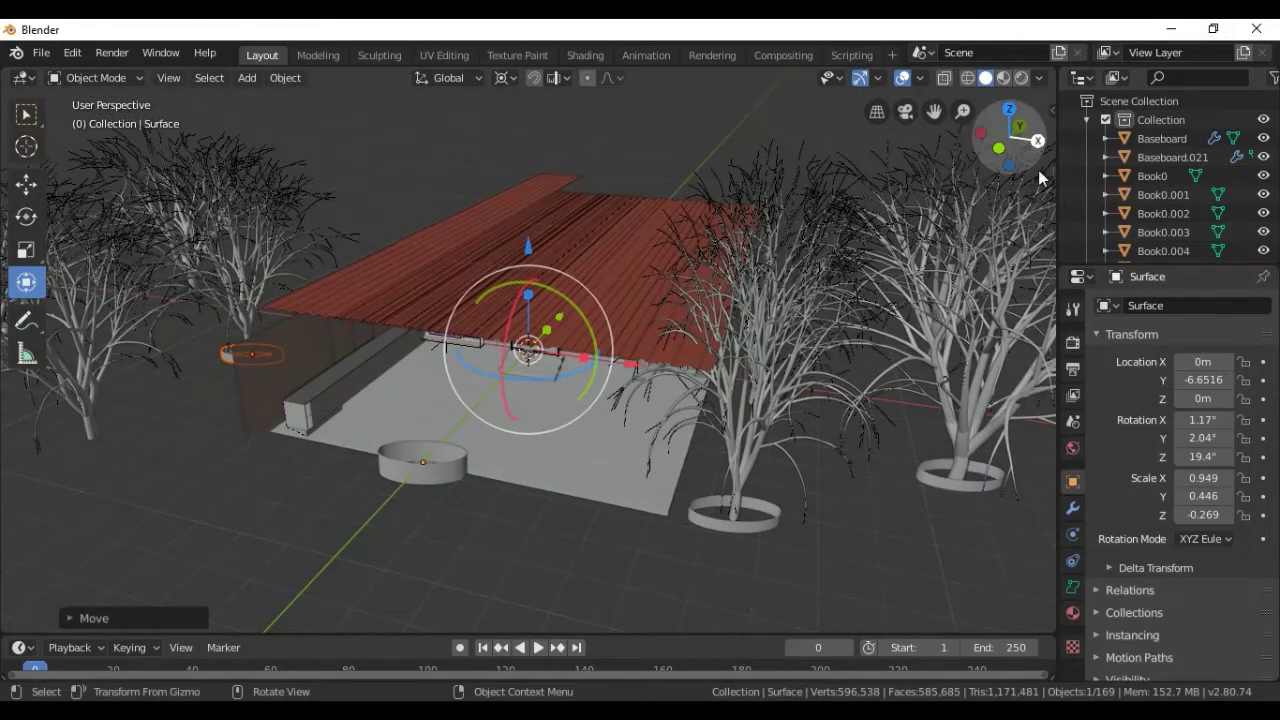
pyautogui.moveTo(1035, 127); pyautogui.dragTo(1030, 112)
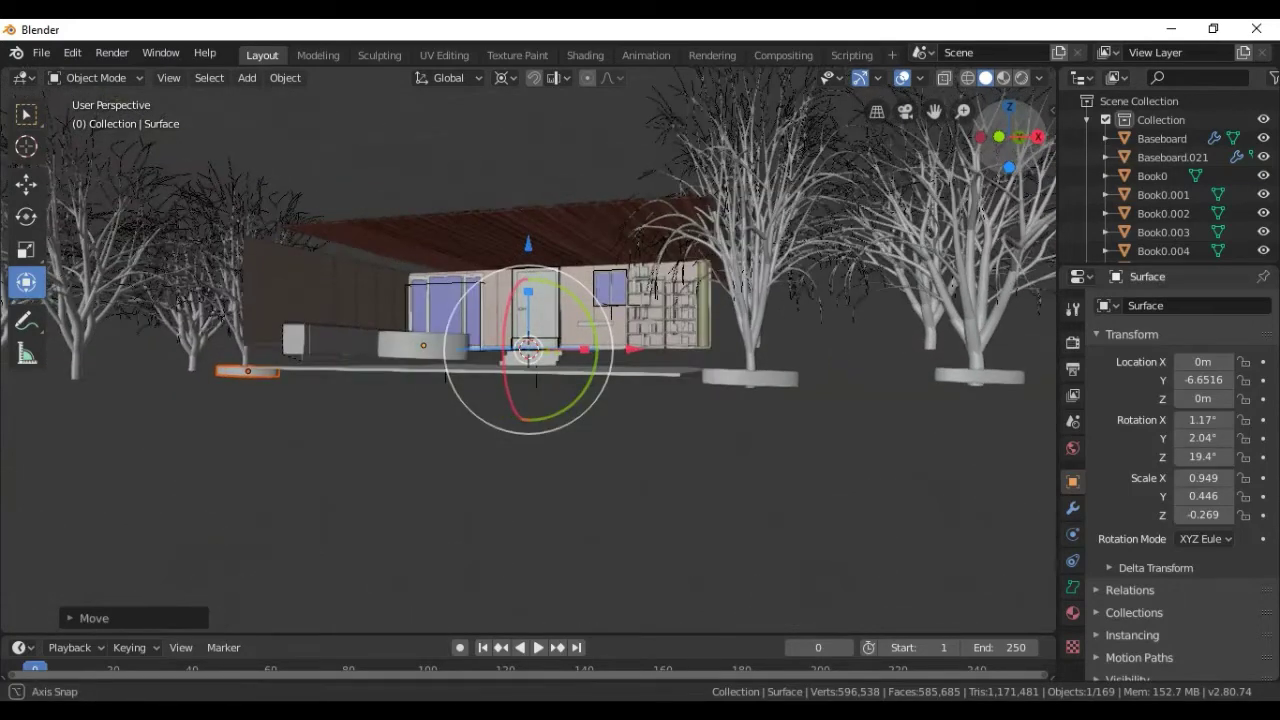
# Delete the round planter in front of the house.
pyautogui.click(398, 352)
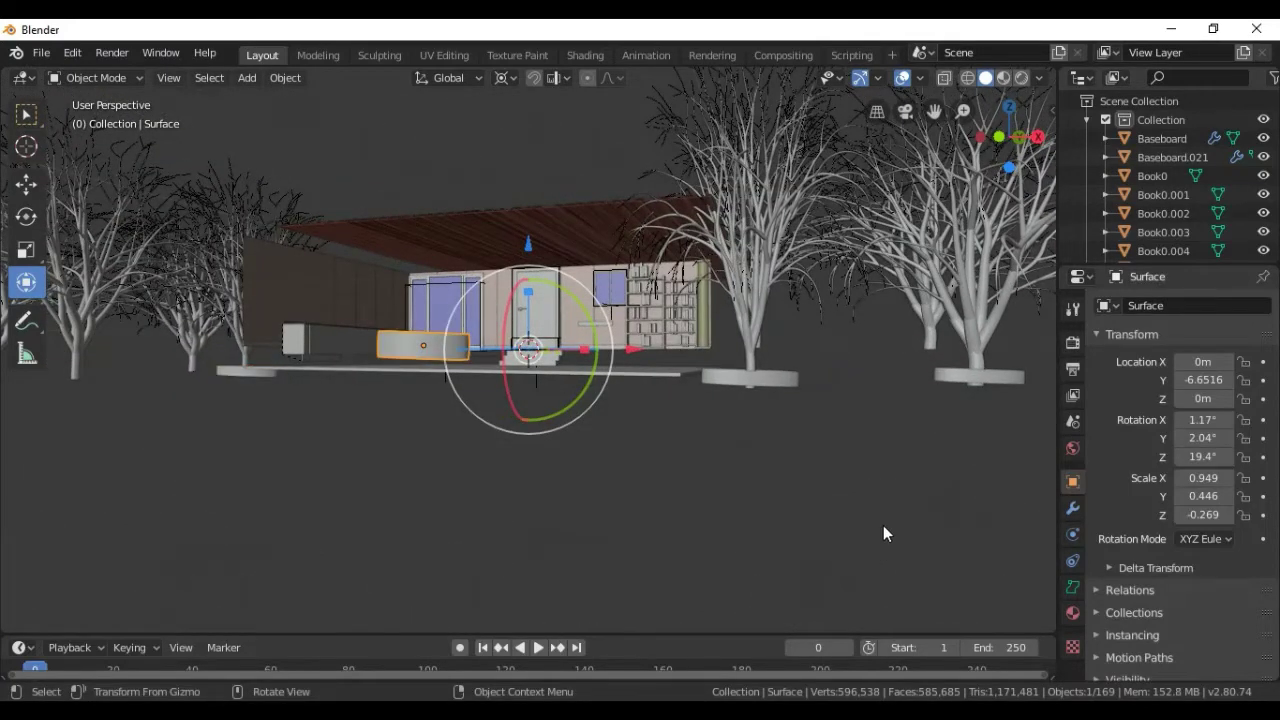
pyautogui.press('Delete')
pyautogui.scroll(3, 762, 411)
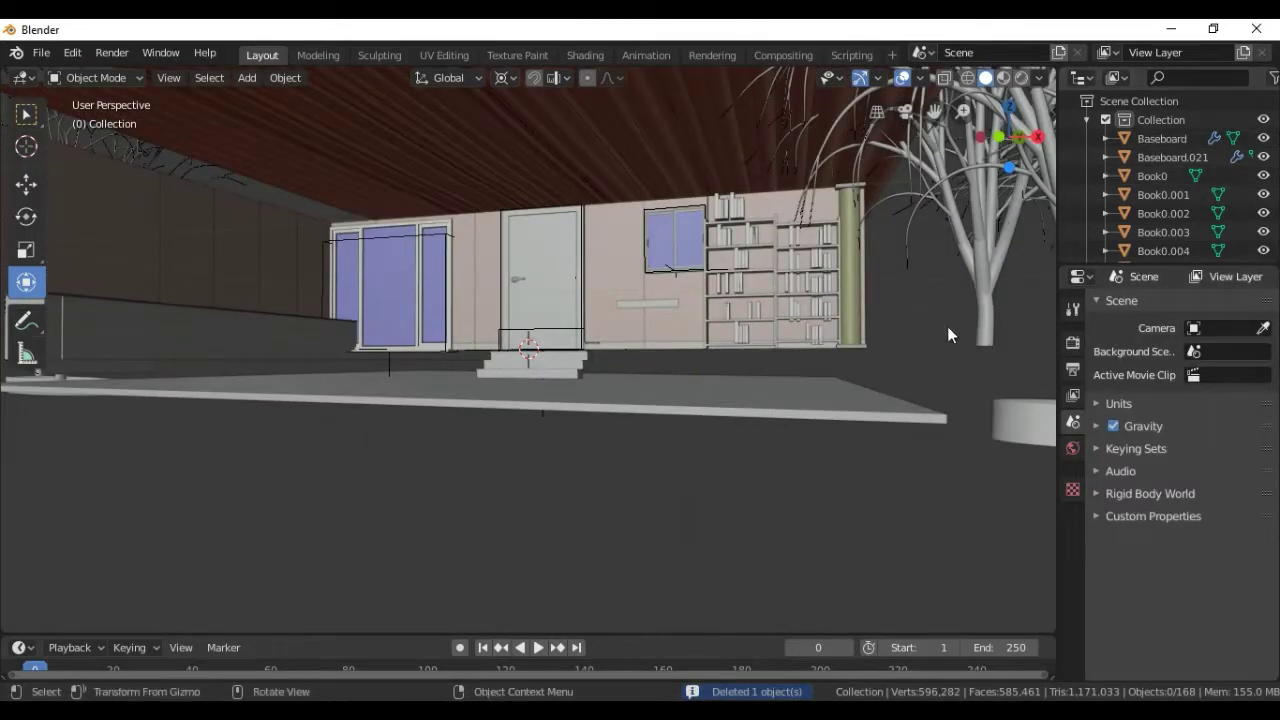
# Lower the tree near the porch to Z -0.8290, sinking it slightly into the ground.
pyautogui.click(977, 262)
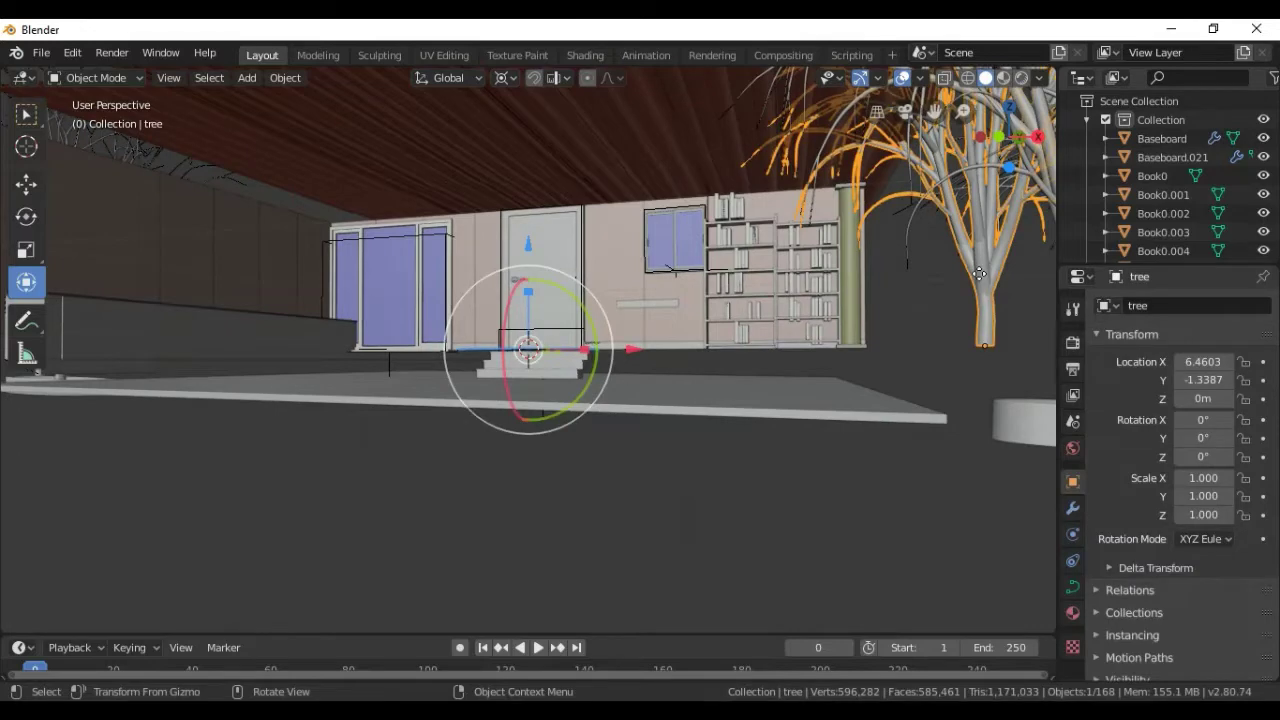
pyautogui.press('g')
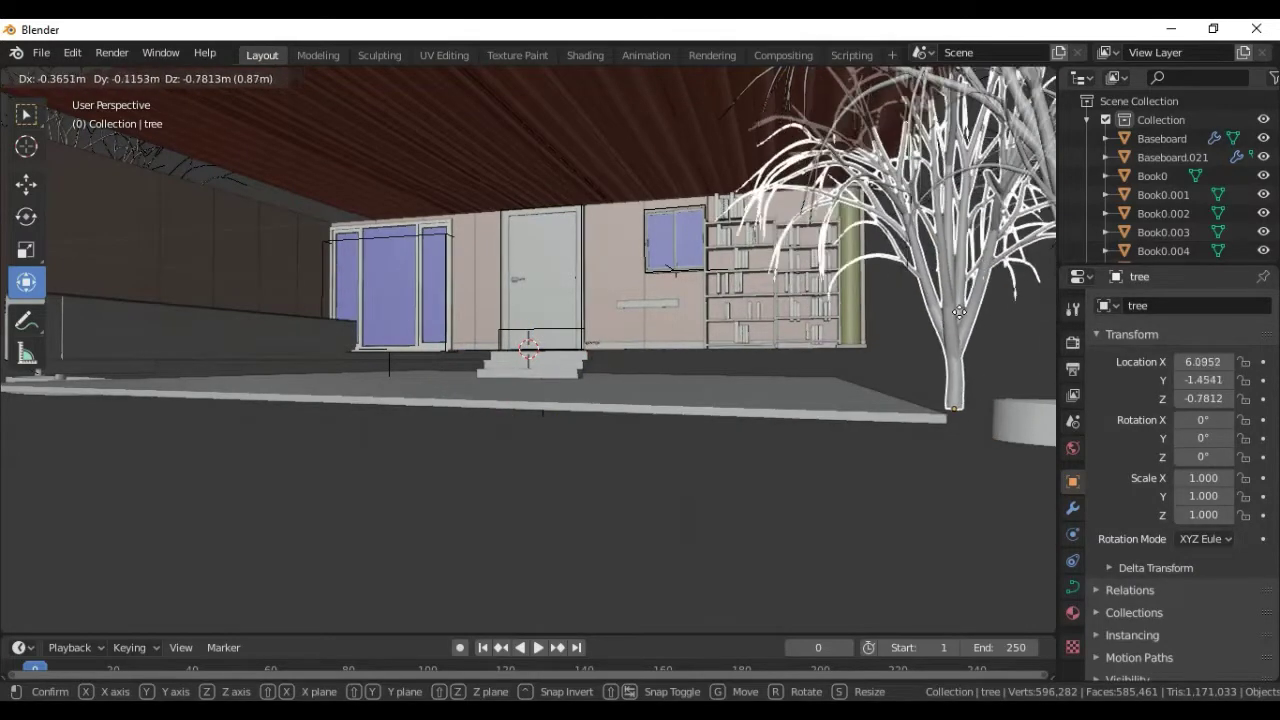
pyautogui.click(945, 330)
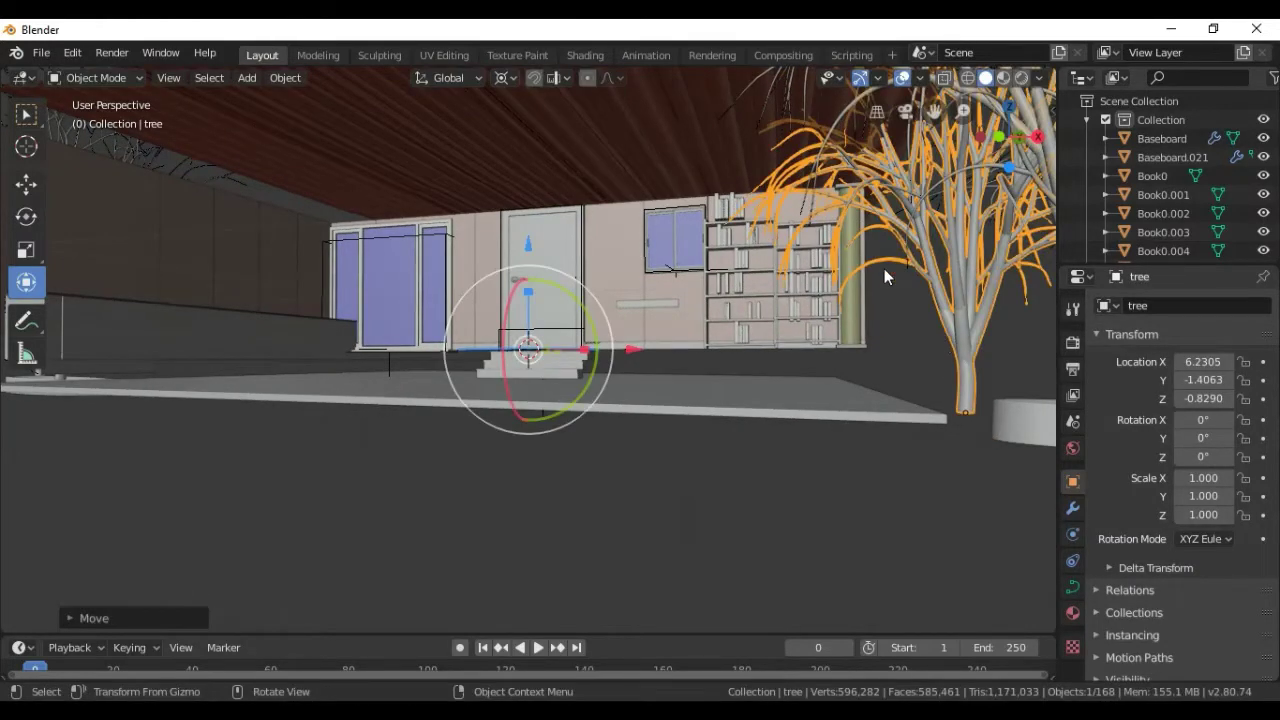
pyautogui.scroll(-3, 896, 265)
pyautogui.scroll(-3, 908, 263)
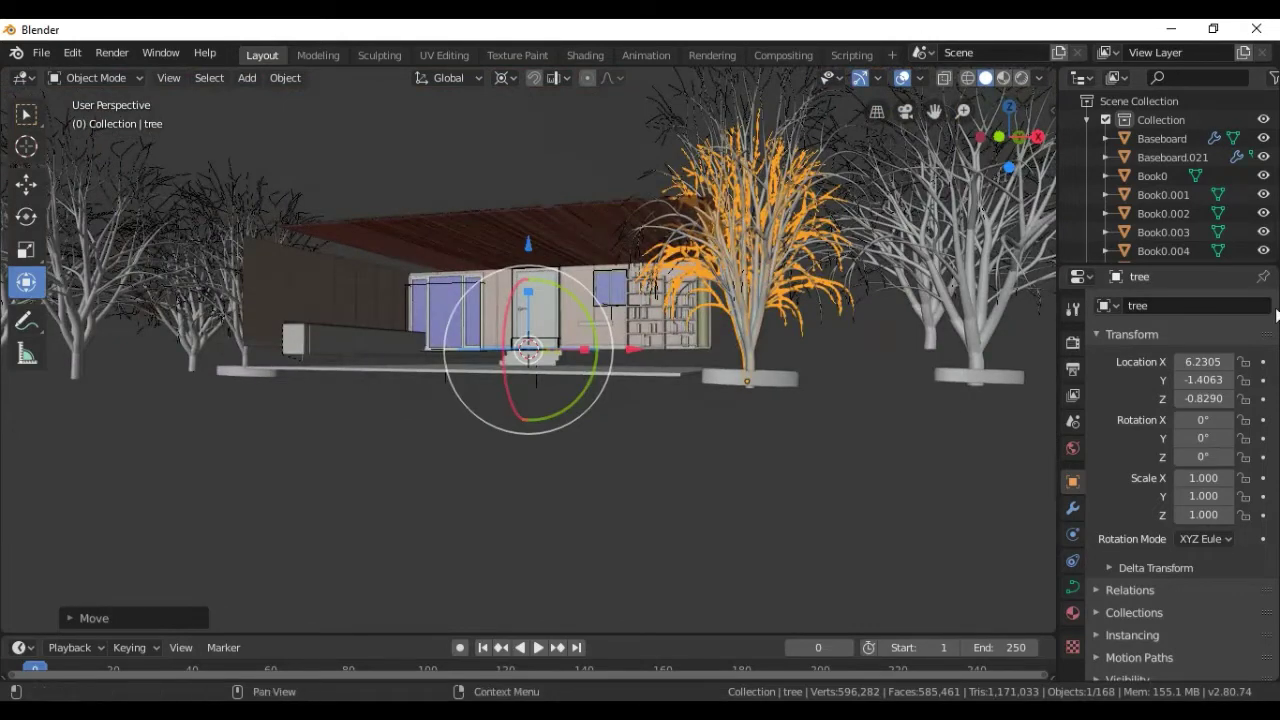
pyautogui.scroll(3, 570, 275)
pyautogui.scroll(2, 570, 275)
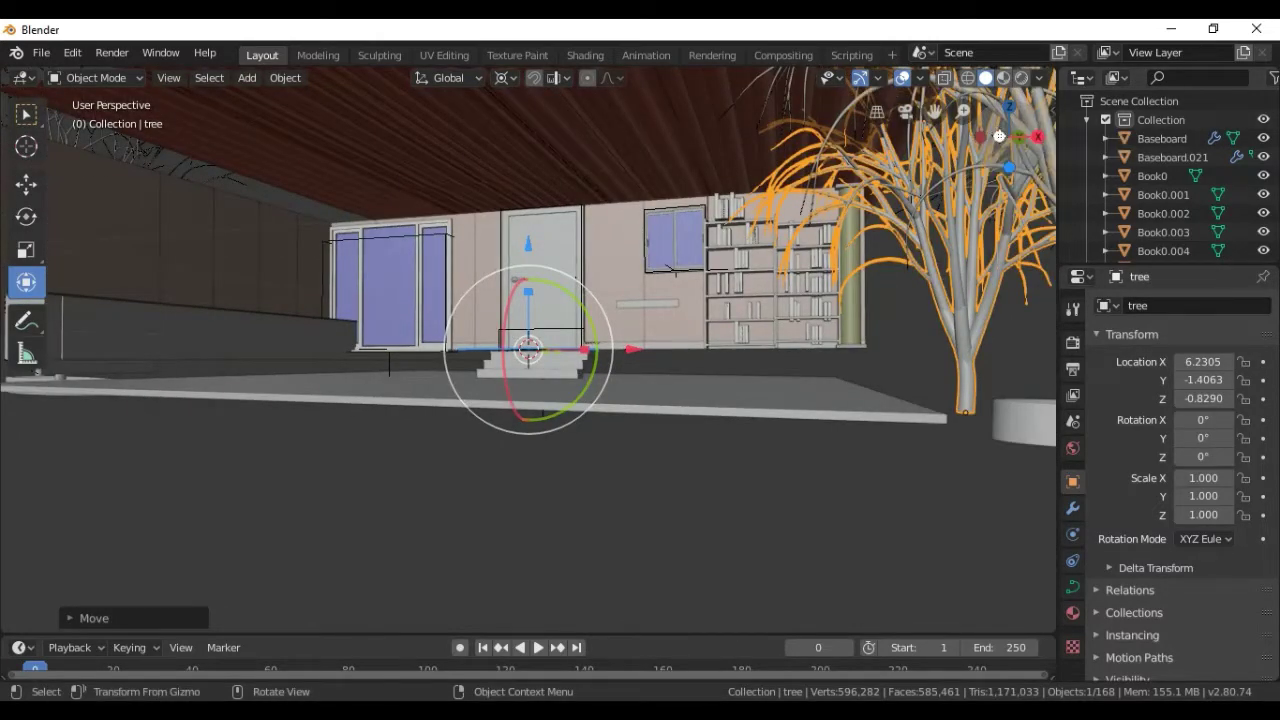
pyautogui.moveTo(999, 136); pyautogui.dragTo(832, 405)
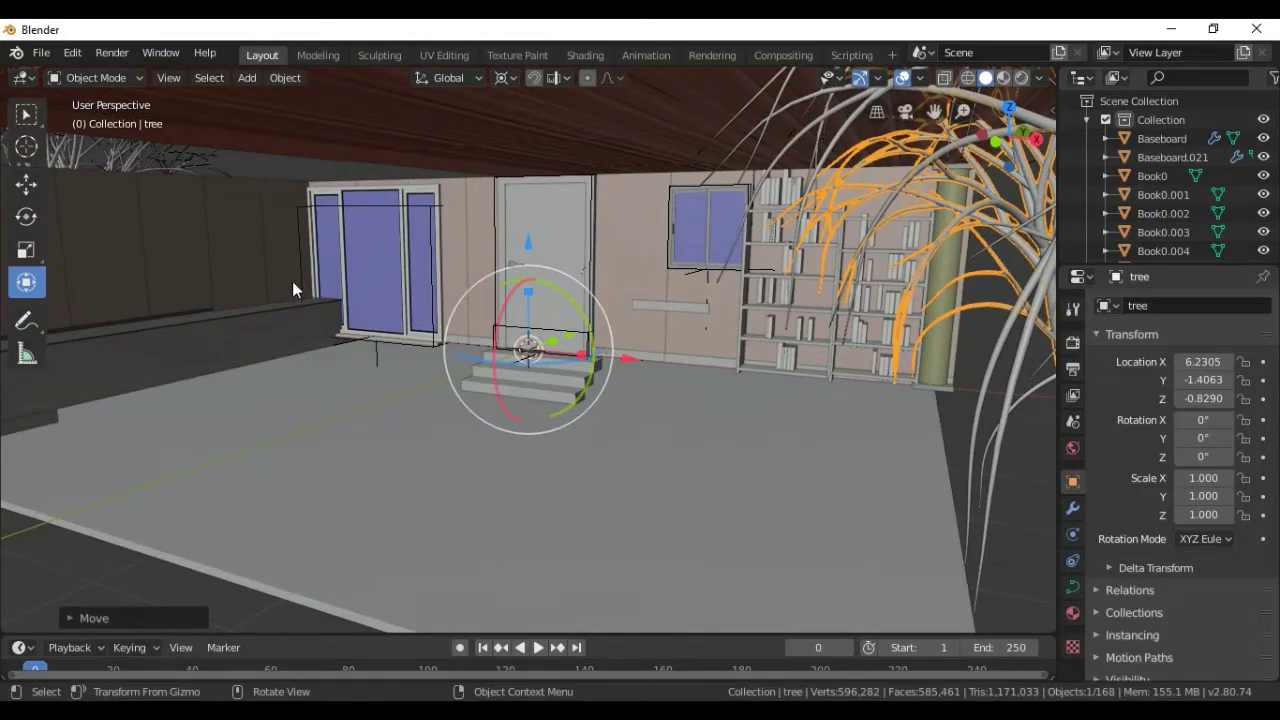
# Add a NURBS surface sphere at the origin and nudge it slightly down.
pyautogui.click(247, 79)
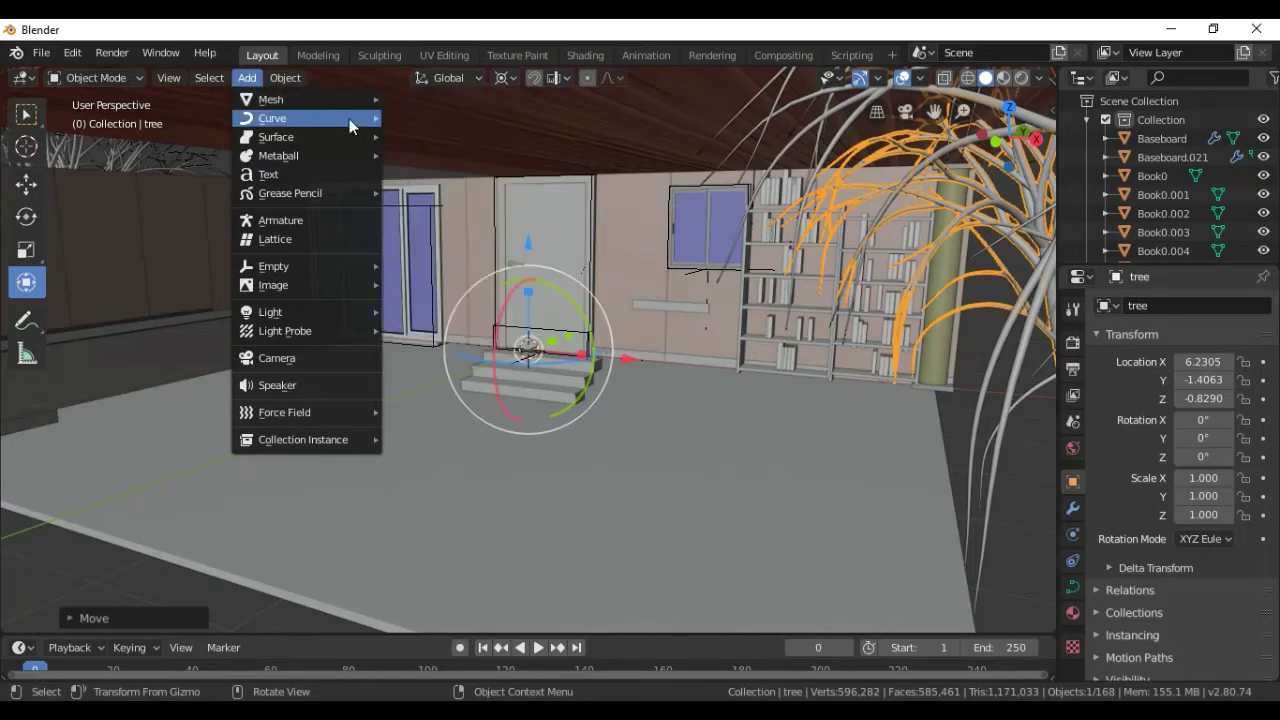
pyautogui.moveTo(290, 137)
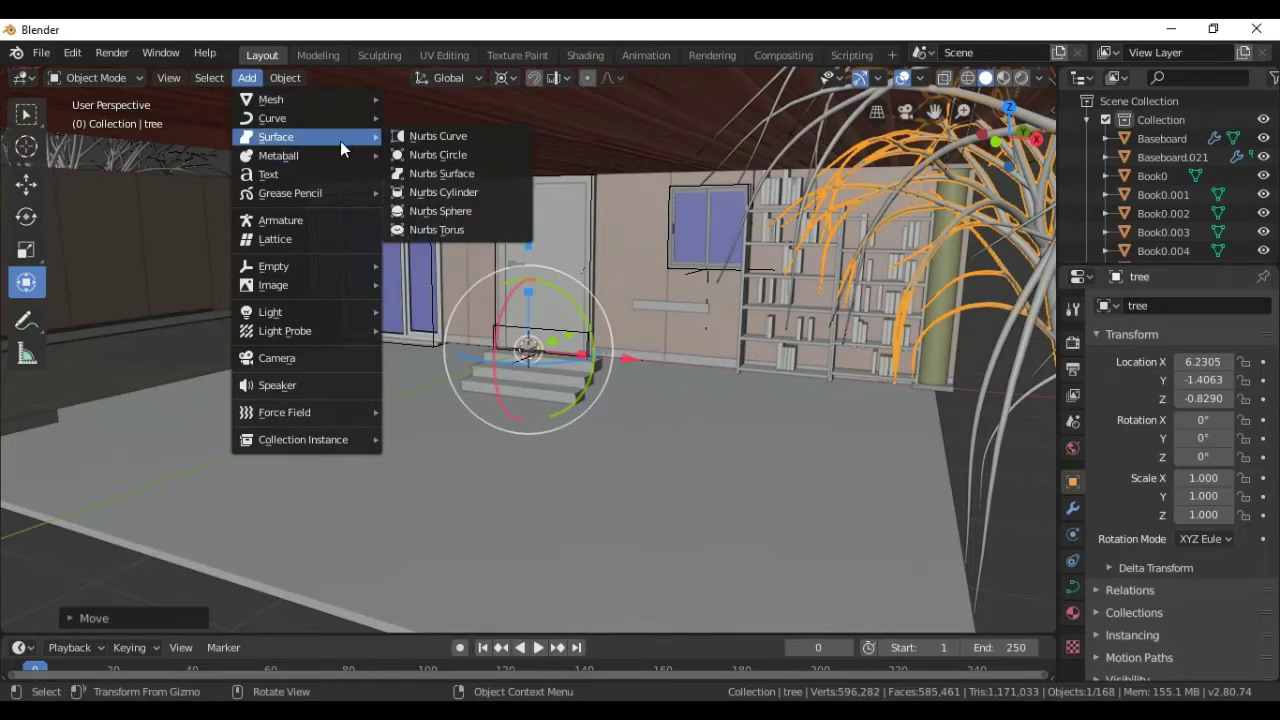
pyautogui.click(421, 211)
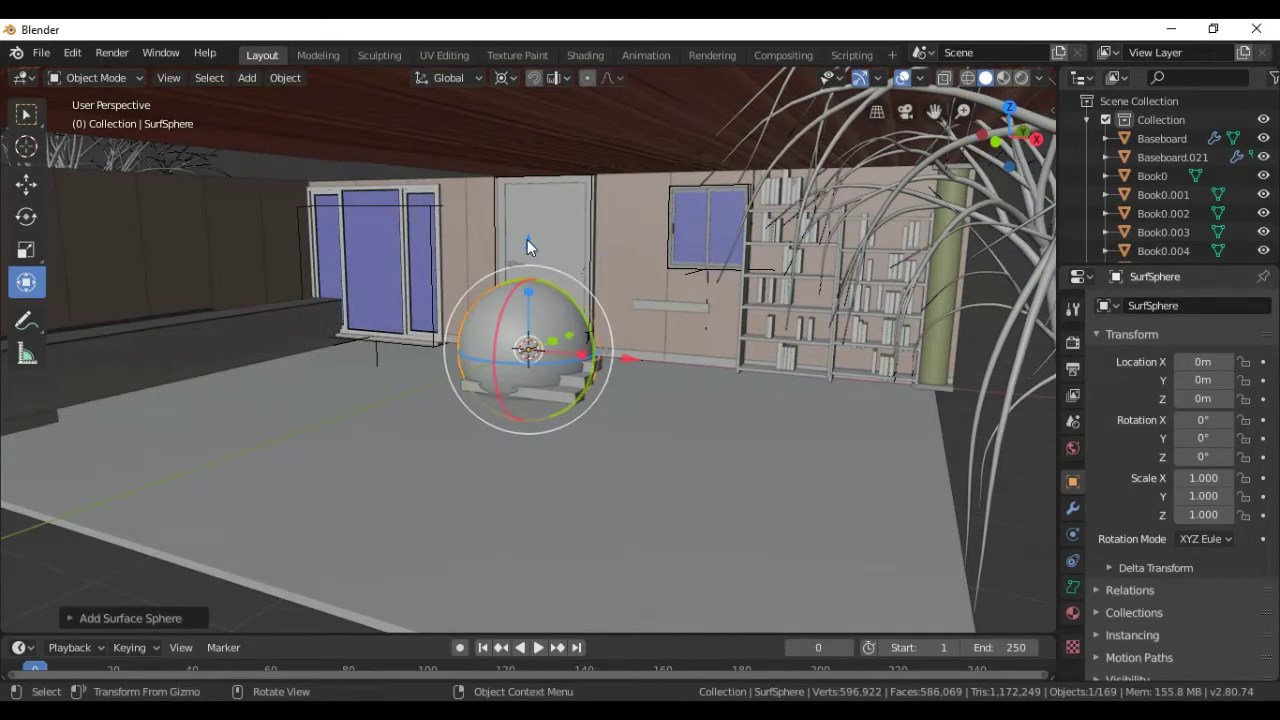
pyautogui.moveTo(528, 242); pyautogui.dragTo(562, 287)
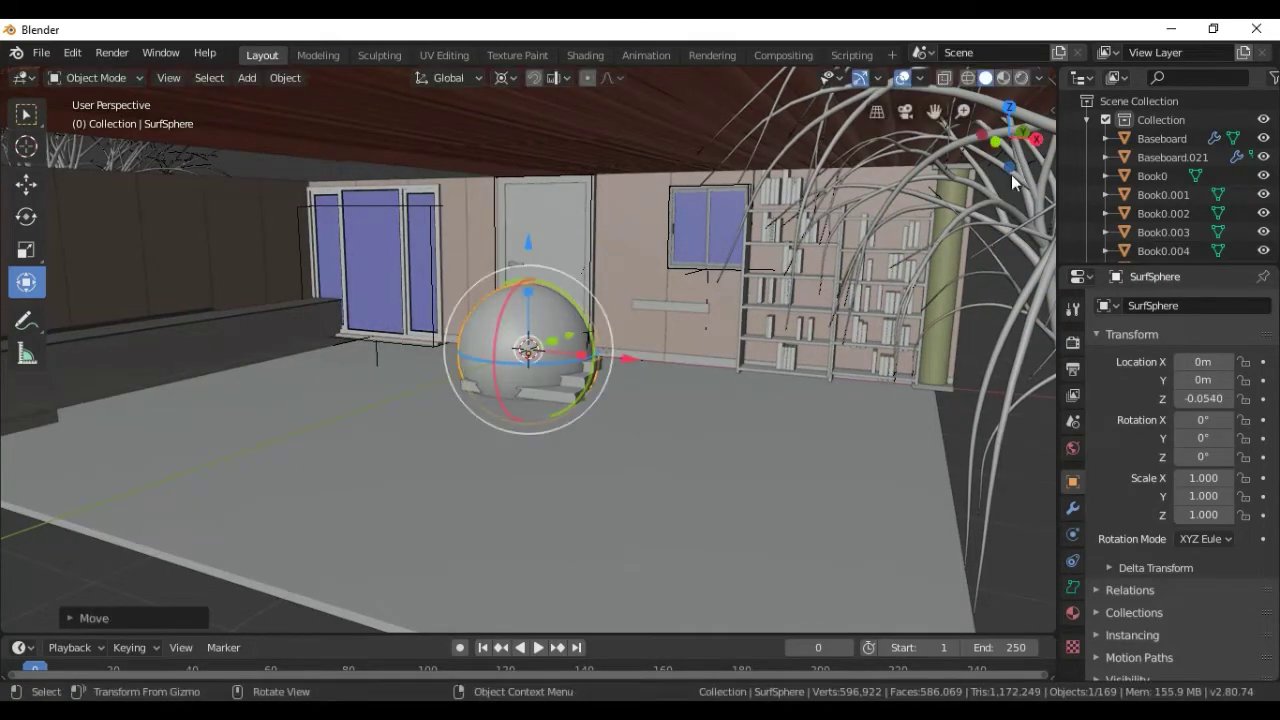
pyautogui.moveTo(1010, 135); pyautogui.dragTo(930, 140)
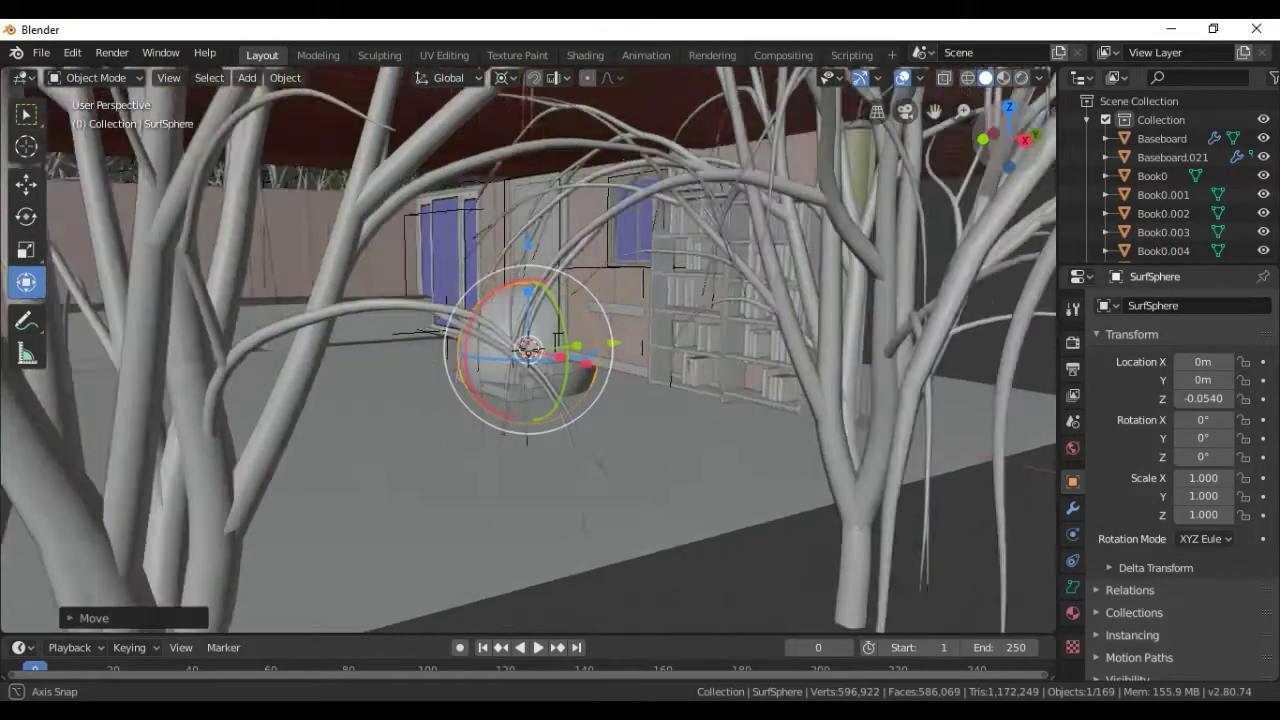
pyautogui.moveTo(1010, 135); pyautogui.dragTo(753, 441)
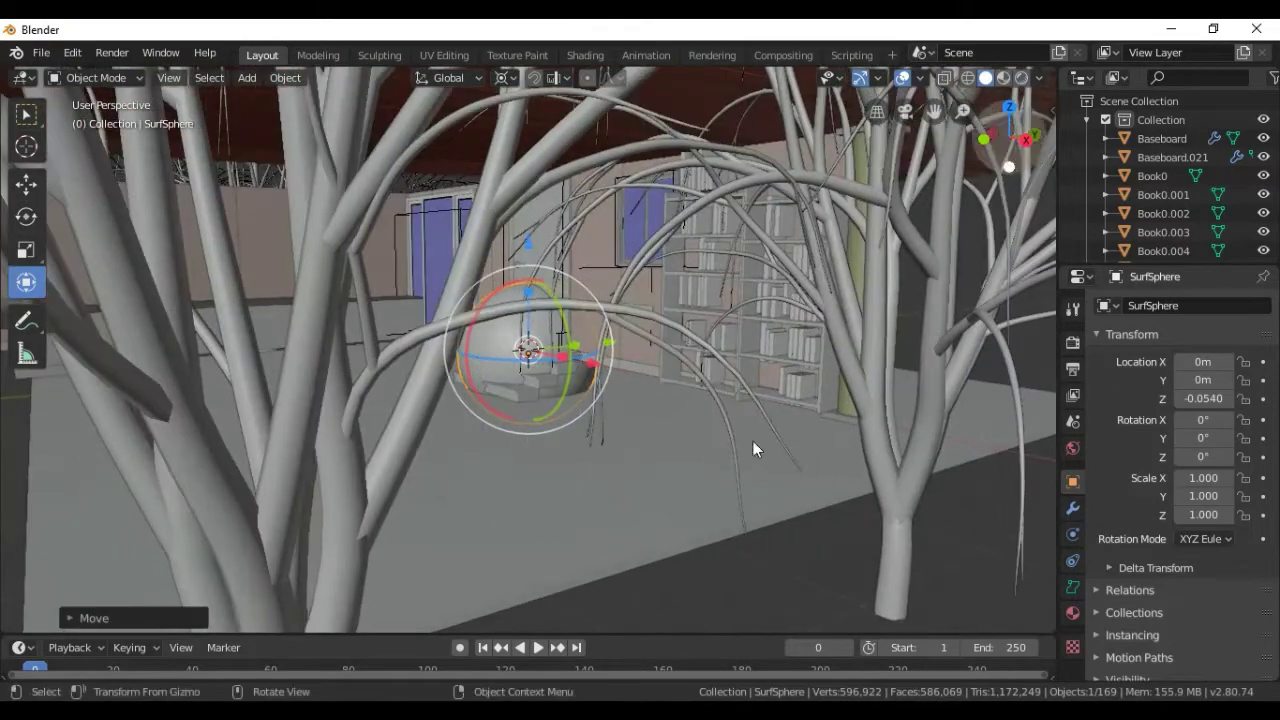
# Move the sphere forward to Y -3.8055 and flatten it to Z scale 0.586.
pyautogui.moveTo(605, 340); pyautogui.dragTo(335, 417)
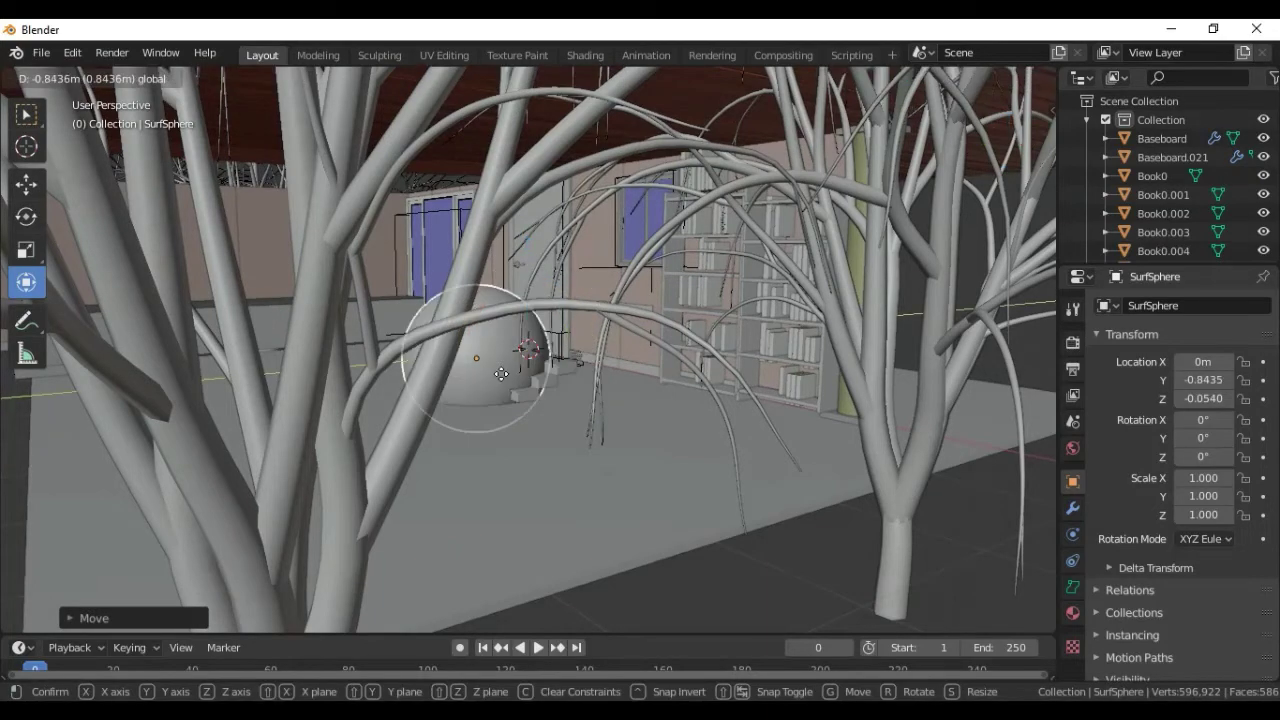
pyautogui.click(335, 417)
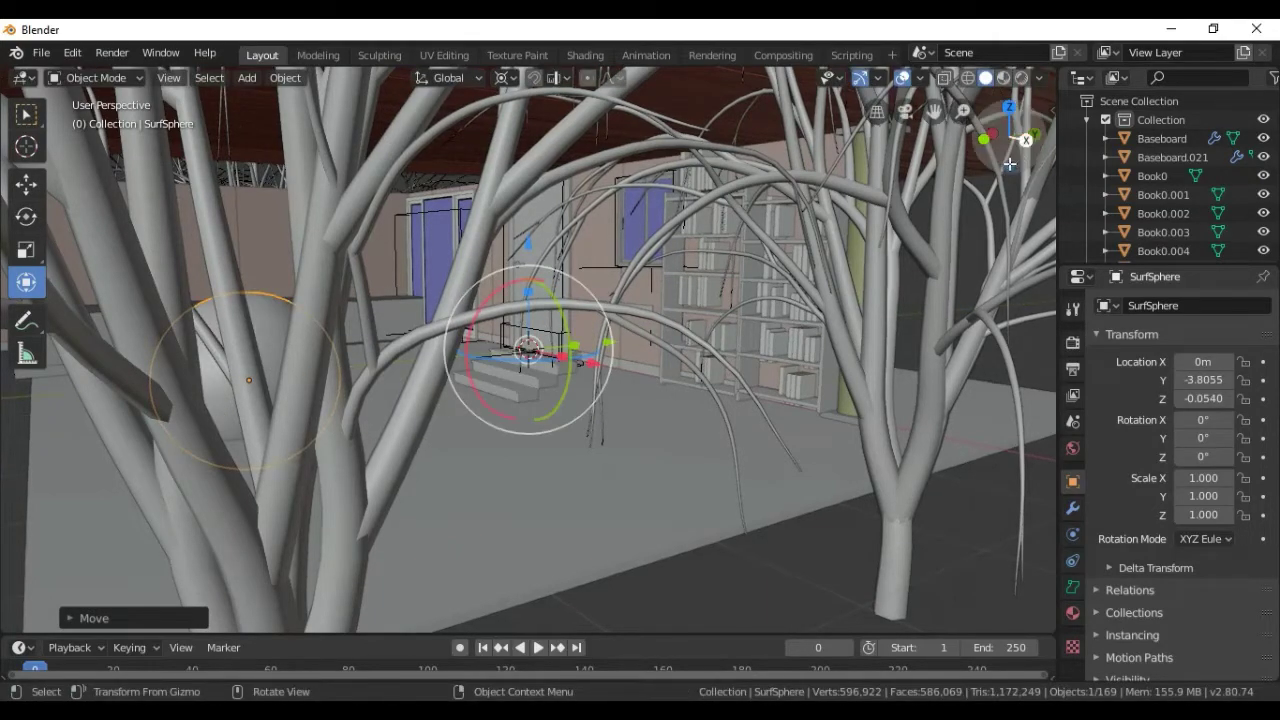
pyautogui.moveTo(997, 138); pyautogui.dragTo(737, 302)
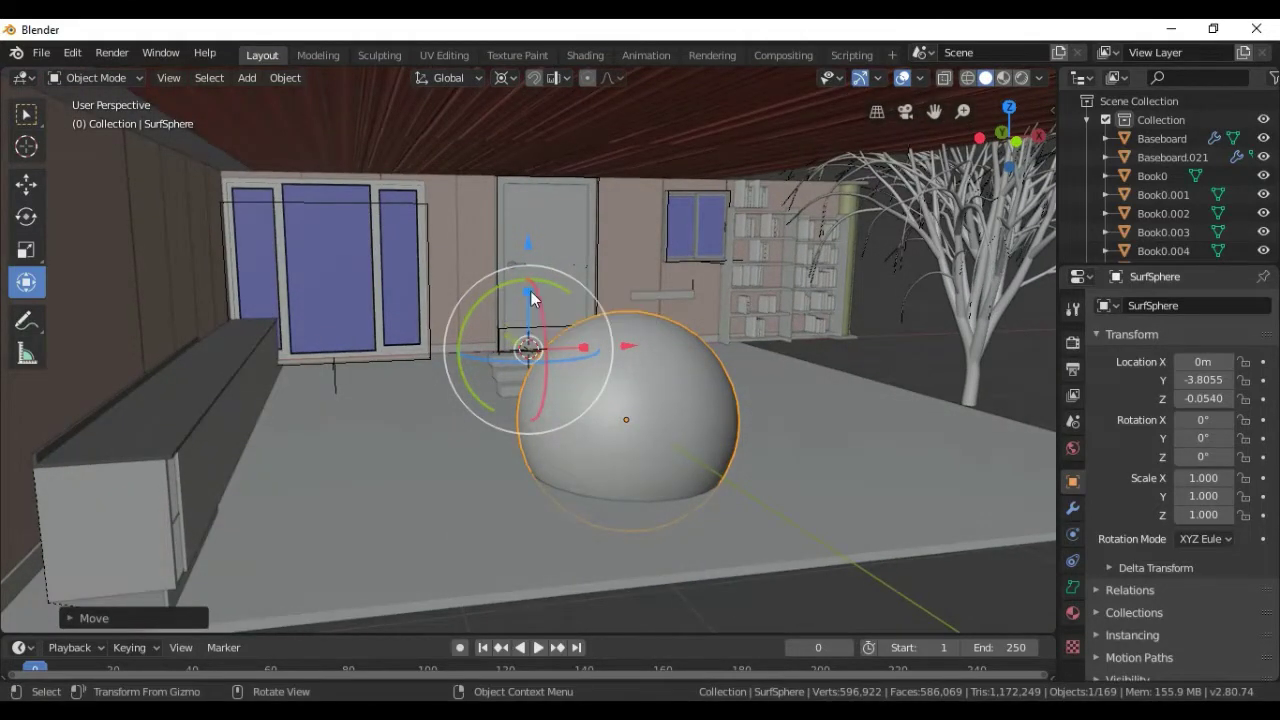
pyautogui.moveTo(529, 292); pyautogui.dragTo(662, 368)
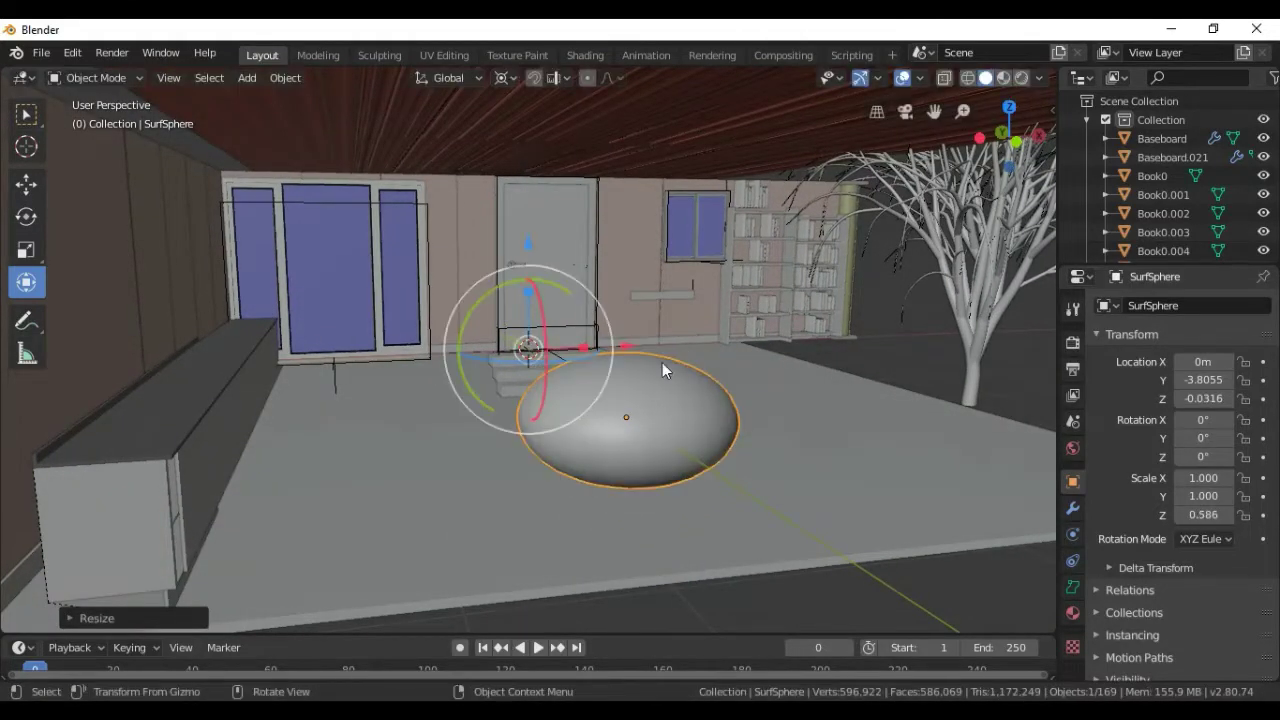
pyautogui.click(671, 415)
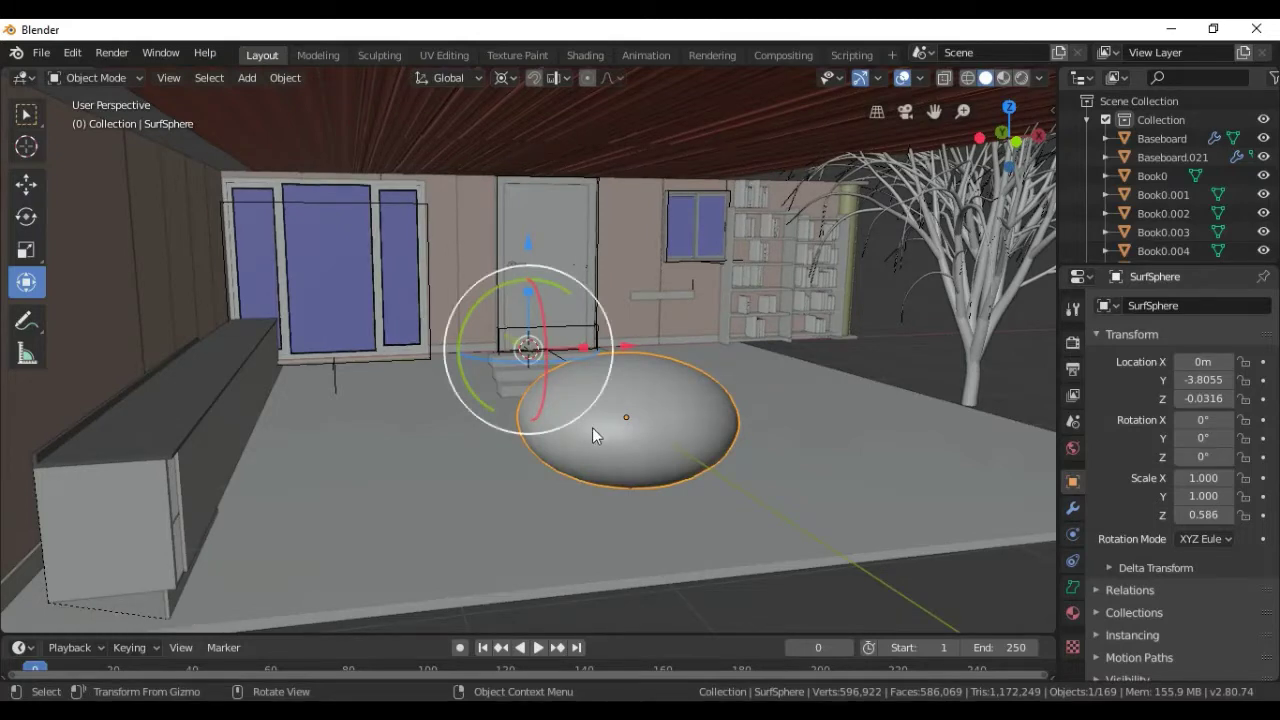
# Snap the sphere to the grid and scale it to 2.252 on X and 0.082 on Z.
pyautogui.rightClick(618, 414)
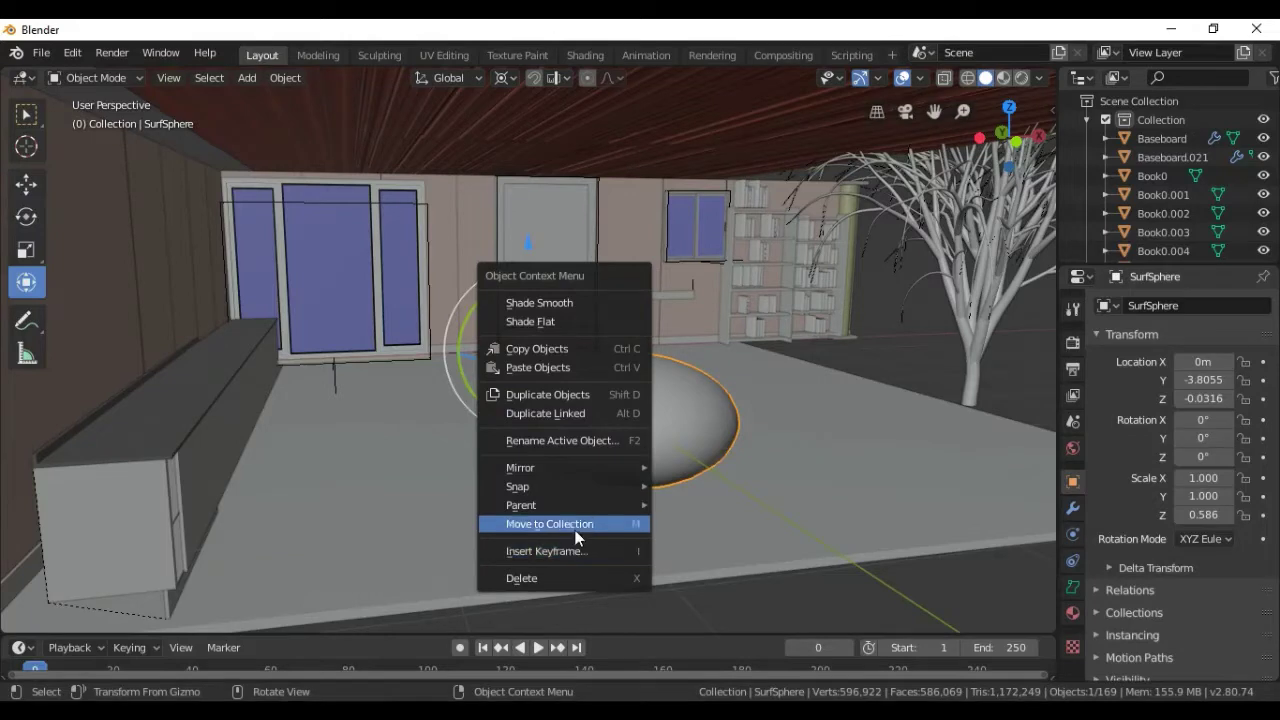
pyautogui.moveTo(517, 486)
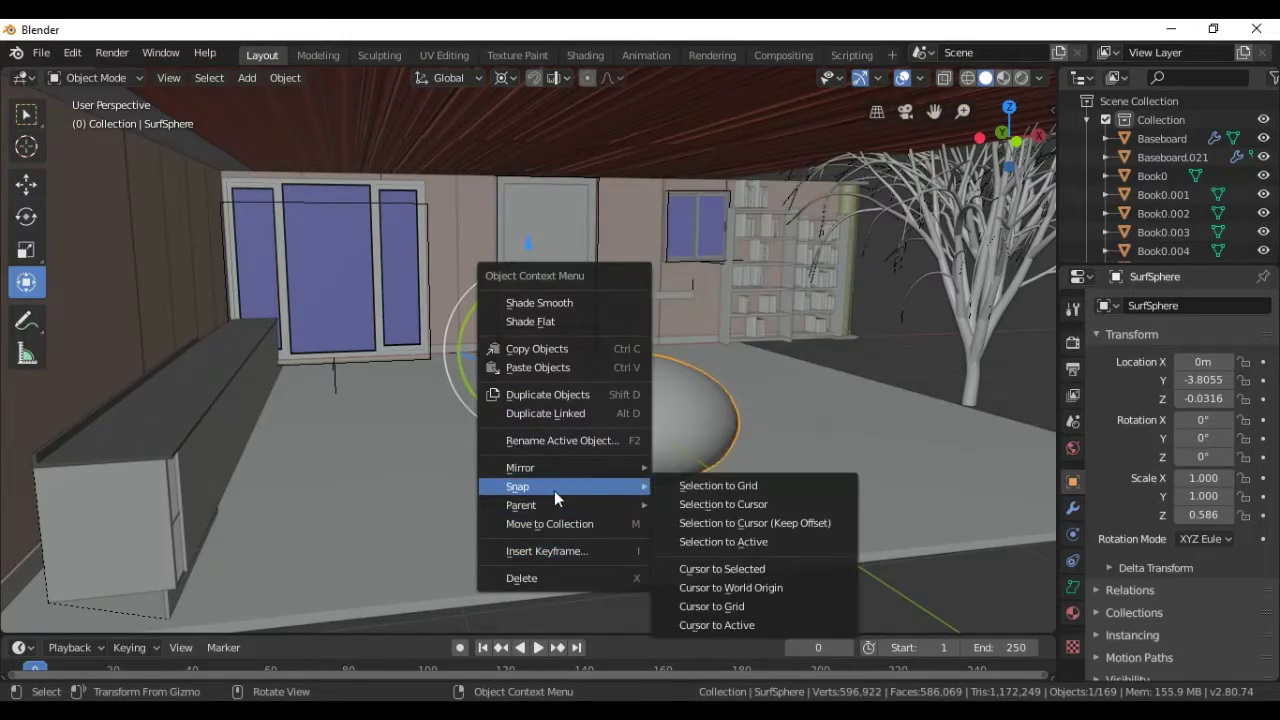
pyautogui.click(732, 486)
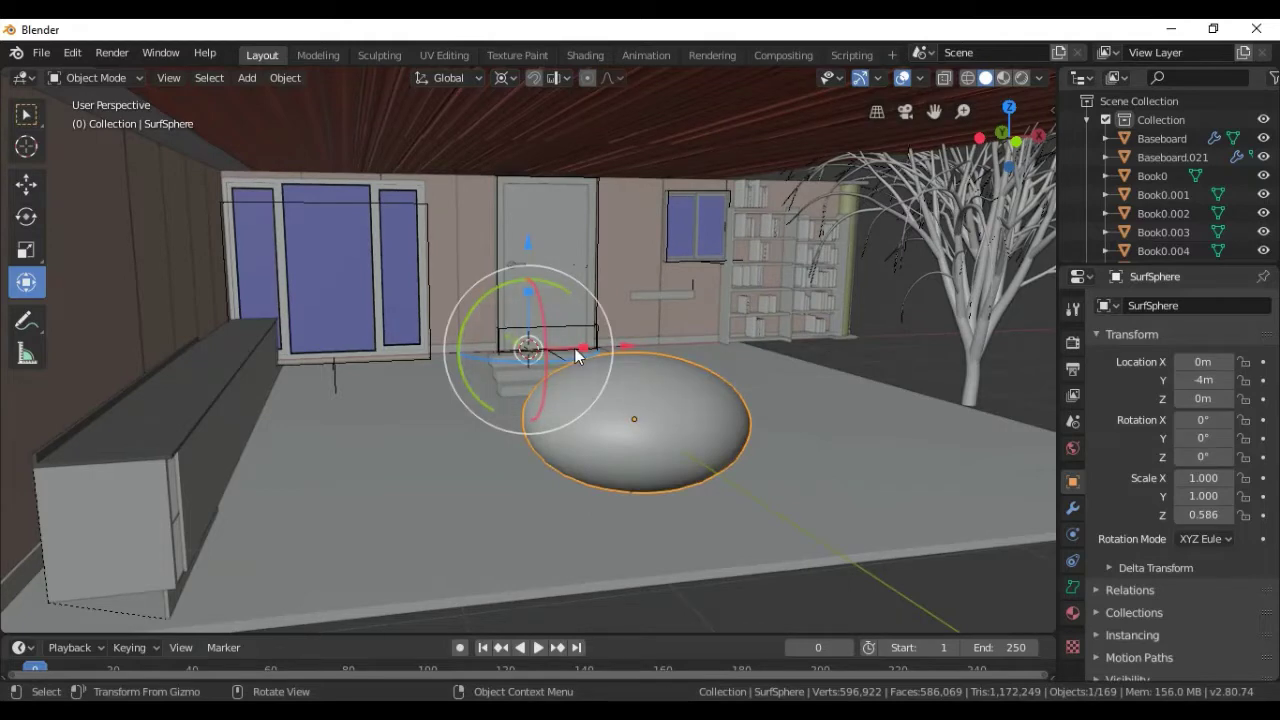
pyautogui.moveTo(587, 345); pyautogui.dragTo(660, 360)
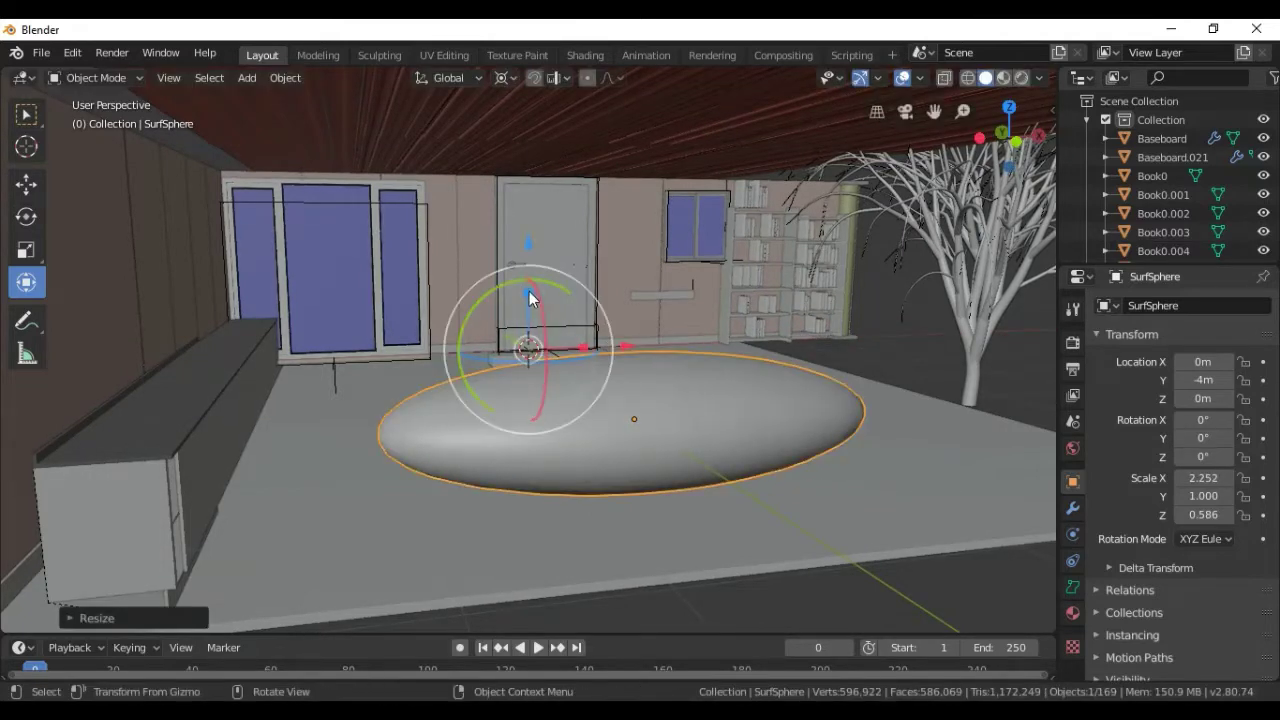
pyautogui.moveTo(530, 298); pyautogui.dragTo(533, 337)
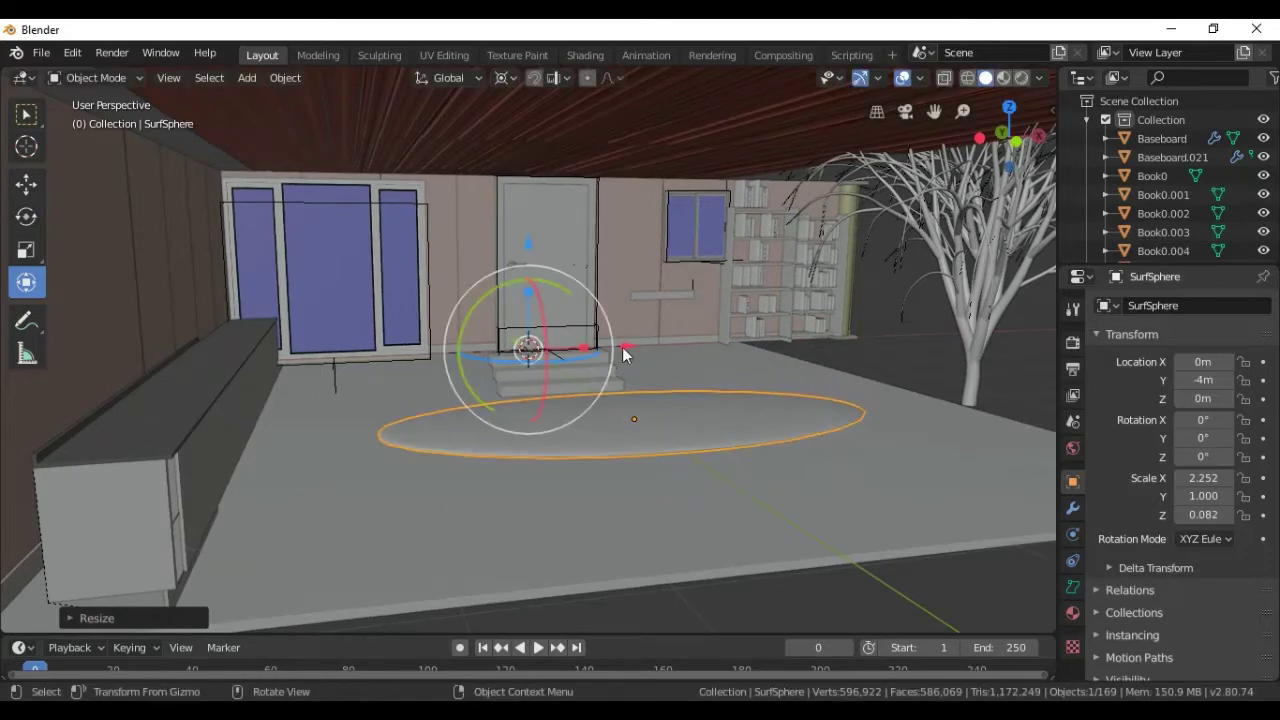
# Move the flattened sphere right and down to X 0.9387, Z -0.6664, below the floor.
pyautogui.moveTo(628, 350); pyautogui.dragTo(720, 352)
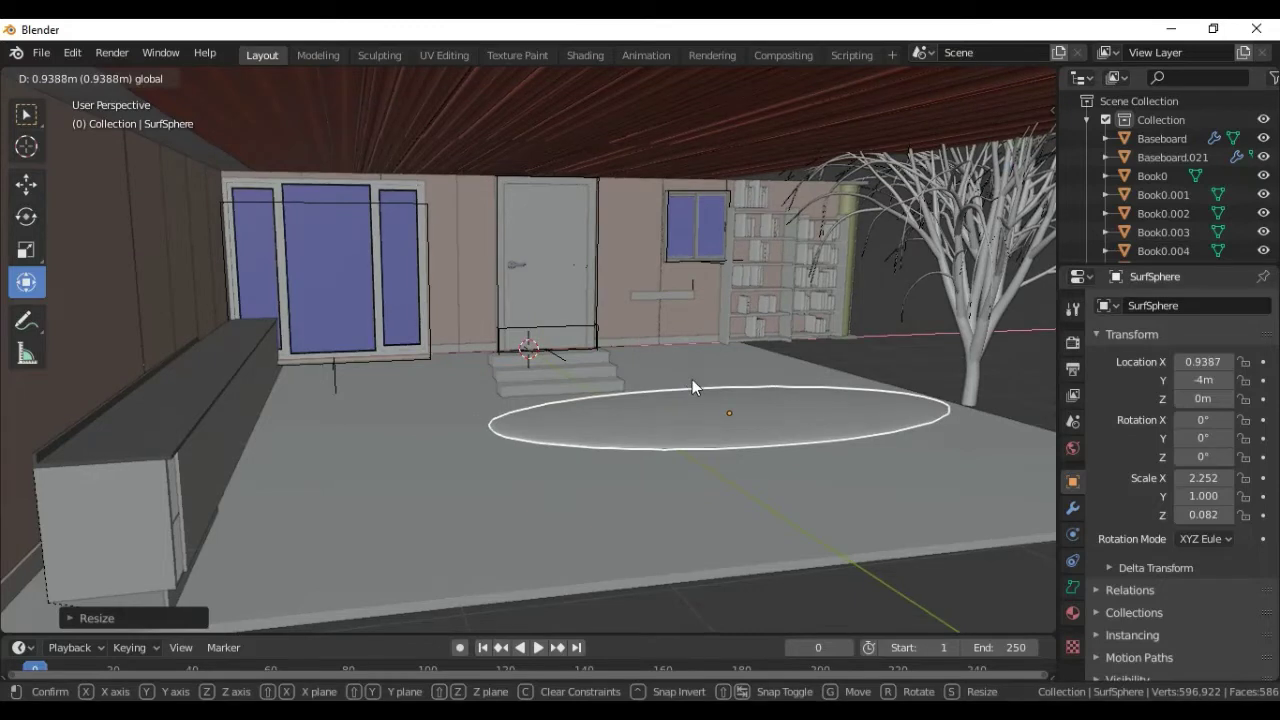
pyautogui.moveTo(530, 262)
pyautogui.mouseDown()
pyautogui.moveTo(502, 268)
pyautogui.moveTo(494, 291)
pyautogui.mouseUp()
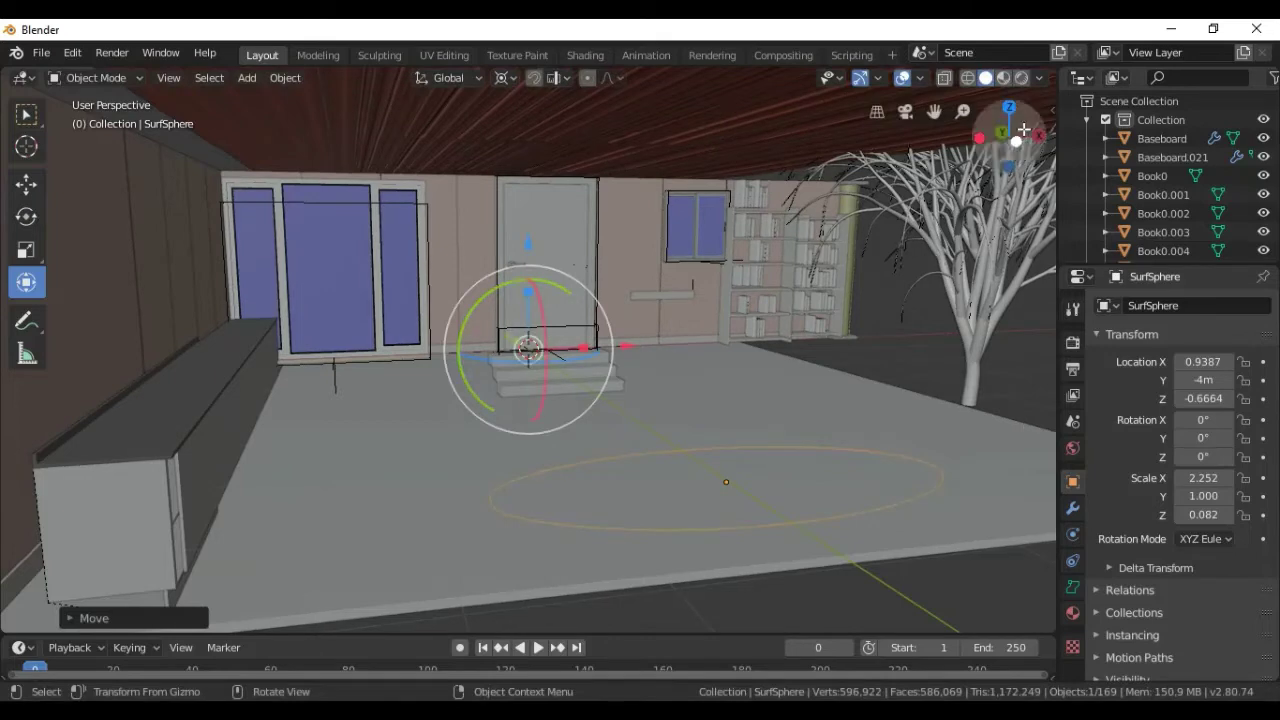
pyautogui.moveTo(1018, 142); pyautogui.dragTo(990, 150)
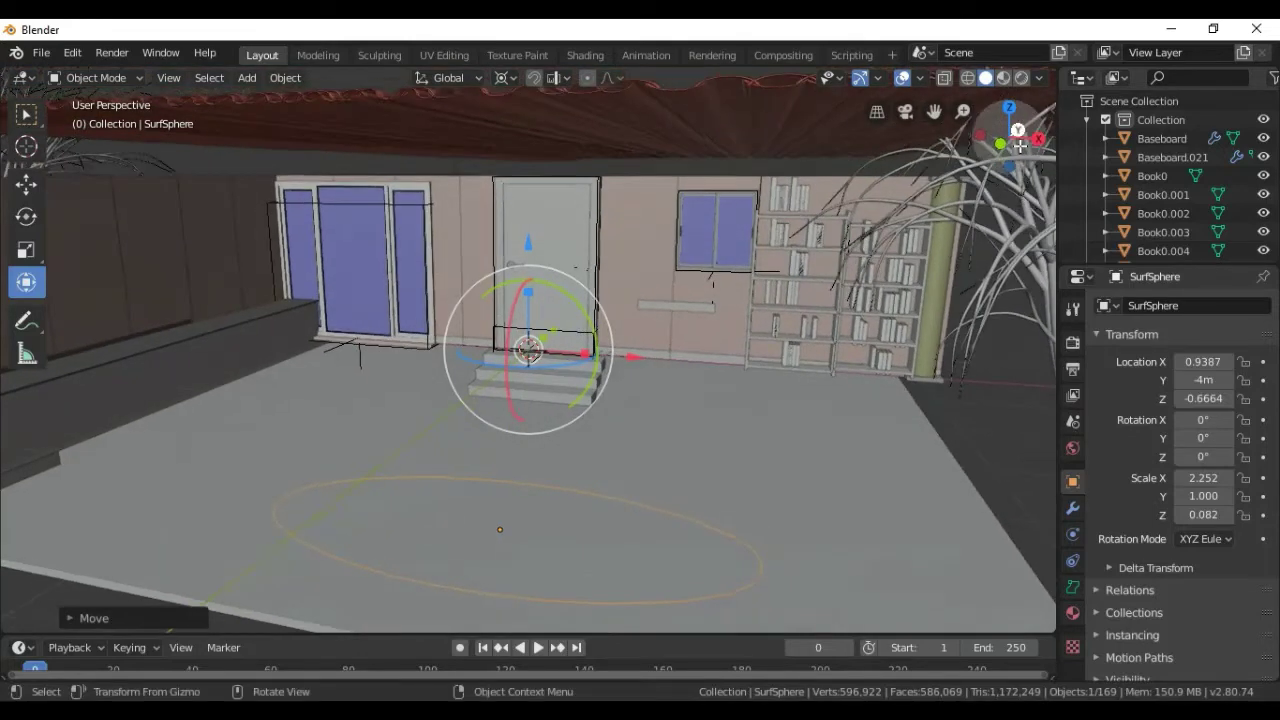
# Add a cube, flatten it, and move it right of the steps and forward.
pyautogui.scroll(2, 662, 375)
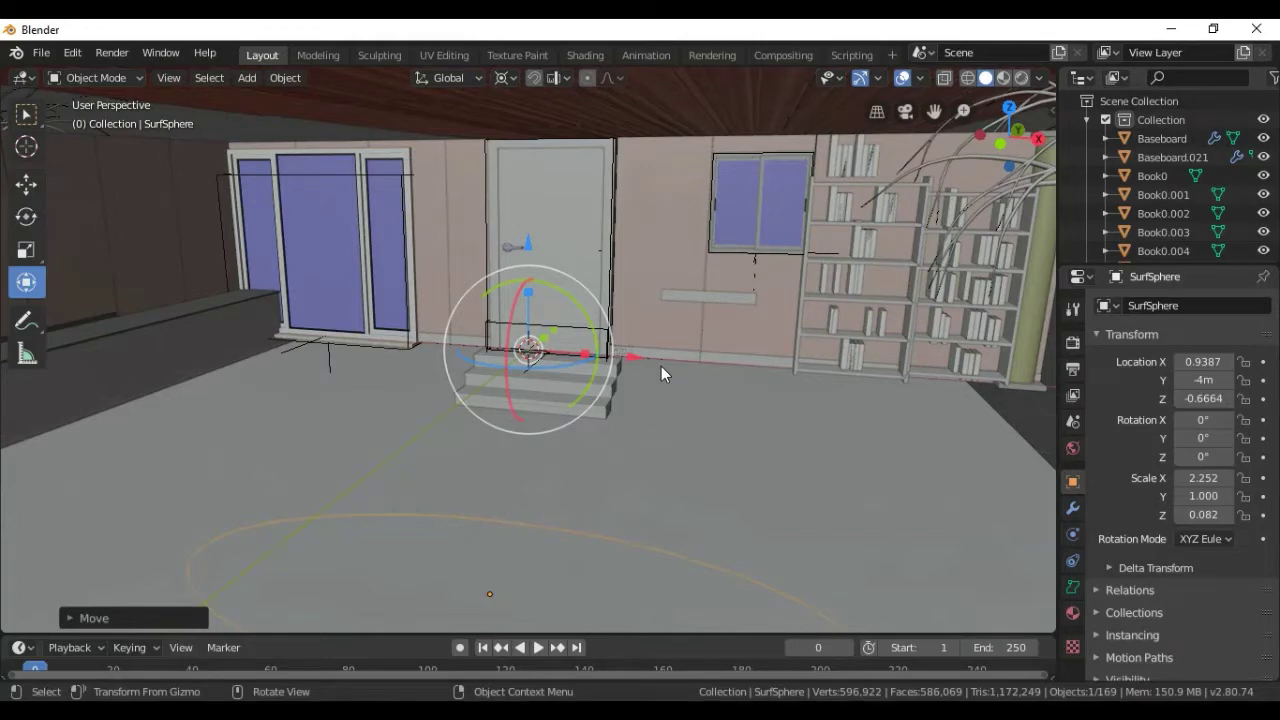
pyautogui.click(241, 84)
pyautogui.moveTo(300, 99)
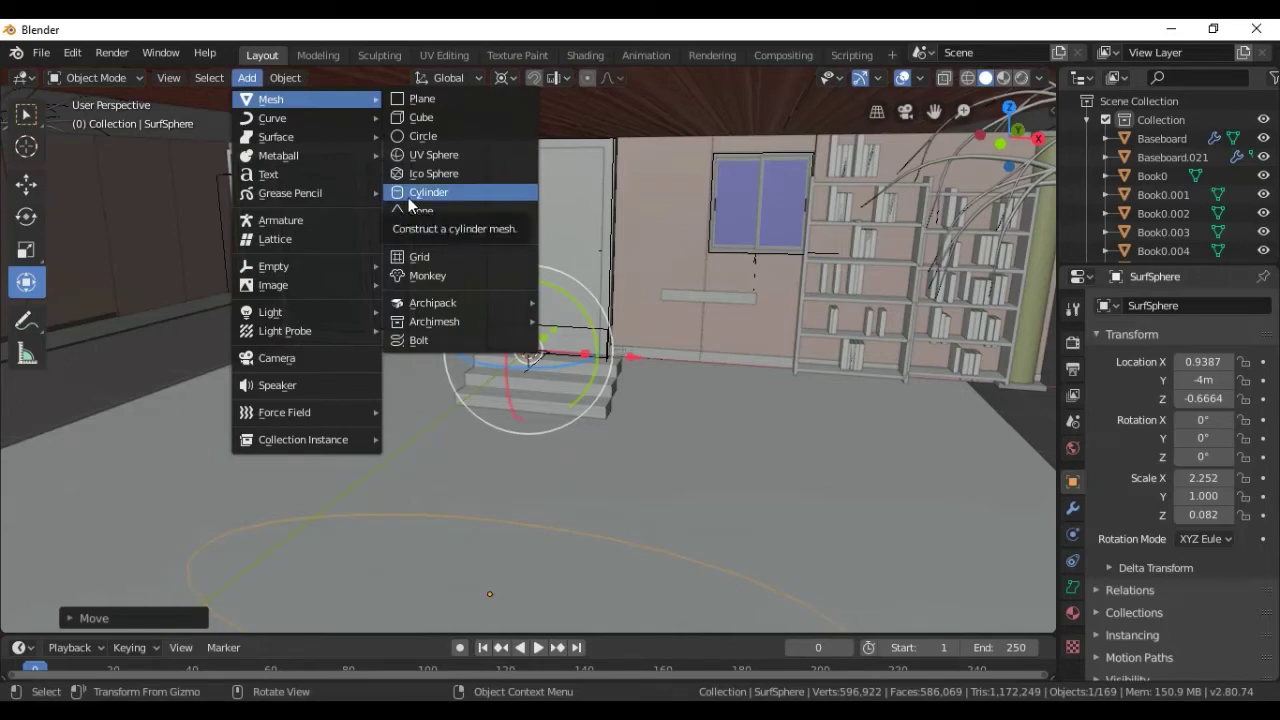
pyautogui.click(413, 121)
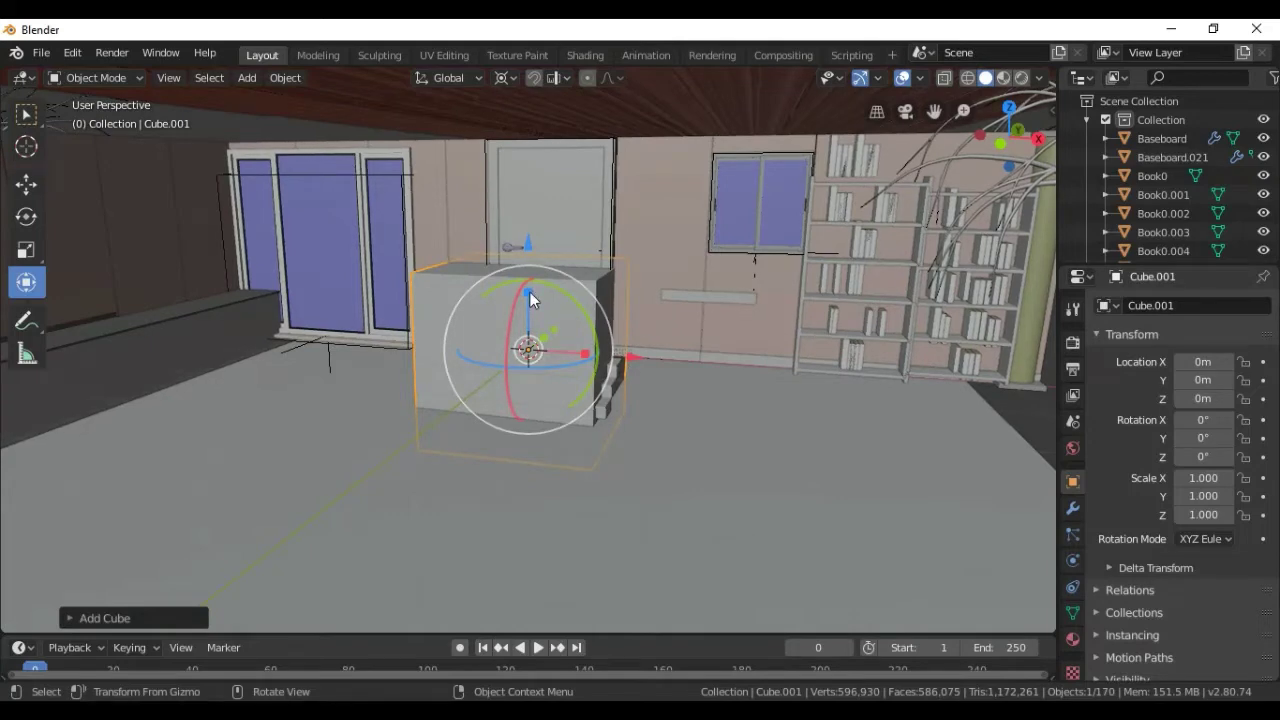
pyautogui.moveTo(530, 292); pyautogui.dragTo(529, 350)
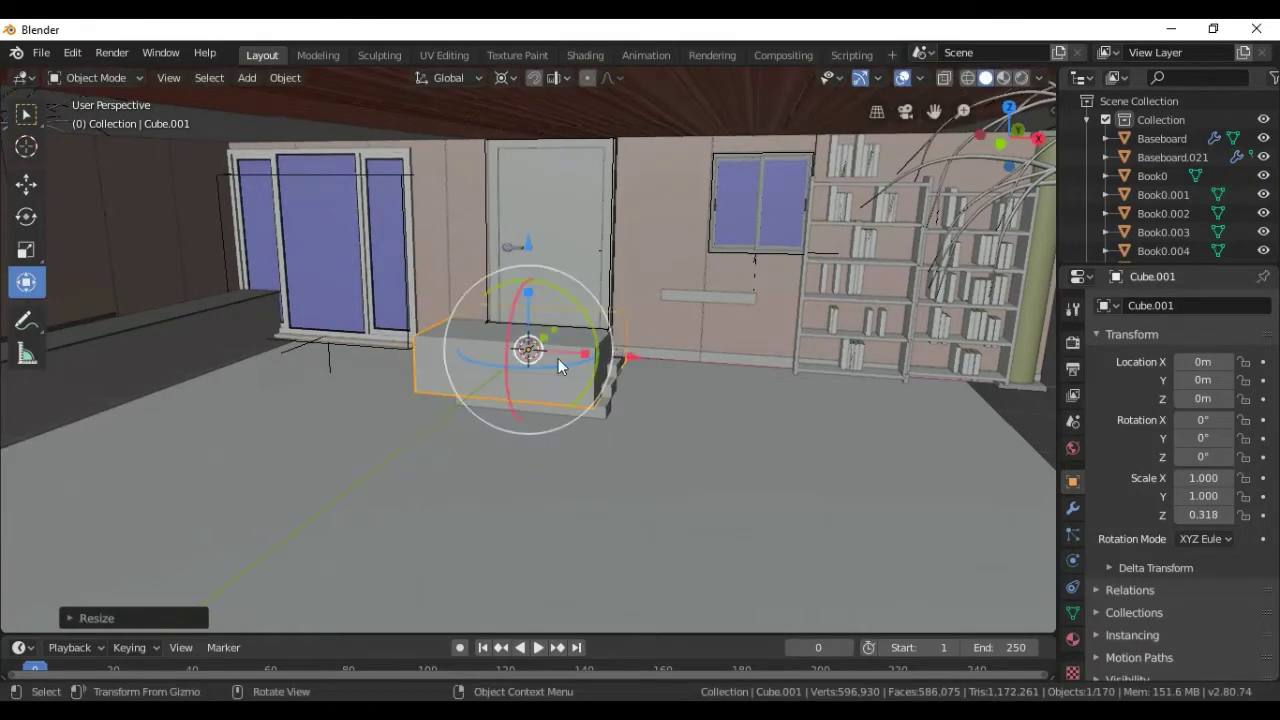
pyautogui.moveTo(626, 358); pyautogui.dragTo(819, 388)
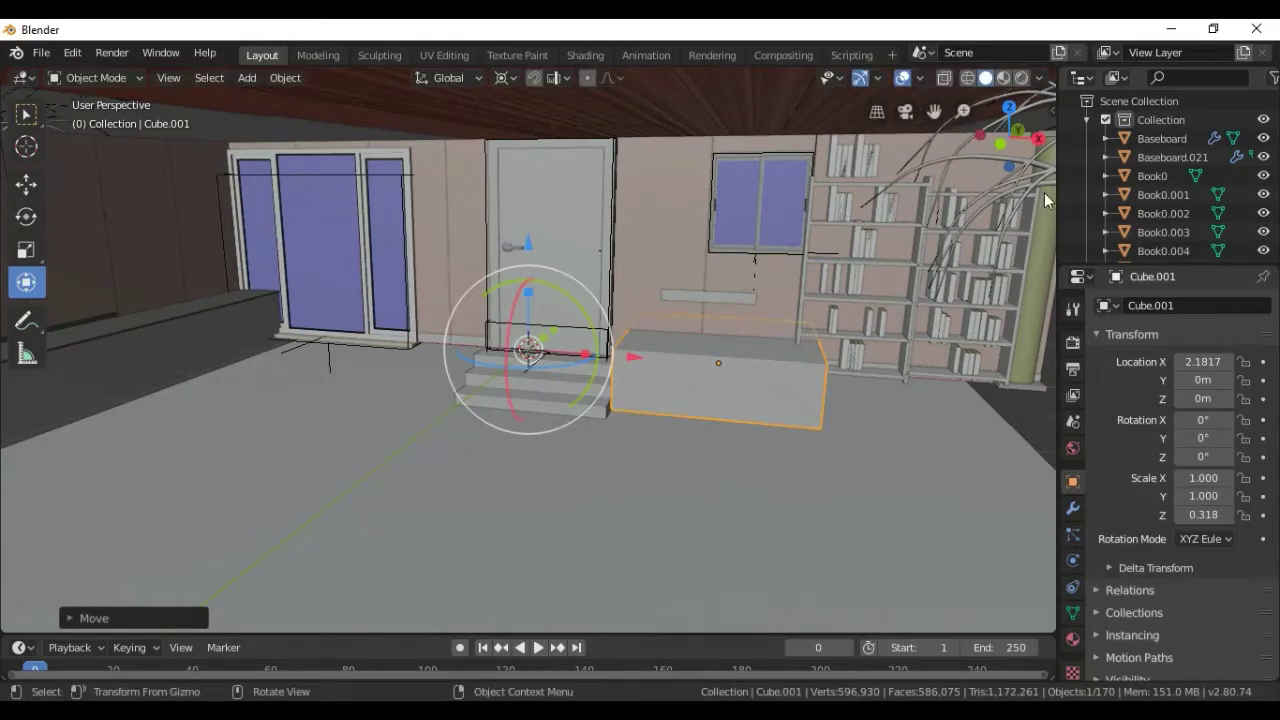
pyautogui.moveTo(1020, 140); pyautogui.dragTo(661, 415)
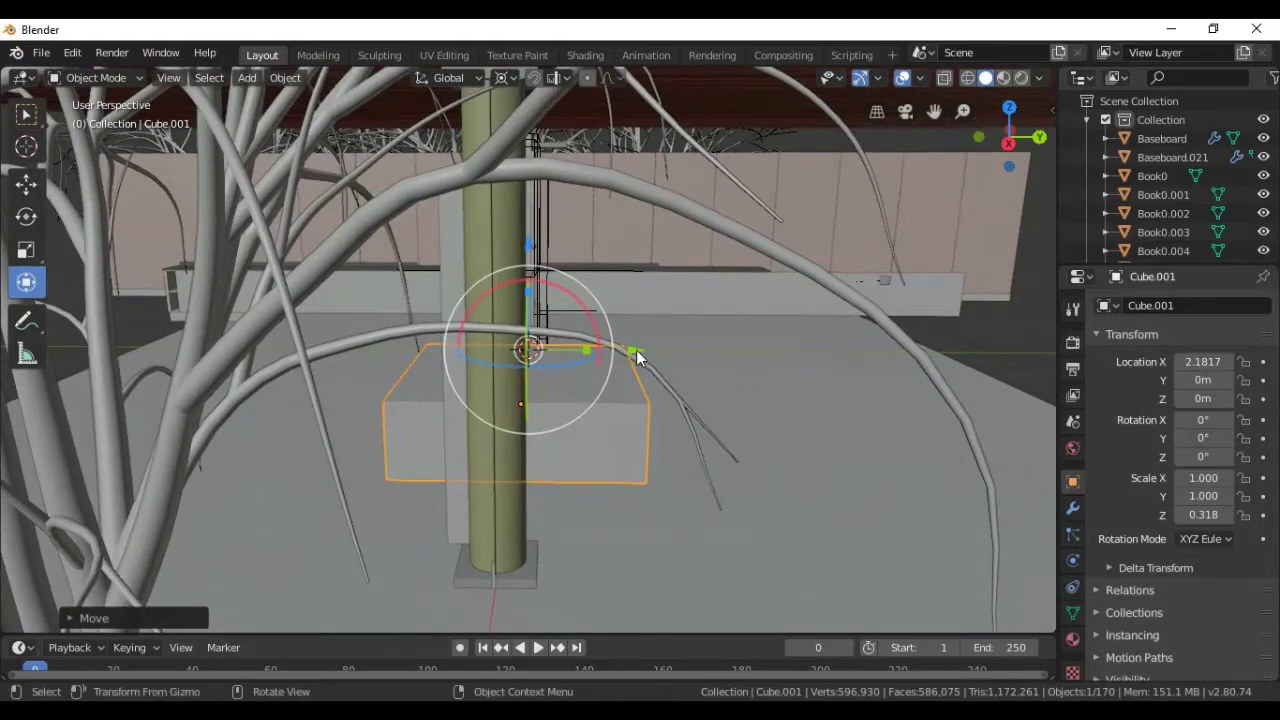
pyautogui.moveTo(636, 350); pyautogui.dragTo(441, 386)
pyautogui.click(446, 392)
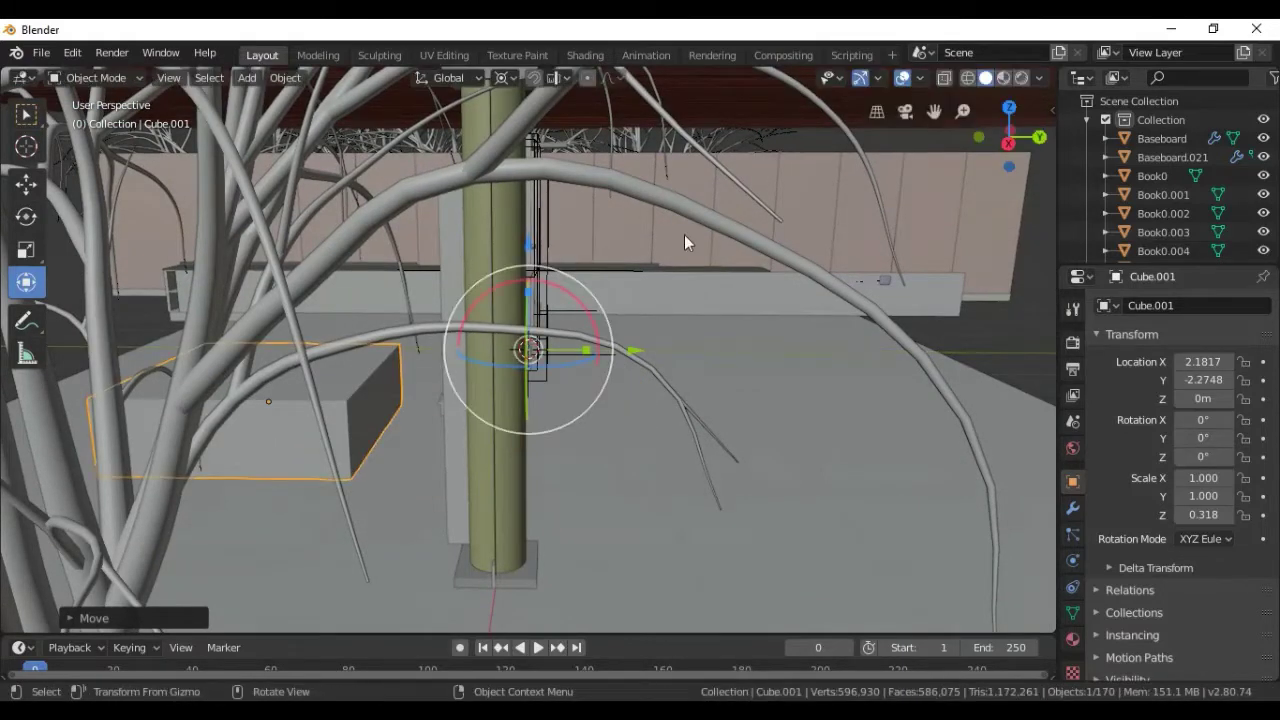
# Thin the cube slab to Z scale 0.205 and set it at Z -0.3822.
pyautogui.moveTo(972, 130); pyautogui.dragTo(760, 200)
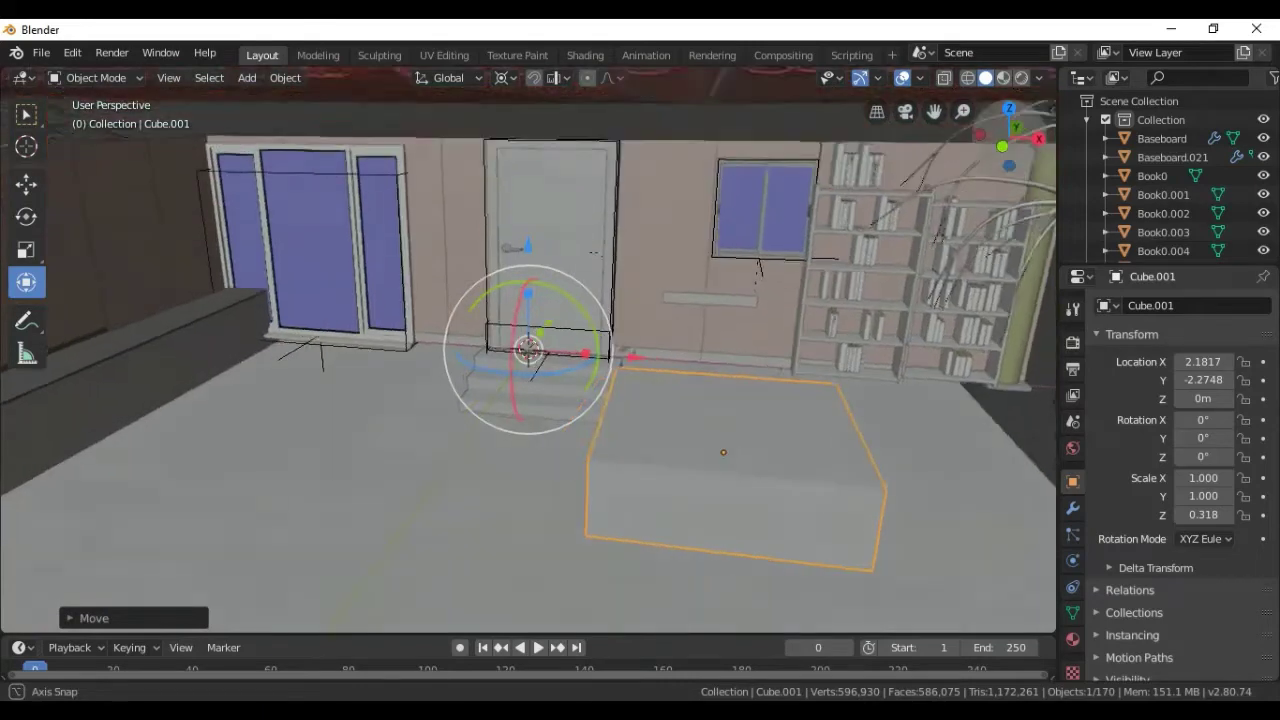
pyautogui.moveTo(758, 265); pyautogui.dragTo(755, 255)
pyautogui.moveTo(1006, 146); pyautogui.dragTo(1005, 147)
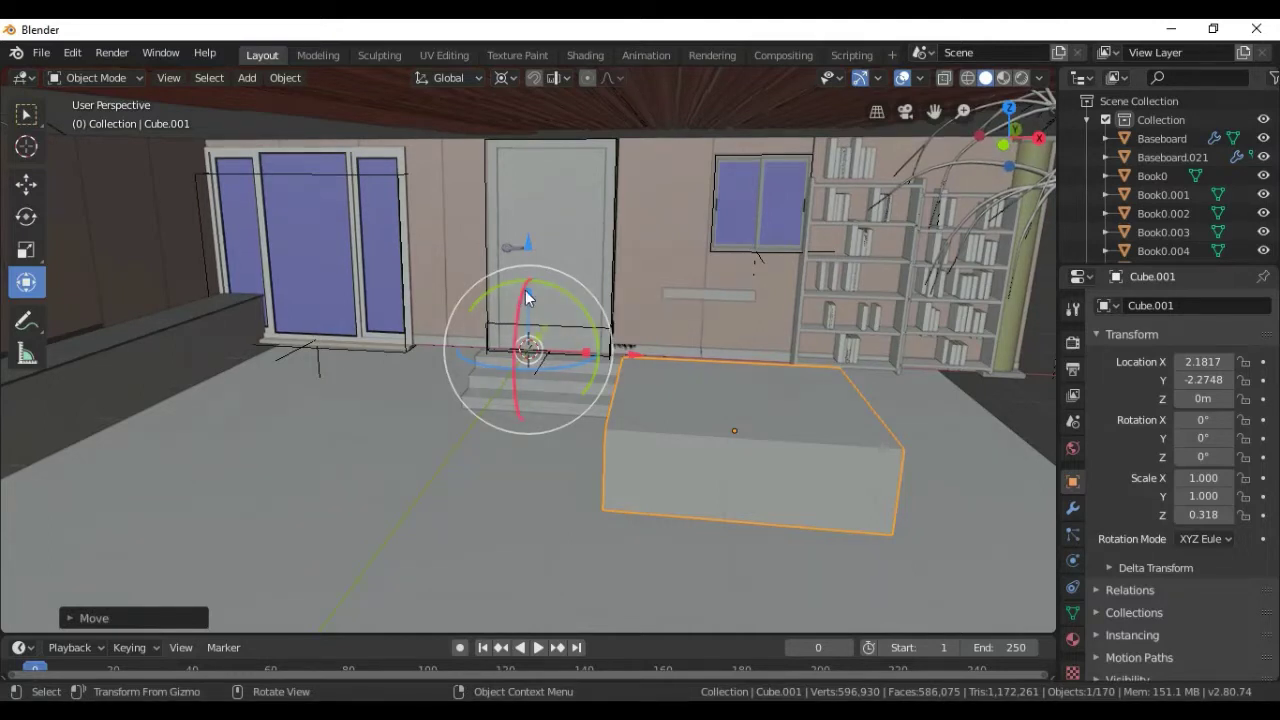
pyautogui.moveTo(528, 297); pyautogui.dragTo(528, 320)
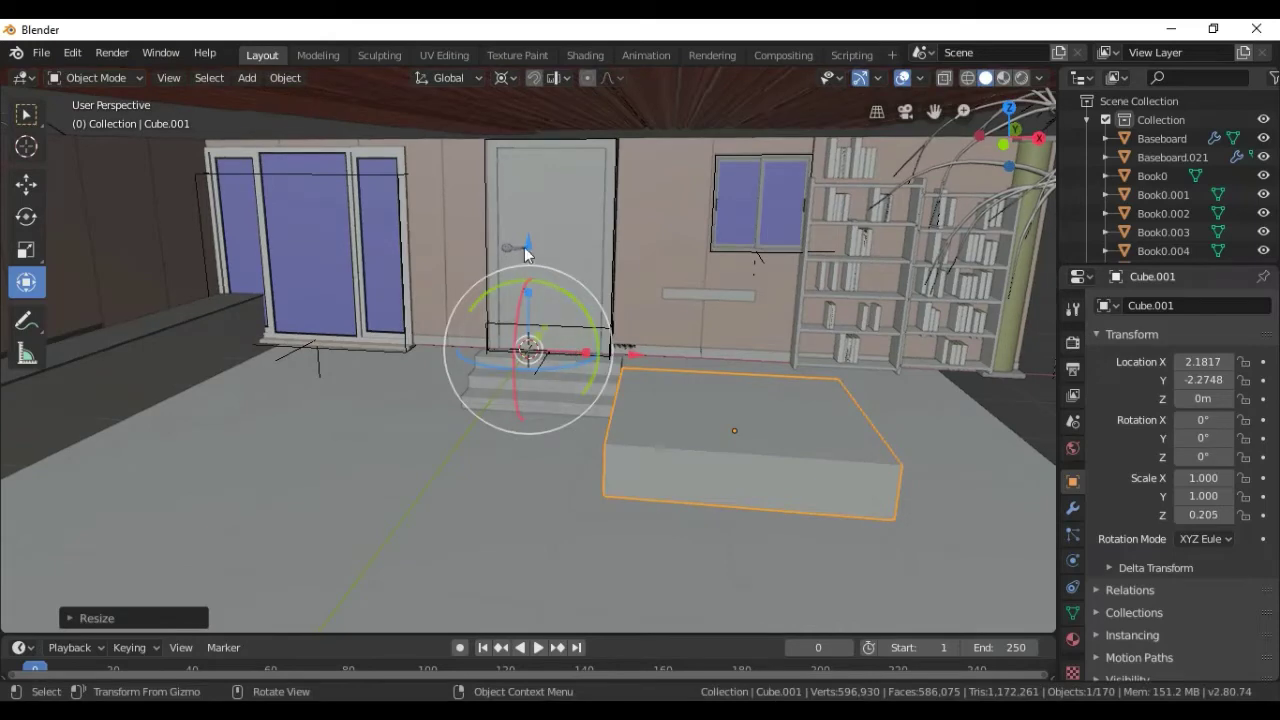
pyautogui.moveTo(527, 241); pyautogui.dragTo(521, 283)
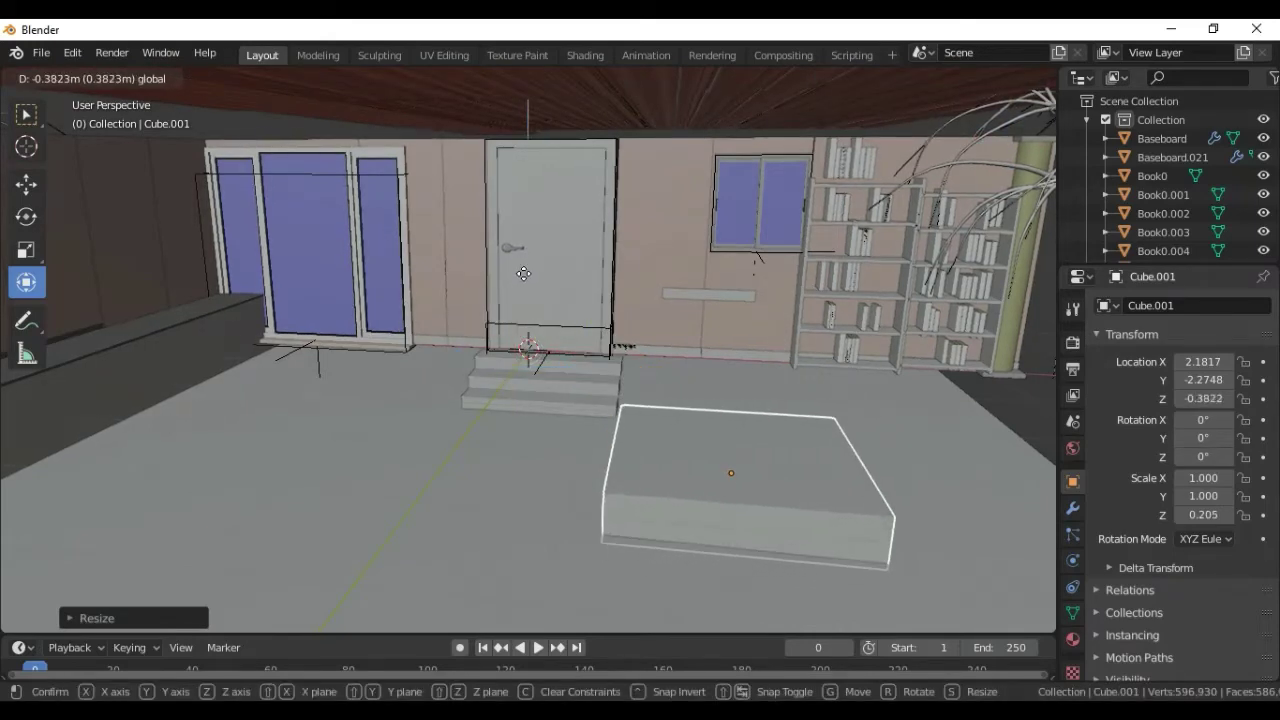
pyautogui.moveTo(521, 283); pyautogui.dragTo(525, 273)
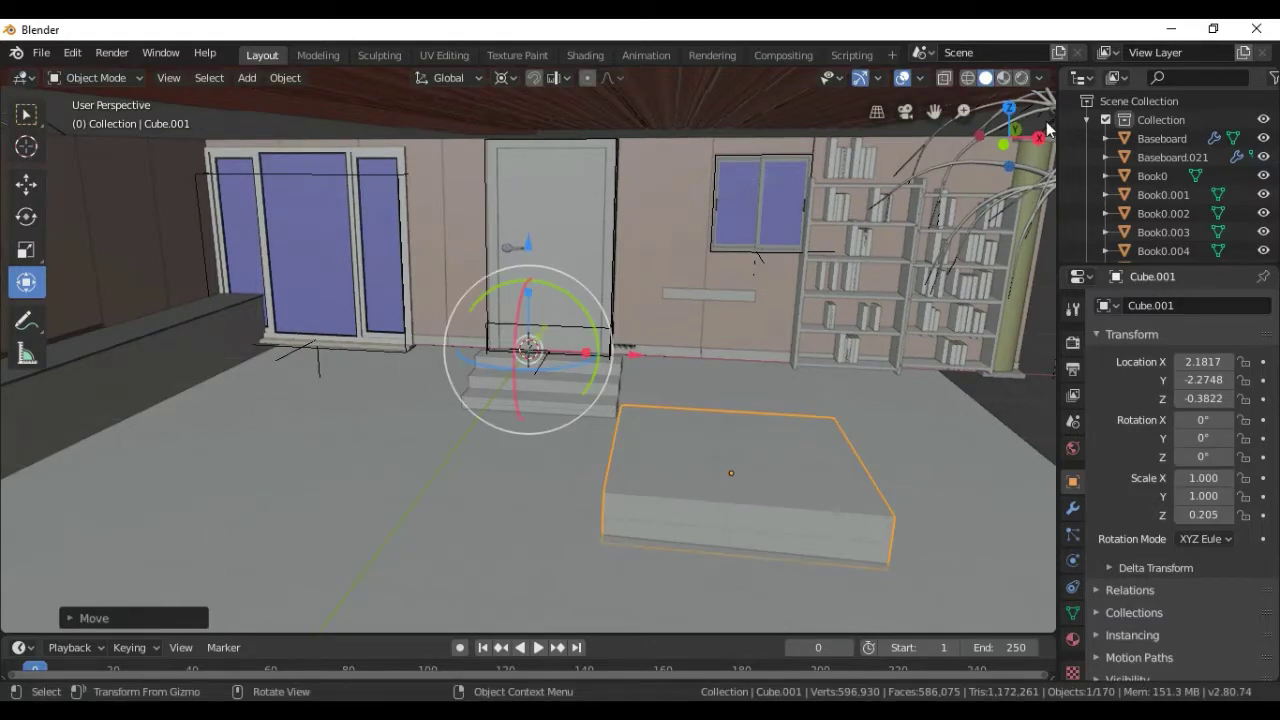
pyautogui.moveTo(1010, 140)
pyautogui.mouseDown()
pyautogui.moveTo(985, 145)
pyautogui.moveTo(798, 411)
pyautogui.mouseUp()
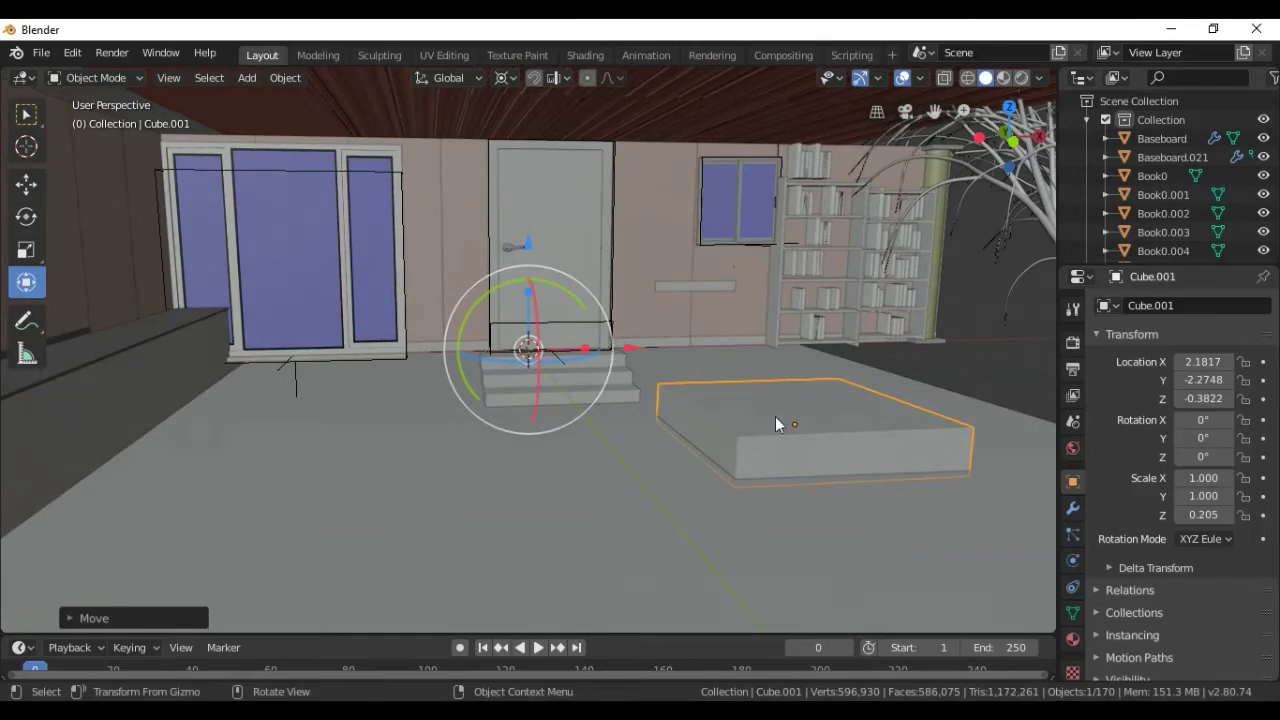
# Copy the slab and move the duplicate left of the steps to X -1.9455.
pyautogui.hotkey('ctrl', 'c')
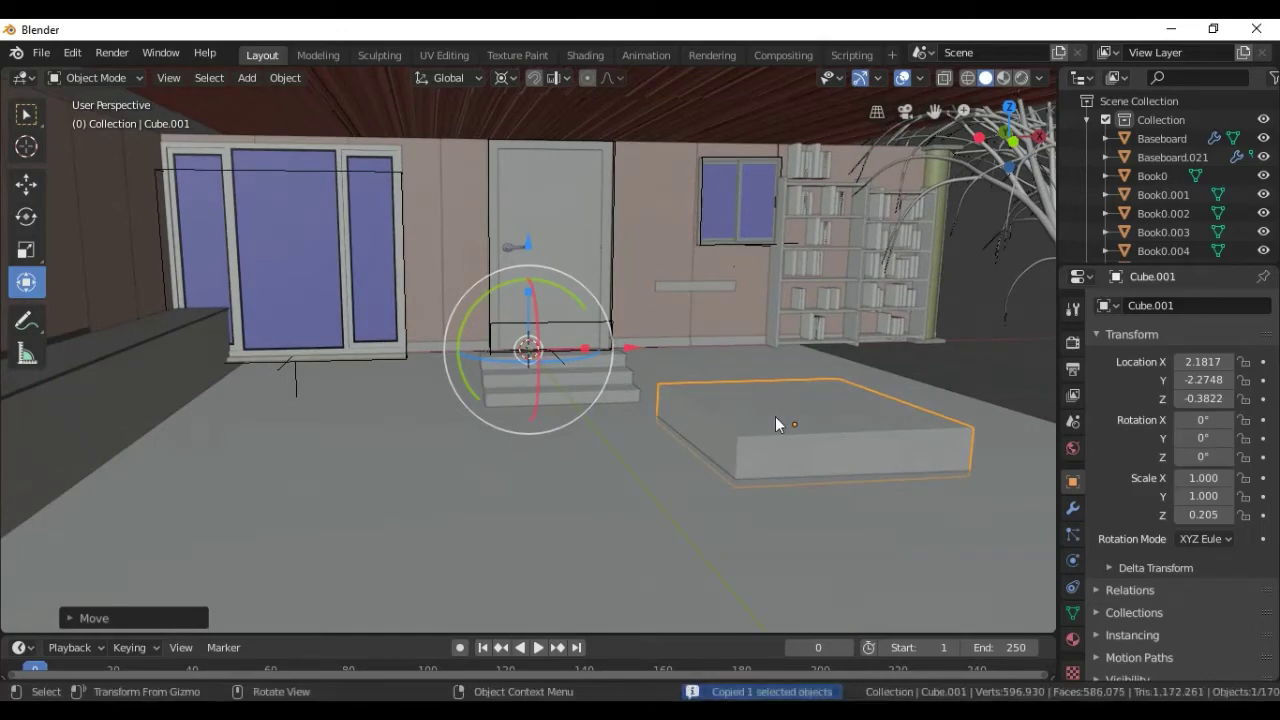
pyautogui.hotkey('ctrl', 'v')
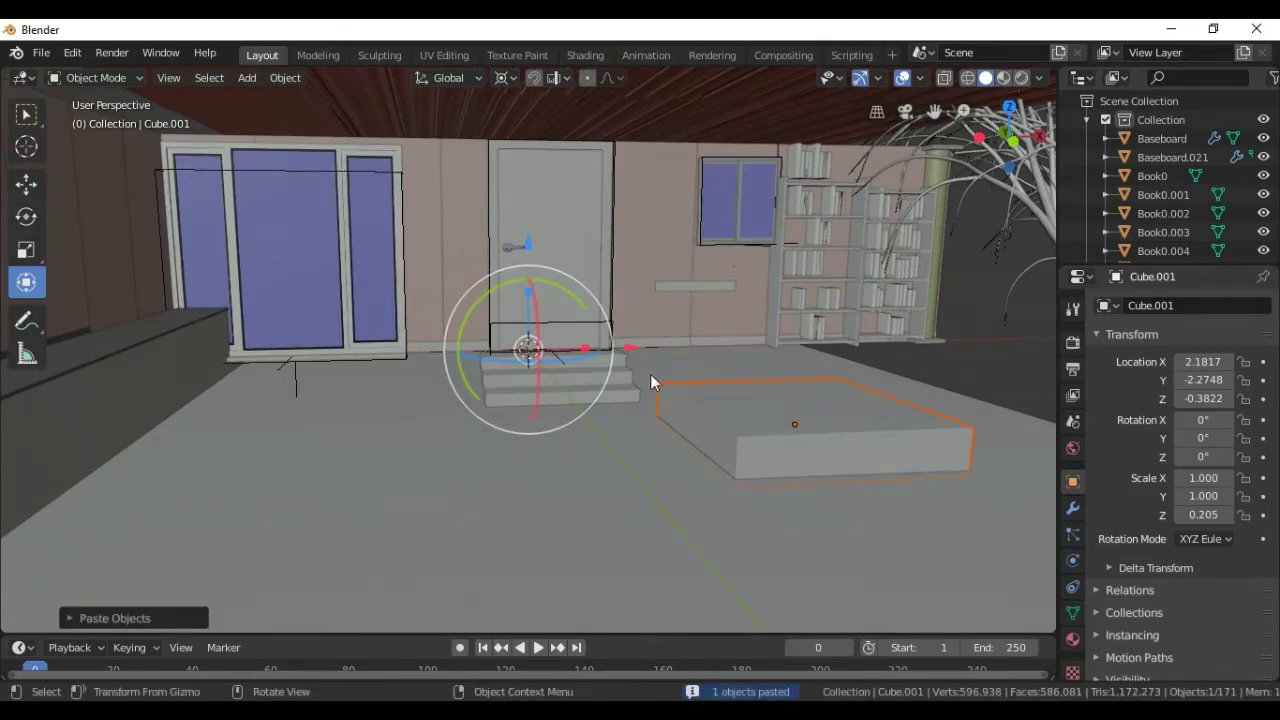
pyautogui.moveTo(537, 370); pyautogui.dragTo(249, 423)
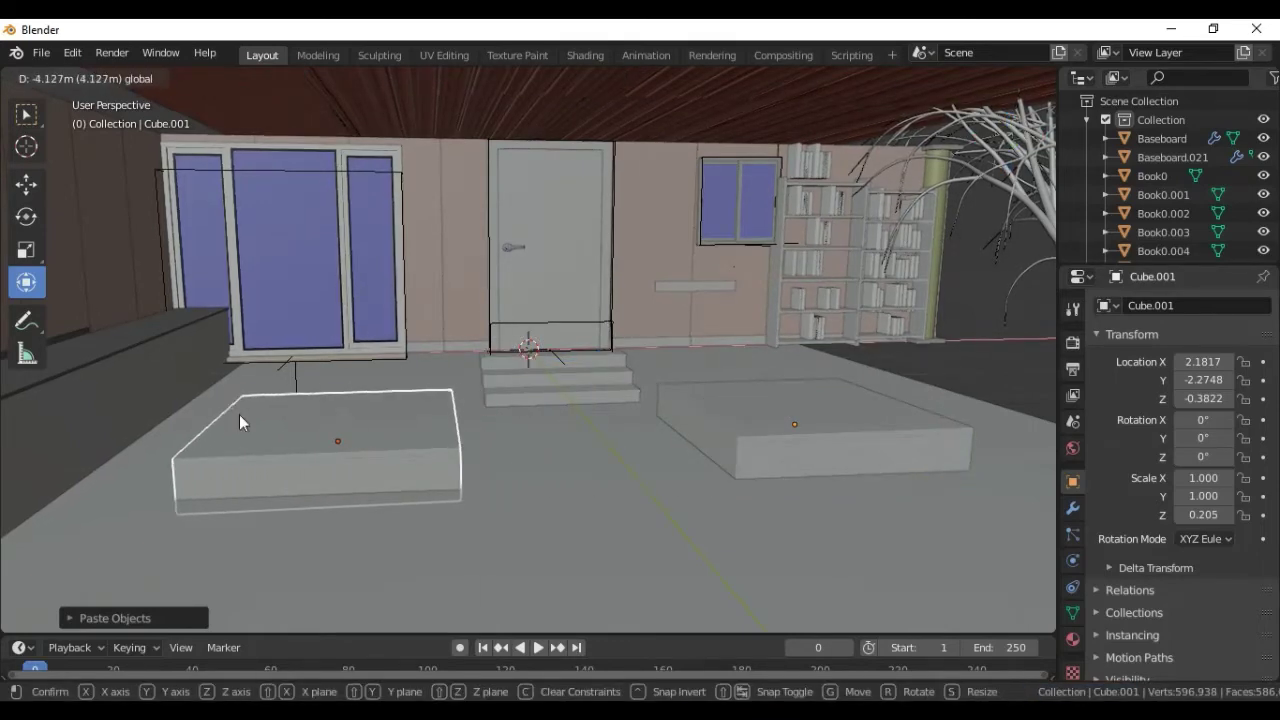
pyautogui.click(239, 415)
# Select the left slab Cube.002 and switch it into Edit Mode.
pyautogui.click(337, 427)
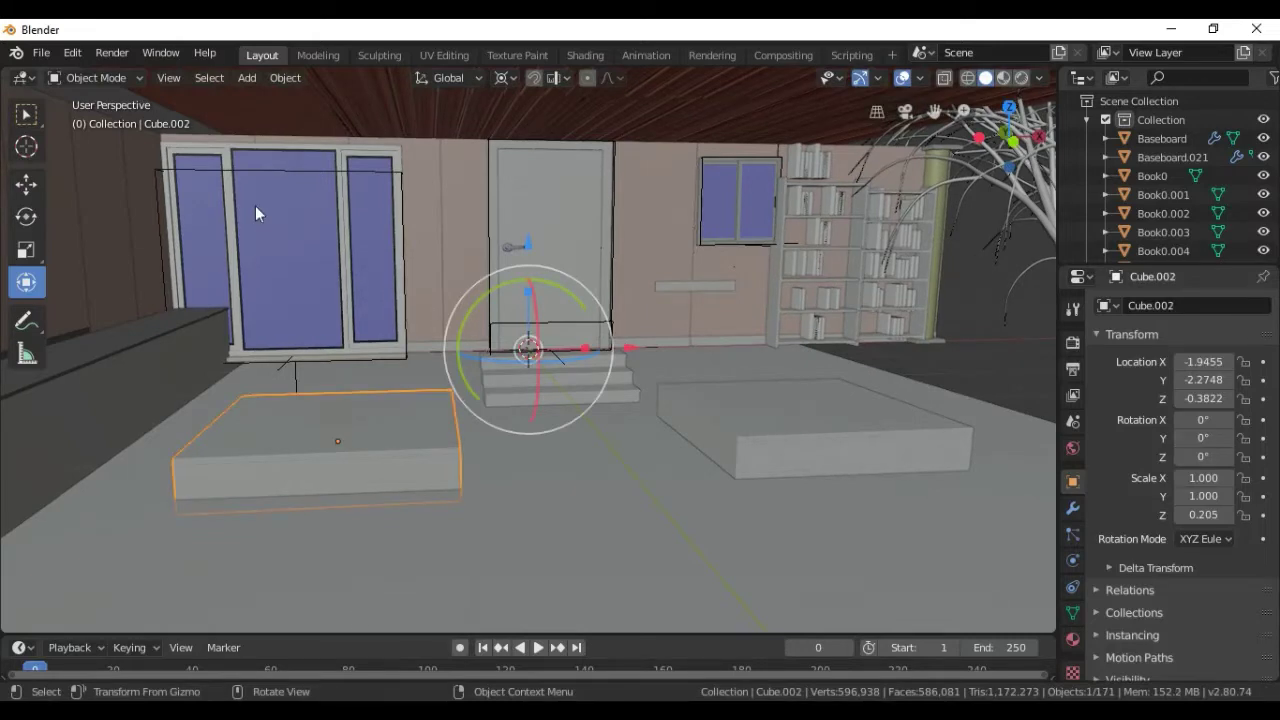
pyautogui.click(138, 76)
pyautogui.click(103, 120)
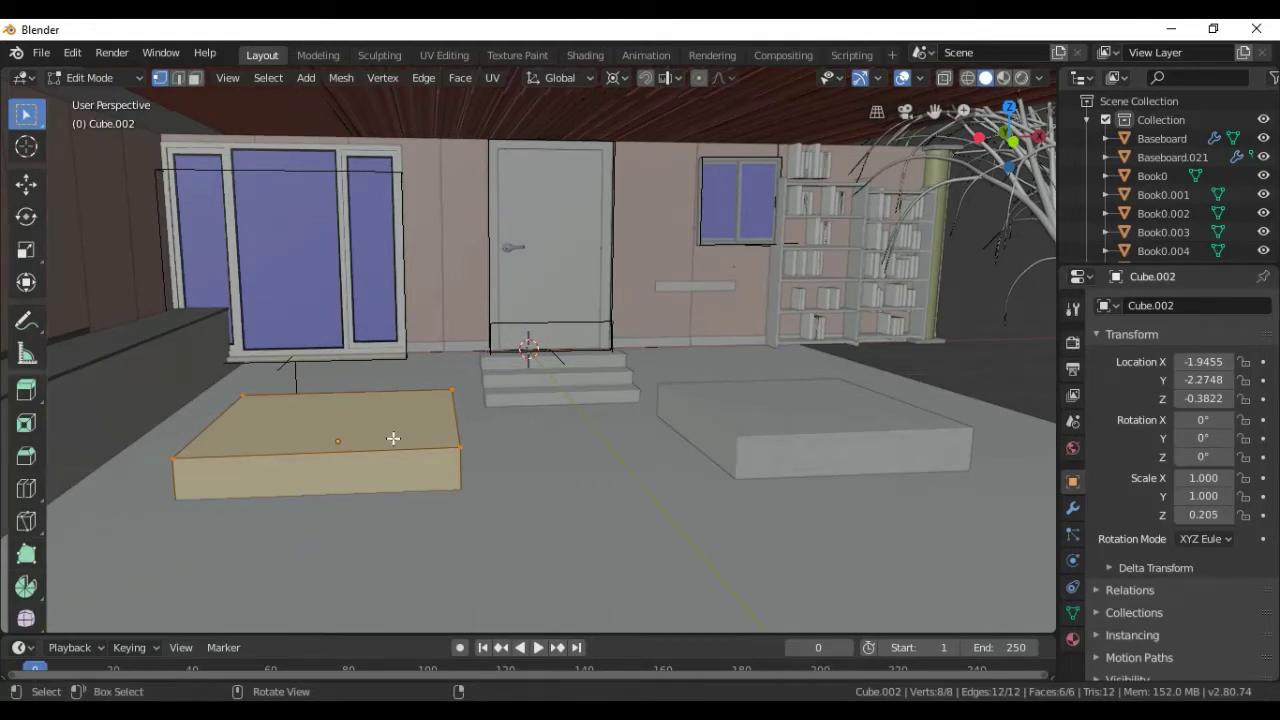
# Extrude the slab's top upward, then select the top face and shrink it slightly.
pyautogui.press('e')
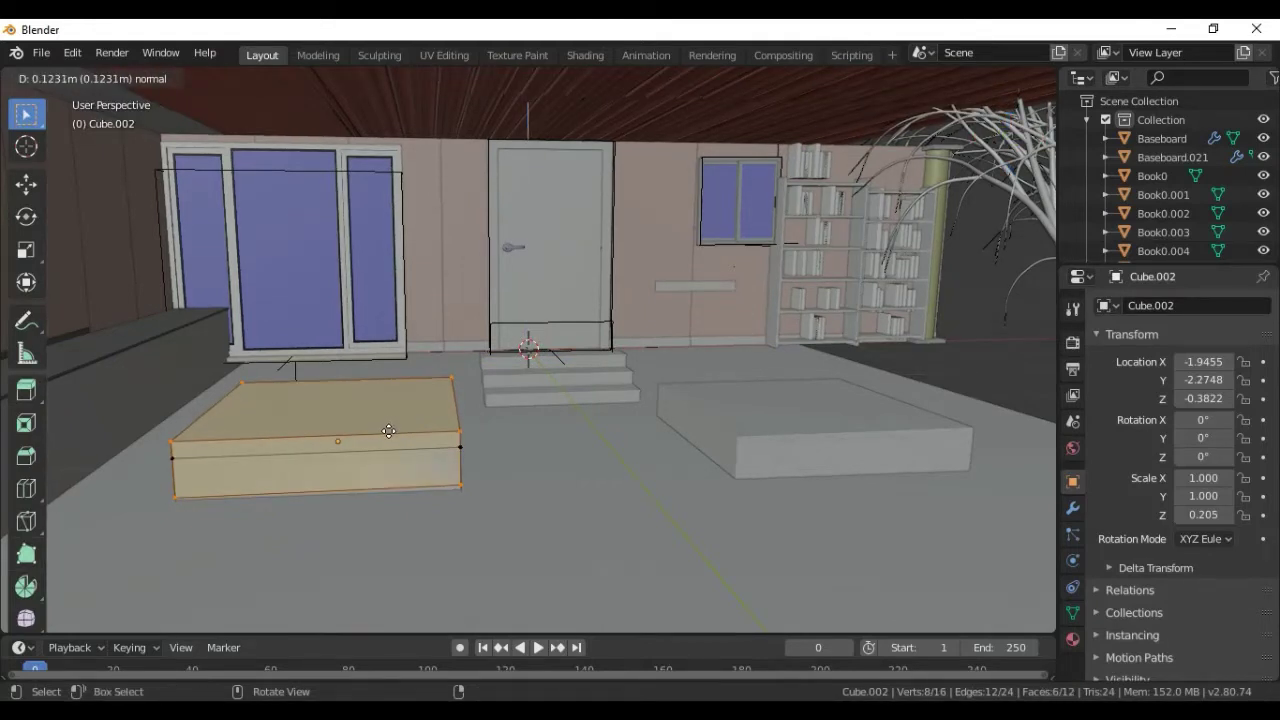
pyautogui.click(397, 424)
pyautogui.hotkey('alt', 'a')
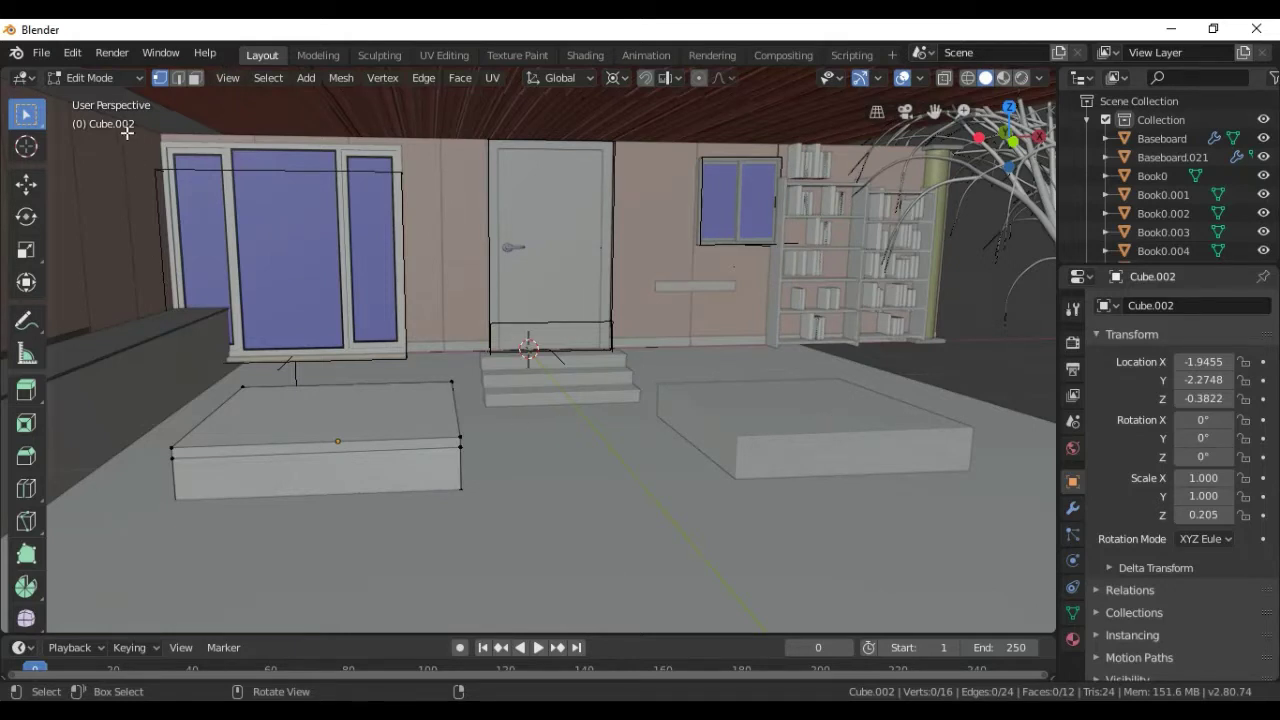
pyautogui.click(195, 77)
pyautogui.click(313, 417)
pyautogui.press('s')
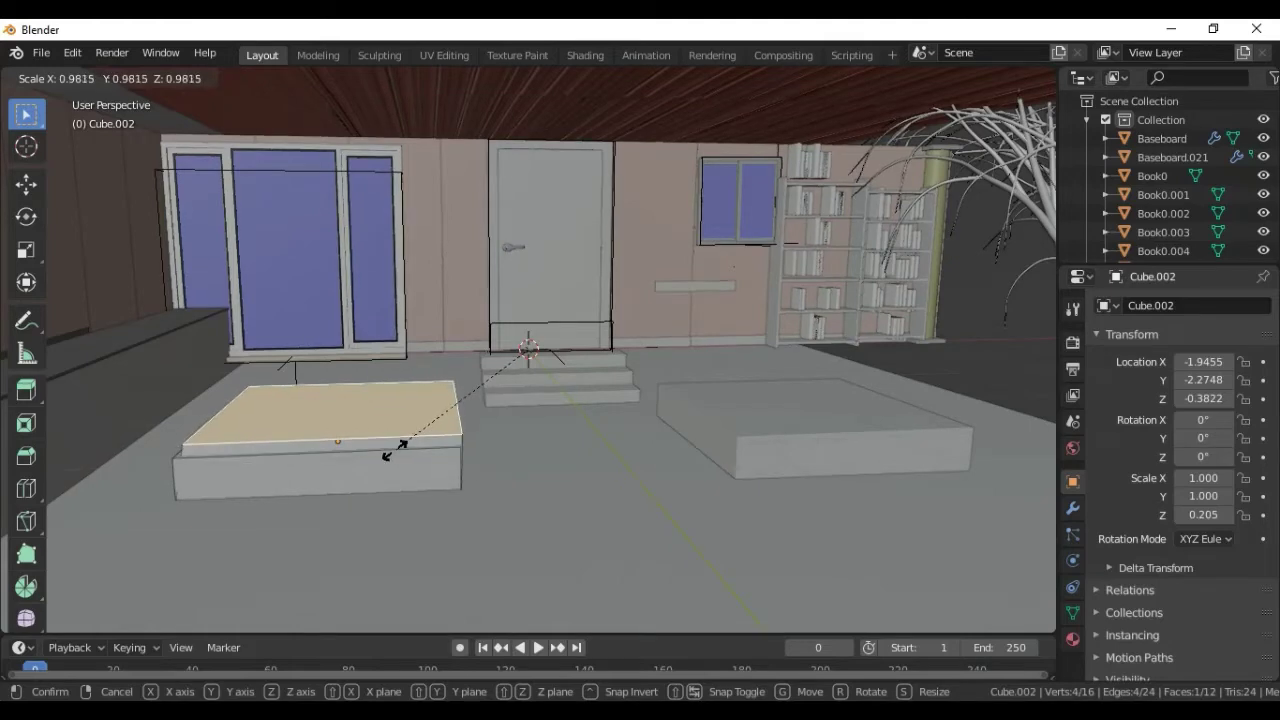
pyautogui.click(395, 451)
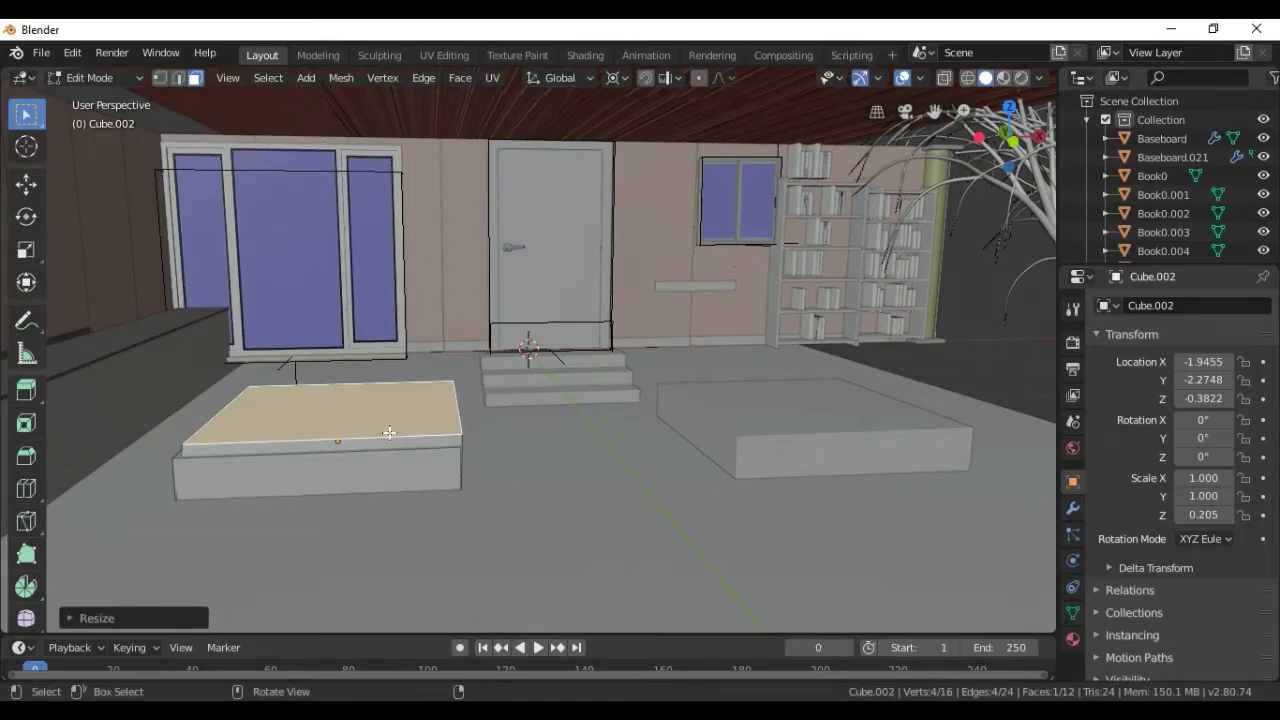
# Inset the top face and raise the inner panel about 0.056 m.
pyautogui.press('i')
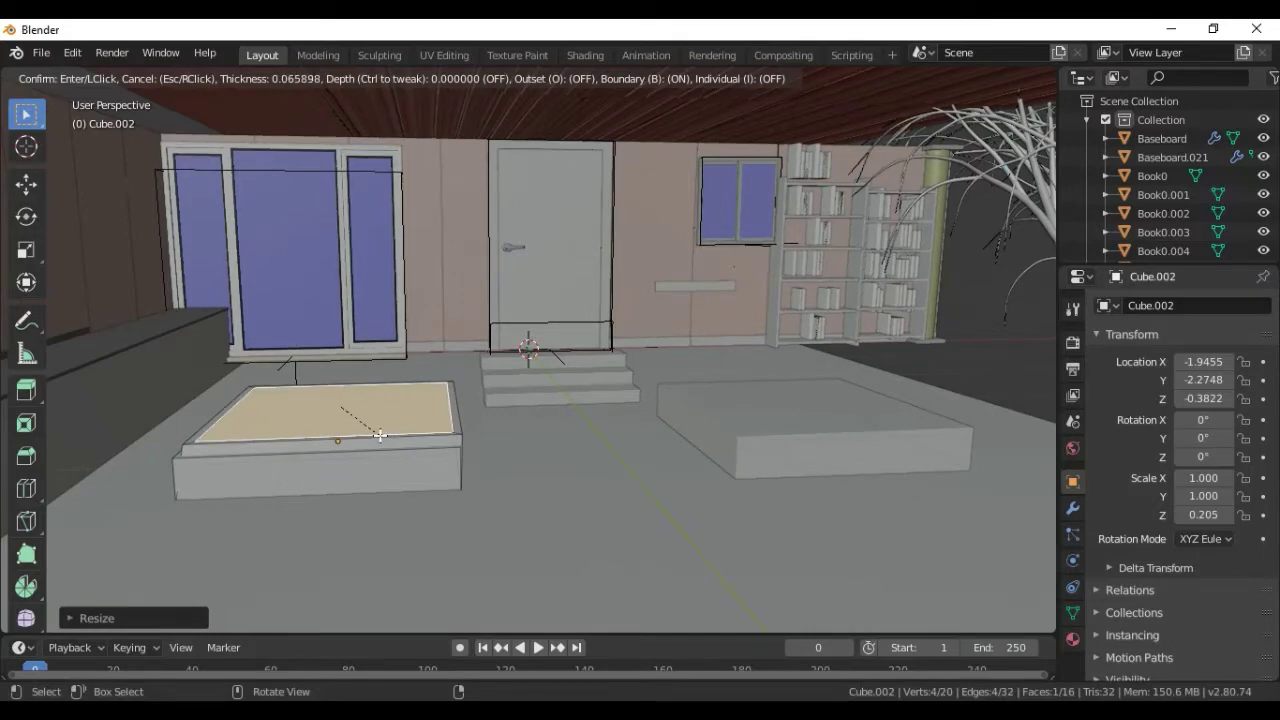
pyautogui.click(382, 435)
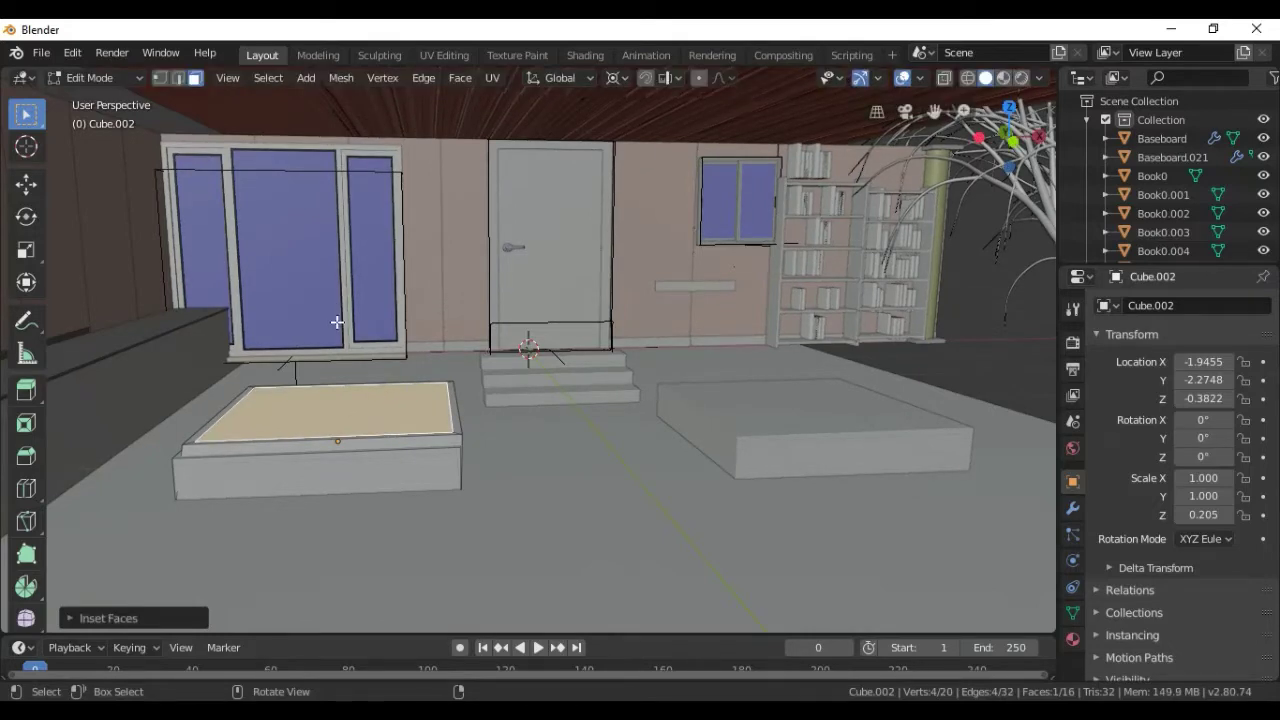
pyautogui.click(26, 183)
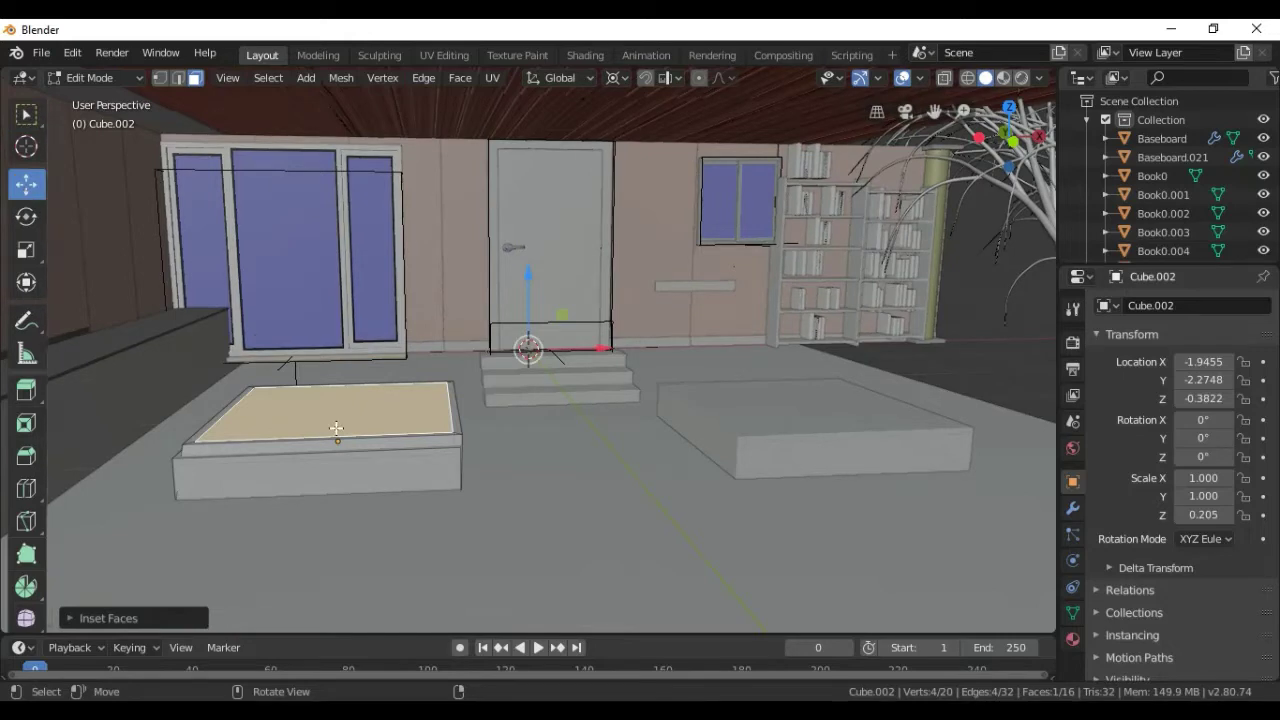
pyautogui.moveTo(529, 277); pyautogui.dragTo(527, 268)
# Deselect the face, then orbit and zoom out to show the house, slabs and tree rows.
pyautogui.click(571, 558)
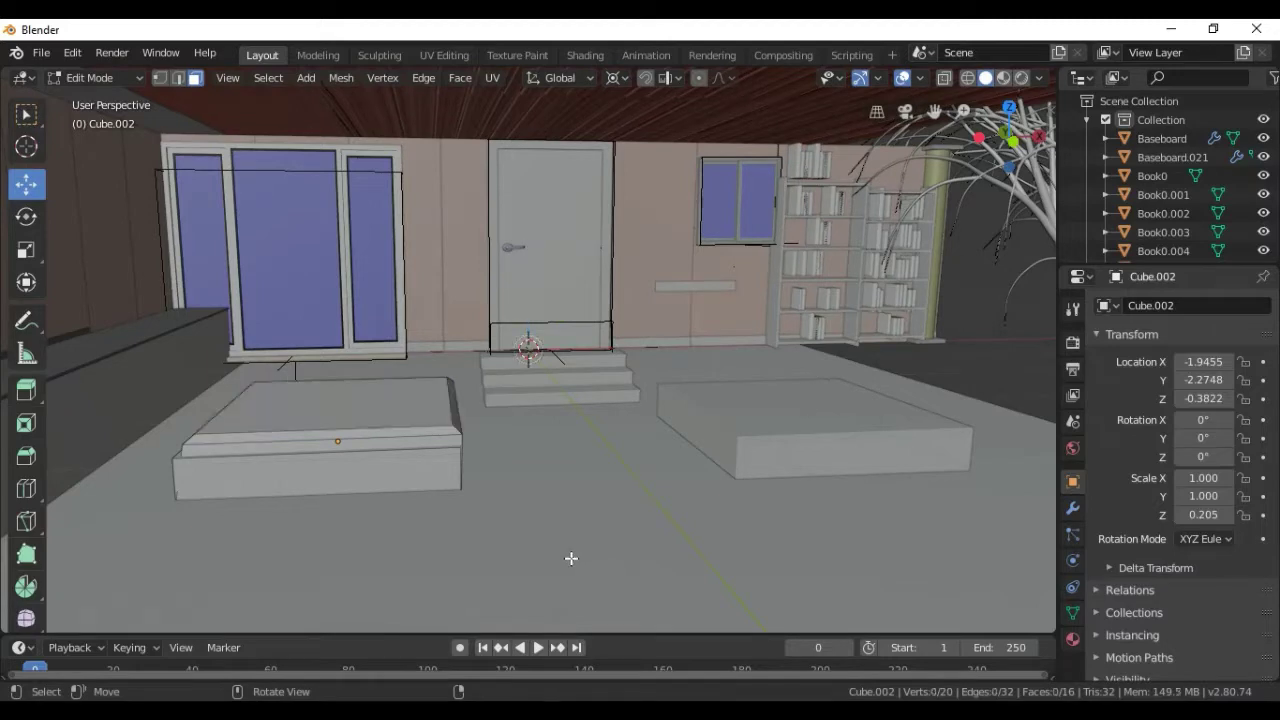
pyautogui.moveTo(1012, 132)
pyautogui.mouseDown()
pyautogui.moveTo(595, 249)
pyautogui.moveTo(834, 195)
pyautogui.mouseUp()
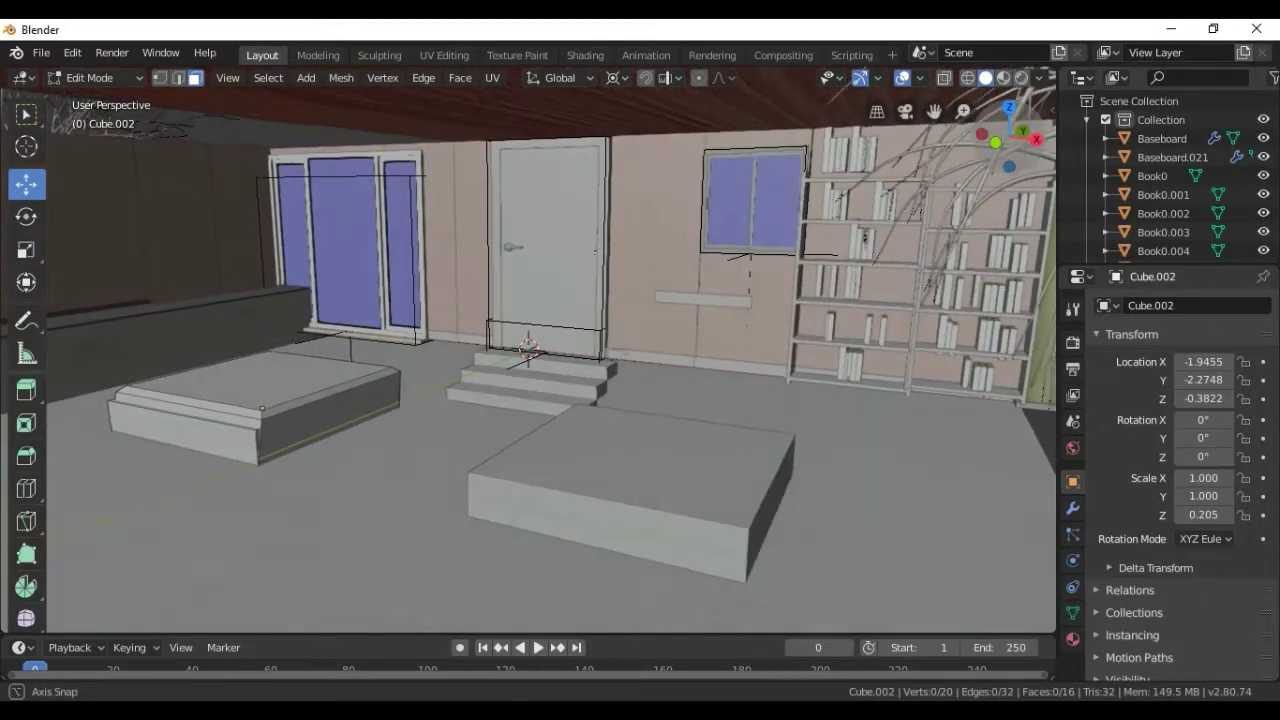
pyautogui.moveTo(1030, 142); pyautogui.dragTo(1034, 148)
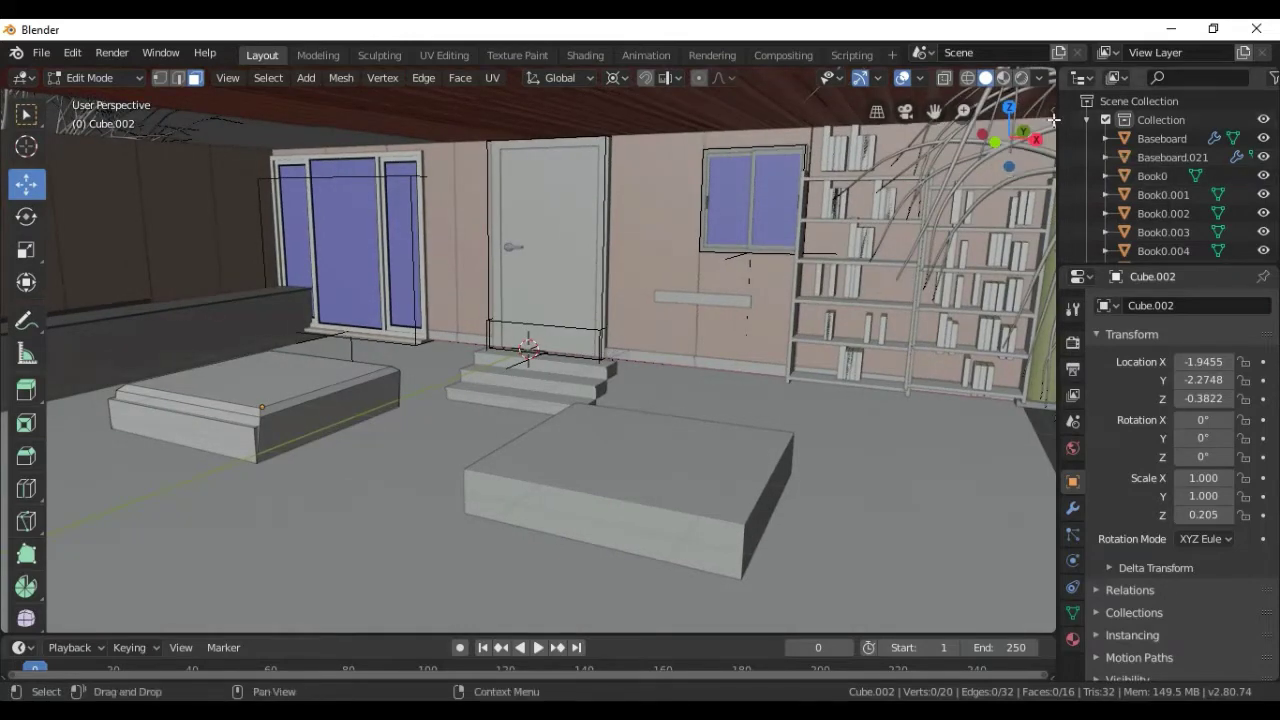
pyautogui.moveTo(1034, 148); pyautogui.dragTo(1050, 150)
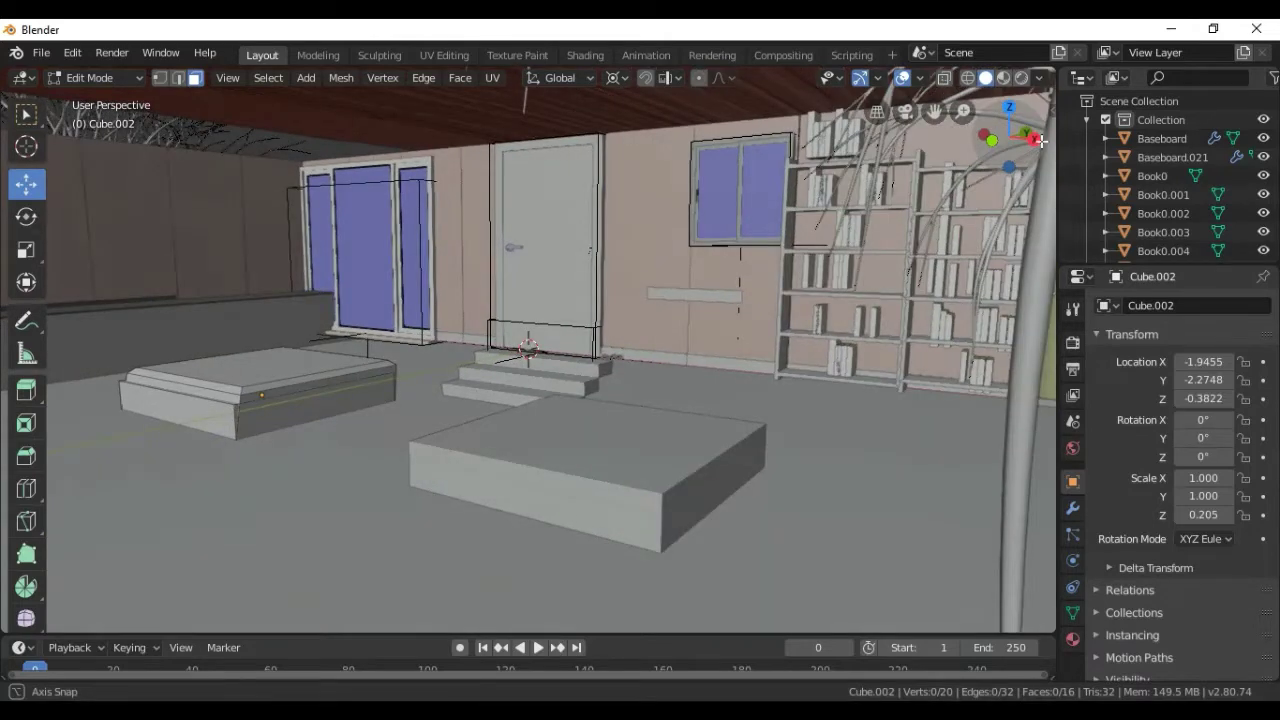
pyautogui.moveTo(1040, 141); pyautogui.dragTo(1037, 140)
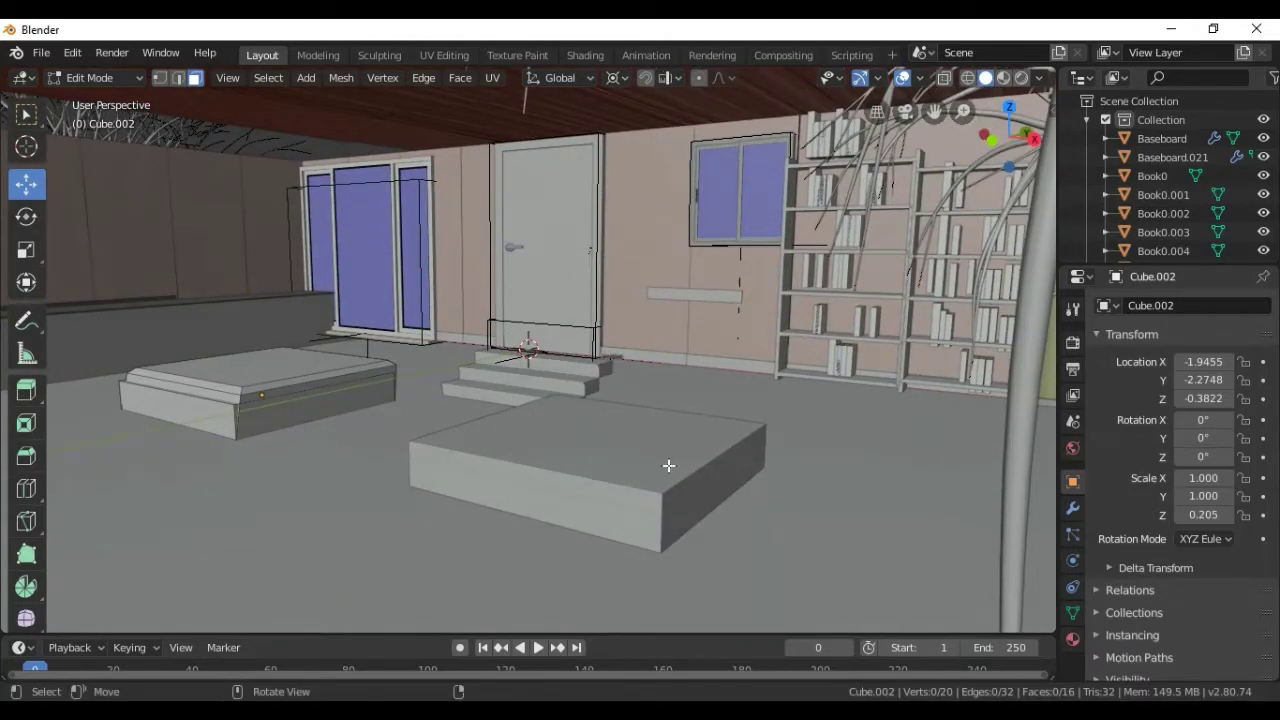
pyautogui.scroll(-3, 669, 526)
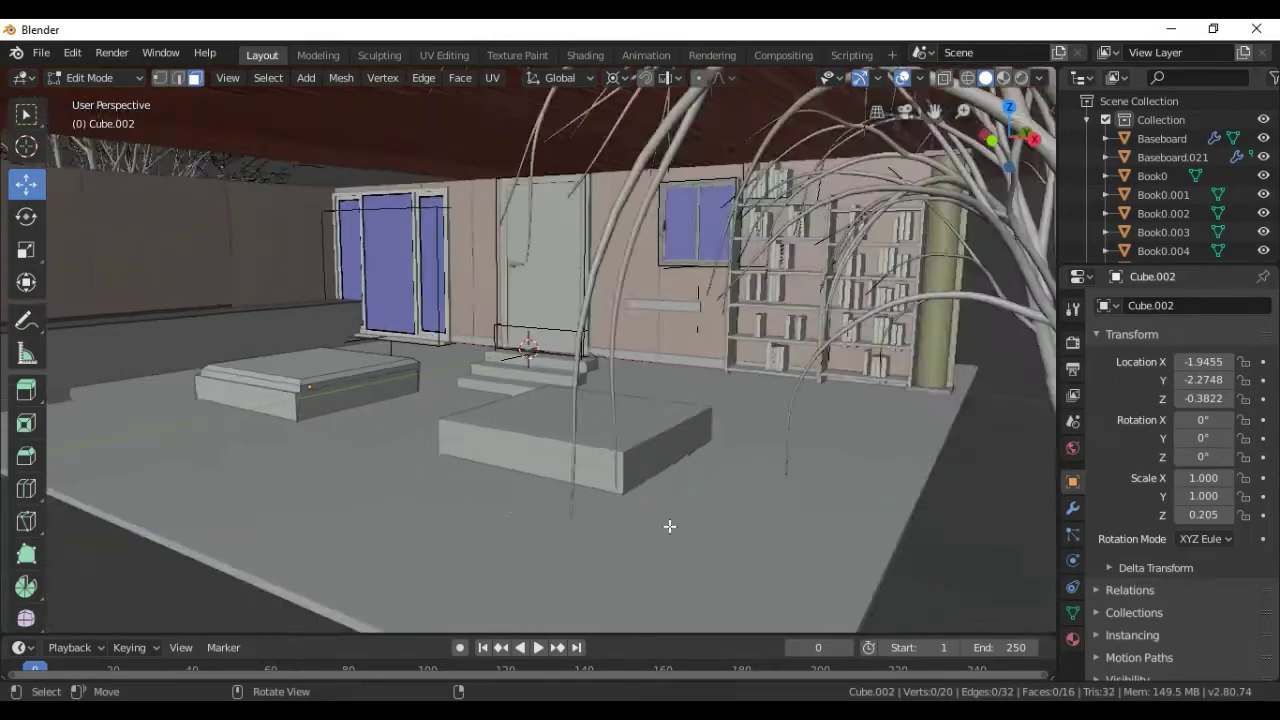
pyautogui.scroll(-3, 669, 526)
pyautogui.scroll(-3, 670, 524)
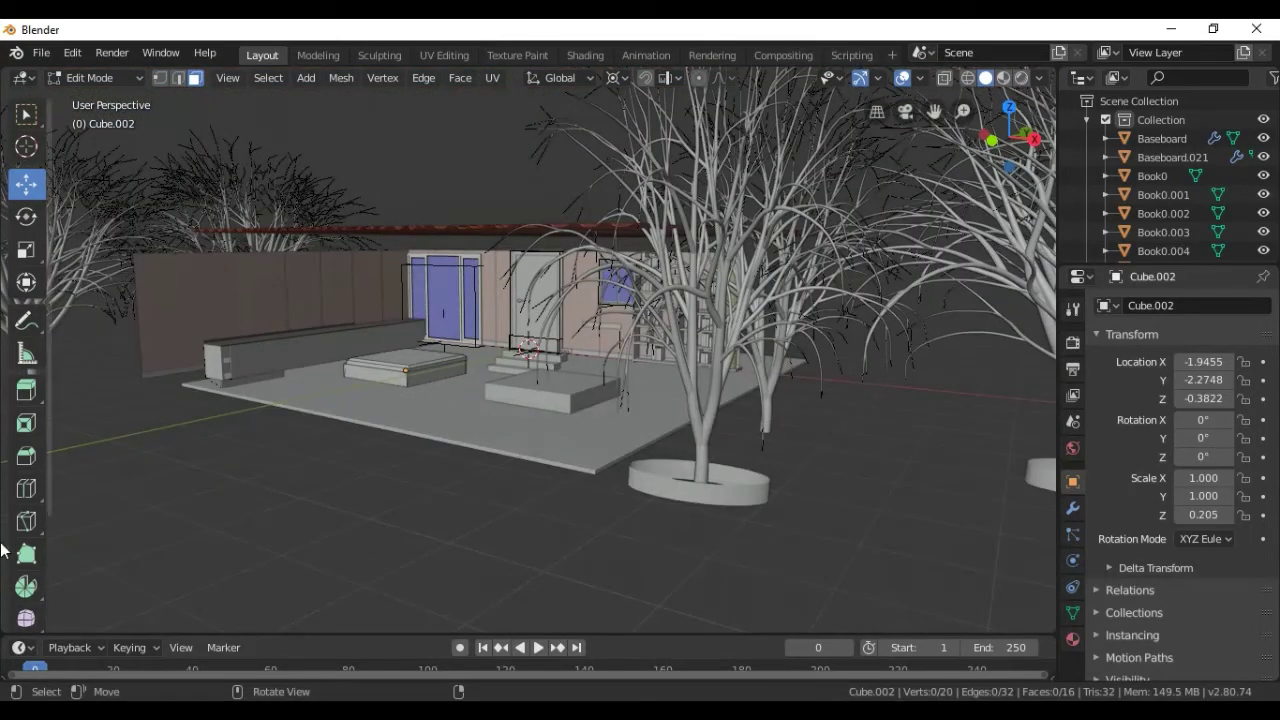
pyautogui.click(298, 82)
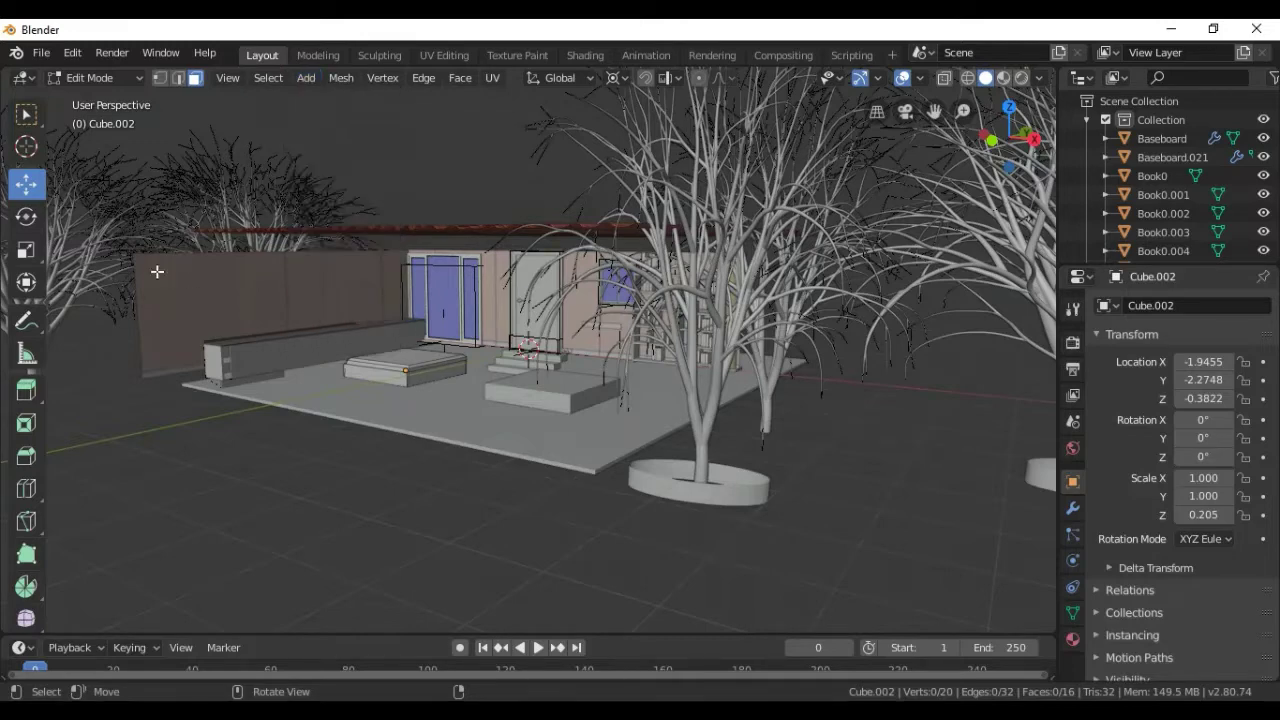
# Add a plane, lower it to the ground, and stretch it into a long strip along the front.
pyautogui.click(306, 78)
pyautogui.click(321, 101)
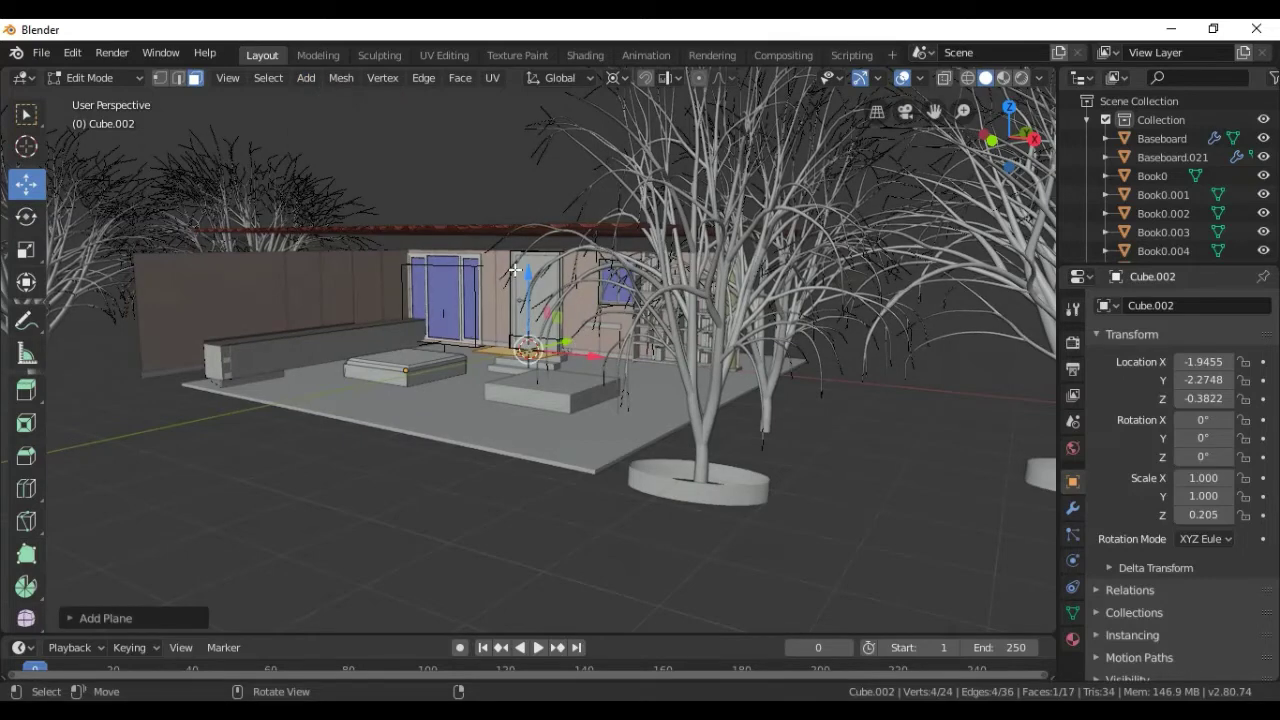
pyautogui.moveTo(528, 271); pyautogui.dragTo(532, 466)
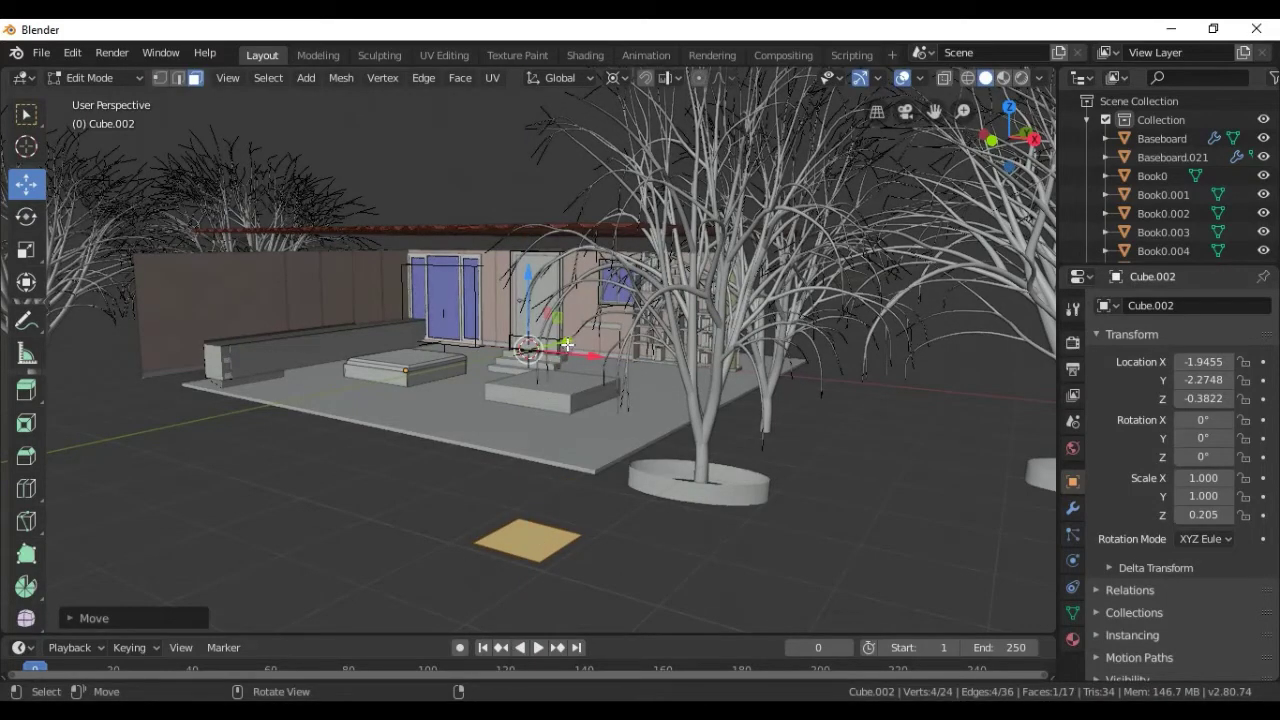
pyautogui.moveTo(571, 343); pyautogui.dragTo(575, 338)
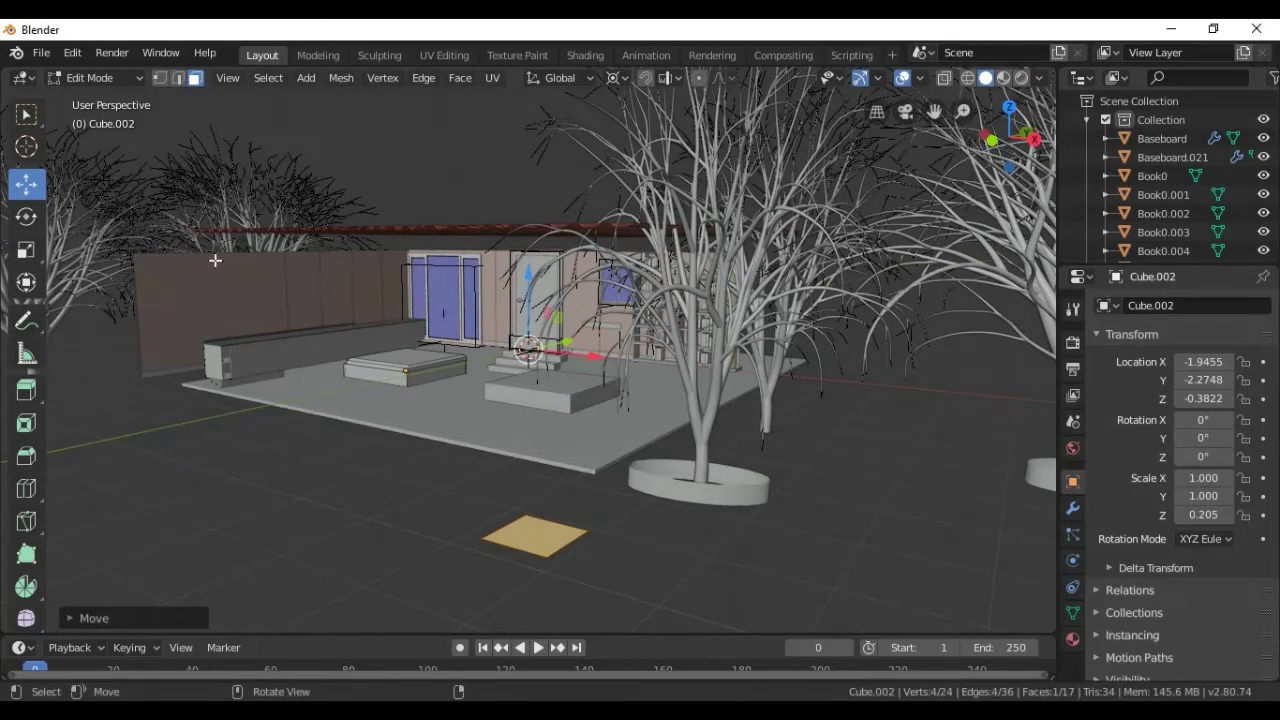
pyautogui.click(27, 283)
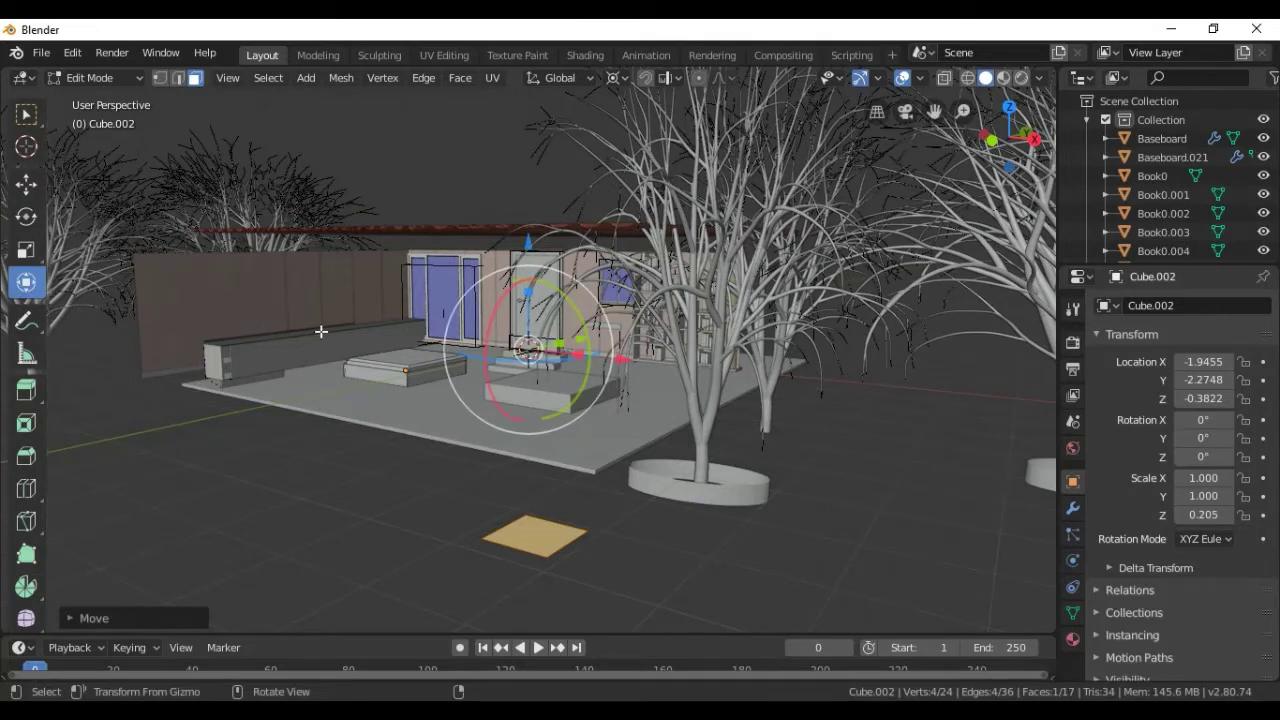
pyautogui.moveTo(575, 367); pyautogui.dragTo(885, 588)
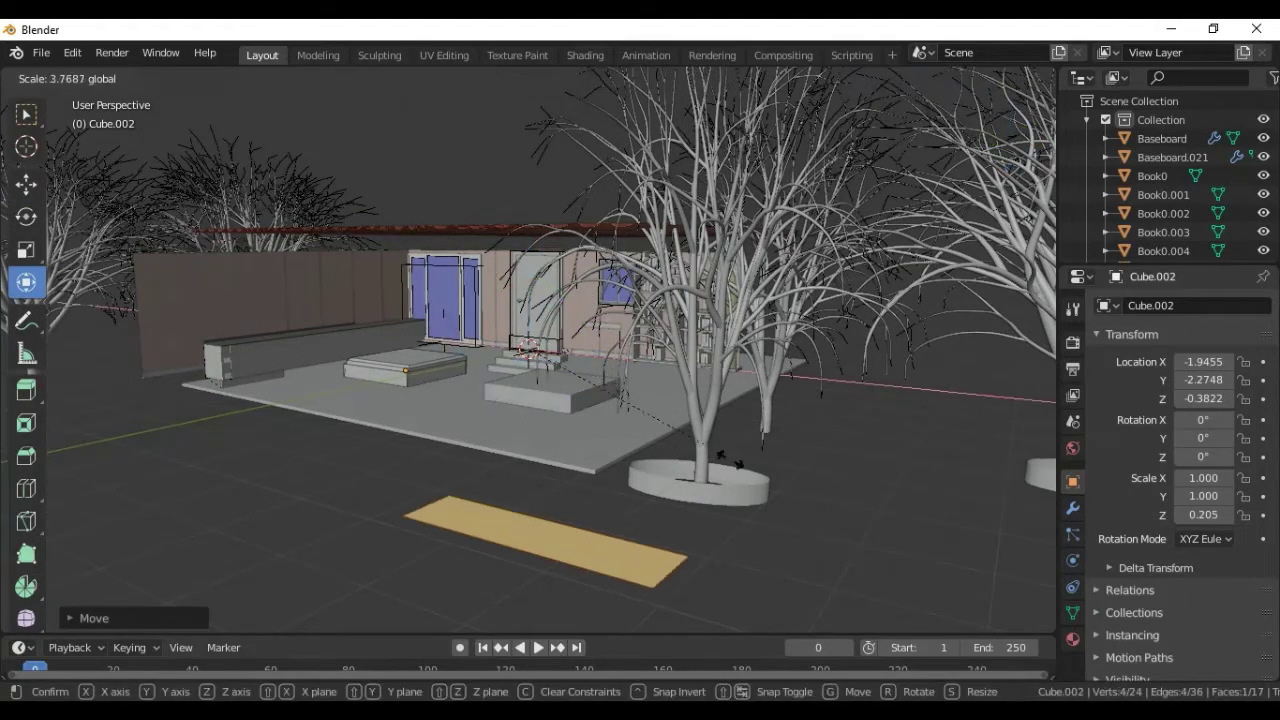
pyautogui.click(497, 323)
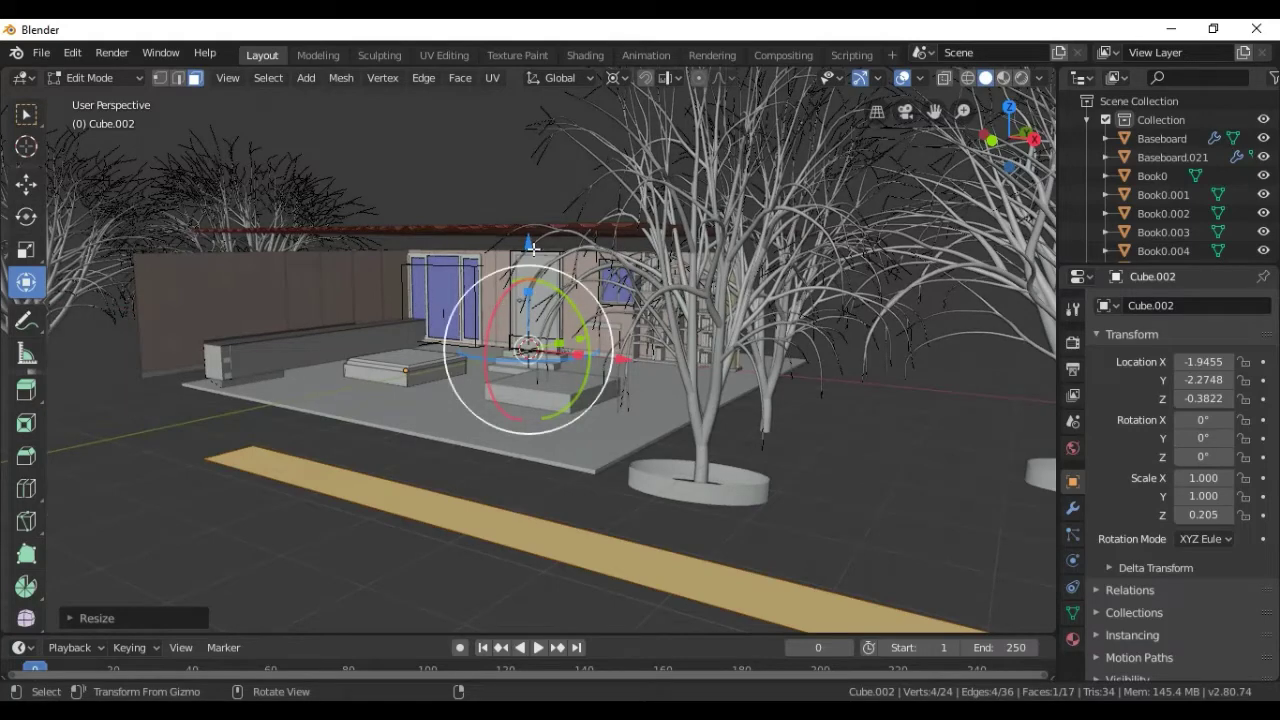
pyautogui.moveTo(531, 243)
pyautogui.mouseDown()
pyautogui.moveTo(521, 182)
pyautogui.moveTo(561, 221)
pyautogui.mouseUp()
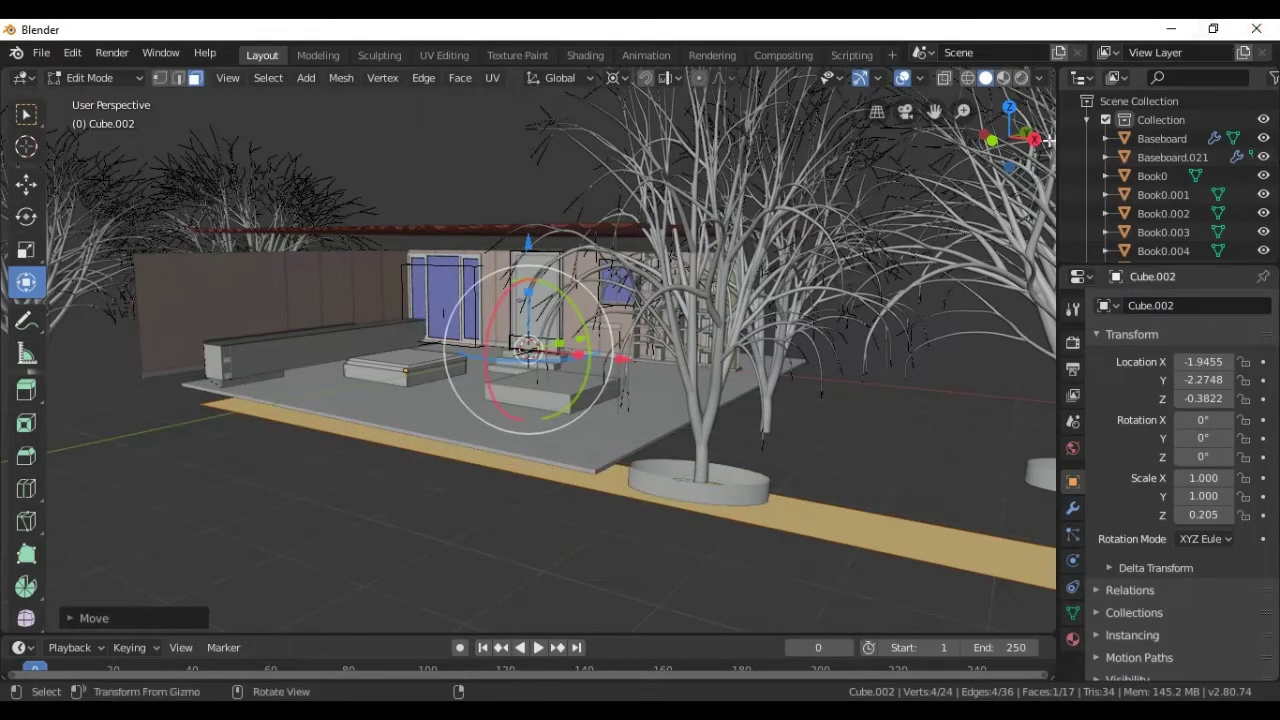
pyautogui.moveTo(1031, 145); pyautogui.dragTo(1005, 140)
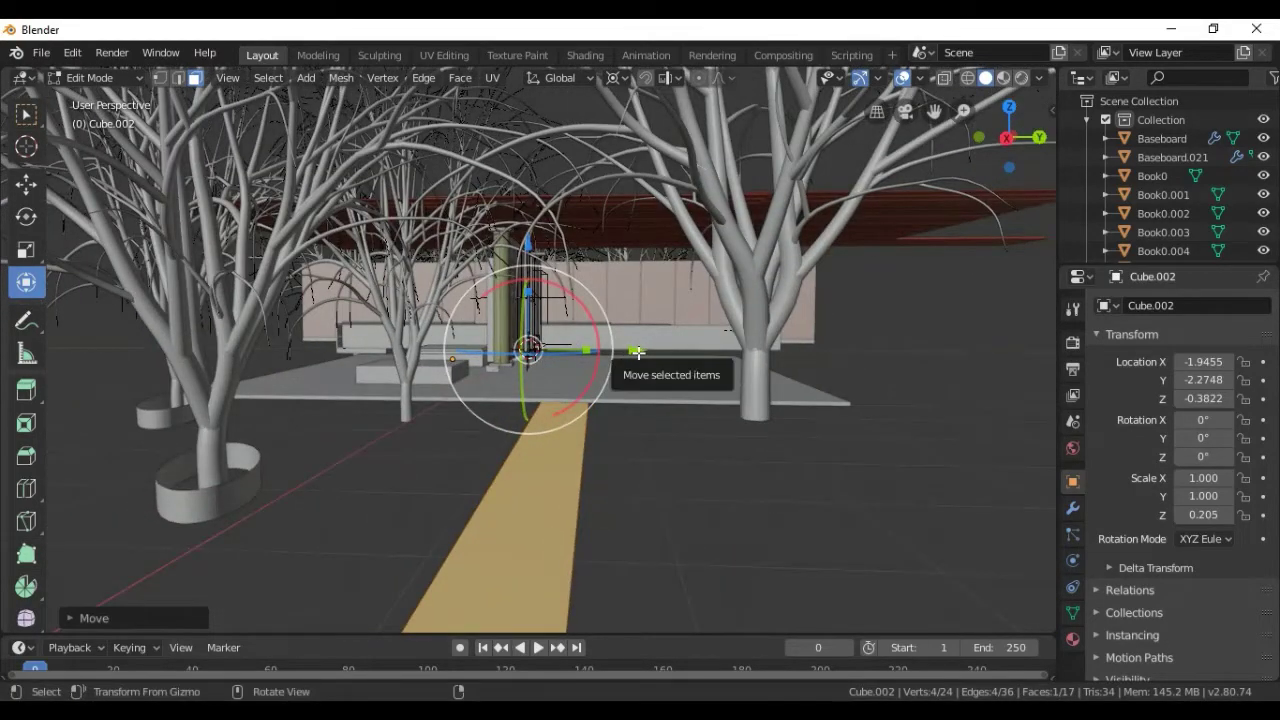
# Line the yellow path plane up with the front steps, slide it toward the centre and enlarge it.
pyautogui.moveTo(607, 357)
pyautogui.mouseDown()
pyautogui.moveTo(421, 363)
pyautogui.moveTo(55, 193)
pyautogui.mouseUp()
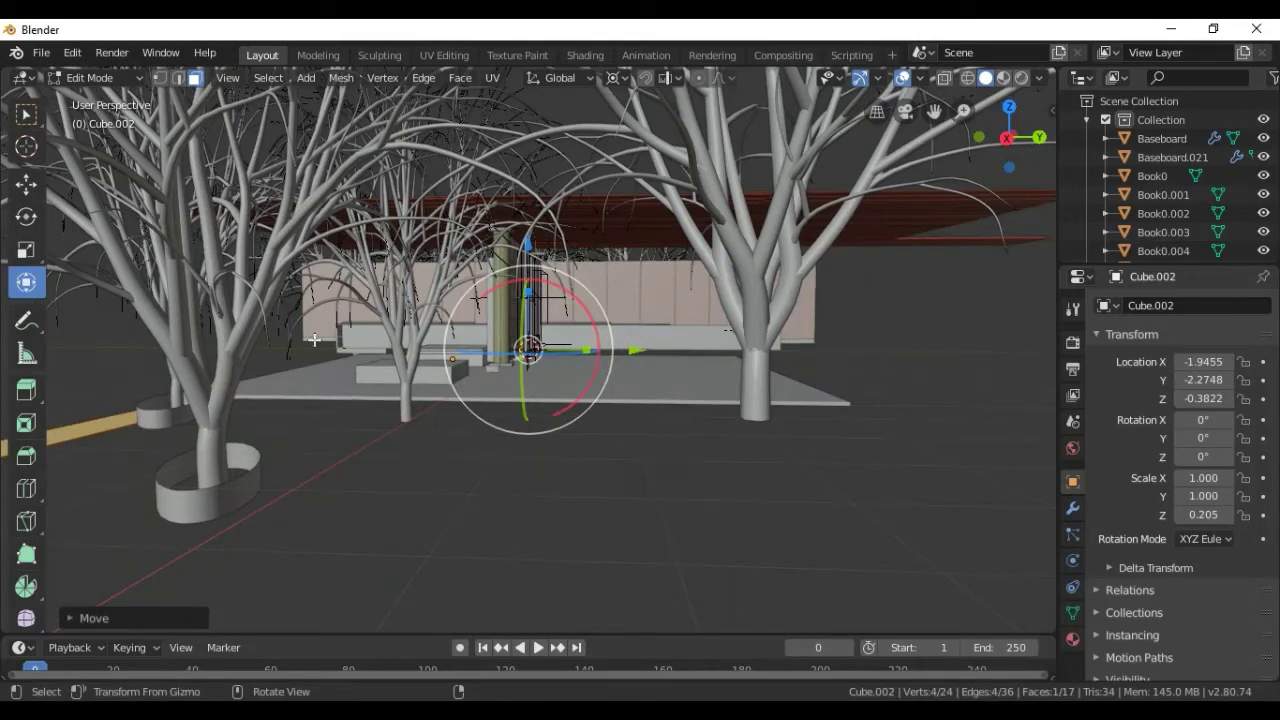
pyautogui.moveTo(982, 154)
pyautogui.mouseDown()
pyautogui.moveTo(1040, 160)
pyautogui.moveTo(1030, 150)
pyautogui.mouseUp()
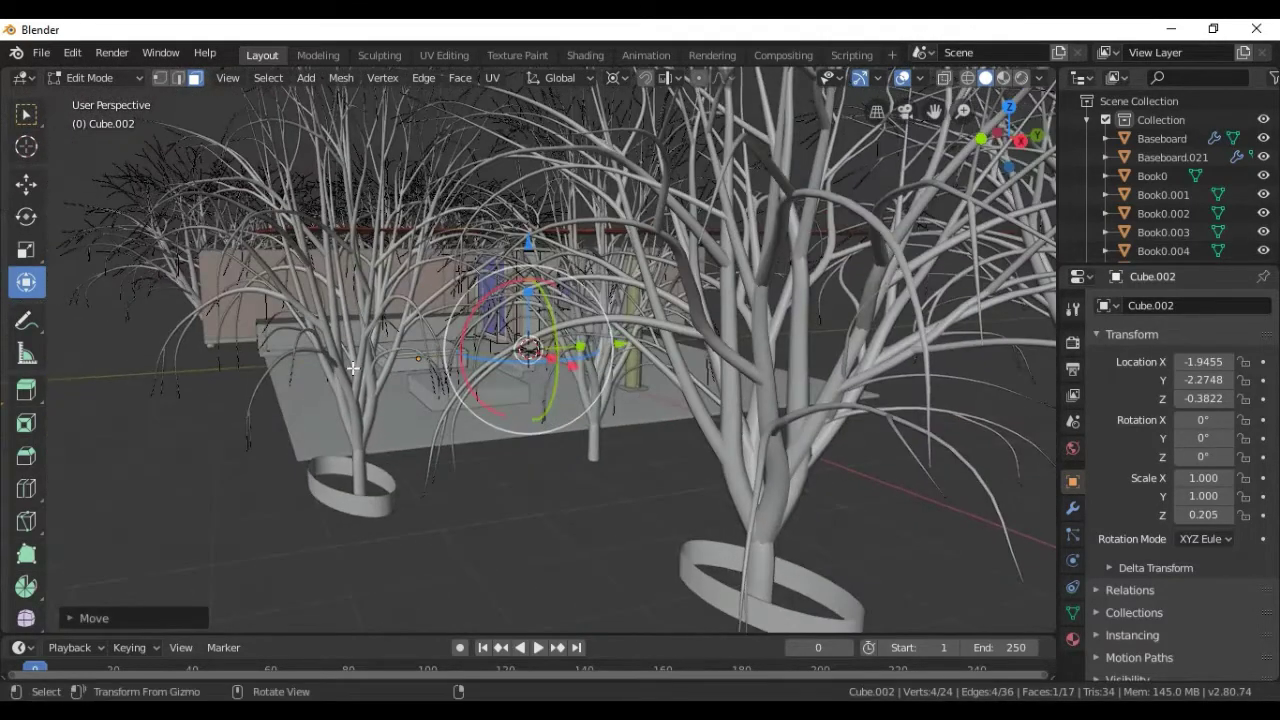
pyautogui.moveTo(700, 400); pyautogui.dragTo(353, 368, button='middle')
pyautogui.scroll(-2, 353, 368)
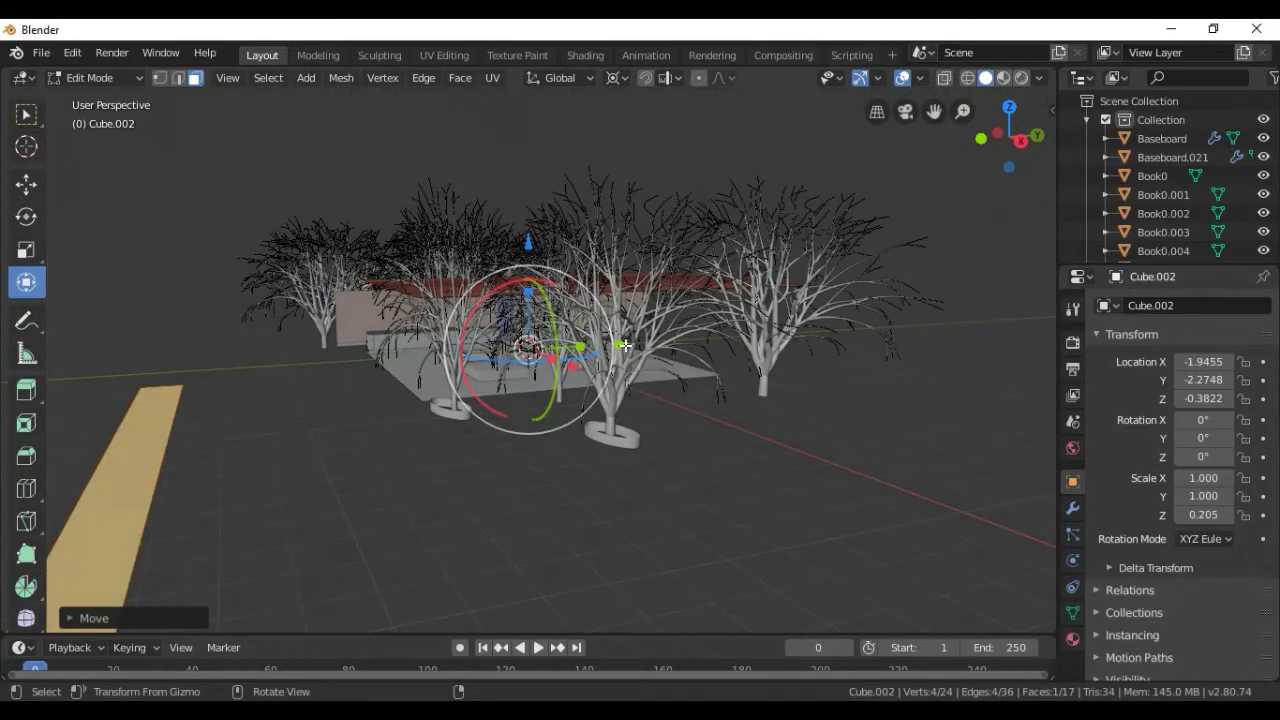
pyautogui.moveTo(625, 345); pyautogui.dragTo(797, 270)
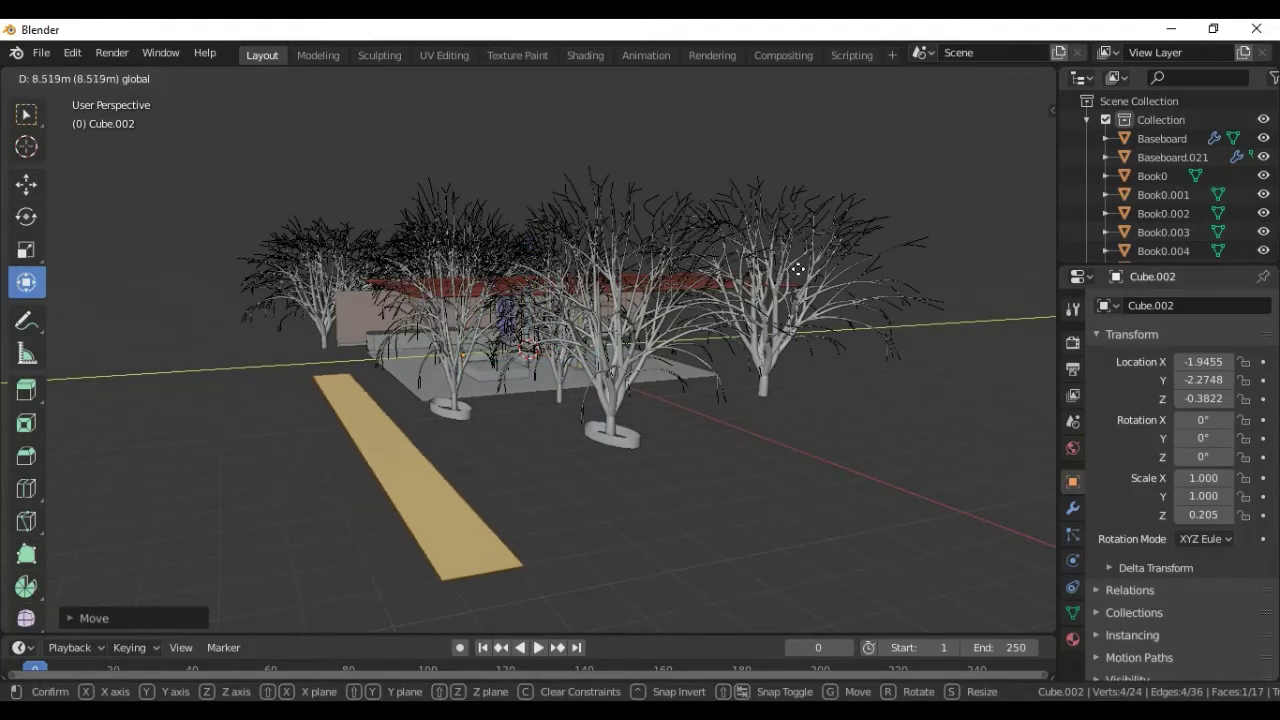
pyautogui.moveTo(797, 270); pyautogui.dragTo(824, 247)
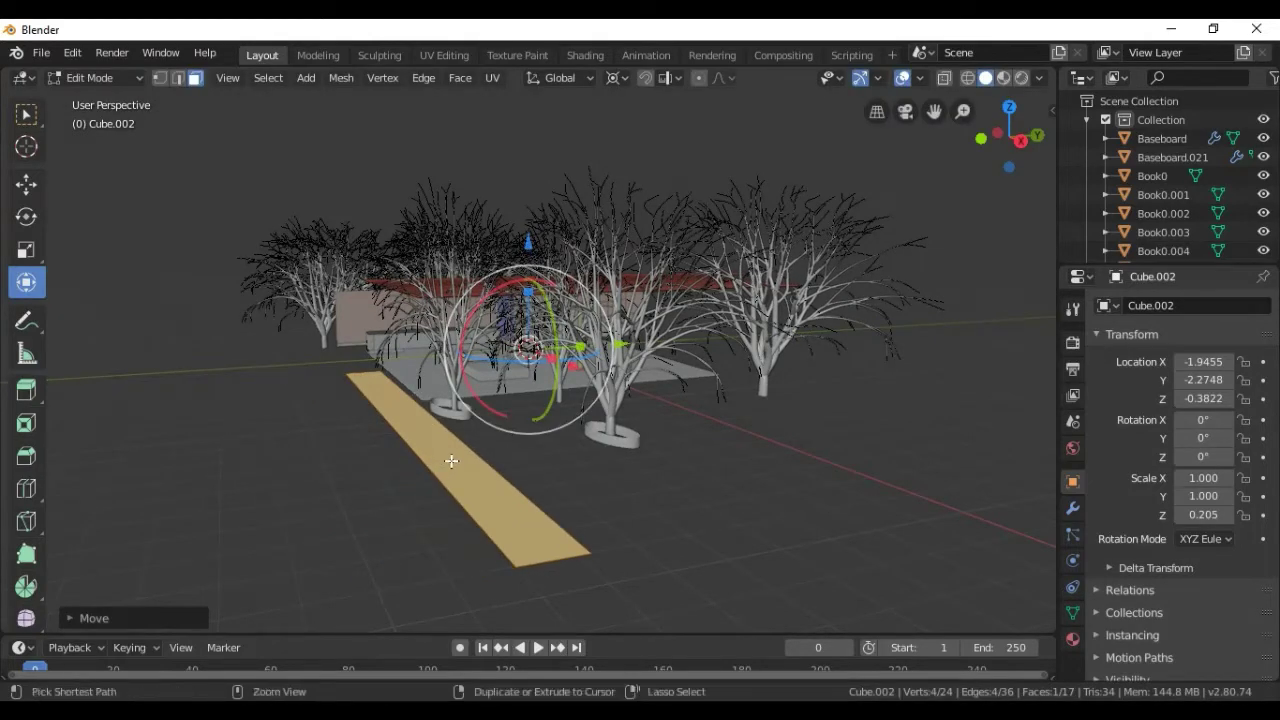
pyautogui.hotkey('ctrl', 'c')
pyautogui.hotkey('ctrl', 'v')
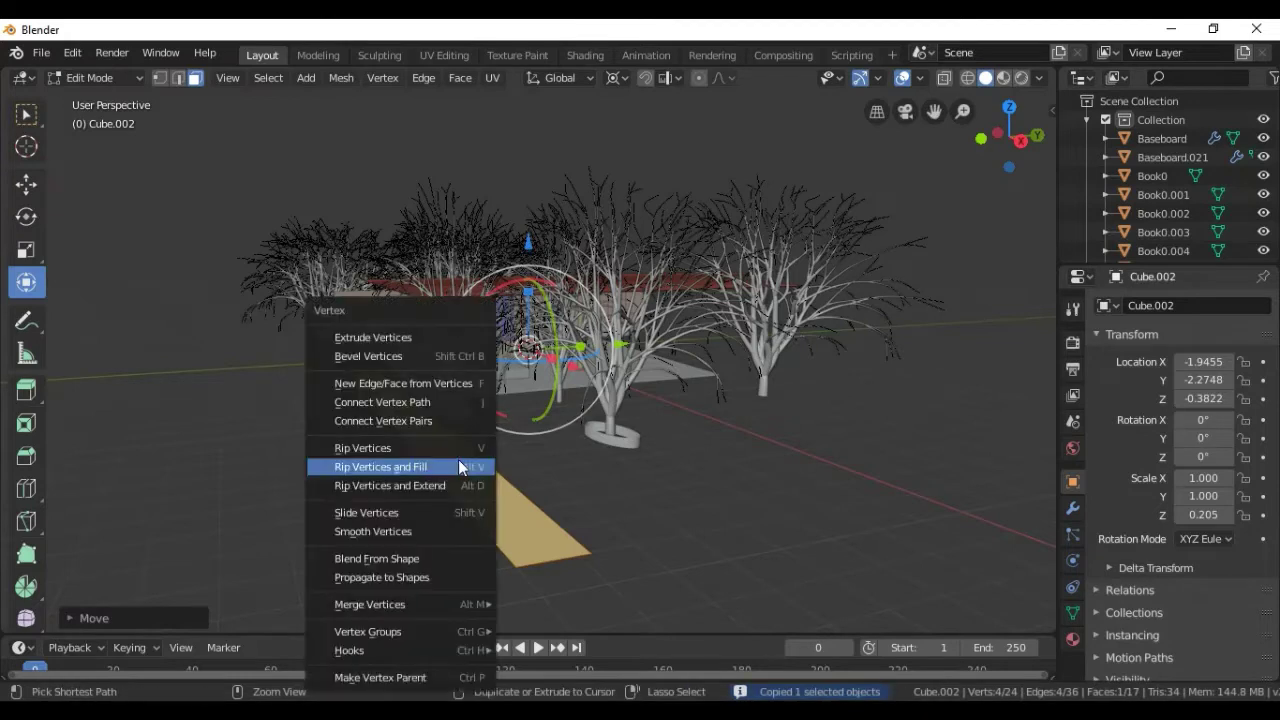
pyautogui.press('Escape')
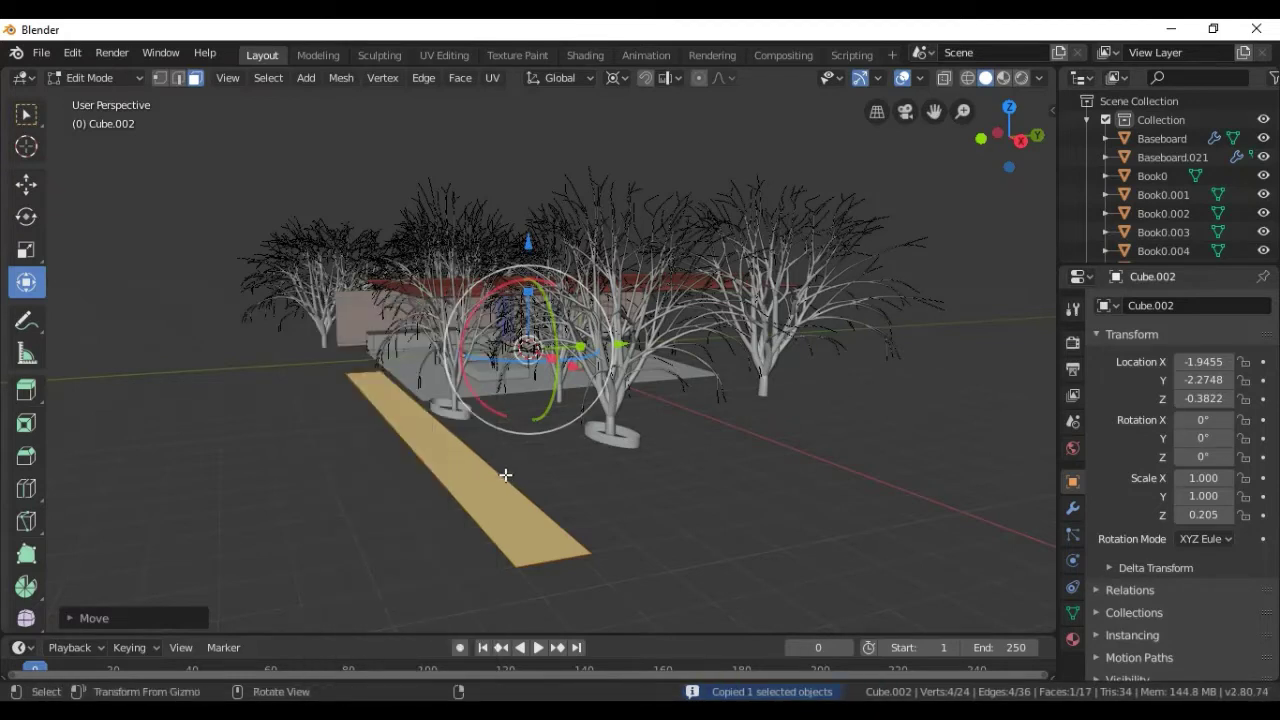
pyautogui.moveTo(609, 347)
pyautogui.mouseDown()
pyautogui.moveTo(570, 373)
pyautogui.moveTo(586, 358)
pyautogui.mouseUp()
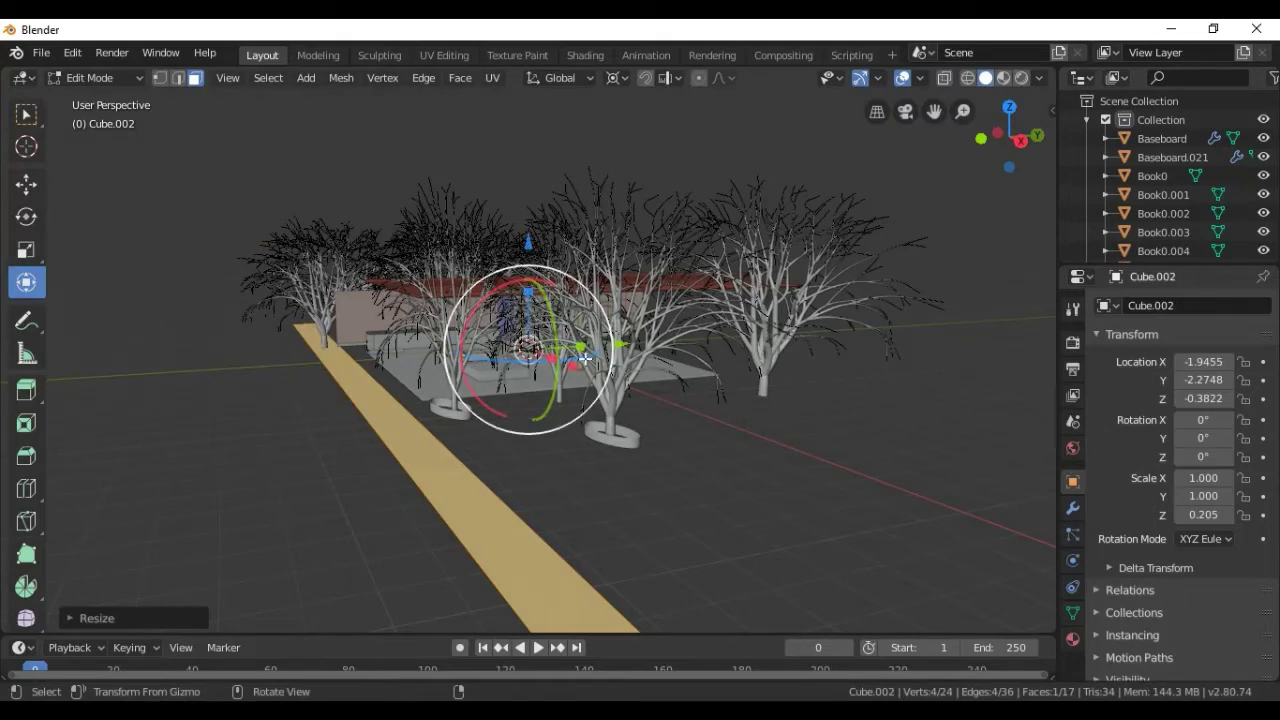
pyautogui.moveTo(580, 348)
pyautogui.mouseDown()
pyautogui.moveTo(610, 341)
pyautogui.moveTo(555, 360)
pyautogui.mouseUp()
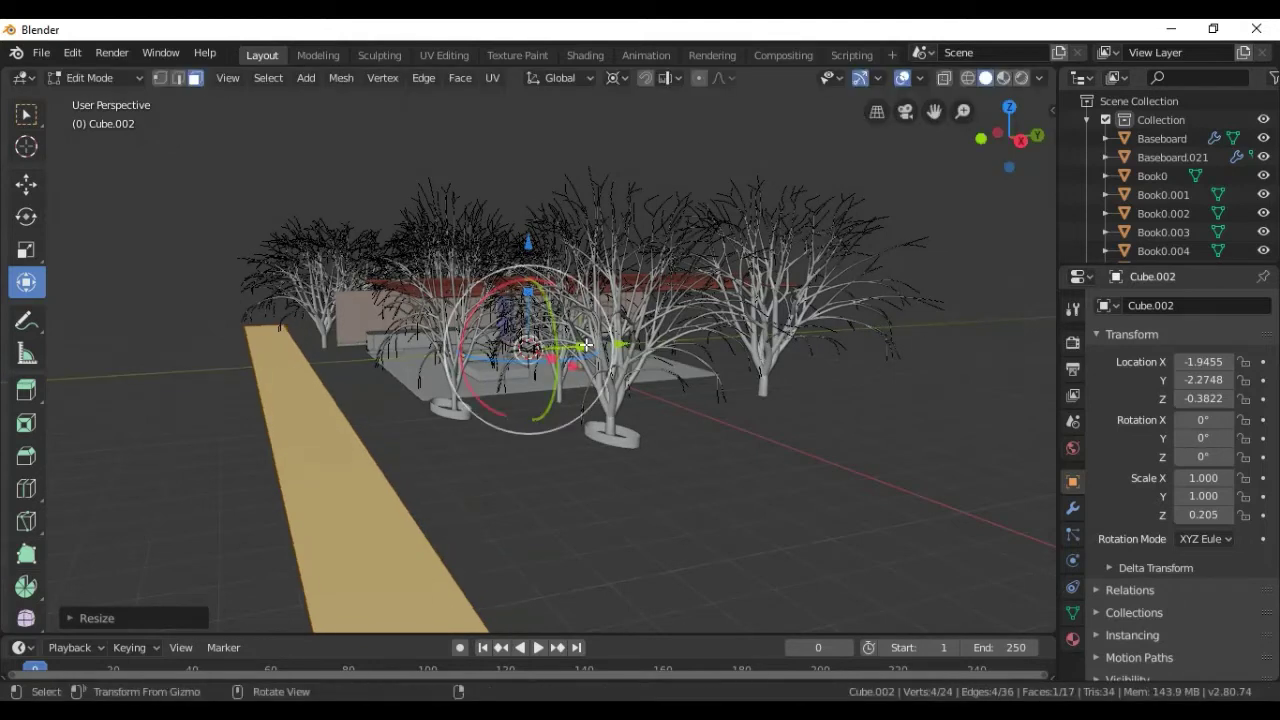
# Stretch and rescale the path face into a long thin strip across the front yard.
pyautogui.click(322, 436)
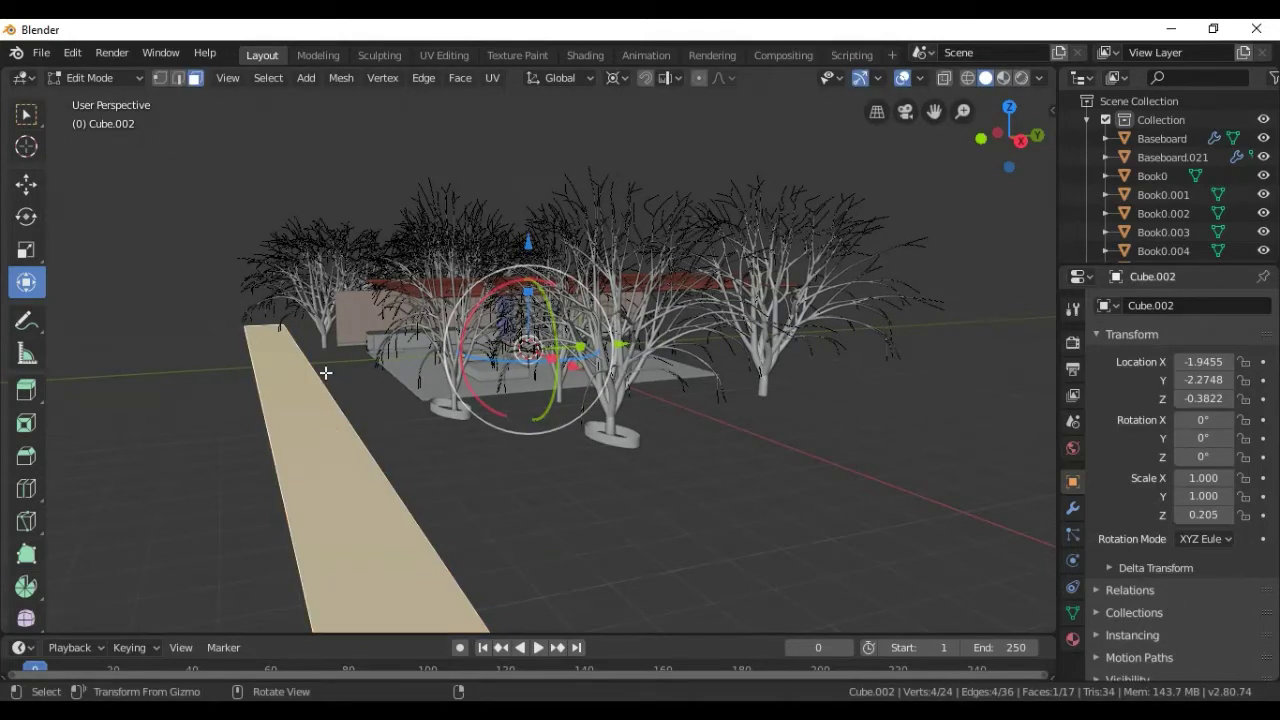
pyautogui.moveTo(587, 347)
pyautogui.mouseDown()
pyautogui.moveTo(612, 372)
pyautogui.moveTo(548, 380)
pyautogui.mouseUp()
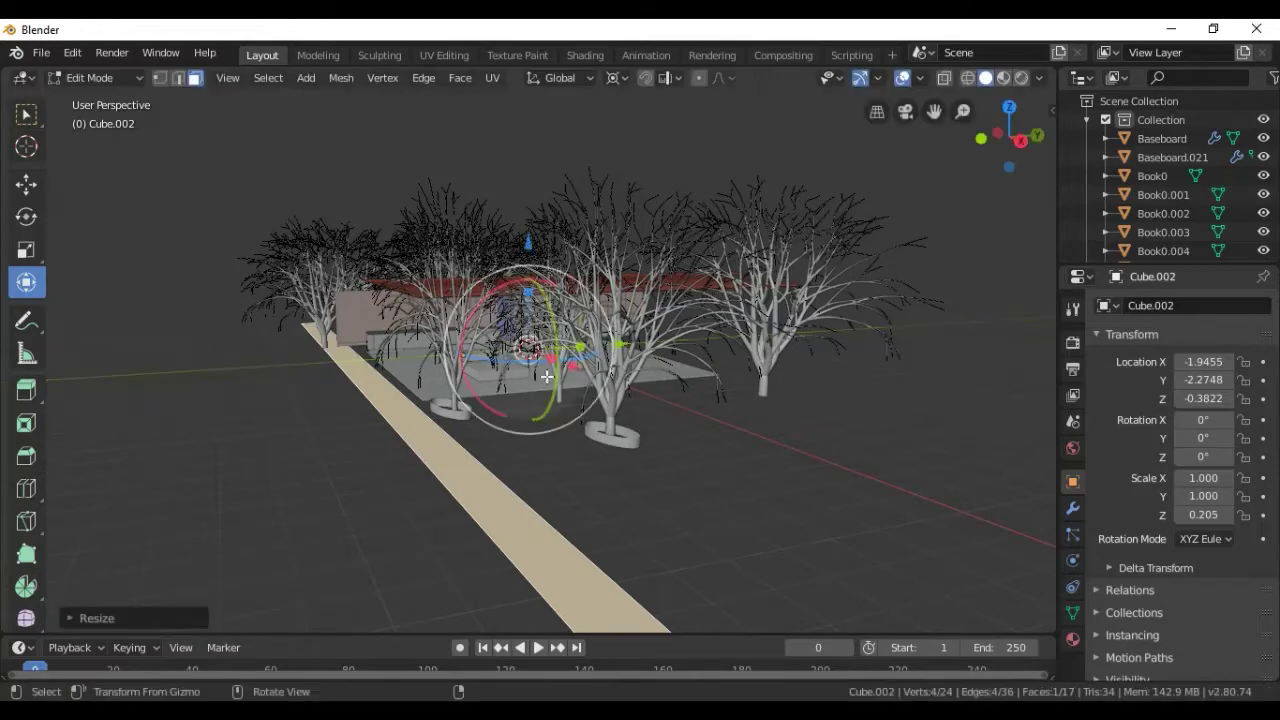
pyautogui.moveTo(1021, 141); pyautogui.dragTo(1025, 143)
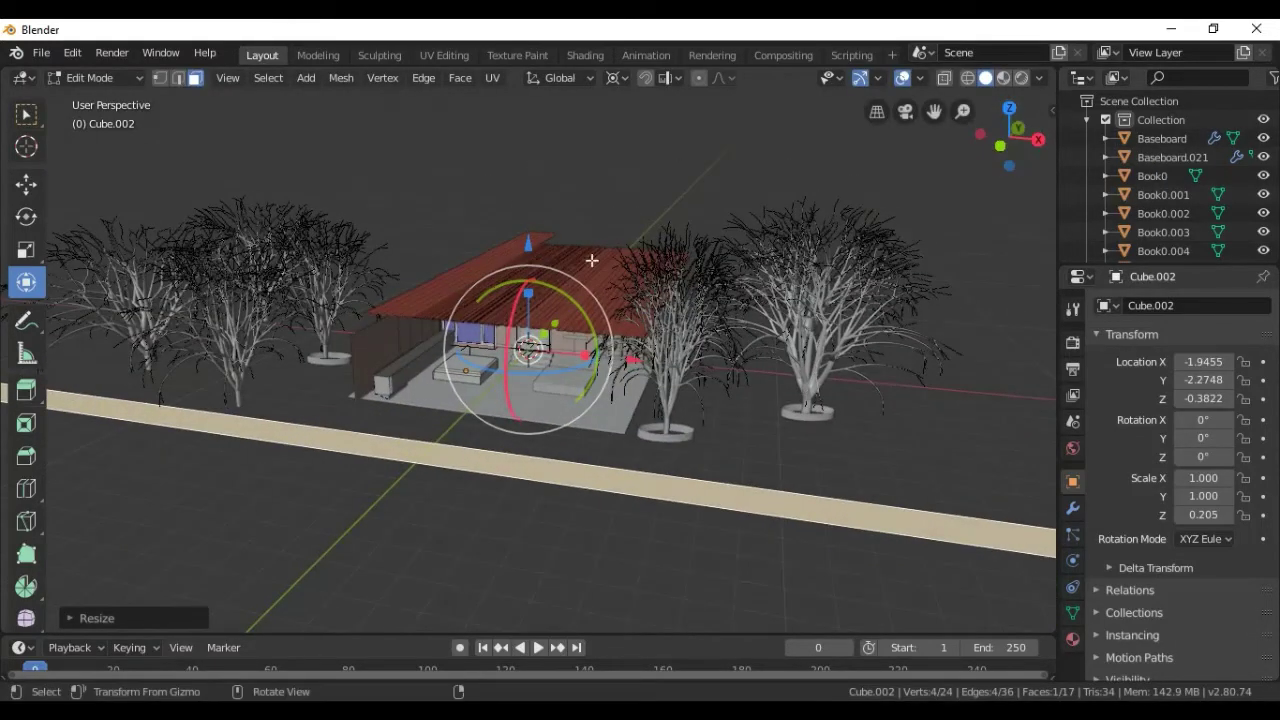
pyautogui.moveTo(531, 246)
pyautogui.mouseDown()
pyautogui.moveTo(523, 191)
pyautogui.moveTo(522, 206)
pyautogui.mouseUp()
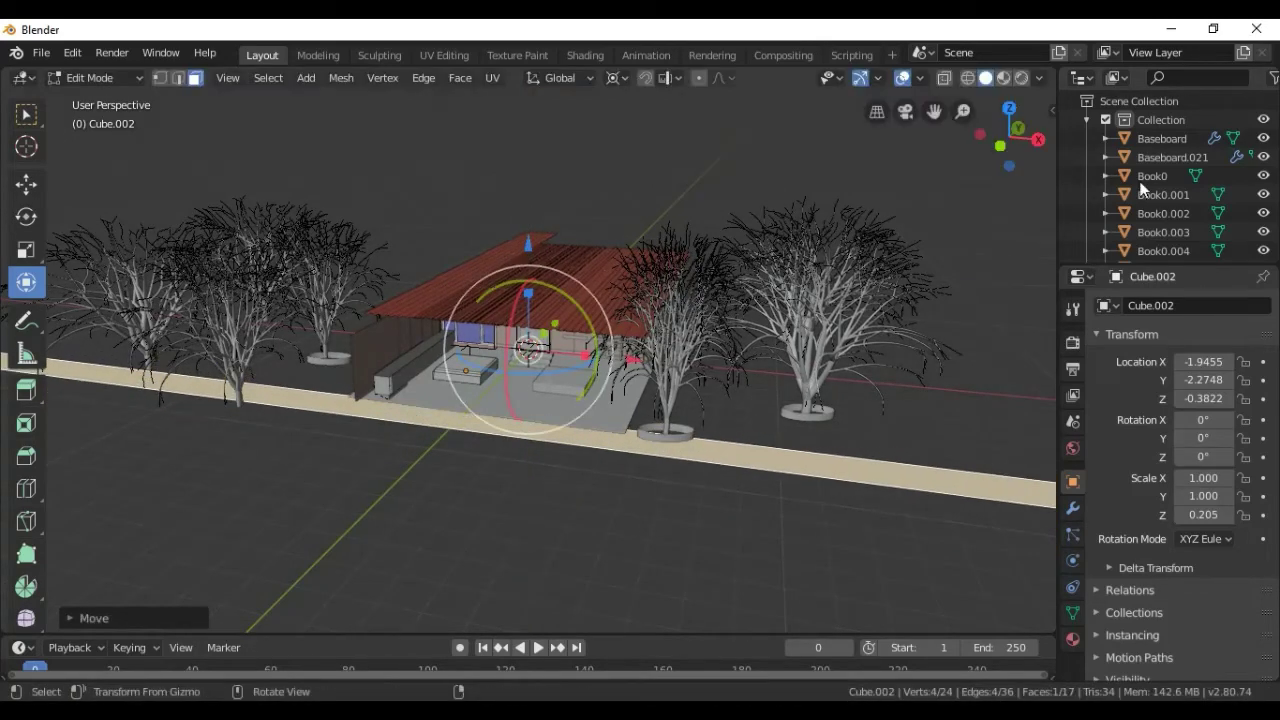
pyautogui.moveTo(1038, 139); pyautogui.dragTo(888, 252)
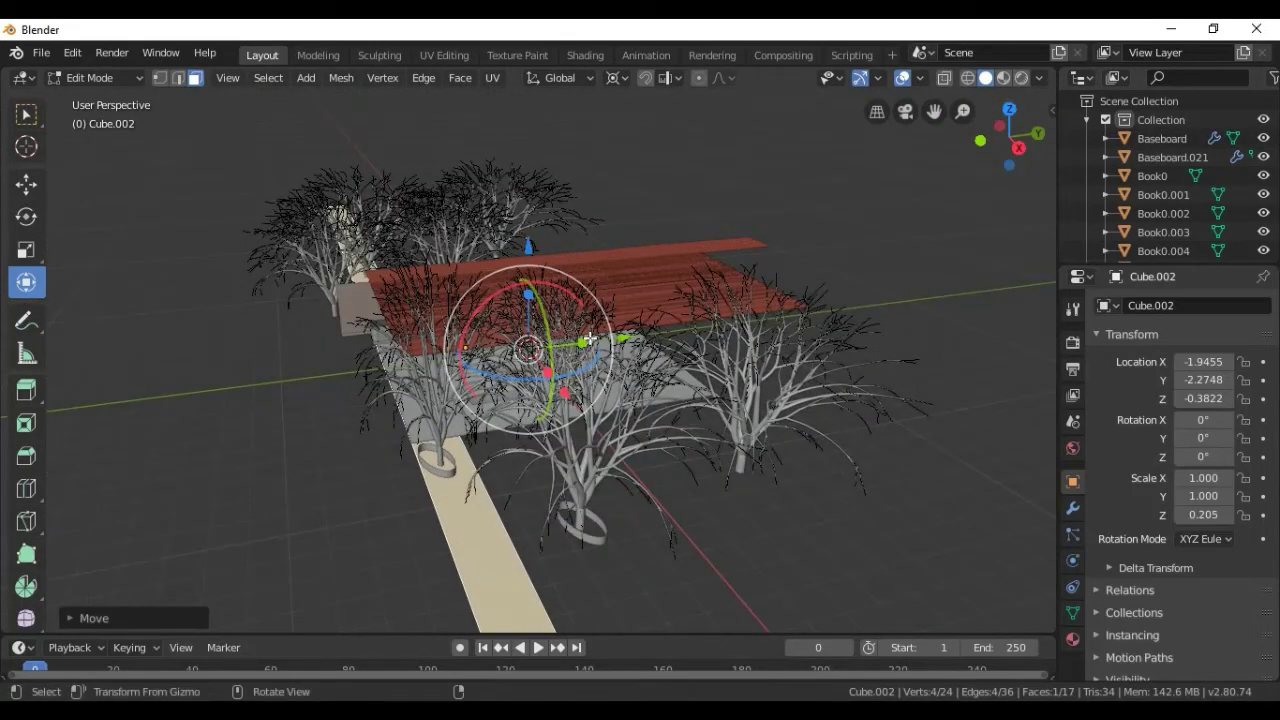
pyautogui.press('s')
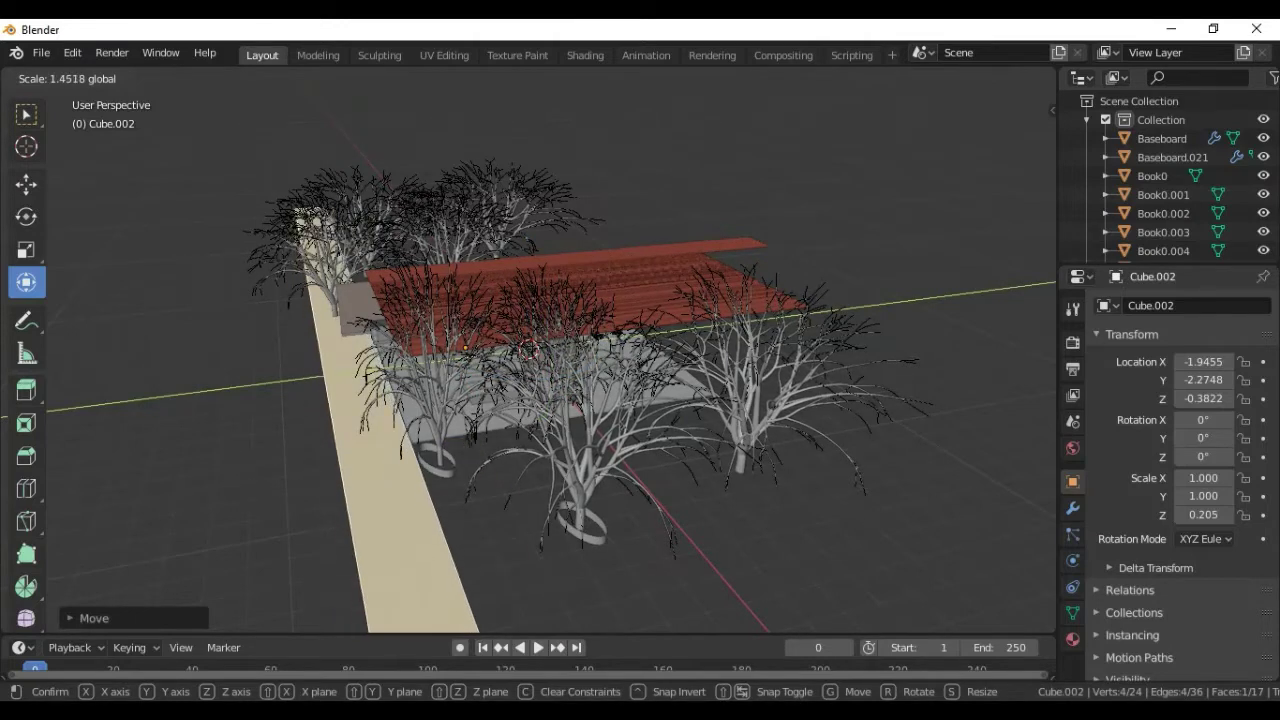
pyautogui.click(555, 237)
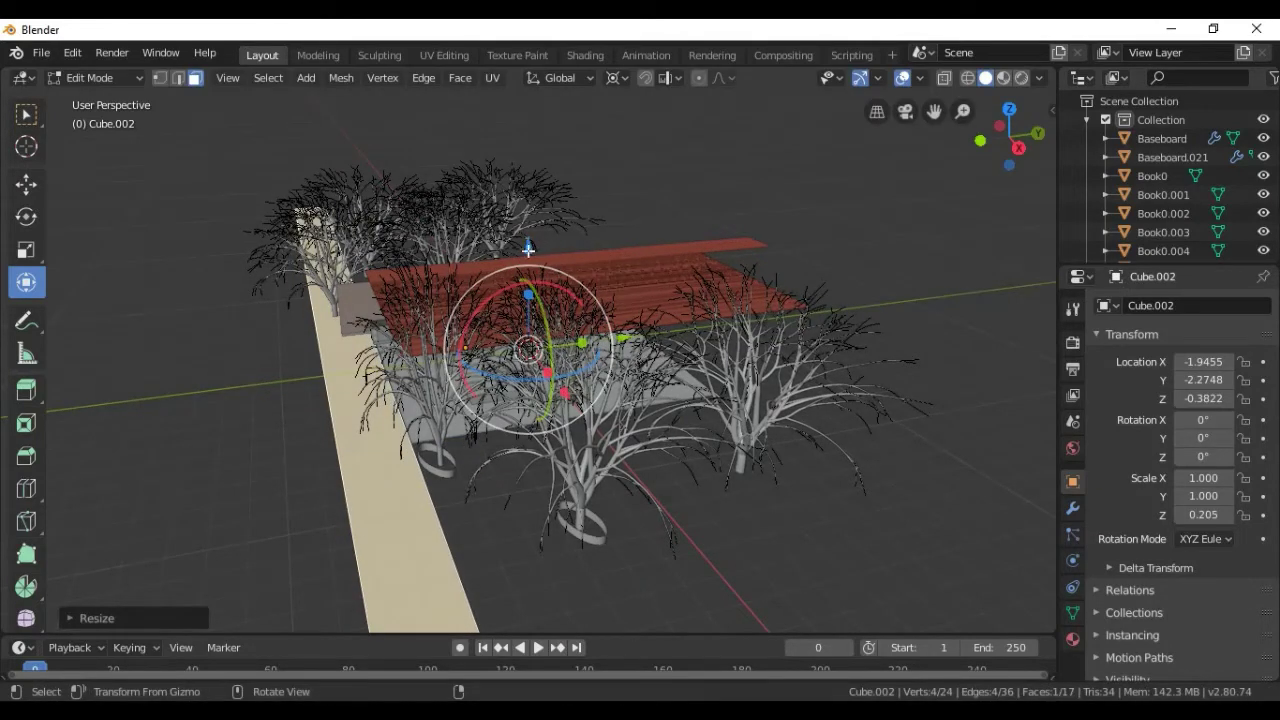
pyautogui.moveTo(527, 249); pyautogui.dragTo(539, 236)
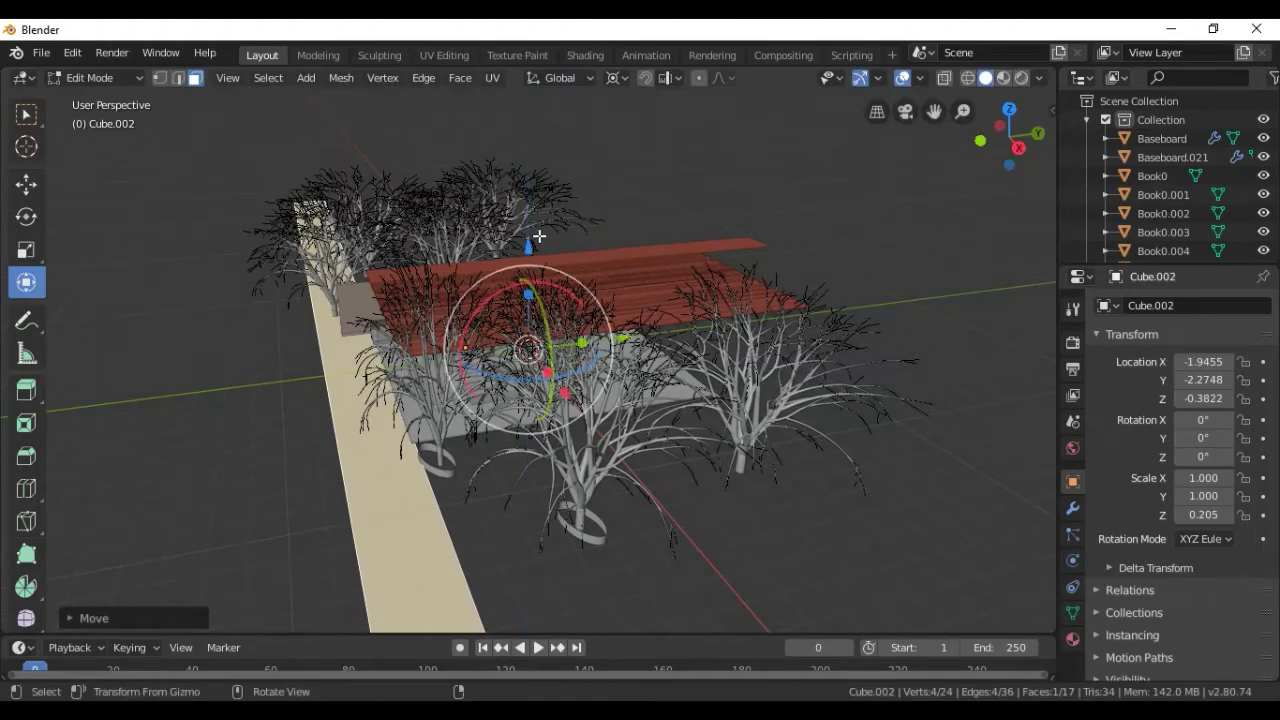
pyautogui.moveTo(1010, 140)
pyautogui.mouseDown()
pyautogui.moveTo(1050, 128)
pyautogui.moveTo(823, 211)
pyautogui.mouseUp()
pyautogui.moveTo(529, 242); pyautogui.dragTo(533, 237)
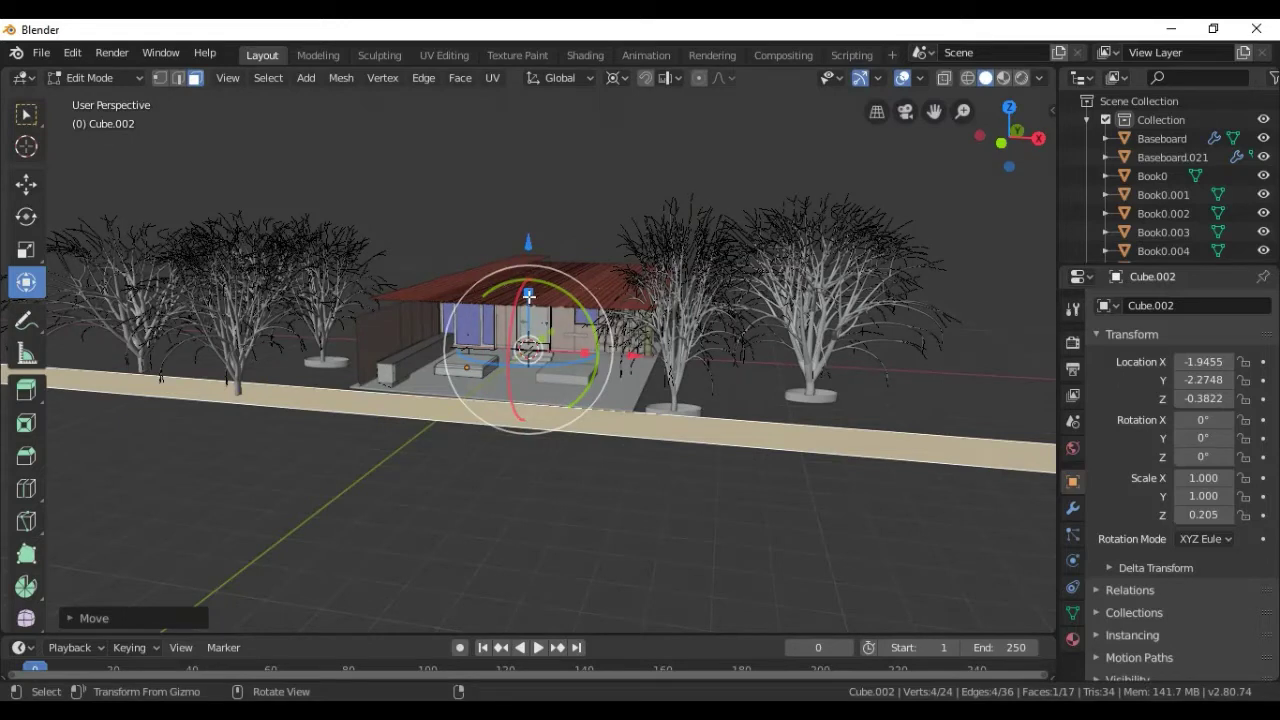
pyautogui.moveTo(524, 292)
pyautogui.mouseDown()
pyautogui.moveTo(539, 252)
pyautogui.moveTo(527, 235)
pyautogui.mouseUp()
pyautogui.scroll(2, 410, 461)
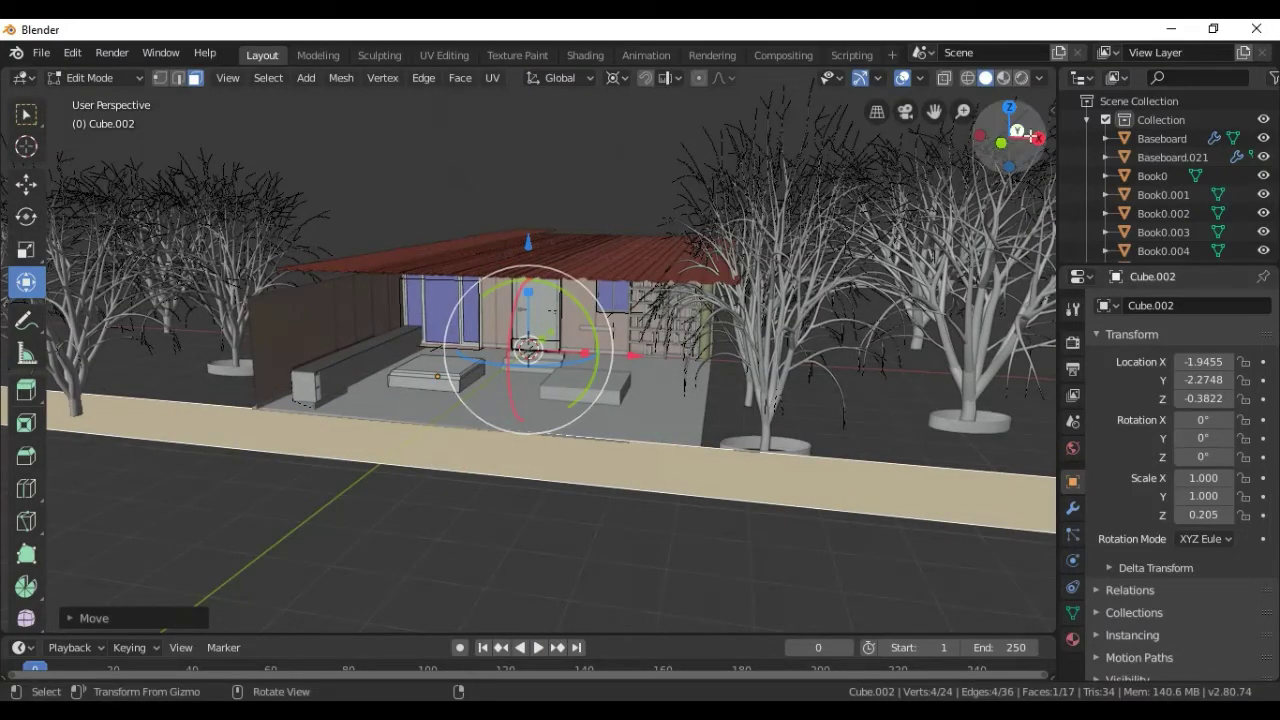
pyautogui.moveTo(993, 157)
pyautogui.mouseDown()
pyautogui.moveTo(1020, 145)
pyautogui.moveTo(1012, 130)
pyautogui.mouseUp()
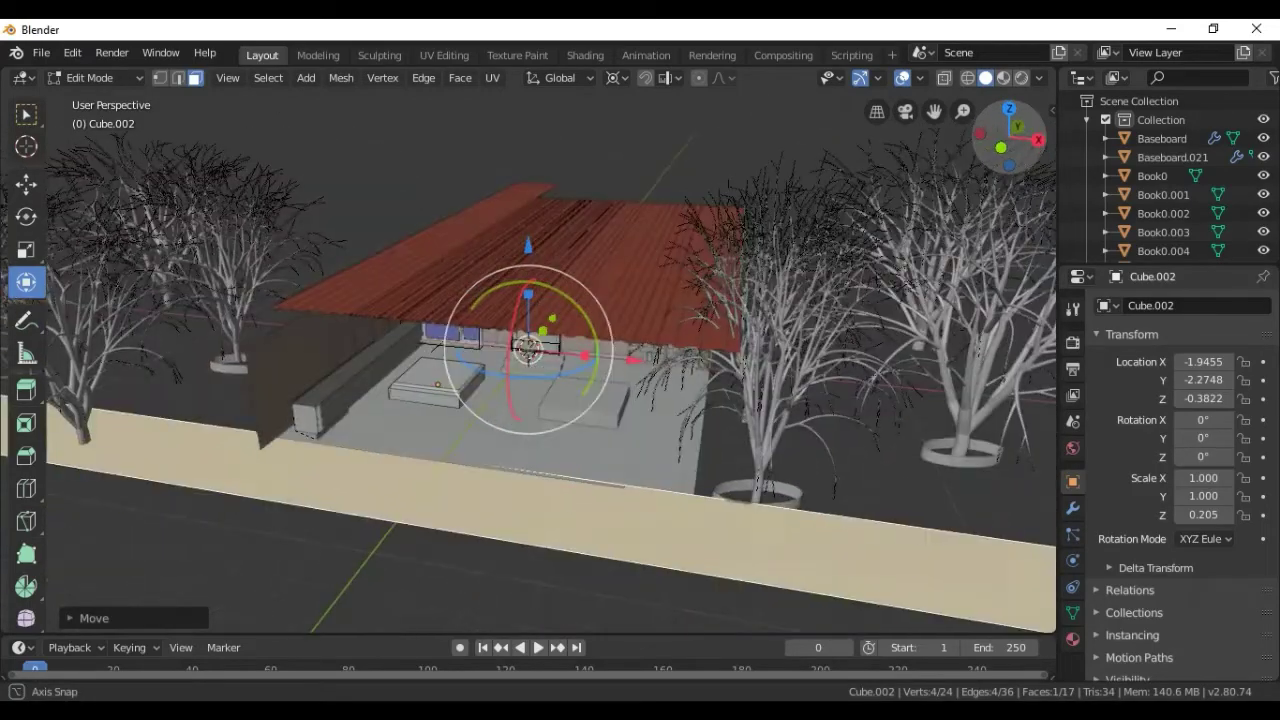
pyautogui.moveTo(550, 450); pyautogui.dragTo(380, 435, button='middle')
pyautogui.moveTo(900, 290); pyautogui.dragTo(857, 290, button='middle')
pyautogui.scroll(2, 857, 290)
pyautogui.scroll(2, 798, 335)
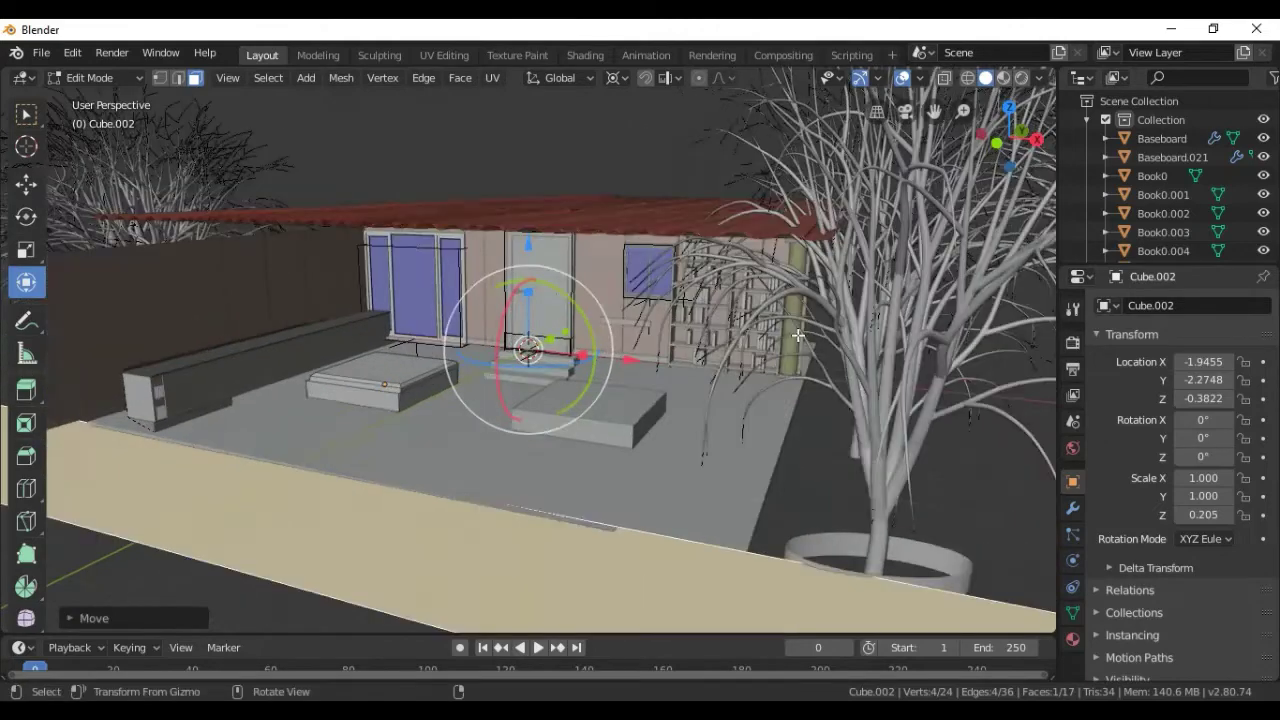
pyautogui.moveTo(683, 298); pyautogui.dragTo(563, 296, button='middle')
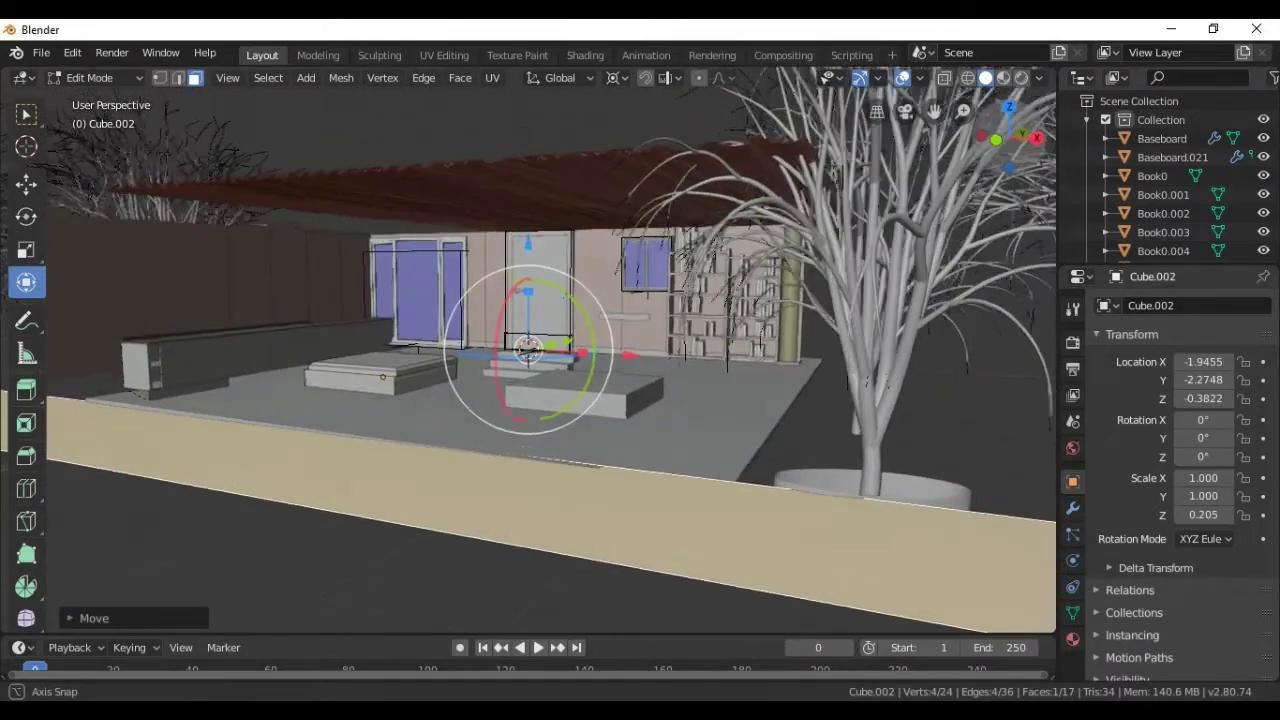
pyautogui.moveTo(1034, 150); pyautogui.dragTo(1010, 152)
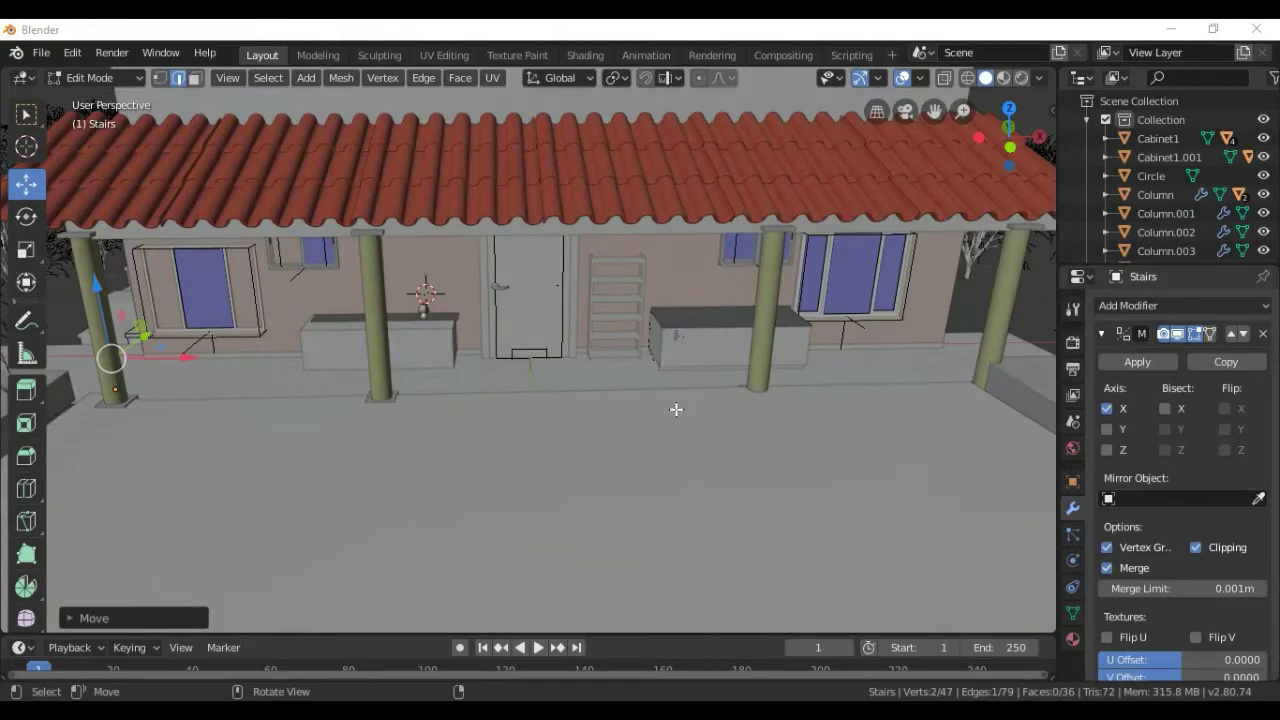
# Orbit and fly the view in close to the red porch roof and the Stairs mesh.
pyautogui.moveTo(1038, 136)
pyautogui.mouseDown()
pyautogui.moveTo(1008, 138)
pyautogui.moveTo(966, 194)
pyautogui.mouseUp()
pyautogui.scroll(2, 863, 251)
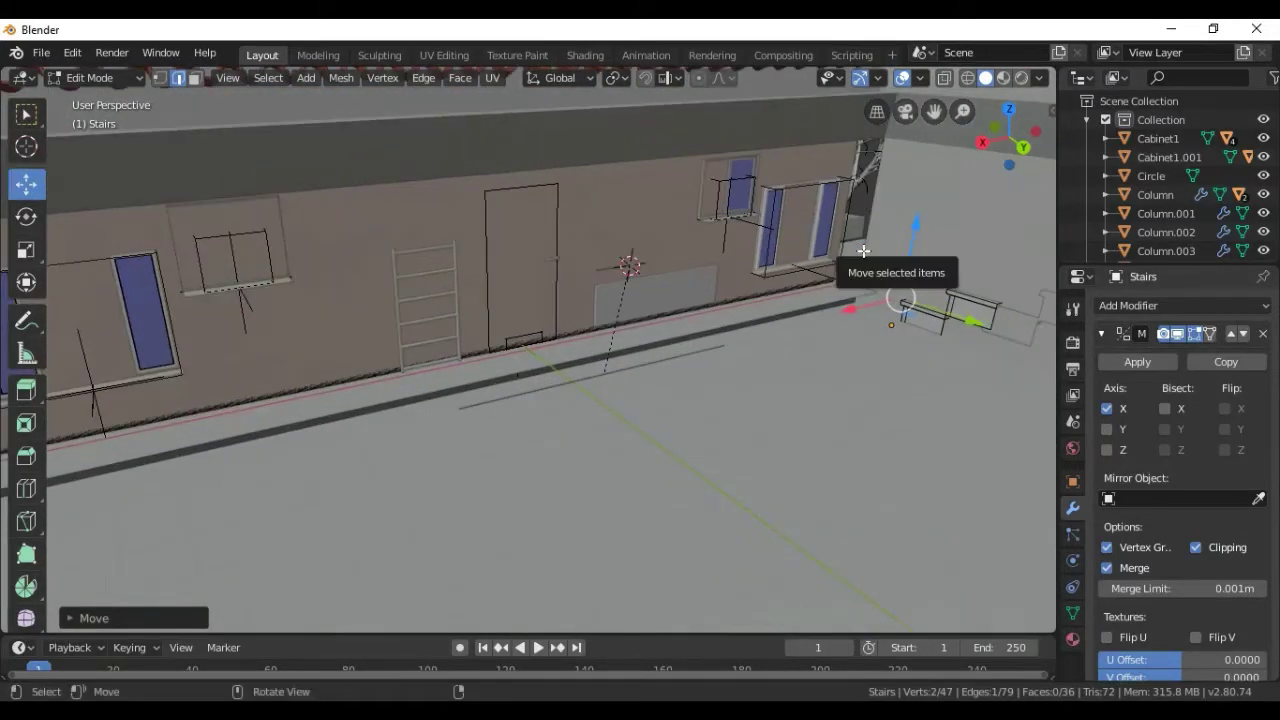
pyautogui.moveTo(1000, 135)
pyautogui.mouseDown()
pyautogui.moveTo(975, 142)
pyautogui.moveTo(935, 272)
pyautogui.mouseUp()
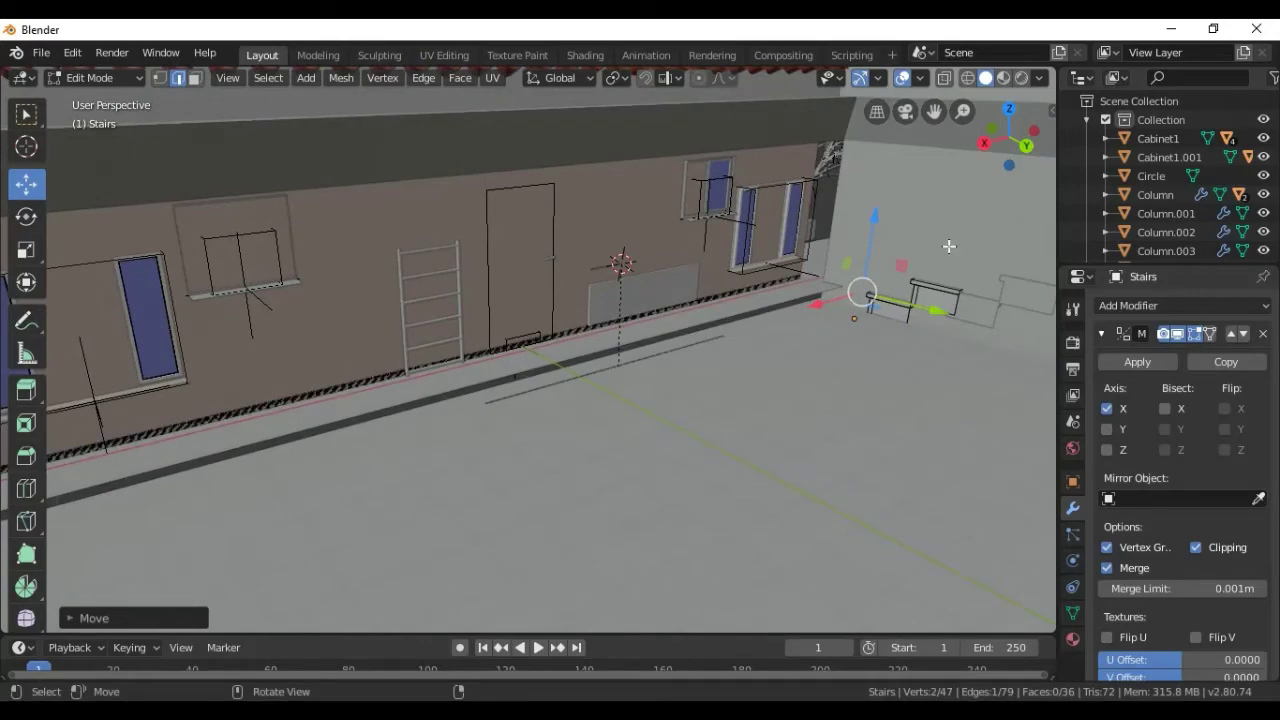
pyautogui.moveTo(984, 142)
pyautogui.mouseDown()
pyautogui.moveTo(950, 108)
pyautogui.moveTo(1024, 108)
pyautogui.mouseUp()
pyautogui.press('w')
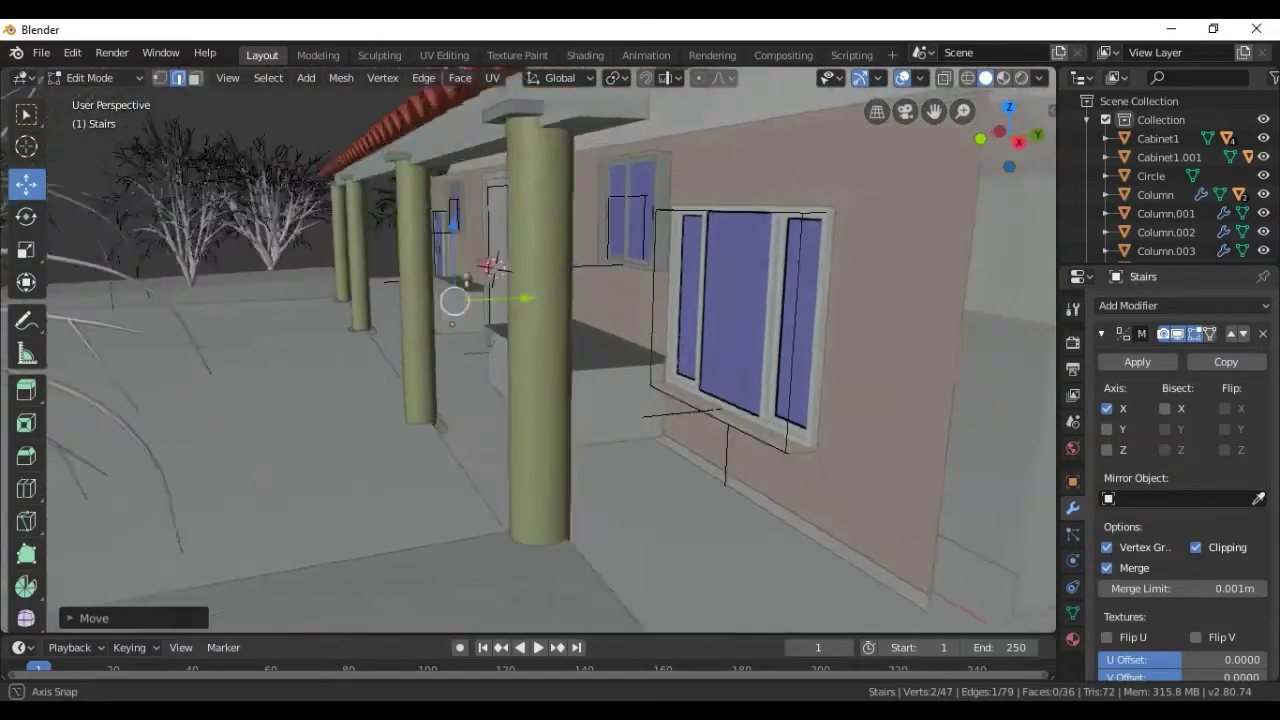
pyautogui.press('w')
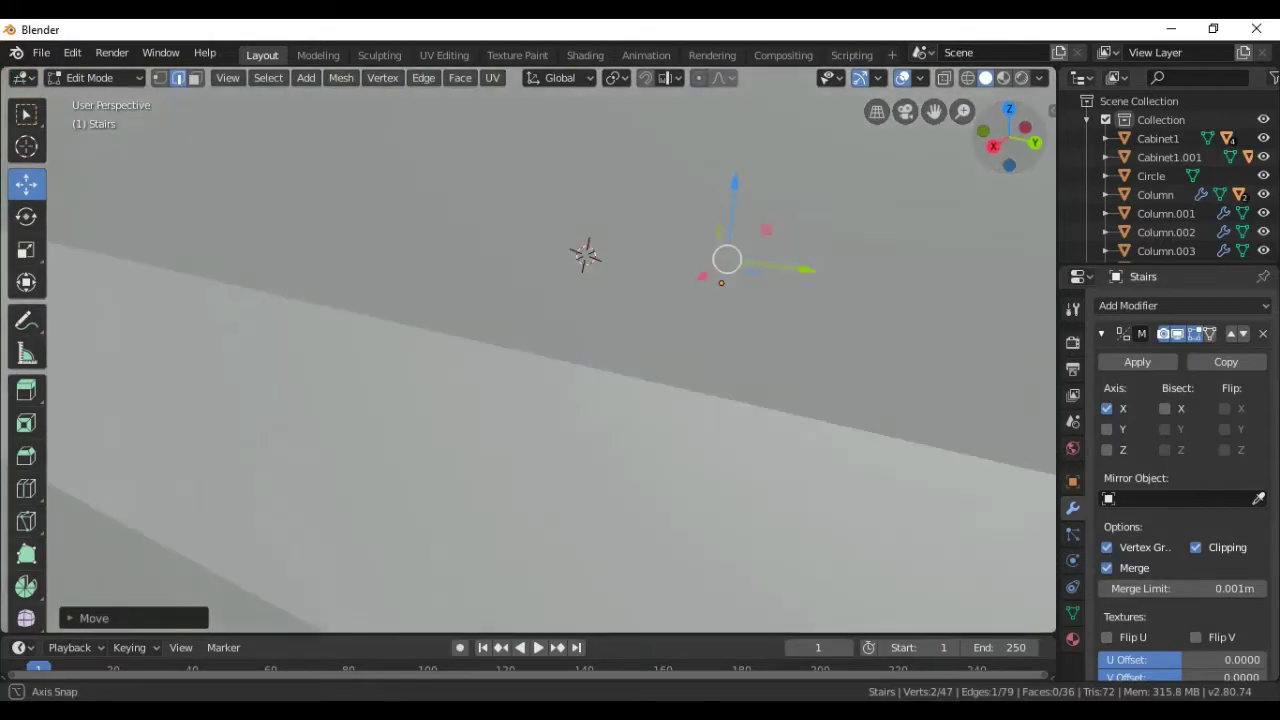
pyautogui.press('s')
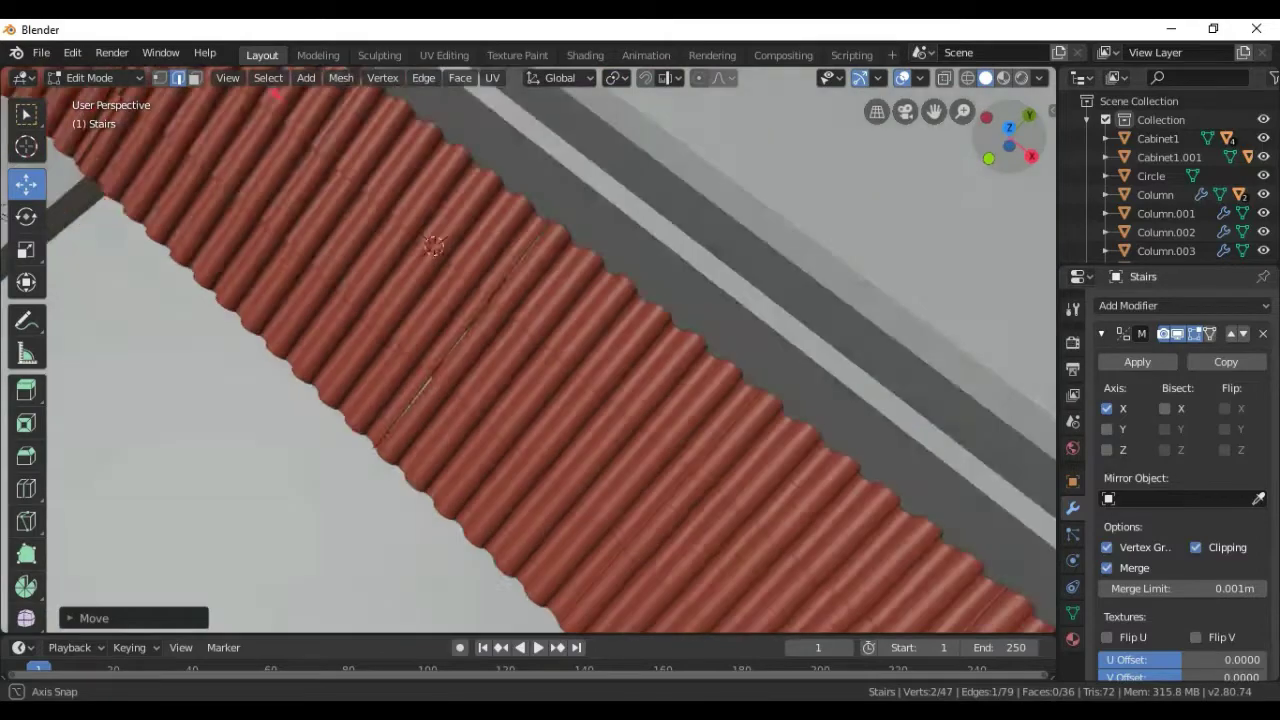
pyautogui.click(974, 136)
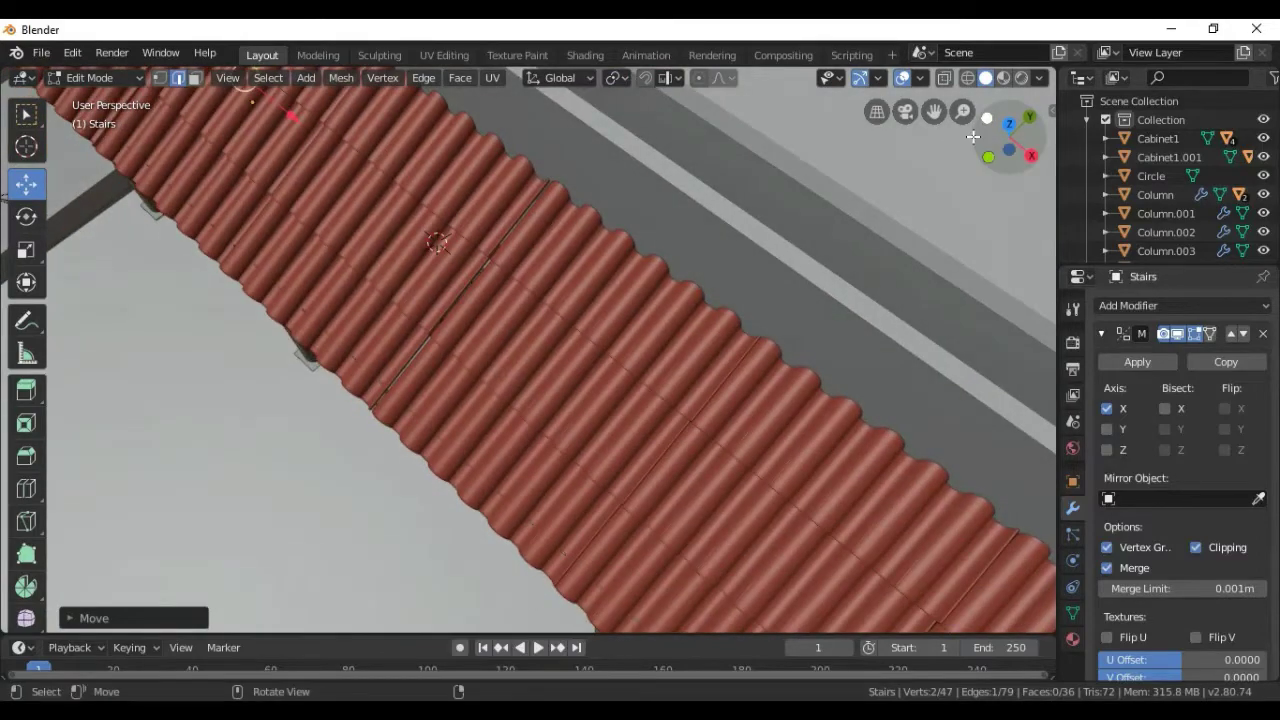
pyautogui.scroll(-10, 835, 261)
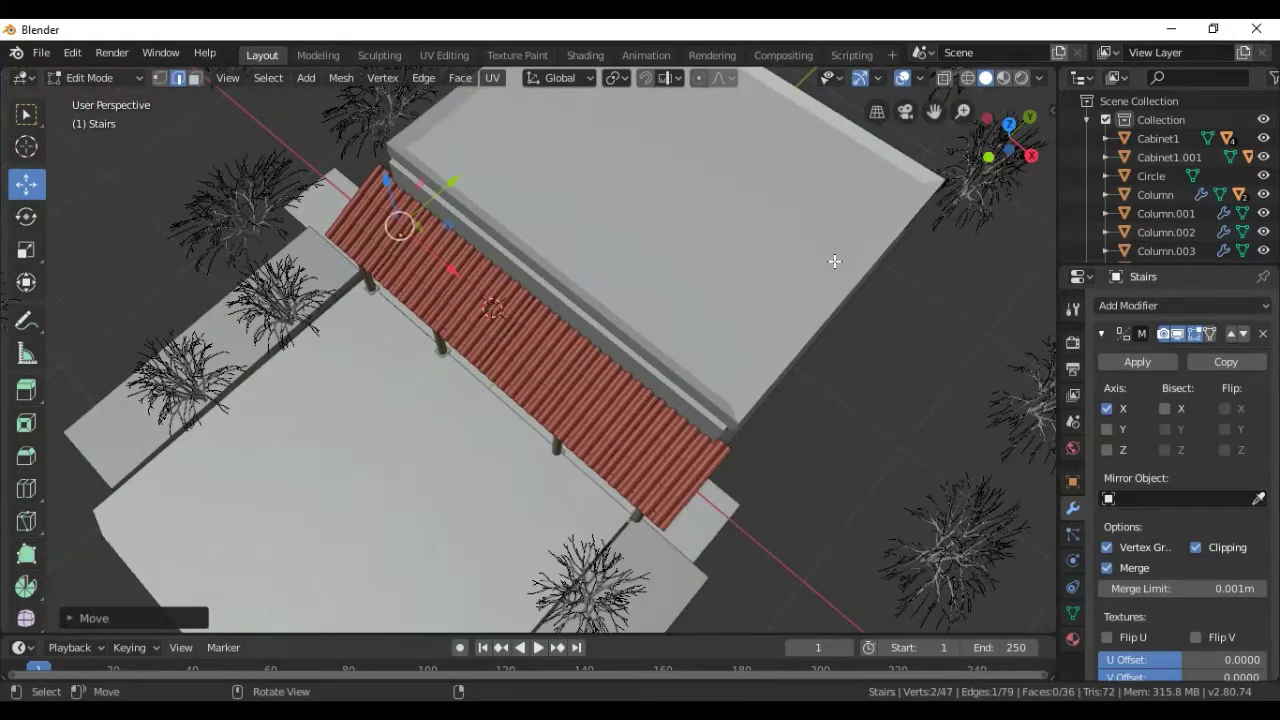
pyautogui.scroll(-3, 835, 261)
pyautogui.scroll(-2, 835, 261)
pyautogui.scroll(-2, 835, 261)
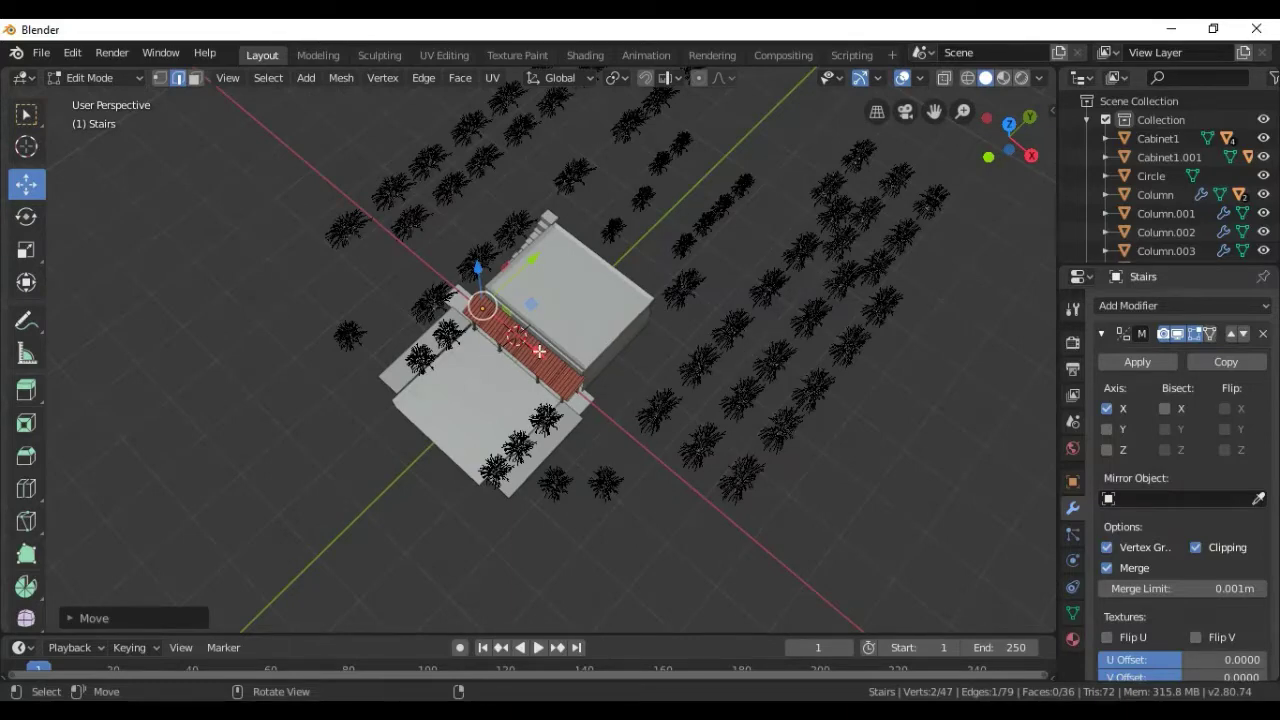
# Shift the selected Stairs vertices slightly along the X axis.
pyautogui.moveTo(539, 351); pyautogui.dragTo(549, 352)
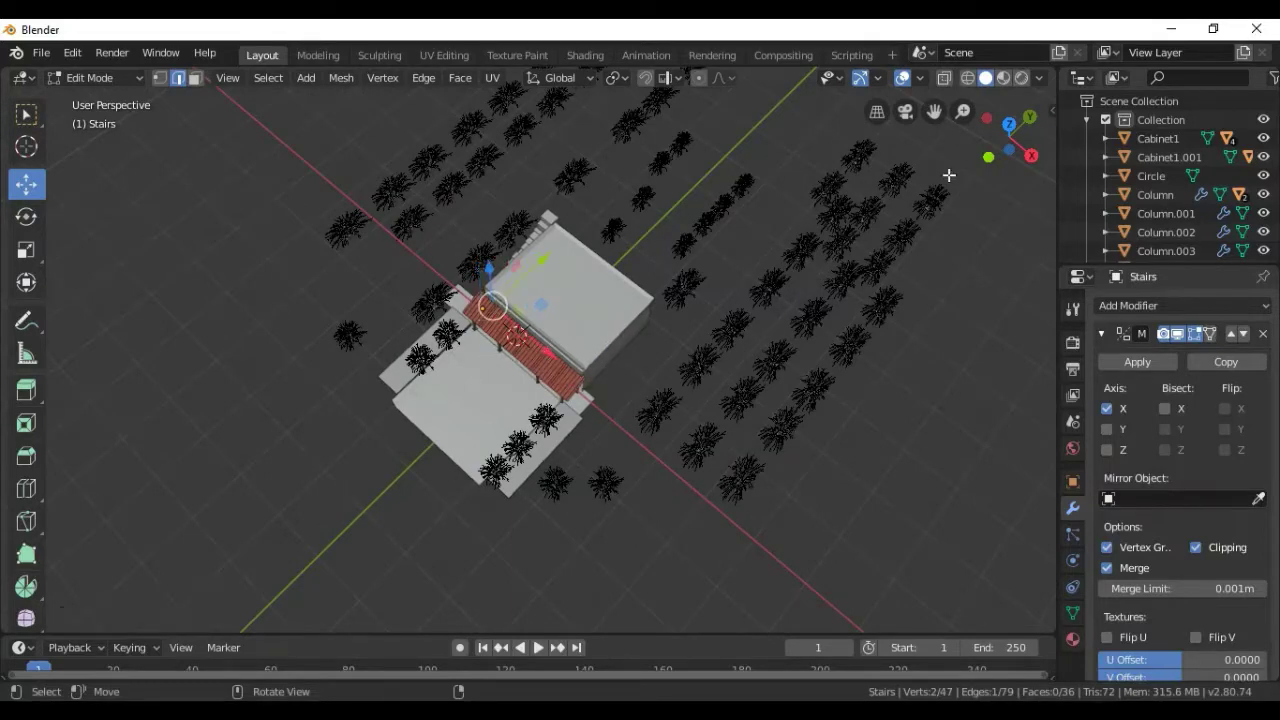
pyautogui.moveTo(1008, 135)
pyautogui.mouseDown()
pyautogui.moveTo(990, 190)
pyautogui.moveTo(1005, 150)
pyautogui.mouseUp()
pyautogui.scroll(1, 654, 408)
pyautogui.scroll(3, 660, 404)
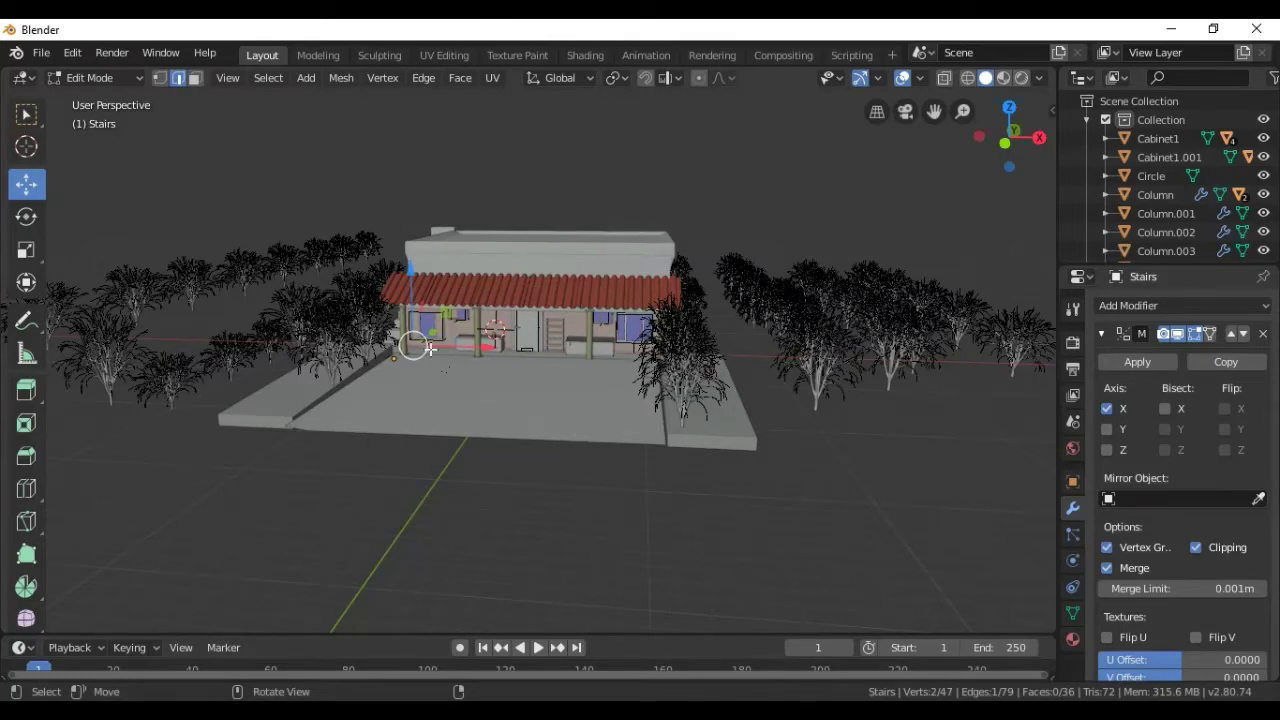
# Zoom in and out on the house to inspect the finished stairs and porch.
pyautogui.scroll(2, 258, 510)
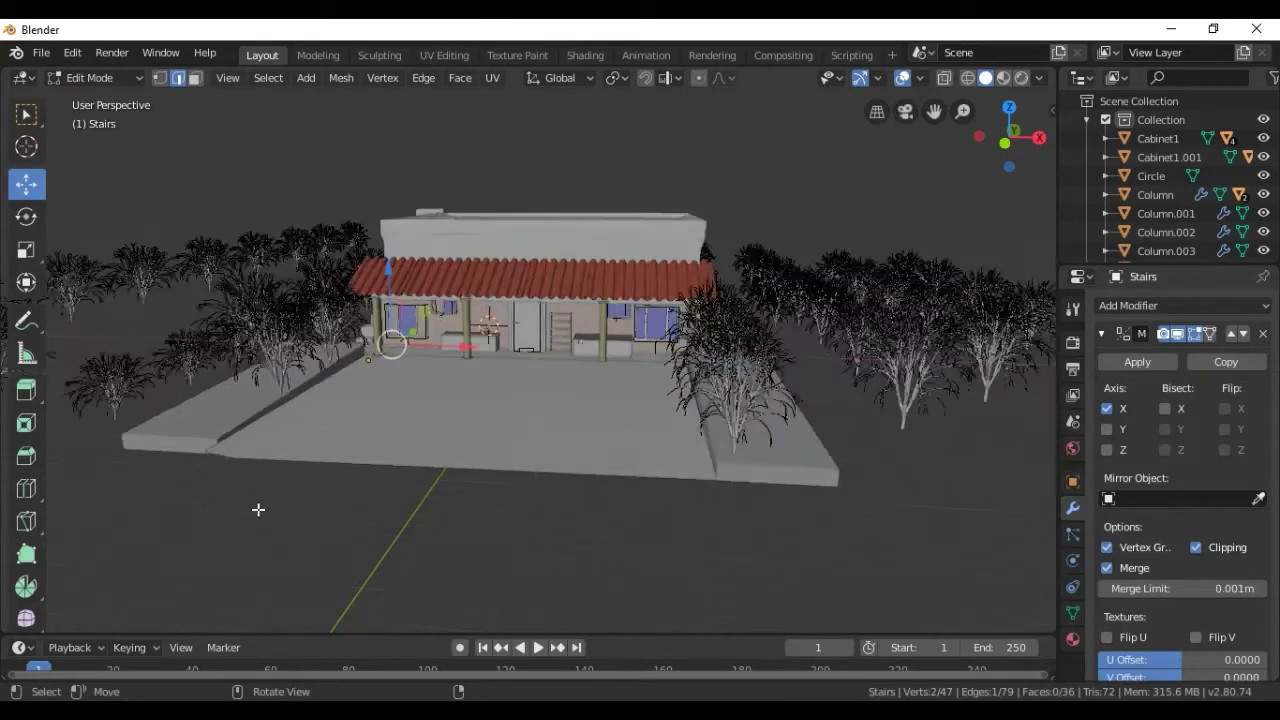
pyautogui.scroll(3, 258, 510)
pyautogui.scroll(-2, 258, 509)
pyautogui.scroll(2, 258, 509)
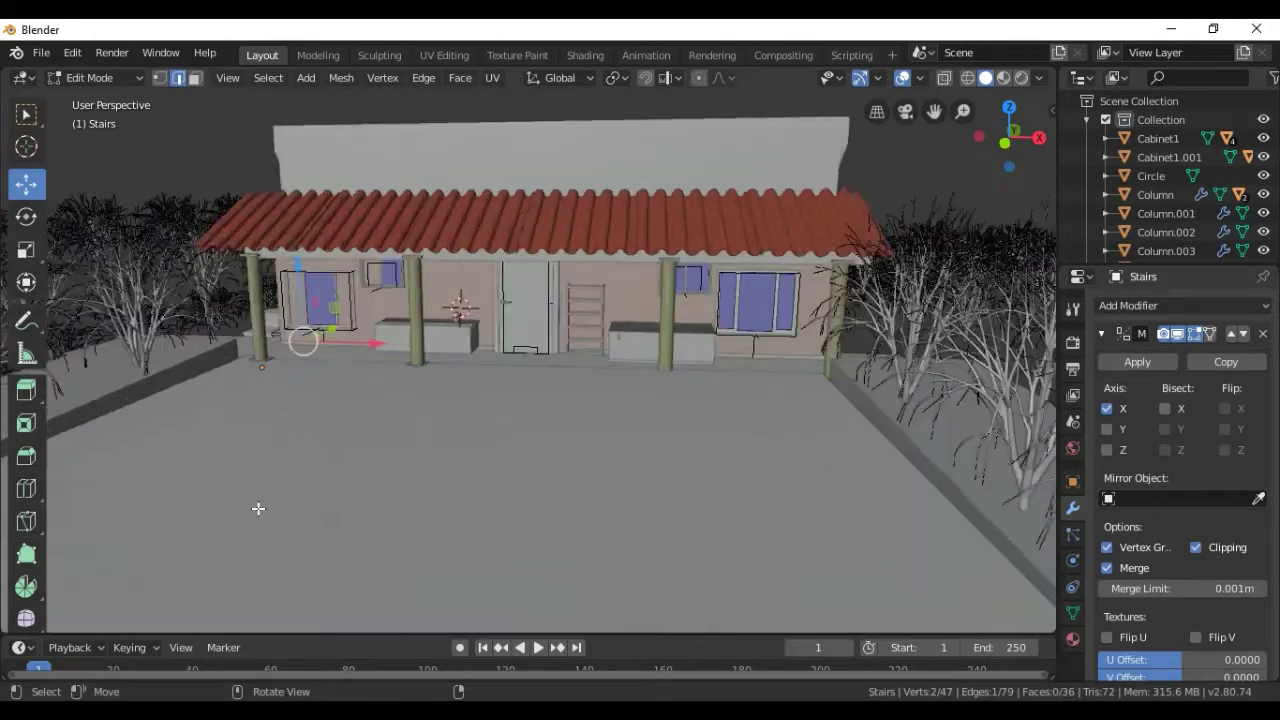
pyautogui.scroll(3, 258, 509)
pyautogui.scroll(1, 258, 509)
pyautogui.scroll(2, 258, 509)
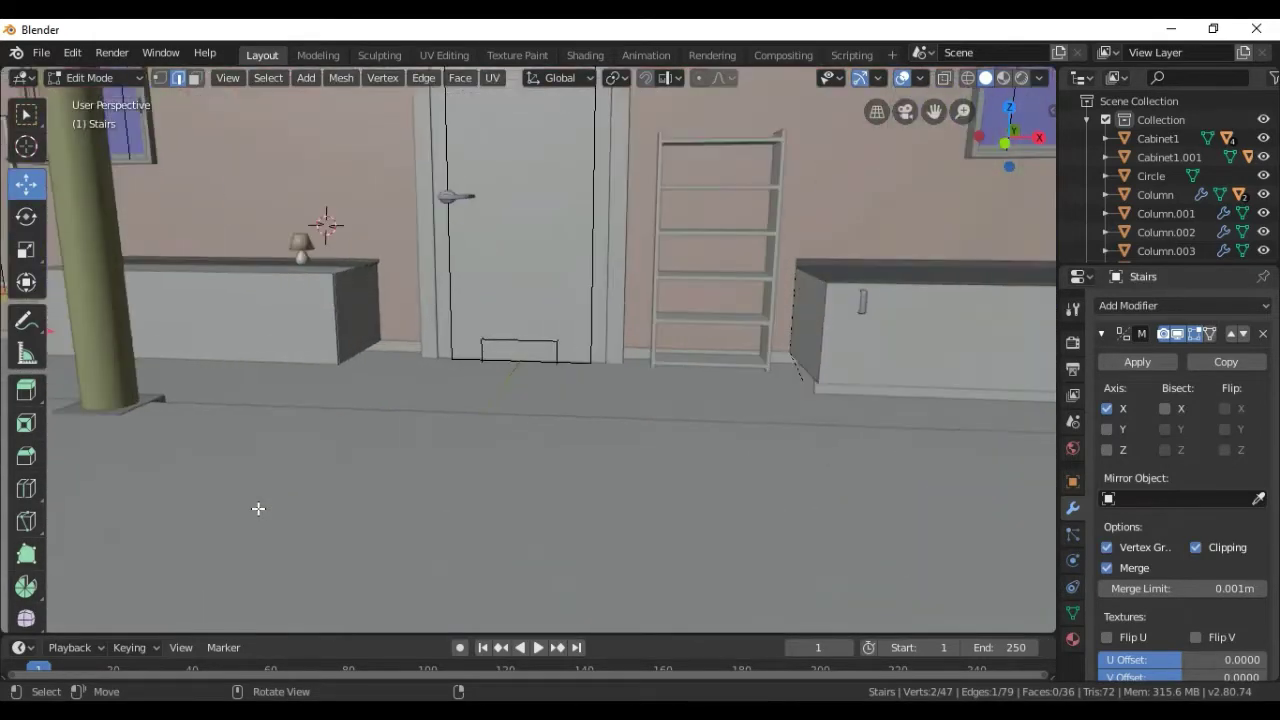
pyautogui.scroll(-2, 258, 509)
pyautogui.scroll(-2, 258, 509)
pyautogui.scroll(-2, 258, 509)
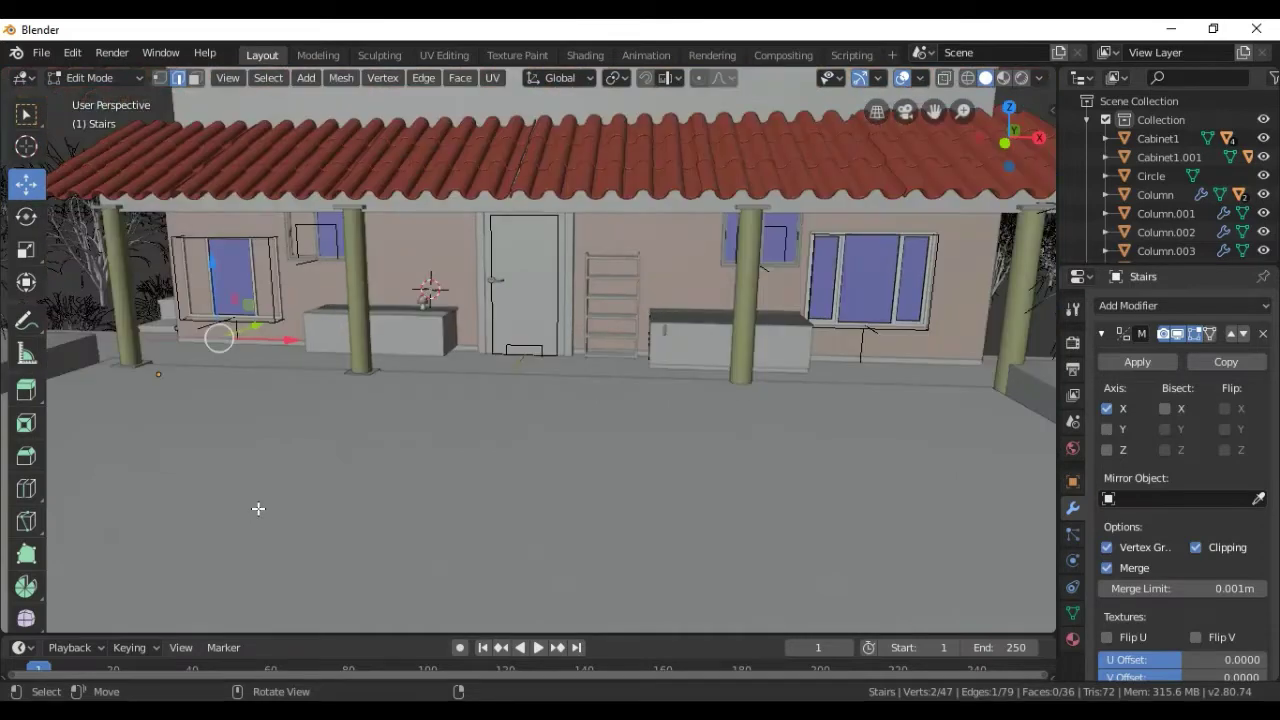
pyautogui.scroll(-3, 258, 507)
pyautogui.scroll(-2, 258, 507)
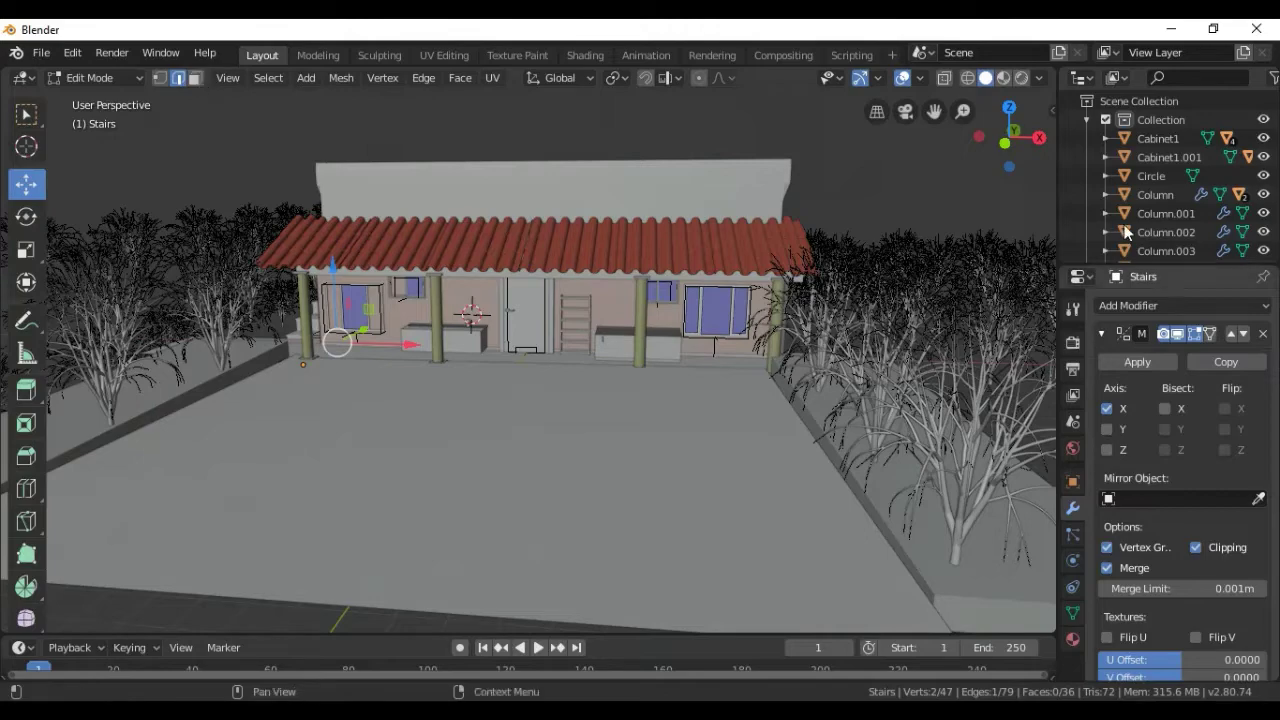
# Orbit around the house past the trees, looking down from above and then from a low angle.
pyautogui.moveTo(1038, 137); pyautogui.dragTo(960, 150)
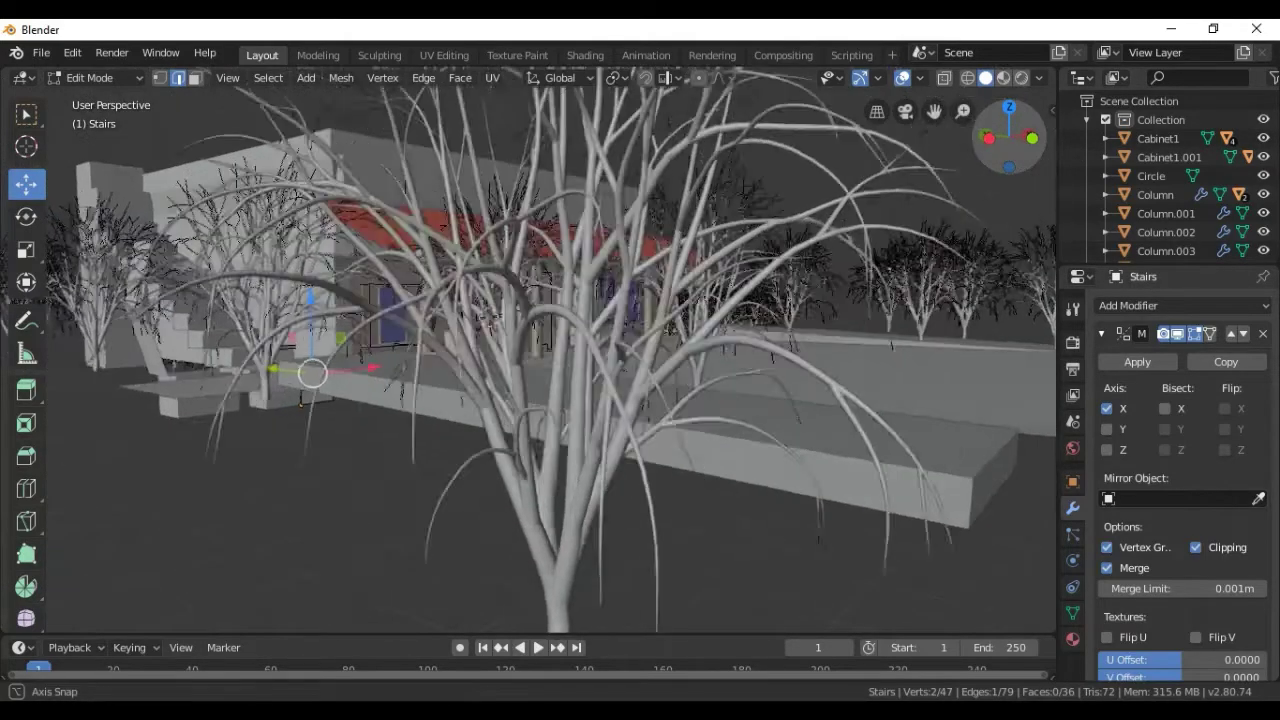
pyautogui.moveTo(432, 336); pyautogui.dragTo(486, 316)
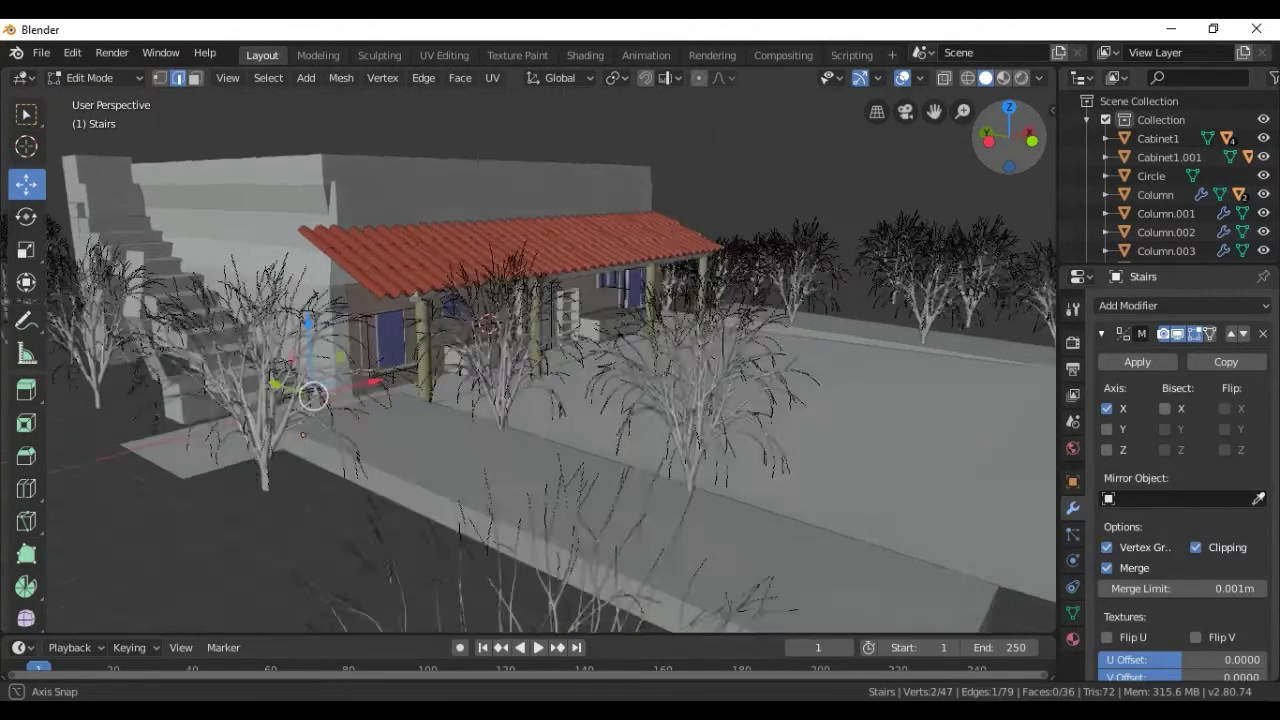
pyautogui.moveTo(486, 316)
pyautogui.mouseDown()
pyautogui.moveTo(460, 322)
pyautogui.moveTo(470, 318)
pyautogui.mouseUp()
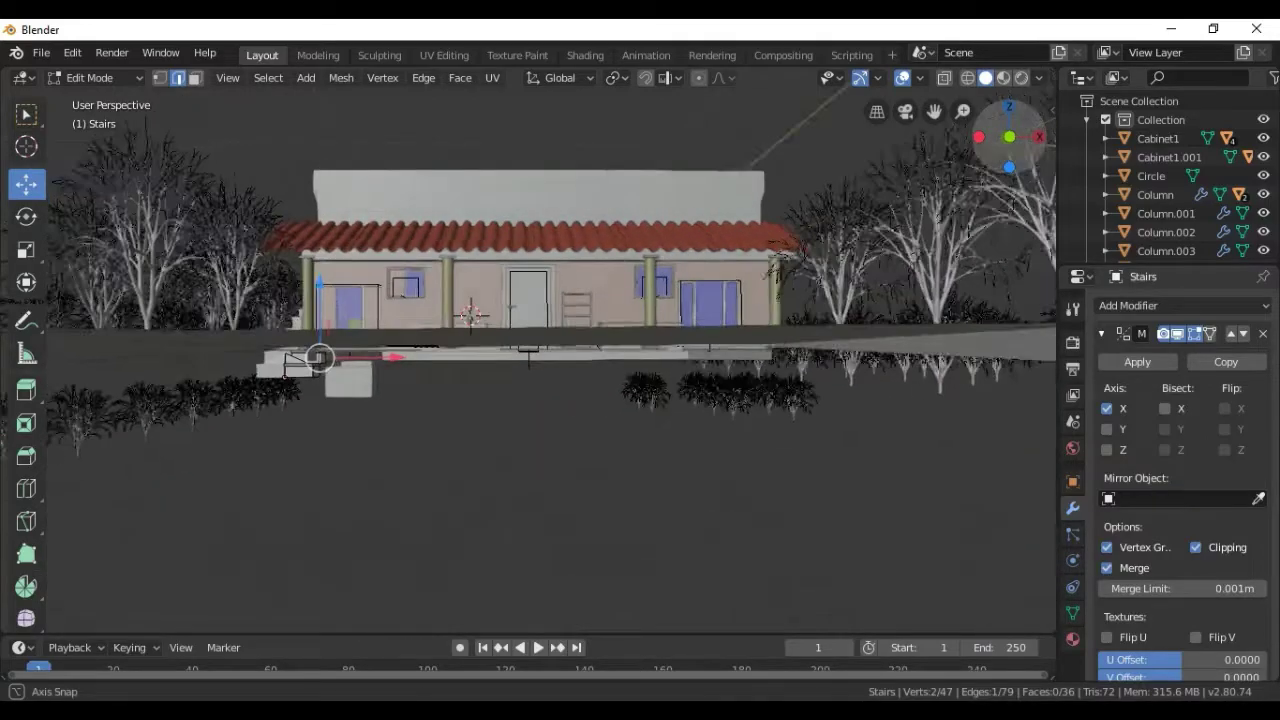
pyautogui.moveTo(470, 316); pyautogui.dragTo(694, 368, button='middle')
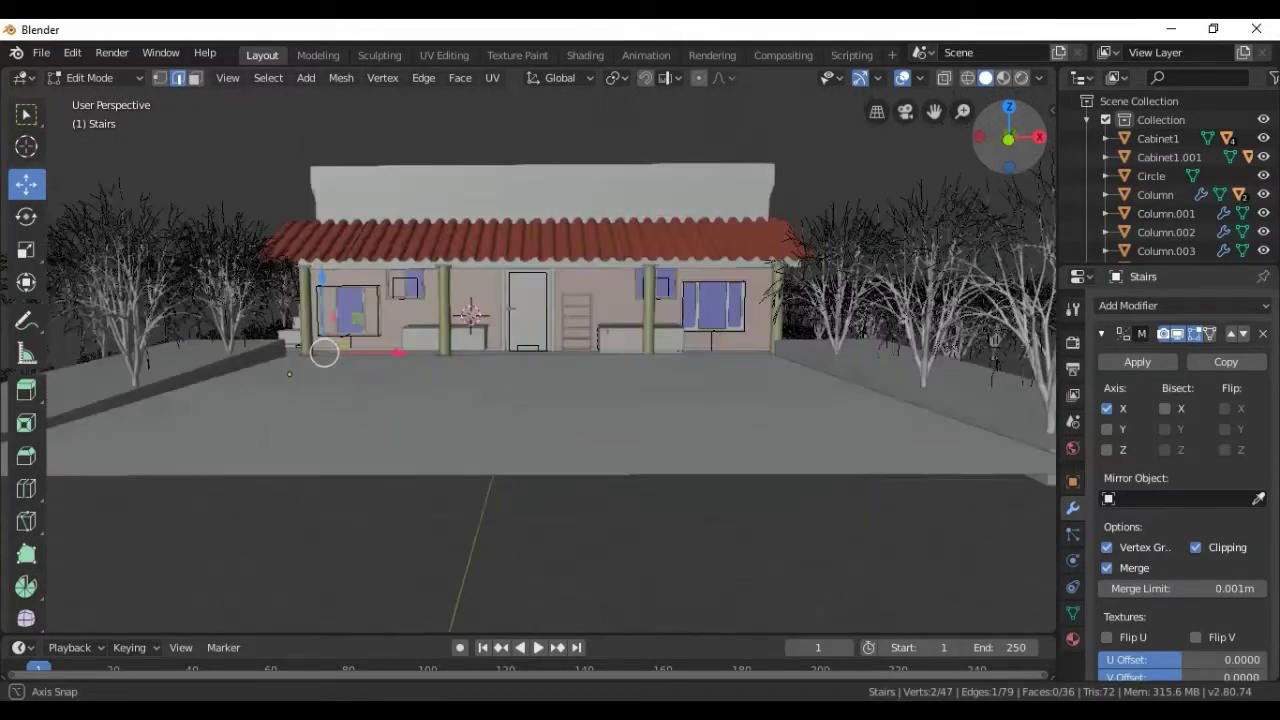
pyautogui.scroll(-3, 665, 394)
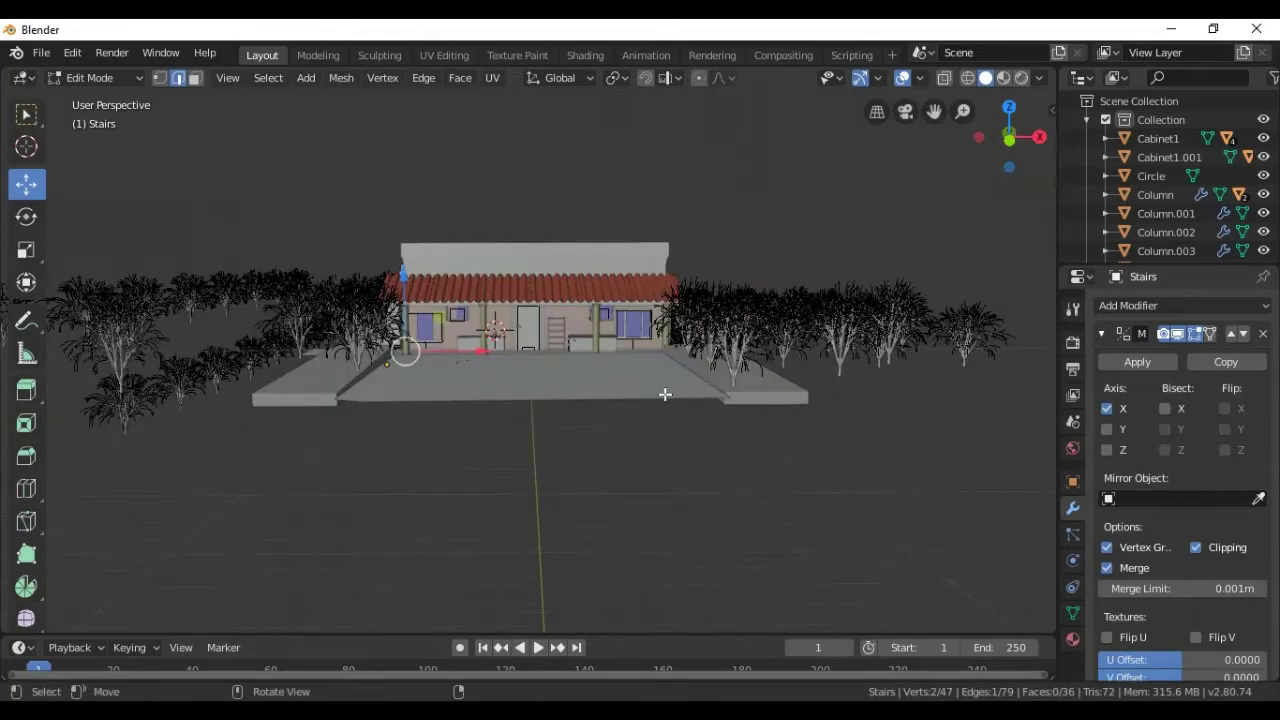
pyautogui.scroll(-3, 665, 394)
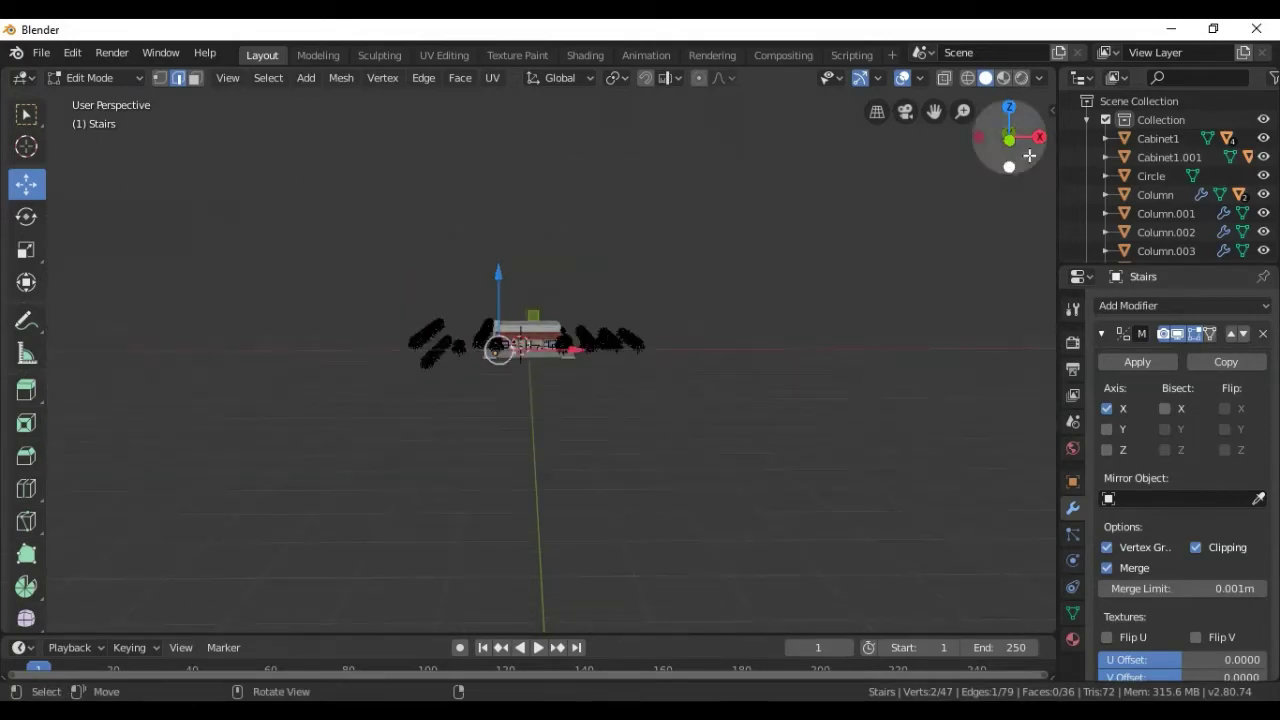
pyautogui.moveTo(1040, 135)
pyautogui.mouseDown()
pyautogui.moveTo(1030, 185)
pyautogui.moveTo(1010, 190)
pyautogui.mouseUp()
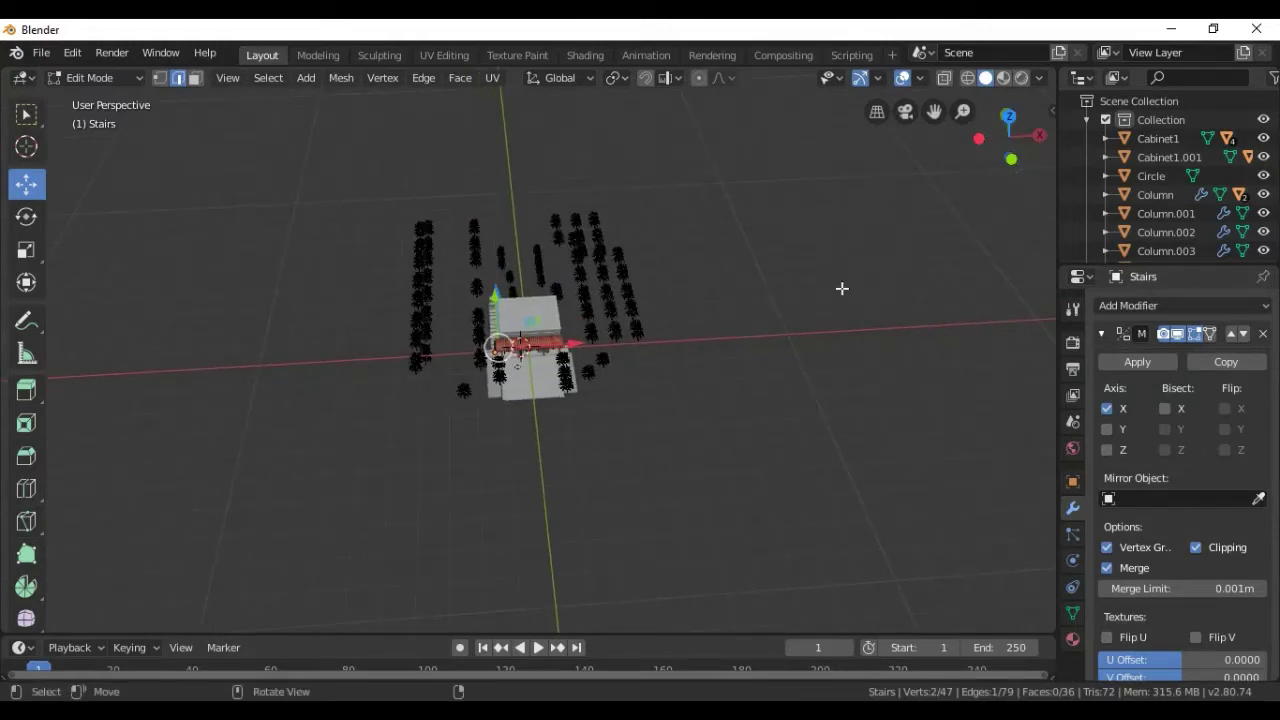
pyautogui.scroll(2, 758, 343)
pyautogui.scroll(2, 758, 343)
pyautogui.scroll(2, 758, 343)
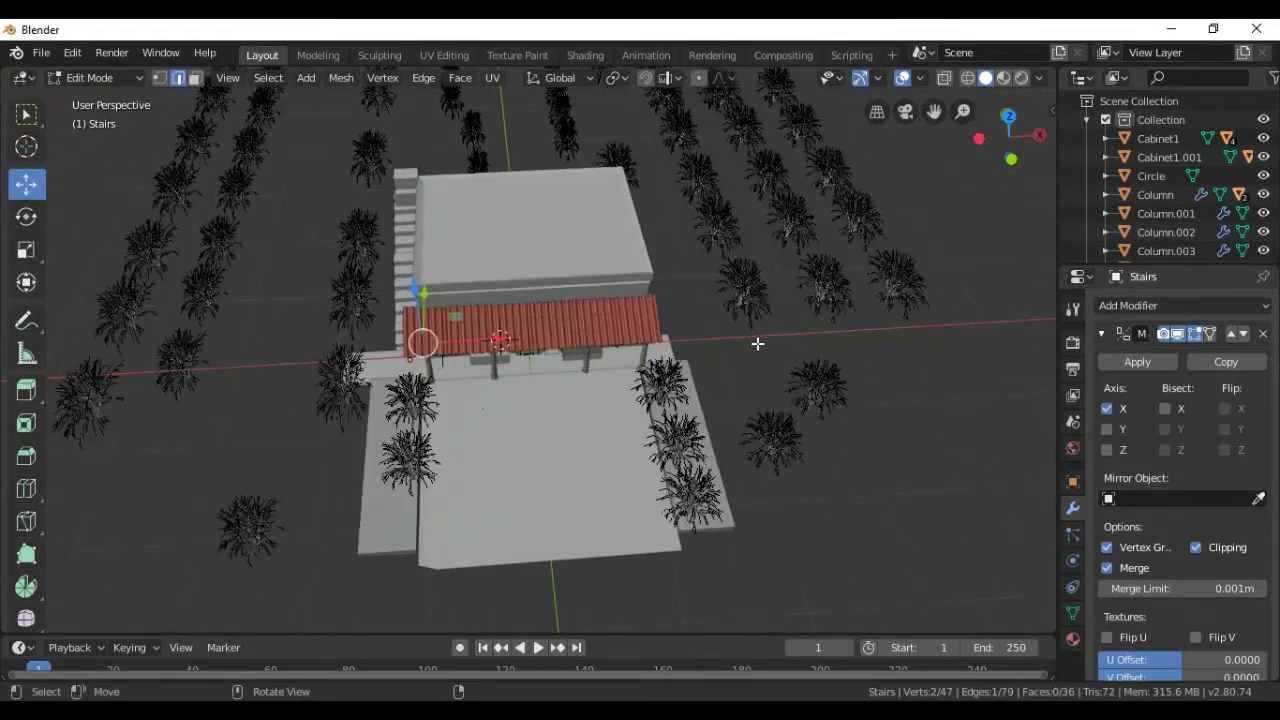
pyautogui.scroll(2, 758, 343)
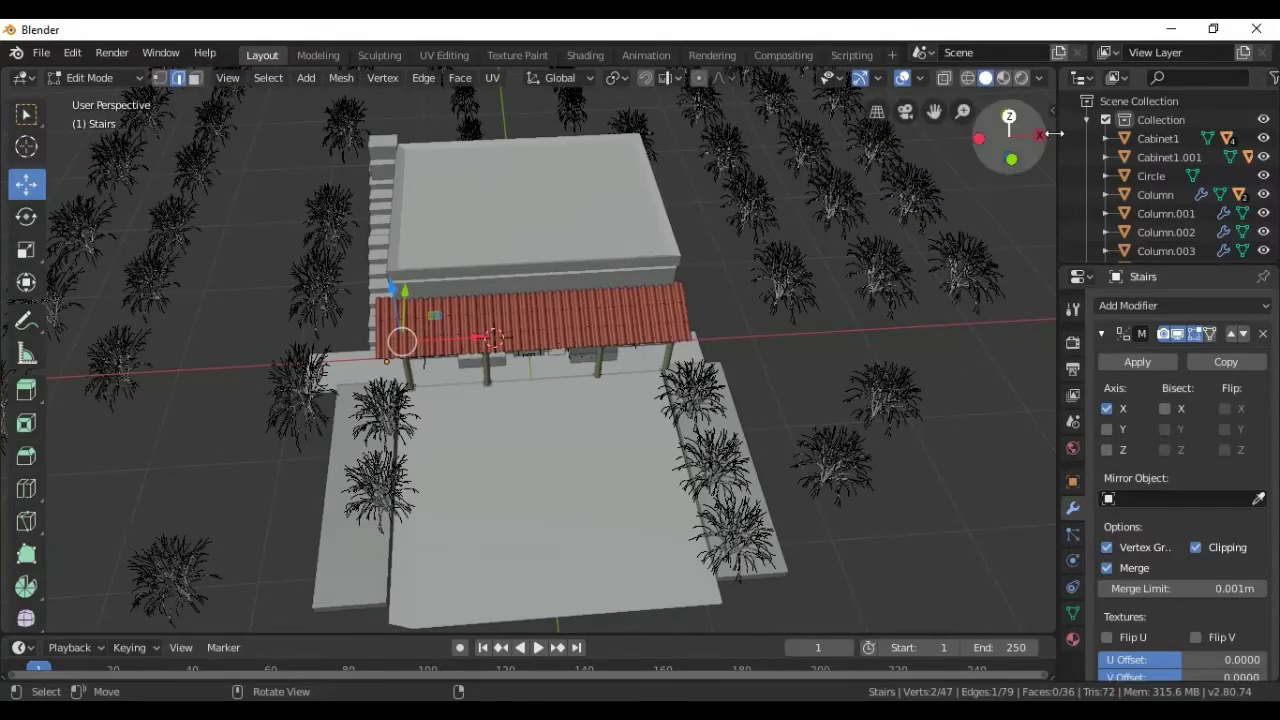
pyautogui.moveTo(1040, 137)
pyautogui.mouseDown()
pyautogui.moveTo(1010, 160)
pyautogui.moveTo(960, 165)
pyautogui.moveTo(928, 360)
pyautogui.mouseUp()
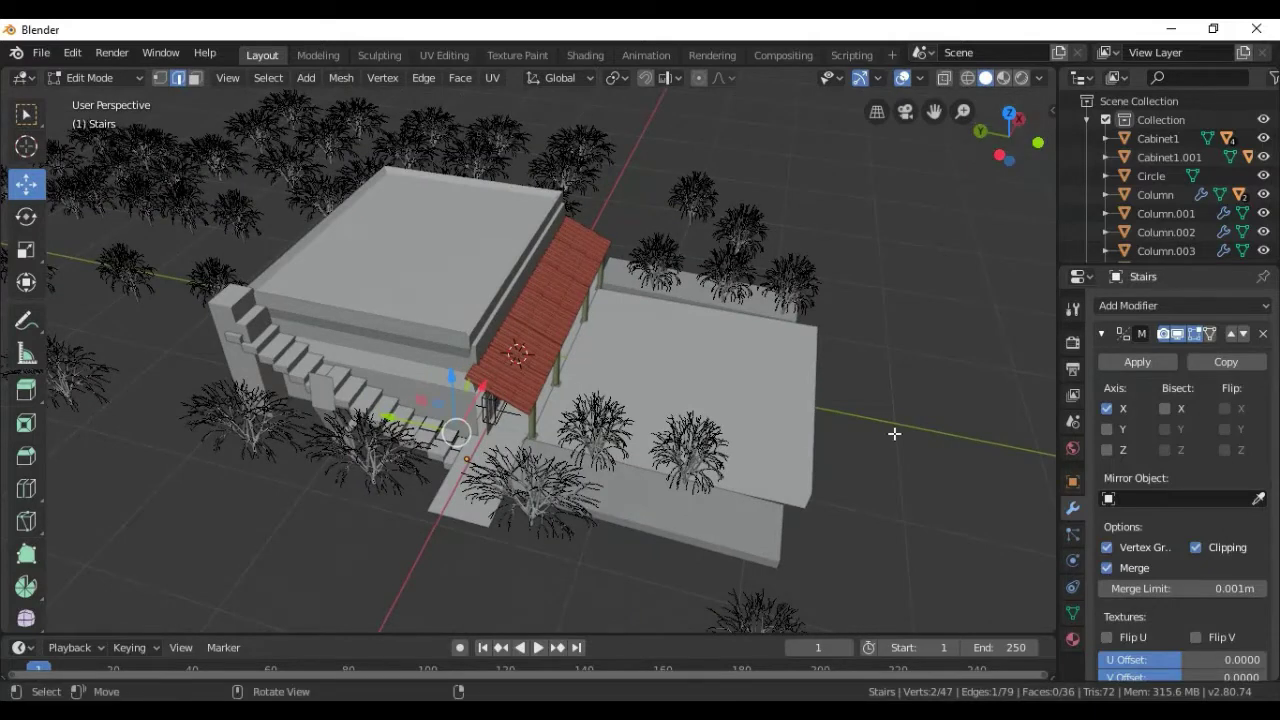
# Return to Object Mode, place the 3D cursor on the ground right of the front slabs, and open Add > Mesh.
pyautogui.click(122, 76)
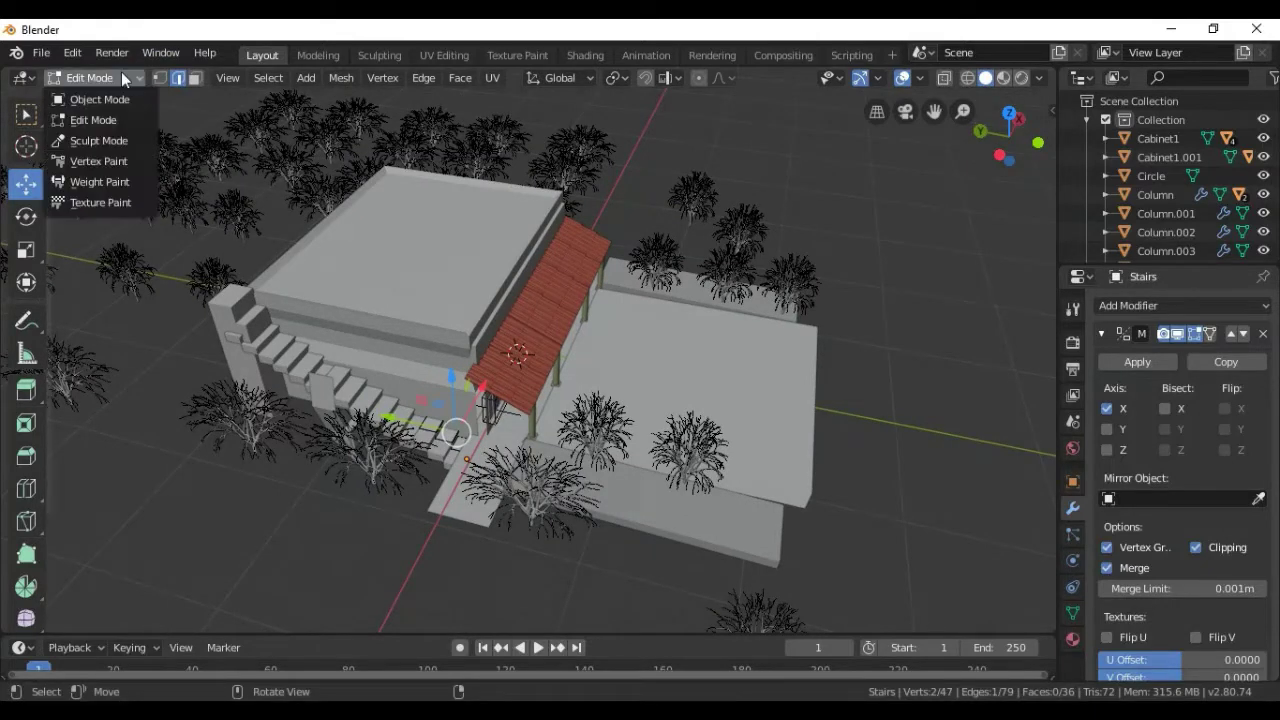
pyautogui.click(115, 105)
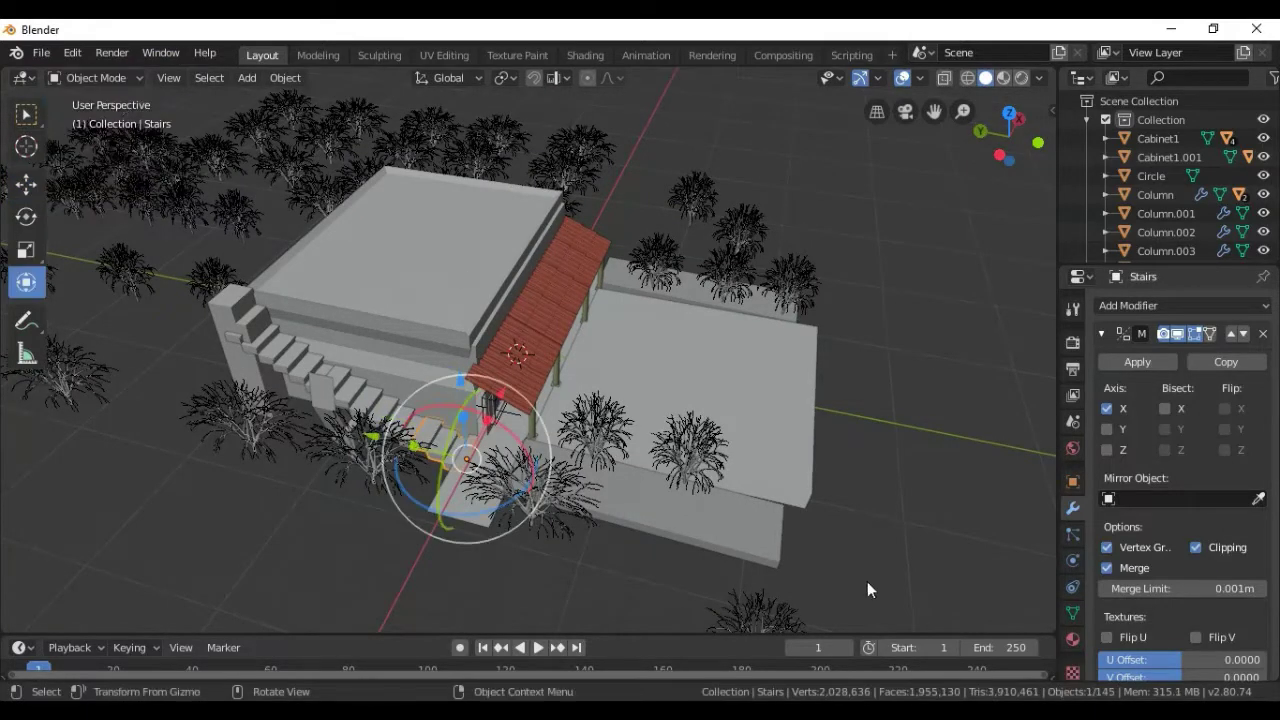
pyautogui.click(25, 145)
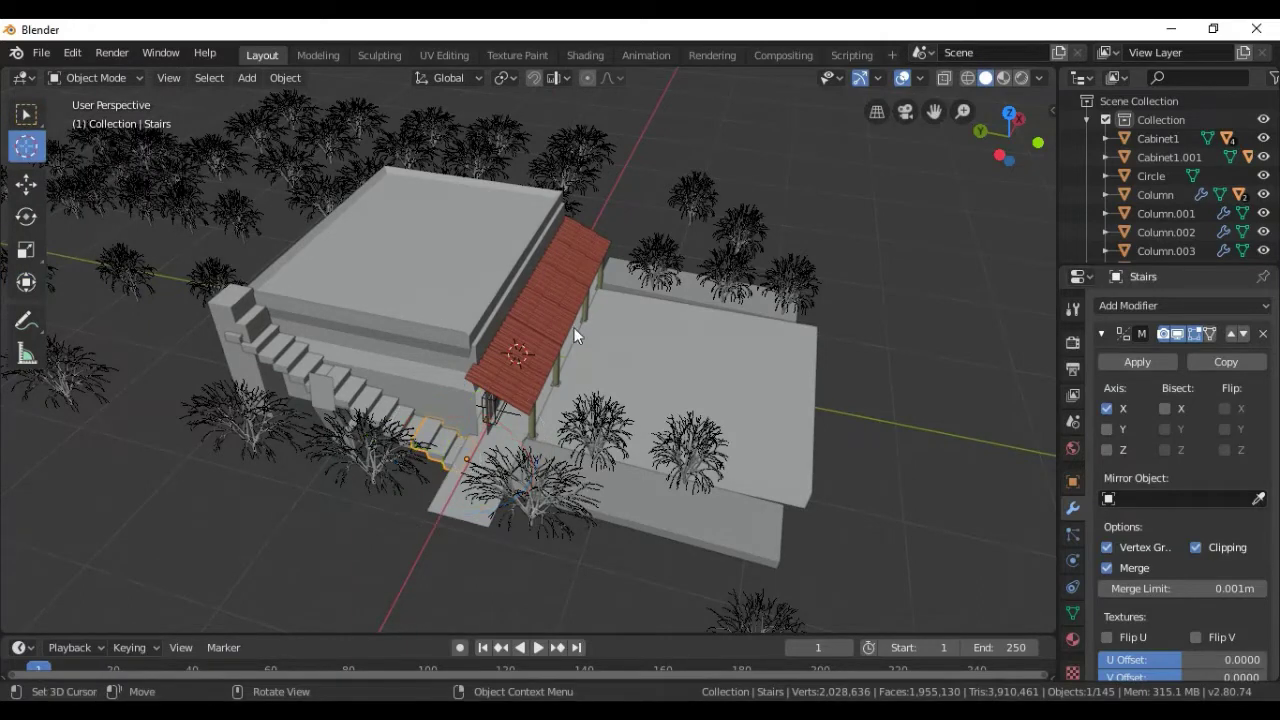
pyautogui.click(918, 406)
pyautogui.click(250, 78)
pyautogui.moveTo(300, 99)
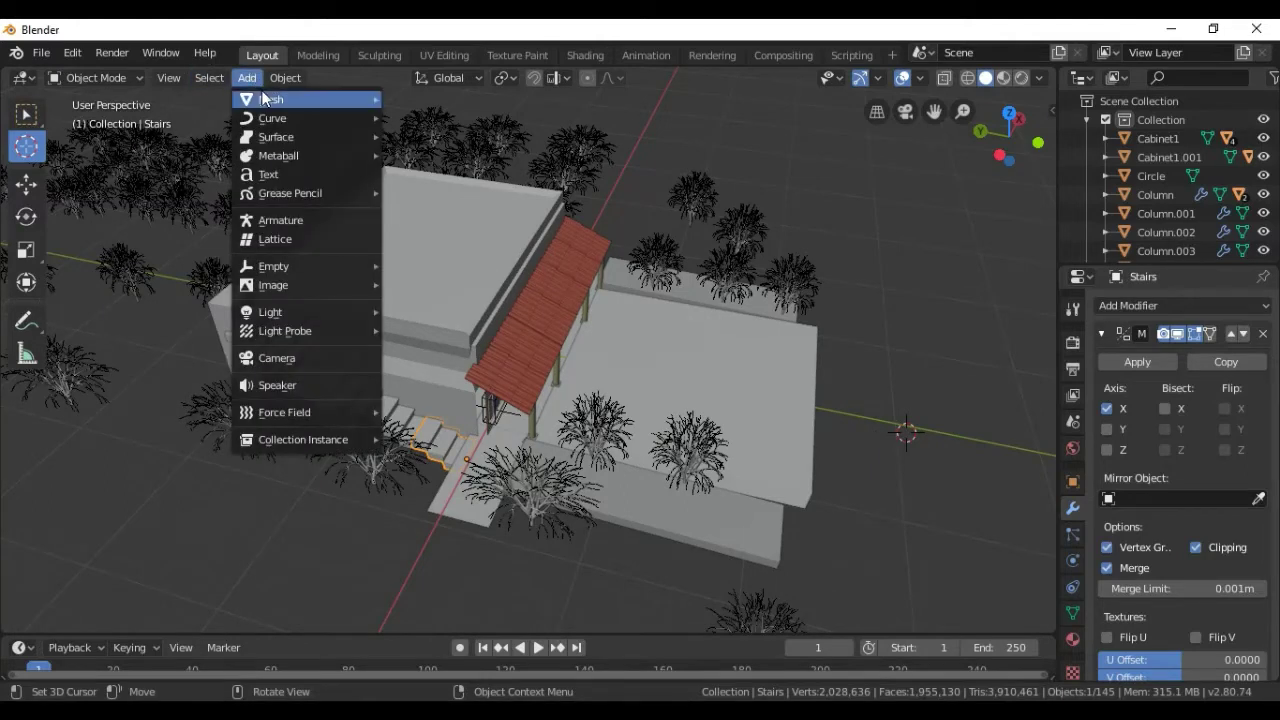
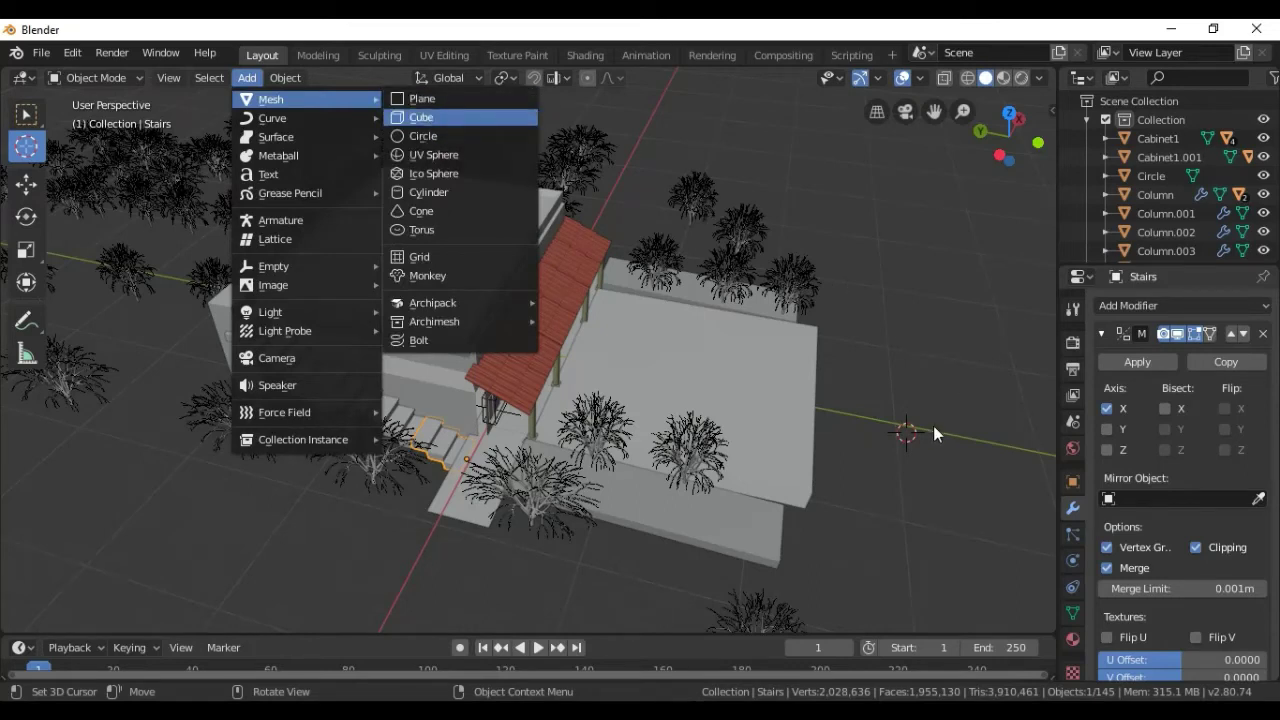
# Add a new cube and scale it up into a large box.
pyautogui.press('Return')
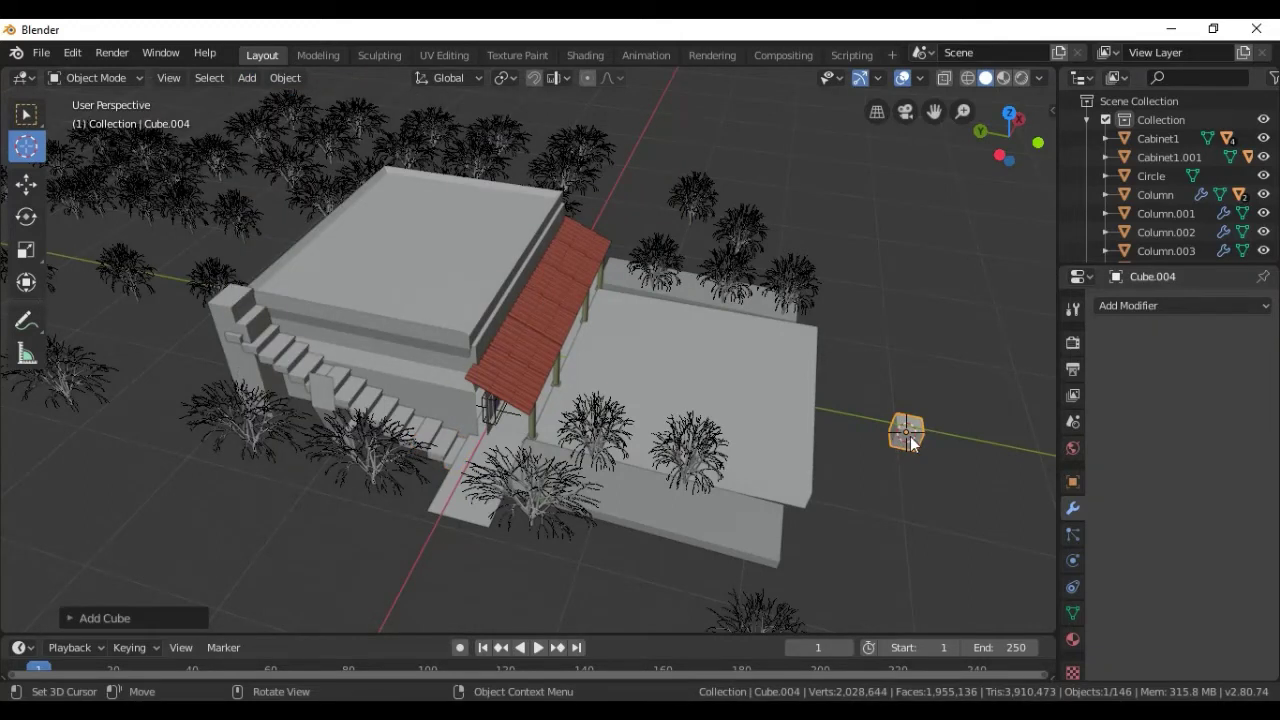
pyautogui.press('s')
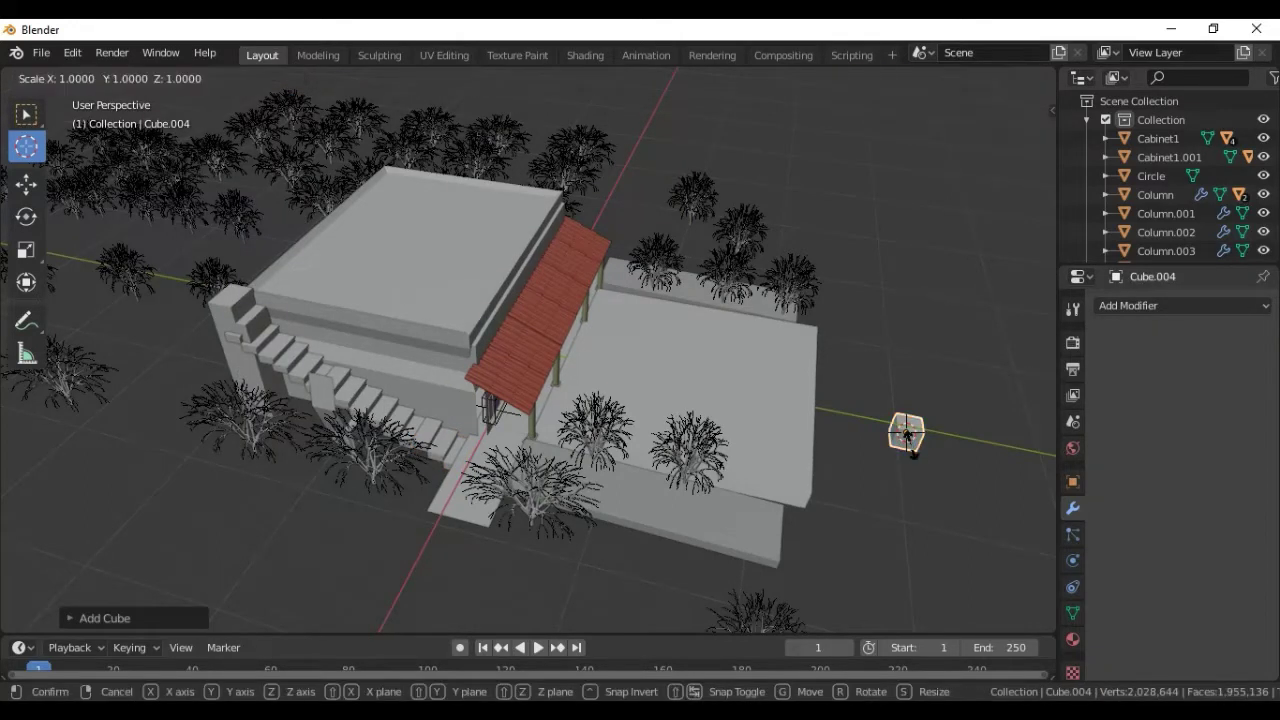
pyautogui.click(998, 487)
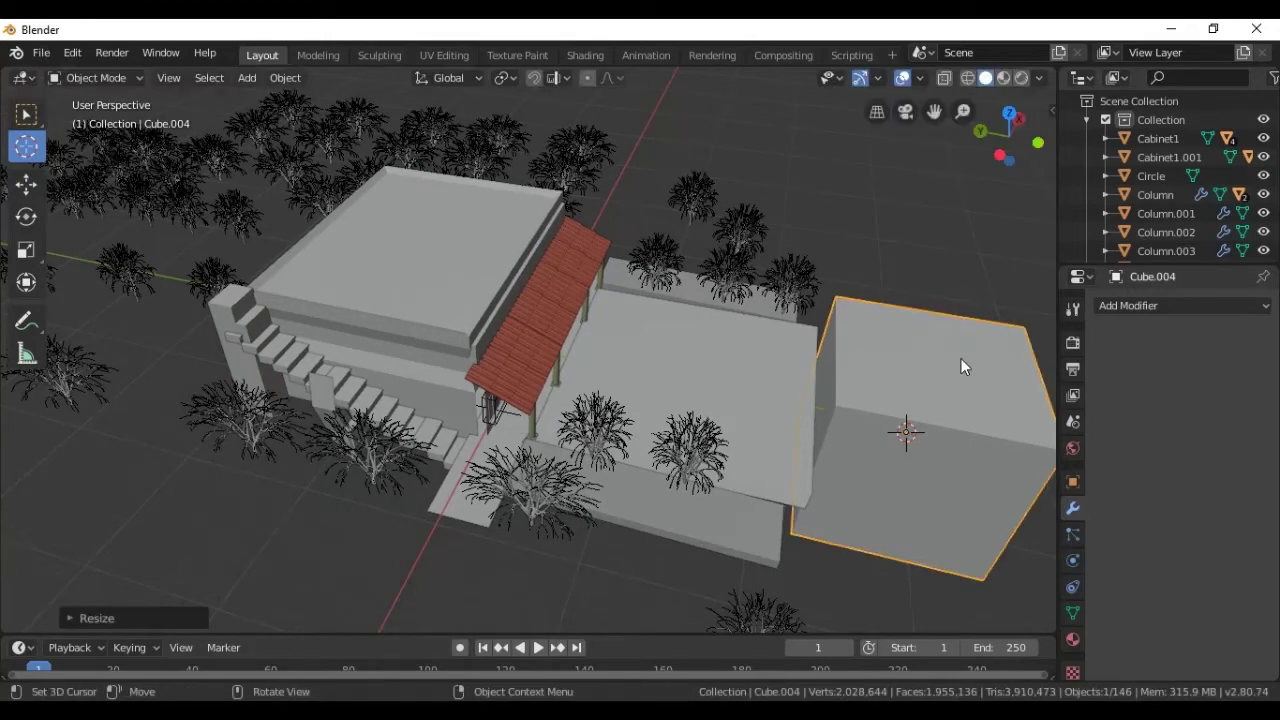
pyautogui.scroll(-3, 961, 358)
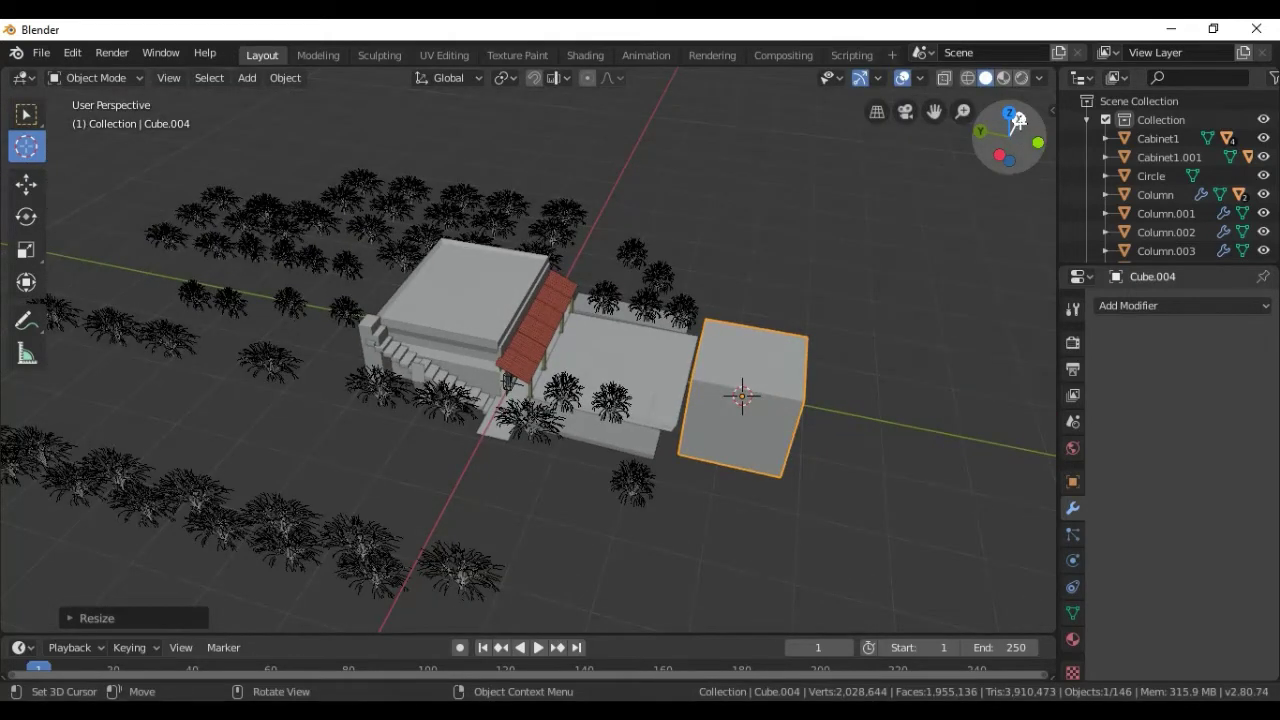
pyautogui.moveTo(1017, 121)
pyautogui.mouseDown()
pyautogui.moveTo(960, 150)
pyautogui.moveTo(832, 397)
pyautogui.mouseUp()
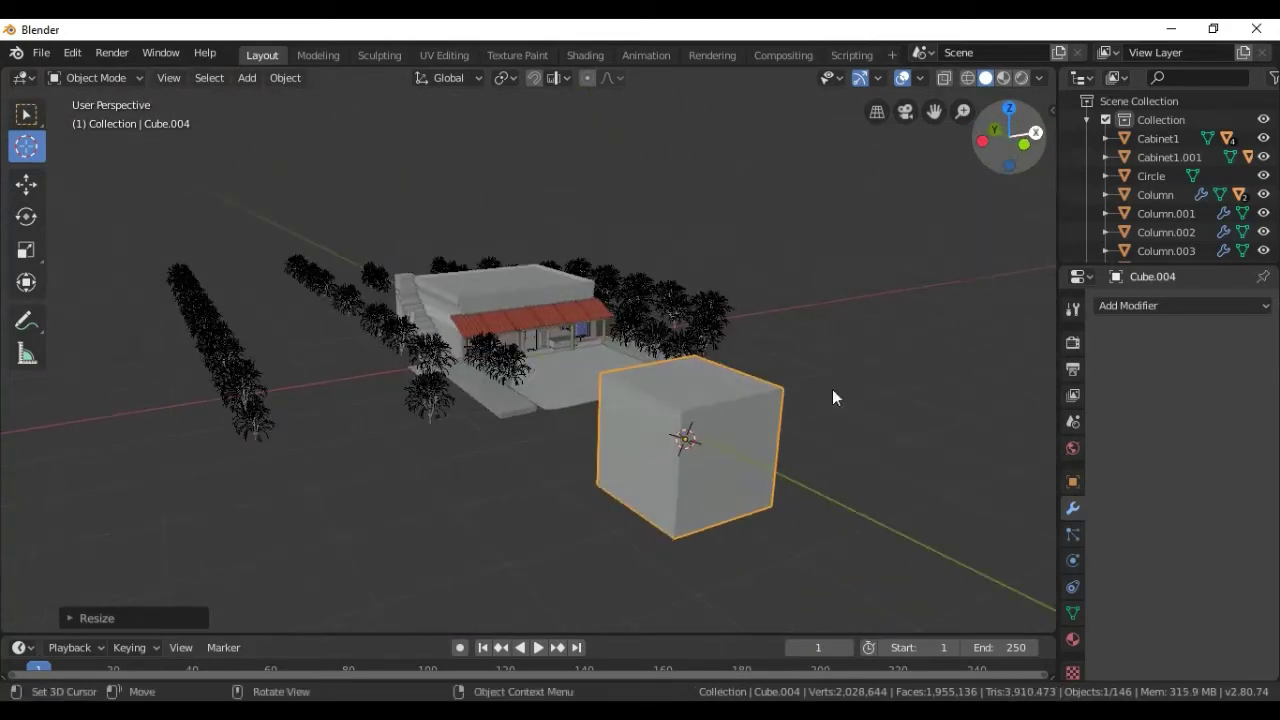
# Move the large cube, Cube.004, right of the house and above the ground, then deselect it.
pyautogui.click(14, 183)
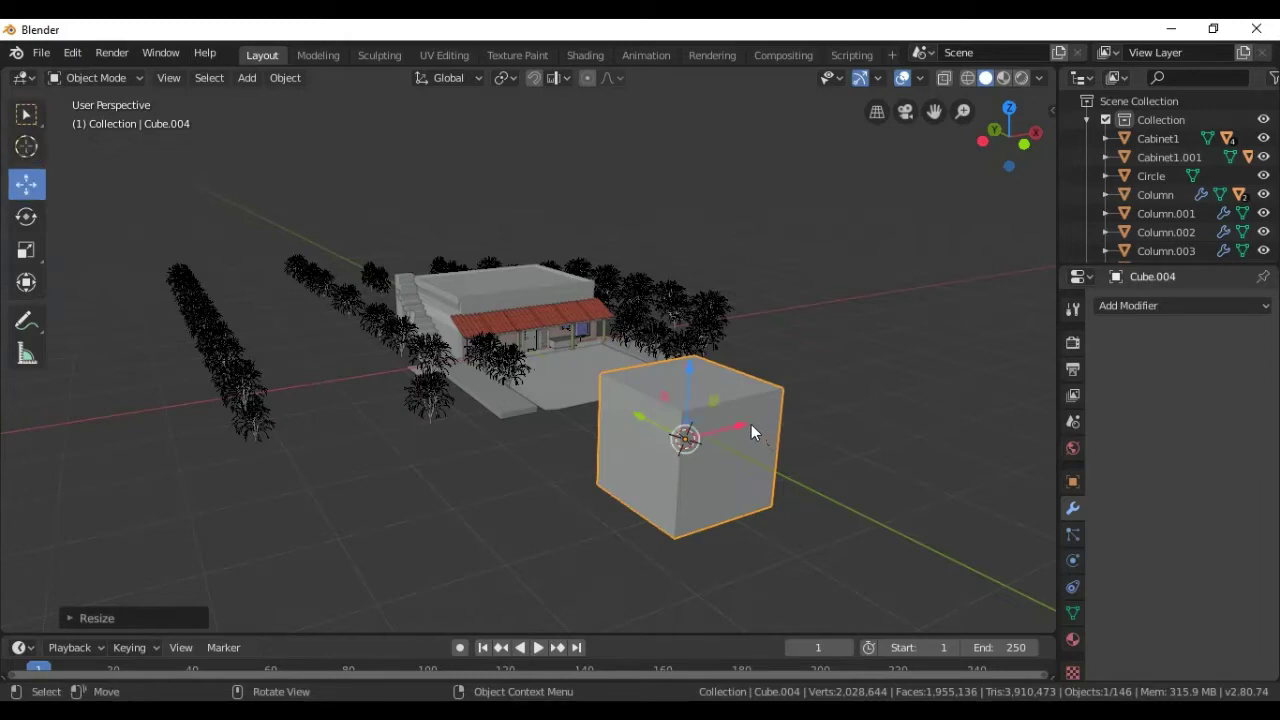
pyautogui.moveTo(751, 424); pyautogui.dragTo(981, 215)
pyautogui.click(981, 215)
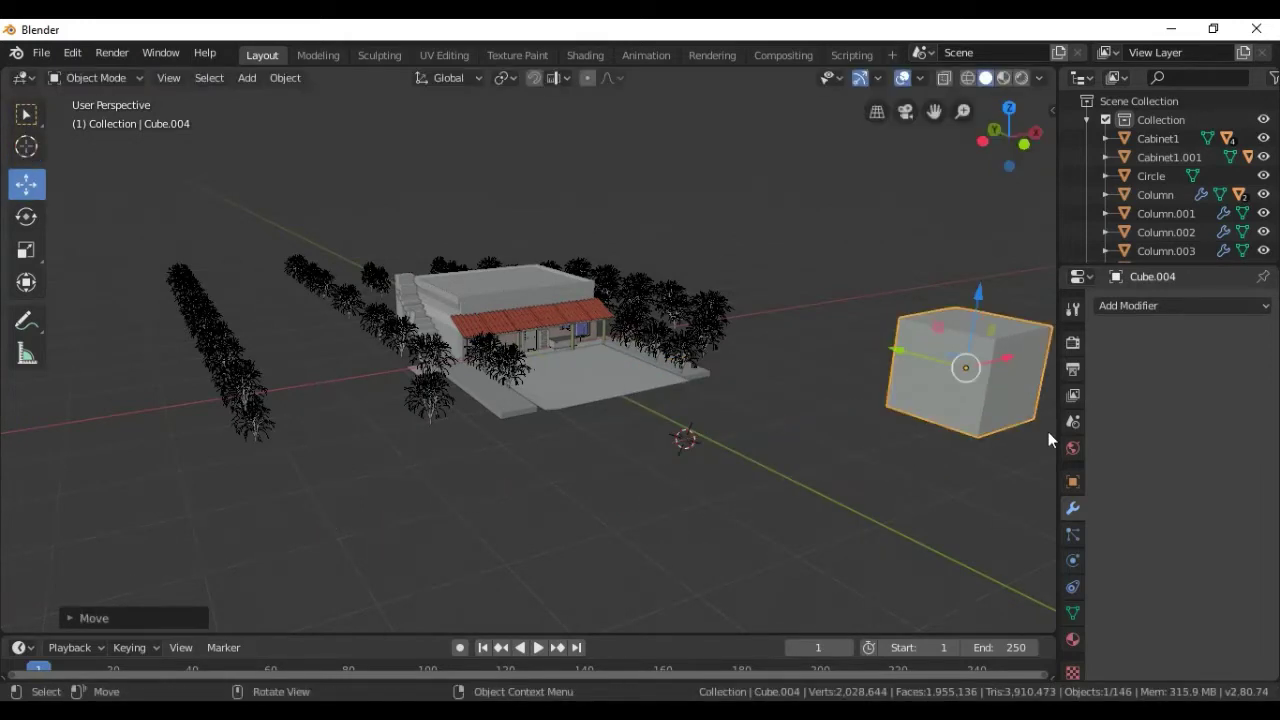
pyautogui.moveTo(903, 351)
pyautogui.mouseDown()
pyautogui.moveTo(753, 279)
pyautogui.moveTo(933, 264)
pyautogui.mouseUp()
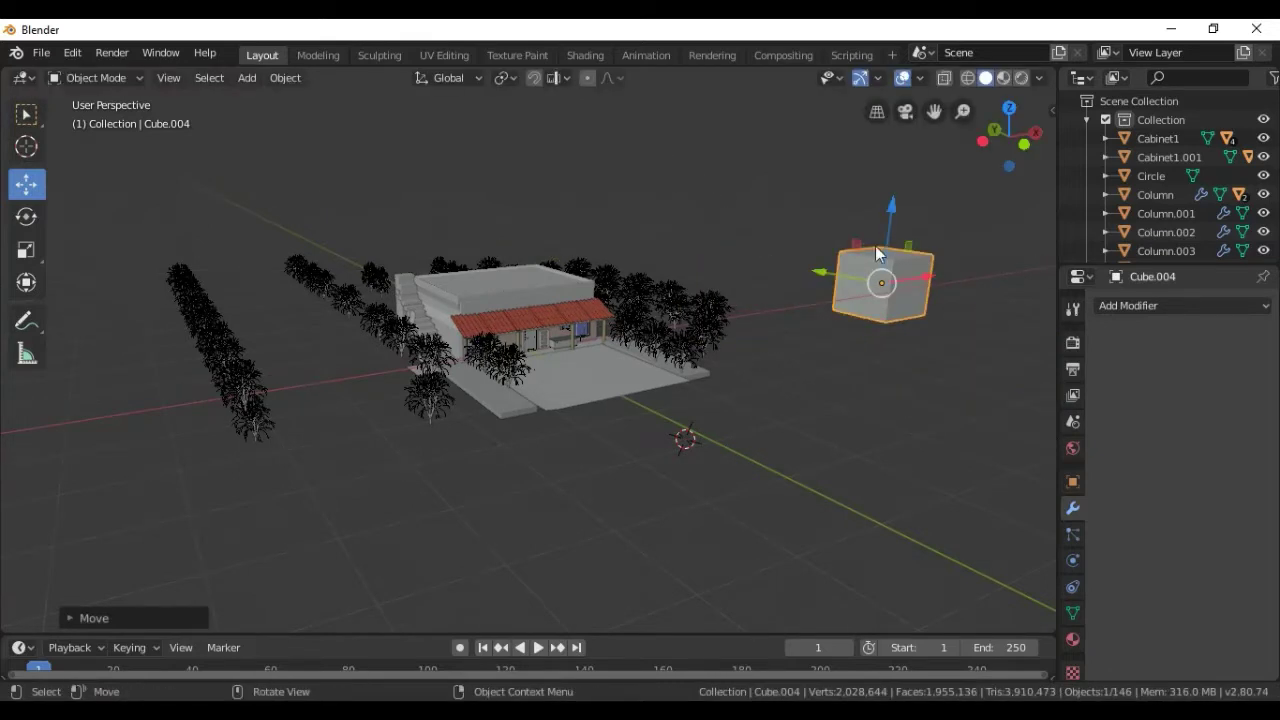
pyautogui.scroll(-1, 955, 240)
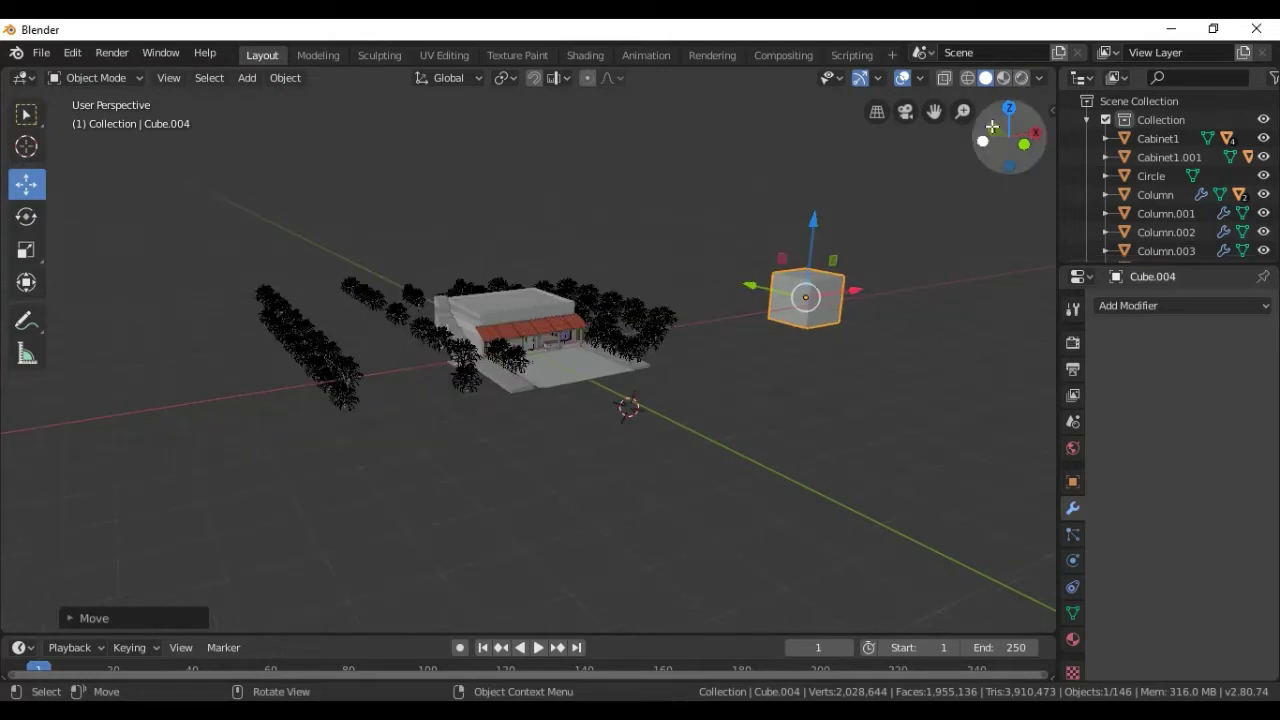
pyautogui.scroll(1, 987, 187)
pyautogui.scroll(2, 983, 199)
pyautogui.scroll(1, 998, 230)
pyautogui.scroll(-1, 997, 230)
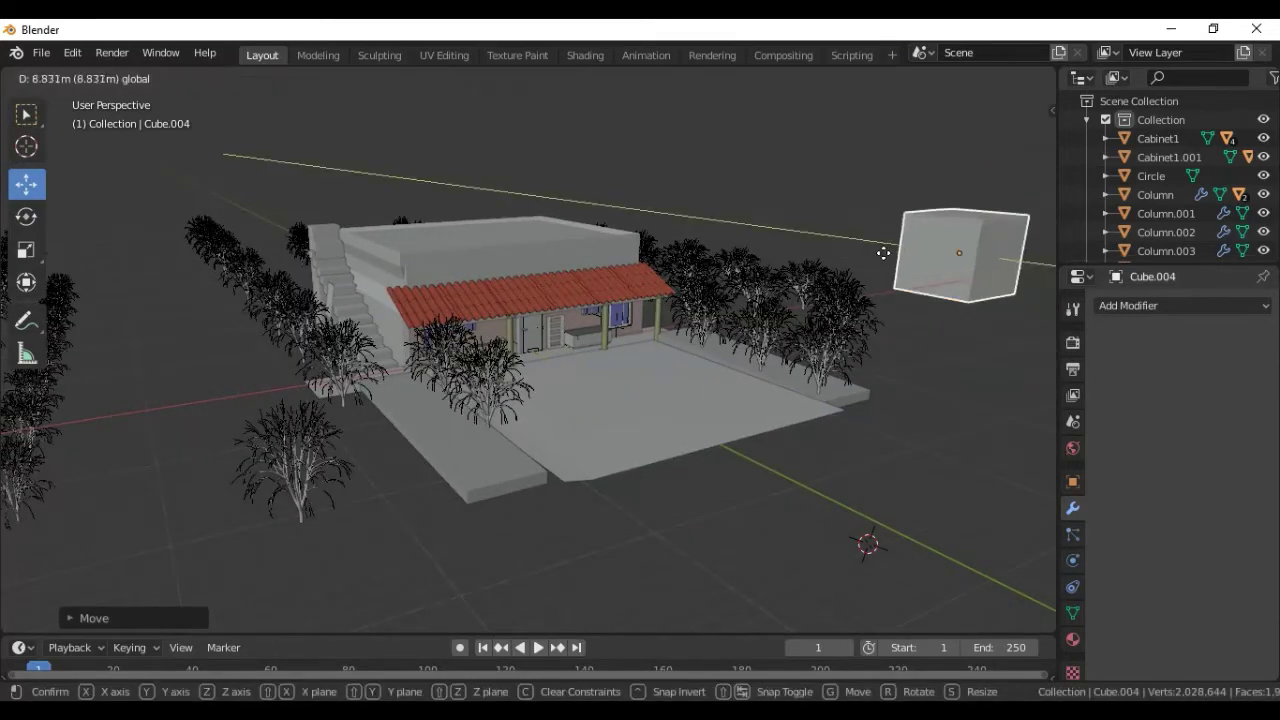
pyautogui.moveTo(924, 251); pyautogui.dragTo(877, 251)
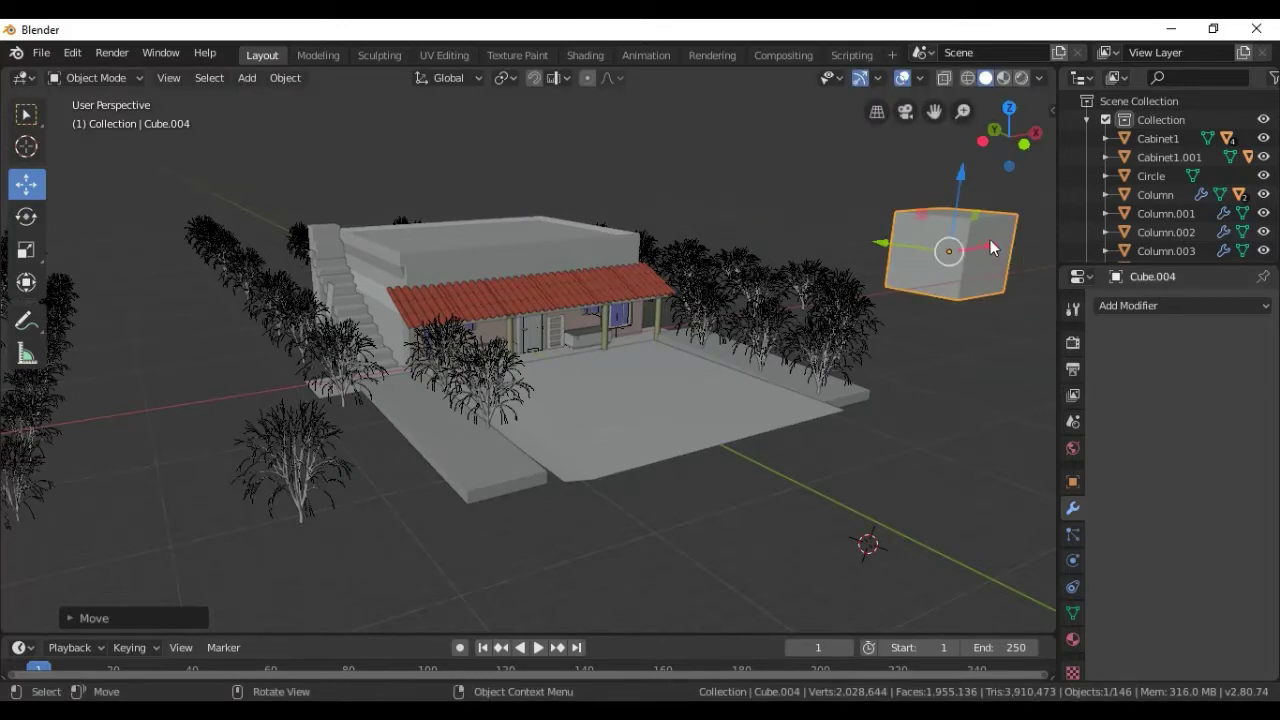
pyautogui.moveTo(991, 248); pyautogui.dragTo(931, 262)
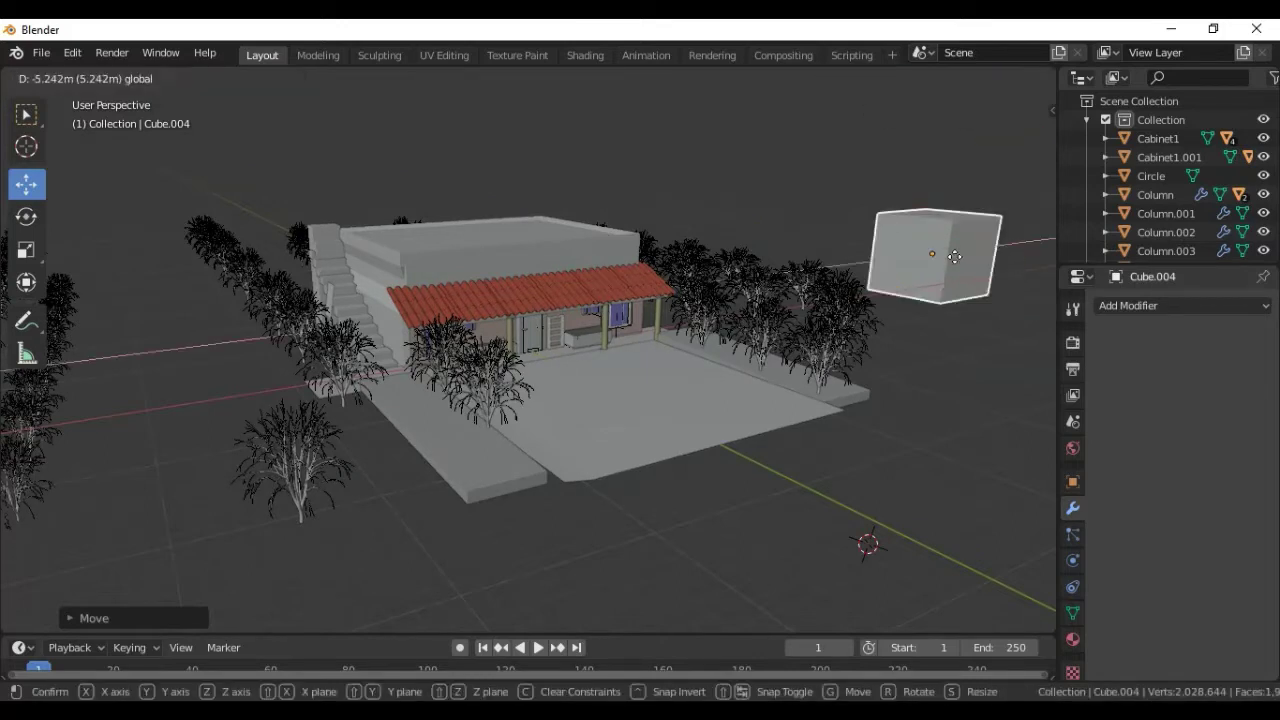
pyautogui.click(945, 381)
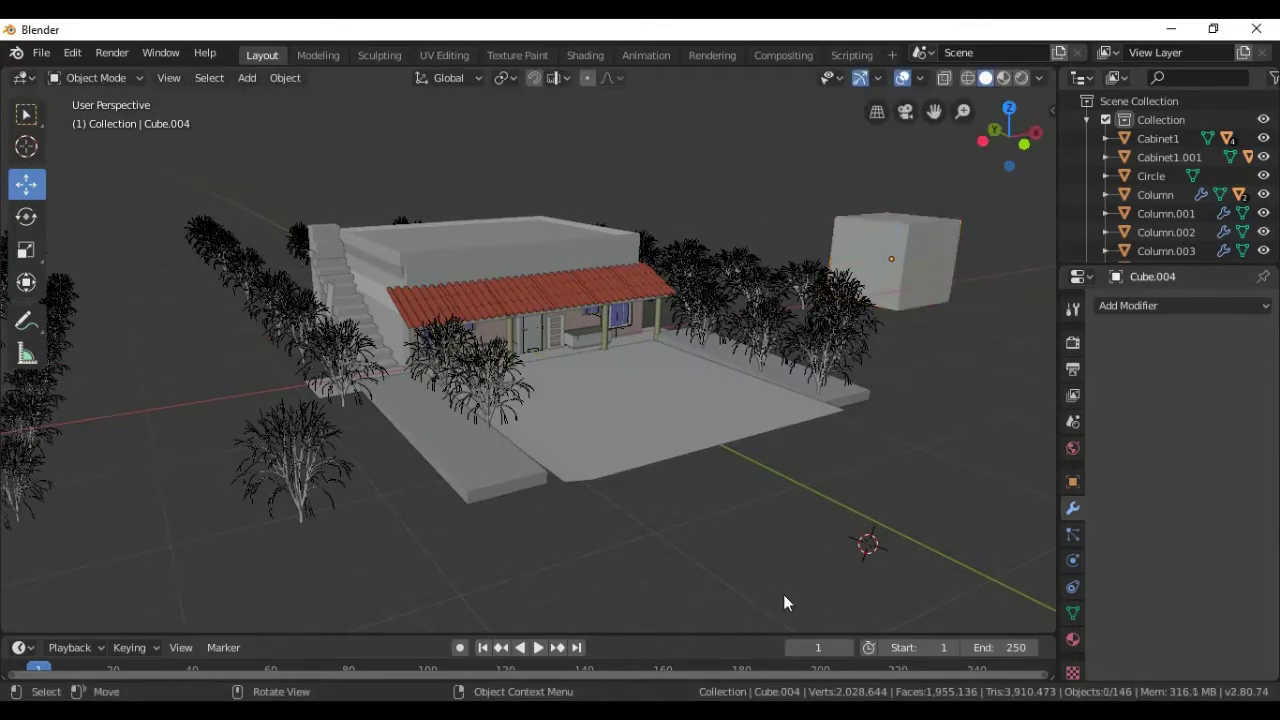
# Add a second cube, Cube.005, and drop it in front of the house's forecourt.
pyautogui.click(246, 78)
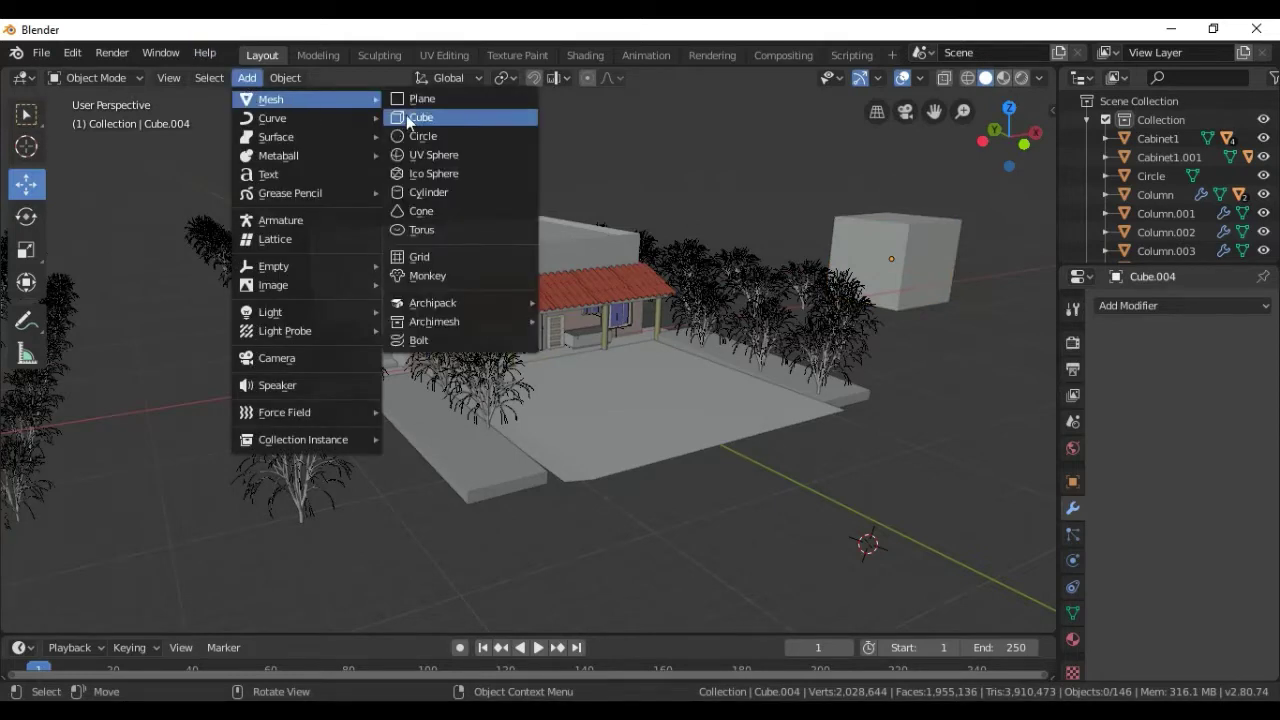
pyautogui.click(406, 117)
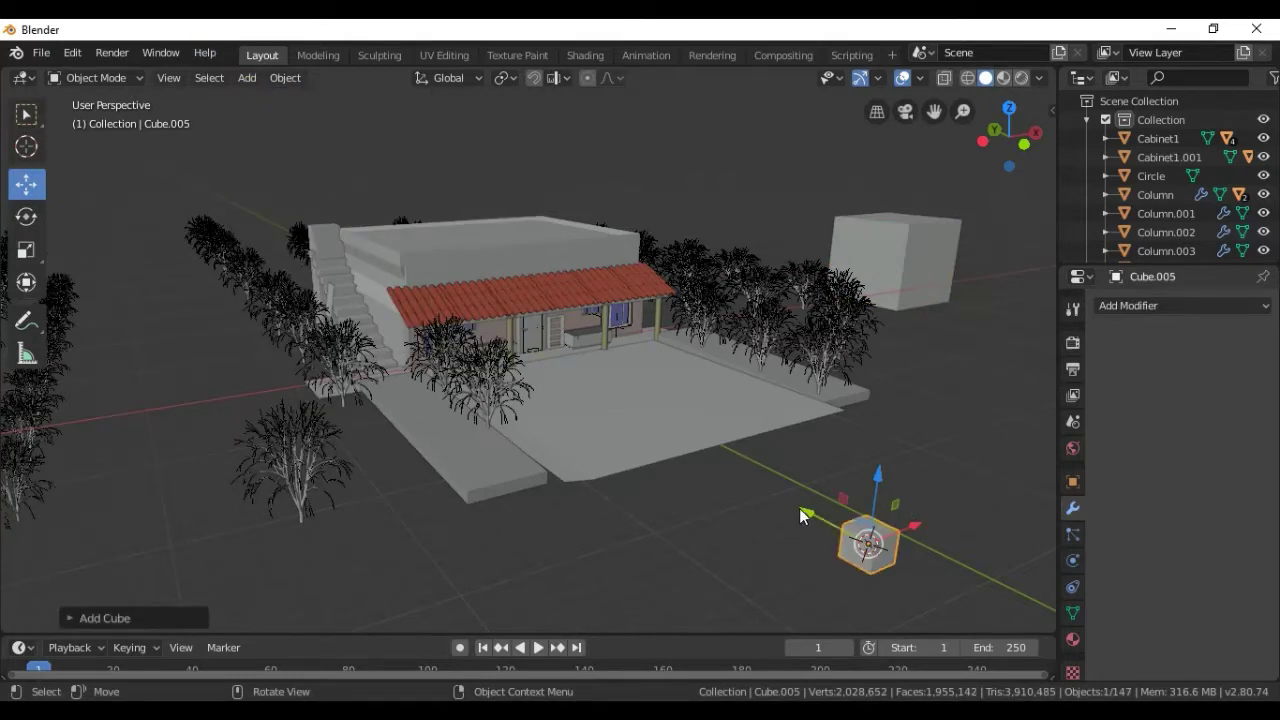
pyautogui.press('g')
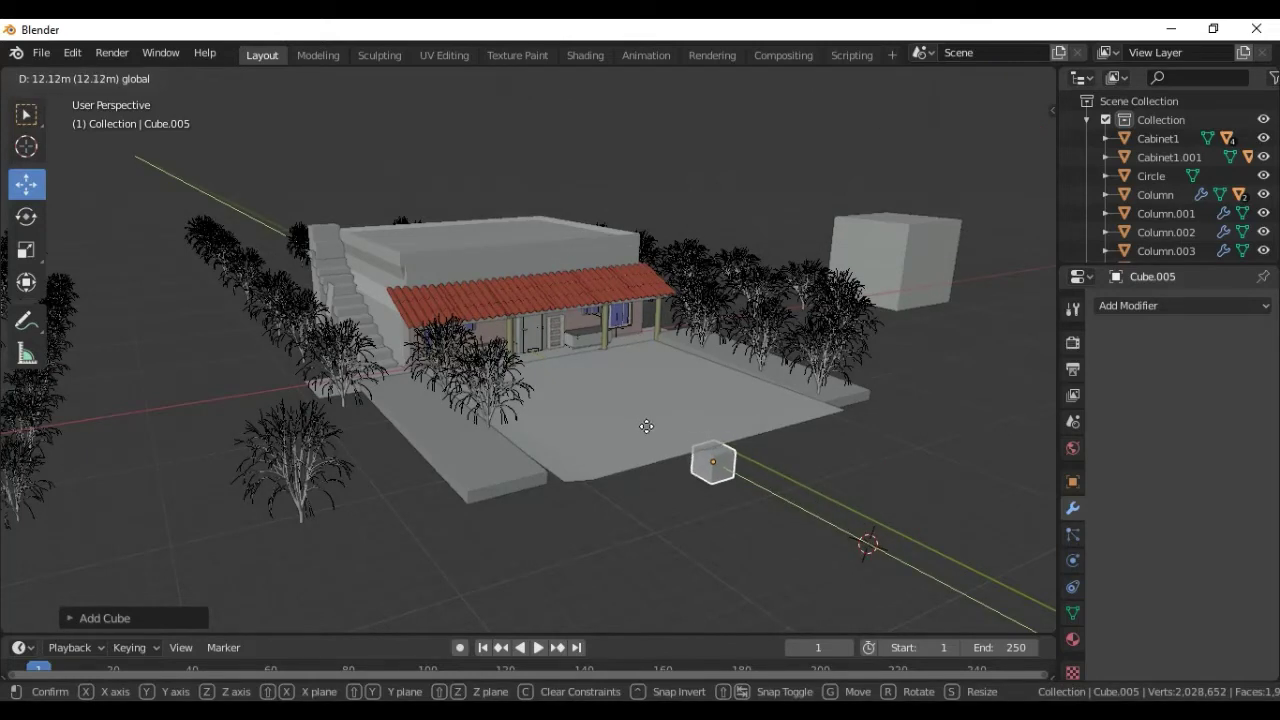
pyautogui.click(645, 433)
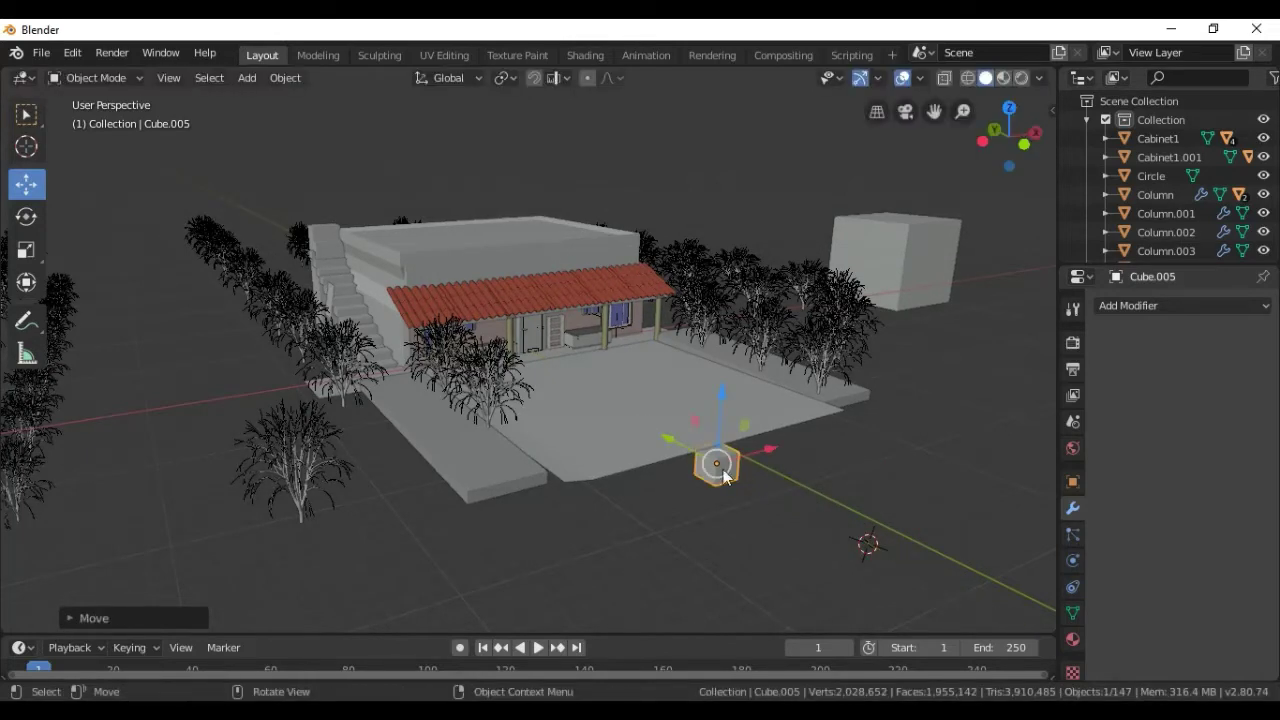
# In Edit Mode with face selection, try a Z scale on a face, undo it, and reselect a face.
pyautogui.click(125, 80)
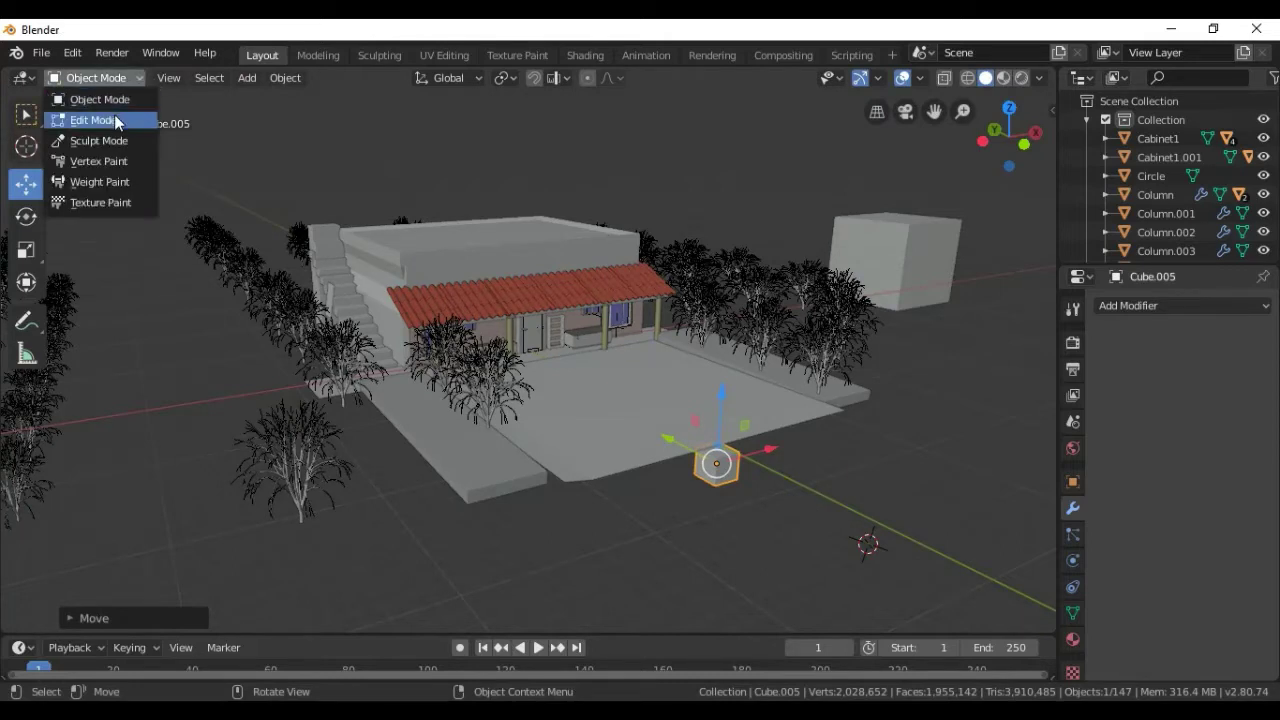
pyautogui.click(117, 121)
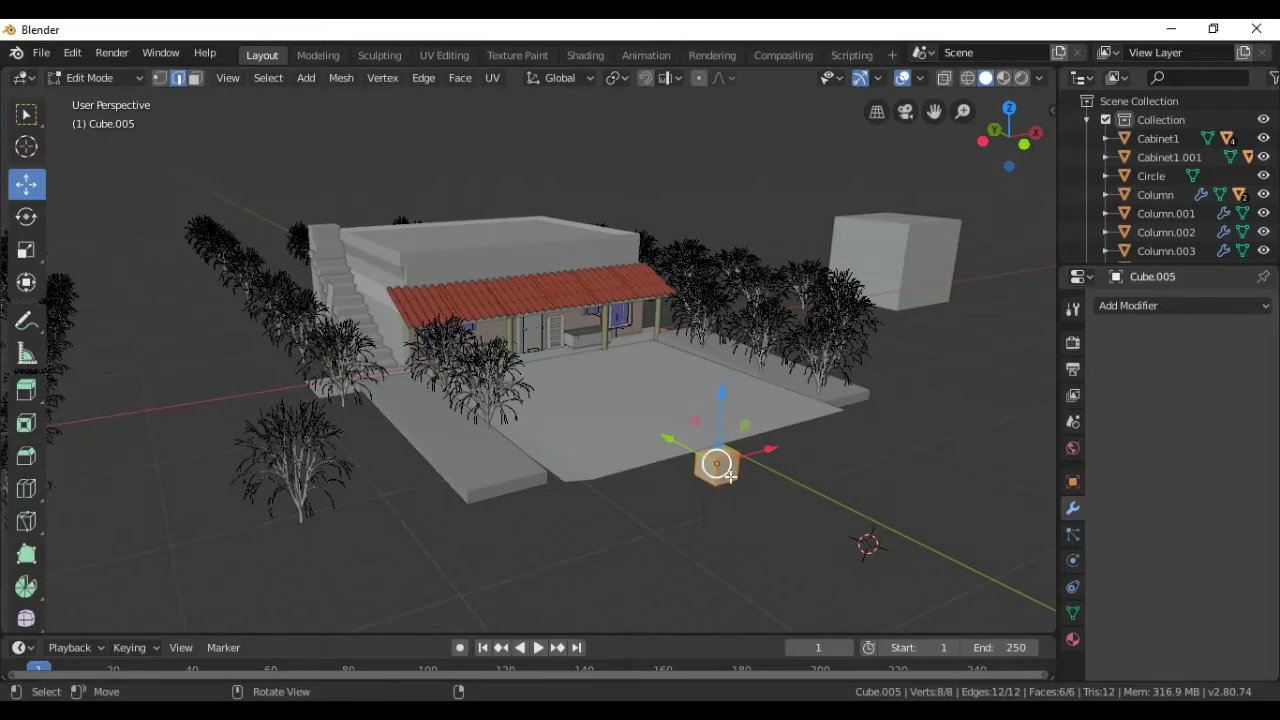
pyautogui.click(195, 78)
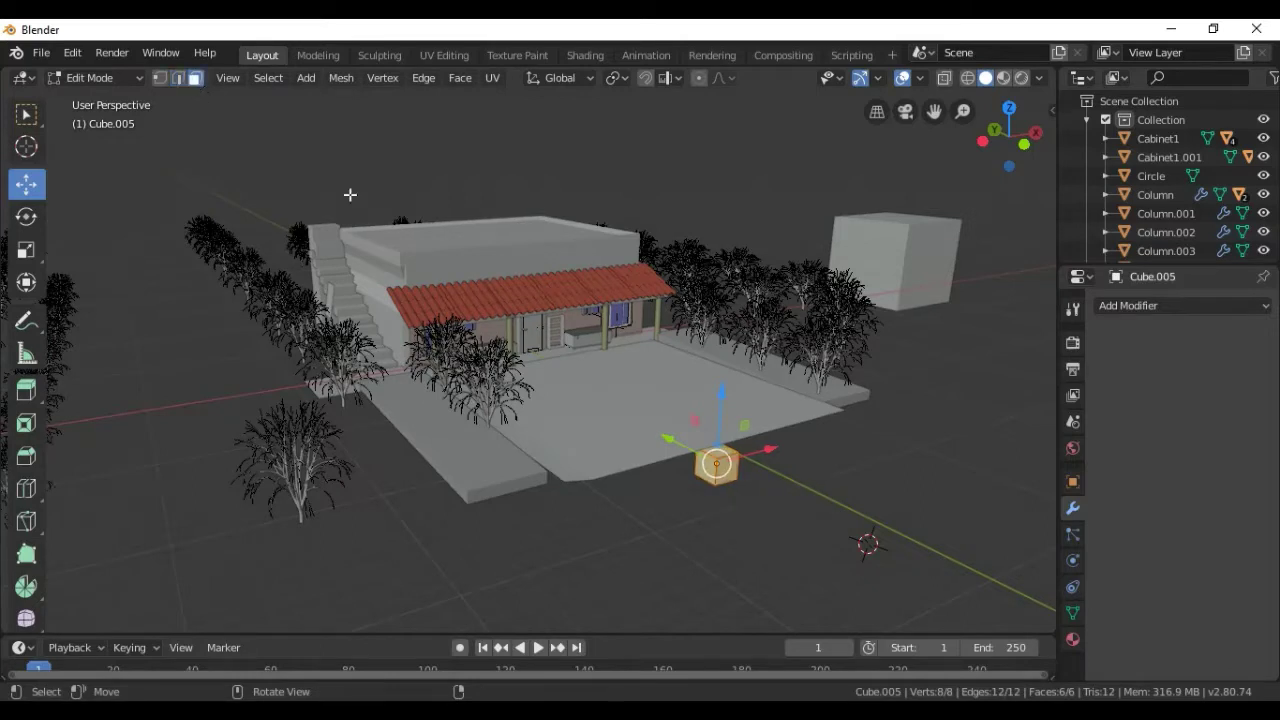
pyautogui.click(727, 470)
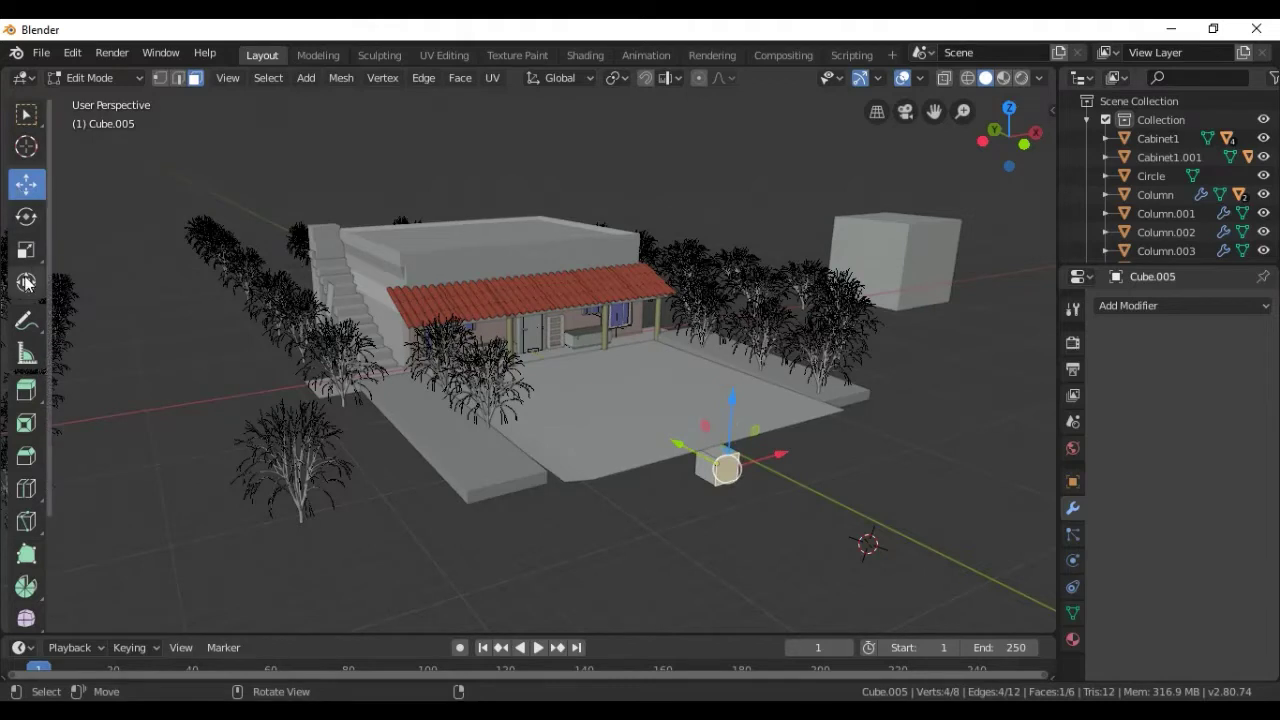
pyautogui.click(26, 282)
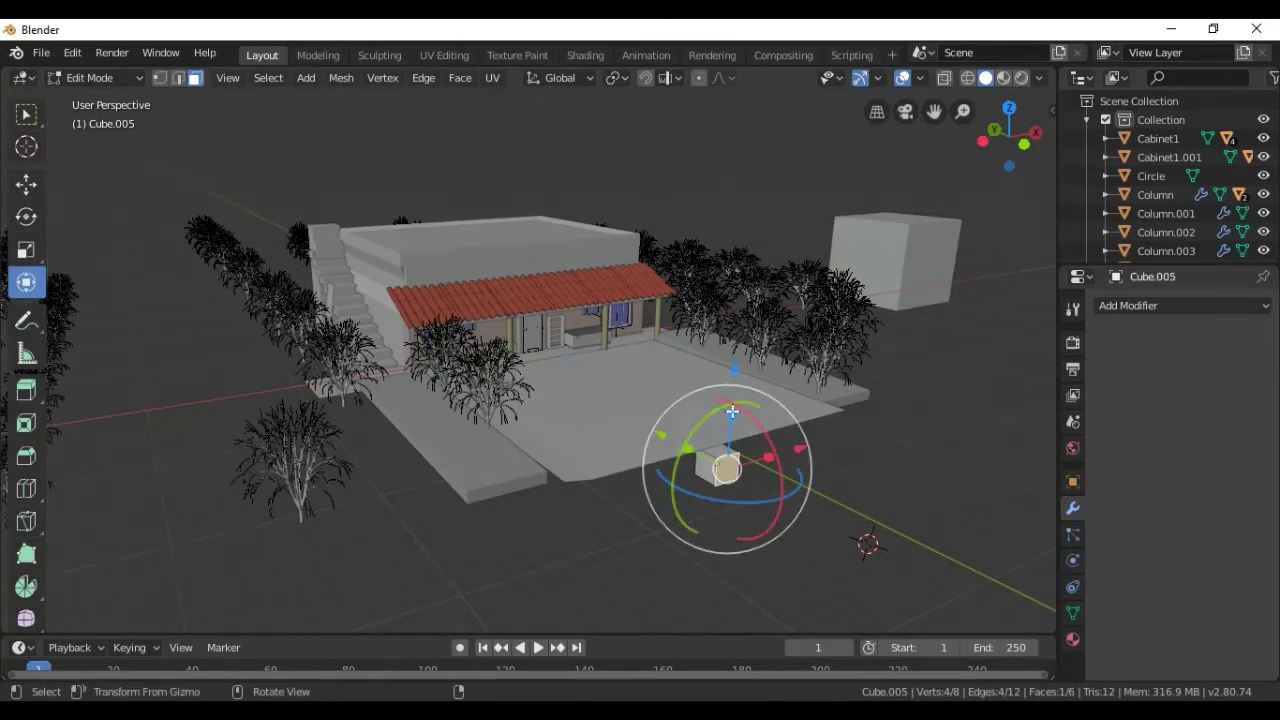
pyautogui.moveTo(732, 411); pyautogui.dragTo(737, 449)
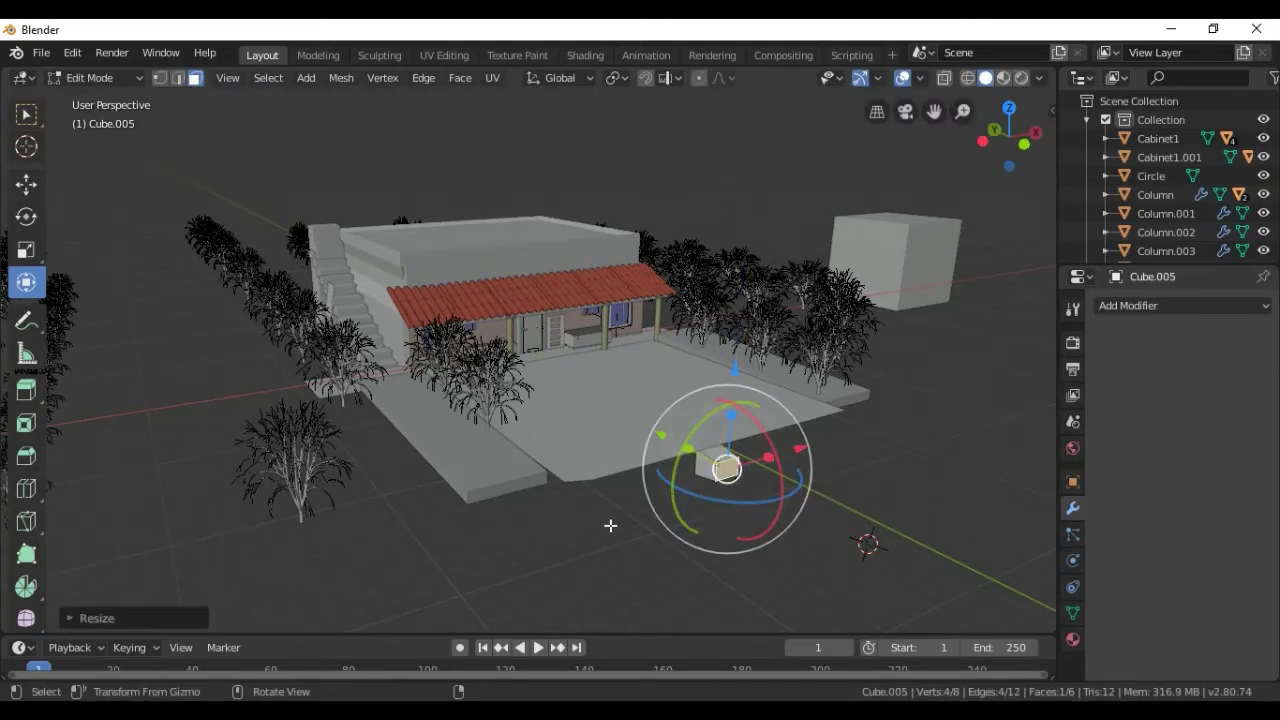
pyautogui.hotkey('ctrl', 'z')
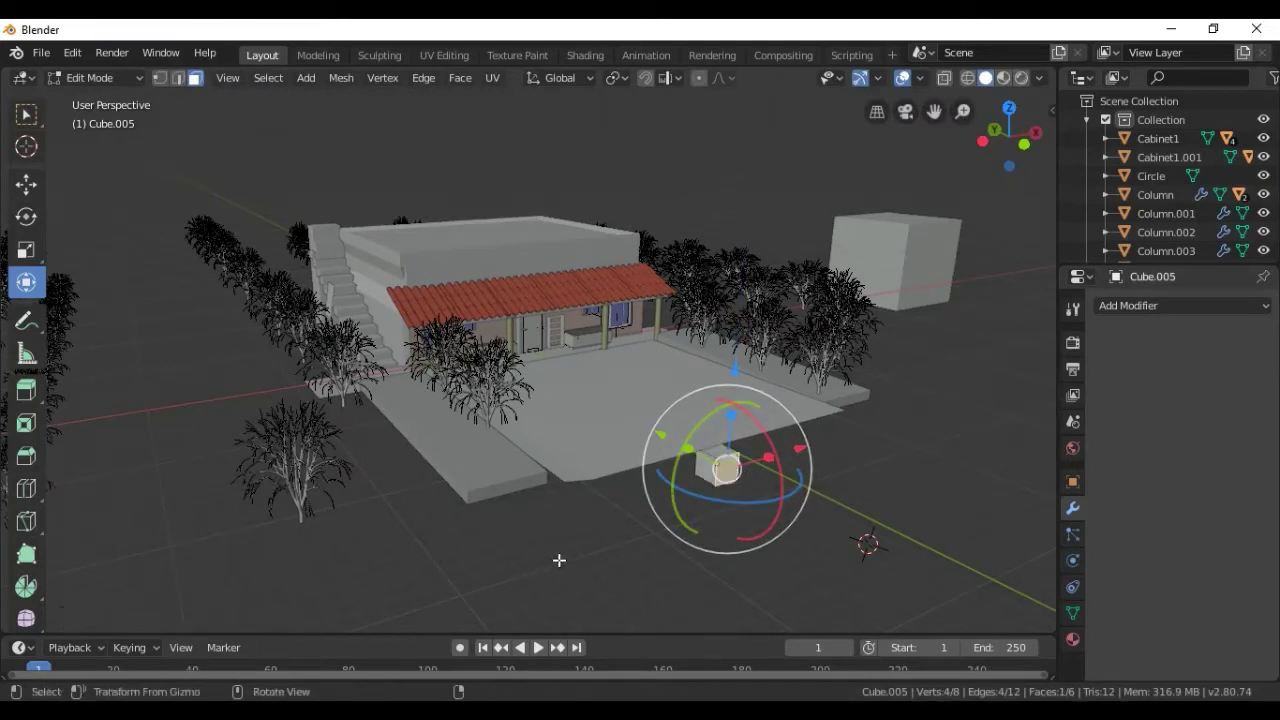
pyautogui.click(601, 528)
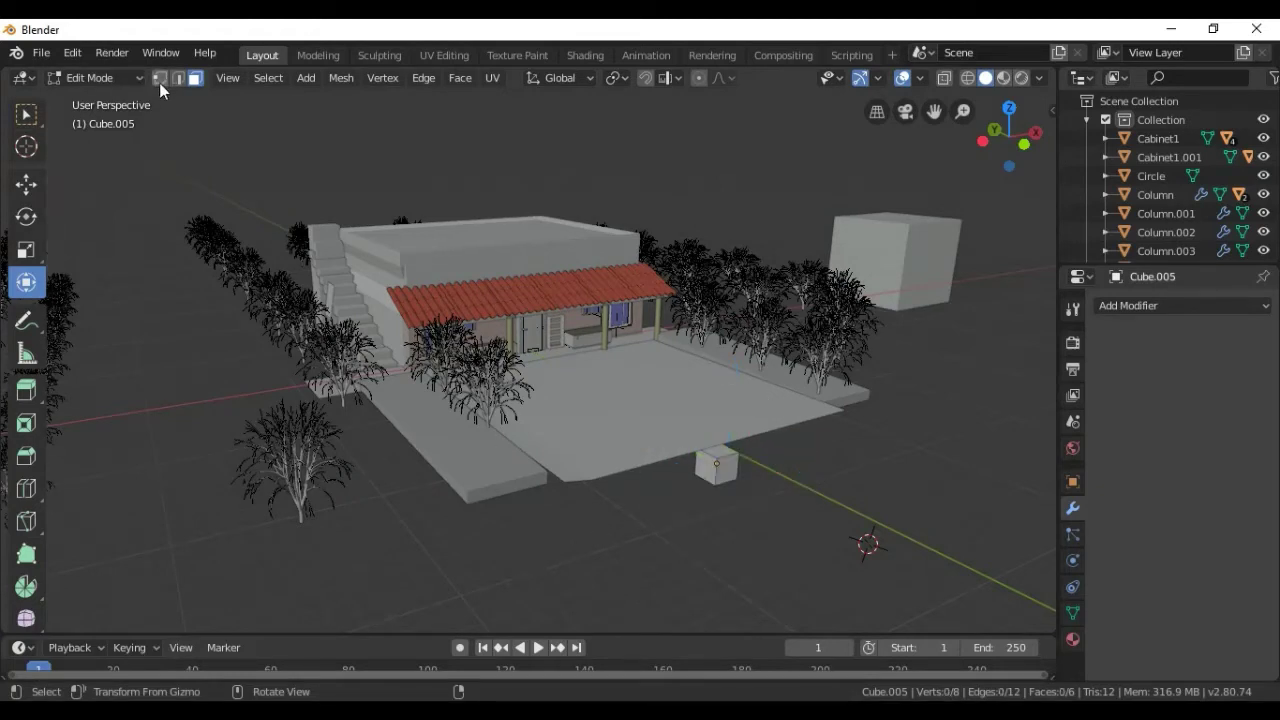
pyautogui.click(29, 188)
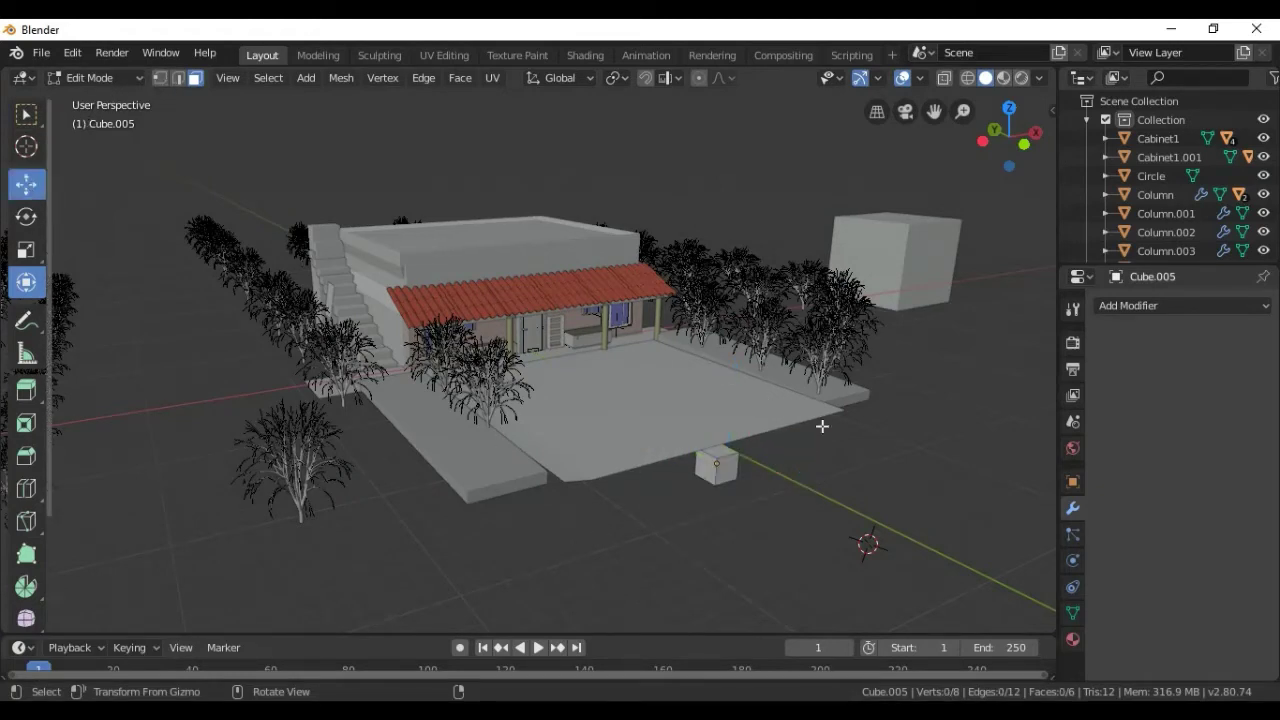
pyautogui.click(713, 465)
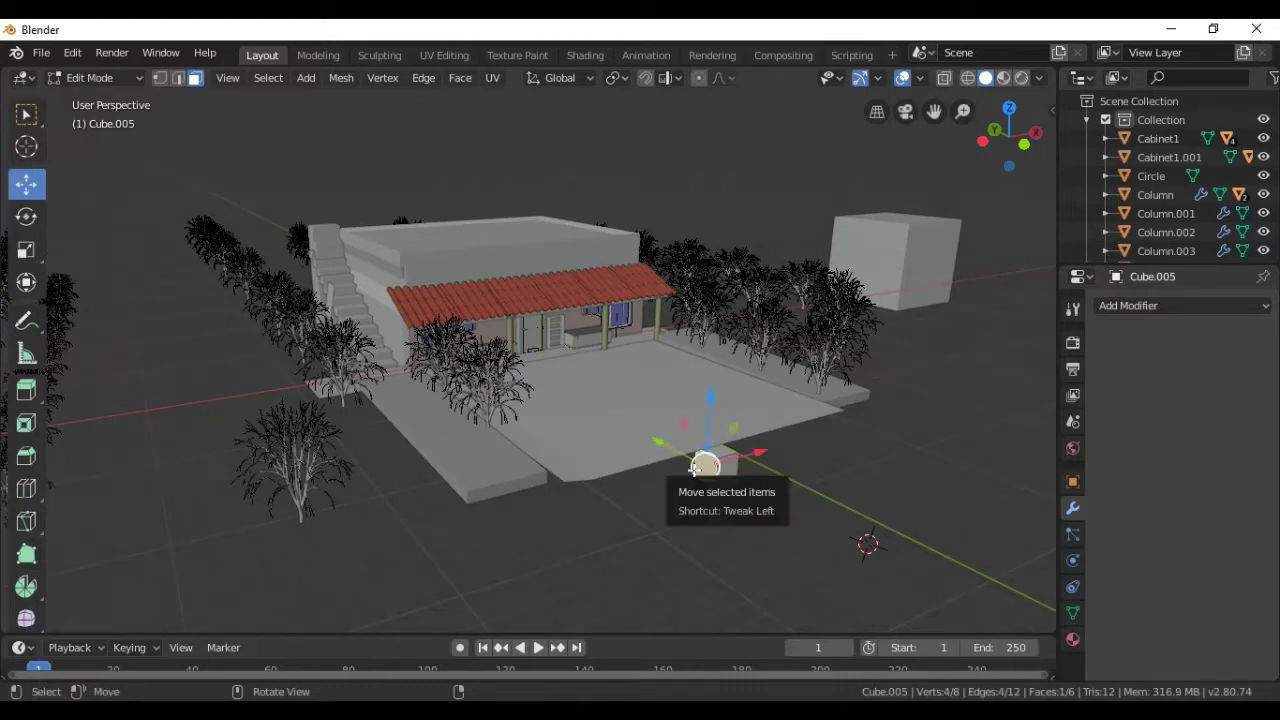
# Extrude the face into a long beam, then extrude its end face about 54 m further.
pyautogui.press('e')
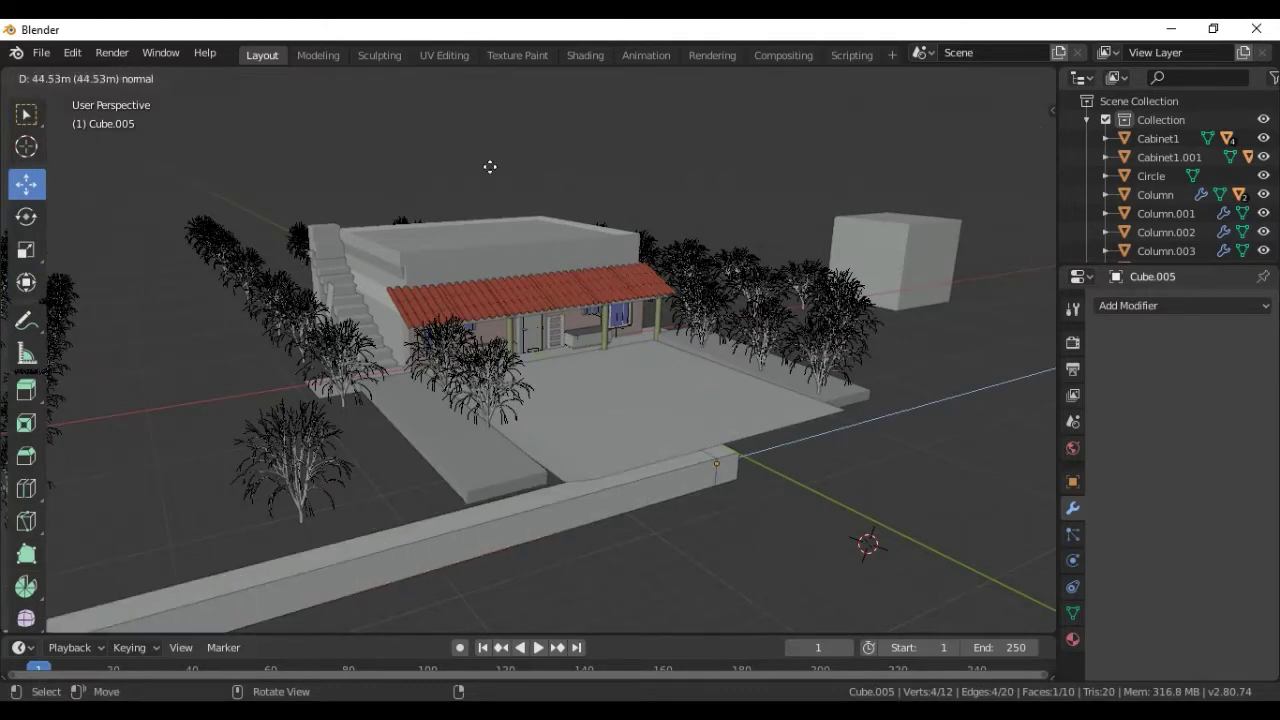
pyautogui.click(326, 206)
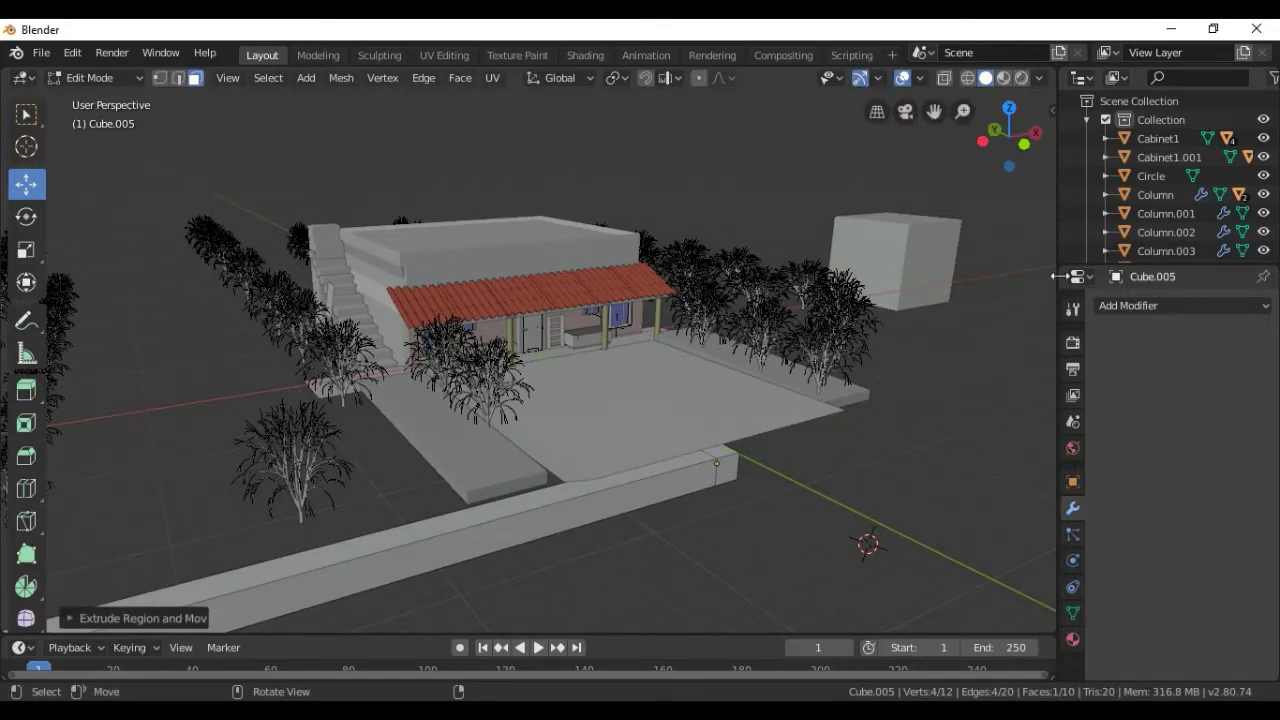
pyautogui.moveTo(1036, 133)
pyautogui.mouseDown()
pyautogui.moveTo(990, 135)
pyautogui.moveTo(1036, 138)
pyautogui.mouseUp()
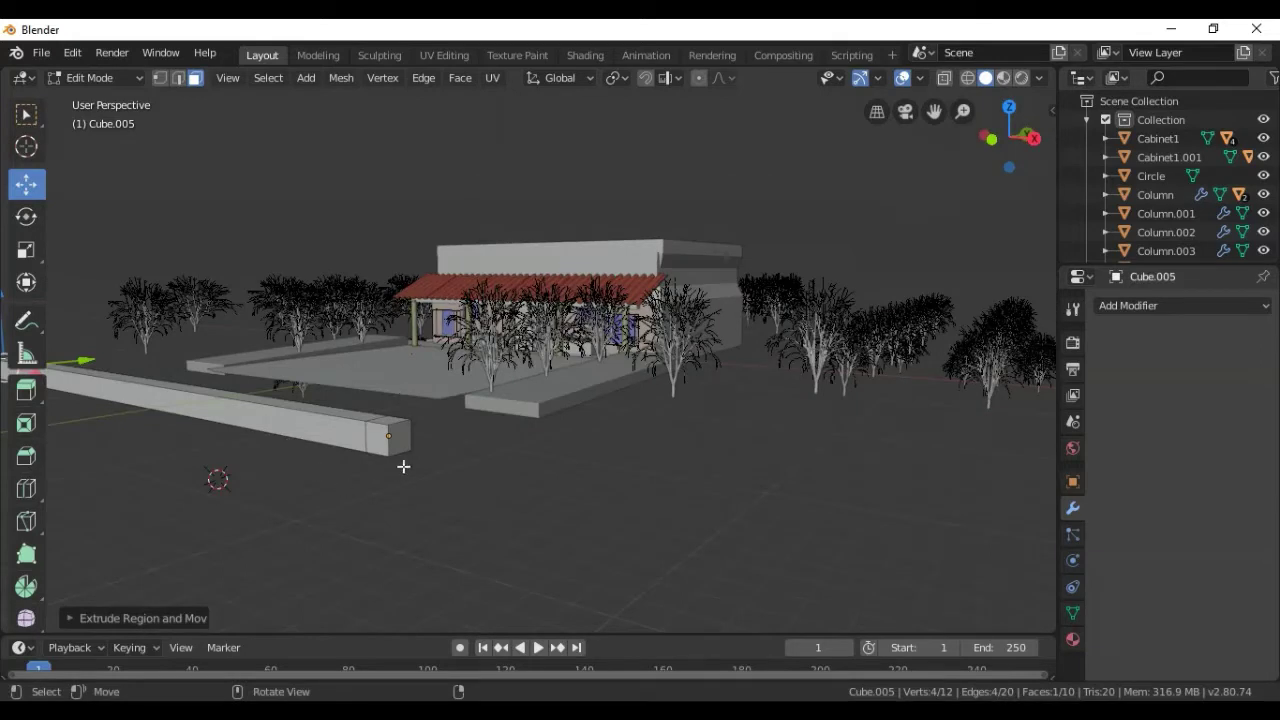
pyautogui.click(400, 437)
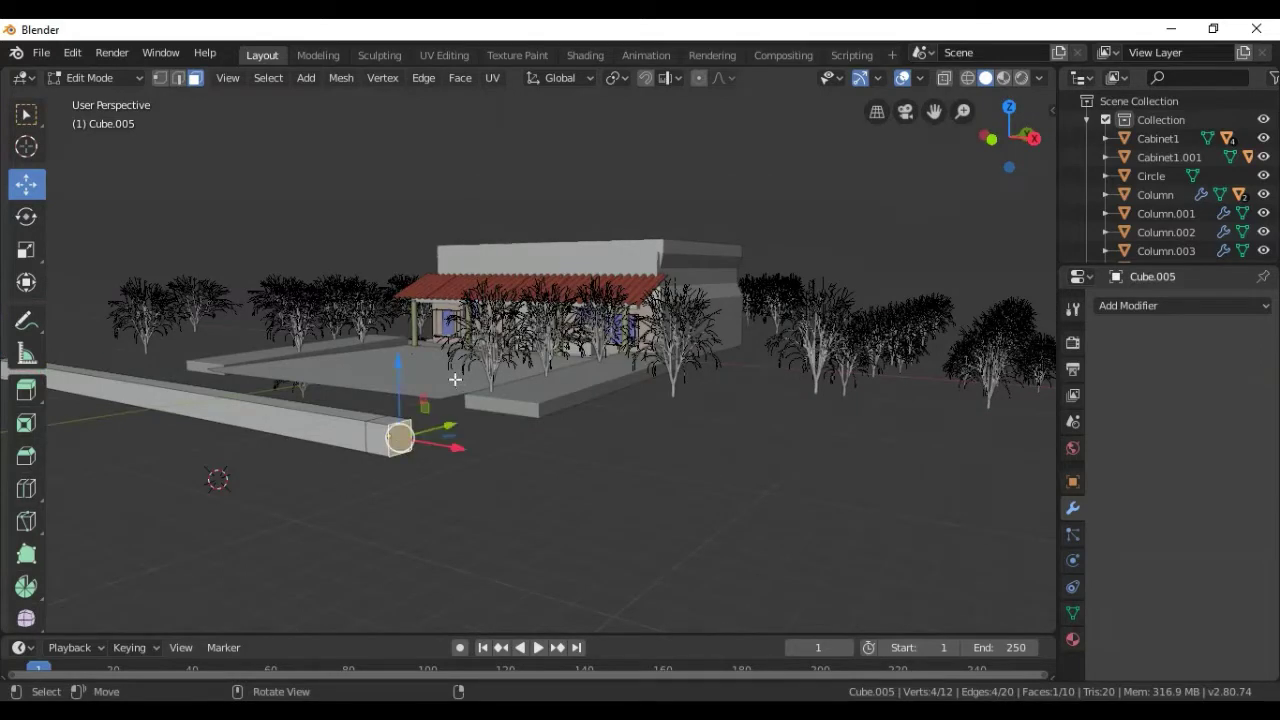
pyautogui.press('e')
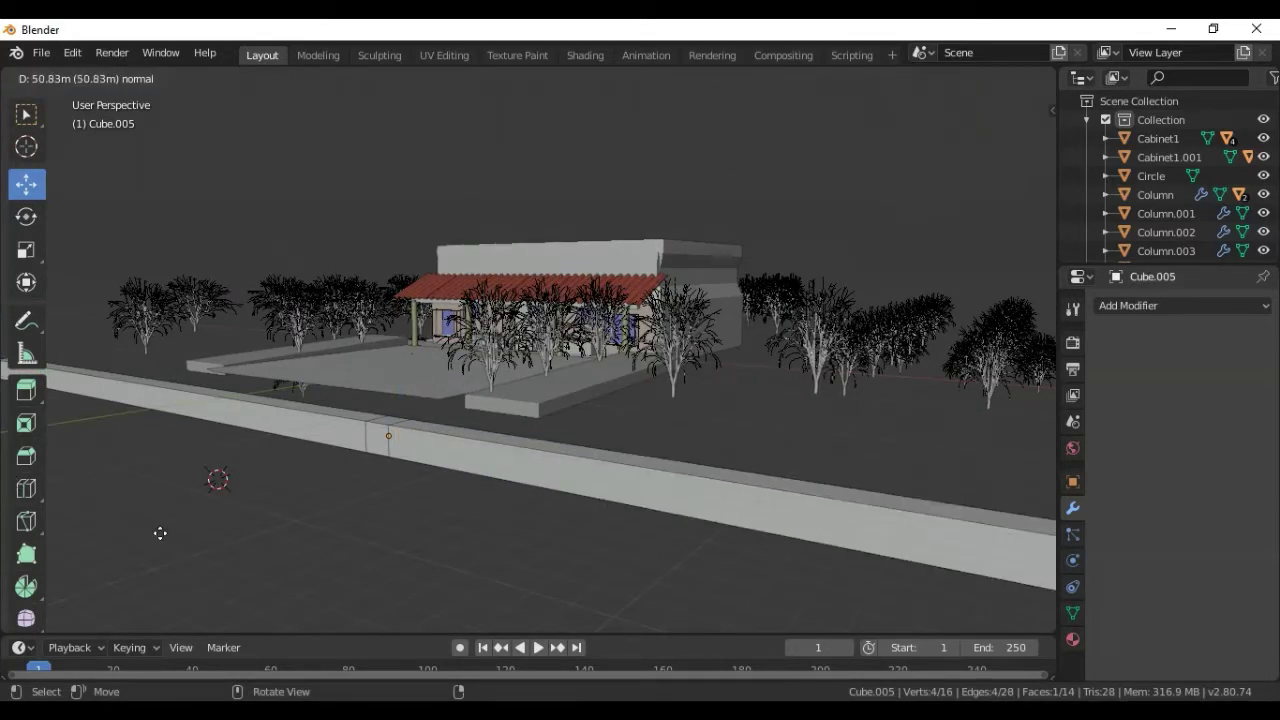
pyautogui.click(648, 100)
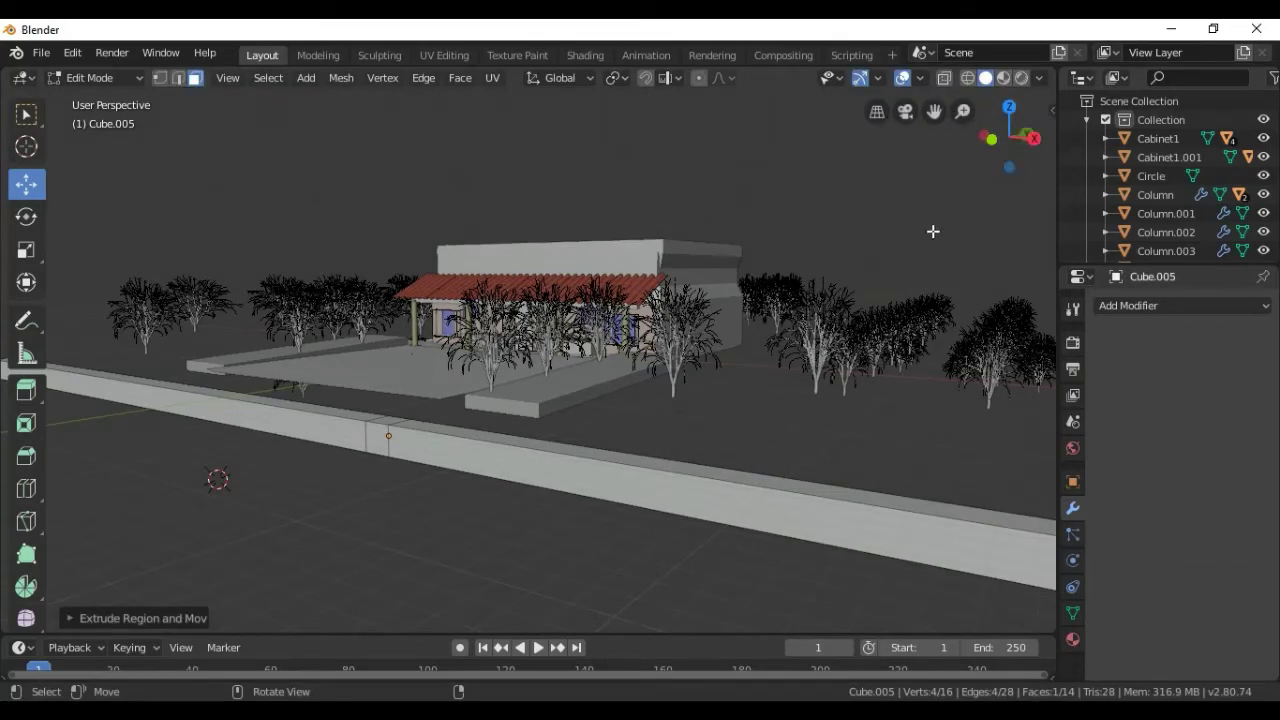
pyautogui.click(128, 78)
# In Object Mode, move the beam up along Z, then about 2 m along Y and X against the patio edge.
pyautogui.click(109, 103)
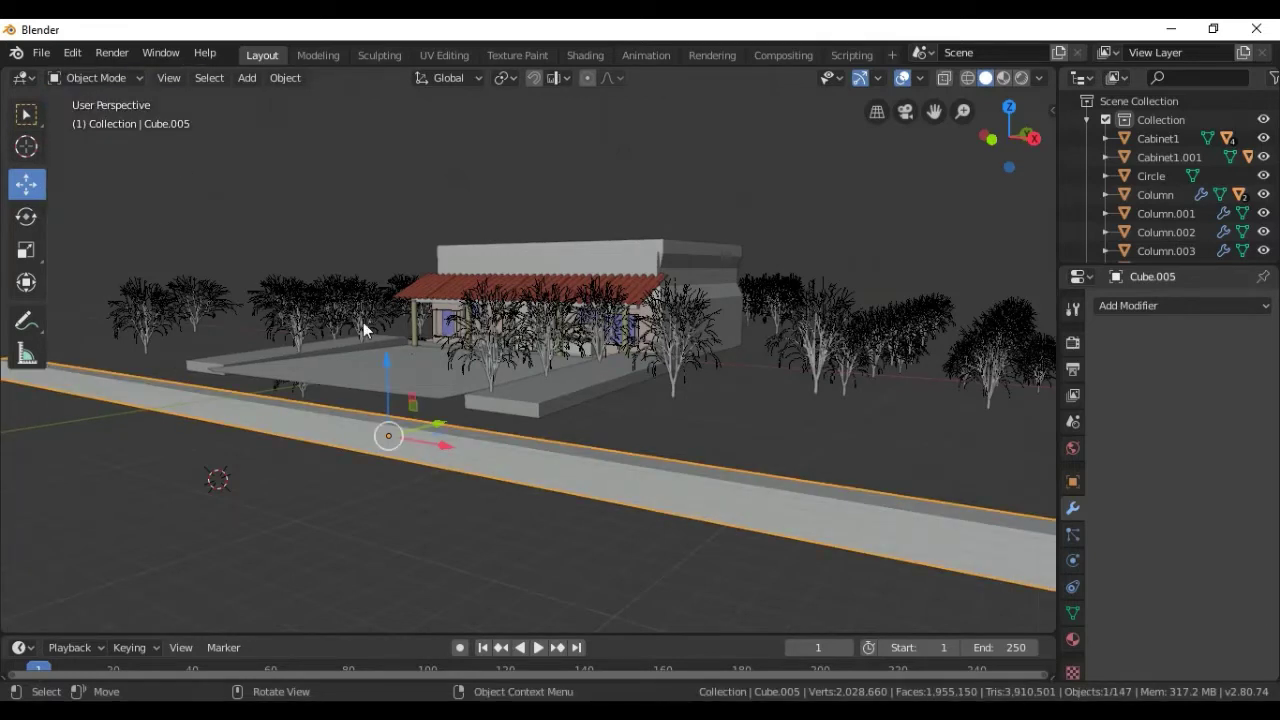
pyautogui.moveTo(383, 361); pyautogui.dragTo(381, 327)
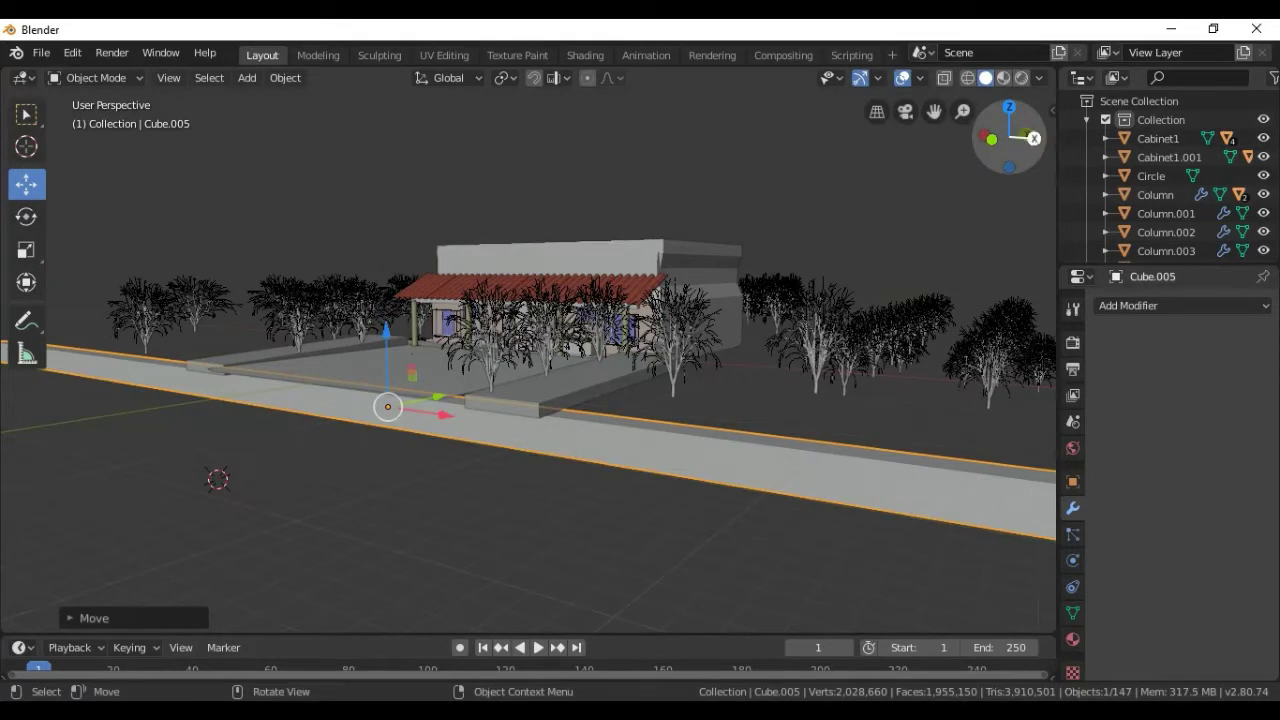
pyautogui.moveTo(1010, 138); pyautogui.dragTo(995, 145)
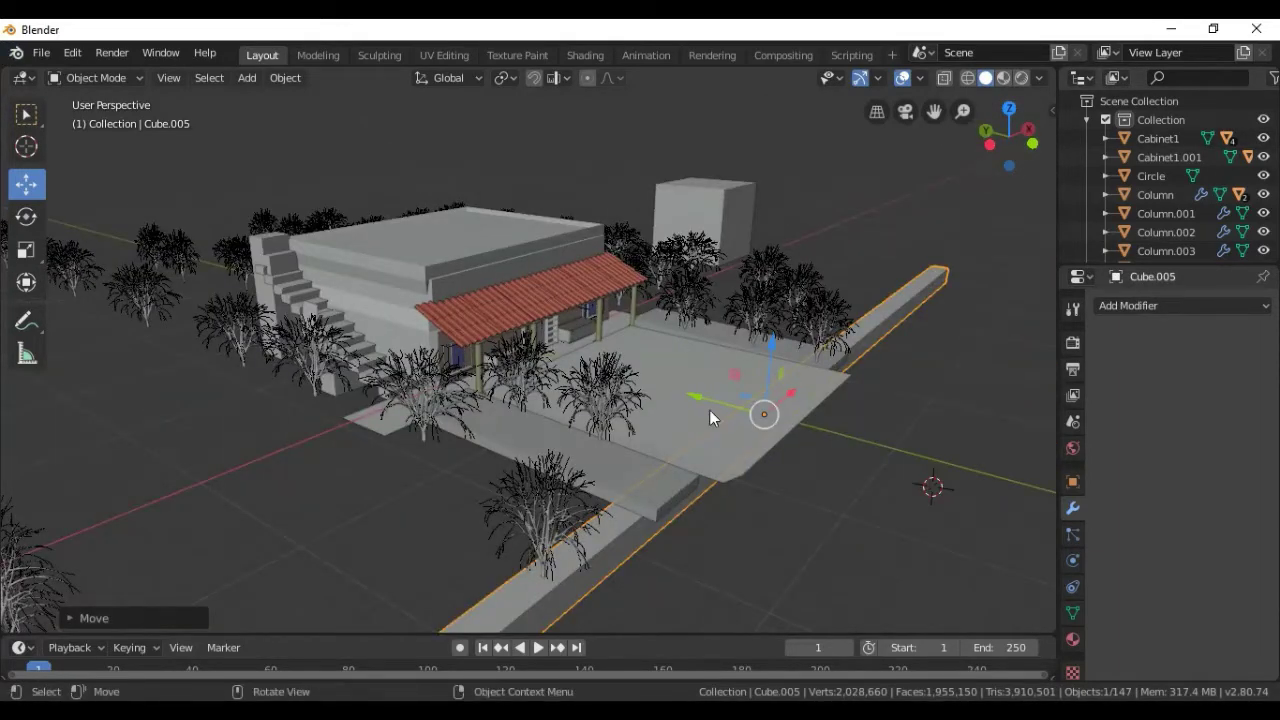
pyautogui.scroll(-2, 709, 409)
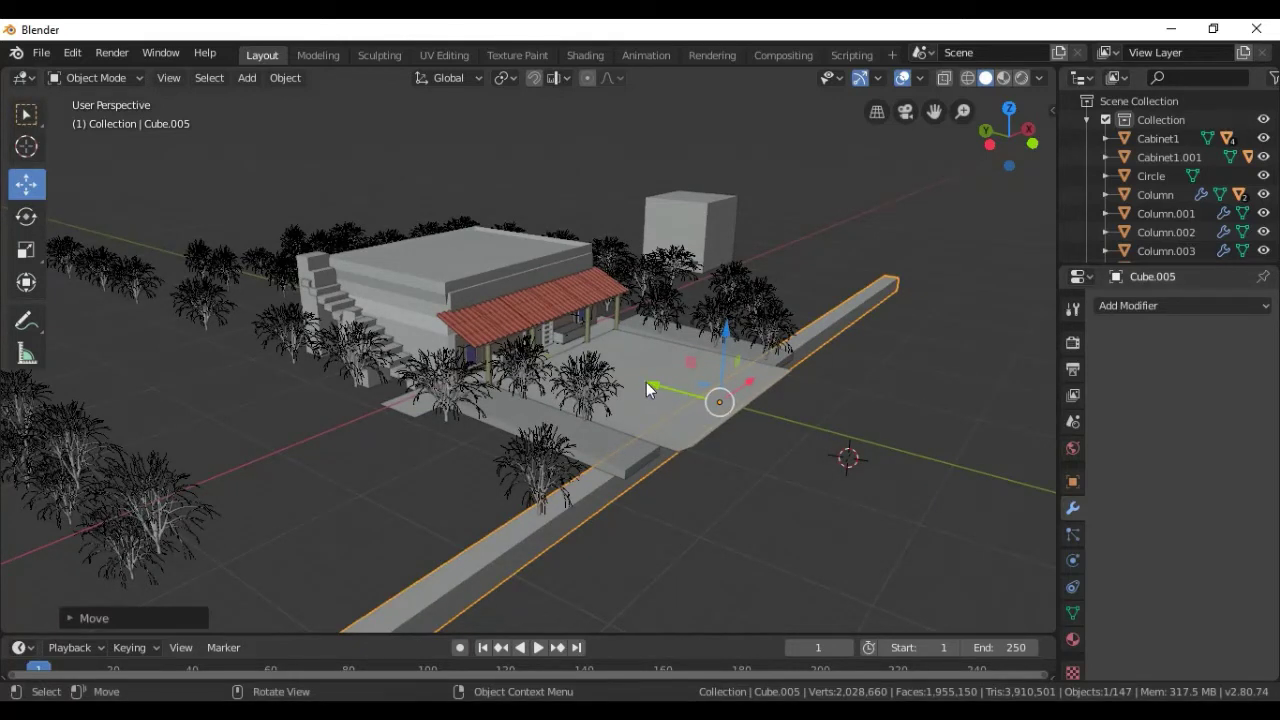
pyautogui.moveTo(649, 398); pyautogui.dragTo(672, 406)
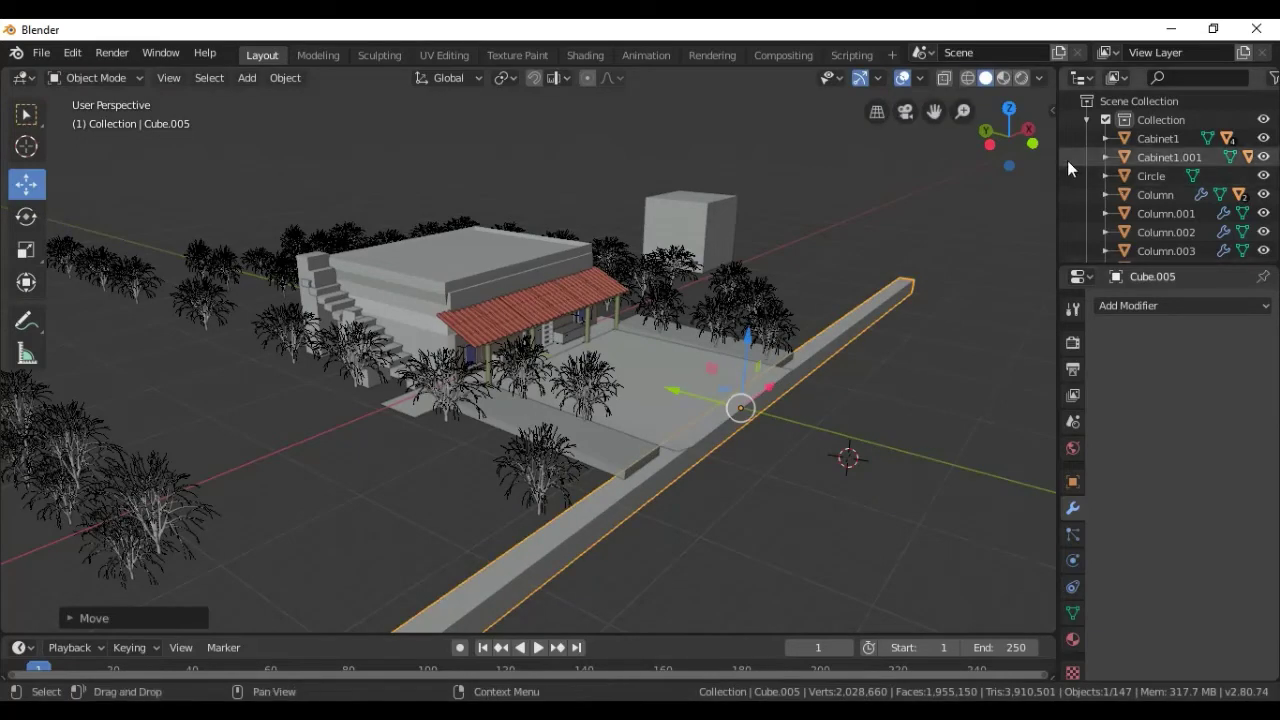
pyautogui.moveTo(1000, 148); pyautogui.dragTo(1004, 181)
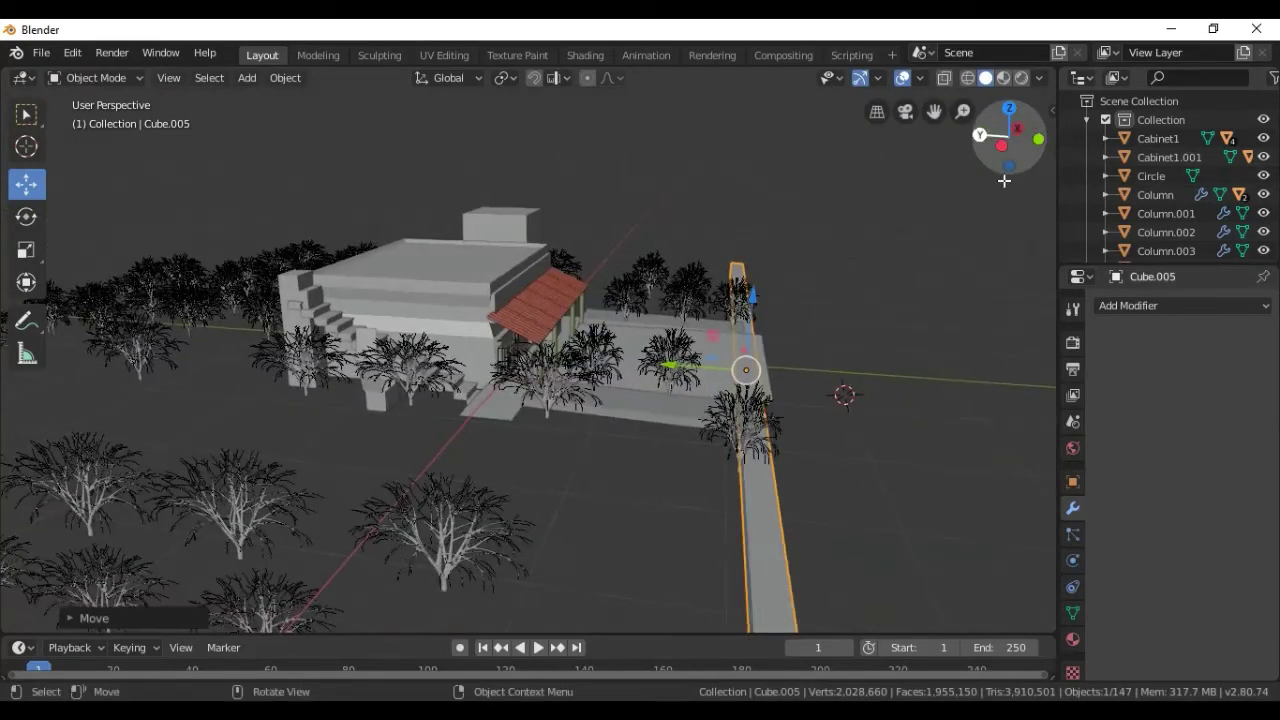
pyautogui.moveTo(672, 358); pyautogui.dragTo(701, 370)
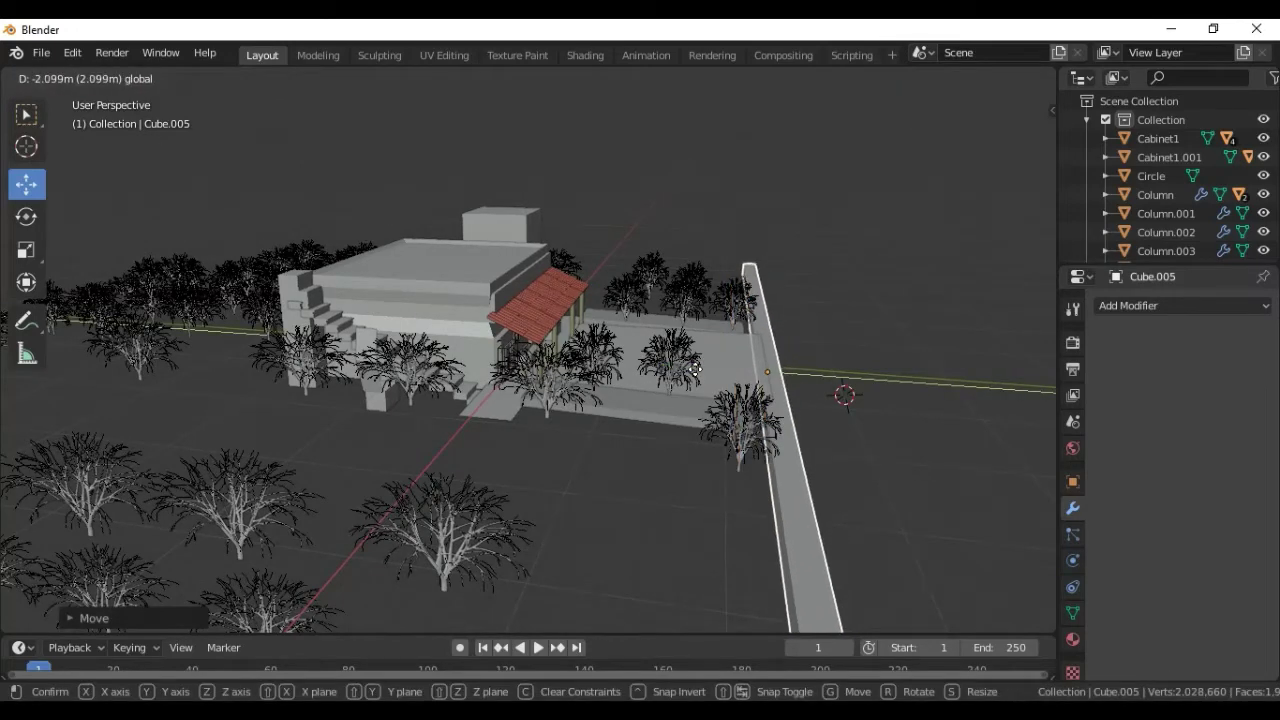
pyautogui.moveTo(701, 370); pyautogui.dragTo(744, 337)
pyautogui.scroll(-3, 934, 211)
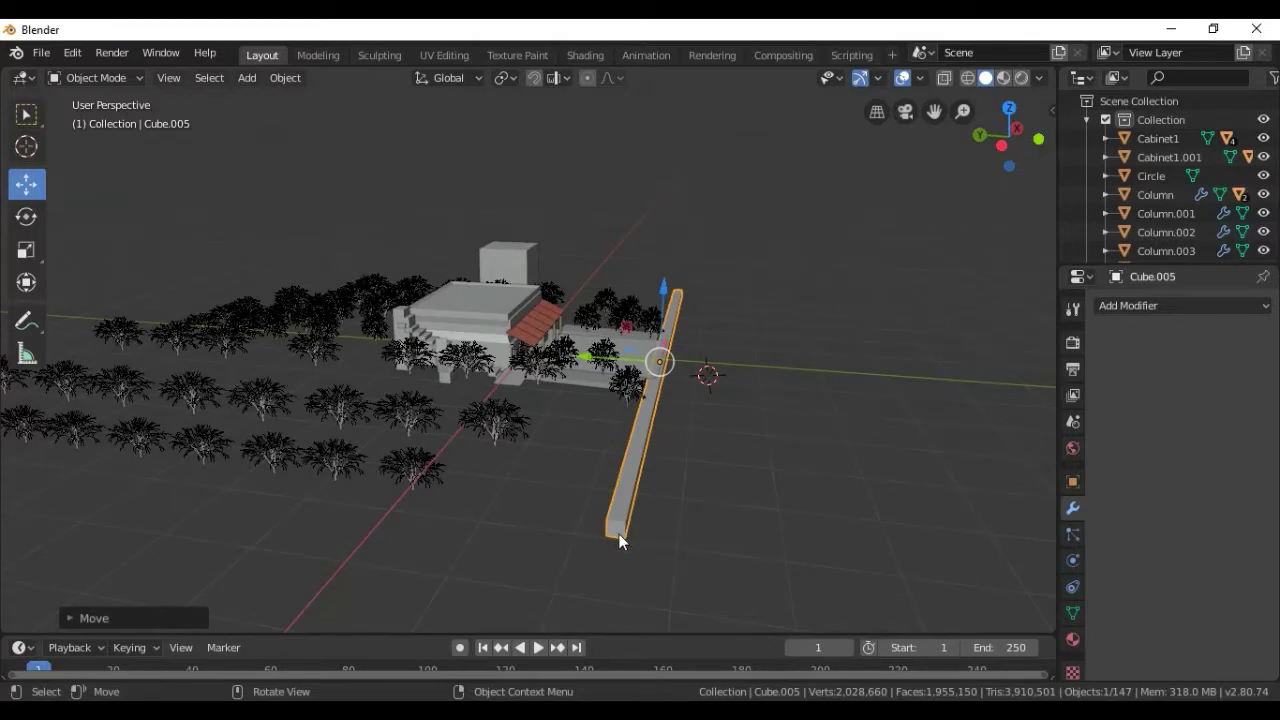
# In Edit Mode, extrude the beam's near end face to extend it.
pyautogui.click(90, 77)
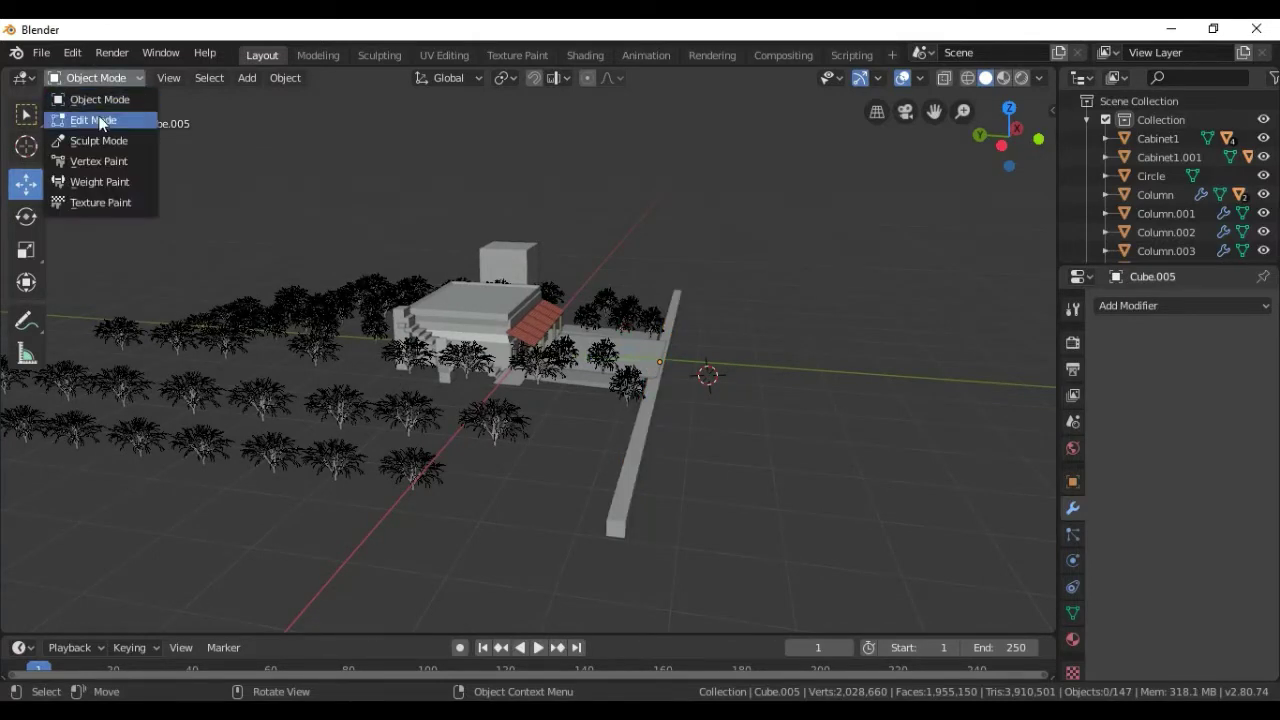
pyautogui.click(105, 119)
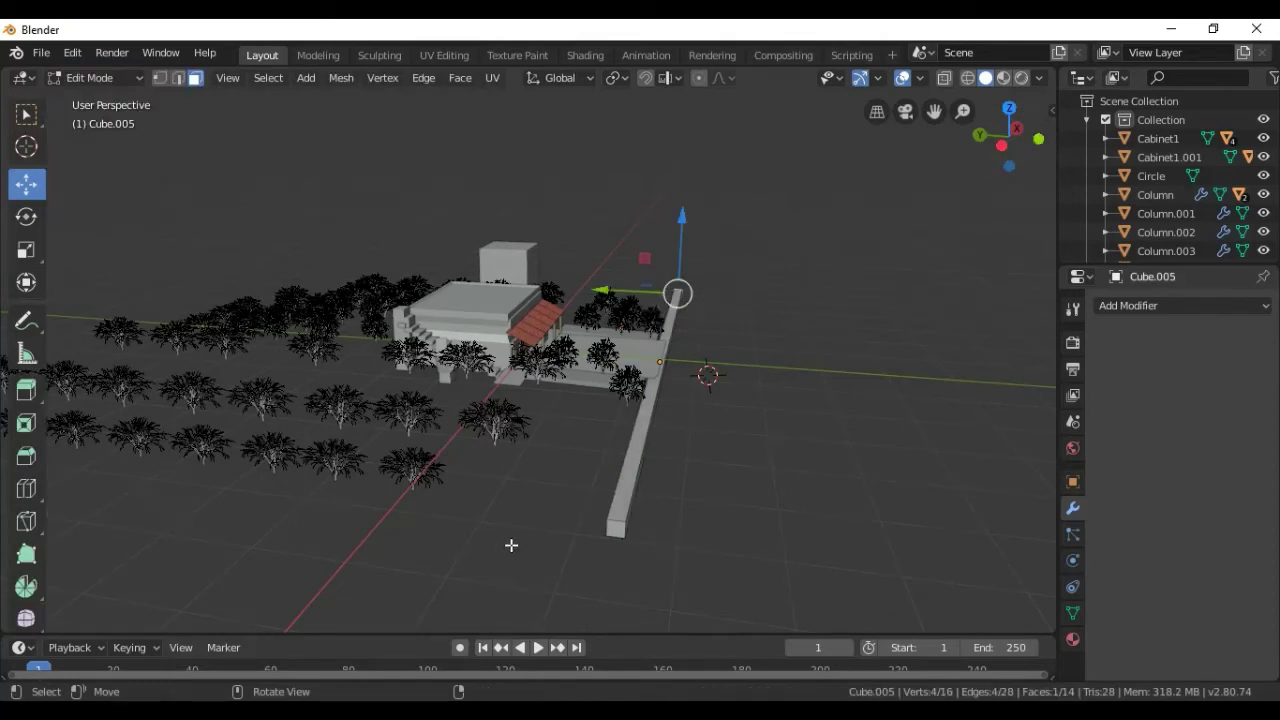
pyautogui.click(617, 528)
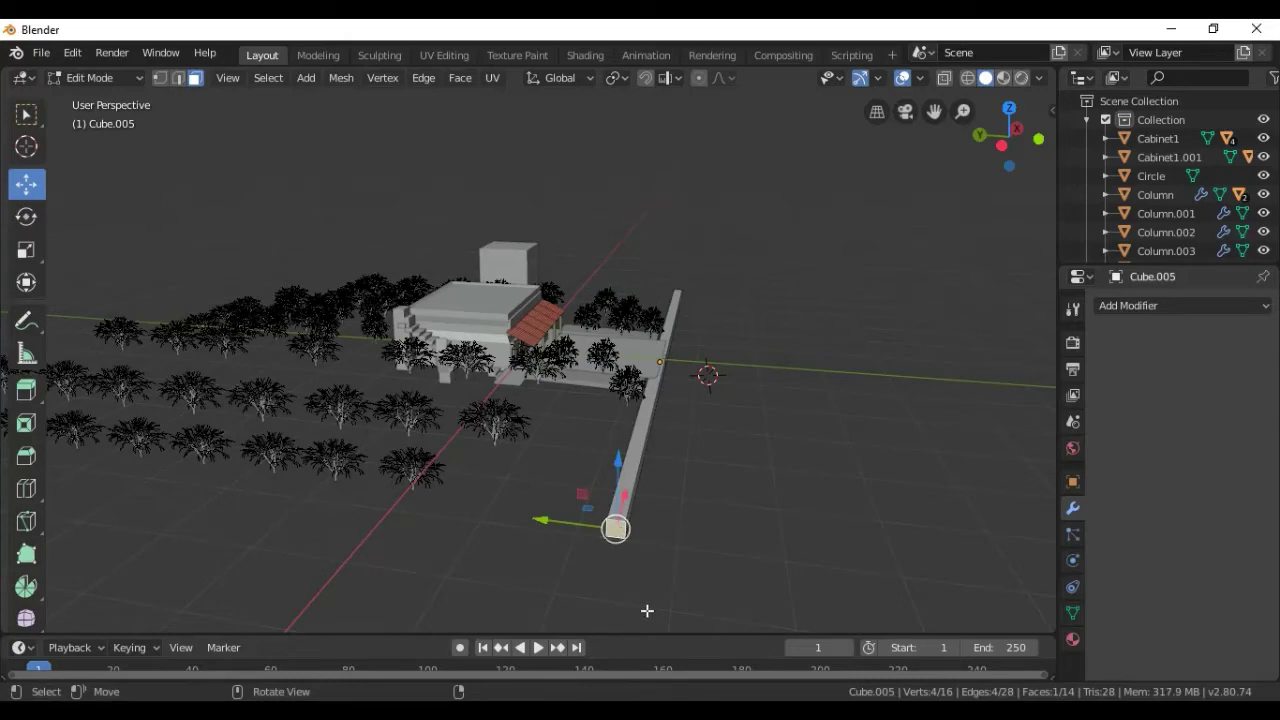
pyautogui.press('e')
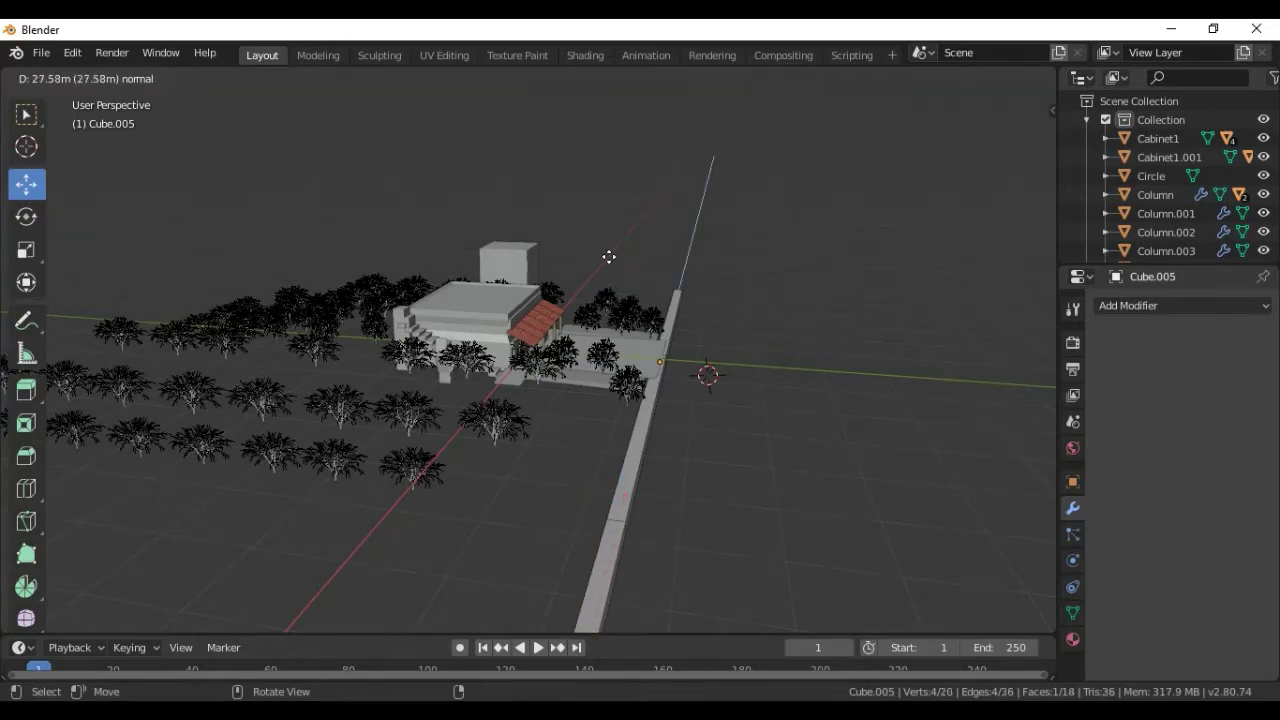
pyautogui.click(608, 254)
# Extrude the beam's other end face to lengthen it further past the large box.
pyautogui.moveTo(981, 138)
pyautogui.mouseDown()
pyautogui.moveTo(920, 145)
pyautogui.moveTo(876, 342)
pyautogui.mouseUp()
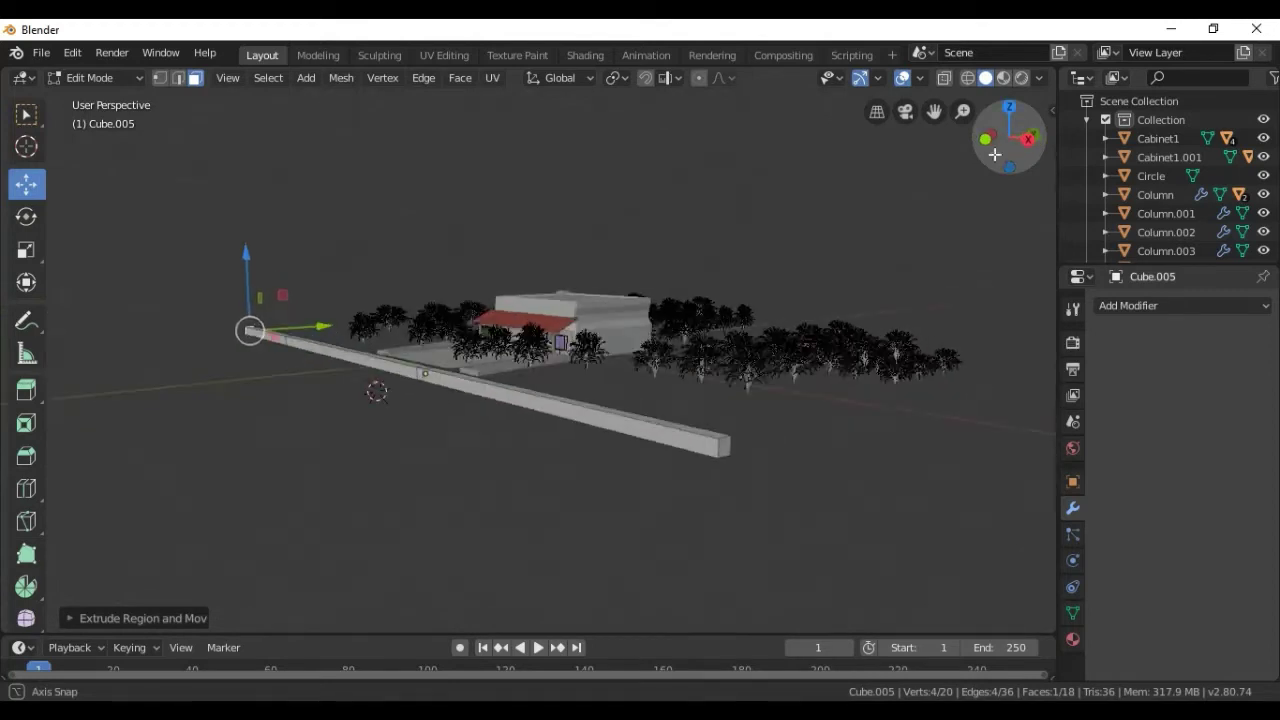
pyautogui.click(725, 451)
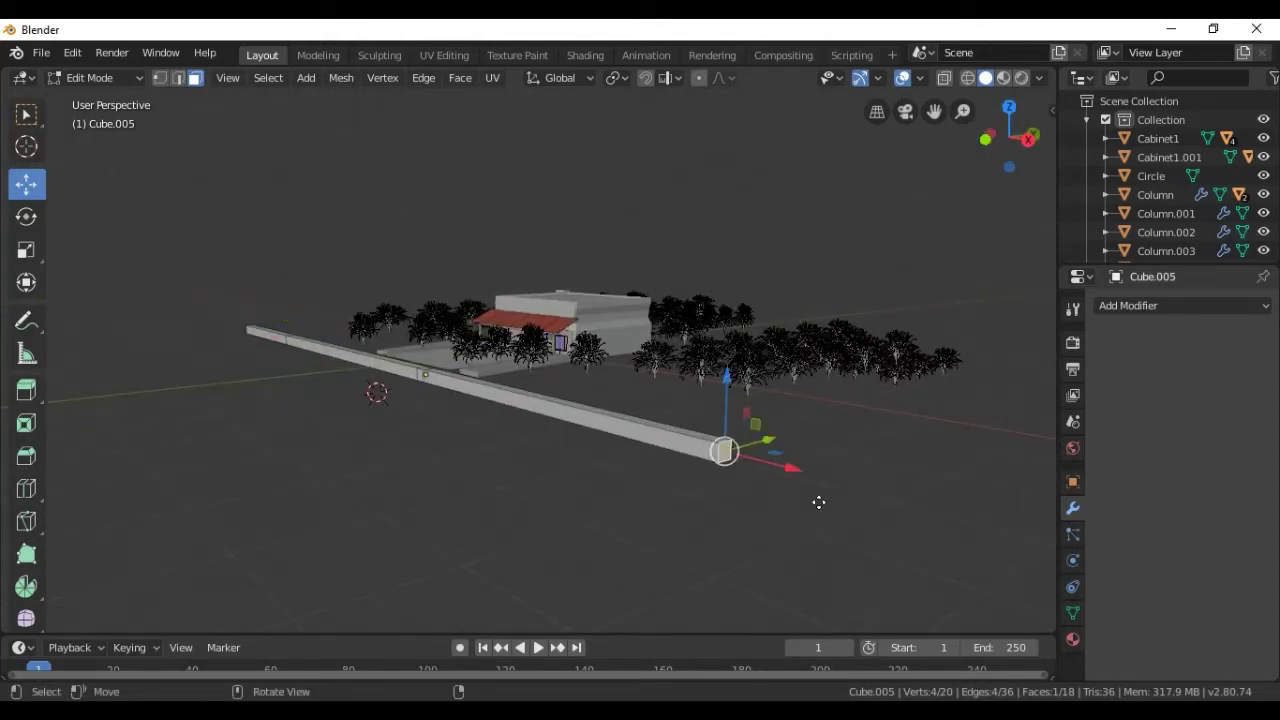
pyautogui.press('e')
pyautogui.click(280, 180)
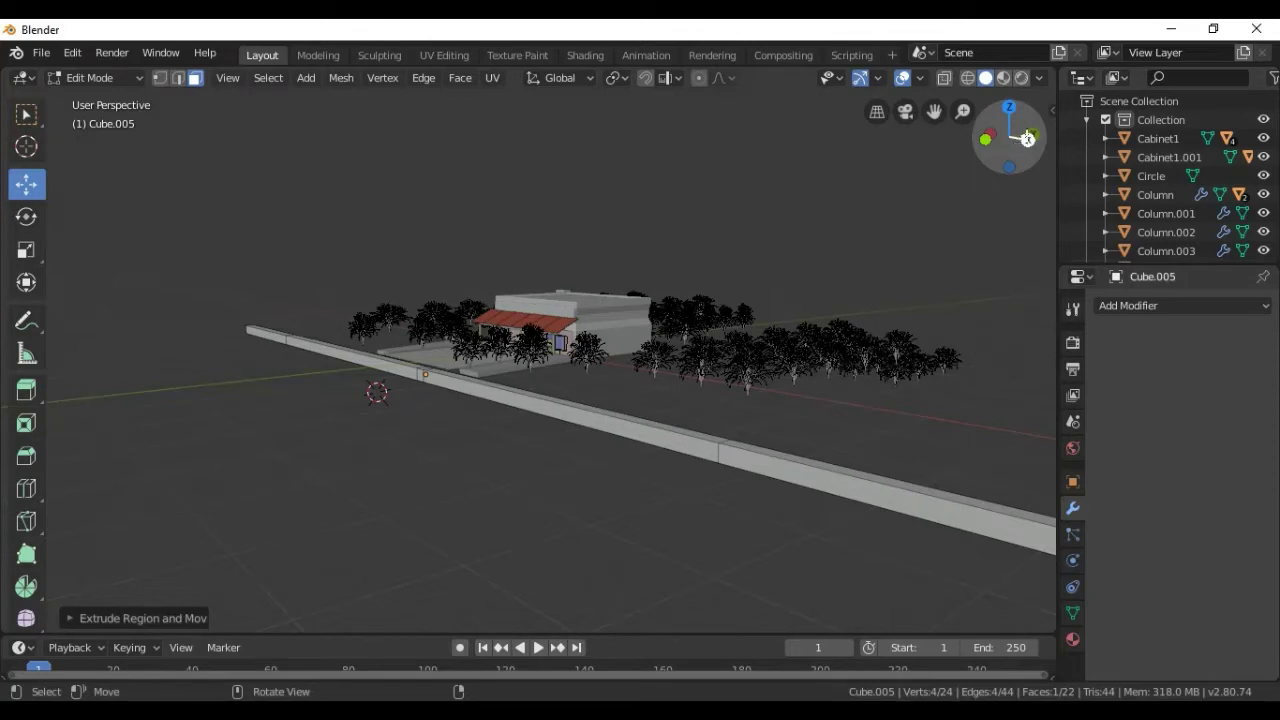
pyautogui.moveTo(1027, 139); pyautogui.dragTo(223, 334)
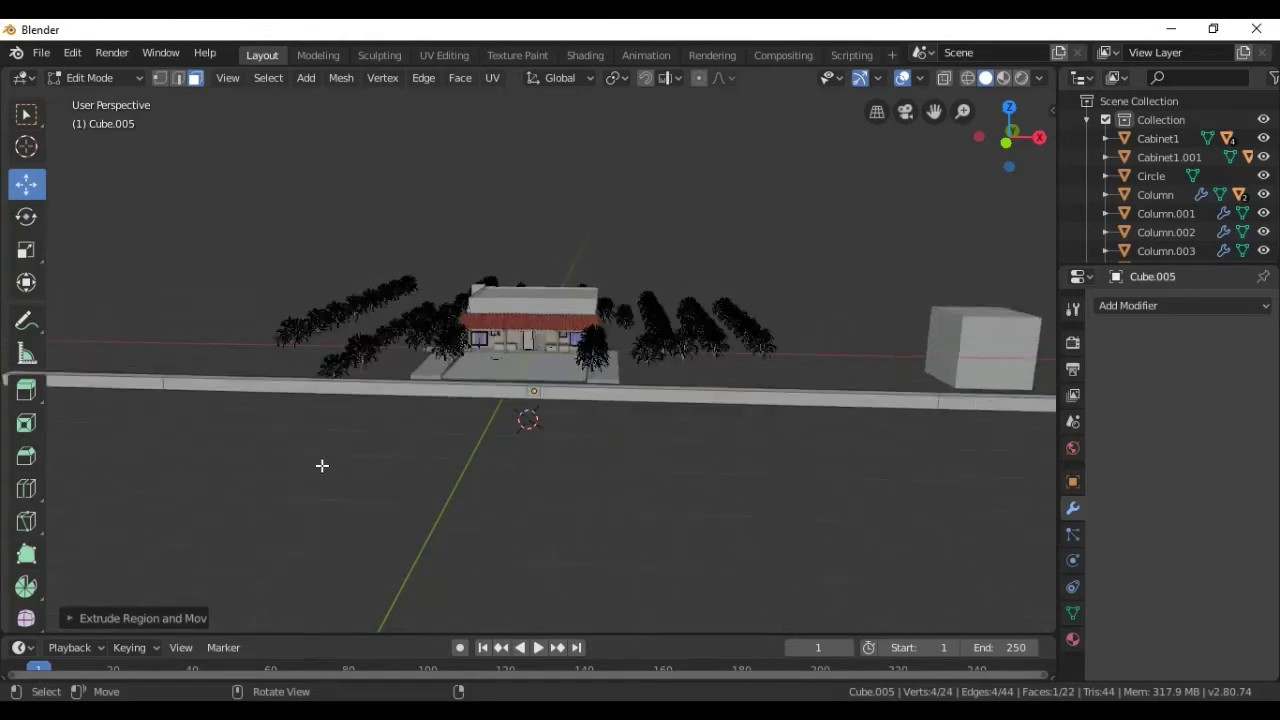
# Extrude the left, right and small middle front faces of the beam outward.
pyautogui.scroll(1, 322, 465)
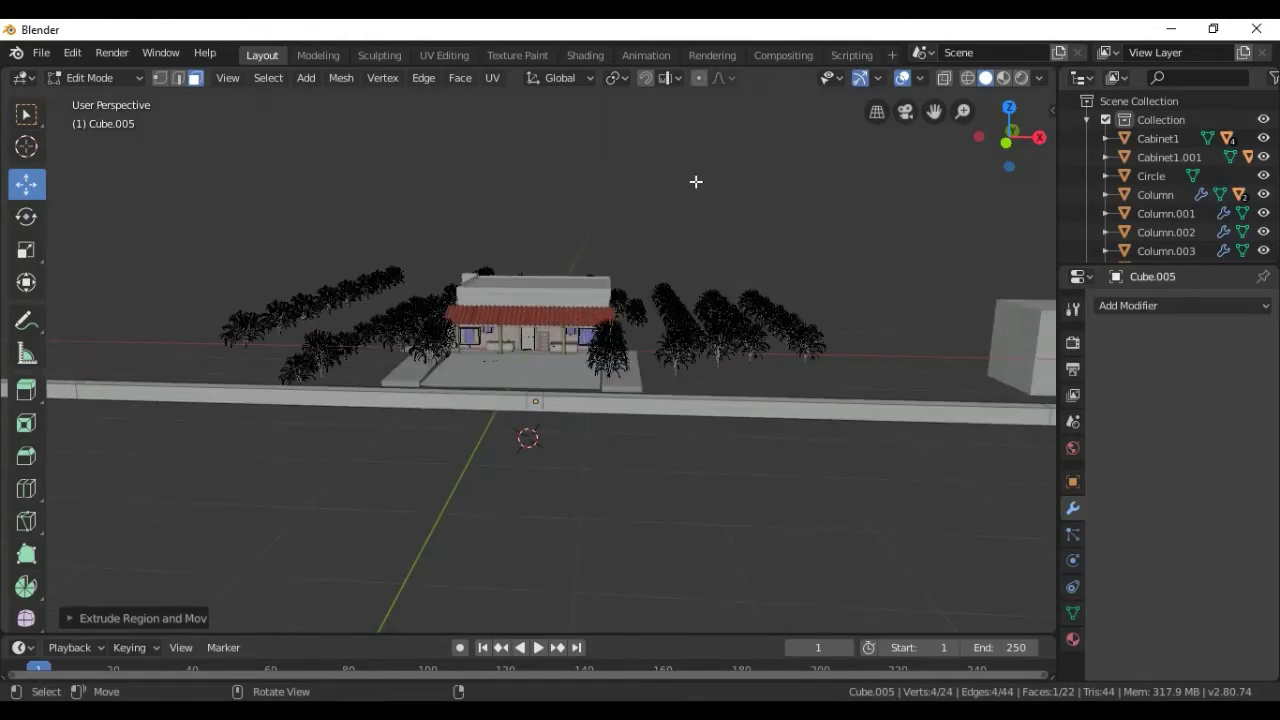
pyautogui.click(432, 402)
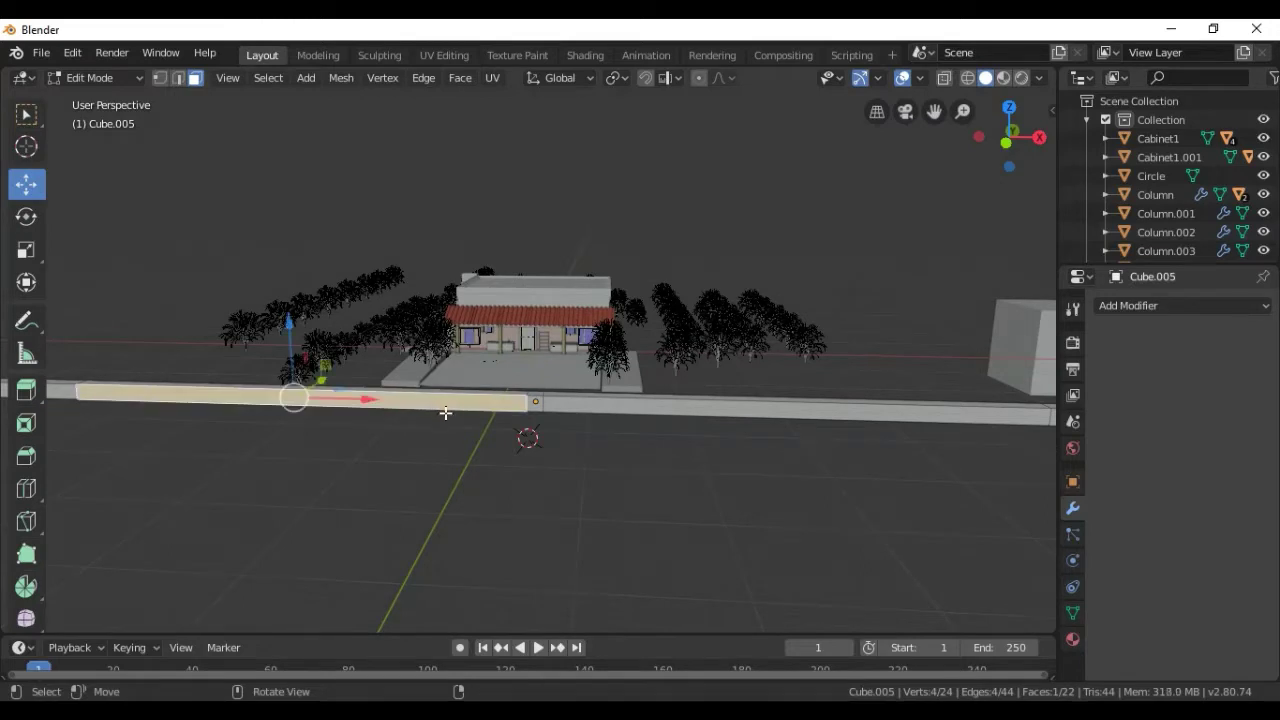
pyautogui.press('e')
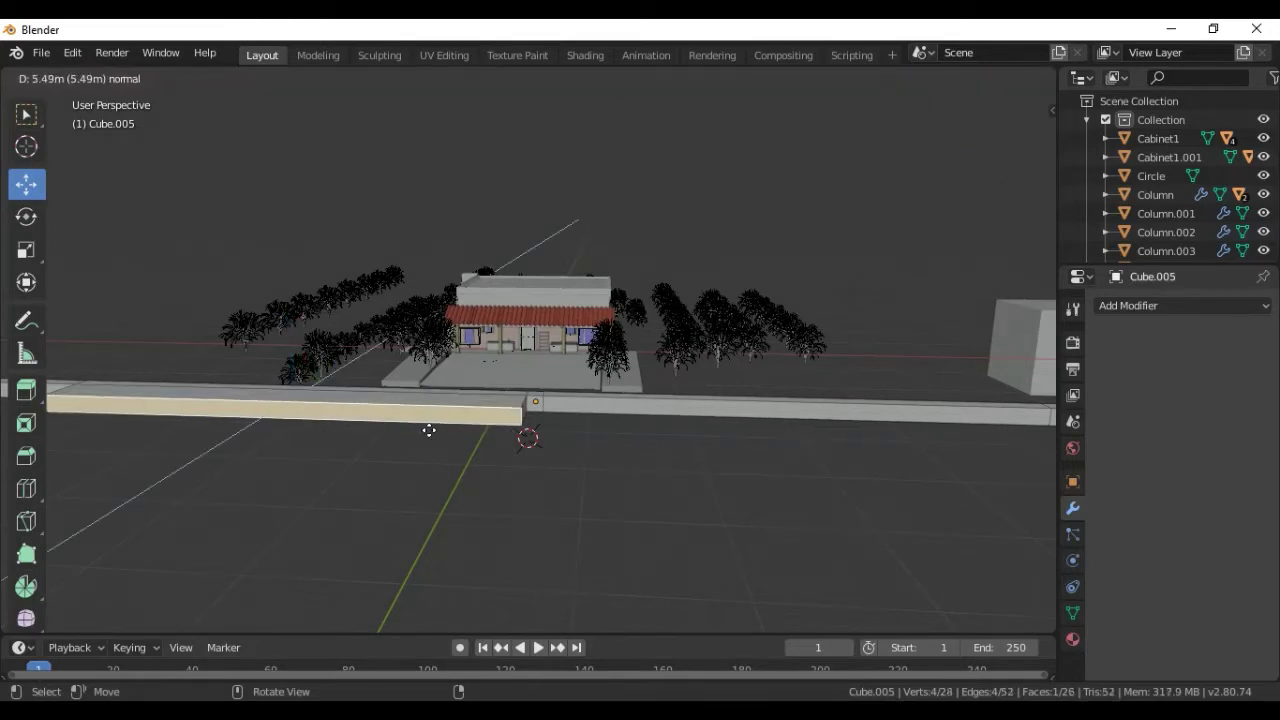
pyautogui.click(510, 444)
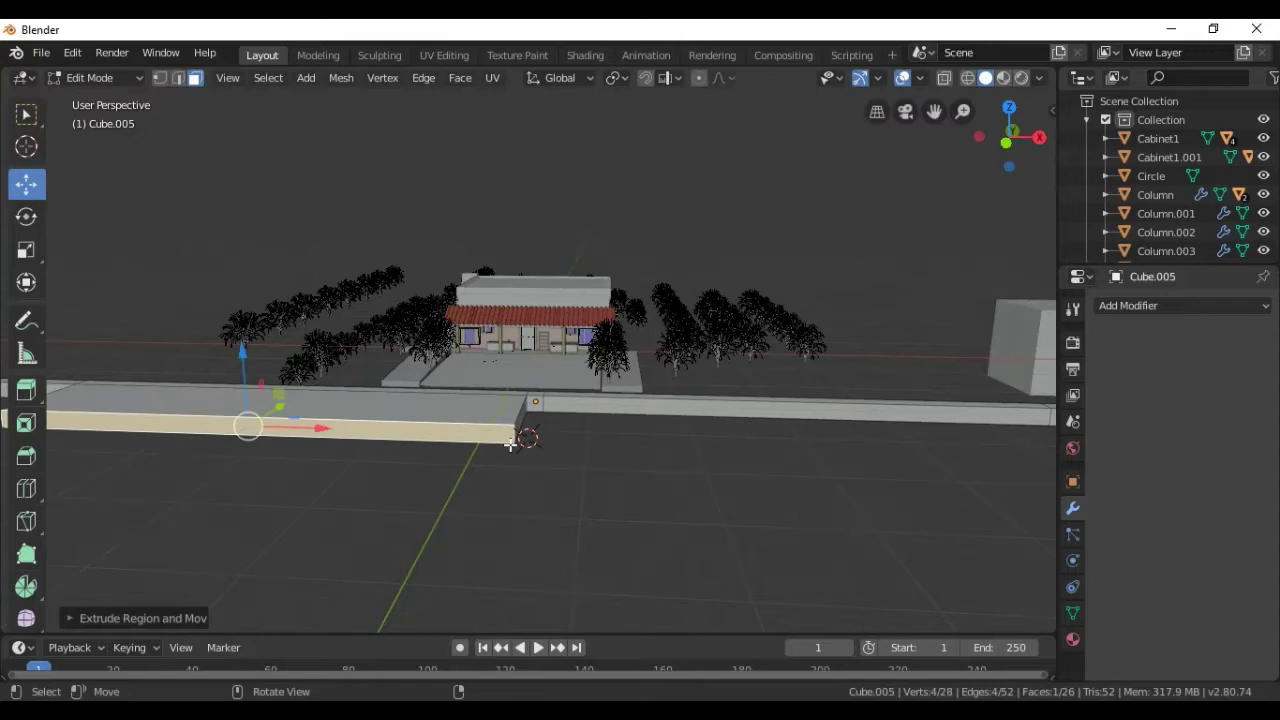
pyautogui.click(627, 408)
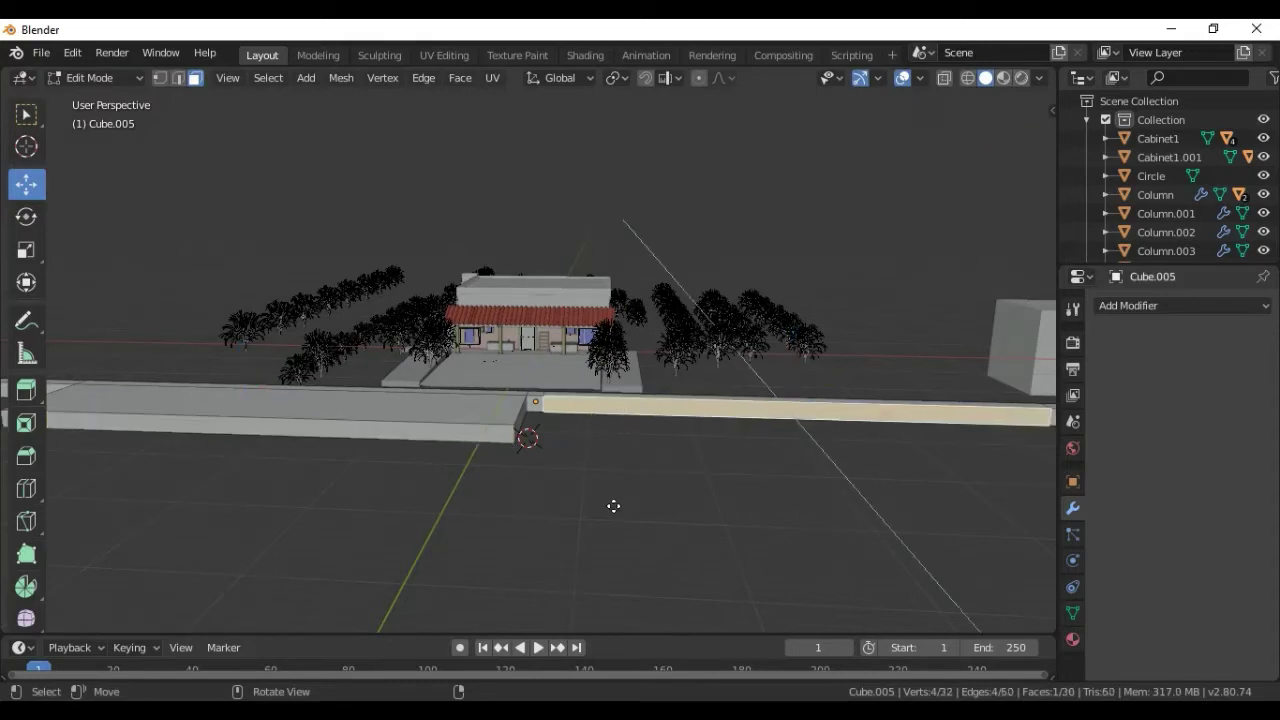
pyautogui.press('e')
pyautogui.click(616, 557)
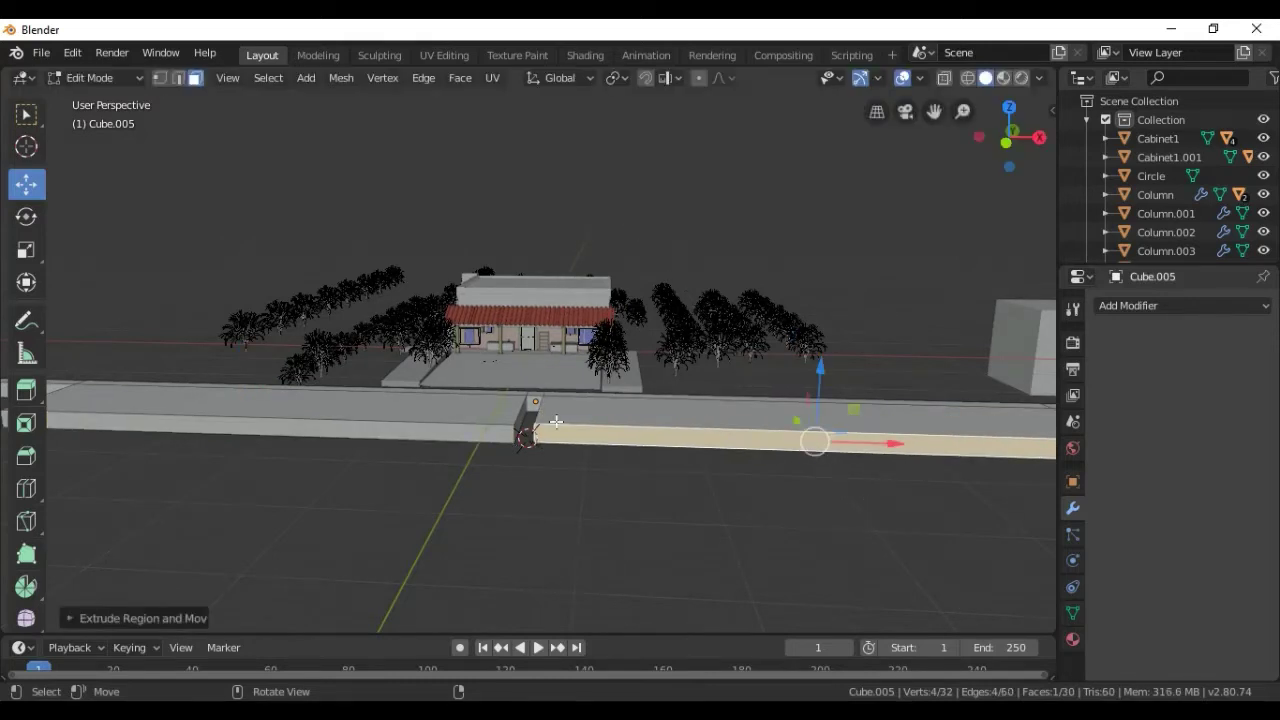
pyautogui.click(531, 403)
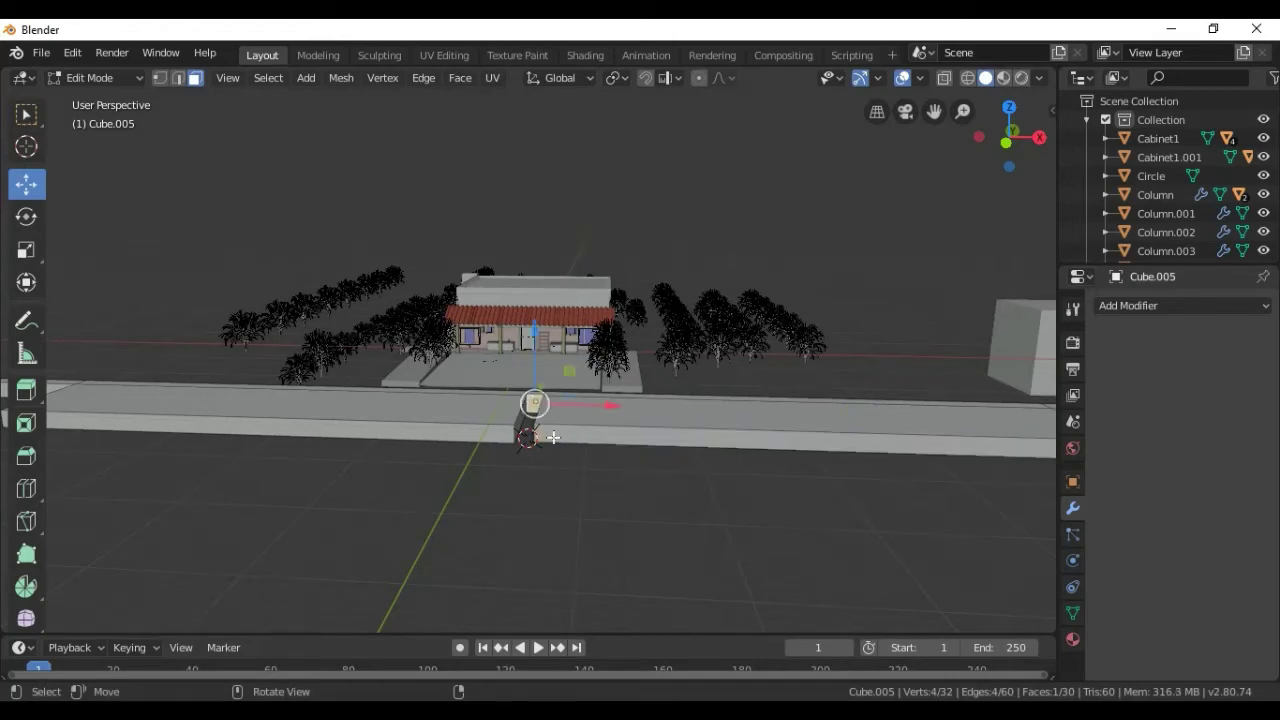
pyautogui.press('e')
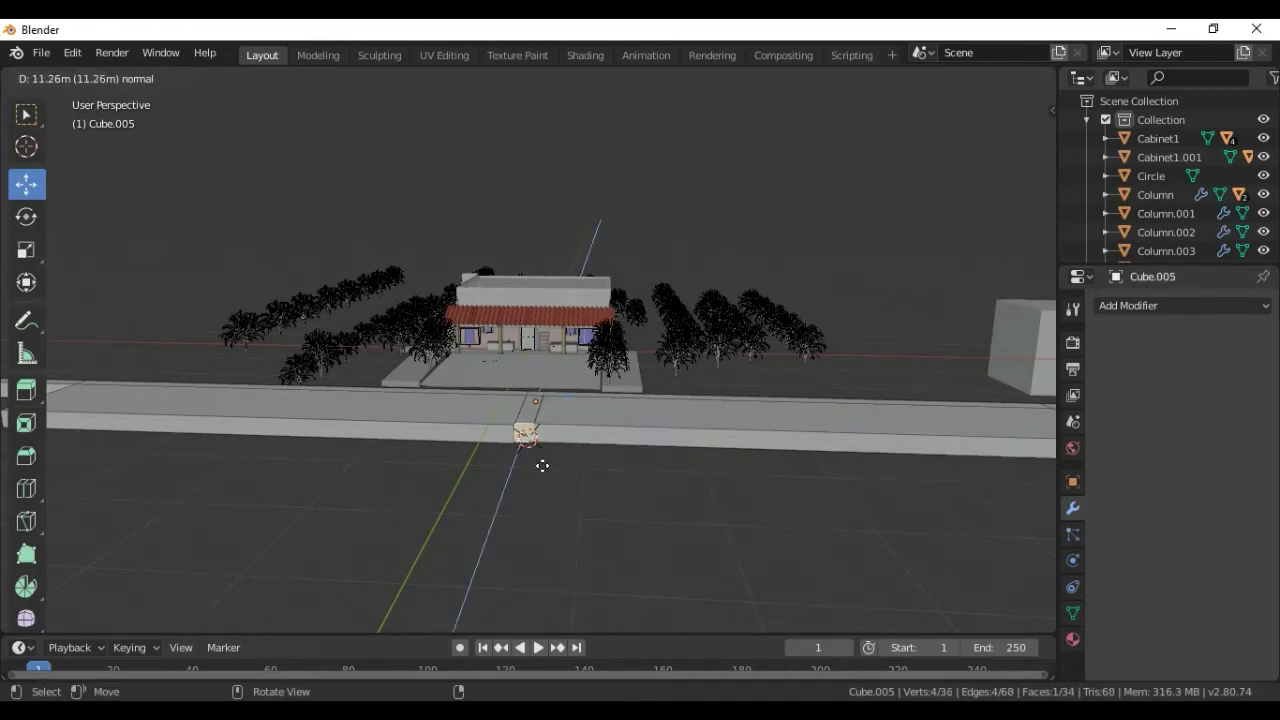
pyautogui.click(541, 467)
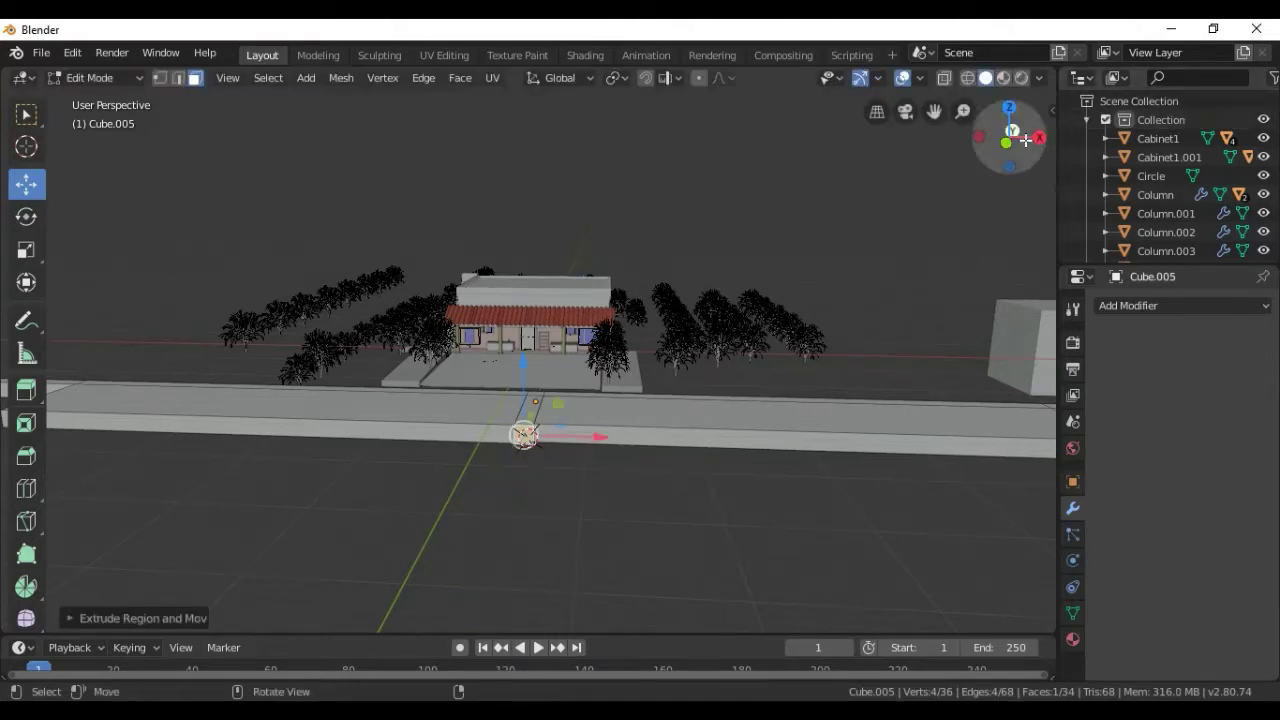
# Select the extruded slab's front face and nudge it slightly down along Z.
pyautogui.moveTo(1036, 138)
pyautogui.mouseDown()
pyautogui.moveTo(960, 170)
pyautogui.moveTo(1018, 156)
pyautogui.mouseUp()
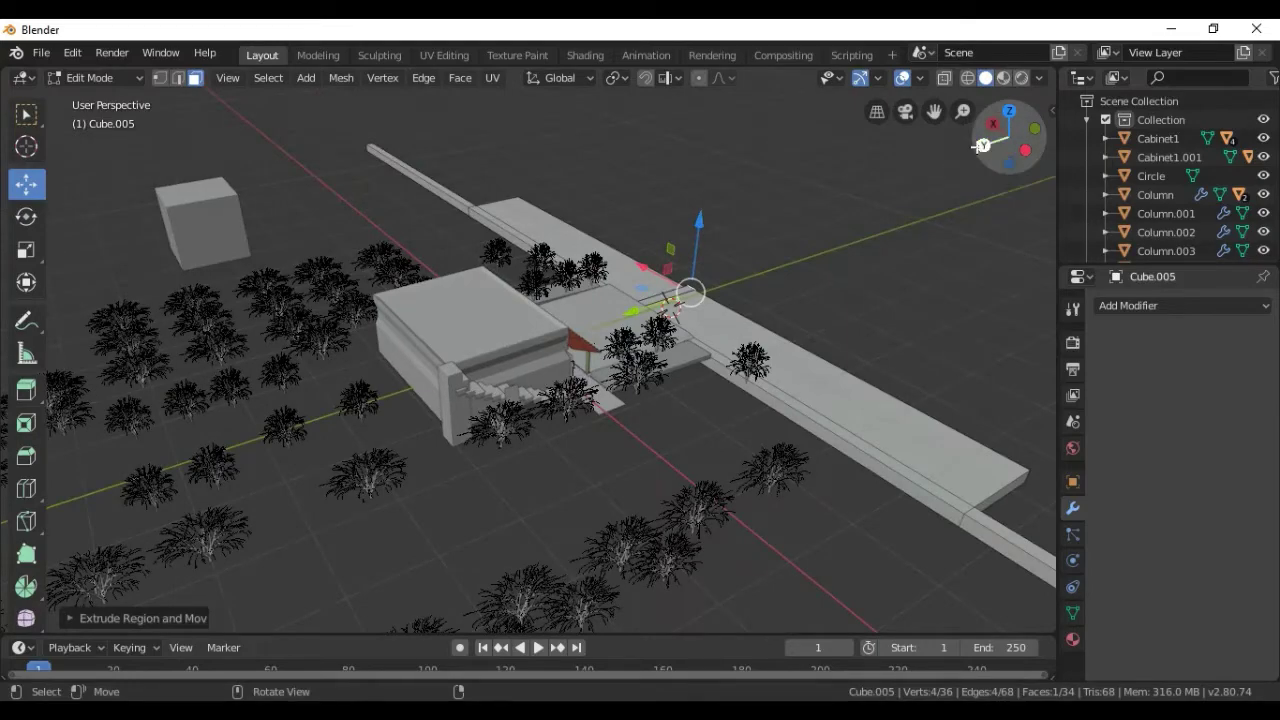
pyautogui.moveTo(978, 146); pyautogui.dragTo(1008, 140)
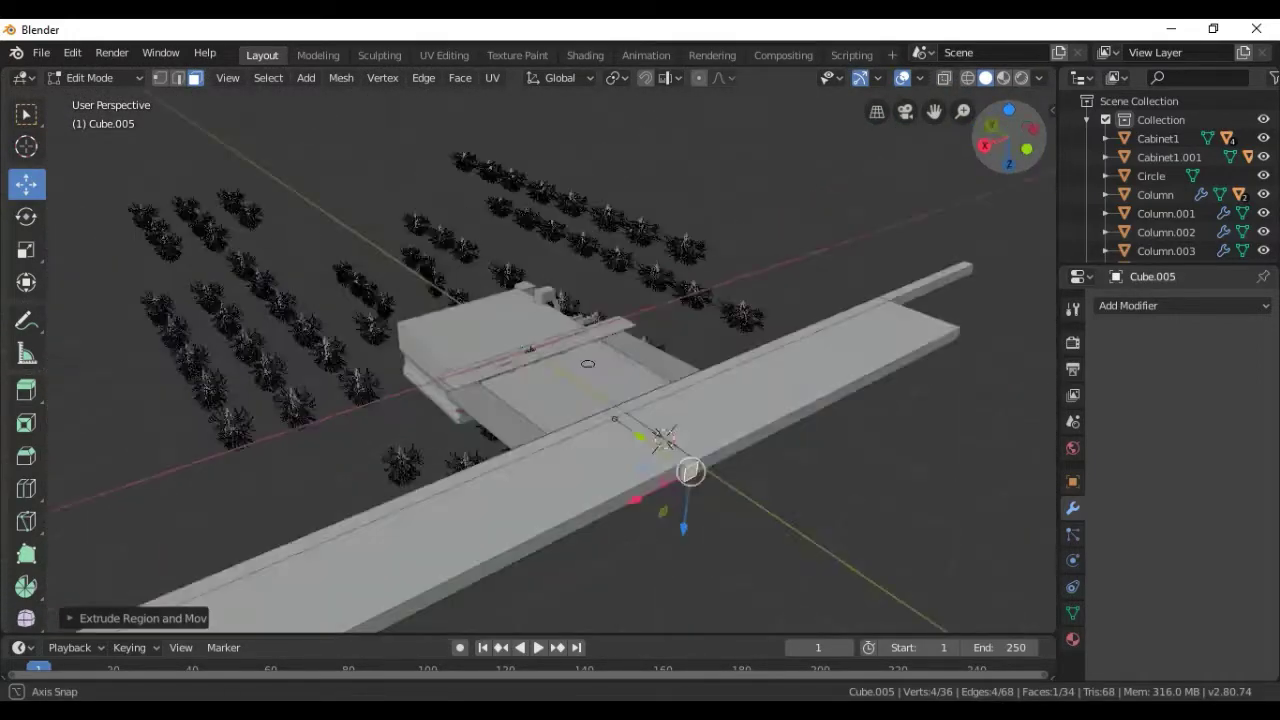
pyautogui.moveTo(1008, 140); pyautogui.dragTo(1010, 140)
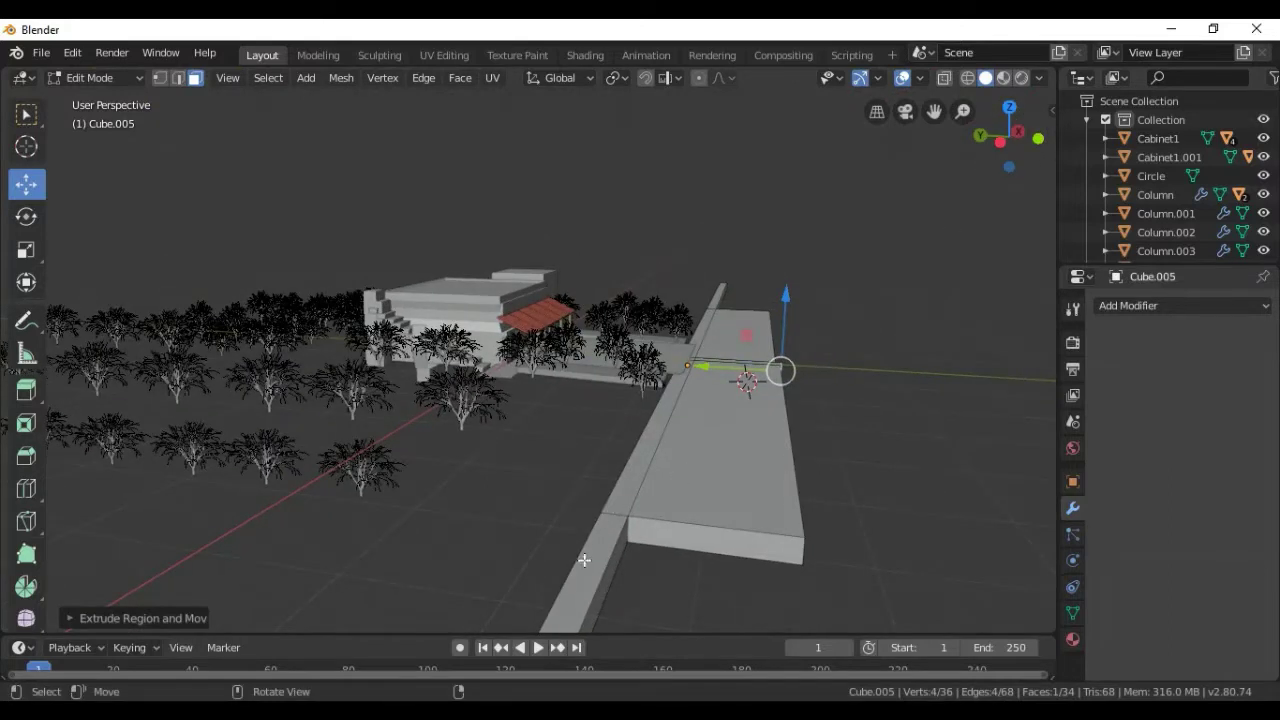
pyautogui.click(730, 541)
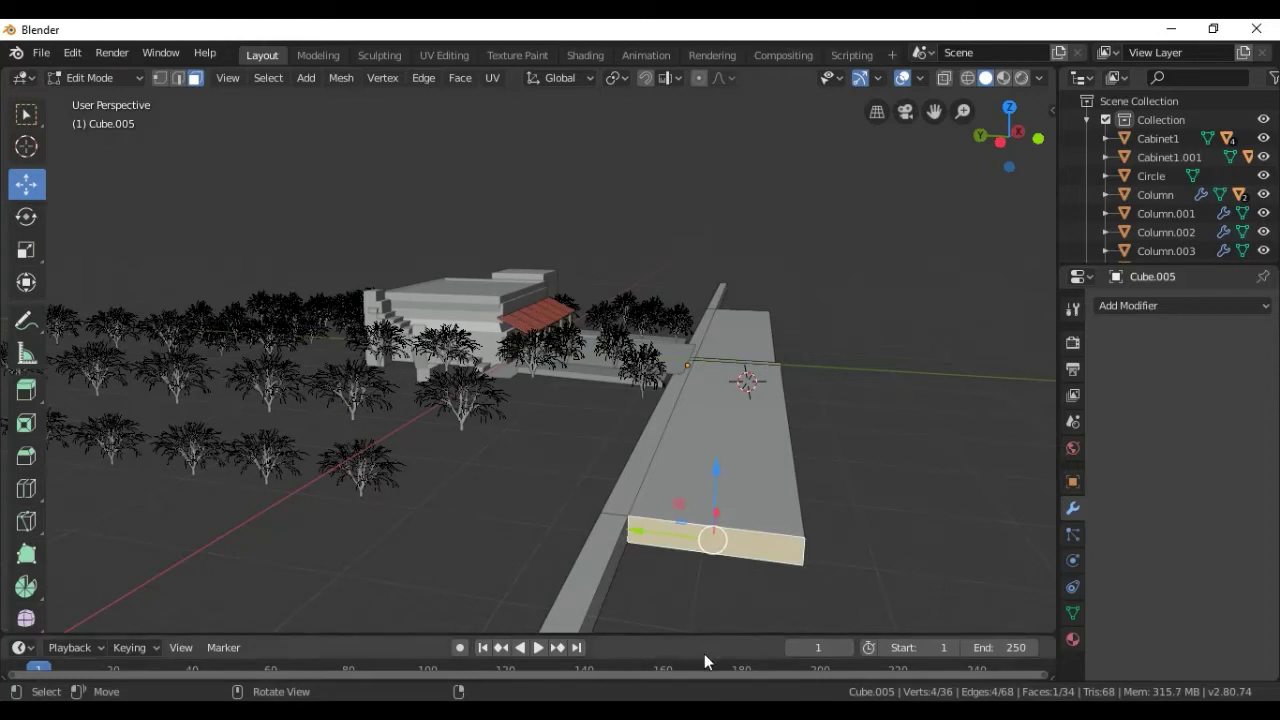
pyautogui.moveTo(717, 512); pyautogui.dragTo(705, 518)
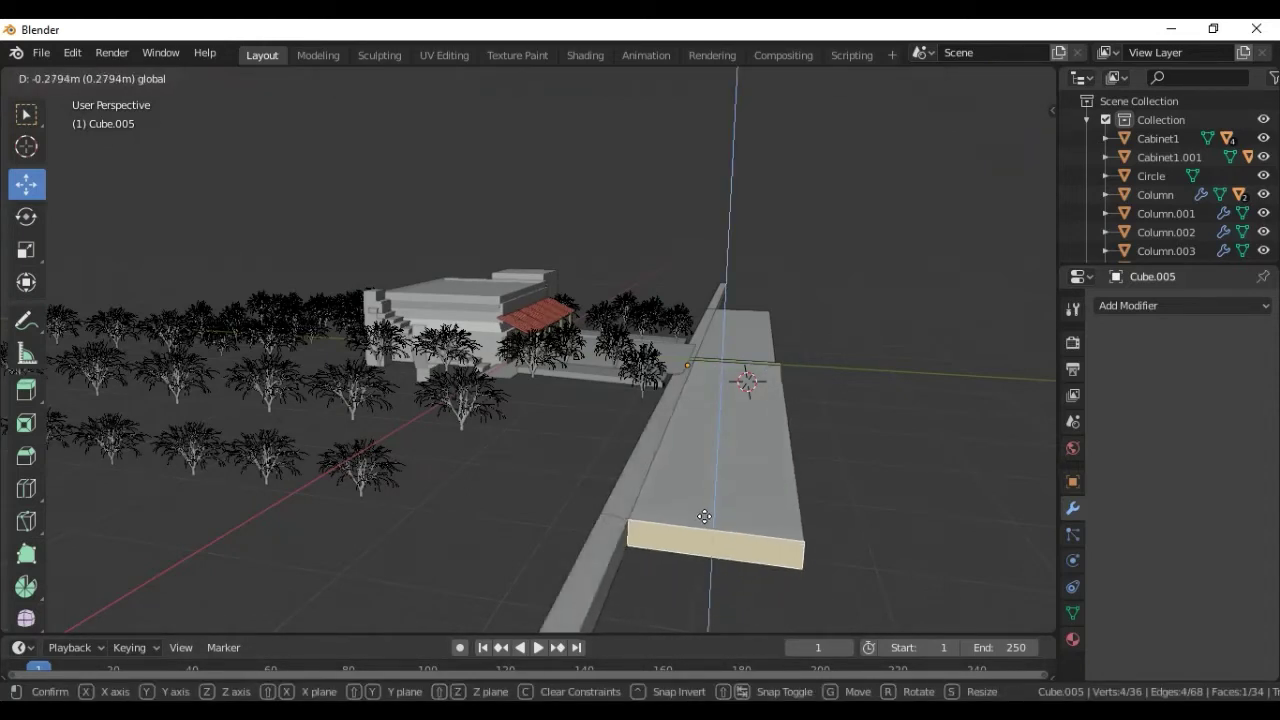
pyautogui.moveTo(705, 518); pyautogui.dragTo(708, 556)
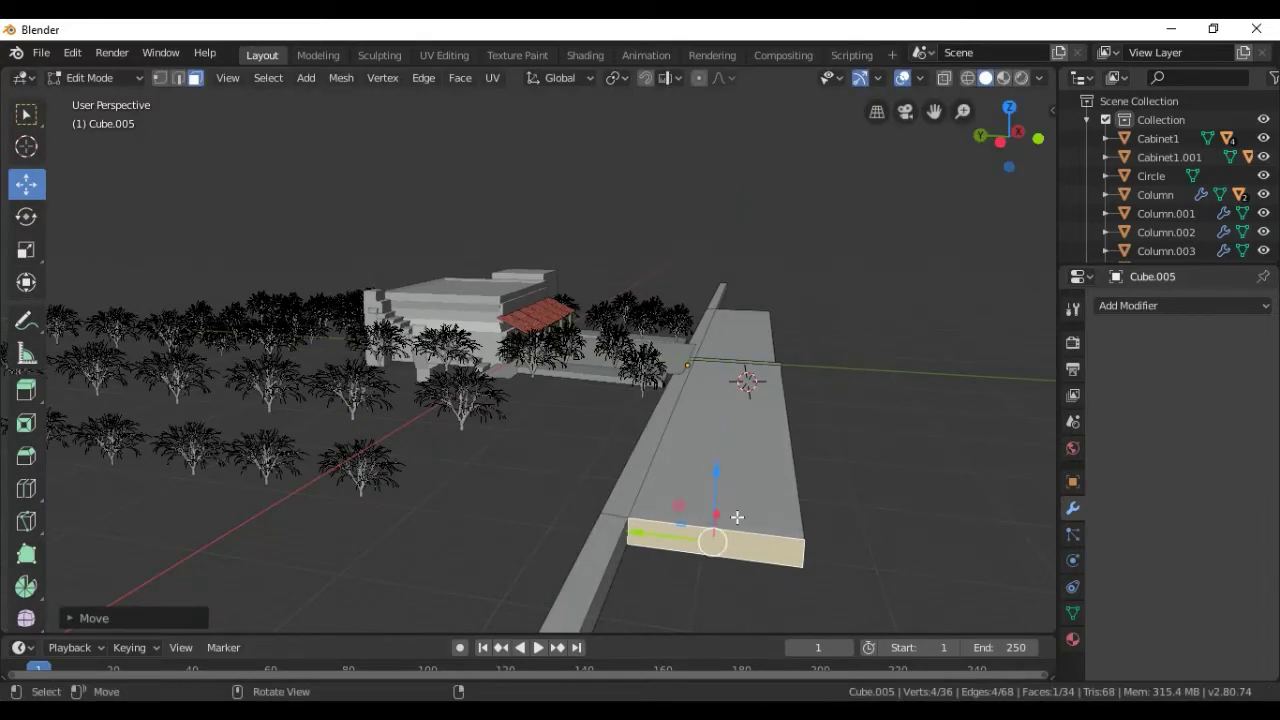
pyautogui.moveTo(998, 140); pyautogui.dragTo(1030, 140)
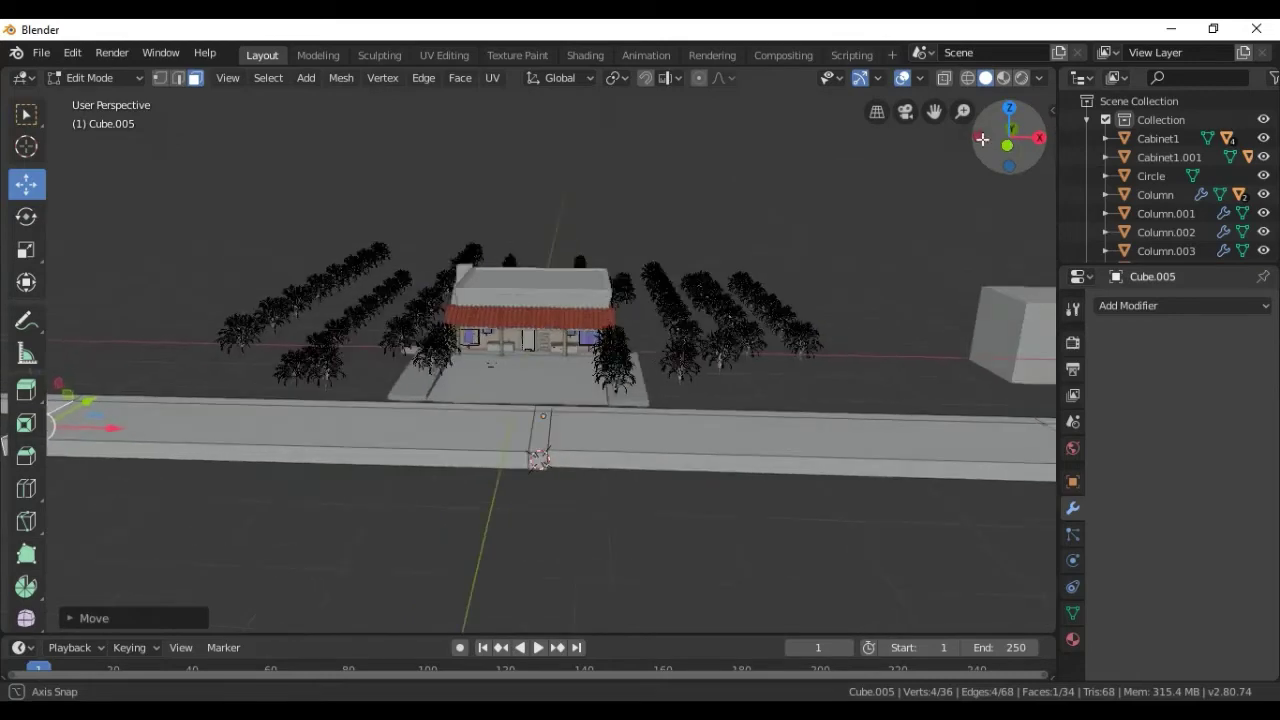
pyautogui.moveTo(1030, 140)
pyautogui.mouseDown()
pyautogui.moveTo(86, 430)
pyautogui.moveTo(1014, 414)
pyautogui.moveTo(963, 409)
pyautogui.moveTo(1017, 397)
pyautogui.mouseUp()
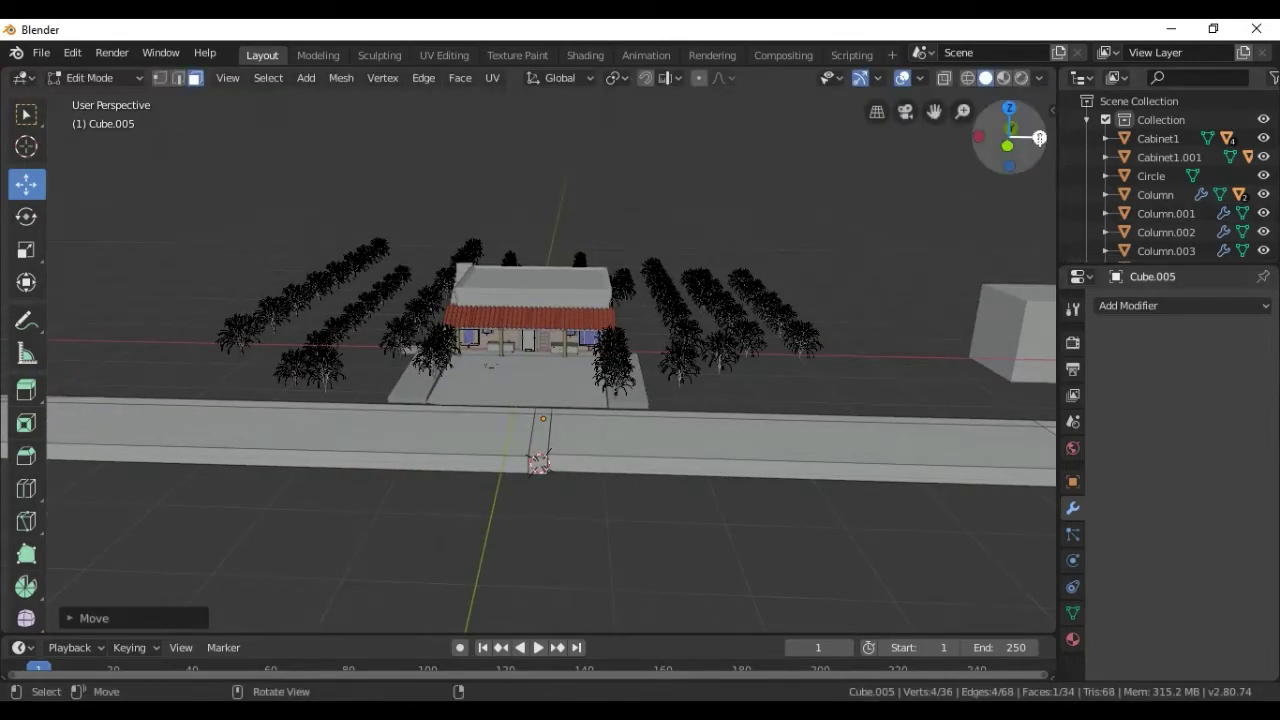
pyautogui.moveTo(1020, 140)
pyautogui.mouseDown()
pyautogui.moveTo(700, 300)
pyautogui.moveTo(686, 497)
pyautogui.mouseUp()
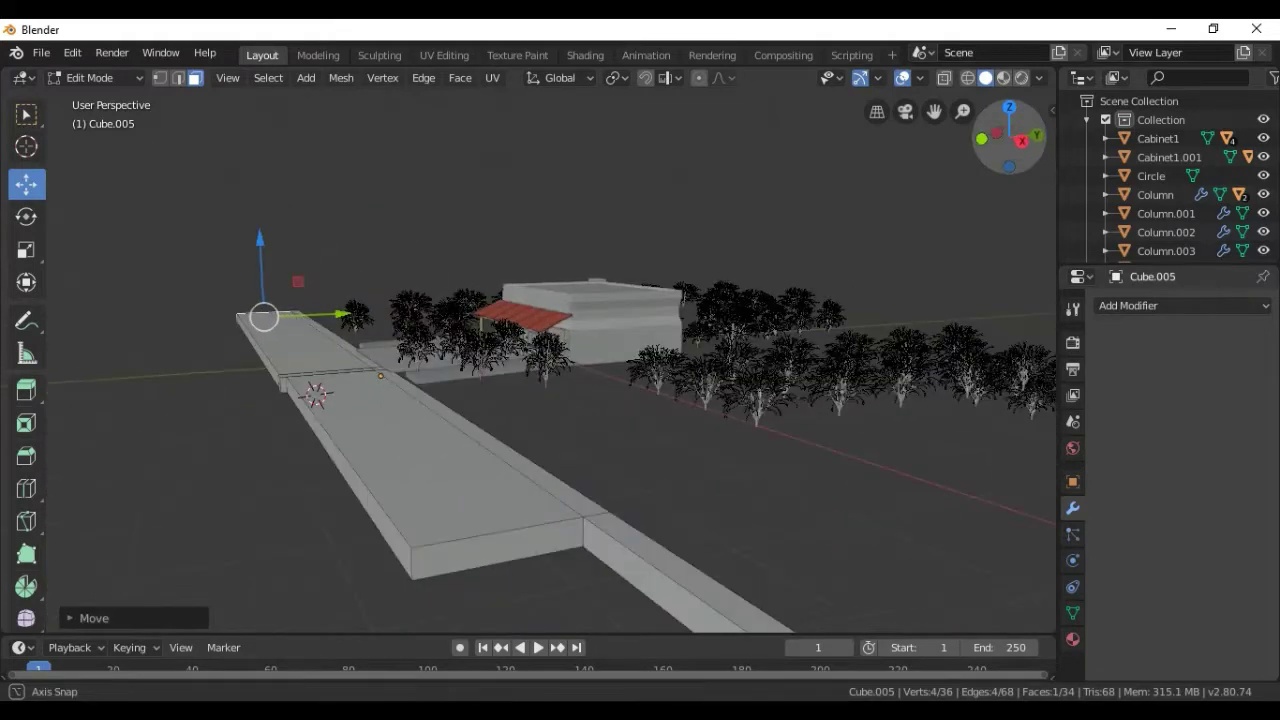
# Extrude the road slab's end face about 24 m to lengthen the road.
pyautogui.click(519, 540)
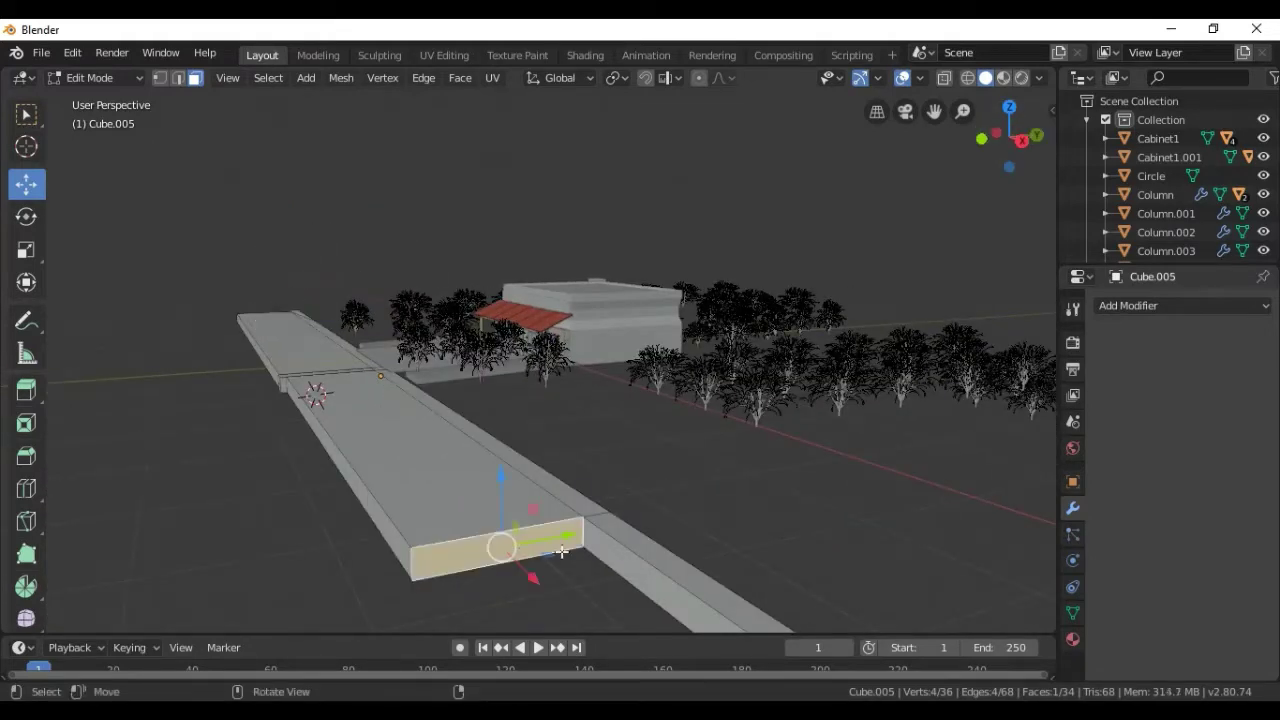
pyautogui.press('e')
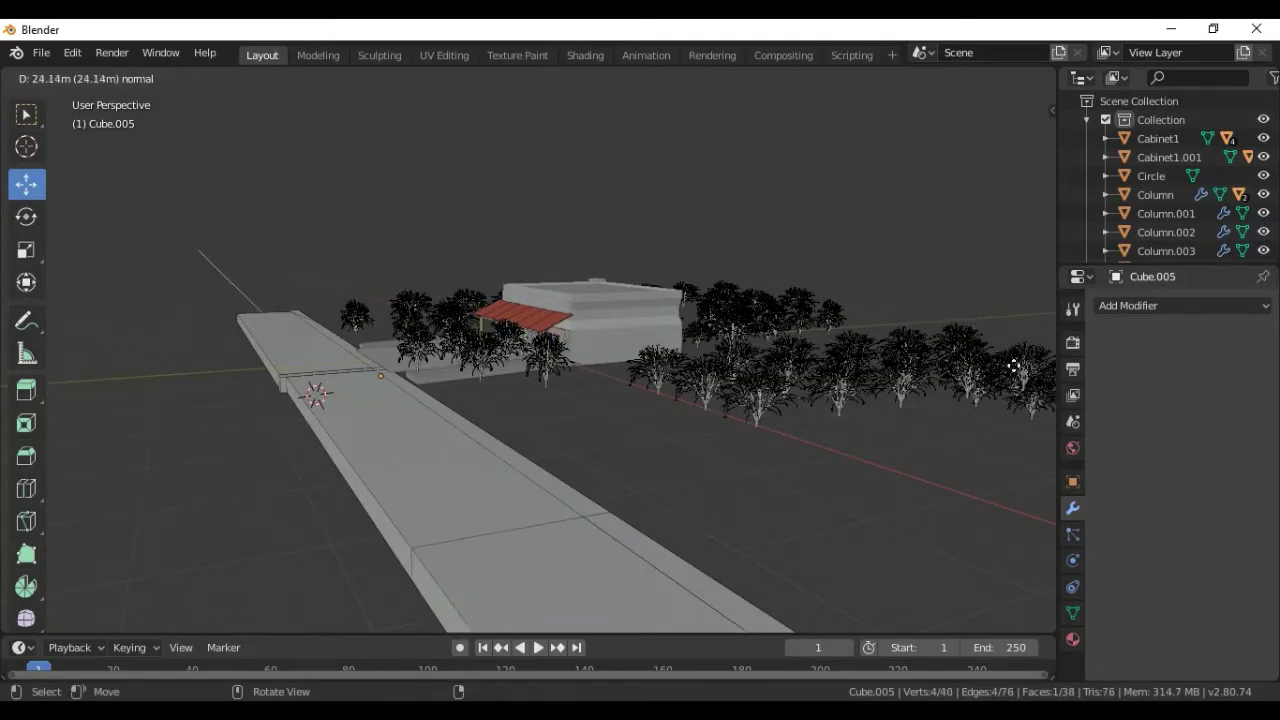
pyautogui.click(1048, 393)
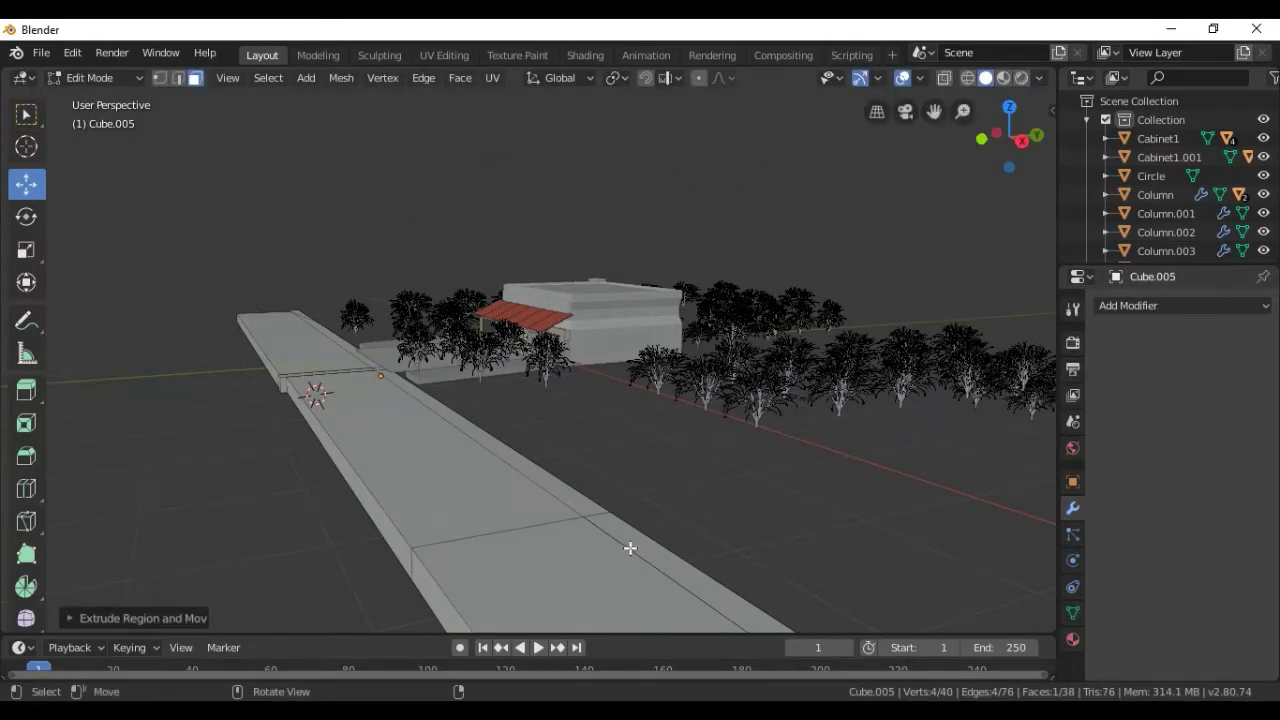
# Select three edge strip faces and extrude them about 0.76 m up into a kerb.
pyautogui.click(599, 537)
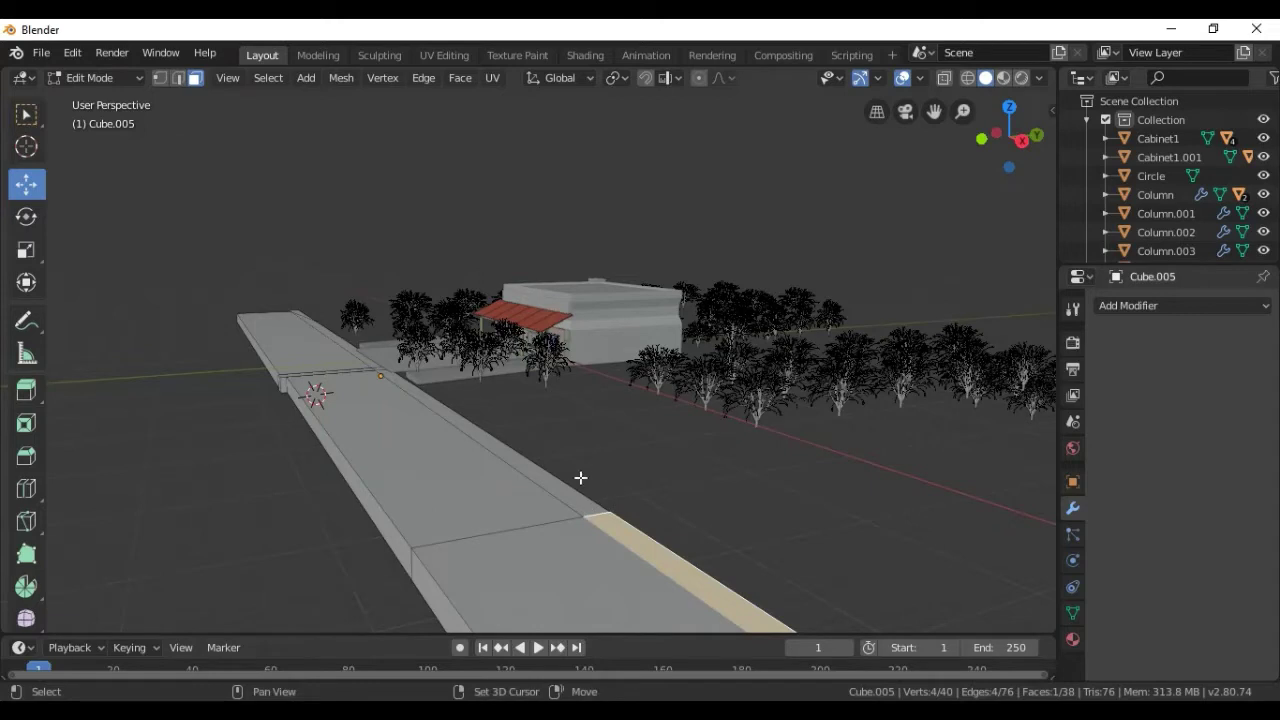
pyautogui.keyDown('shift'); pyautogui.click(575, 494); pyautogui.keyUp('shift')
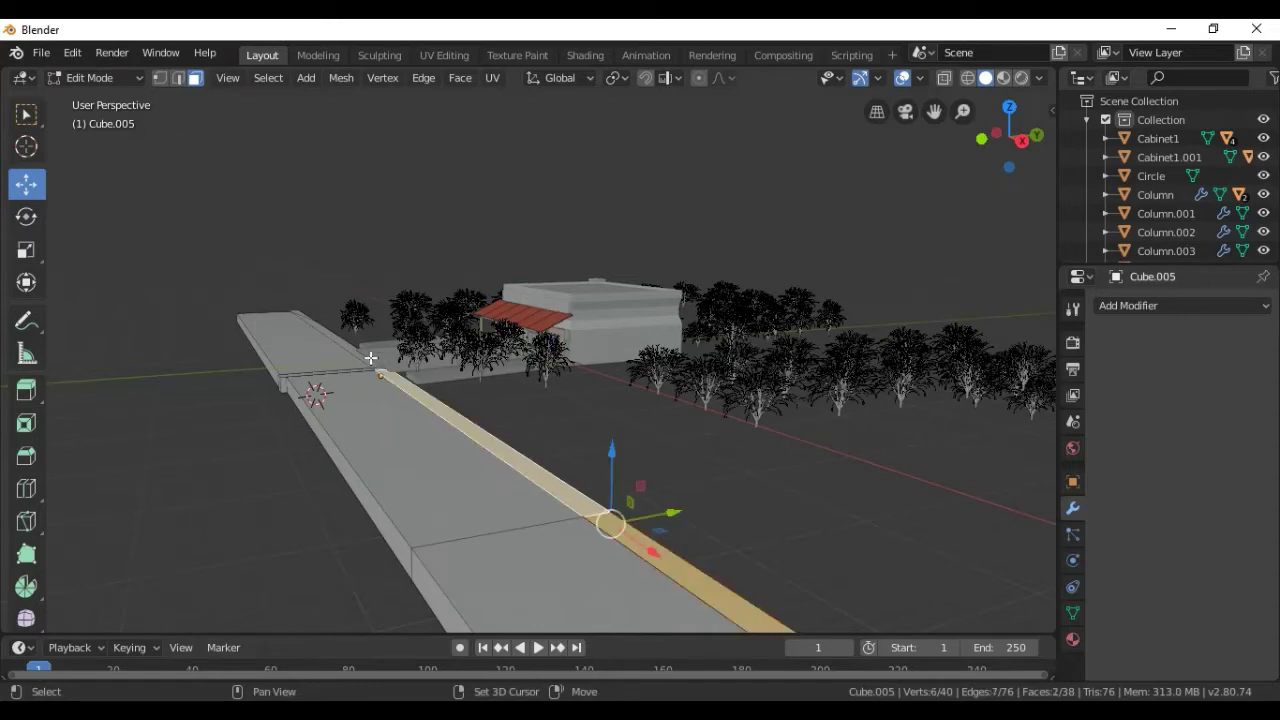
pyautogui.keyDown('shift'); pyautogui.click(321, 328); pyautogui.keyUp('shift')
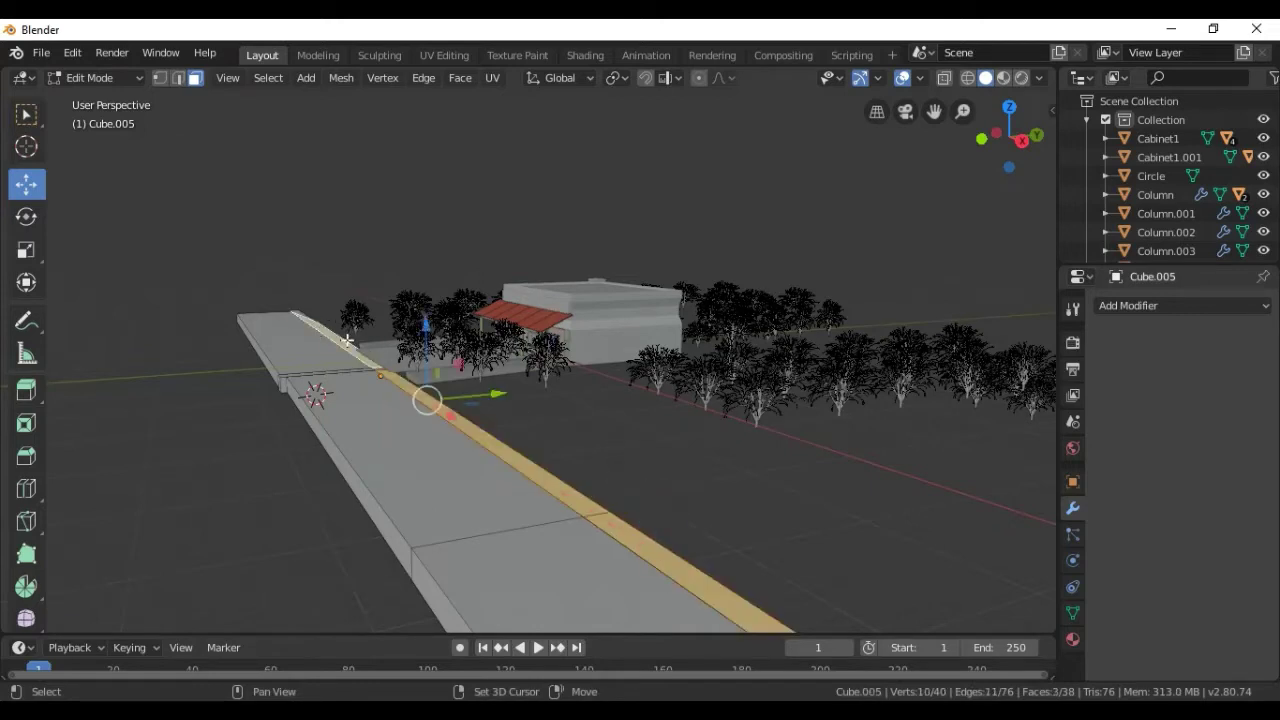
pyautogui.press('e')
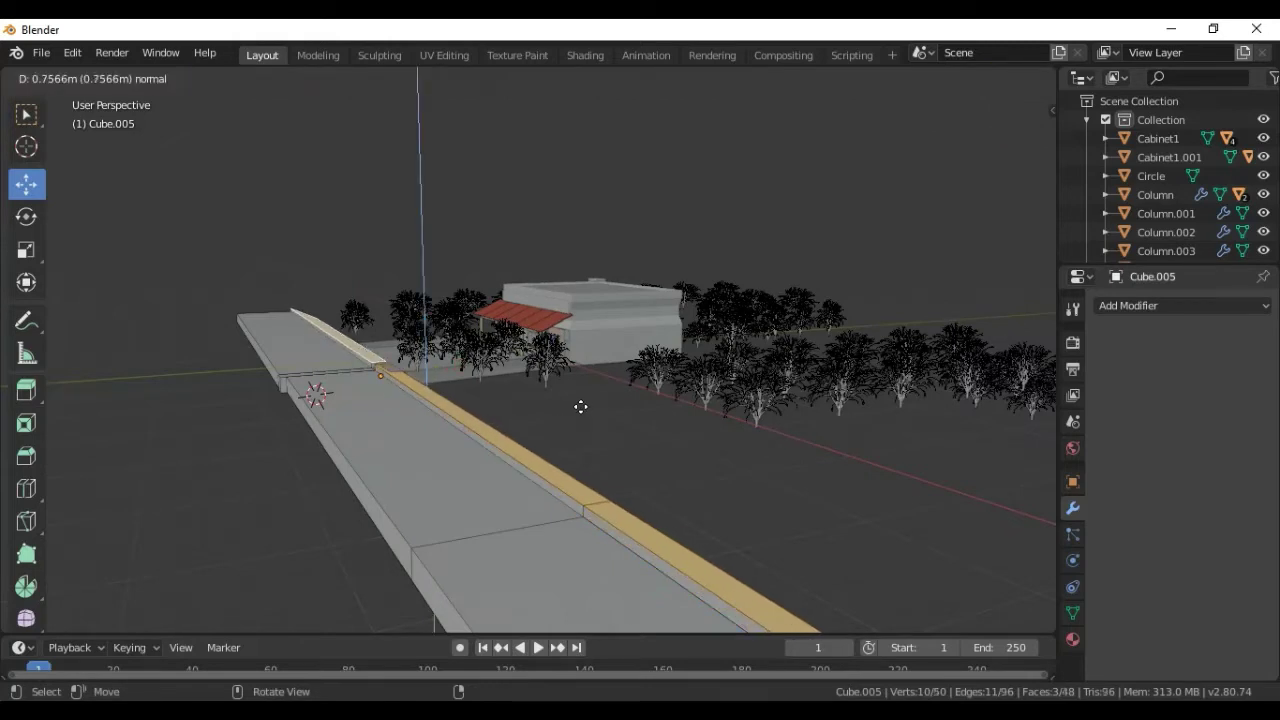
pyautogui.click(580, 407)
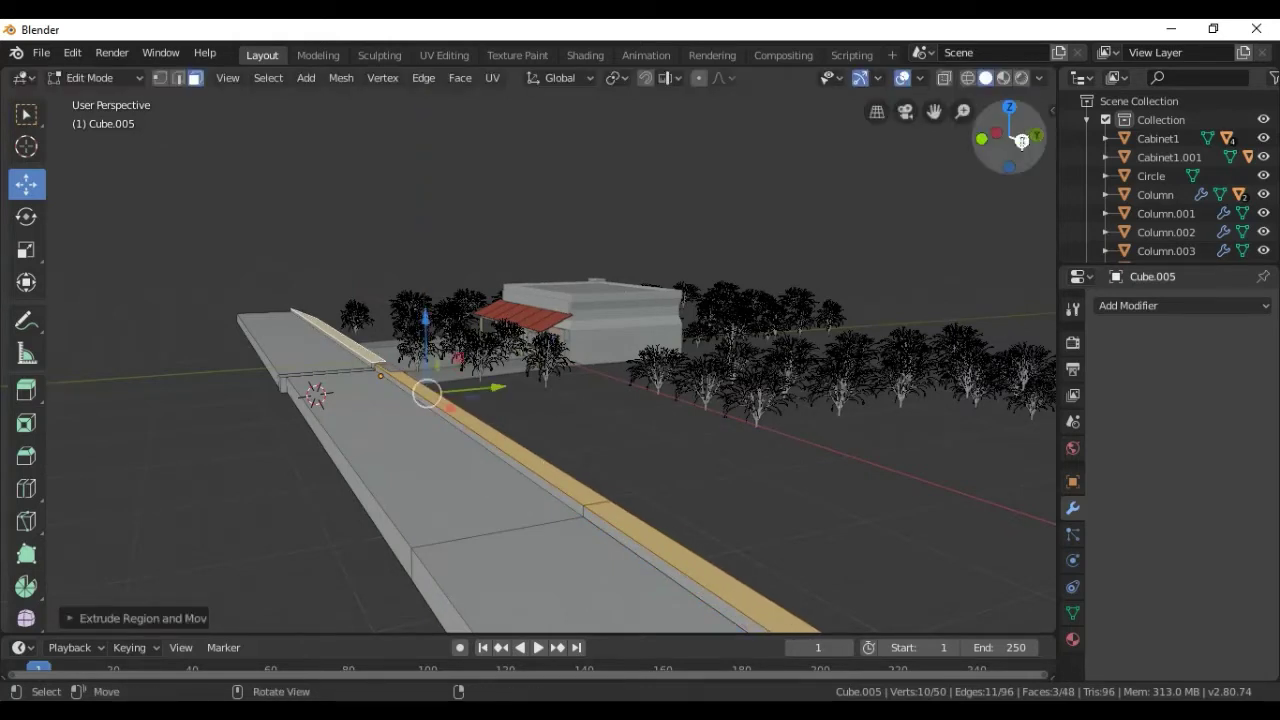
# Select the road's right side face and two small end faces, and extrude them outward twice.
pyautogui.moveTo(1022, 140)
pyautogui.mouseDown()
pyautogui.moveTo(1004, 140)
pyautogui.moveTo(1010, 170)
pyautogui.mouseUp()
pyautogui.moveTo(743, 401); pyautogui.dragTo(744, 390, button='middle')
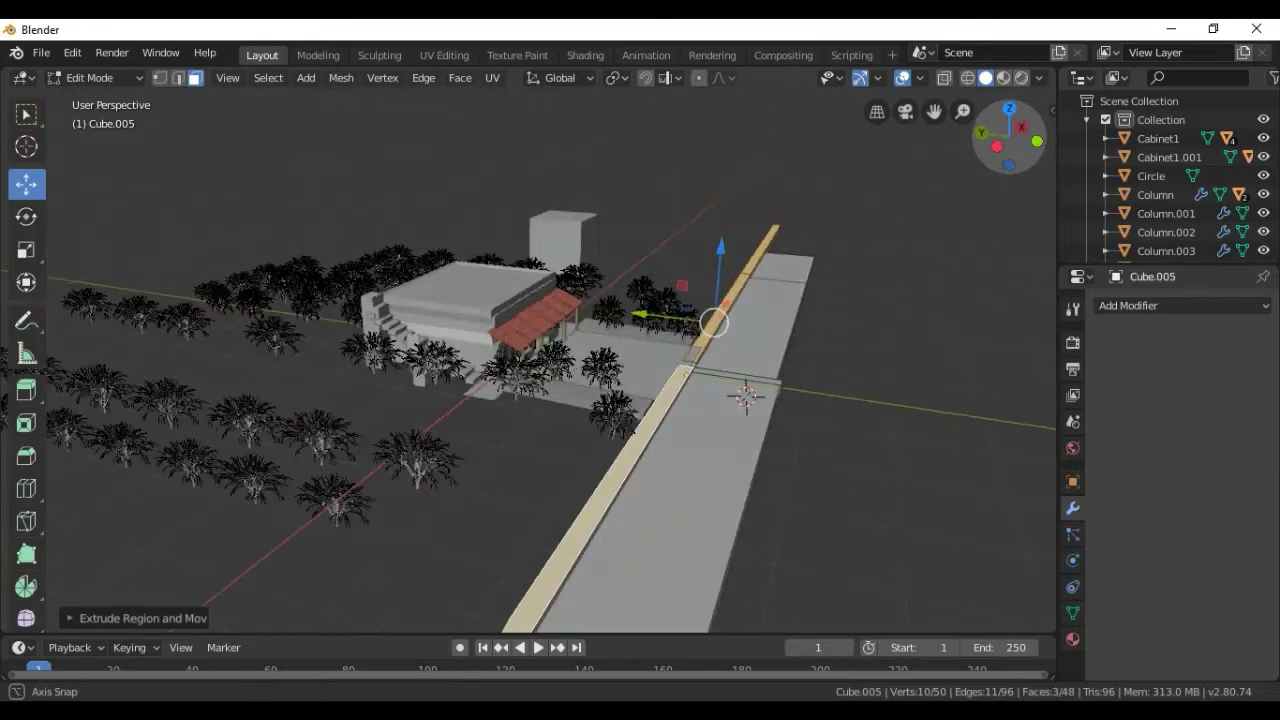
pyautogui.click(668, 442)
pyautogui.click(801, 354)
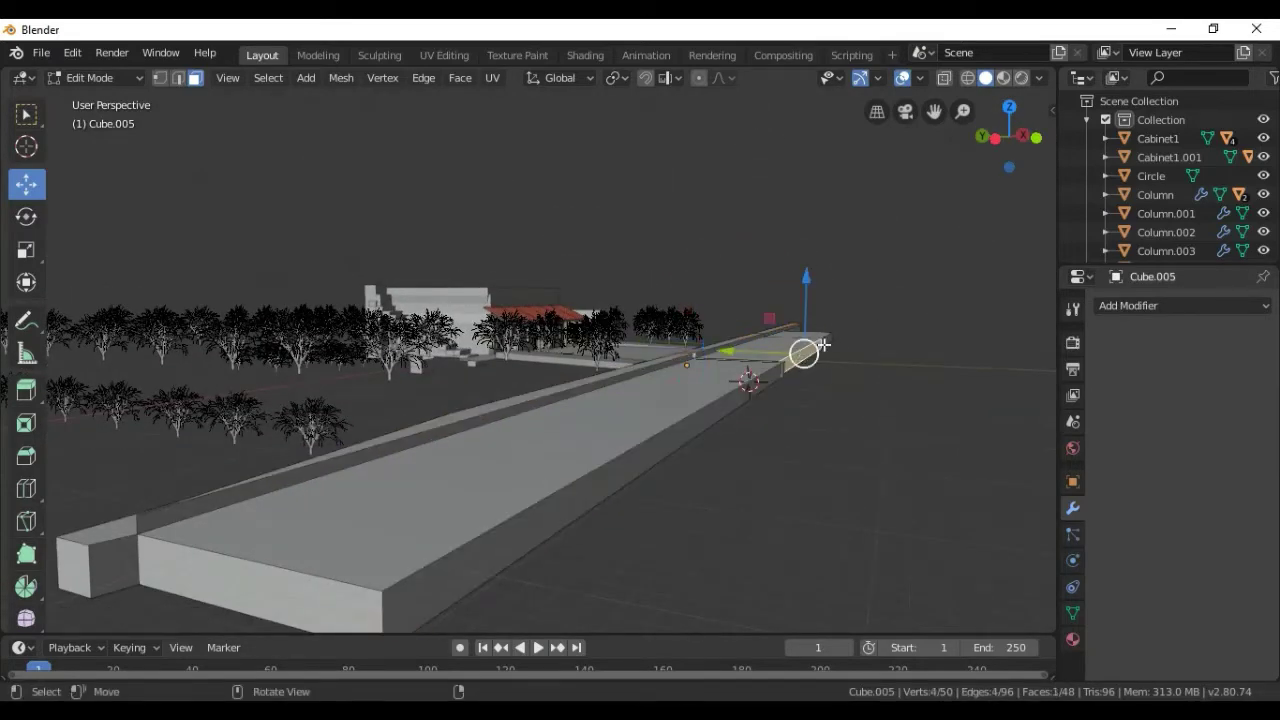
pyautogui.keyDown('shift'); pyautogui.click(815, 348); pyautogui.keyUp('shift')
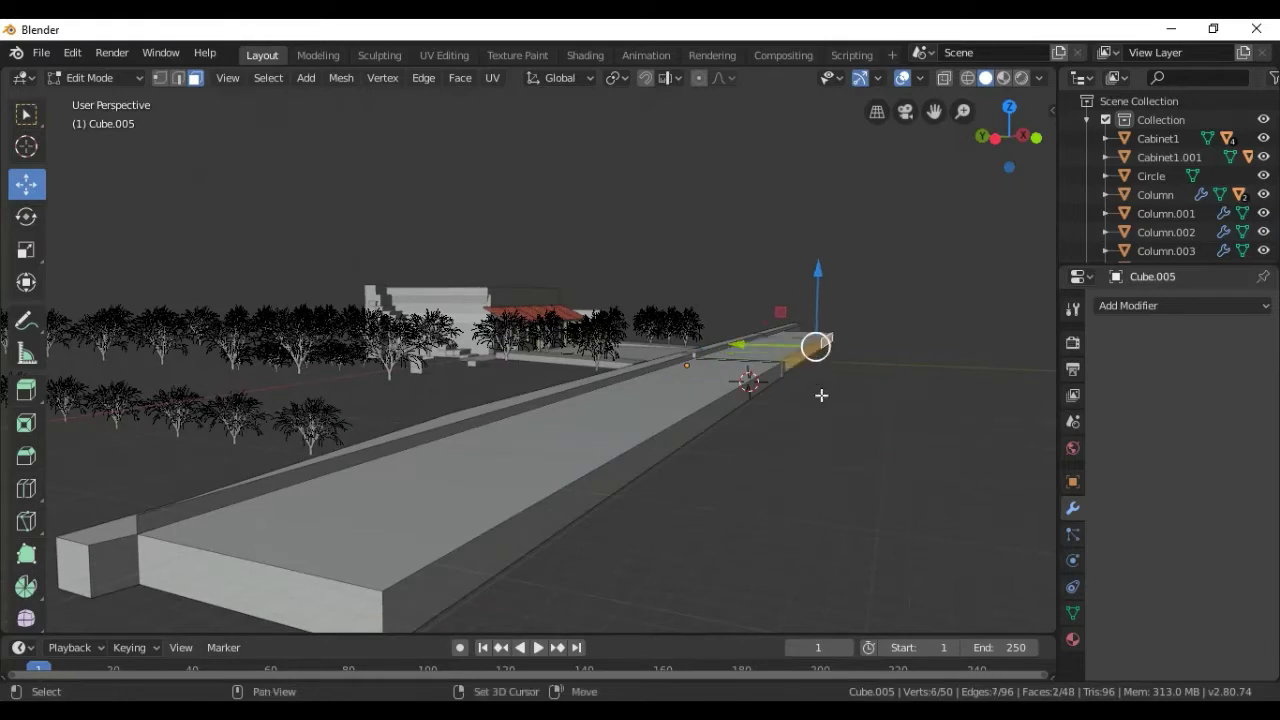
pyautogui.keyDown('shift'); pyautogui.click(715, 418); pyautogui.keyUp('shift')
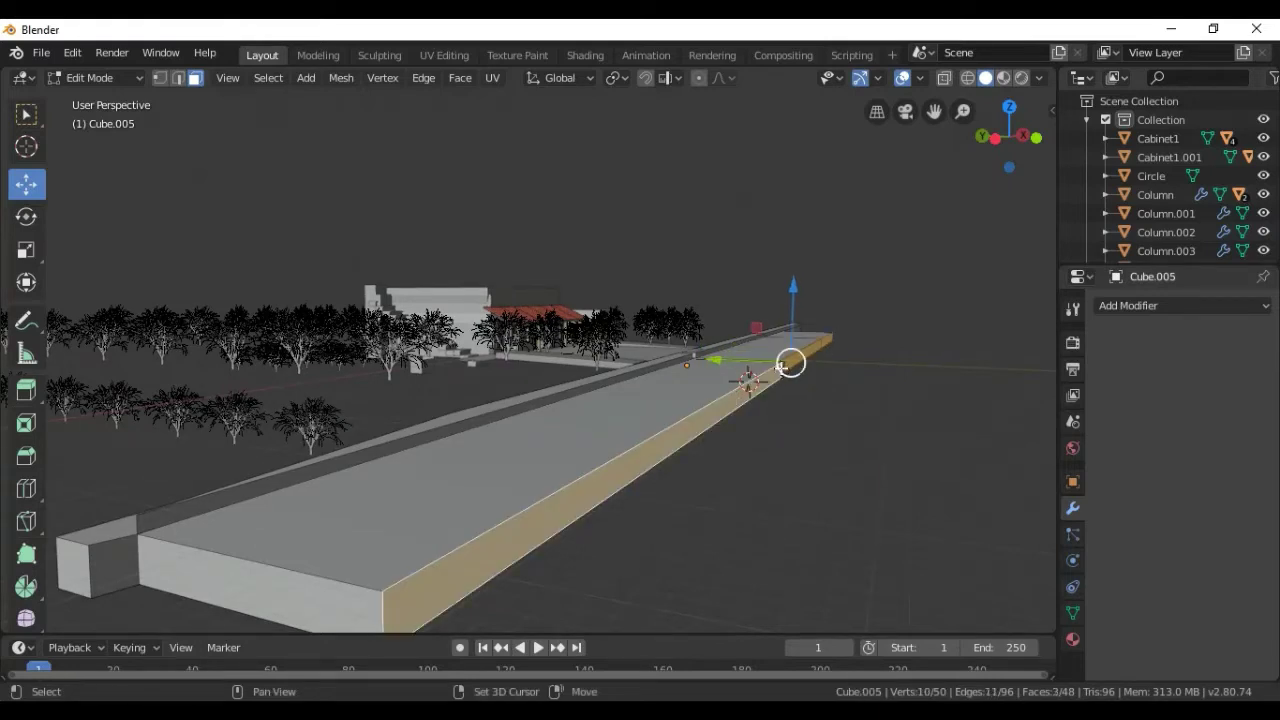
pyautogui.keyDown('shift'); pyautogui.click(781, 368); pyautogui.keyUp('shift')
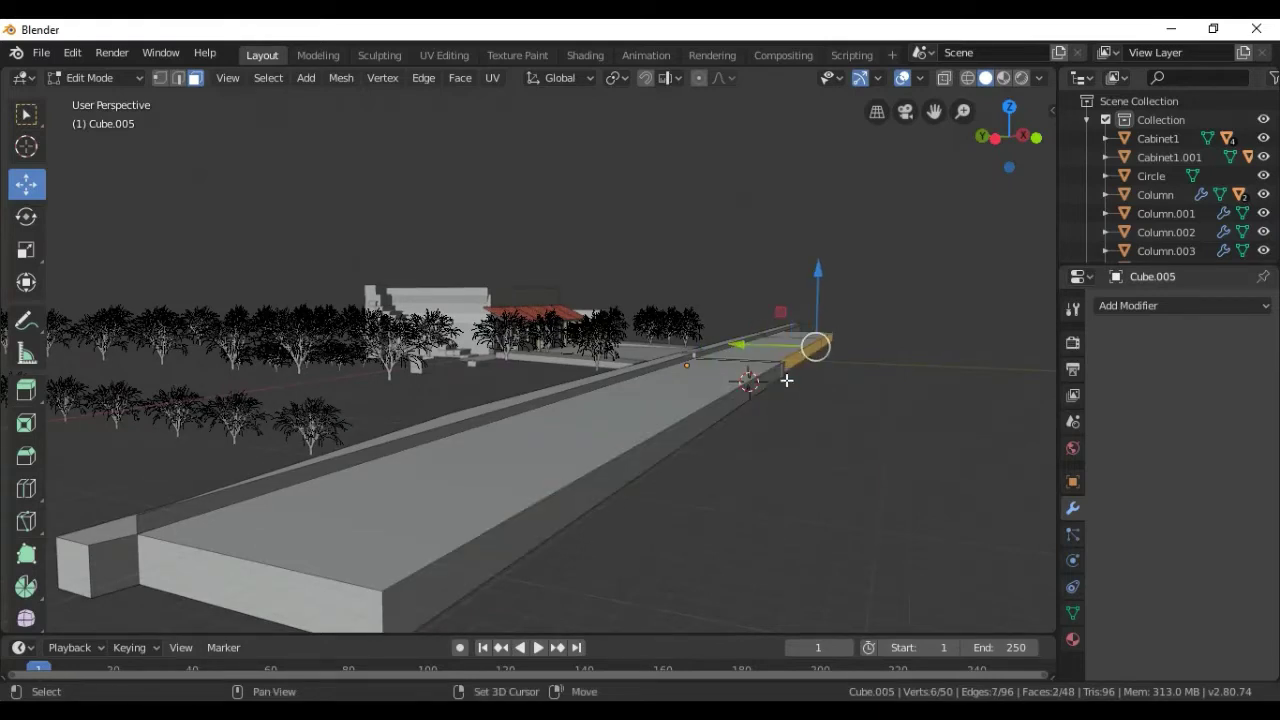
pyautogui.keyDown('shift'); pyautogui.click(723, 403); pyautogui.keyUp('shift')
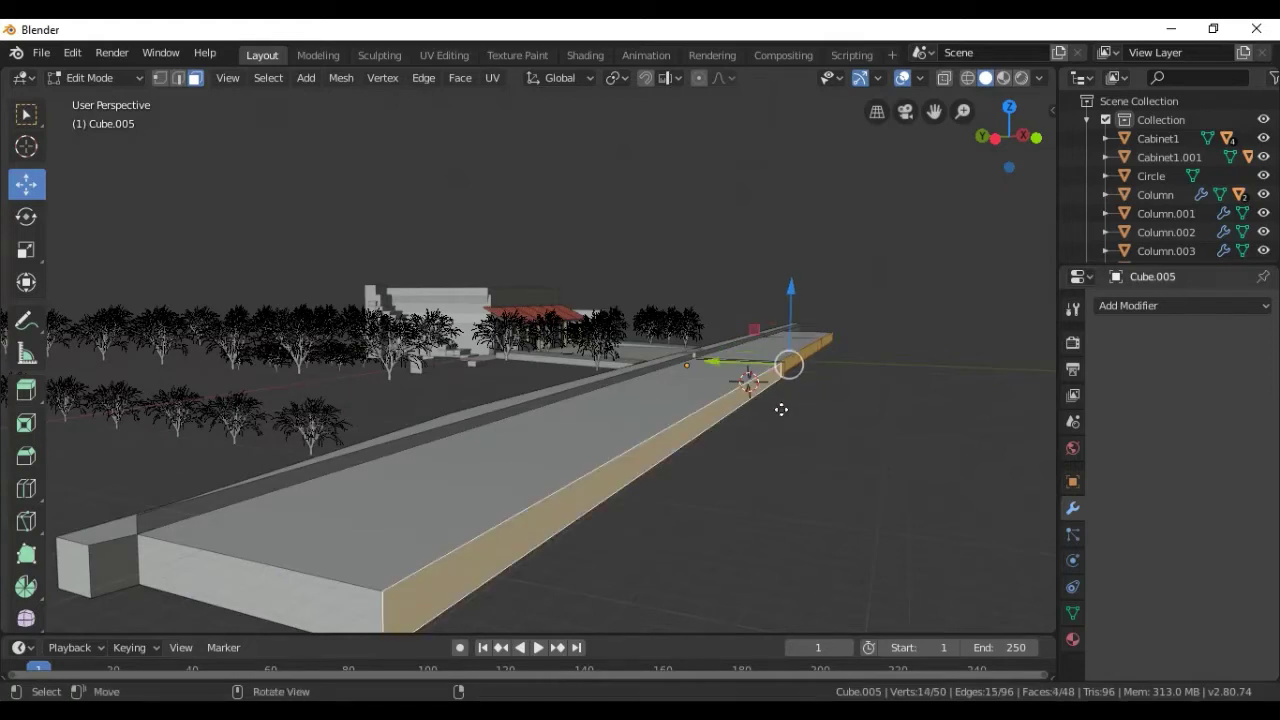
pyautogui.press('e')
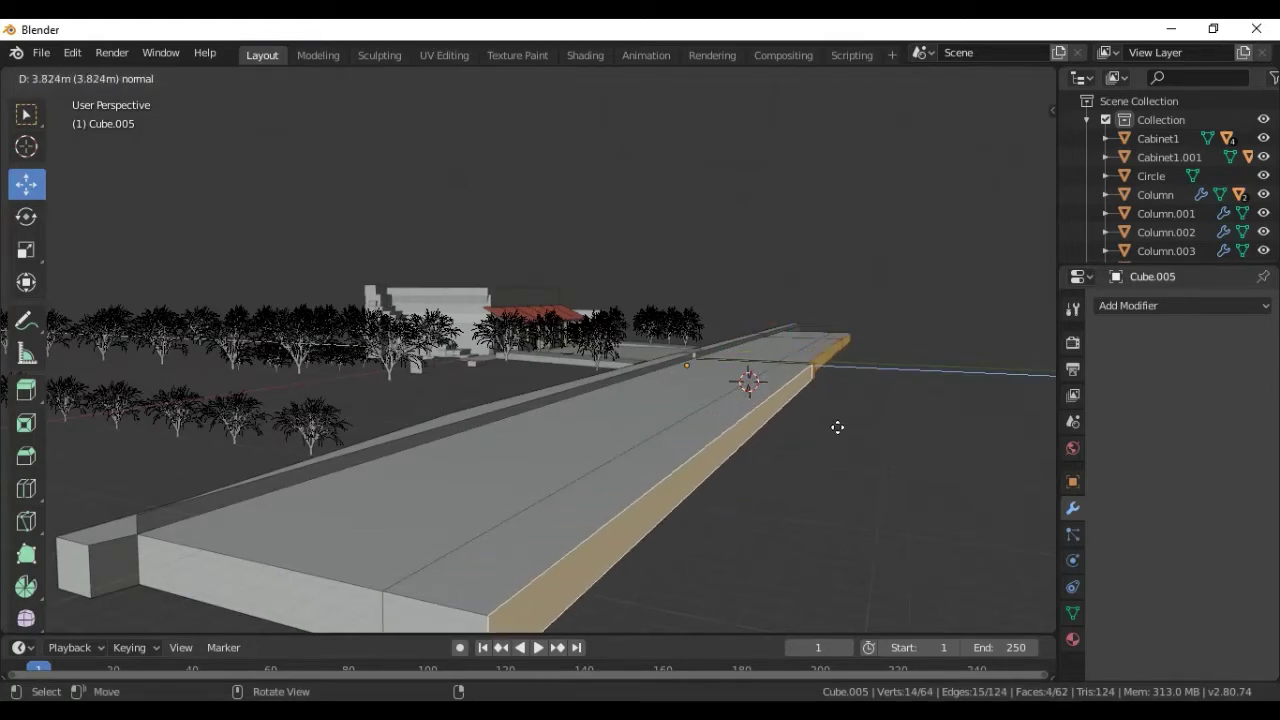
pyautogui.click(843, 430)
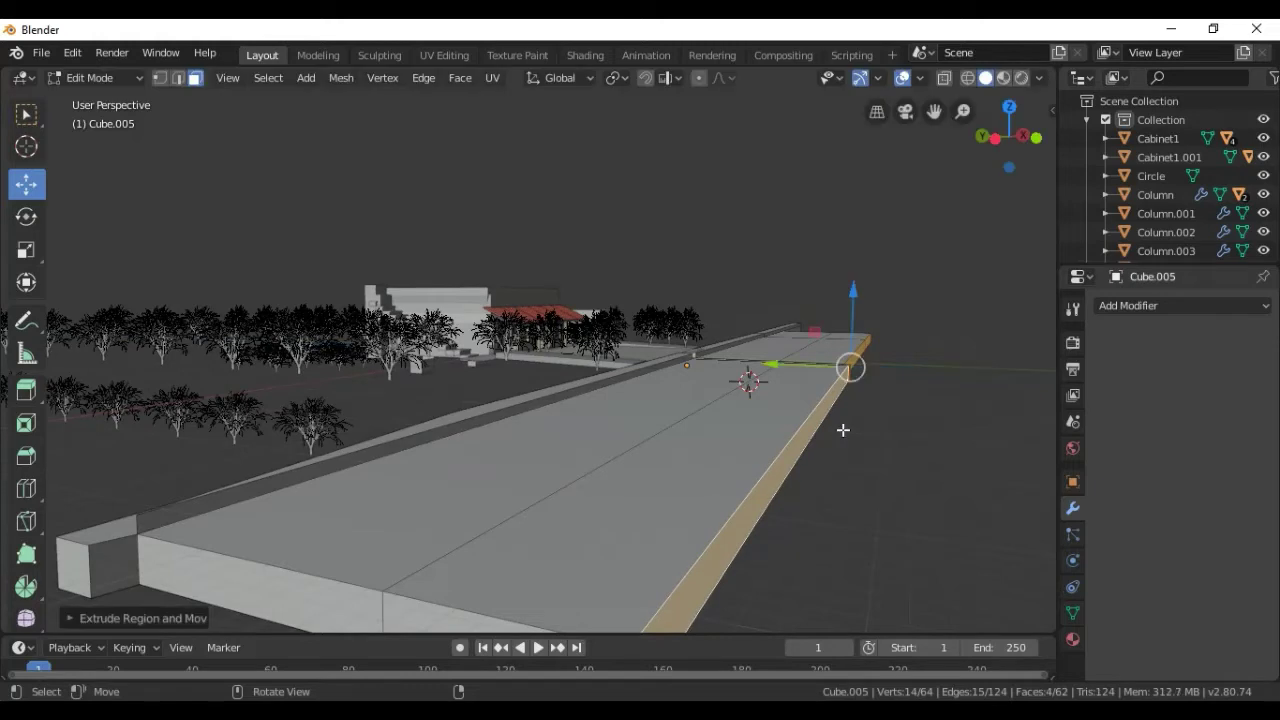
pyautogui.press('e')
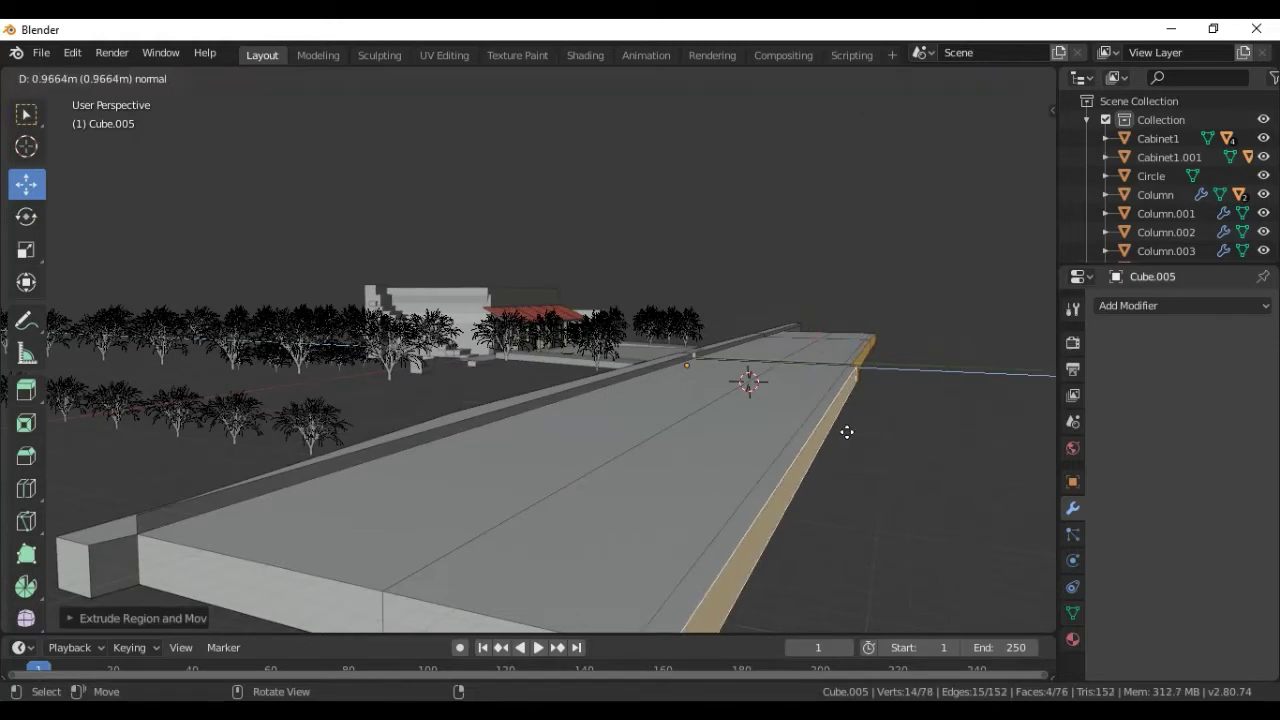
pyautogui.click(851, 435)
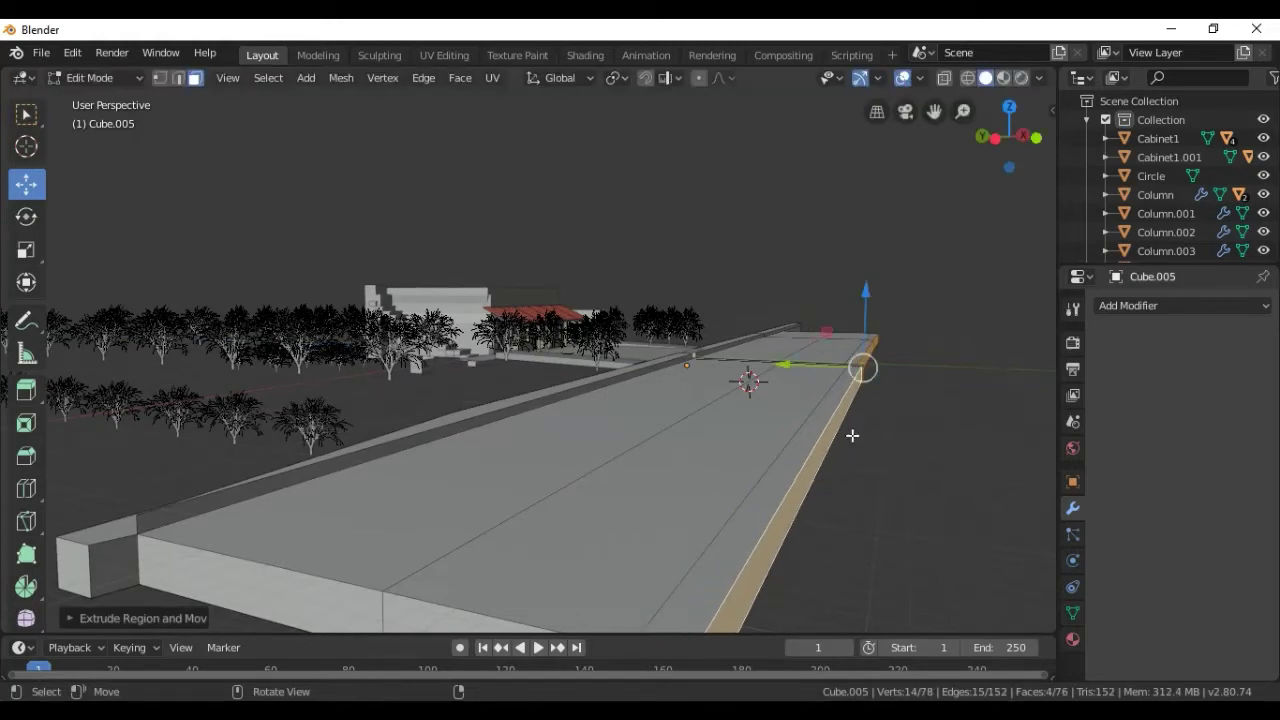
# Select the right-edge curb faces and extrude them about 0.43 m along their normal.
pyautogui.click(838, 390)
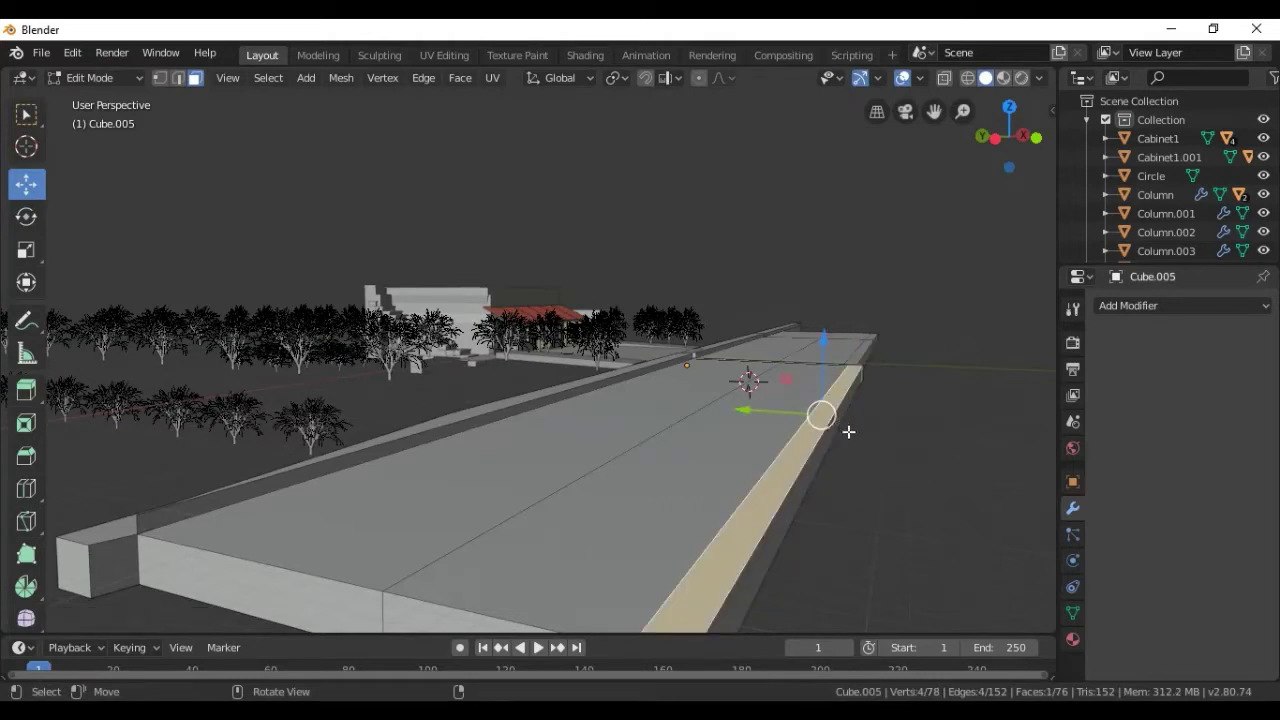
pyautogui.keyDown('shift'); pyautogui.click(866, 345); pyautogui.keyUp('shift')
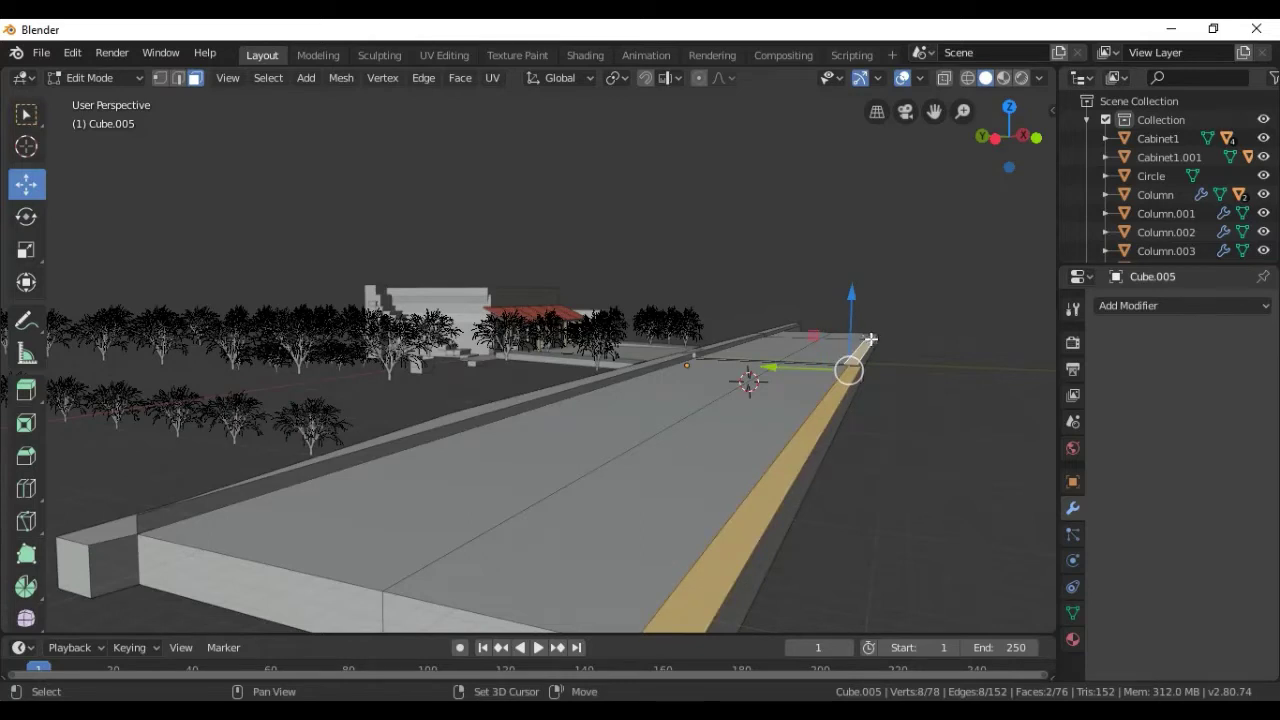
pyautogui.keyDown('shift'); pyautogui.click(871, 340); pyautogui.keyUp('shift')
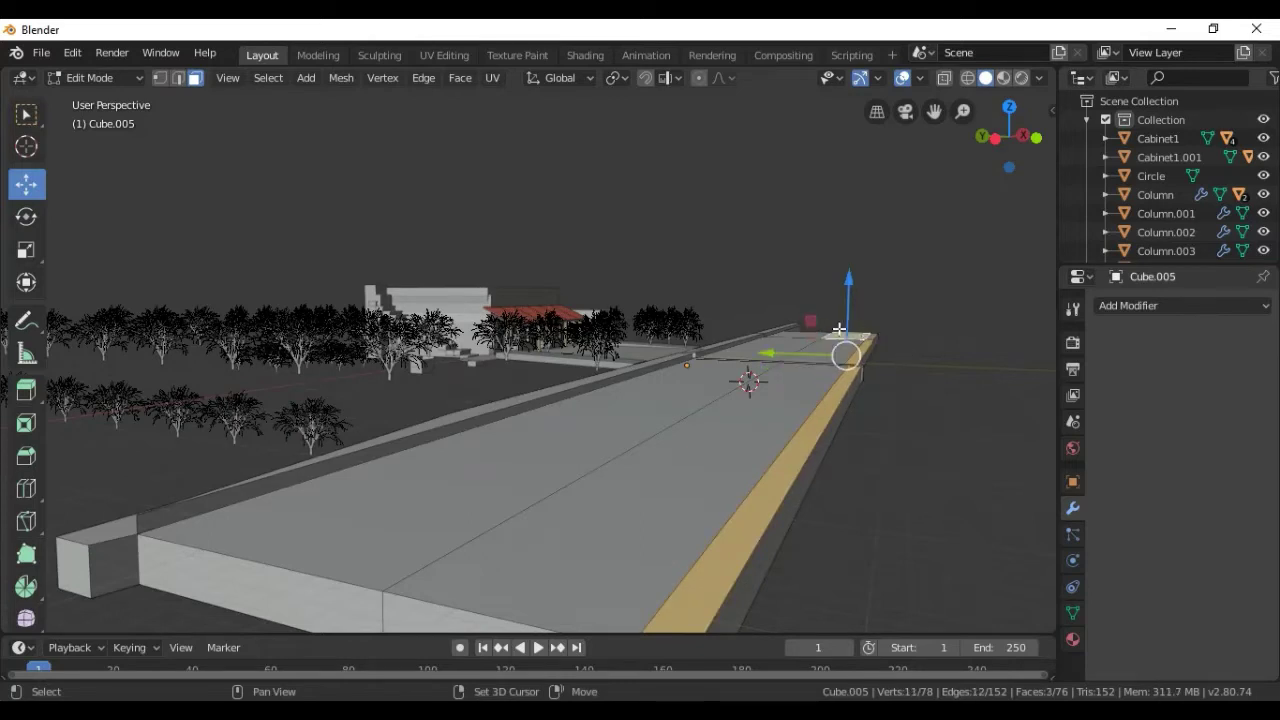
pyautogui.keyDown('shift'); pyautogui.click(851, 341); pyautogui.keyUp('shift')
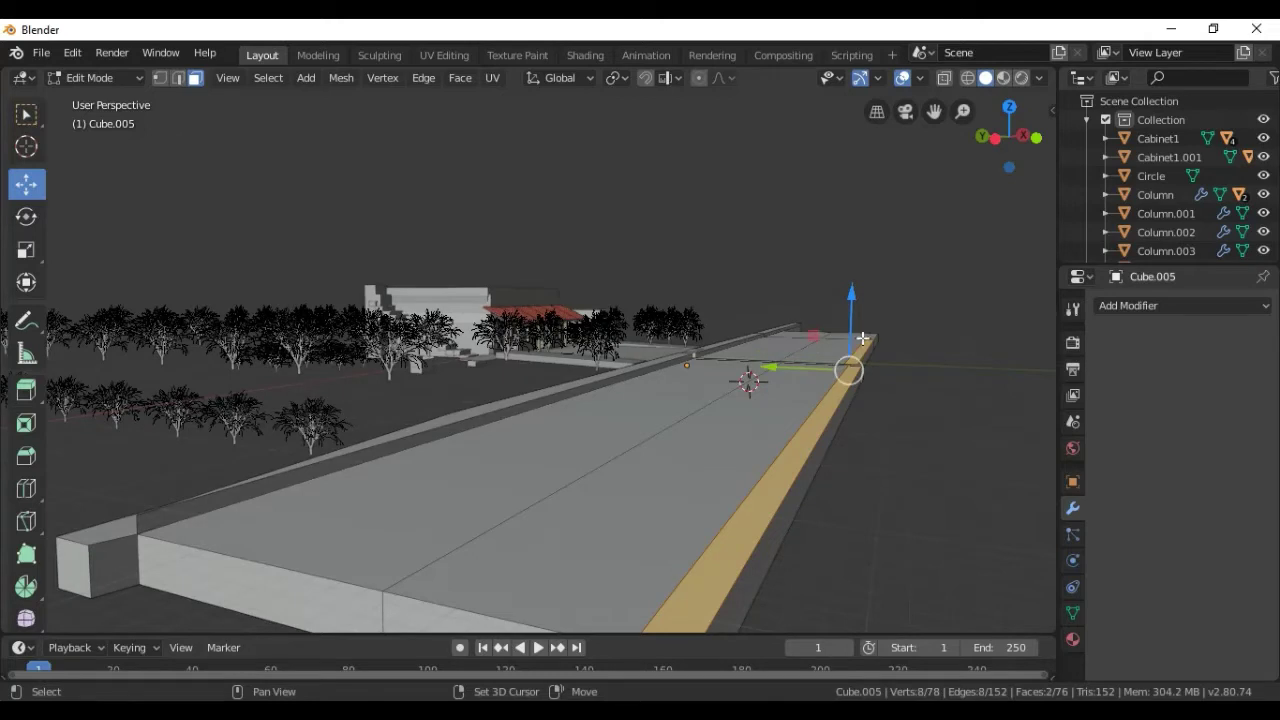
pyautogui.keyDown('shift'); pyautogui.click(872, 338); pyautogui.keyUp('shift')
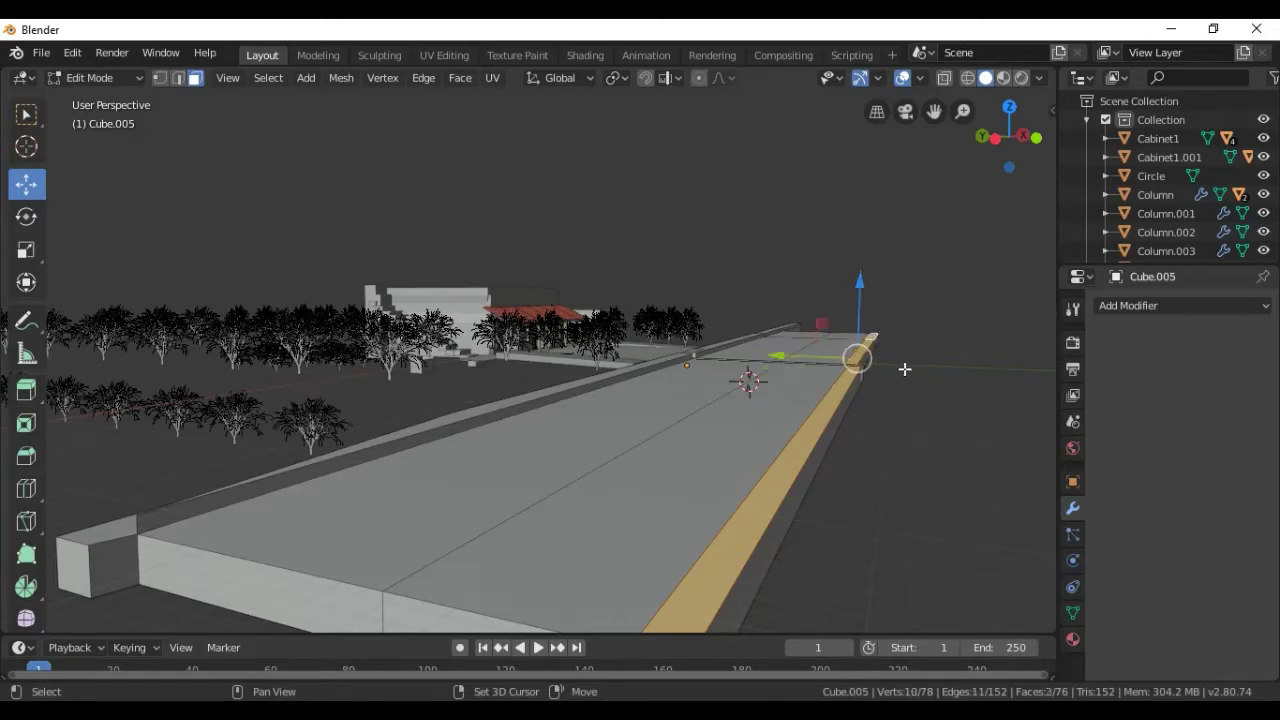
pyautogui.press('e')
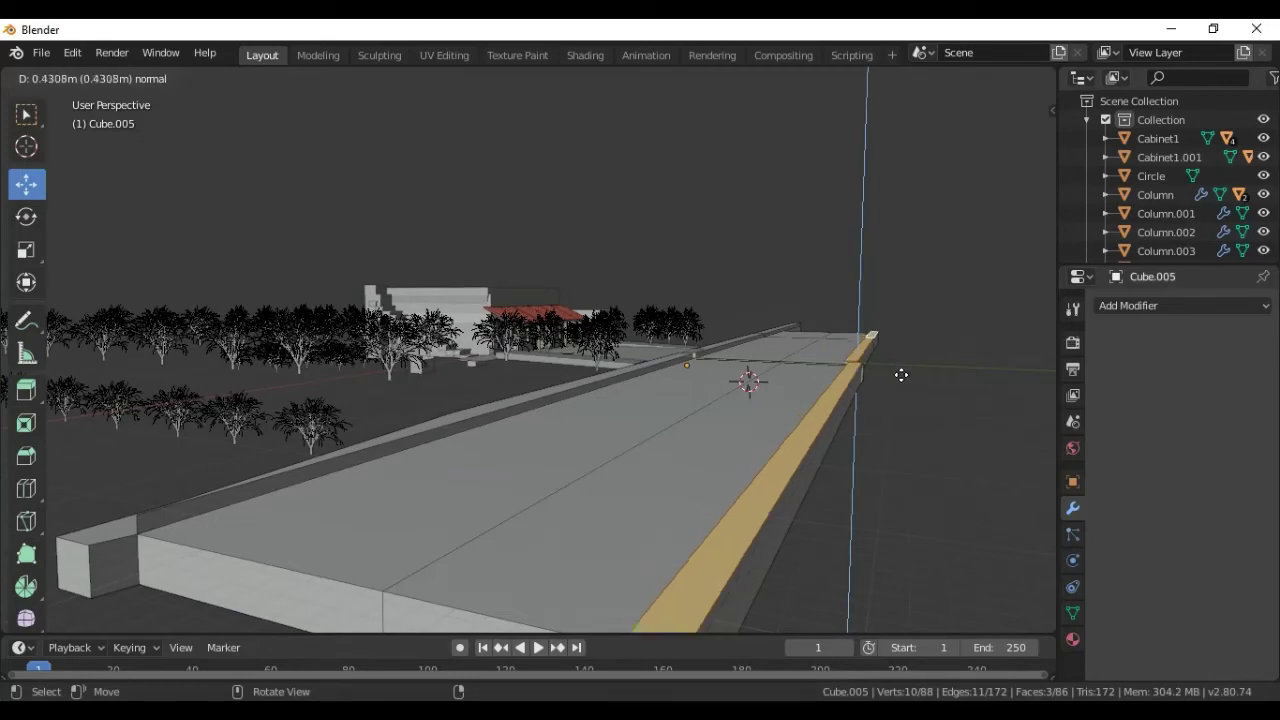
pyautogui.click(902, 374)
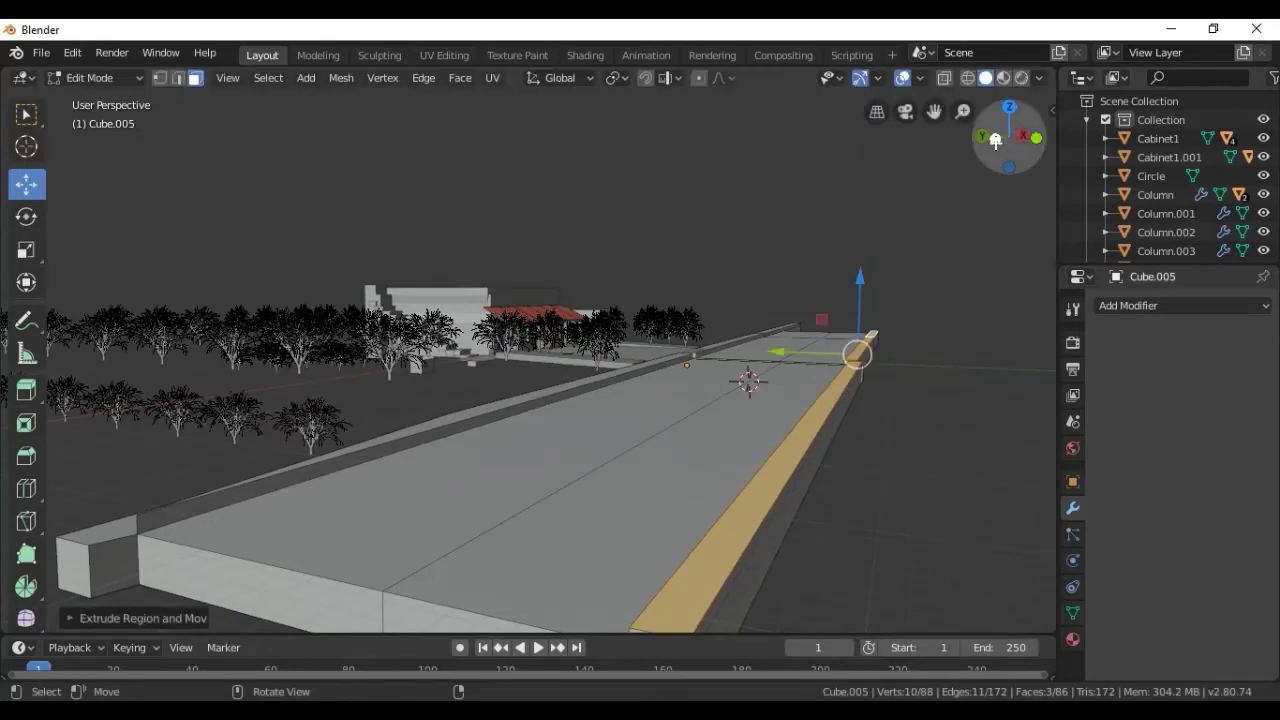
pyautogui.moveTo(996, 137)
pyautogui.mouseDown()
pyautogui.moveTo(1030, 140)
pyautogui.moveTo(1010, 142)
pyautogui.mouseUp()
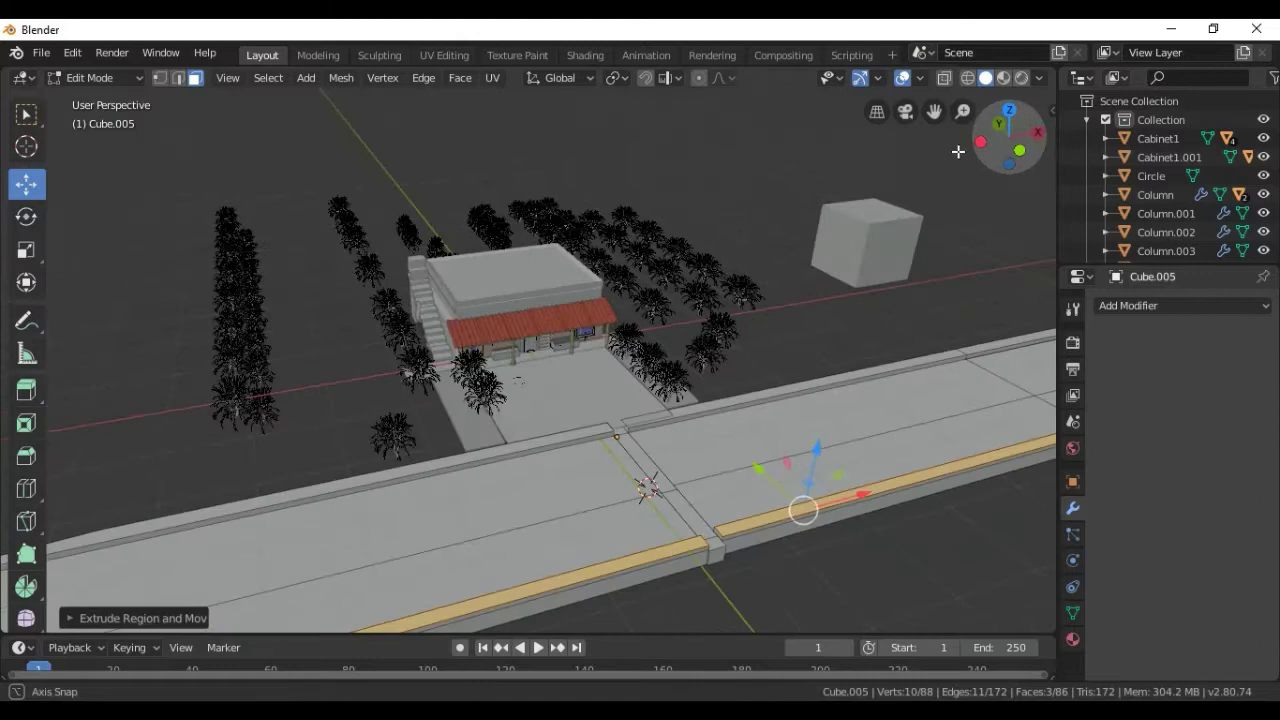
# Lower the two curb strips slightly along Z, one by about 0.229 m, then select the road faces.
pyautogui.click(573, 432)
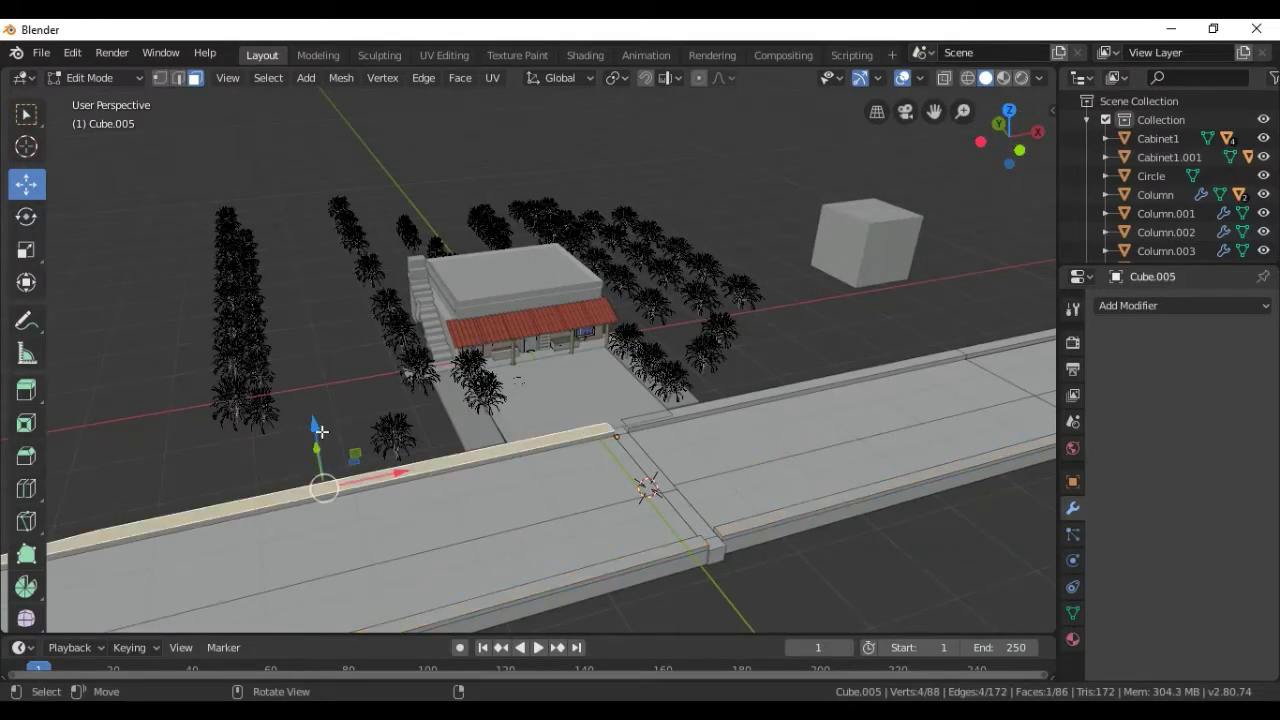
pyautogui.moveTo(313, 424); pyautogui.dragTo(316, 427)
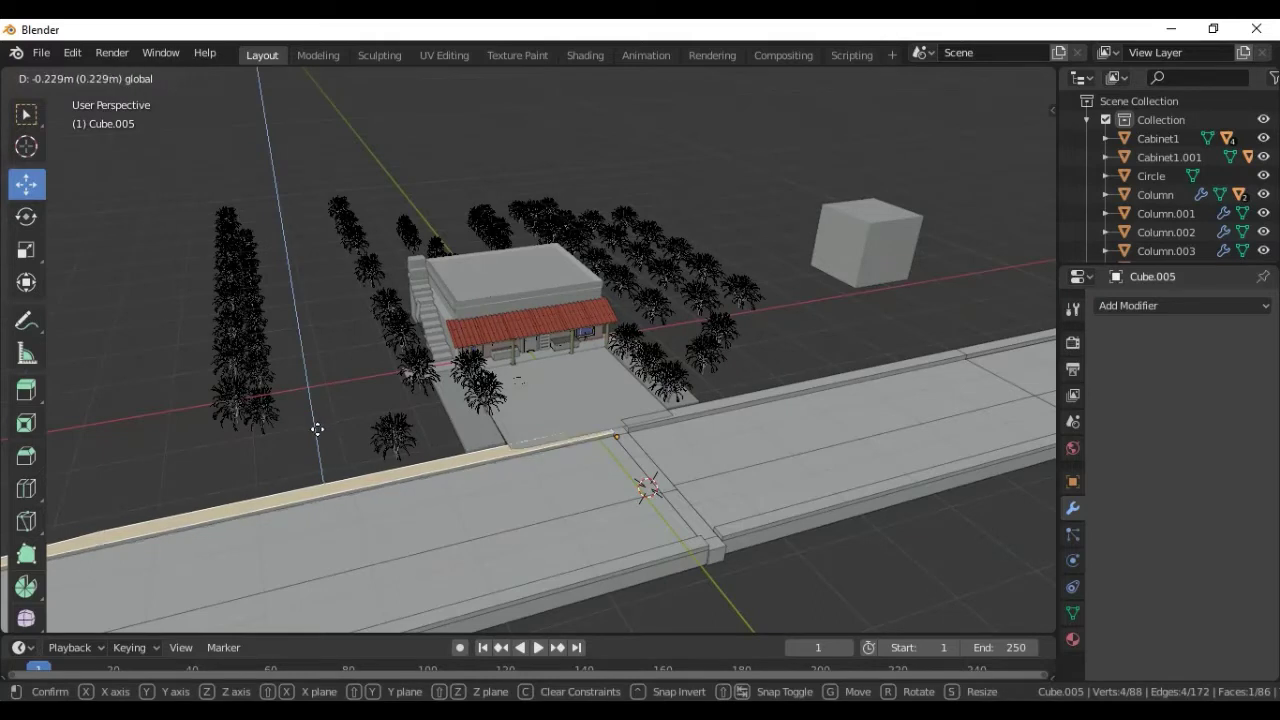
pyautogui.moveTo(316, 427); pyautogui.dragTo(317, 430)
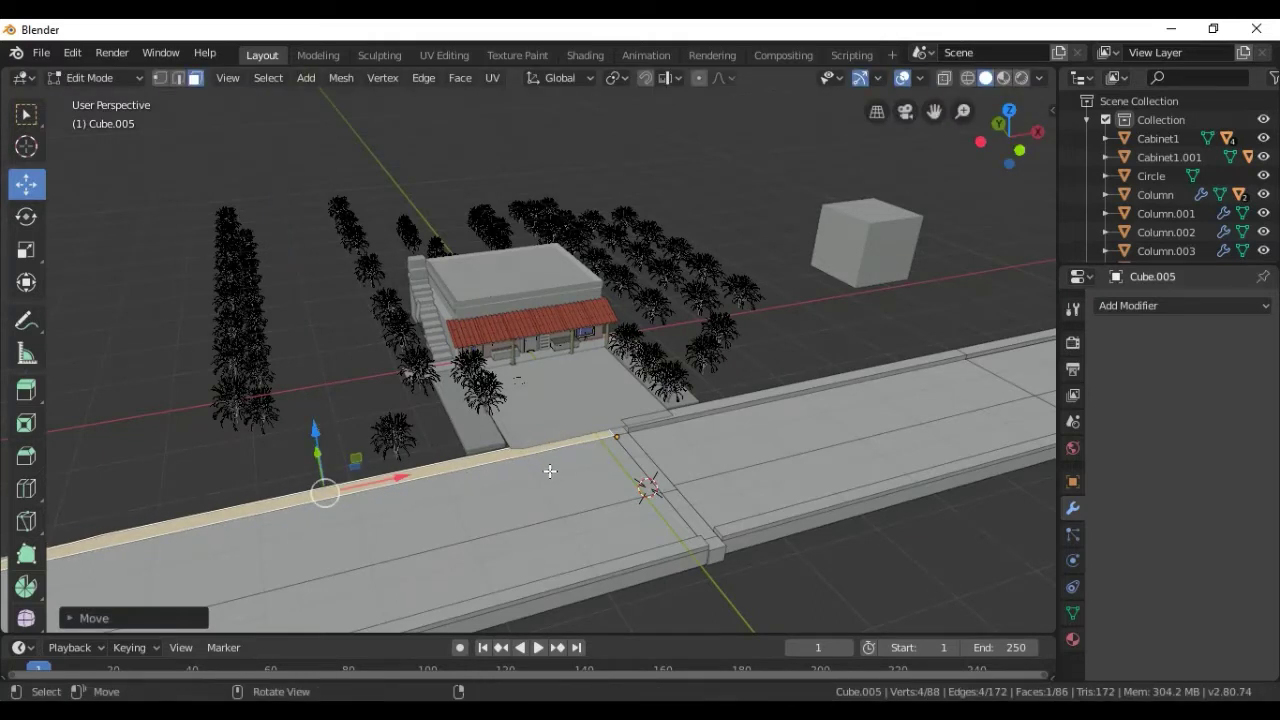
pyautogui.click(671, 413)
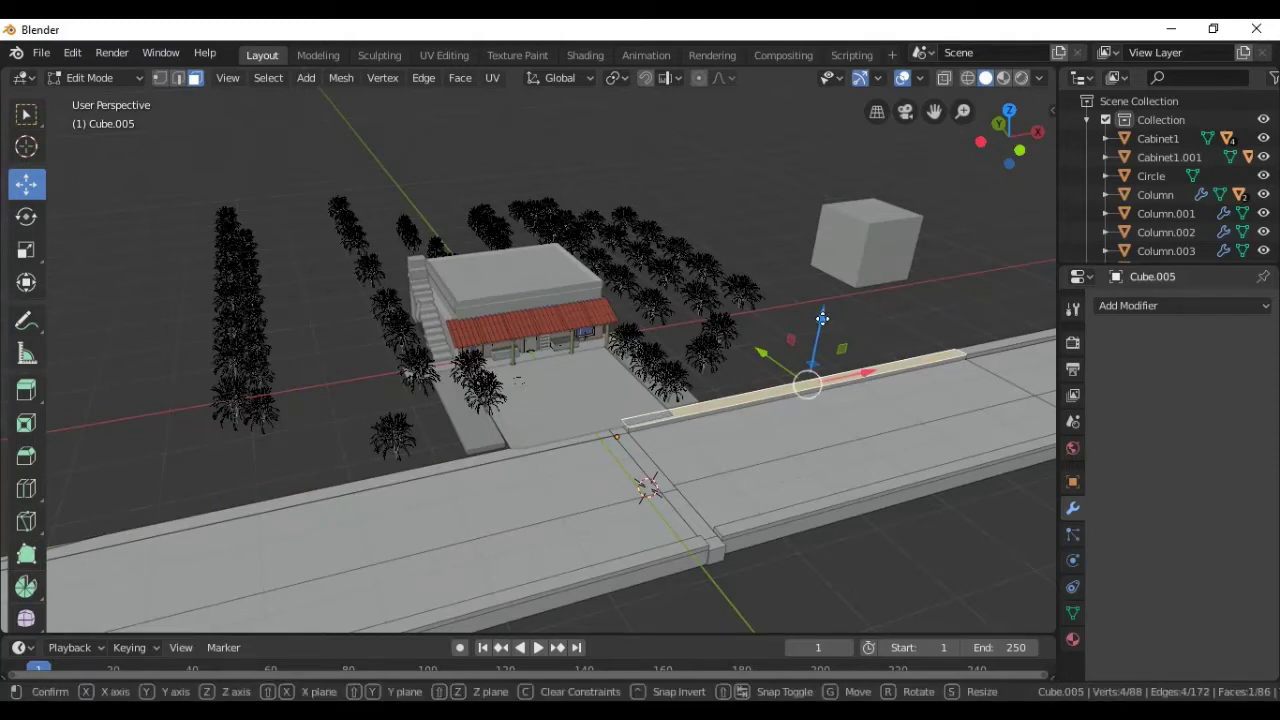
pyautogui.moveTo(823, 316); pyautogui.dragTo(822, 322)
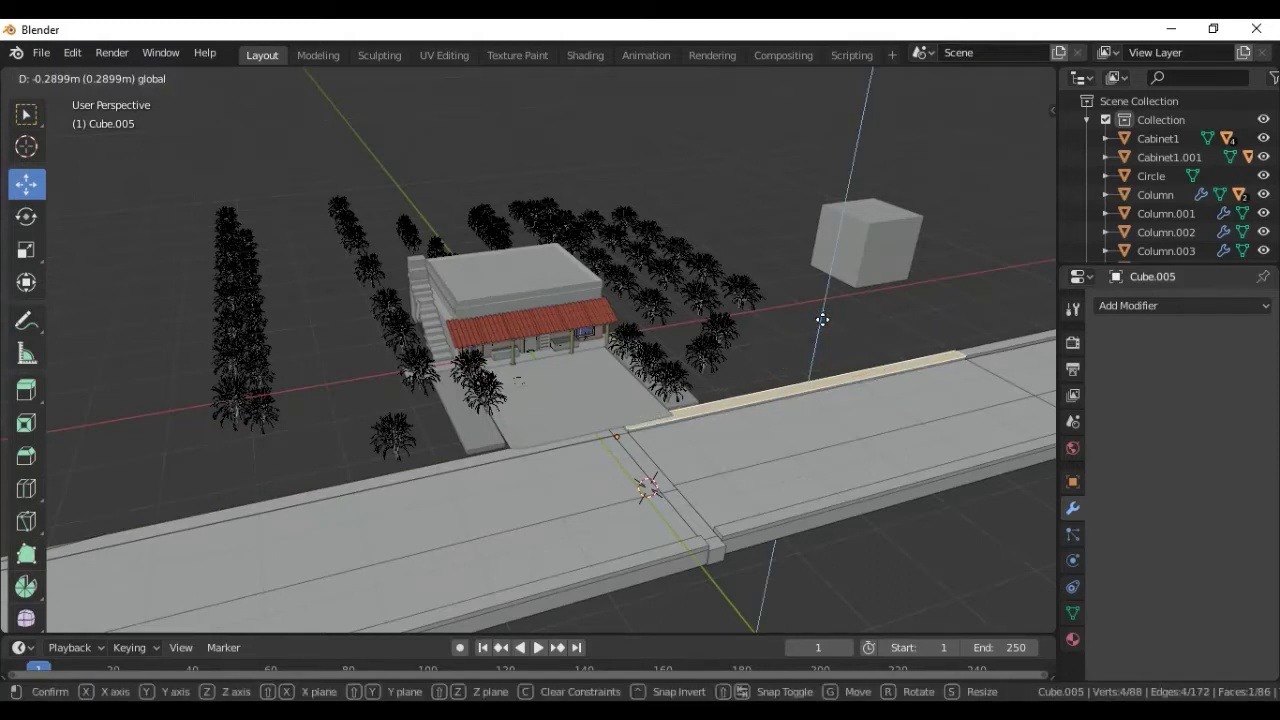
pyautogui.click(685, 452)
pyautogui.click(550, 489)
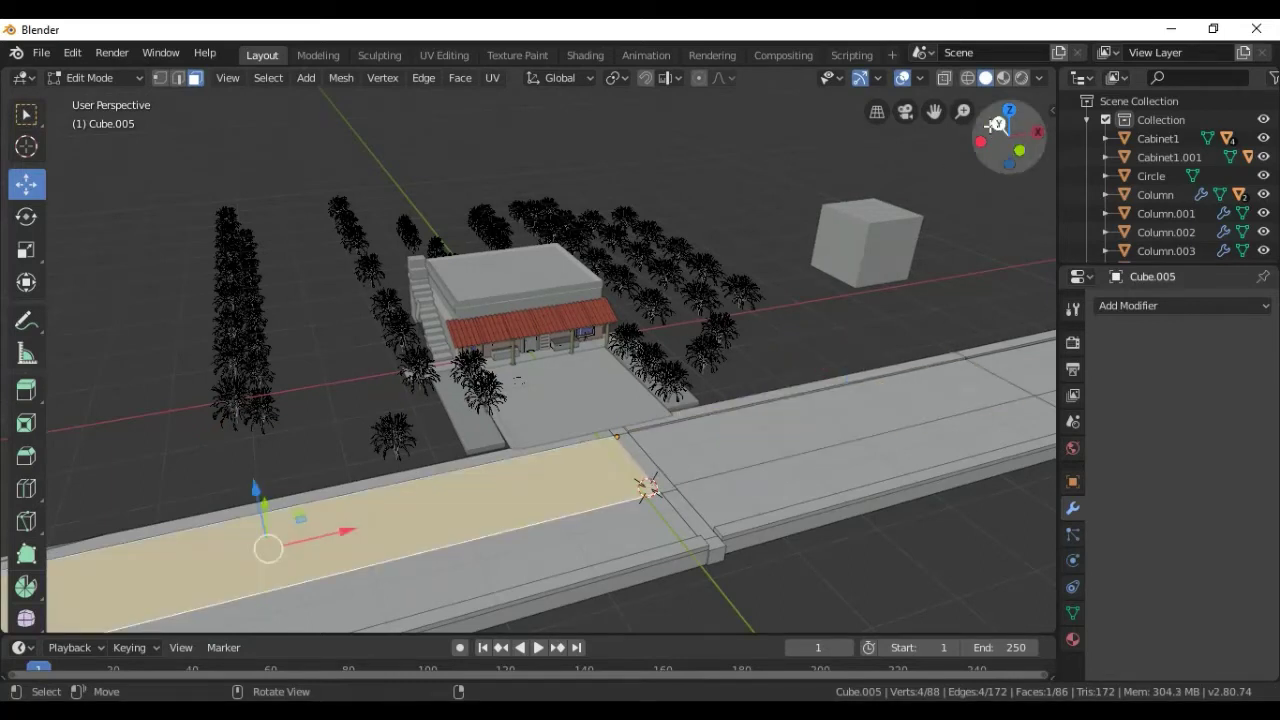
# Orbit along the road toward the building and zoom in close on the front door and floor.
pyautogui.moveTo(998, 123); pyautogui.dragTo(930, 135)
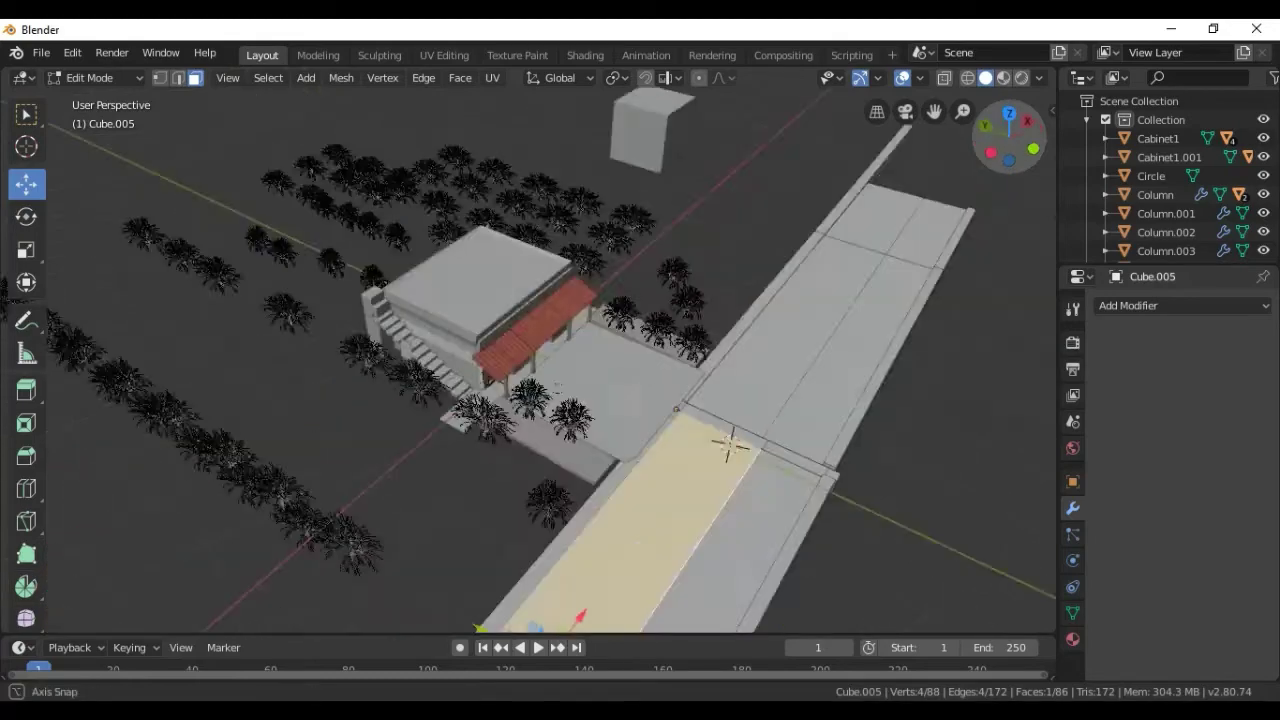
pyautogui.moveTo(1008, 138); pyautogui.dragTo(622, 478)
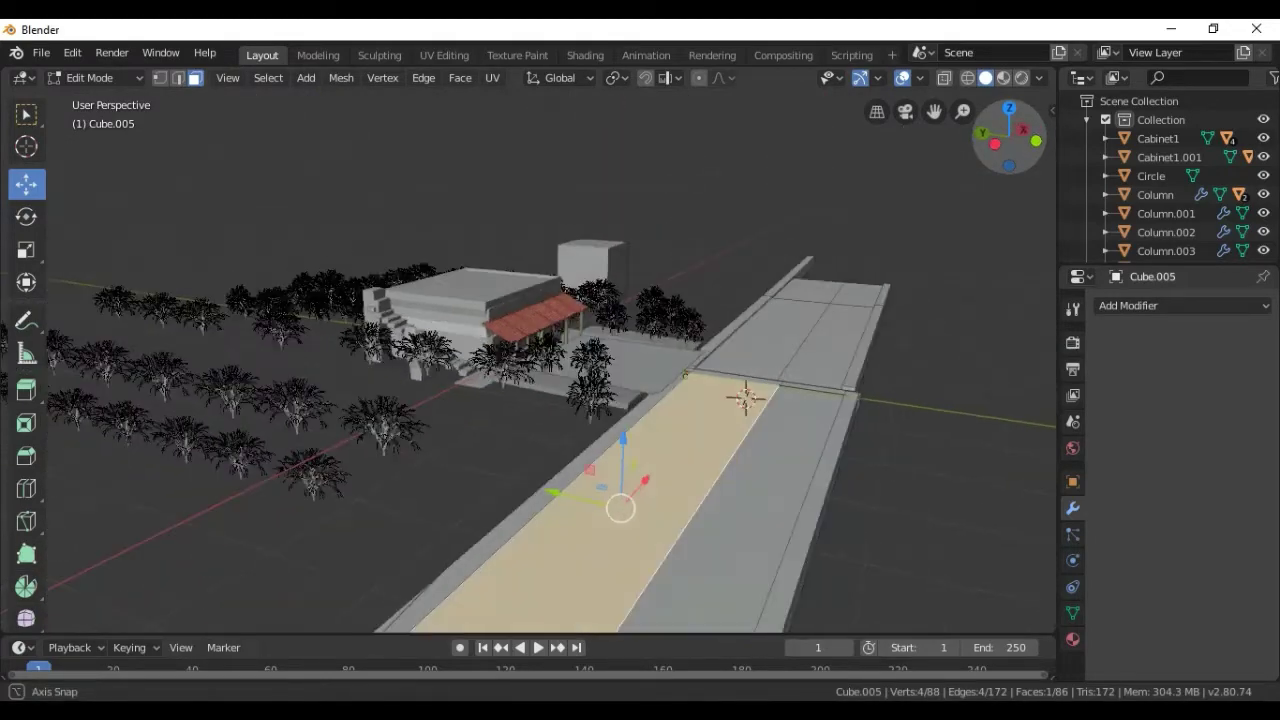
pyautogui.scroll(-3, 620, 476)
pyautogui.scroll(3, 617, 474)
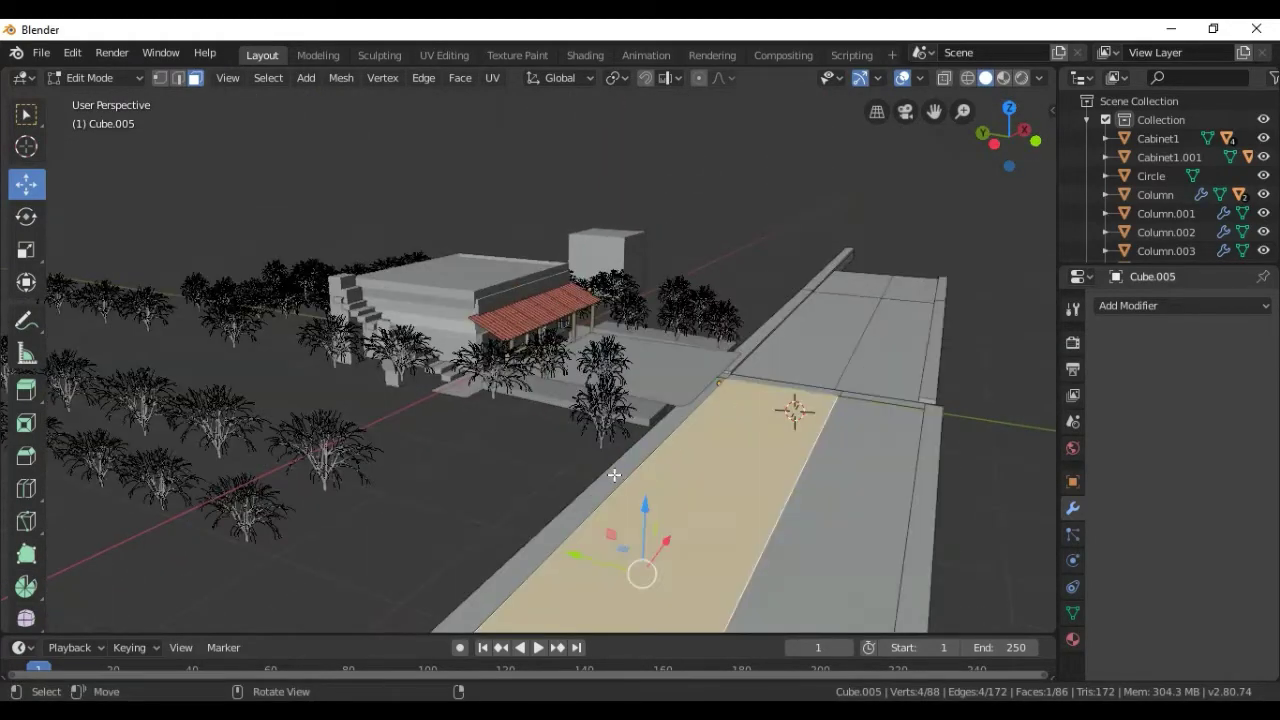
pyautogui.scroll(-3, 612, 474)
pyautogui.scroll(3, 595, 462)
pyautogui.scroll(2, 594, 460)
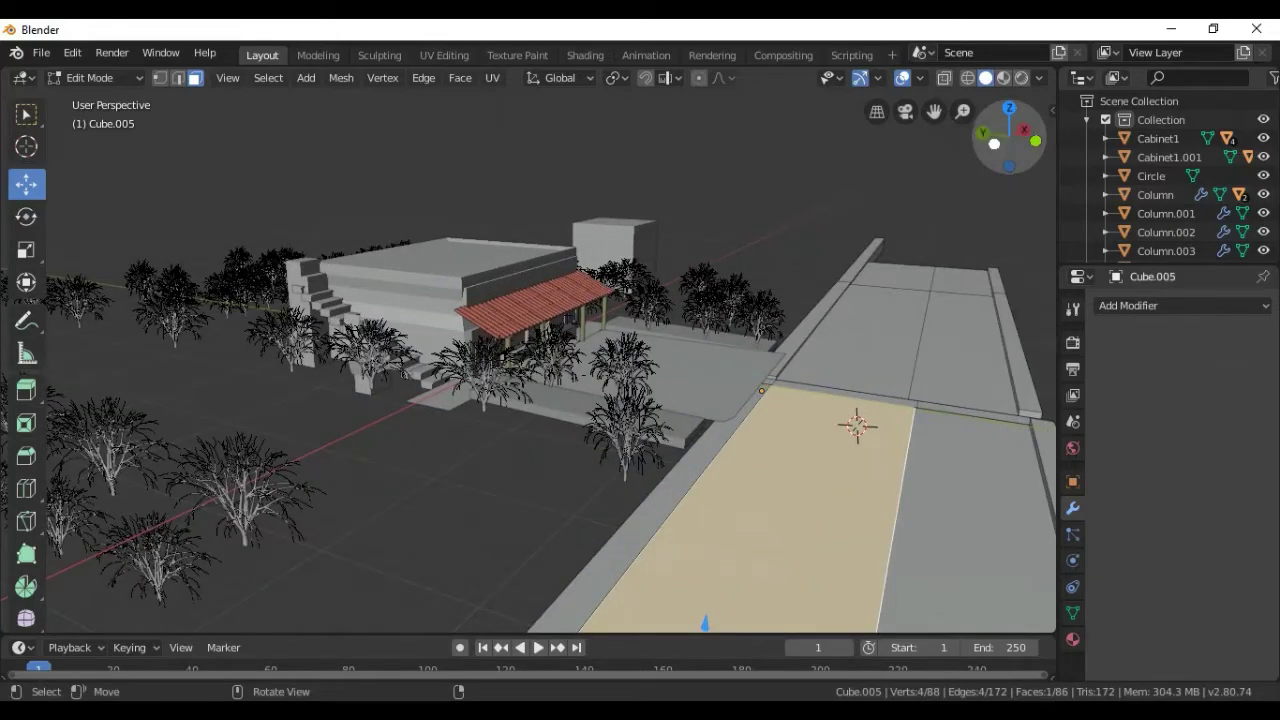
pyautogui.moveTo(1024, 140); pyautogui.dragTo(900, 175)
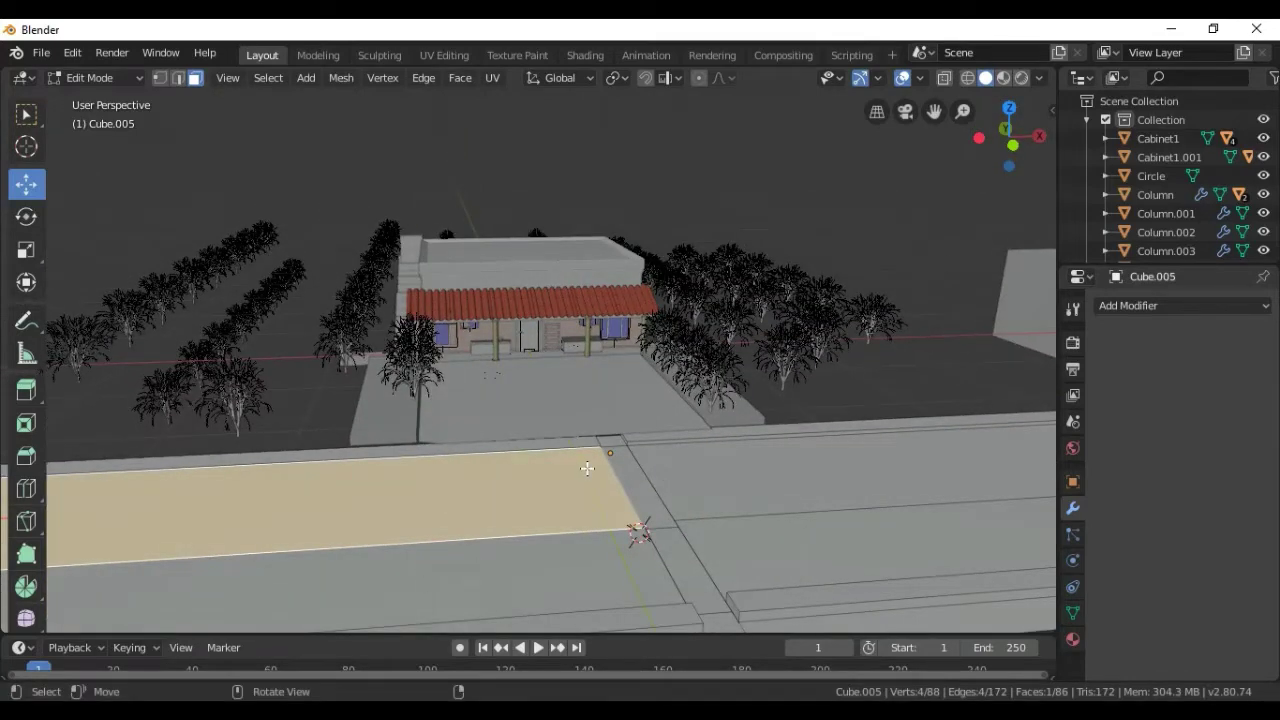
pyautogui.scroll(3, 587, 468)
pyautogui.scroll(3, 582, 465)
pyautogui.scroll(3, 580, 465)
# Switch to Select Box and return the scene to Object Mode.
pyautogui.scroll(2, 578, 463)
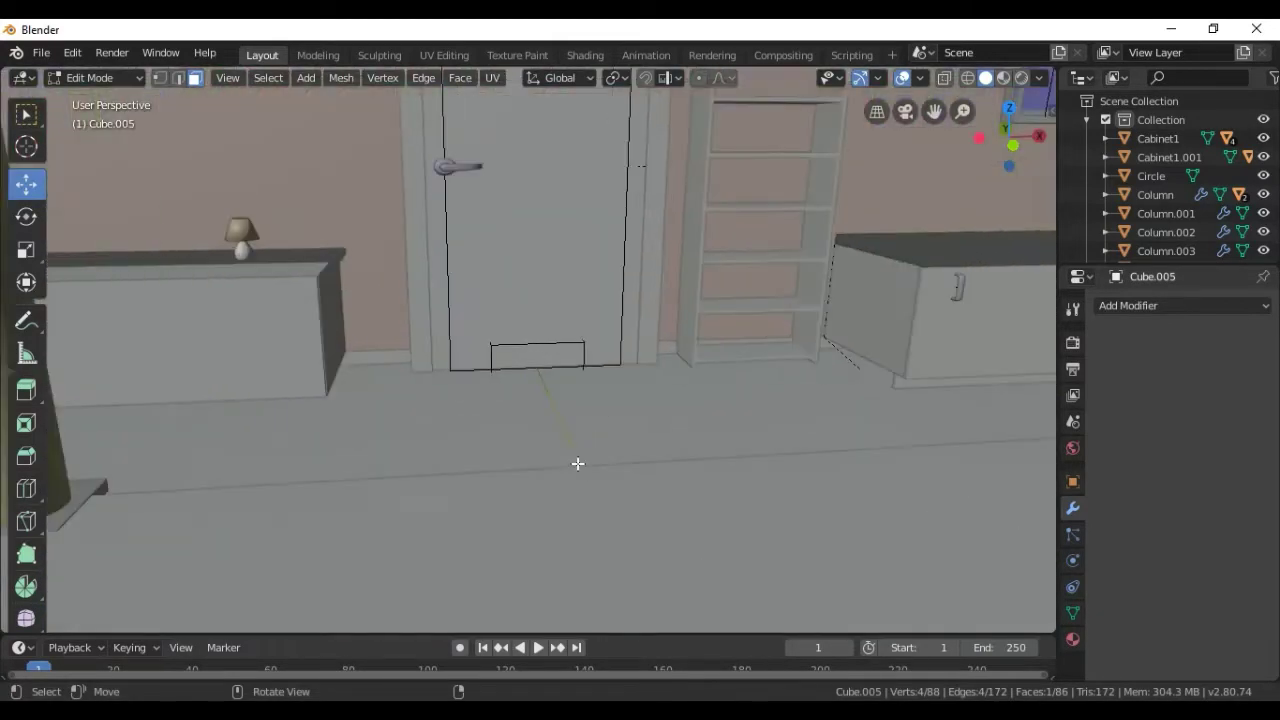
pyautogui.scroll(-3, 578, 463)
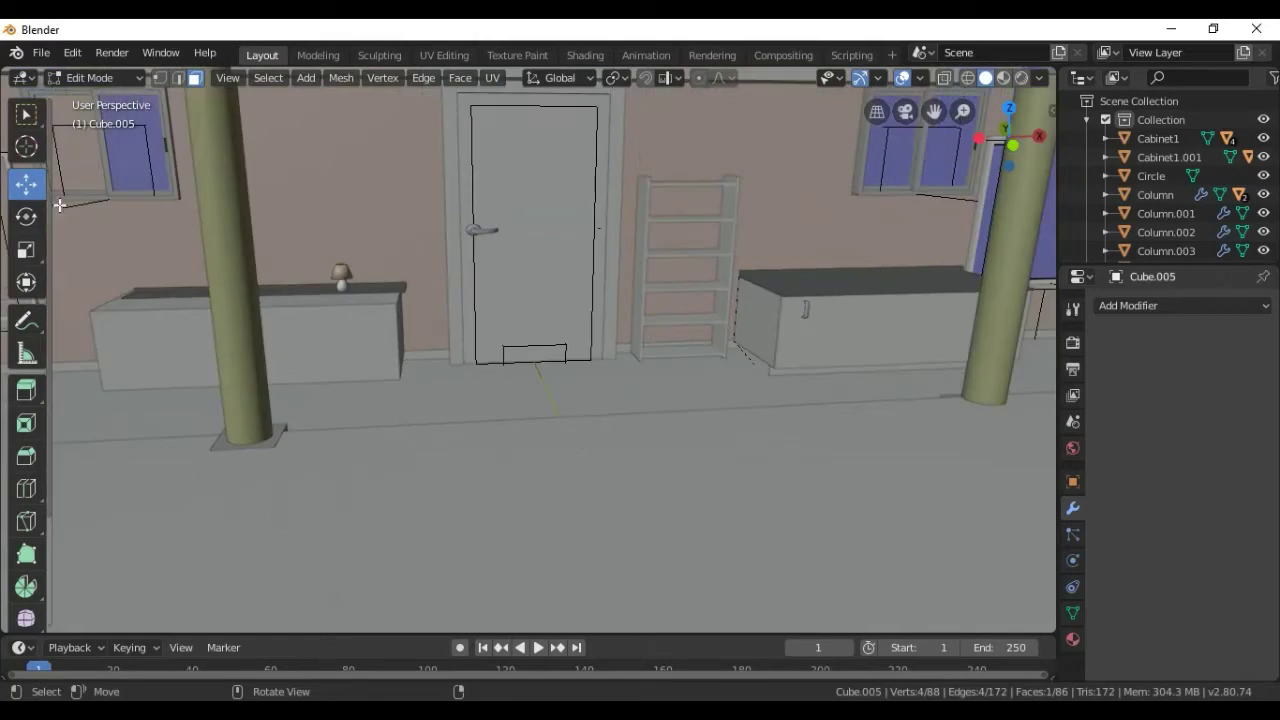
pyautogui.click(20, 118)
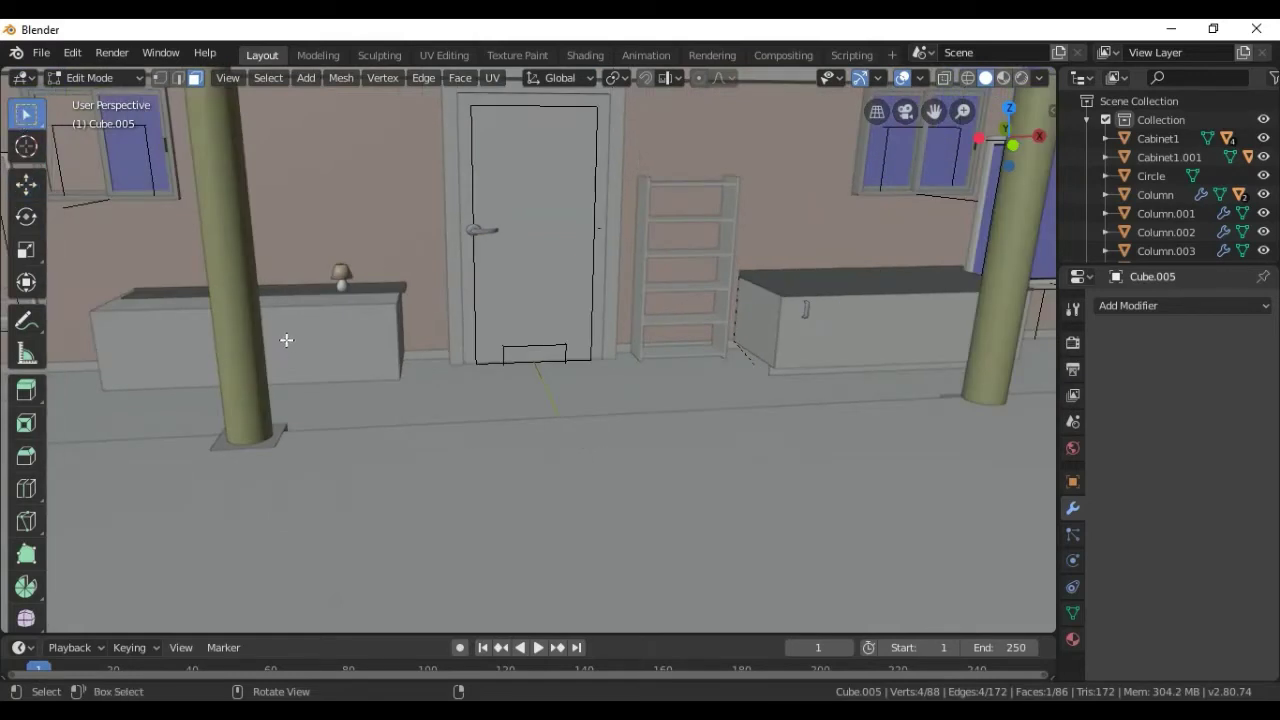
pyautogui.click(110, 74)
pyautogui.click(100, 100)
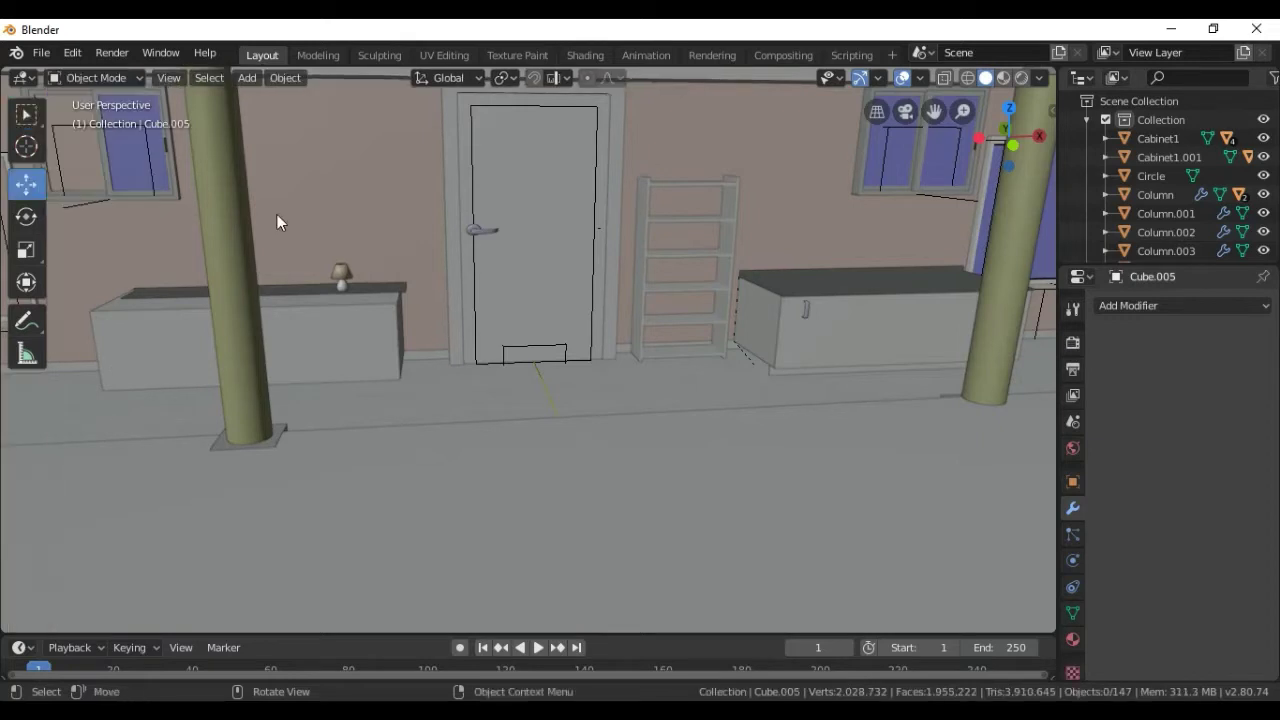
# Select the left and right cabinets, front door, shelves and both columns.
pyautogui.click(330, 322)
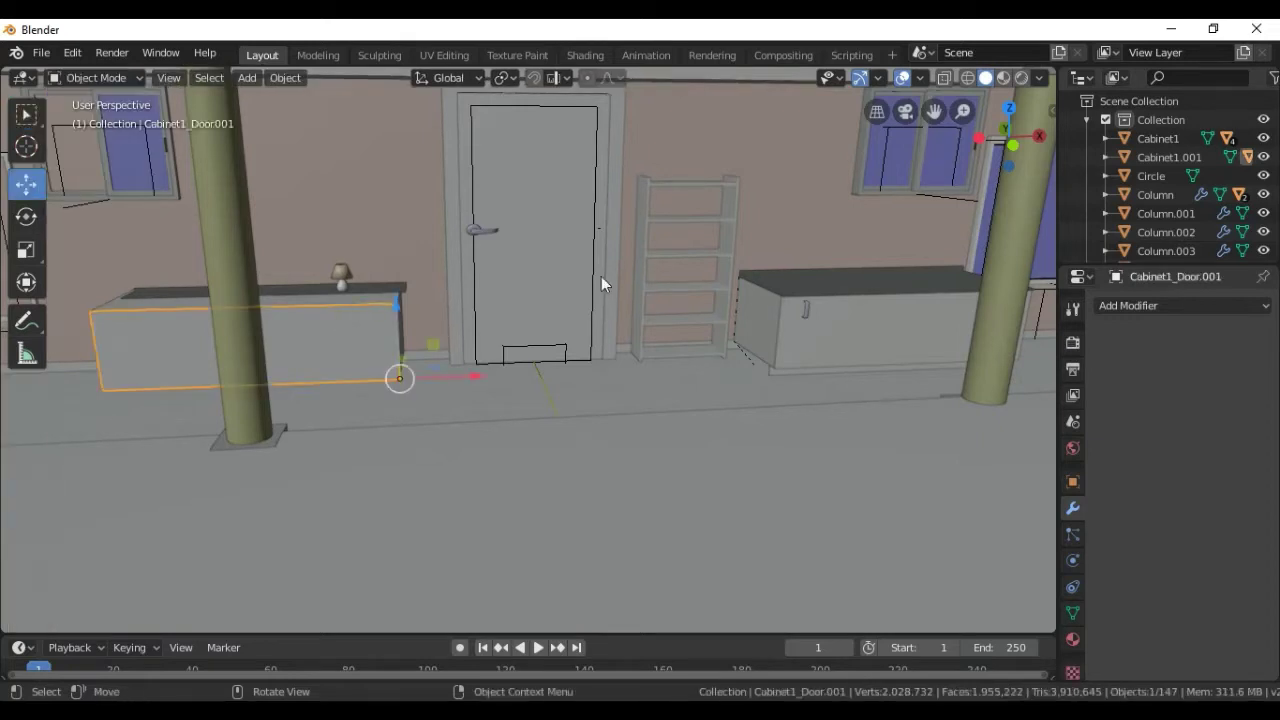
pyautogui.click(545, 197)
pyautogui.click(884, 350)
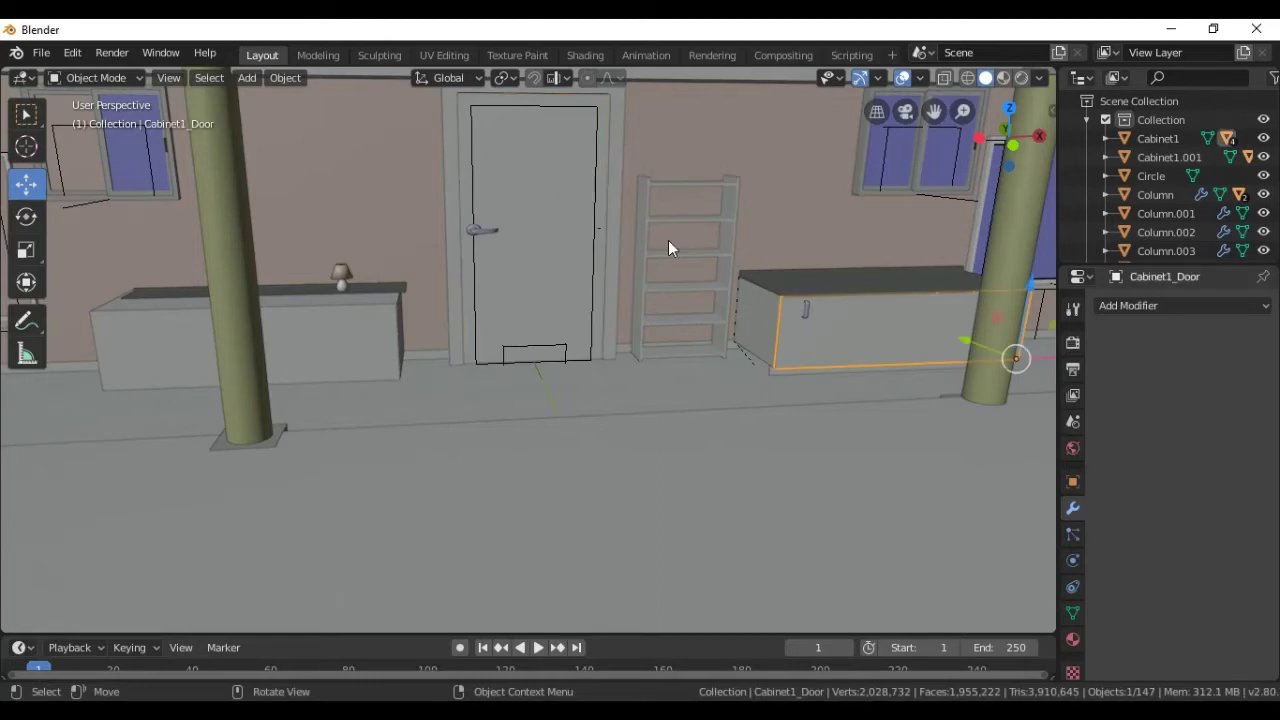
pyautogui.click(686, 230)
pyautogui.click(726, 229)
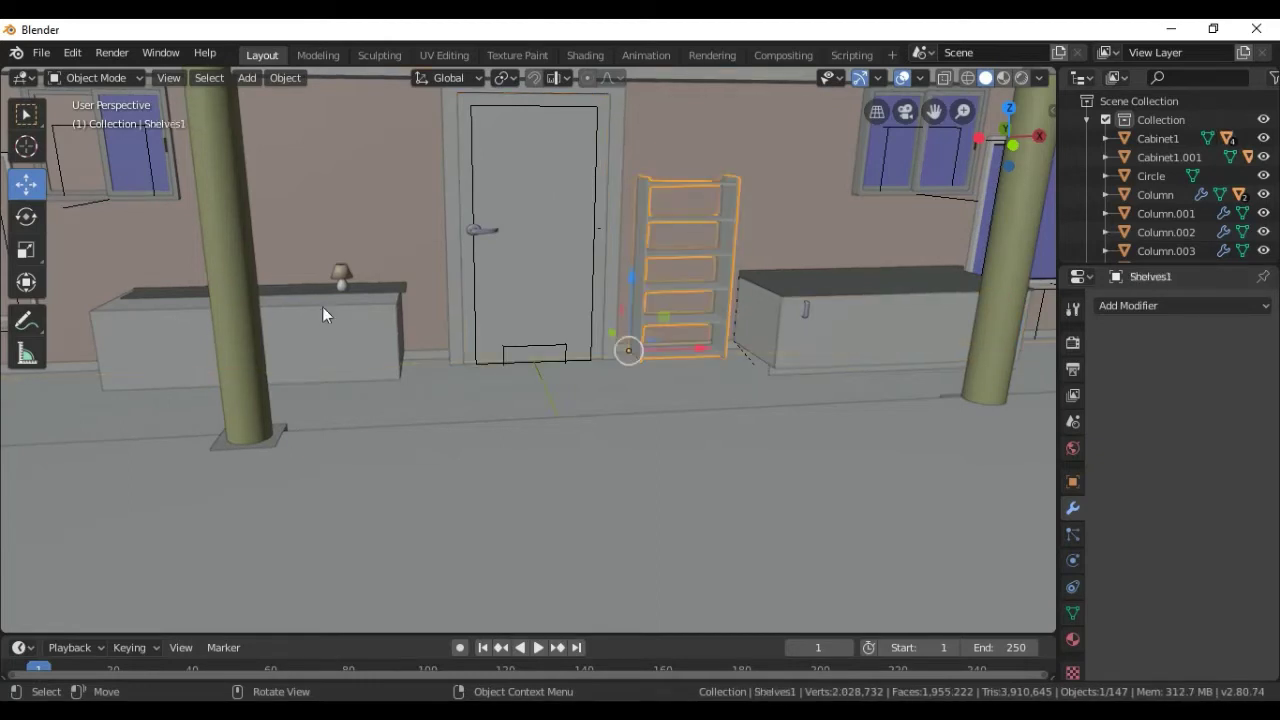
pyautogui.click(254, 293)
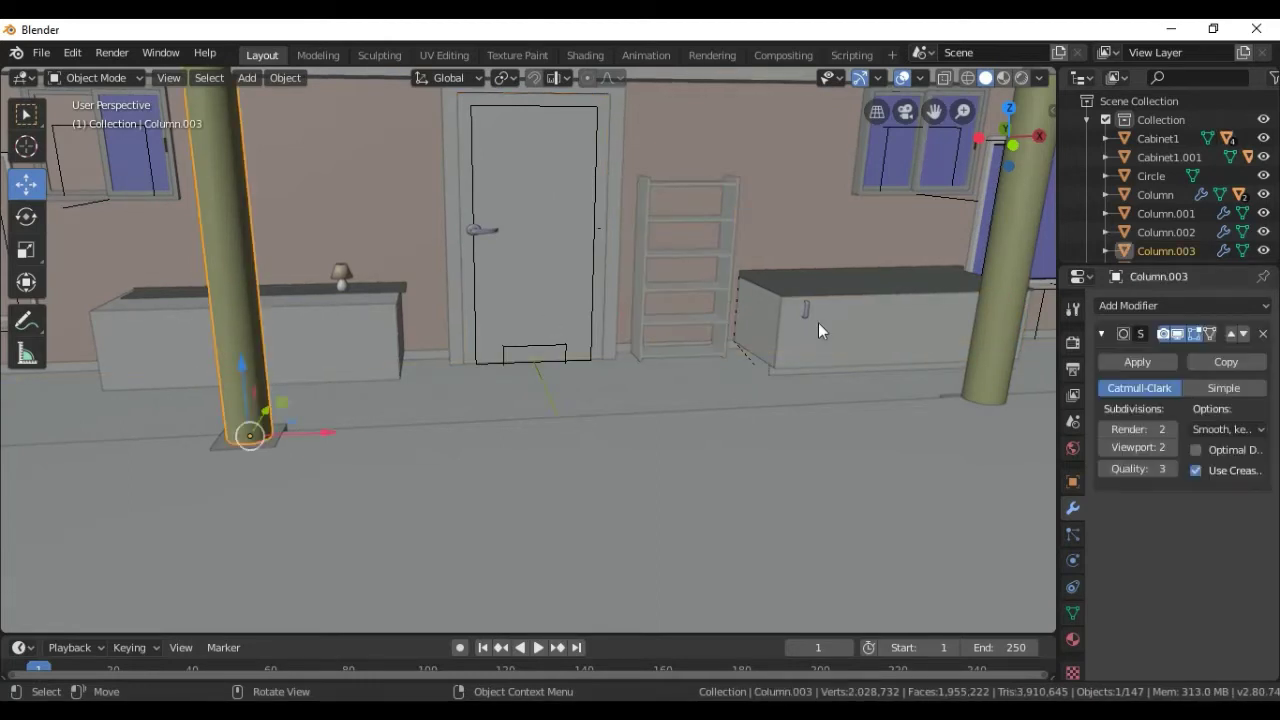
pyautogui.click(981, 325)
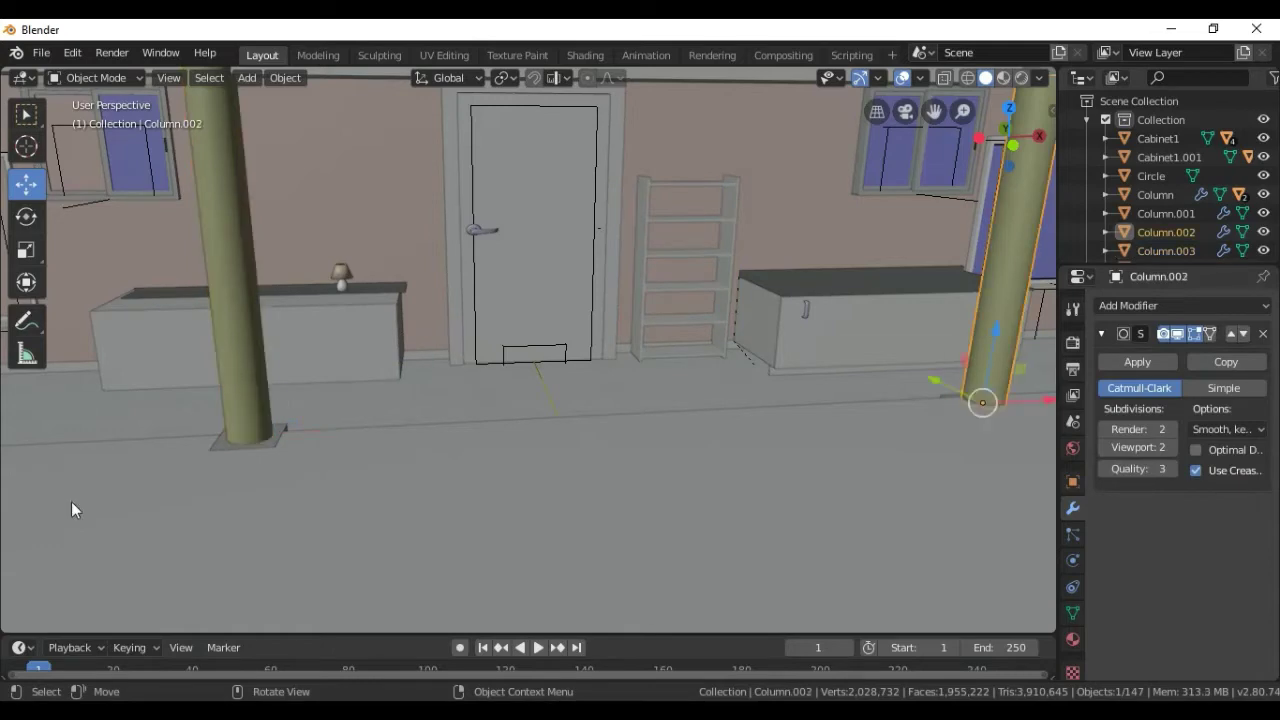
# Zoom out to look down over the porch roof and select the upper block.
pyautogui.scroll(-4, 182, 455)
pyautogui.scroll(-2, 186, 456)
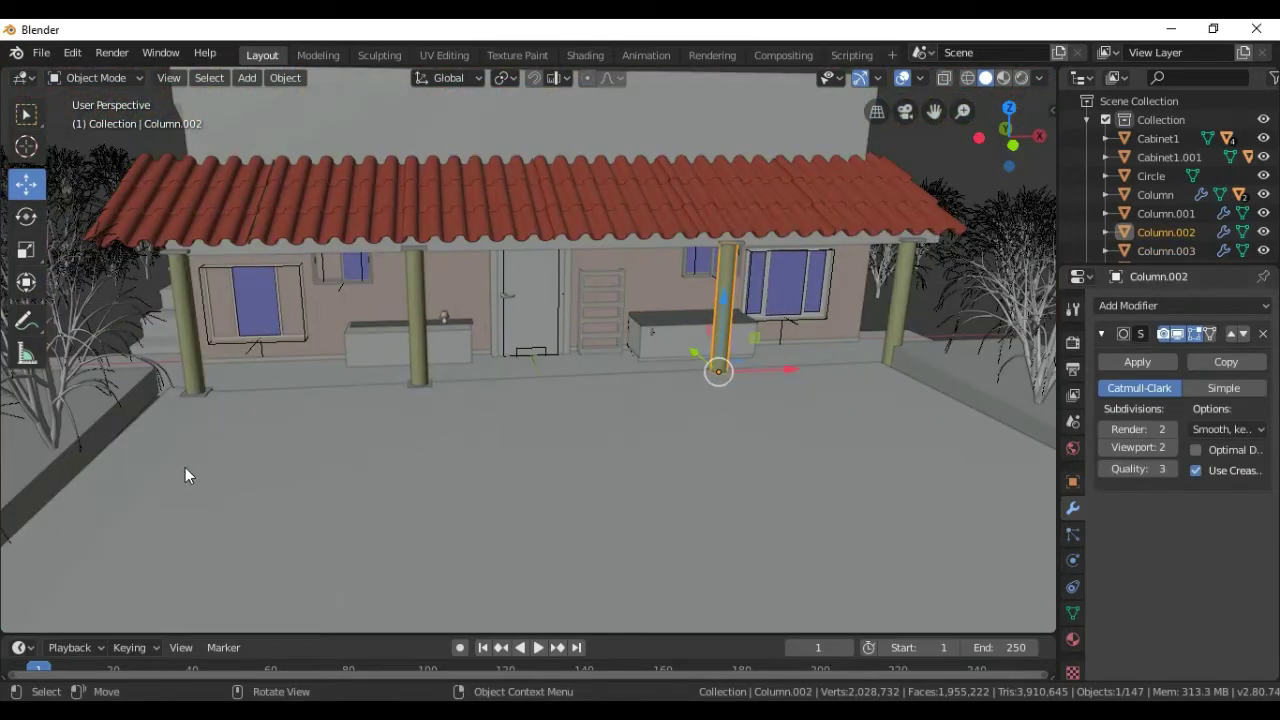
pyautogui.scroll(-3, 722, 202)
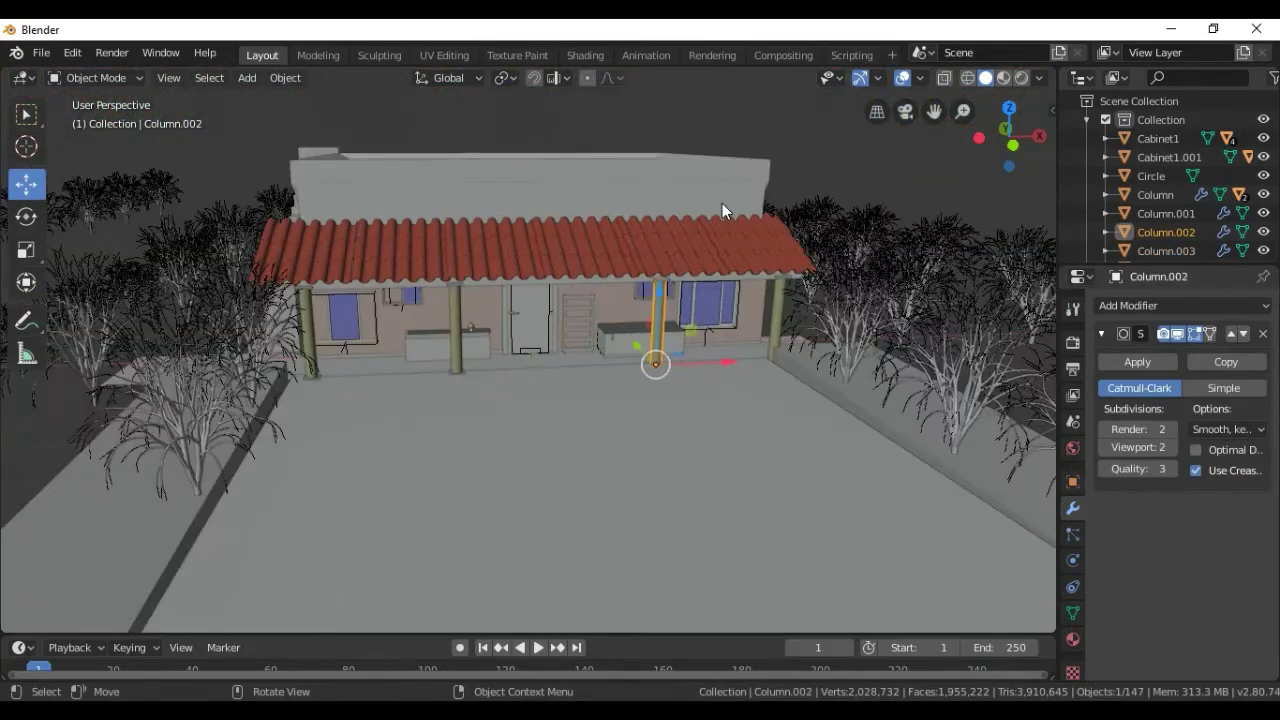
pyautogui.moveTo(1013, 143); pyautogui.dragTo(1045, 175)
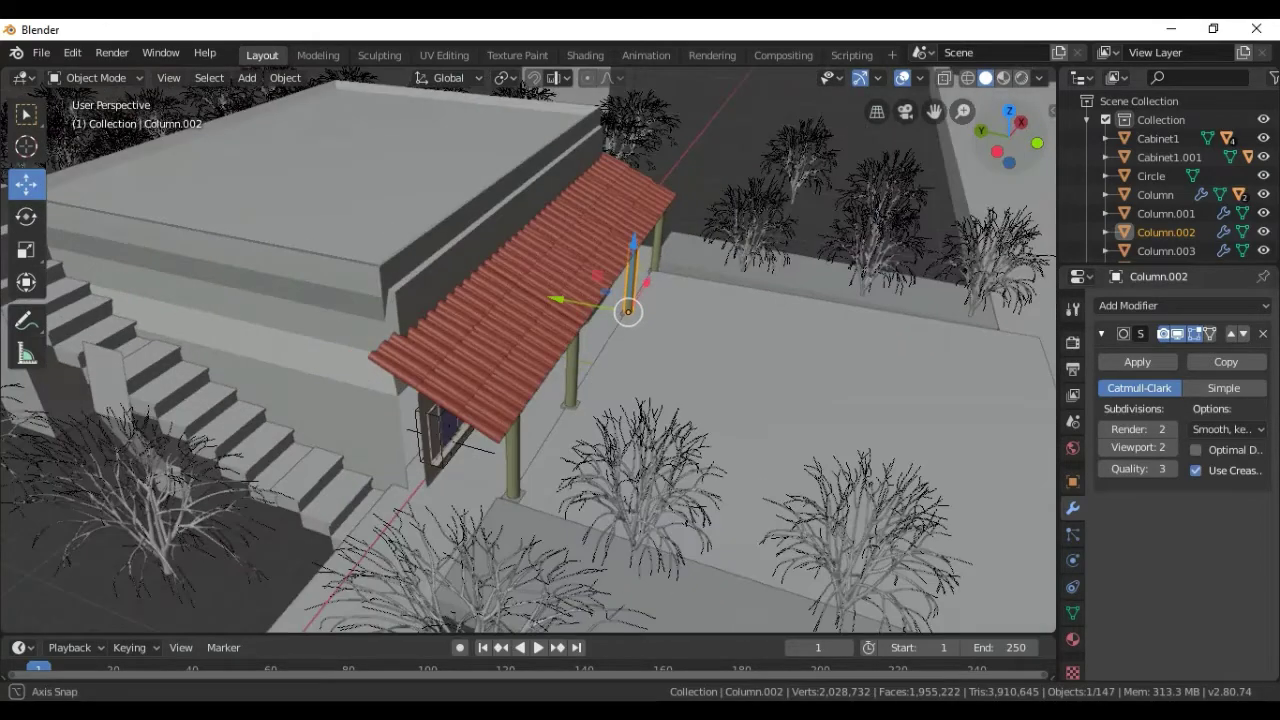
pyautogui.moveTo(1010, 135); pyautogui.dragTo(1025, 150)
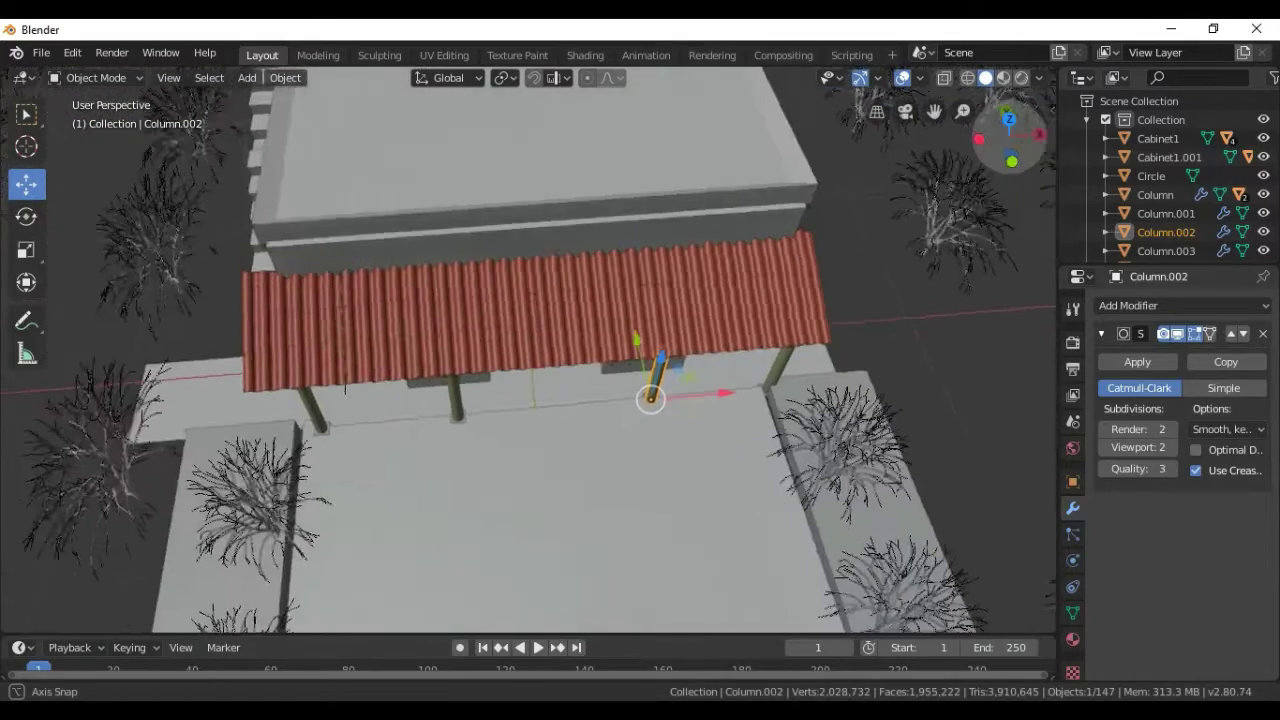
pyautogui.click(518, 155)
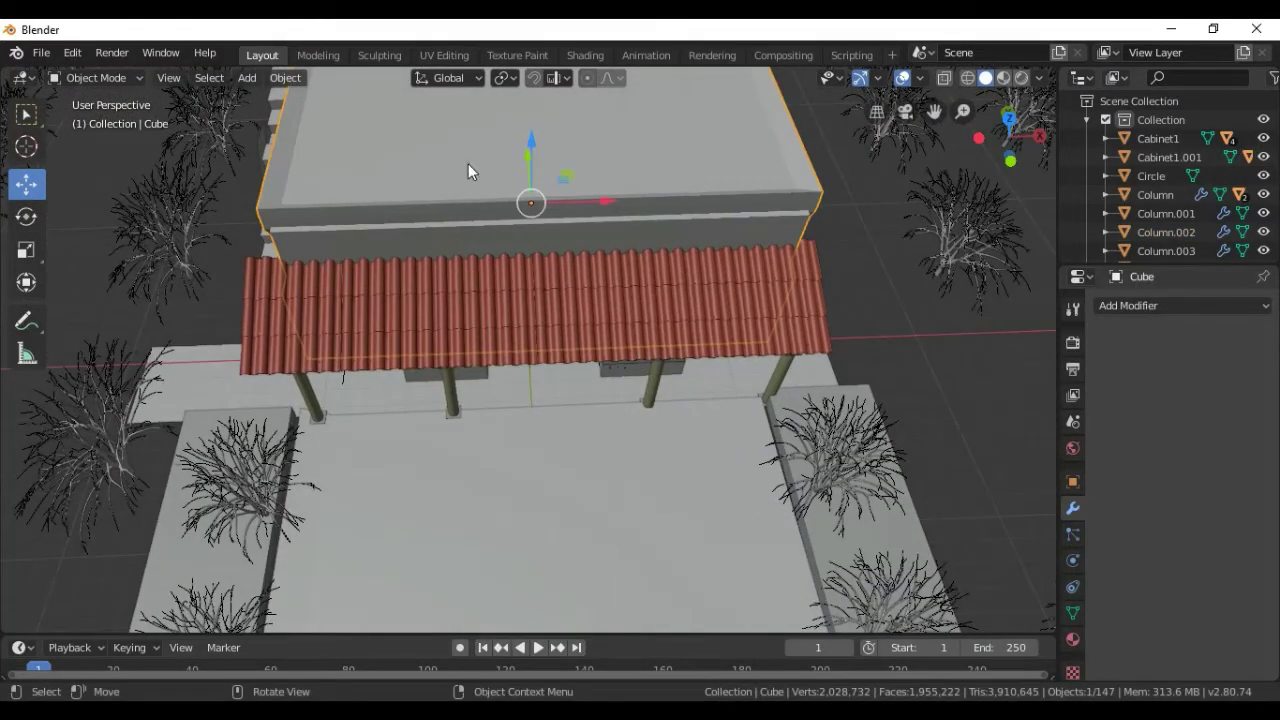
# In Edit Mode, extrude the upper block's top face about 5.468 m upward.
pyautogui.click(88, 80)
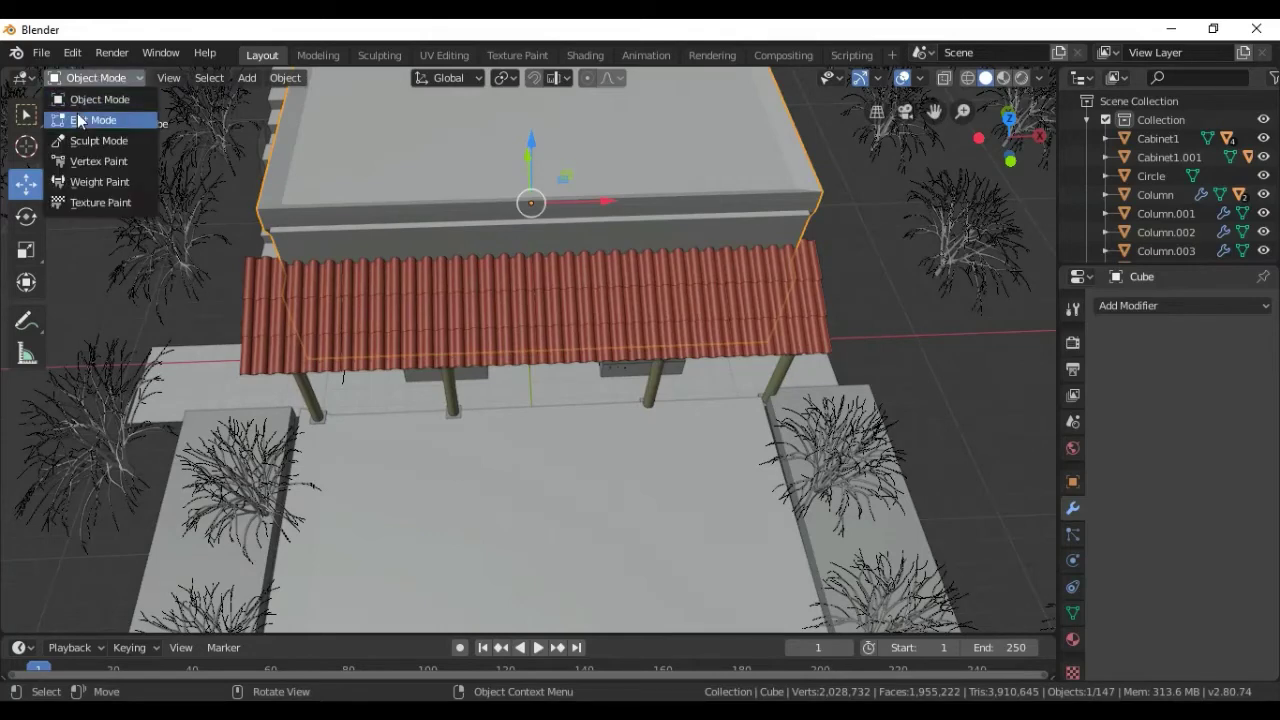
pyautogui.click(90, 120)
pyautogui.click(418, 132)
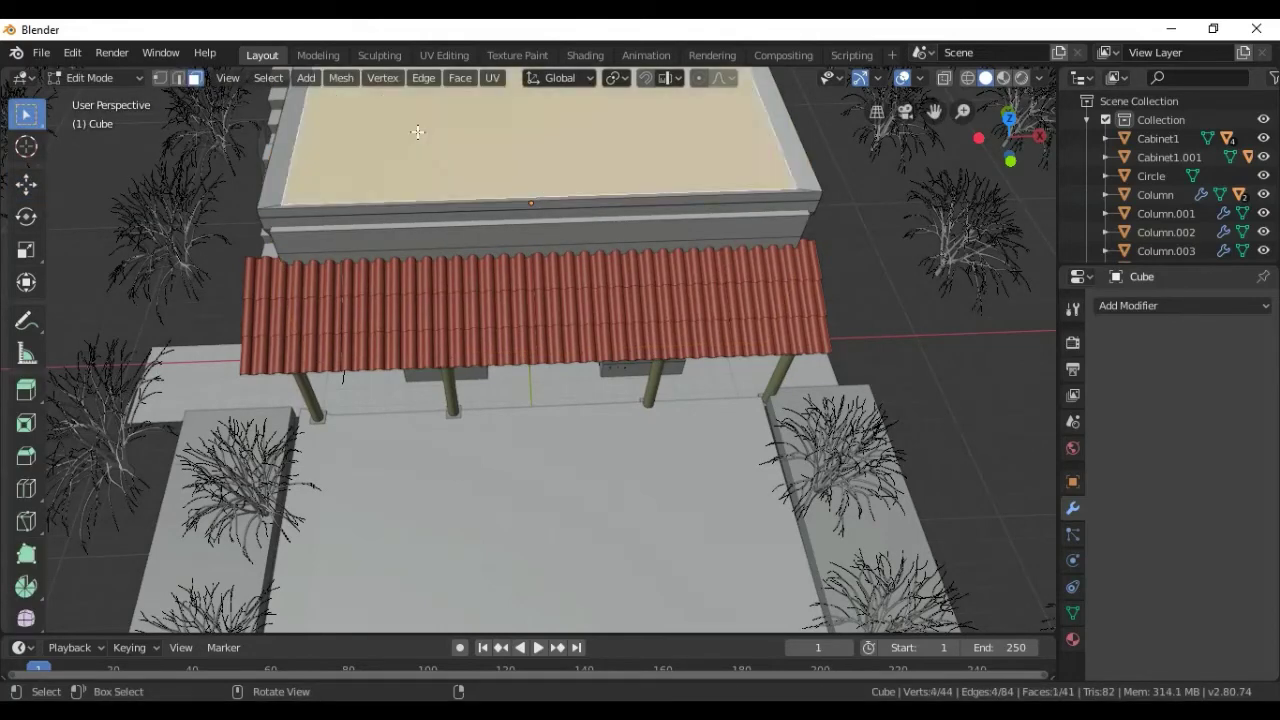
pyautogui.press('e')
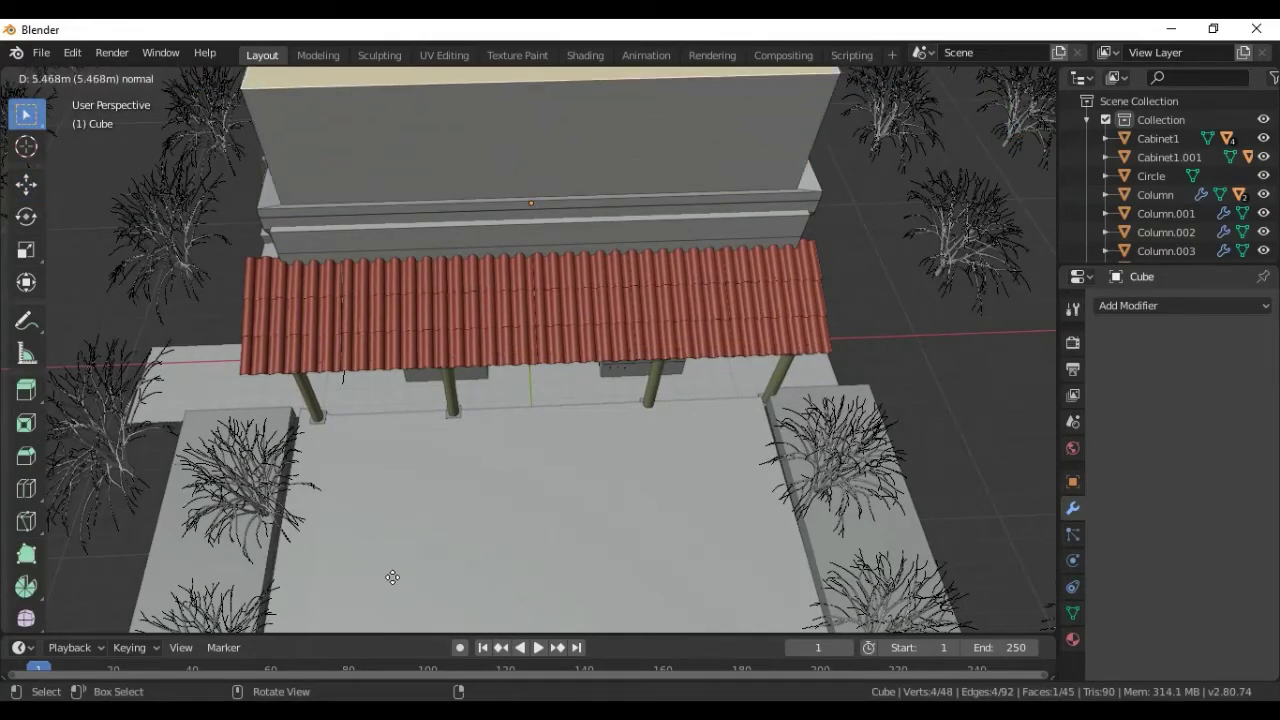
pyautogui.click(390, 560)
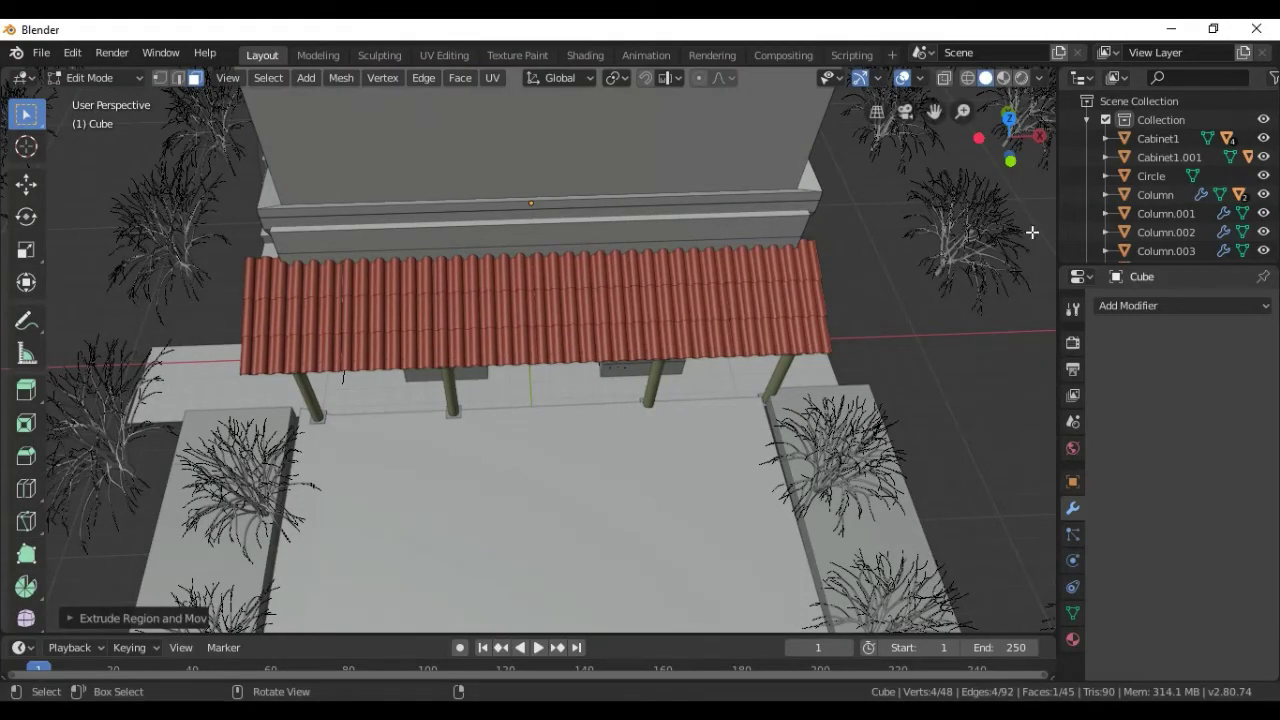
pyautogui.moveTo(1040, 135); pyautogui.dragTo(1100, 190)
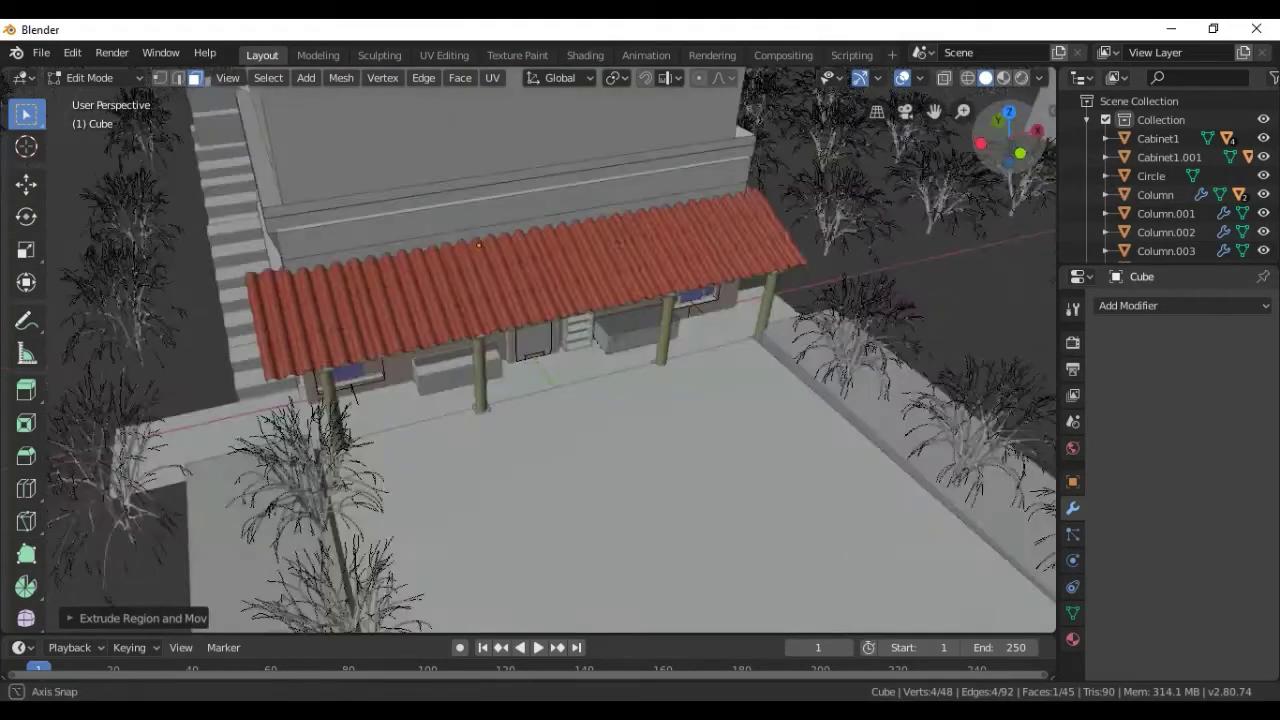
pyautogui.moveTo(600, 350); pyautogui.dragTo(681, 351, button='middle')
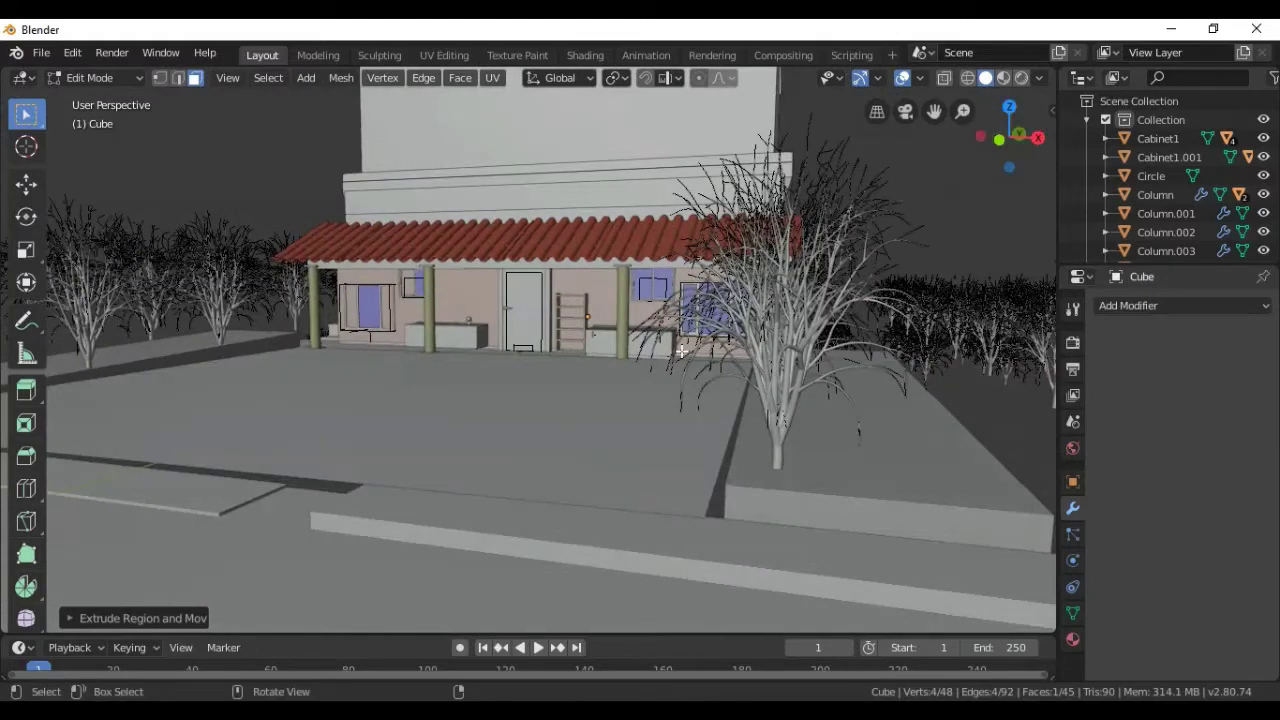
pyautogui.scroll(-4, 681, 351)
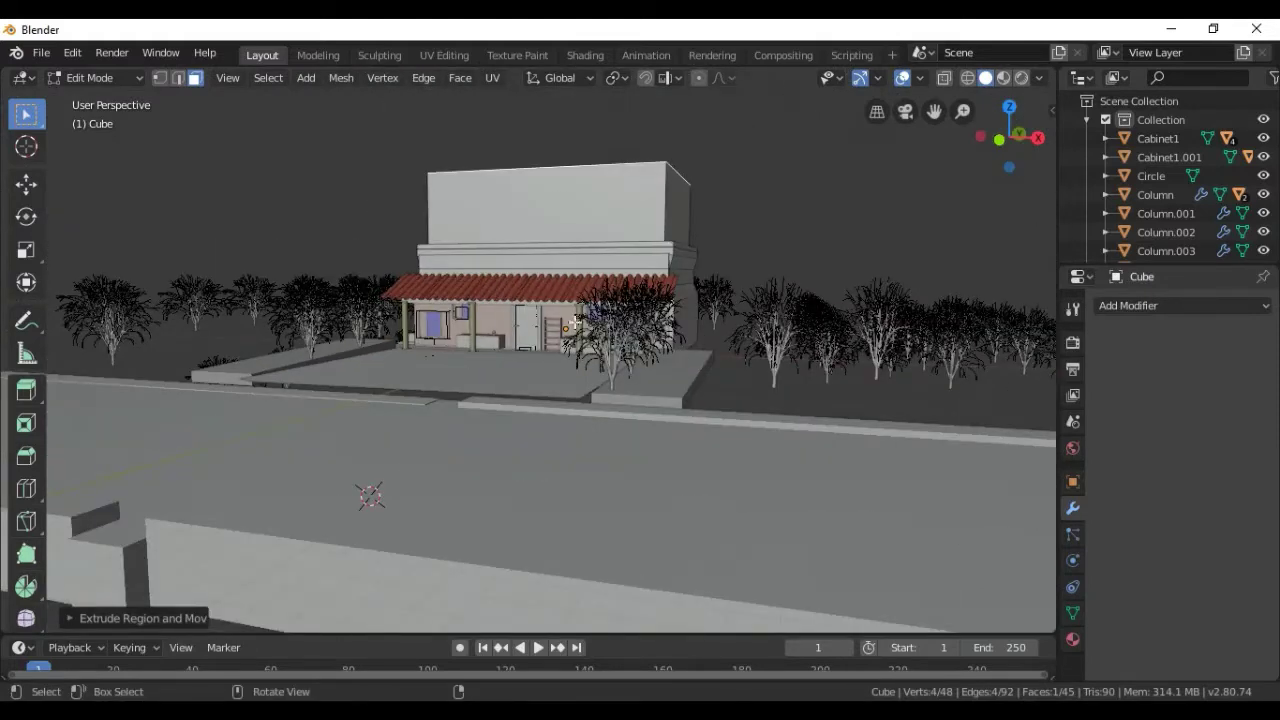
# Select the upper block's front face and try adding Archimesh Japanese curtains.
pyautogui.click(571, 192)
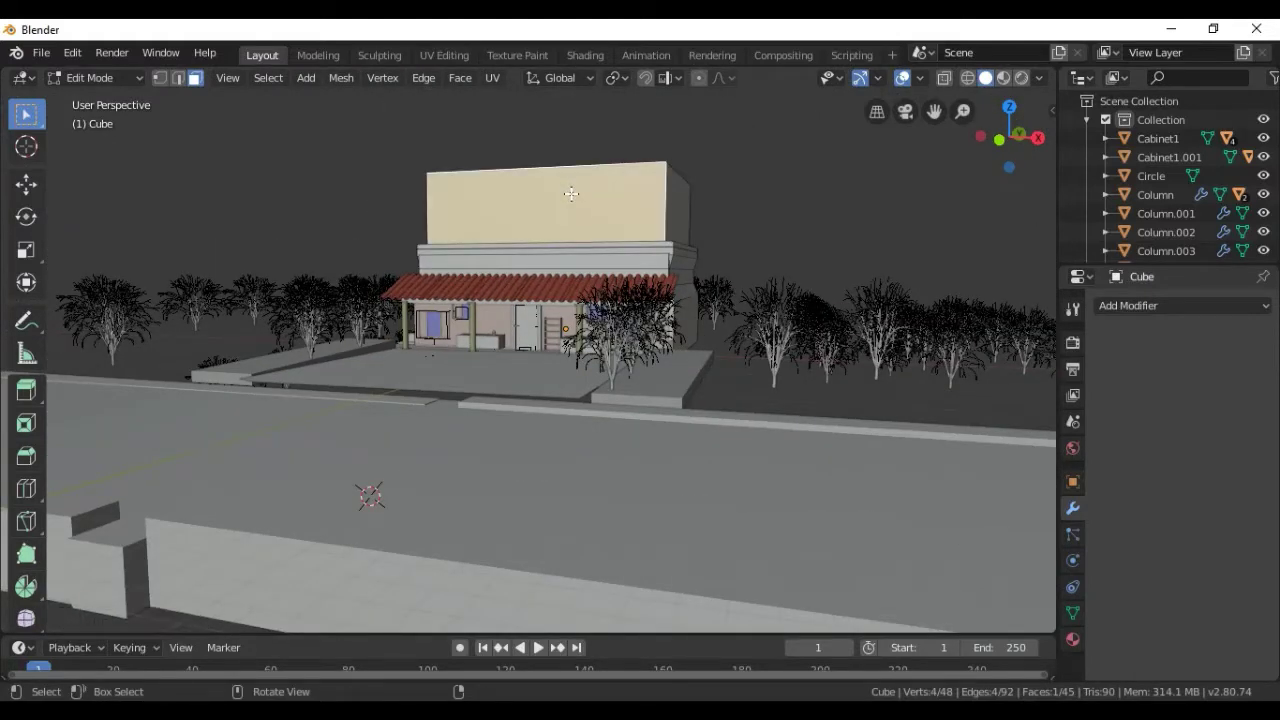
pyautogui.click(303, 79)
pyautogui.moveTo(343, 322)
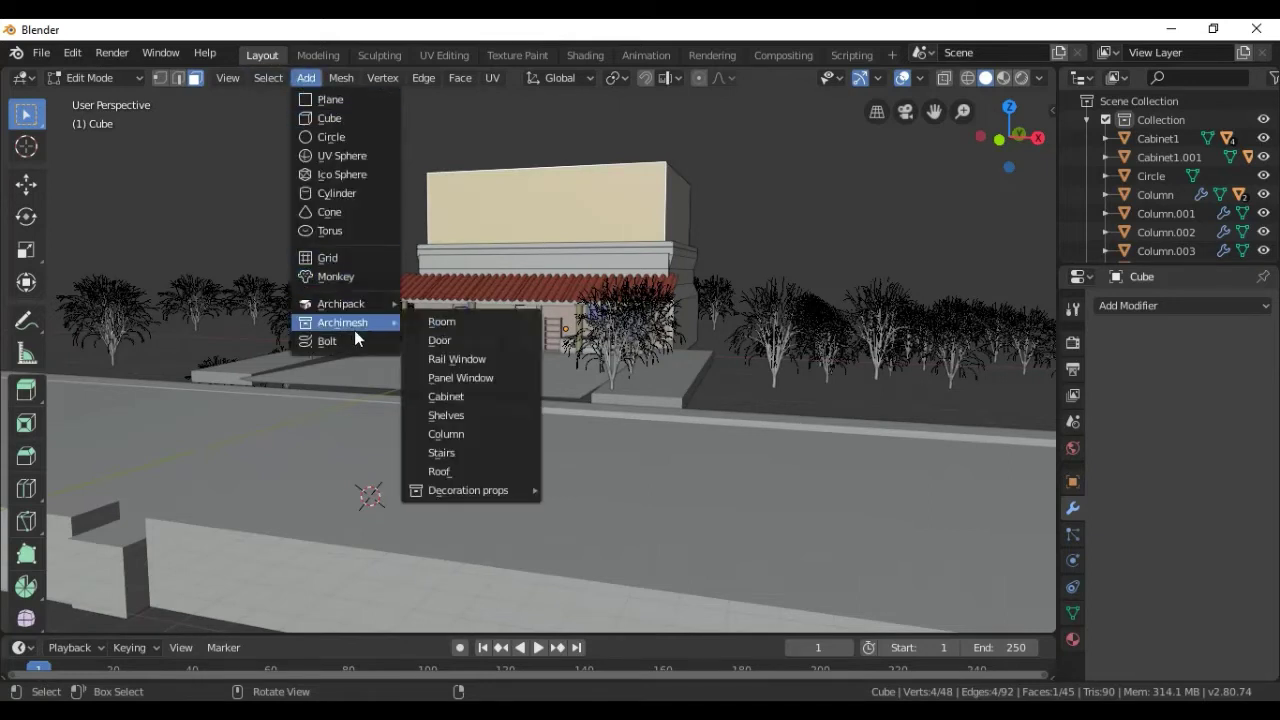
pyautogui.moveTo(468, 490)
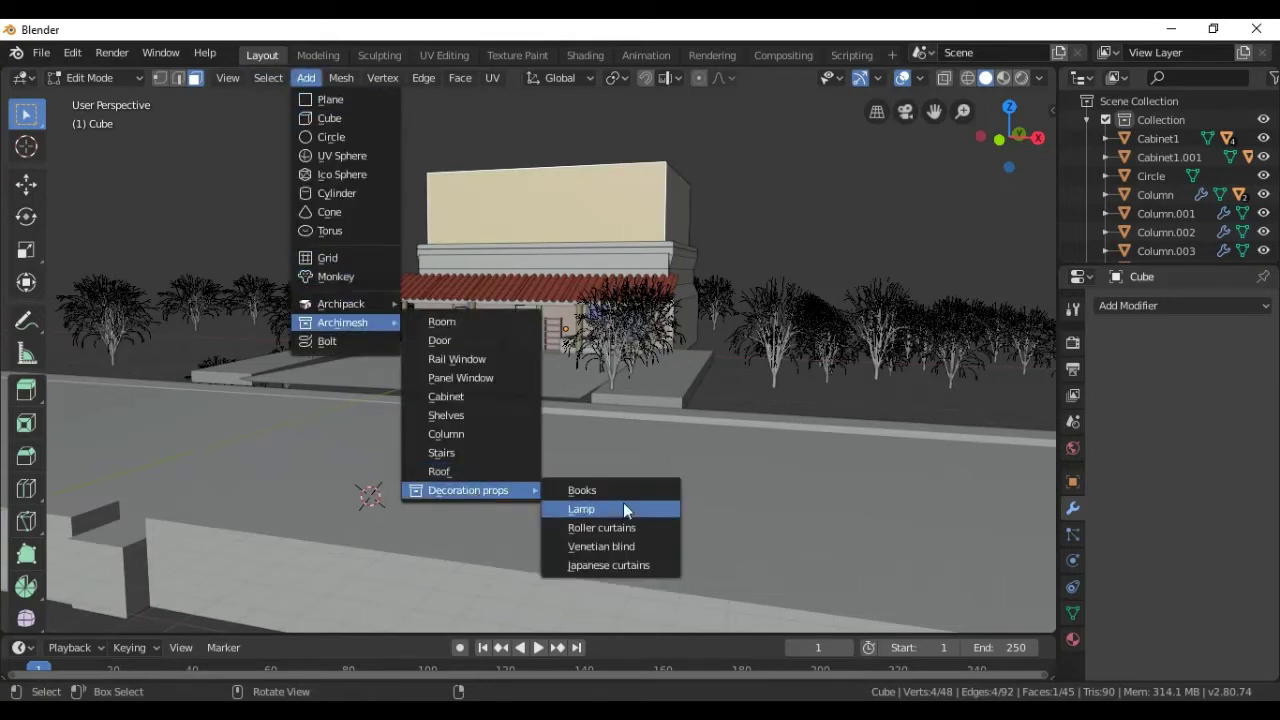
pyautogui.click(609, 566)
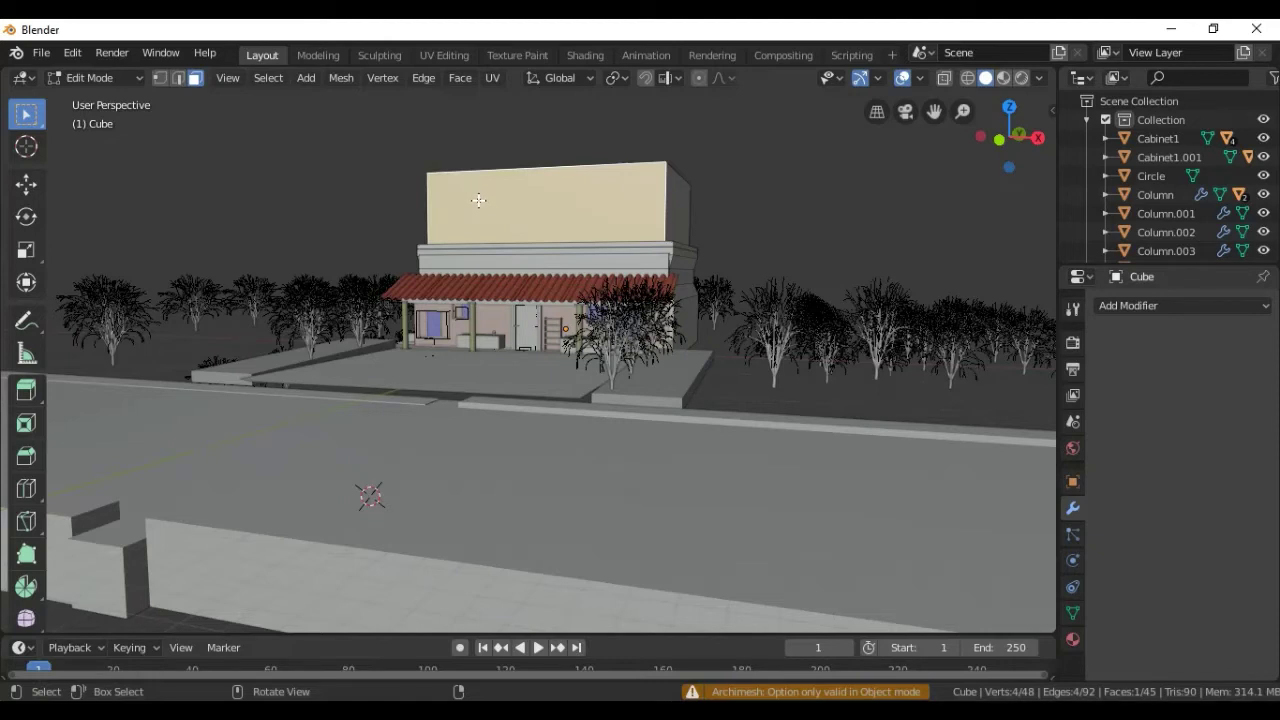
# Deselect all, put the 3D cursor on the upper facade, and retry the Japanese curtains.
pyautogui.hotkey('alt', 'a')
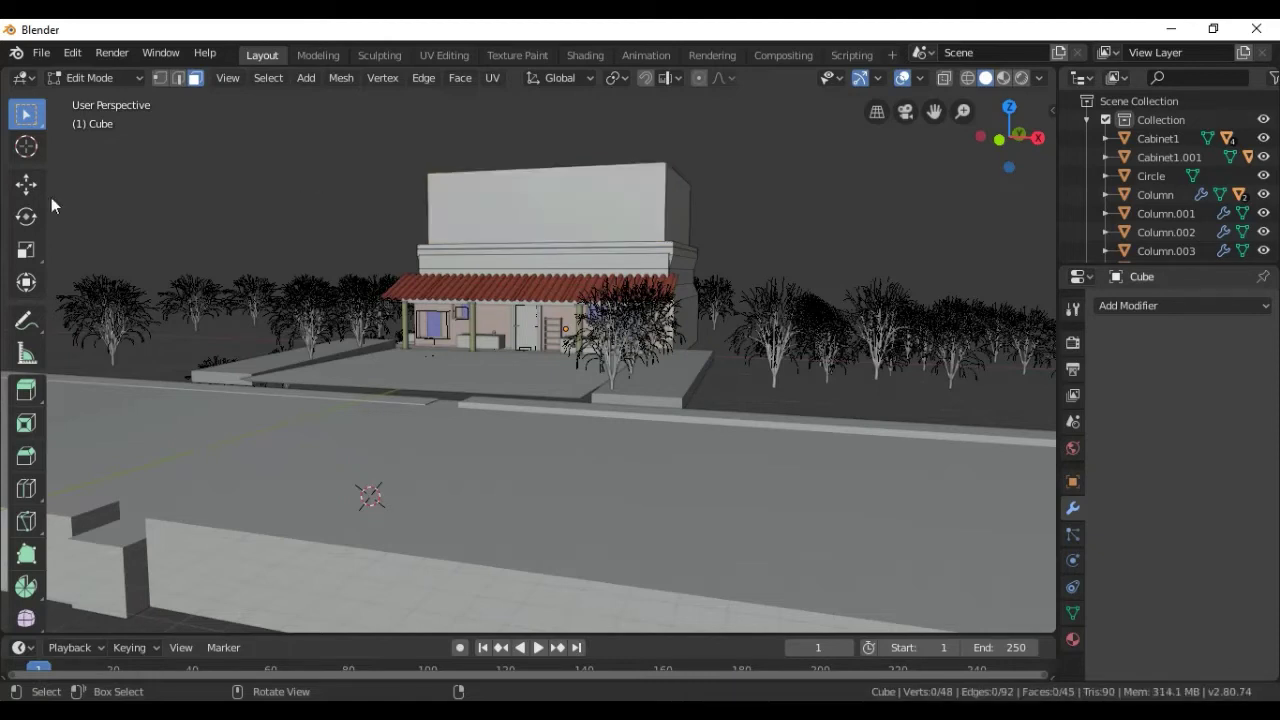
pyautogui.click(15, 150)
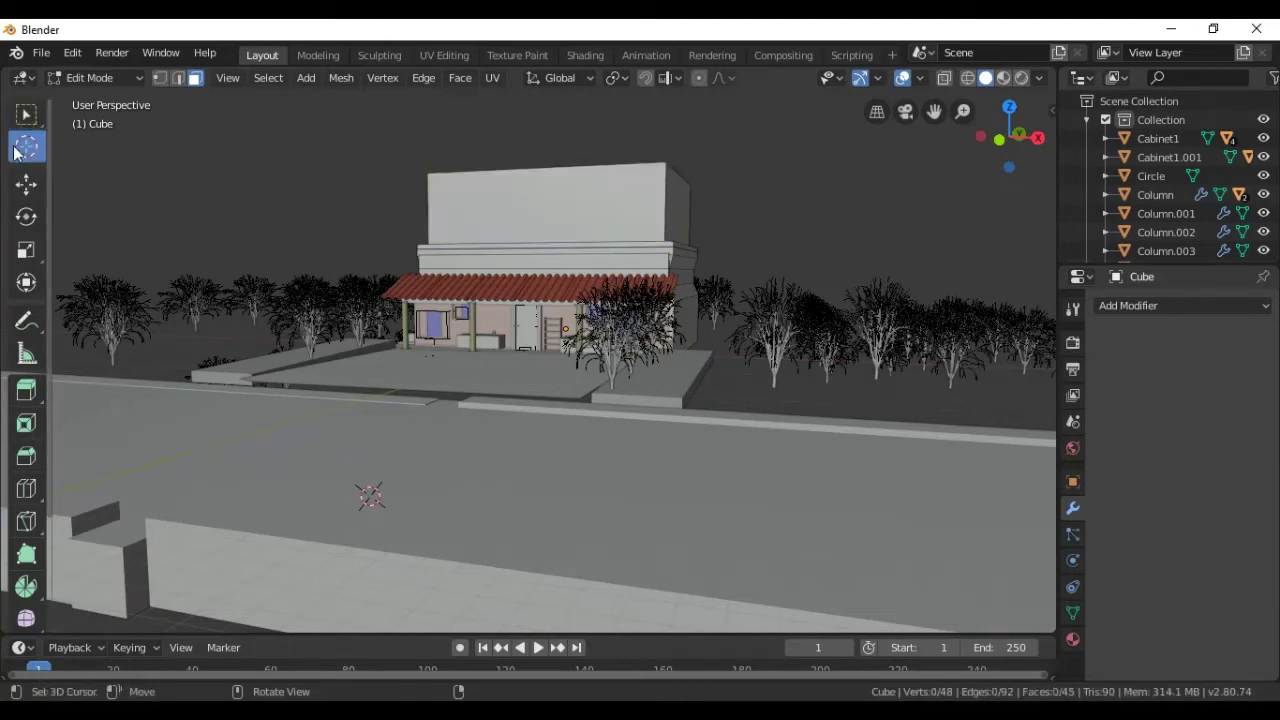
pyautogui.click(465, 208)
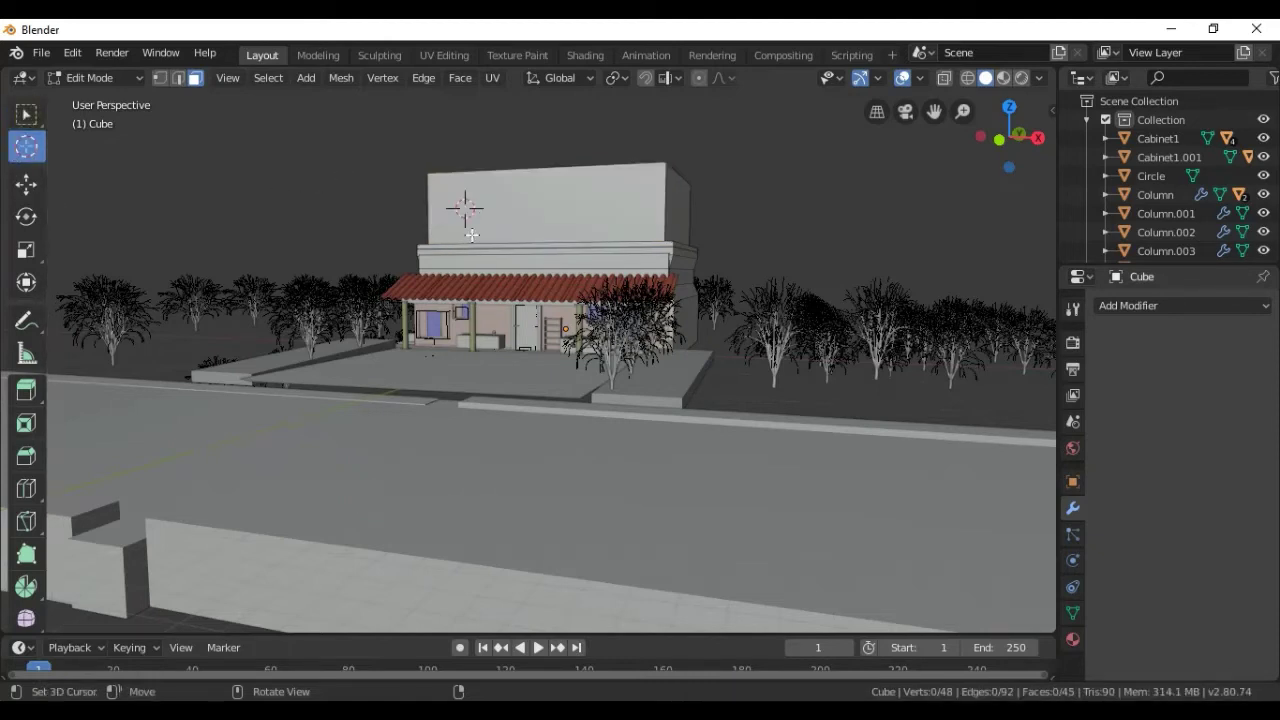
pyautogui.click(307, 77)
pyautogui.moveTo(343, 322)
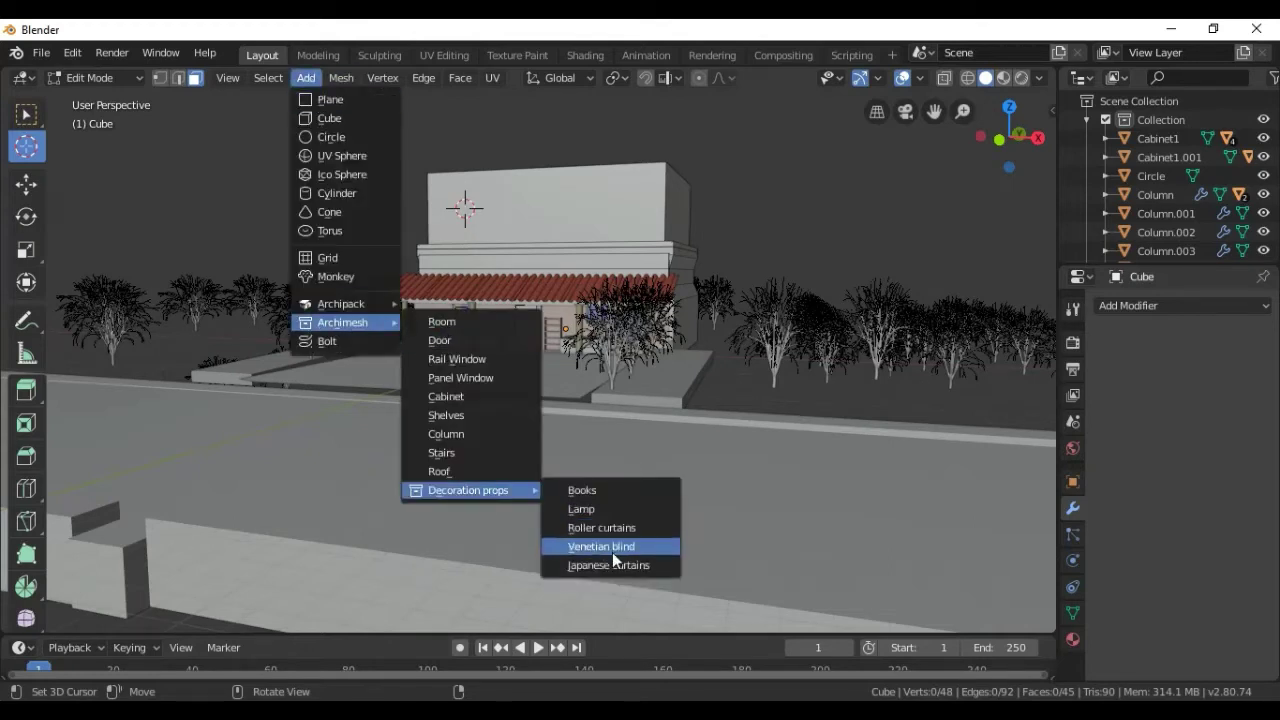
pyautogui.moveTo(468, 490)
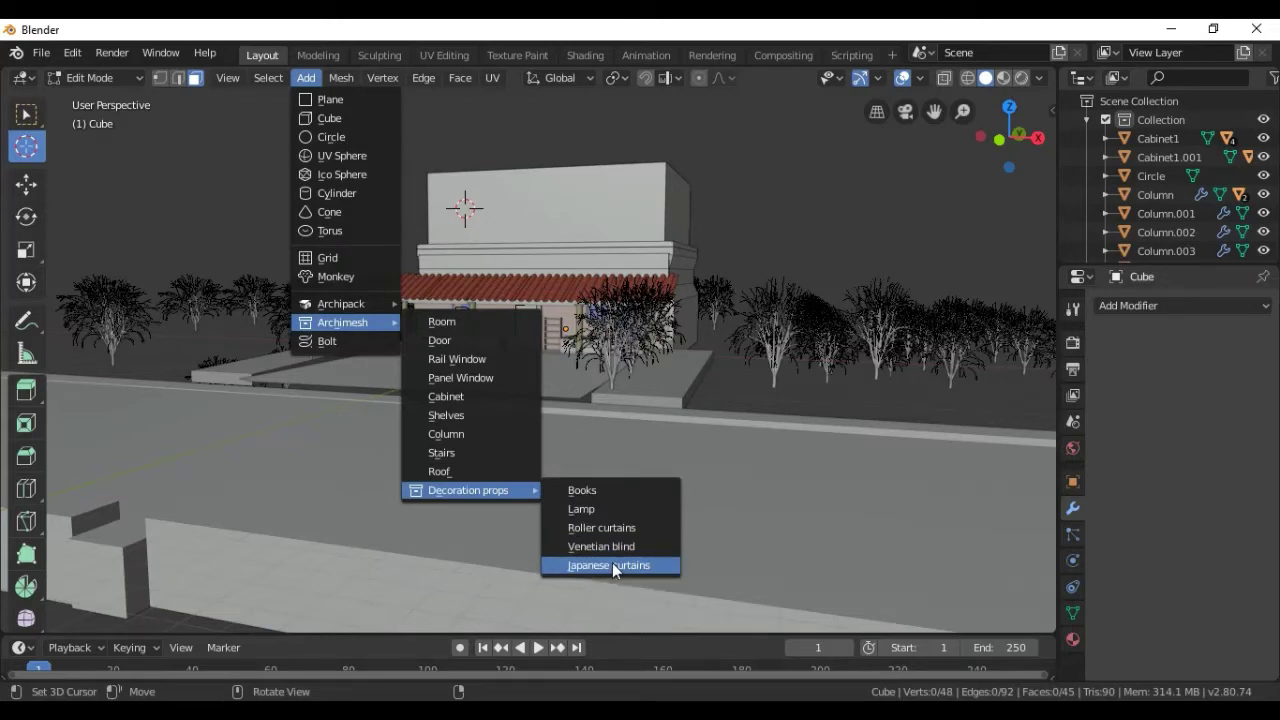
pyautogui.click(612, 565)
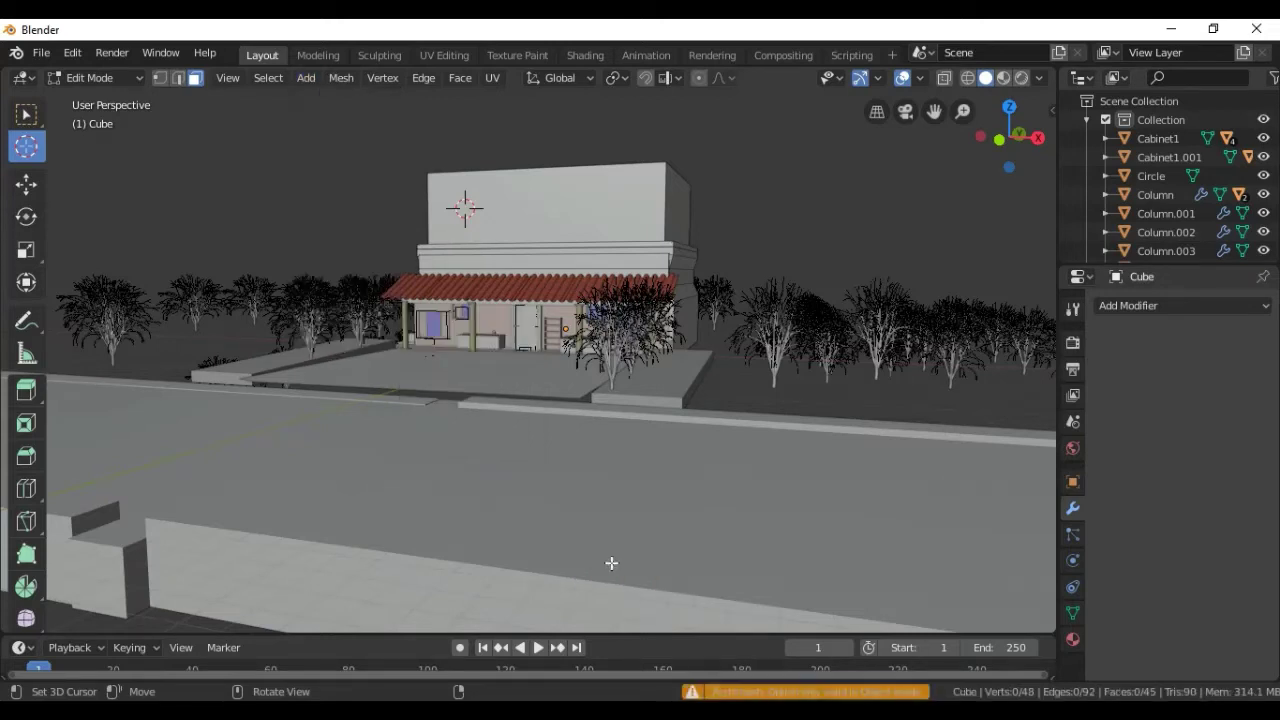
# Return to Object Mode and add Japanese curtains at the 3D cursor.
pyautogui.click(130, 75)
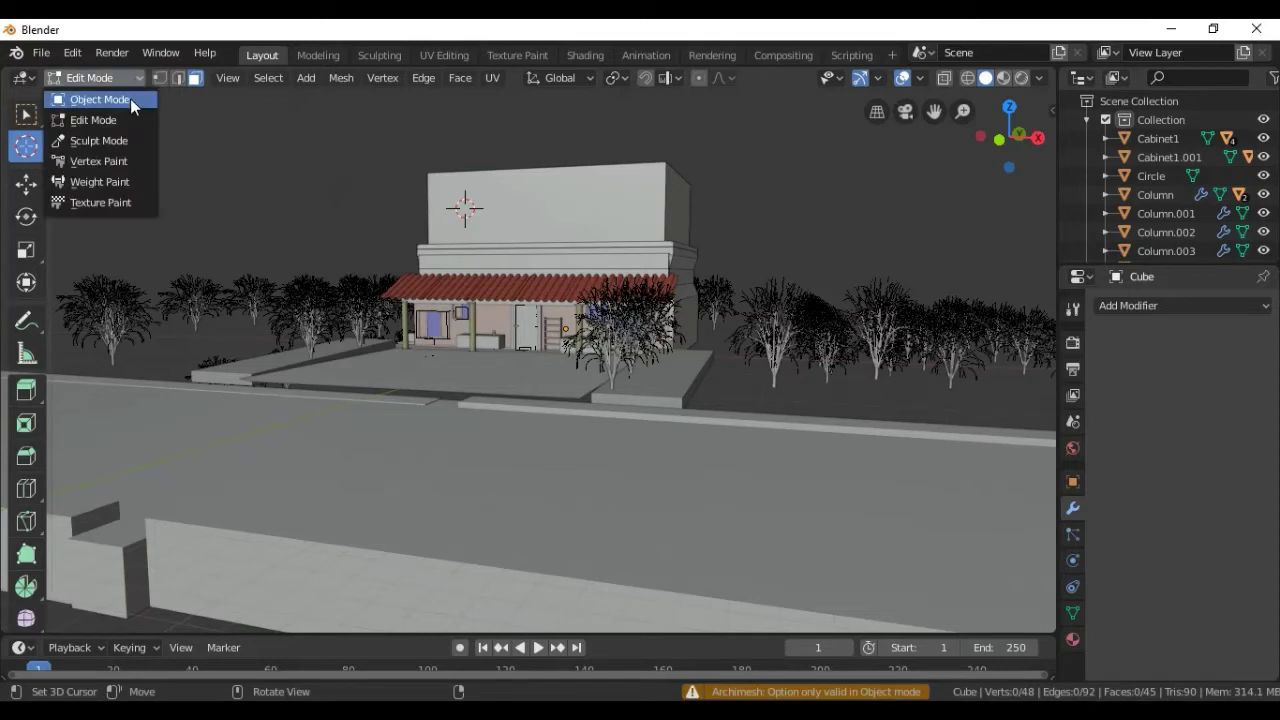
pyautogui.click(129, 100)
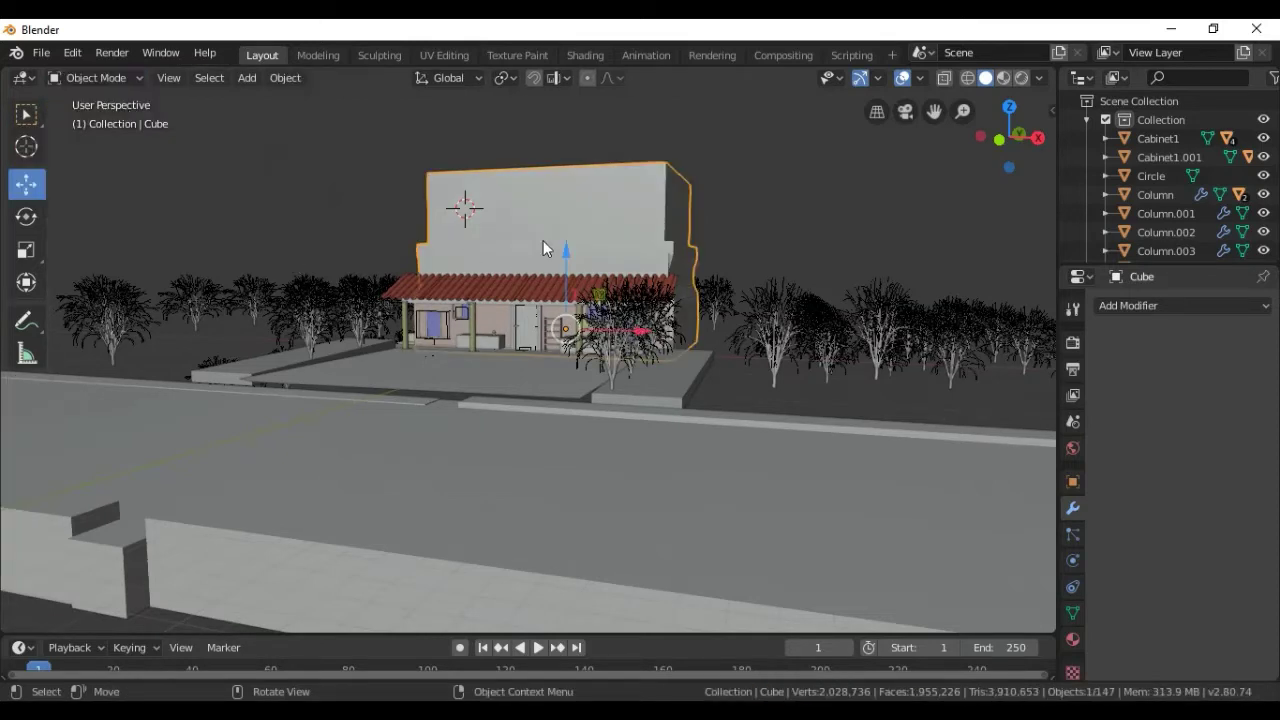
pyautogui.click(245, 80)
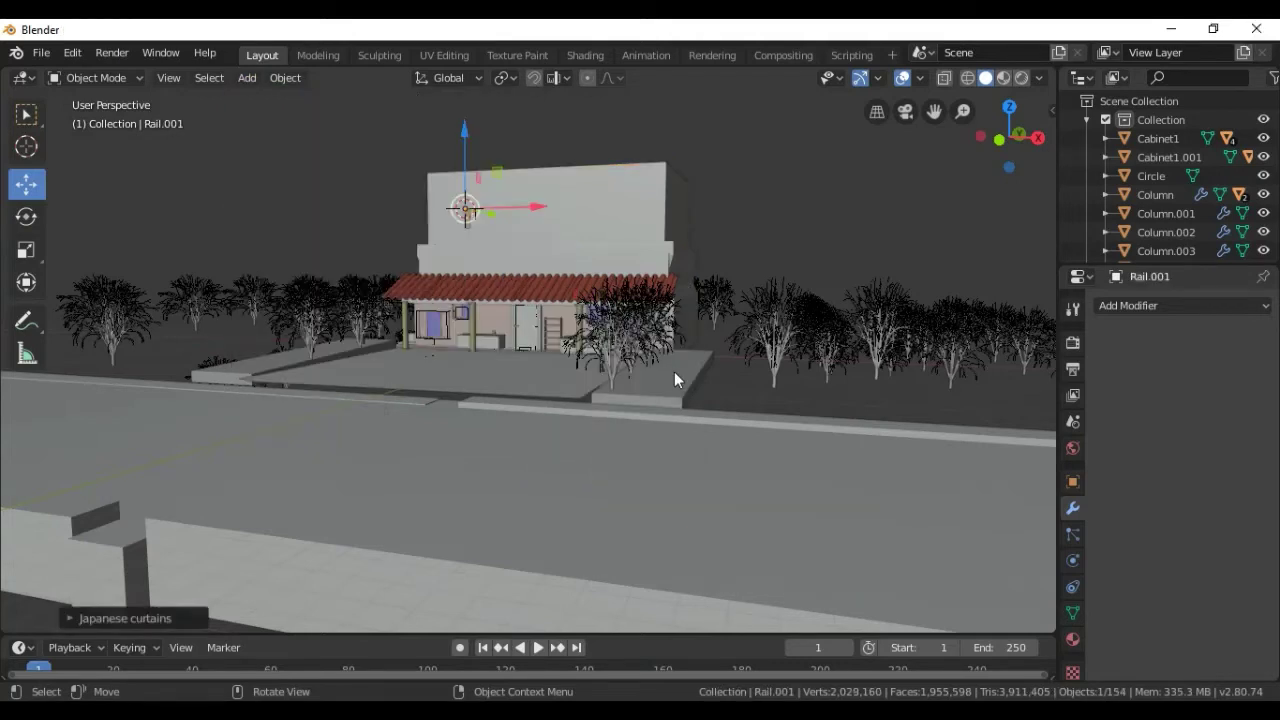
# Scale the curtain panel Panel_2 up about 1.67 times.
pyautogui.scroll(3, 467, 297)
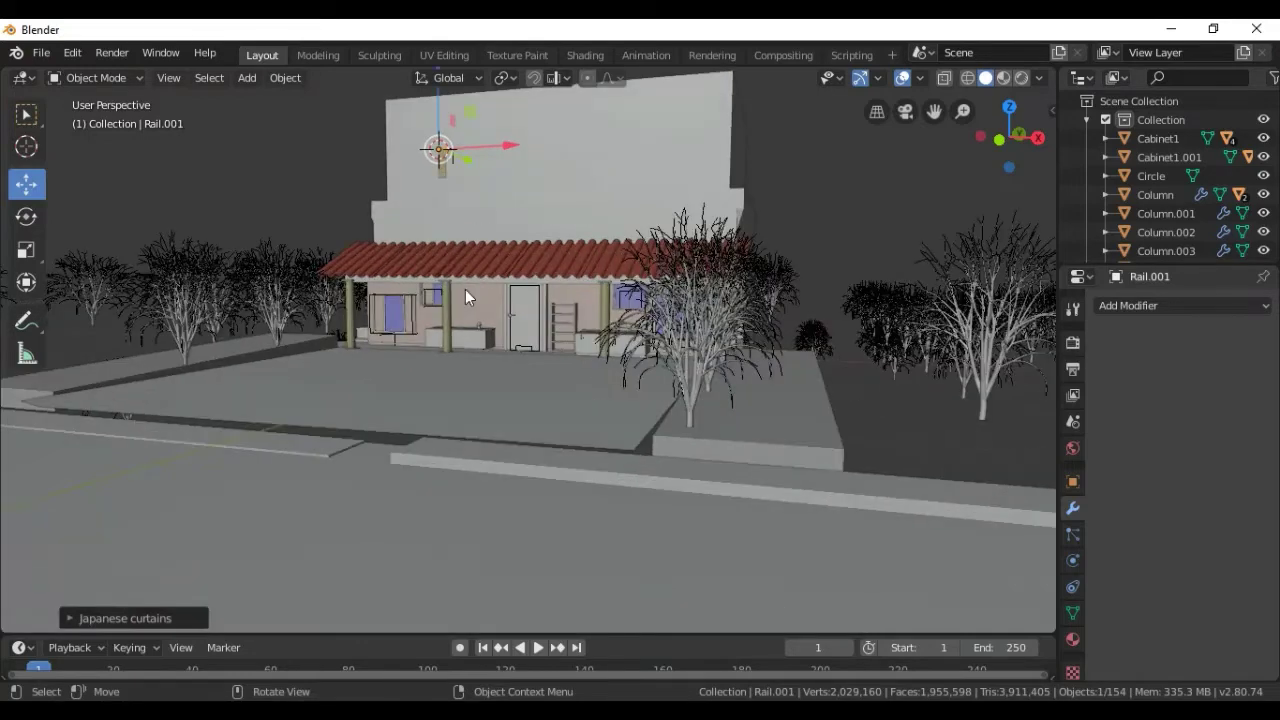
pyautogui.scroll(1, 465, 291)
pyautogui.scroll(3, 465, 291)
pyautogui.scroll(-3, 455, 285)
pyautogui.moveTo(1030, 137)
pyautogui.mouseDown()
pyautogui.moveTo(1090, 140)
pyautogui.moveTo(478, 196)
pyautogui.mouseUp()
pyautogui.scroll(4, 478, 195)
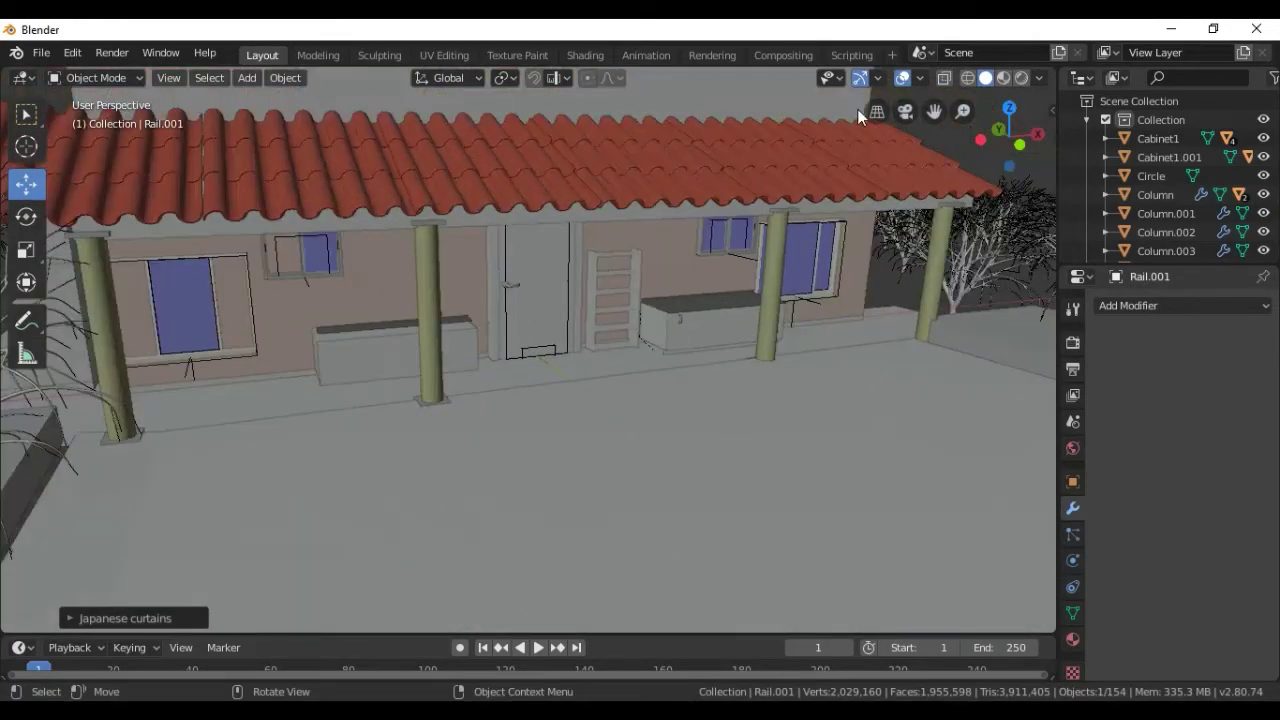
pyautogui.moveTo(1030, 137)
pyautogui.mouseDown()
pyautogui.moveTo(1010, 120)
pyautogui.moveTo(1010, 170)
pyautogui.mouseUp()
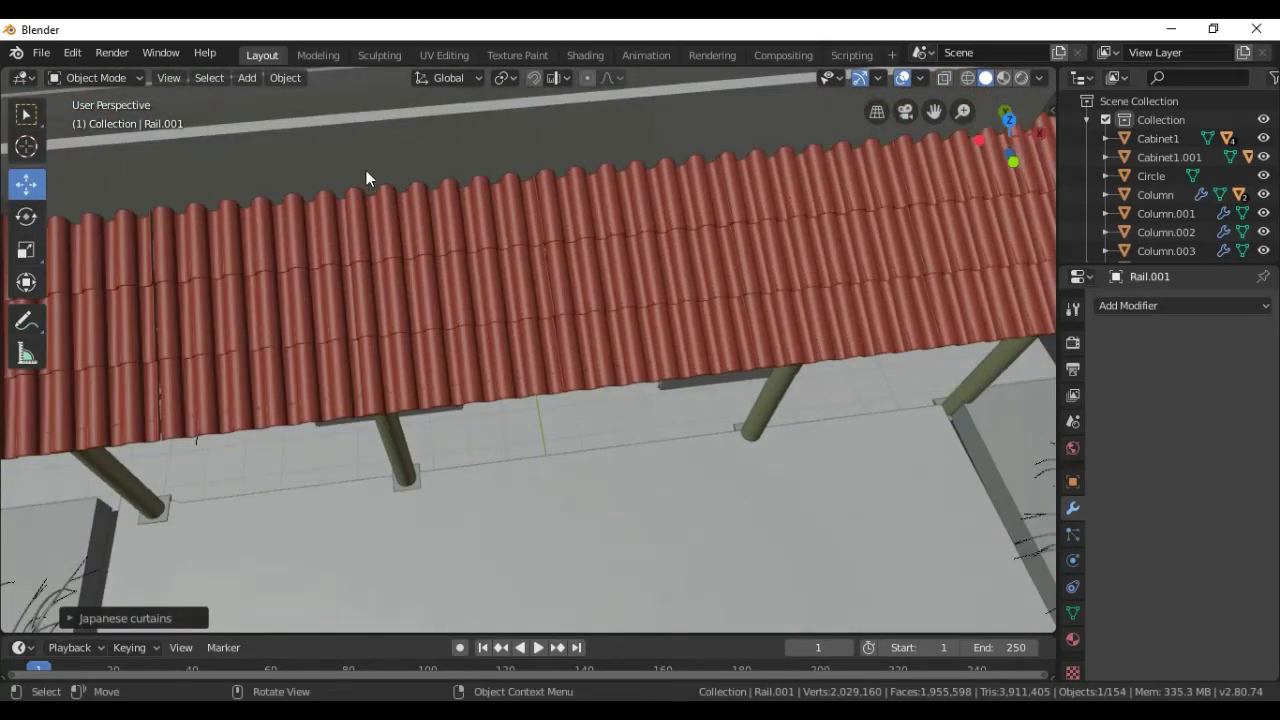
pyautogui.scroll(-2, 358, 172)
pyautogui.scroll(-3, 358, 172)
pyautogui.scroll(-2, 358, 172)
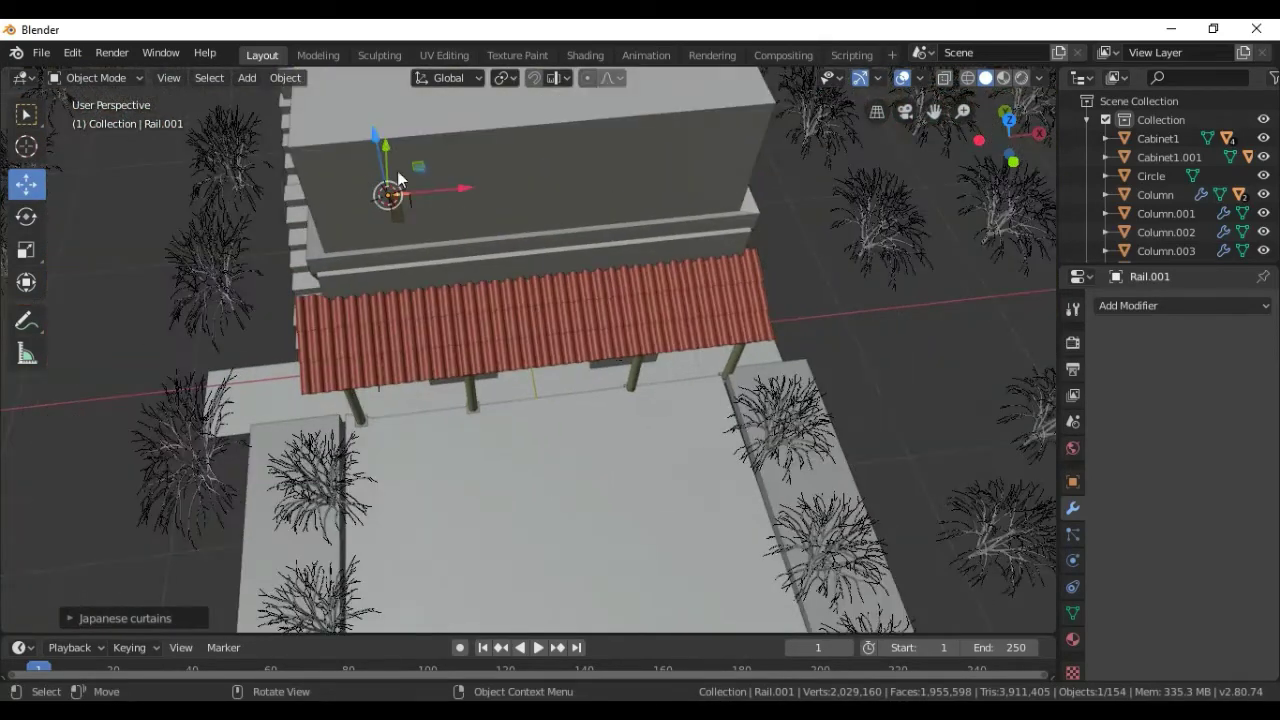
pyautogui.click(400, 214)
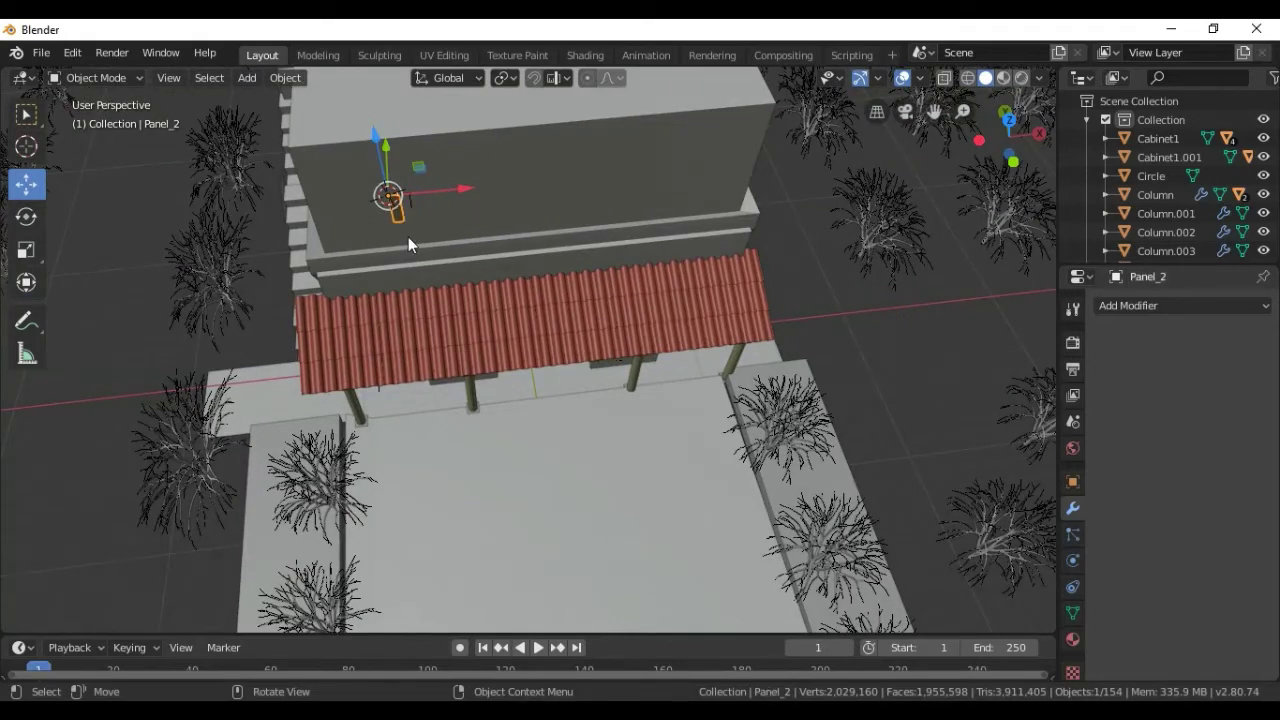
pyautogui.press('s')
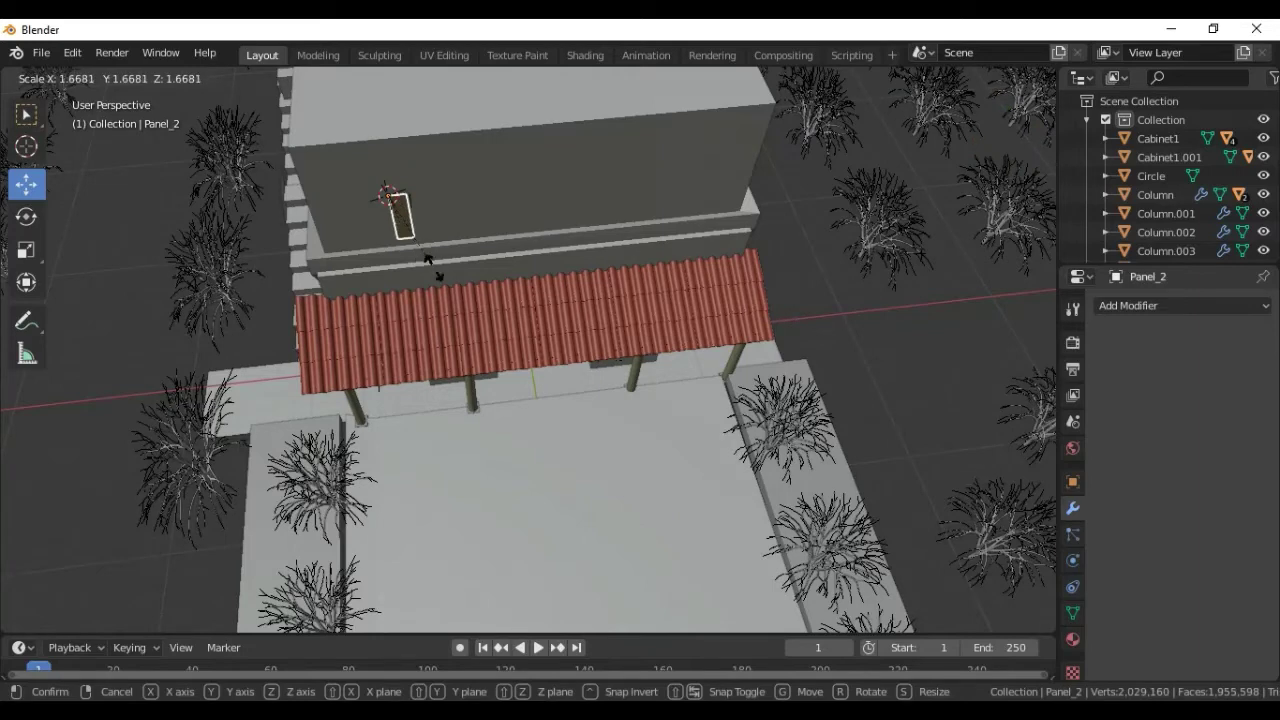
pyautogui.click(424, 248)
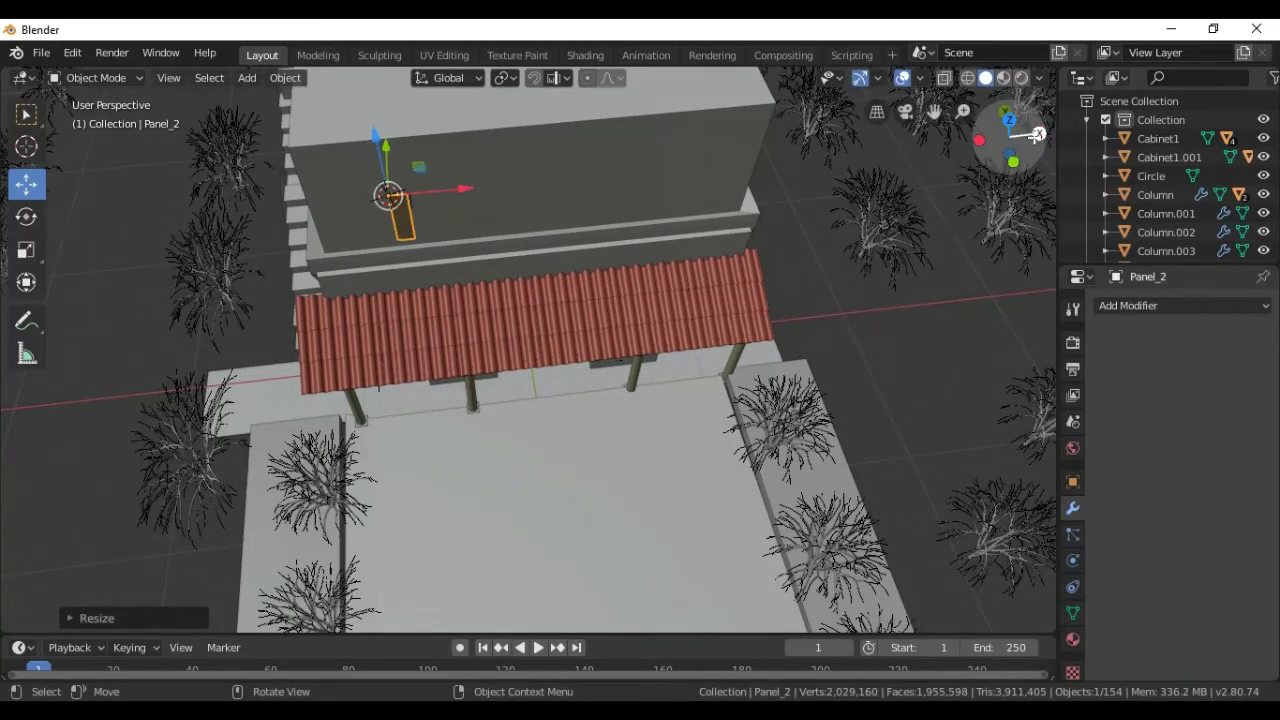
# Orbit around the building to review the curtains from the front.
pyautogui.moveTo(1037, 134); pyautogui.dragTo(990, 100)
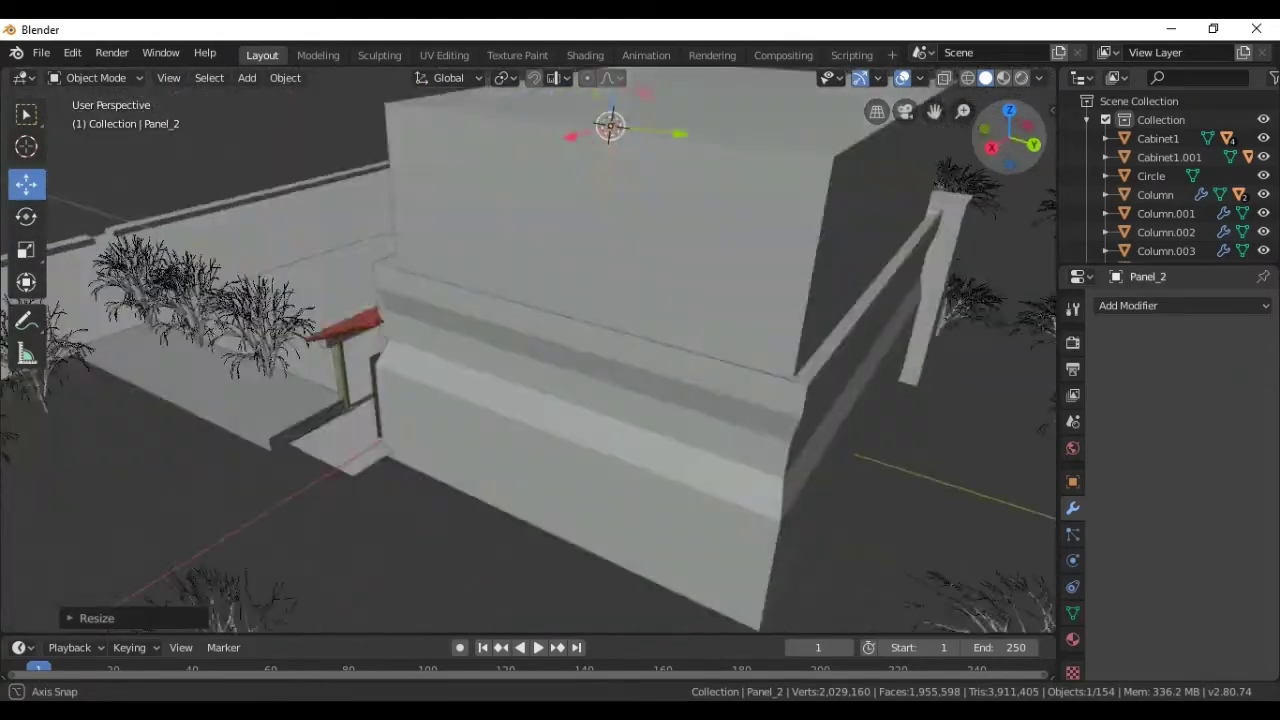
pyautogui.moveTo(990, 100); pyautogui.dragTo(1094, 125)
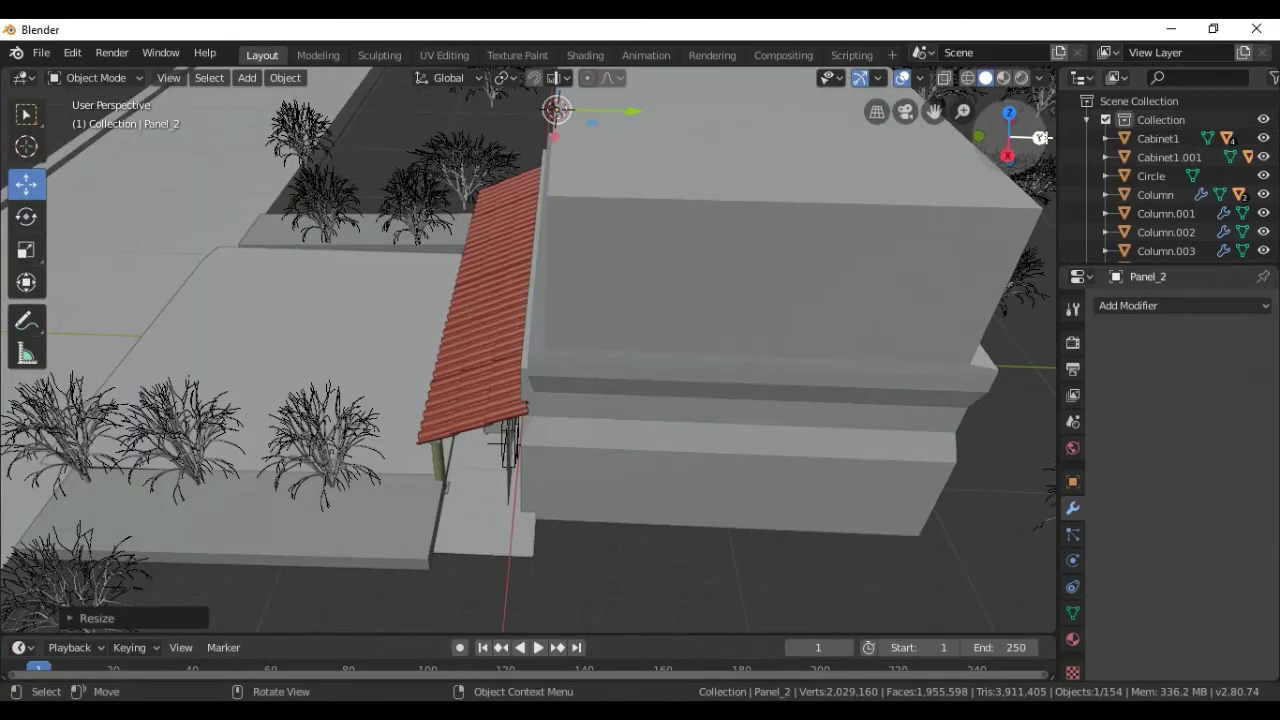
pyautogui.moveTo(1040, 138); pyautogui.dragTo(434, 290)
pyautogui.scroll(-2, 433, 289)
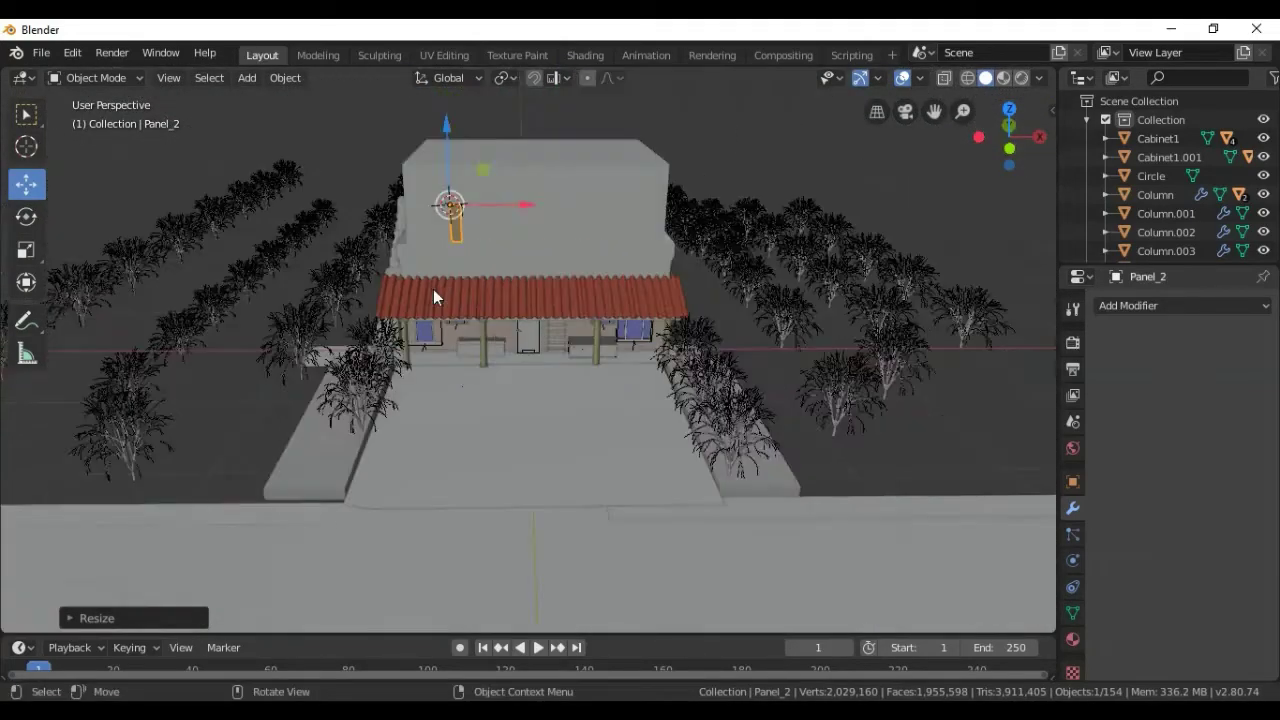
pyautogui.scroll(-1, 443, 274)
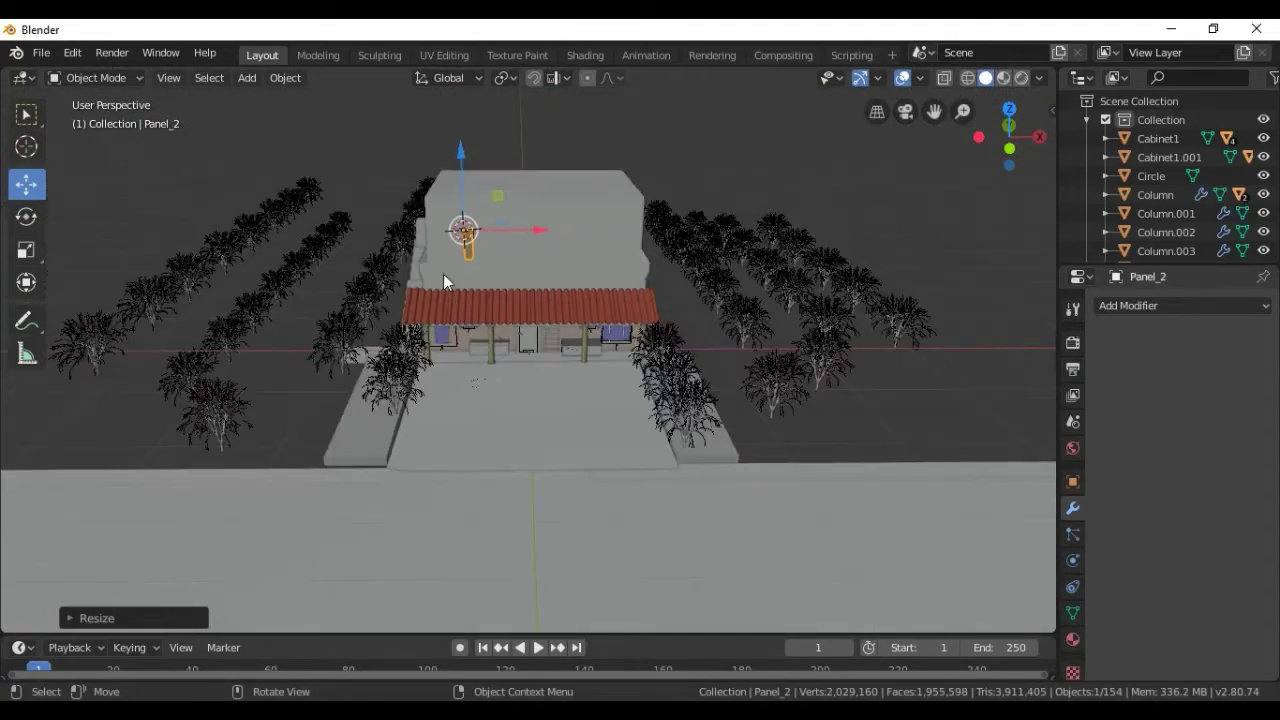
# Add roller curtains and then a venetian blind at the 3D cursor.
pyautogui.click(246, 78)
pyautogui.moveTo(271, 99)
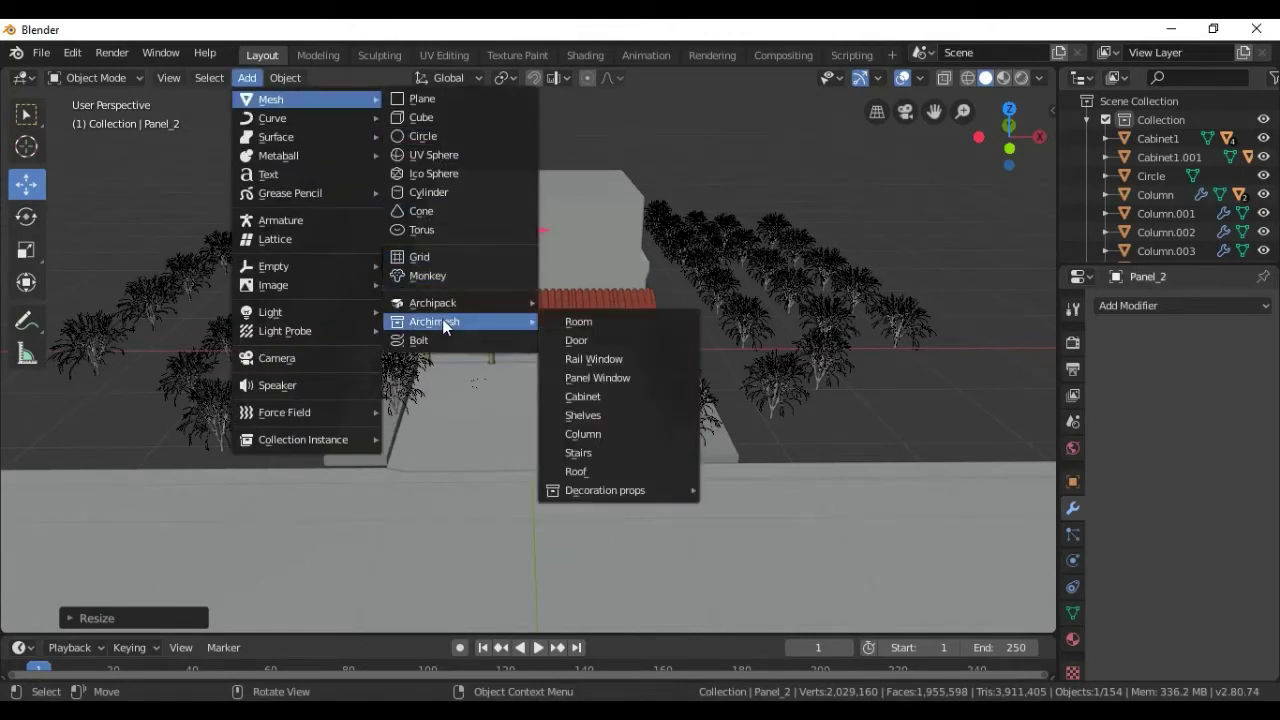
pyautogui.moveTo(434, 321)
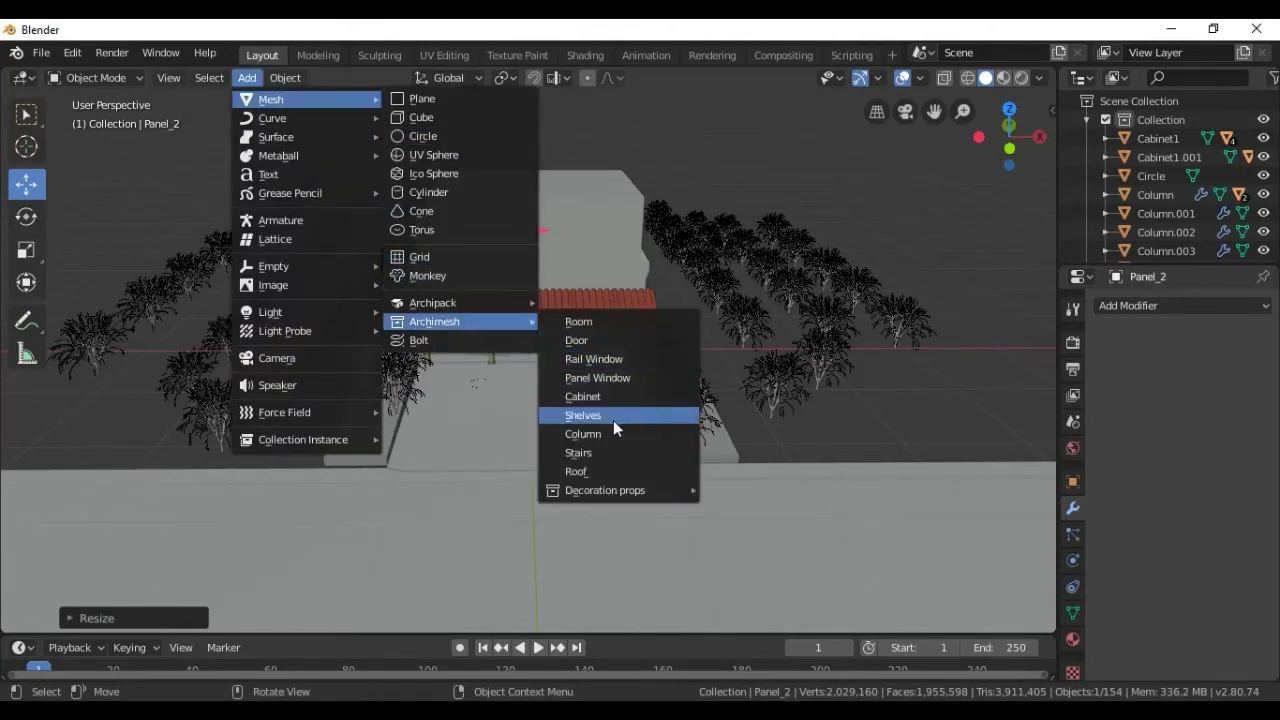
pyautogui.moveTo(605, 490)
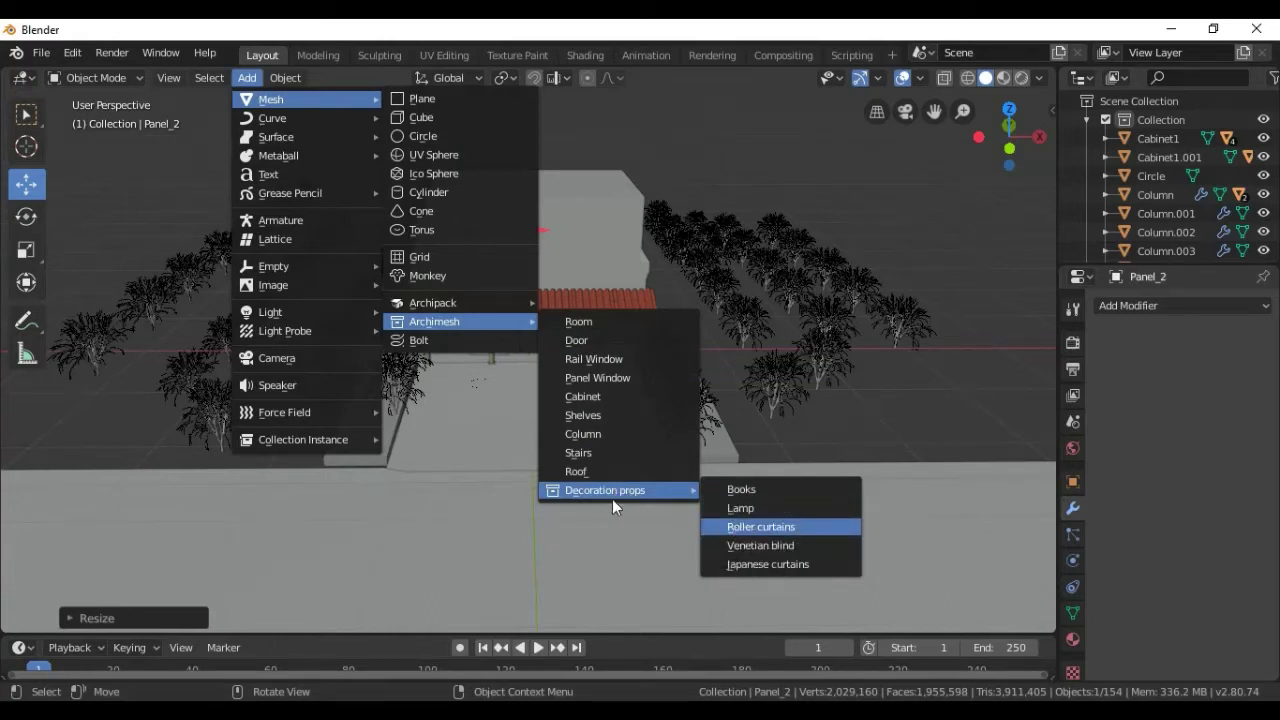
pyautogui.press('Return')
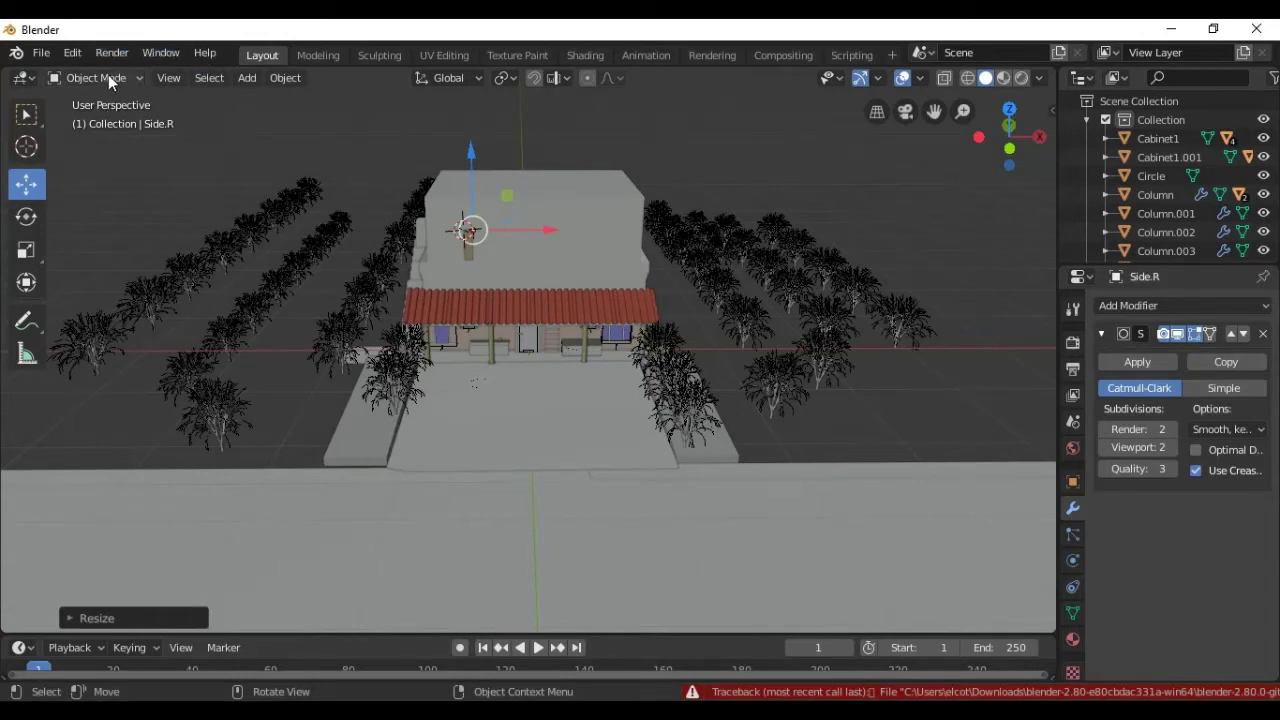
pyautogui.click(246, 78)
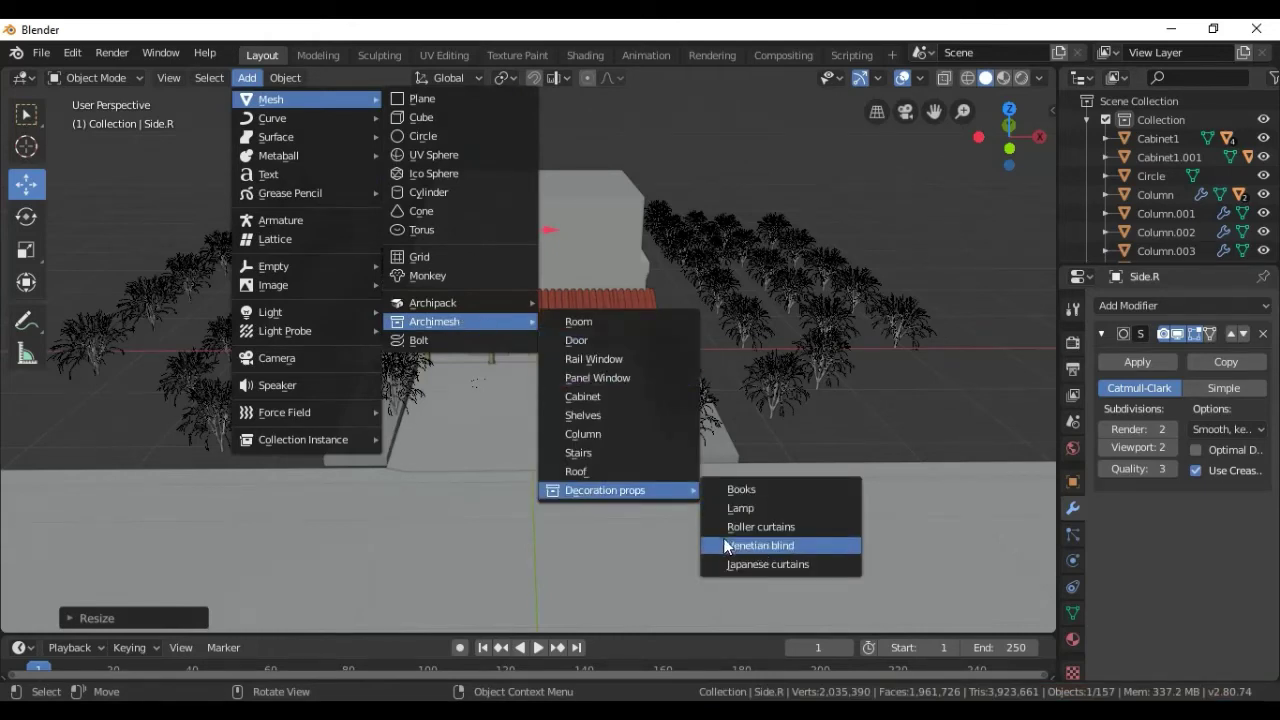
pyautogui.click(725, 545)
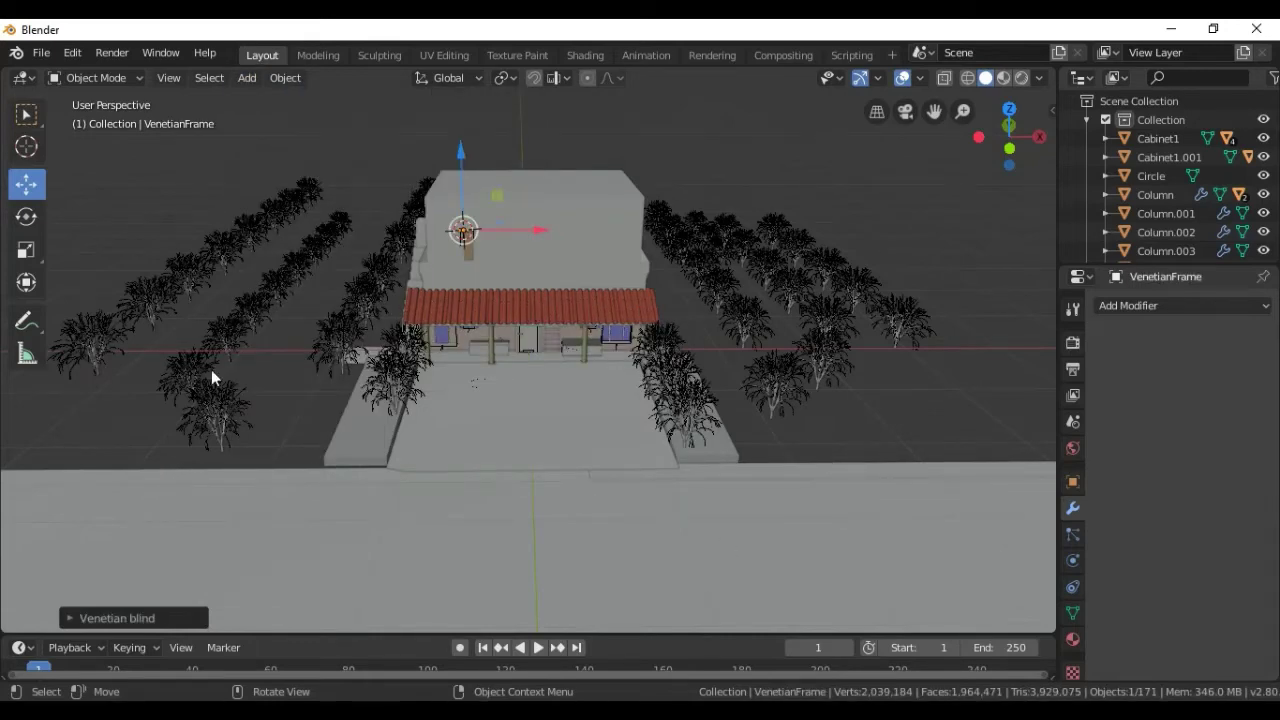
pyautogui.scroll(2, 444, 269)
pyautogui.scroll(3, 446, 267)
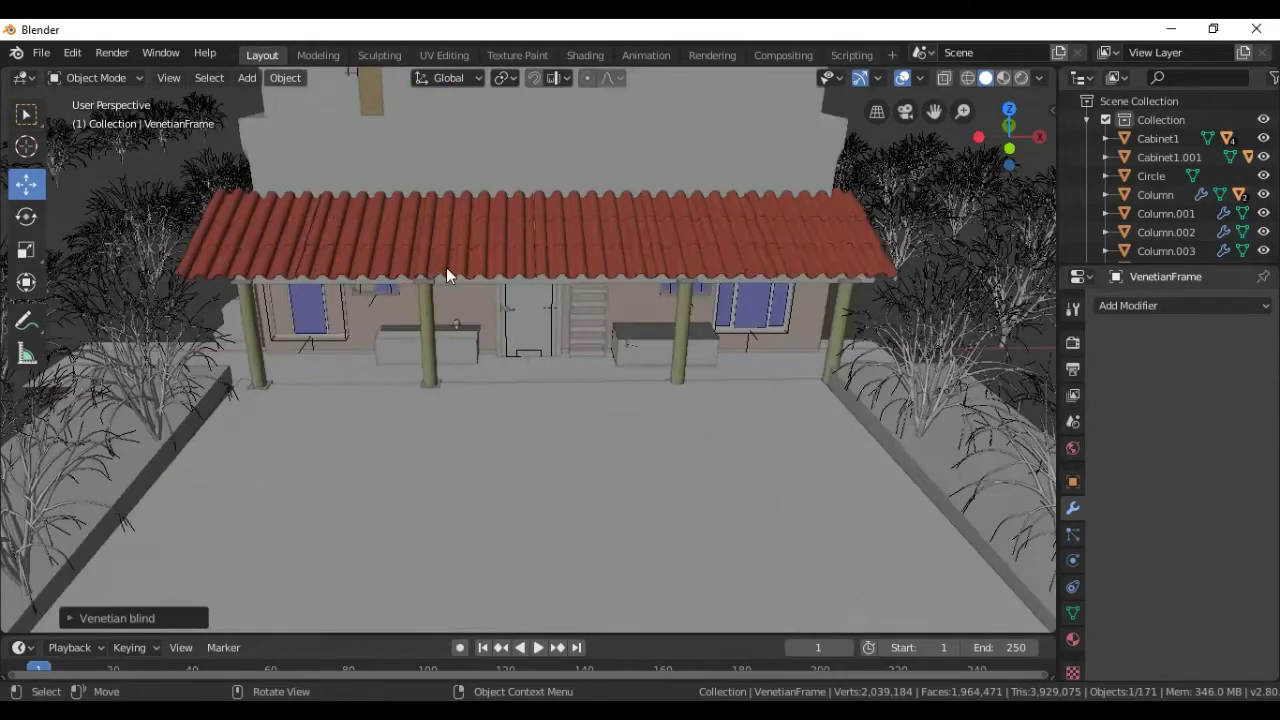
pyautogui.scroll(-3, 390, 152)
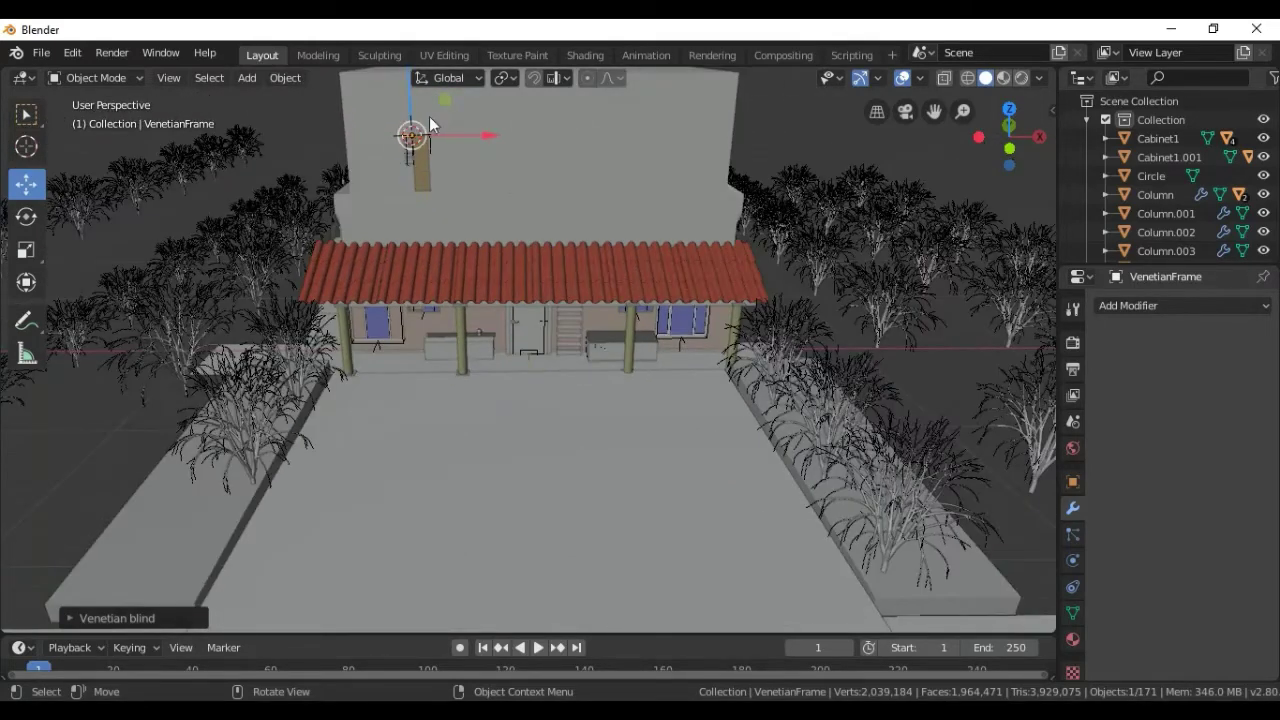
# Move the venetian blind right of the curtain and scale it up about 1.7 times.
pyautogui.moveTo(494, 134)
pyautogui.mouseDown()
pyautogui.moveTo(581, 148)
pyautogui.moveTo(531, 146)
pyautogui.mouseUp()
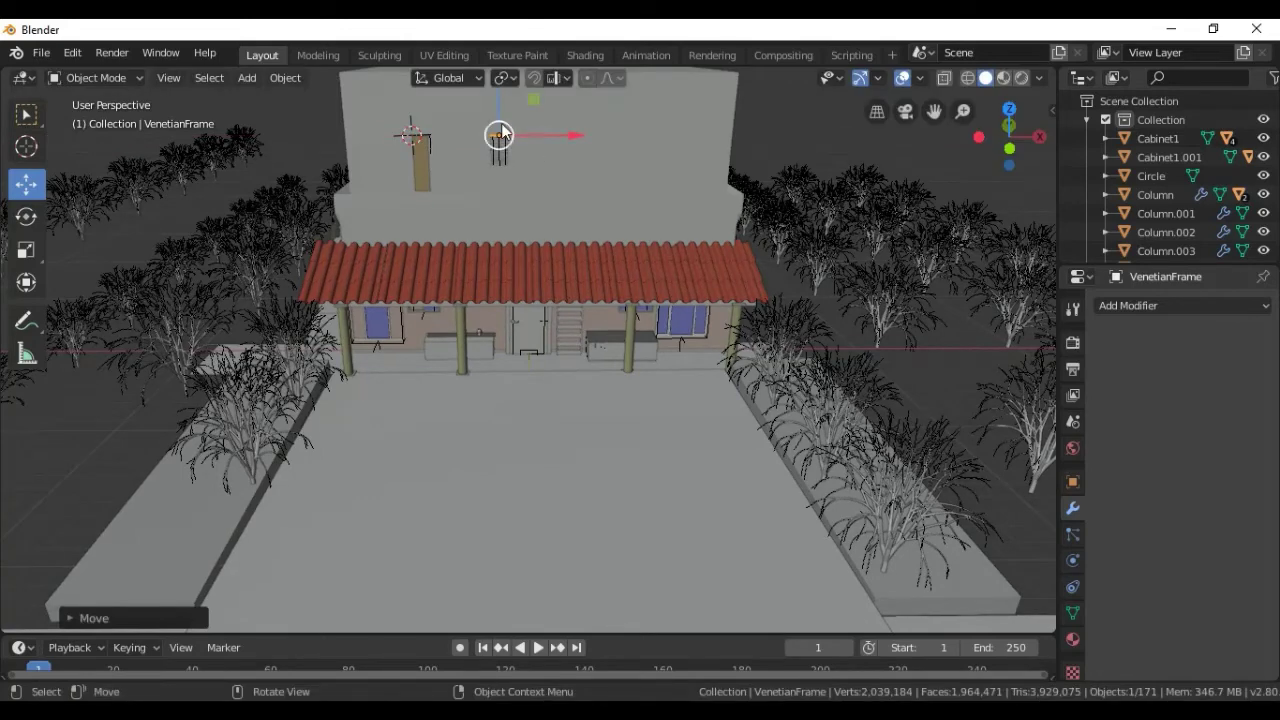
pyautogui.press('s')
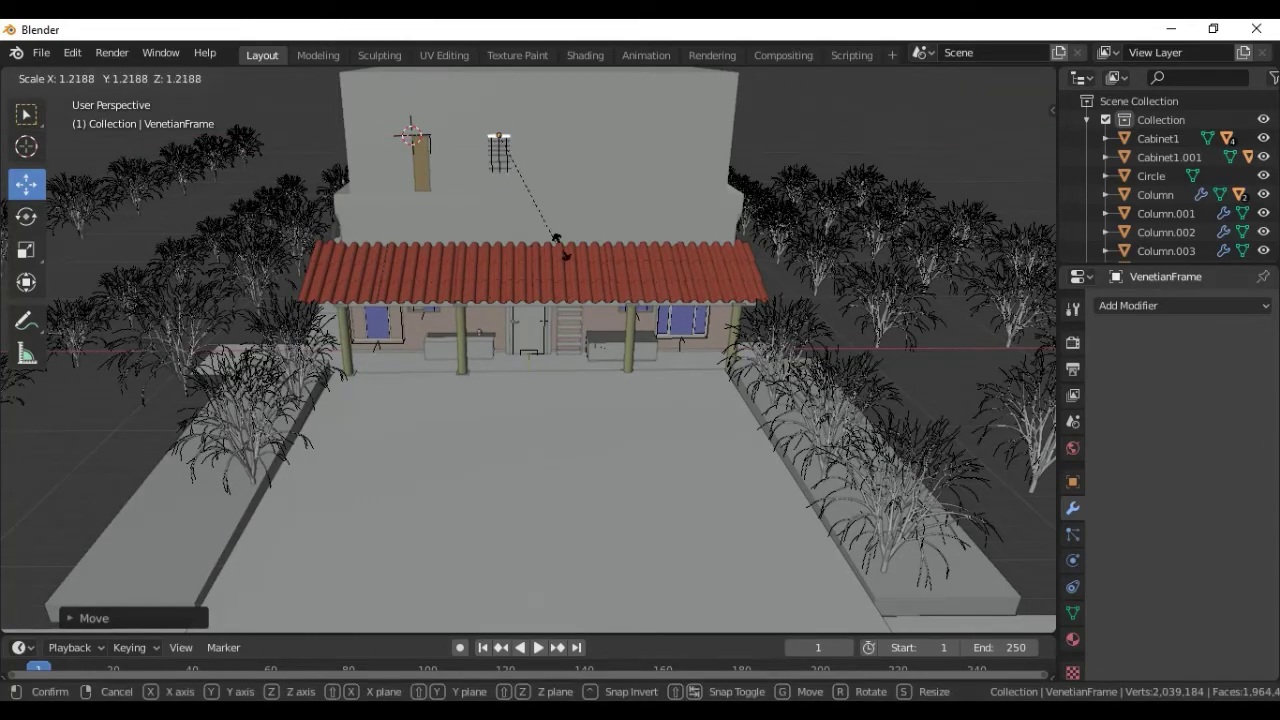
pyautogui.click(641, 278)
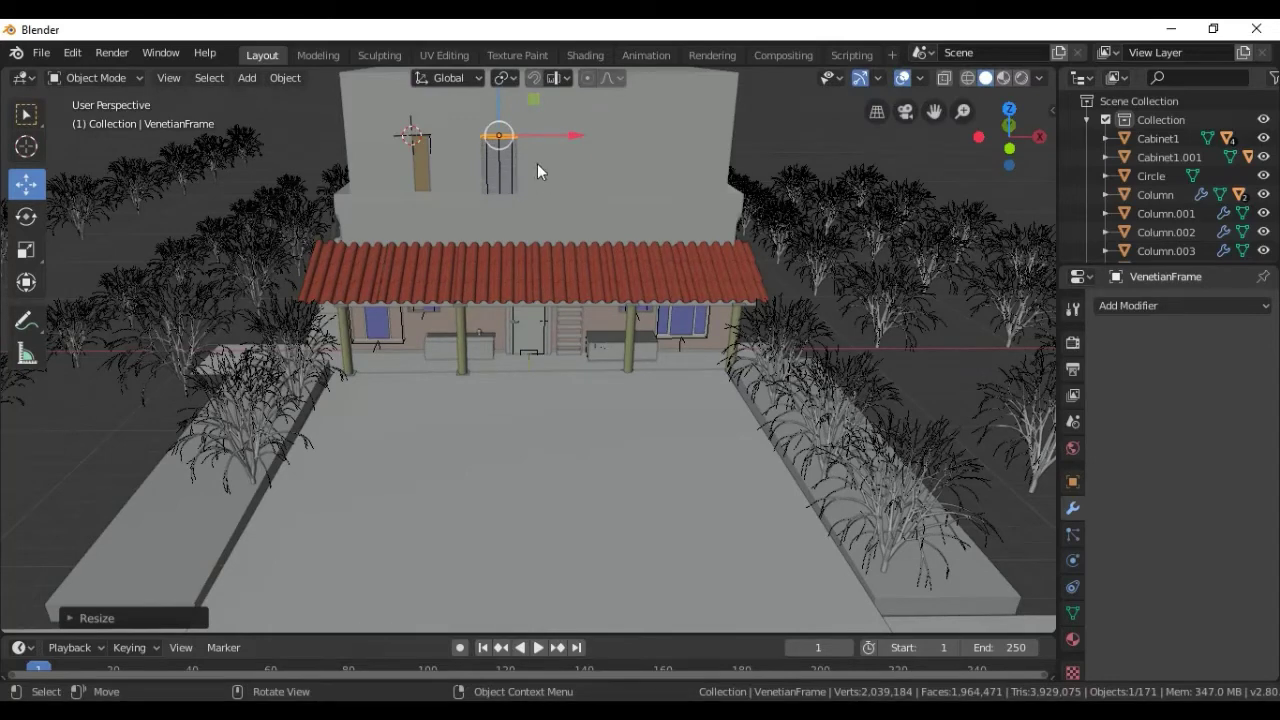
pyautogui.press('s')
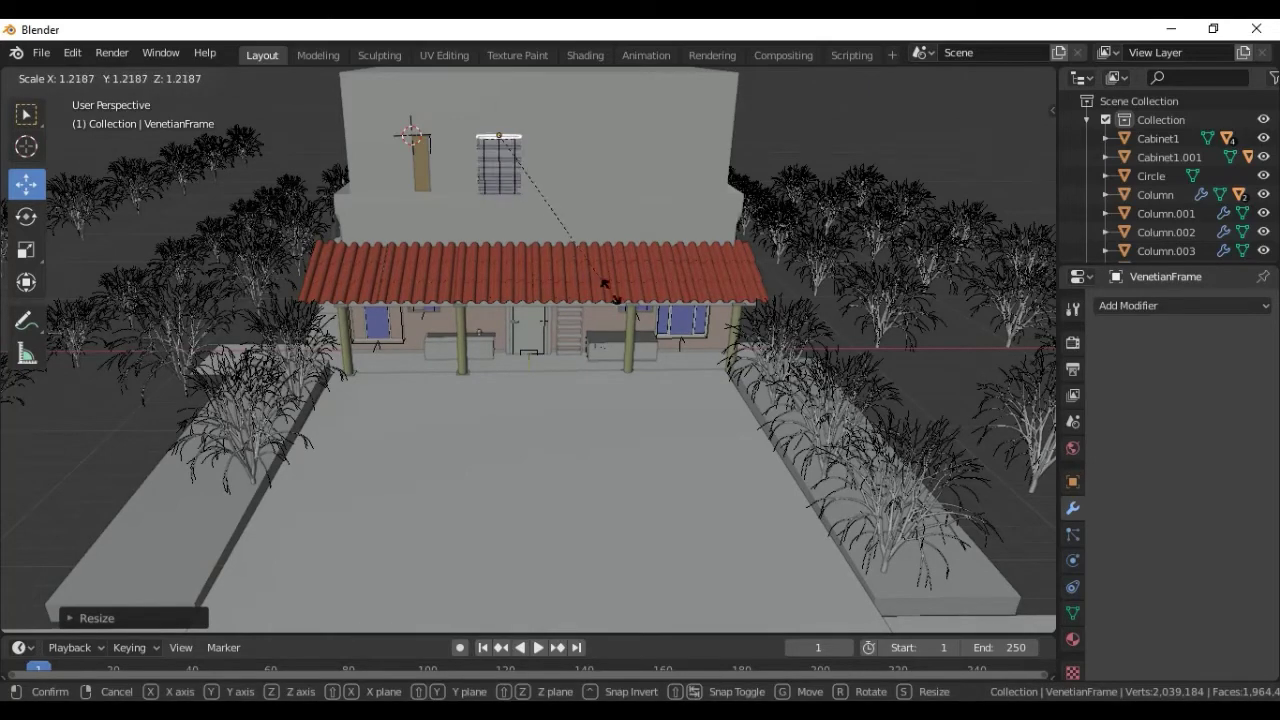
pyautogui.click(660, 316)
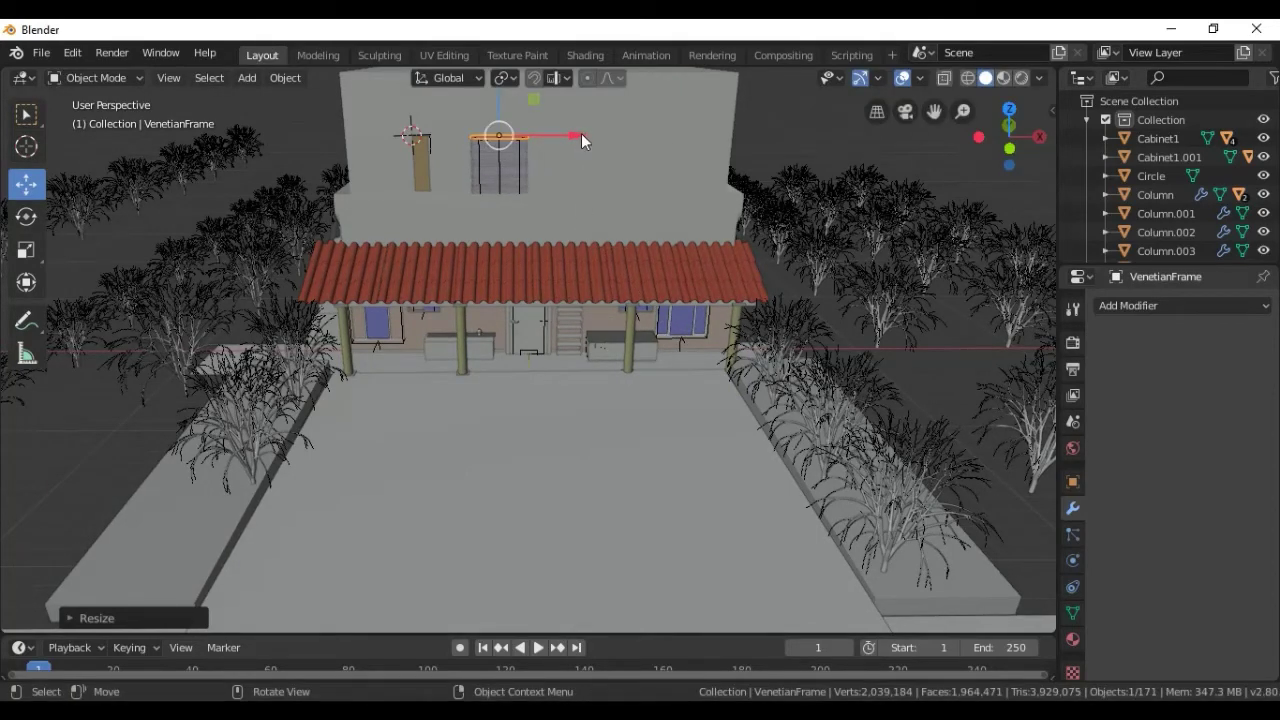
pyautogui.moveTo(581, 140); pyautogui.dragTo(588, 142)
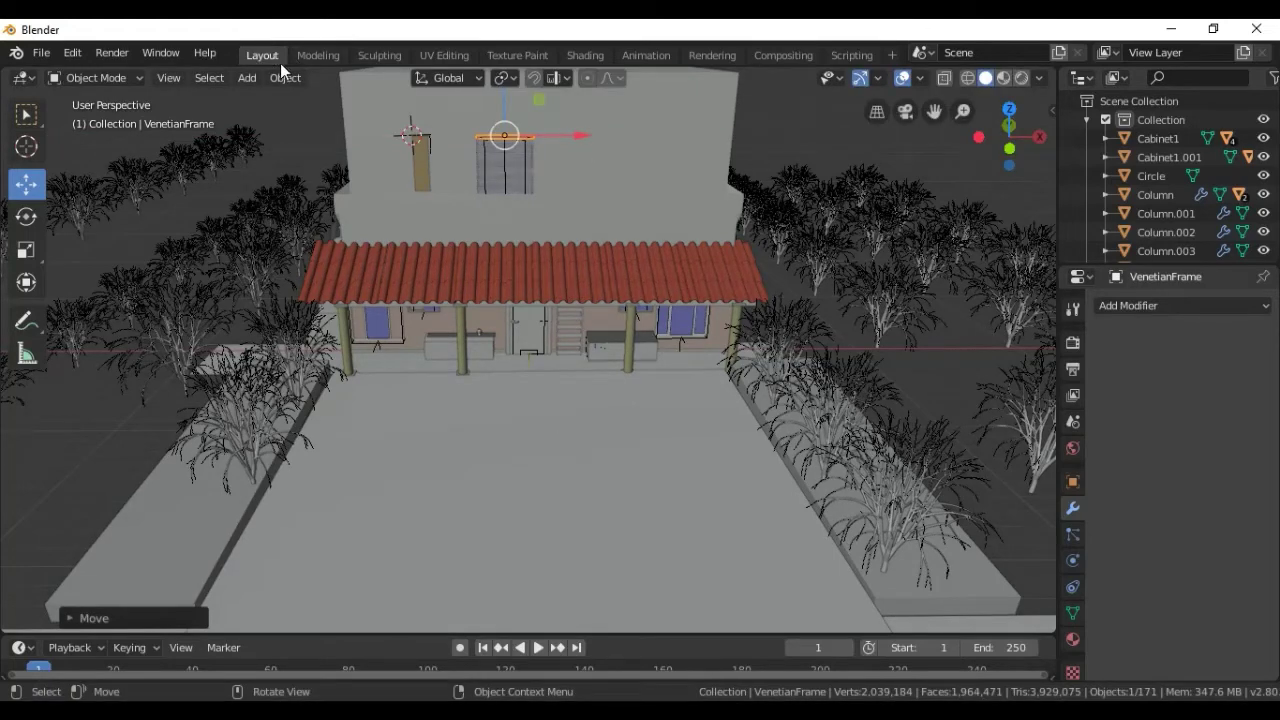
# Add an Archimesh panel window and shift its lower panel piece slightly.
pyautogui.click(248, 78)
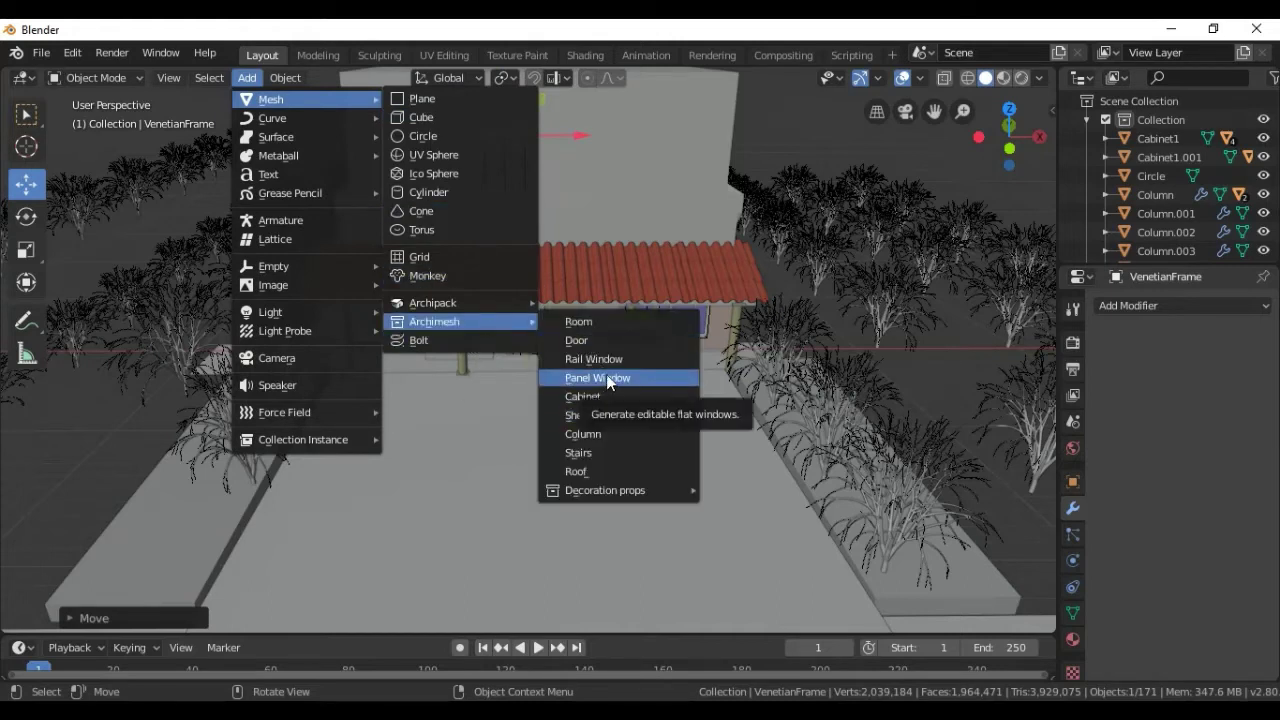
pyautogui.click(606, 373)
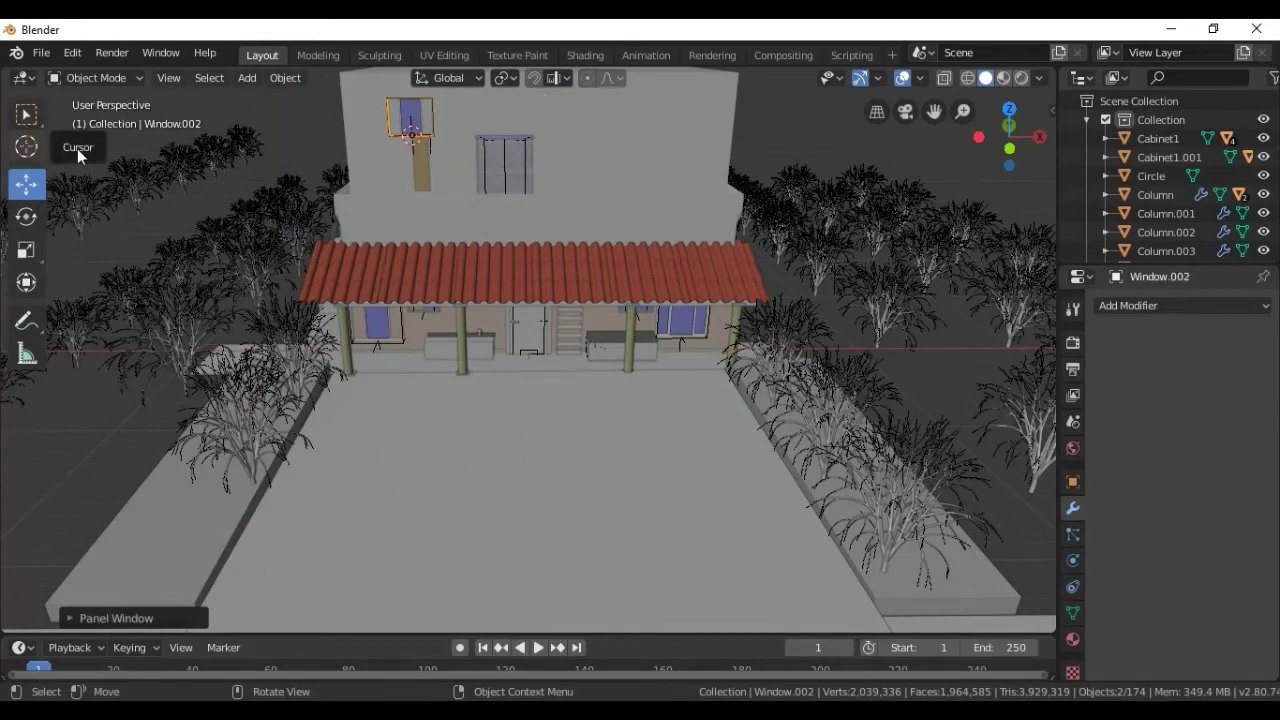
pyautogui.click(413, 147)
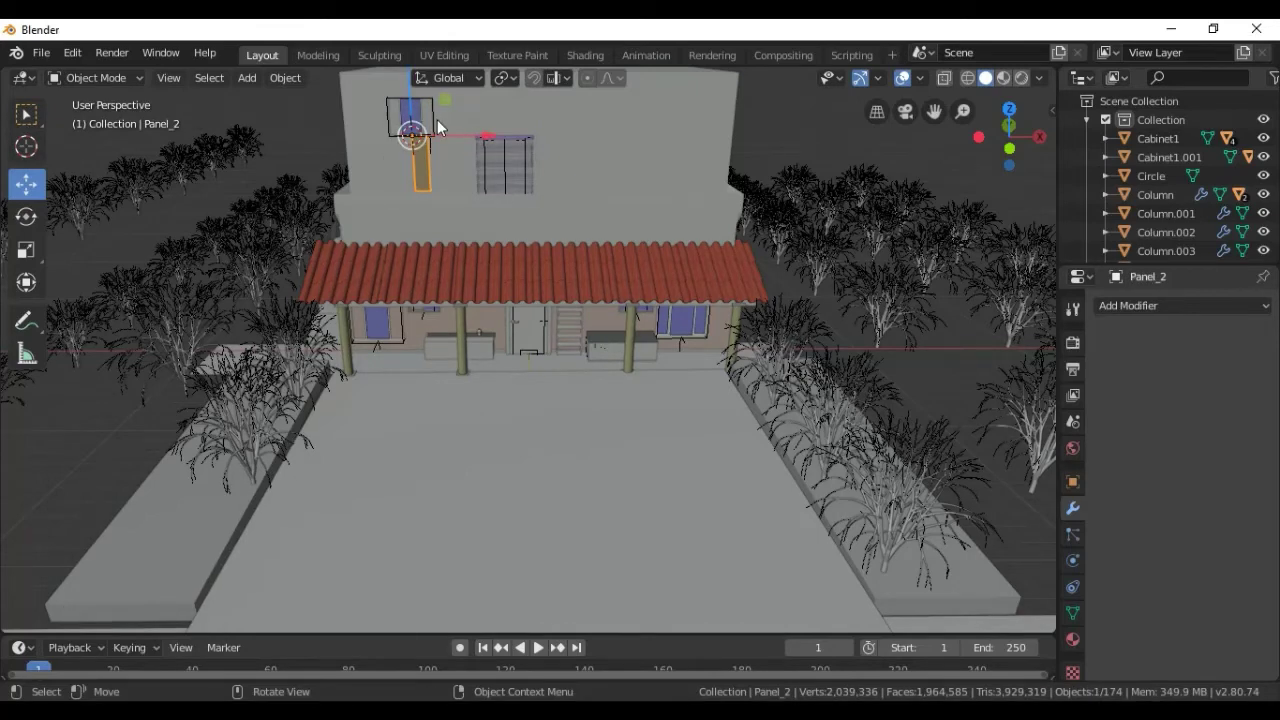
pyautogui.moveTo(430, 108); pyautogui.dragTo(434, 109)
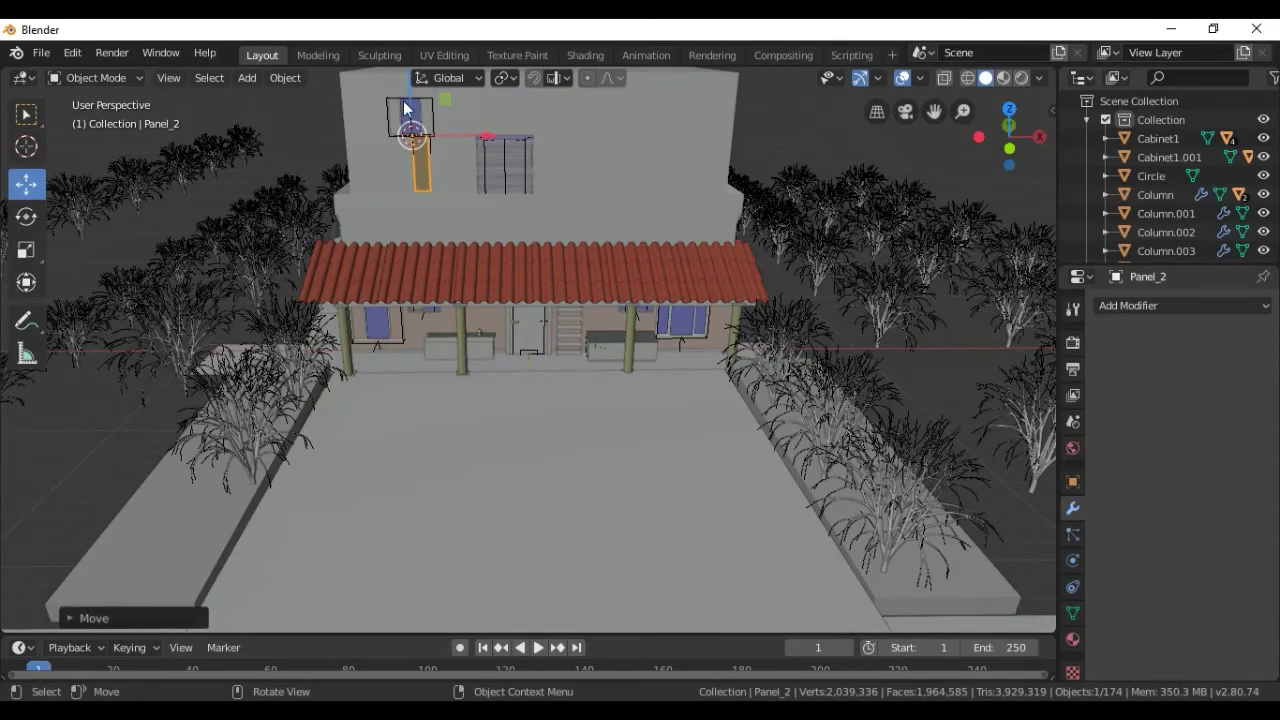
# Move the window's hole cutter CTRL_Hole.005 to the right along the wall.
pyautogui.click(403, 103)
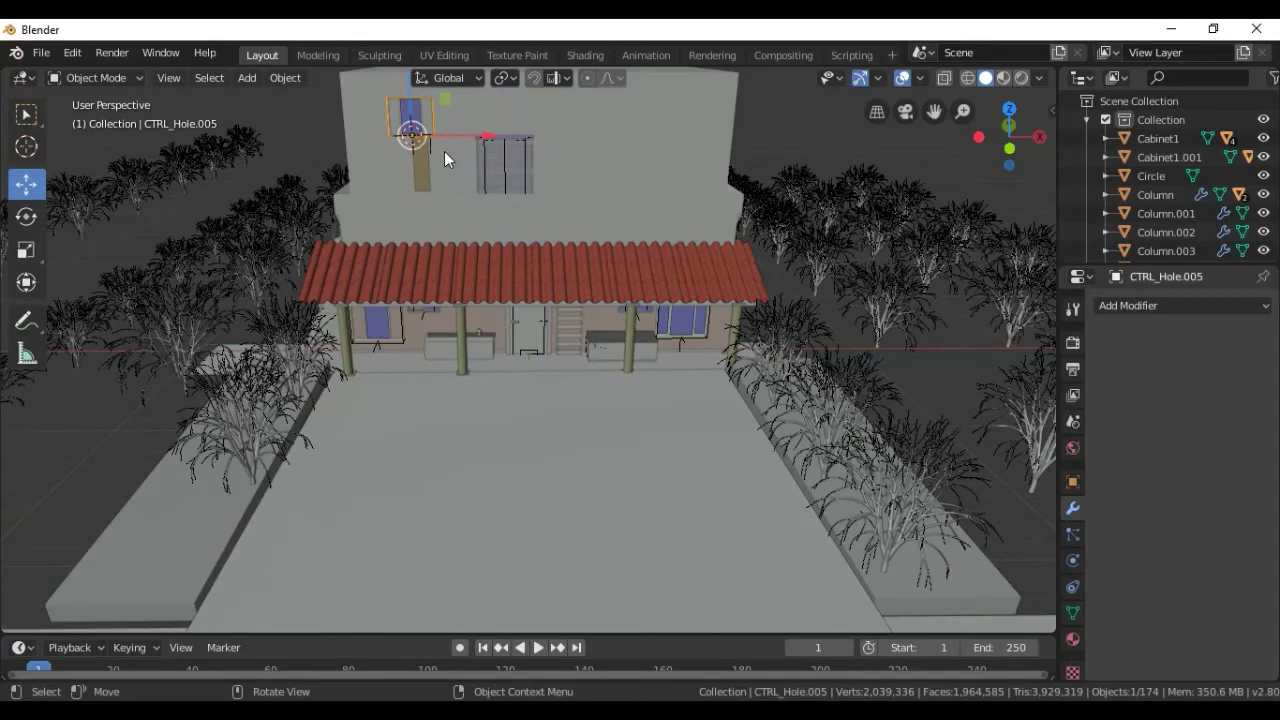
pyautogui.scroll(5, 434, 158)
pyautogui.scroll(-1, 434, 158)
pyautogui.scroll(-2, 434, 158)
pyautogui.scroll(-2, 434, 158)
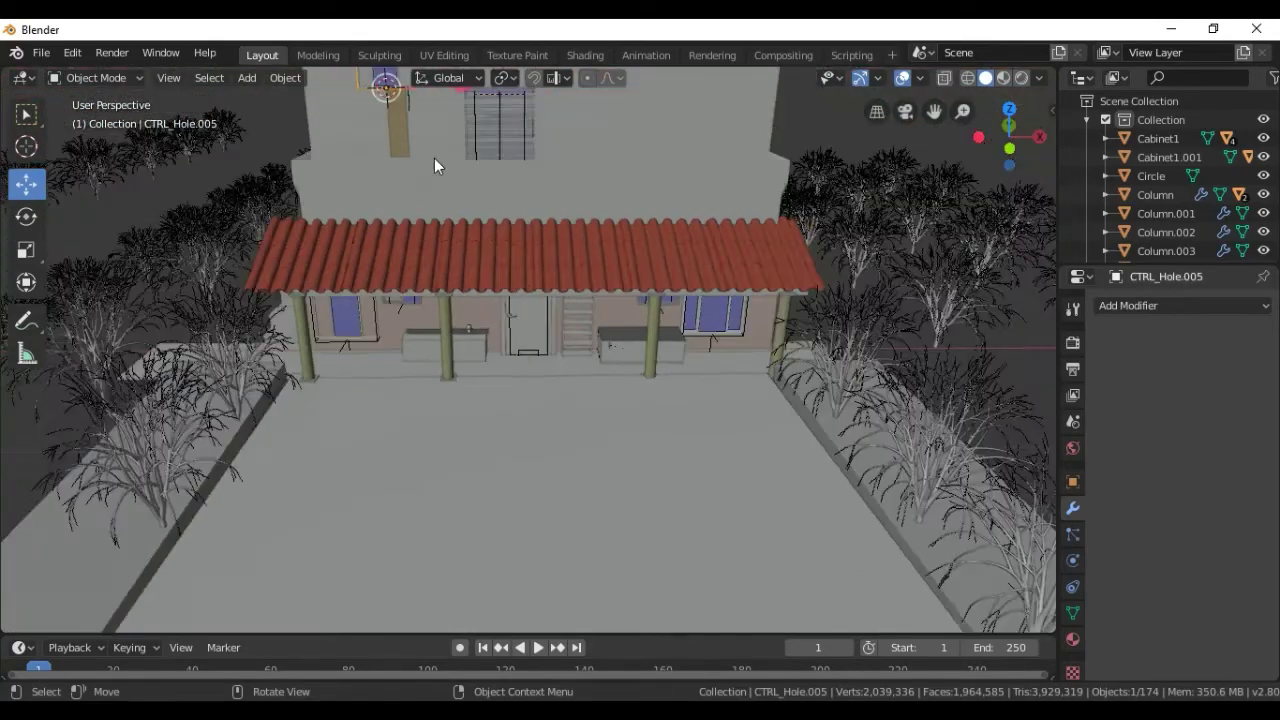
pyautogui.scroll(-1, 434, 158)
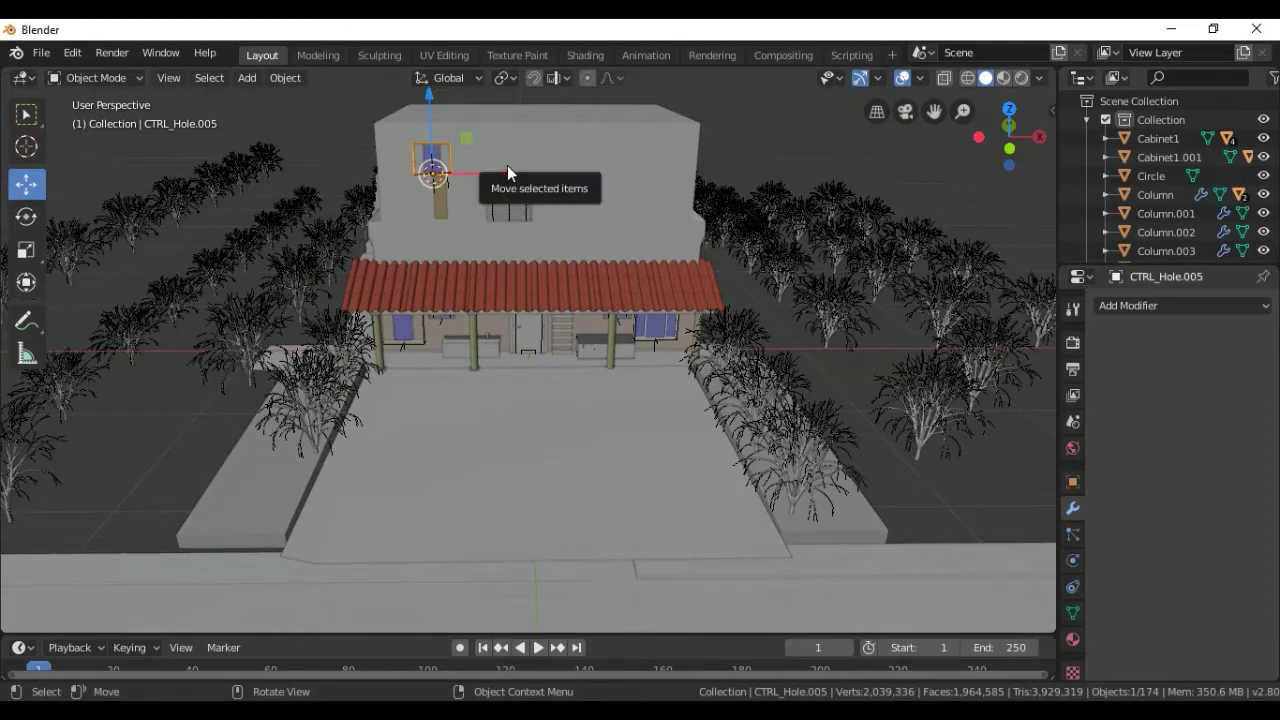
pyautogui.moveTo(507, 170); pyautogui.dragTo(678, 180)
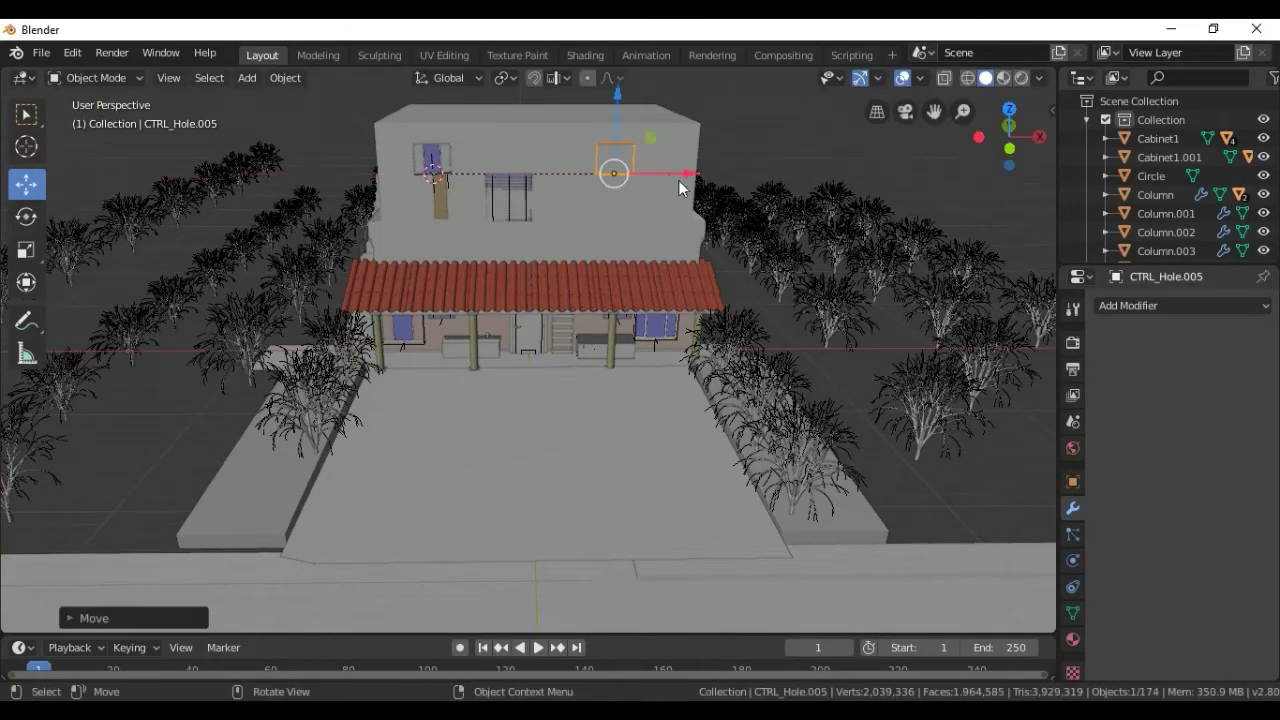
# Move panel window Window.002 about 3.9 m to the right on the upper facade.
pyautogui.click(438, 160)
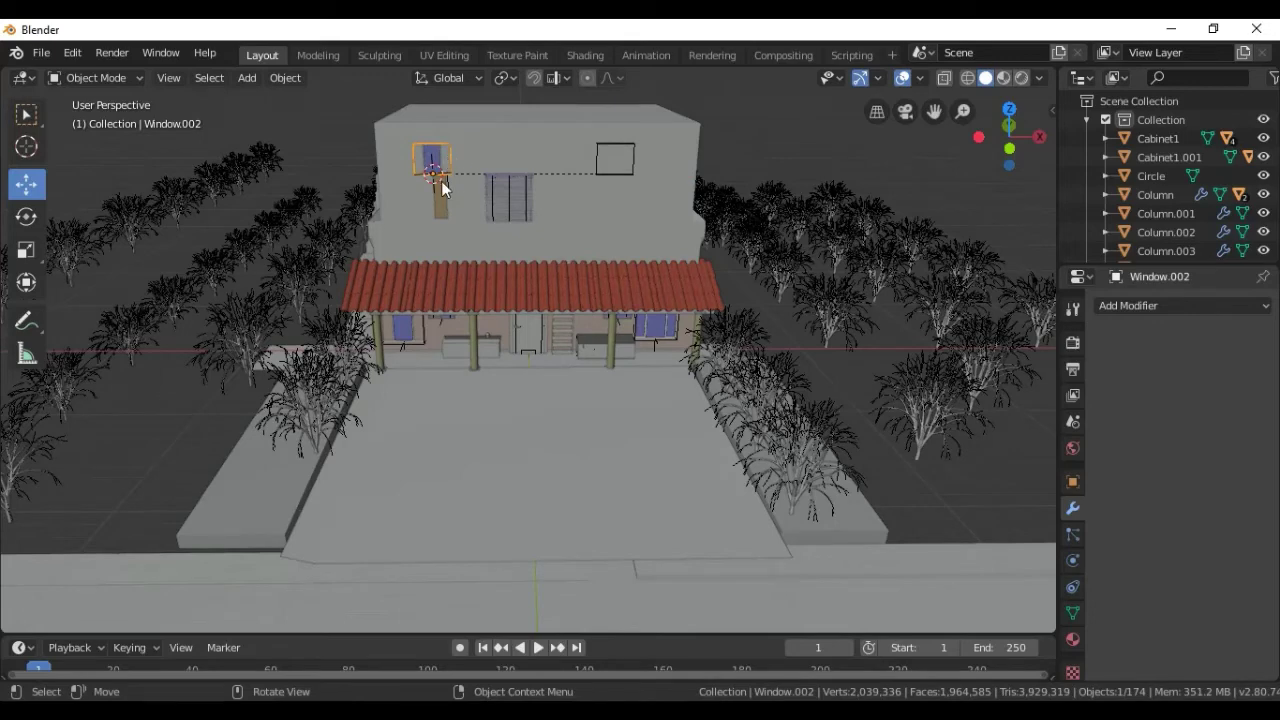
pyautogui.click(436, 195)
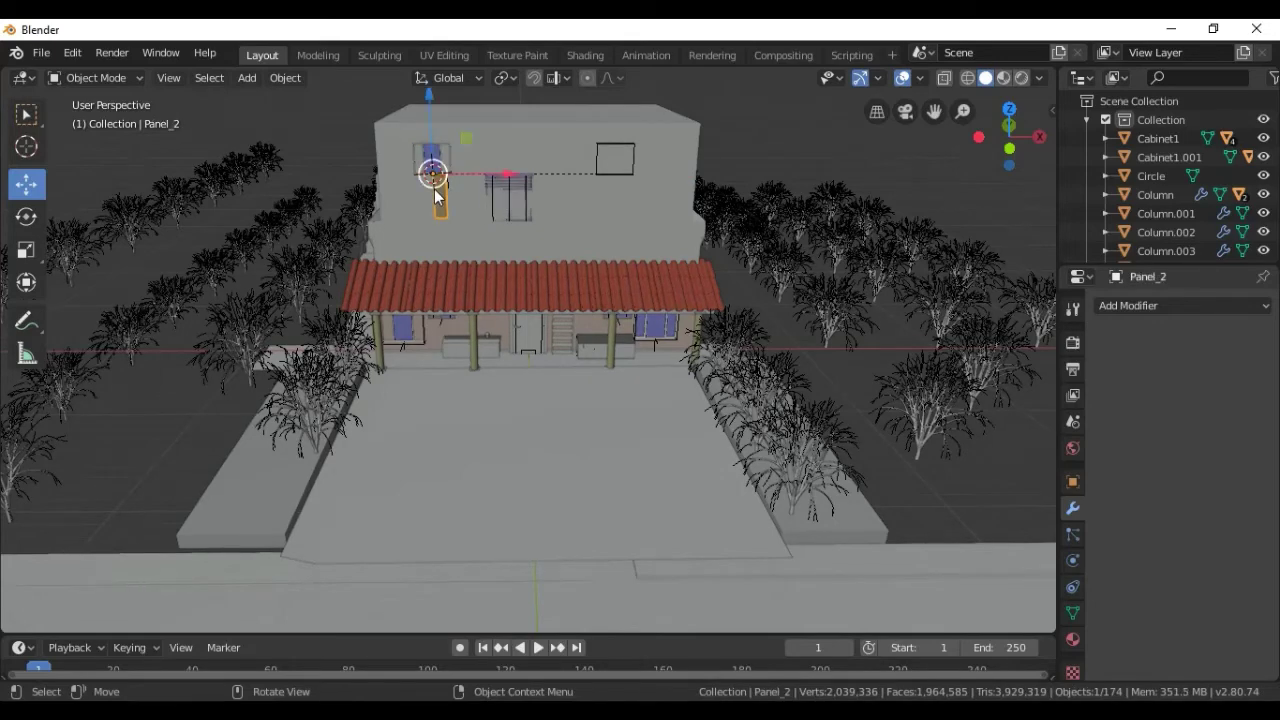
pyautogui.scroll(2, 441, 156)
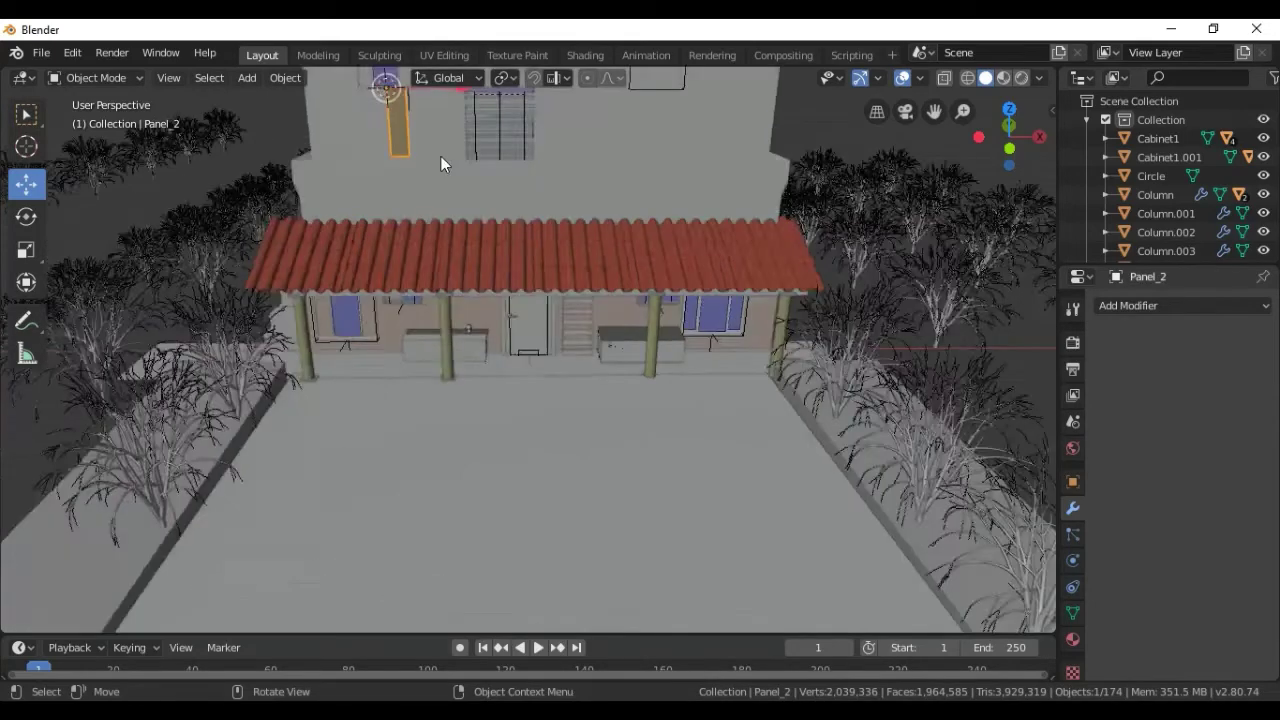
pyautogui.scroll(2, 441, 156)
pyautogui.scroll(-2, 441, 156)
pyautogui.click(370, 86)
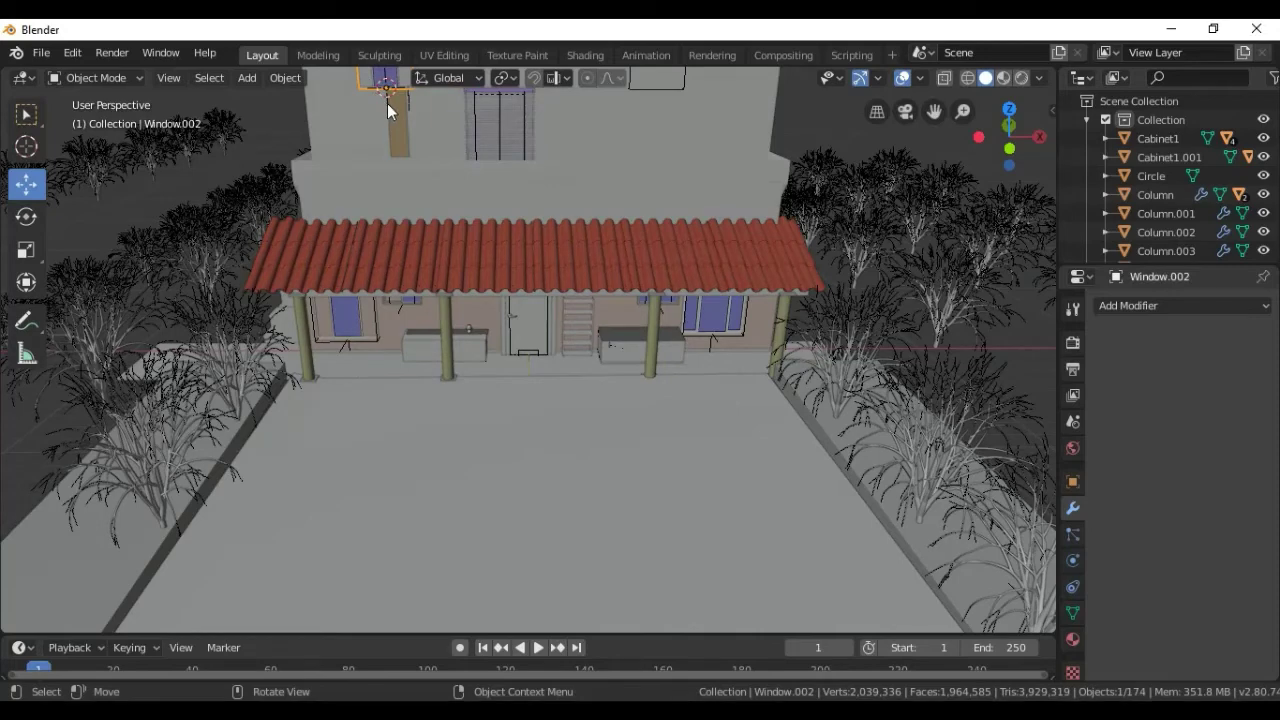
pyautogui.click(387, 103)
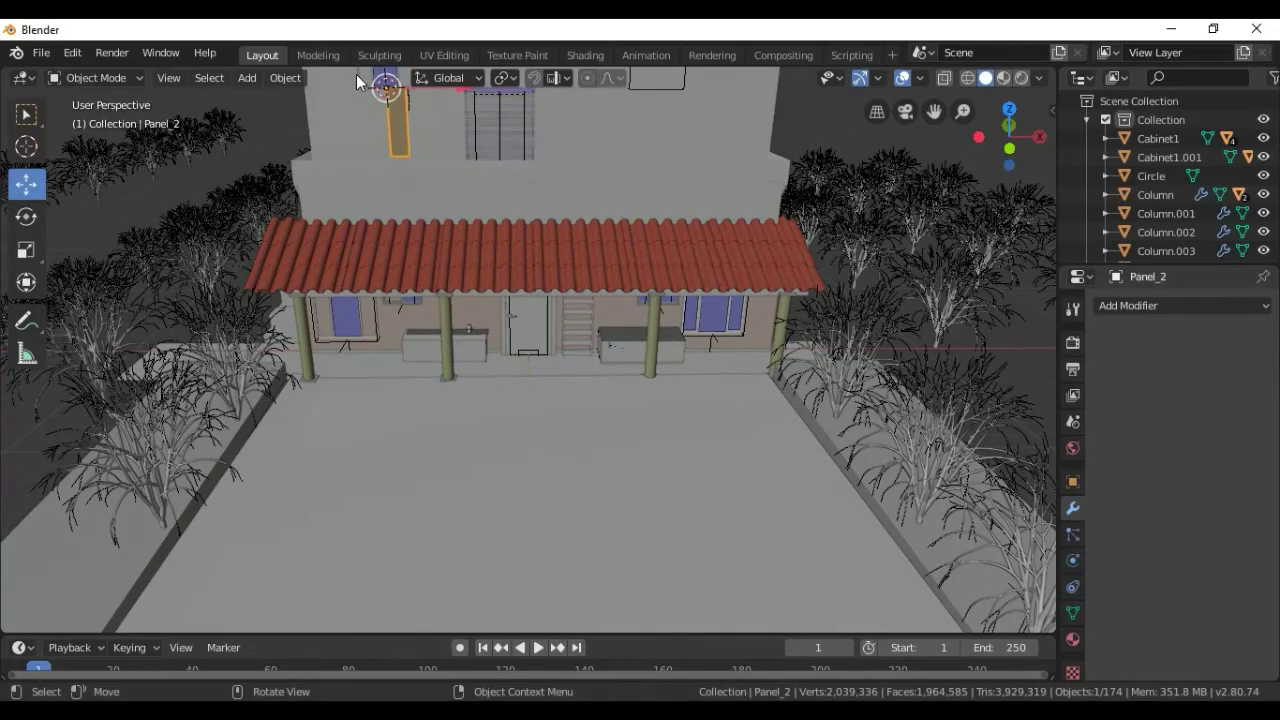
pyautogui.click(362, 80)
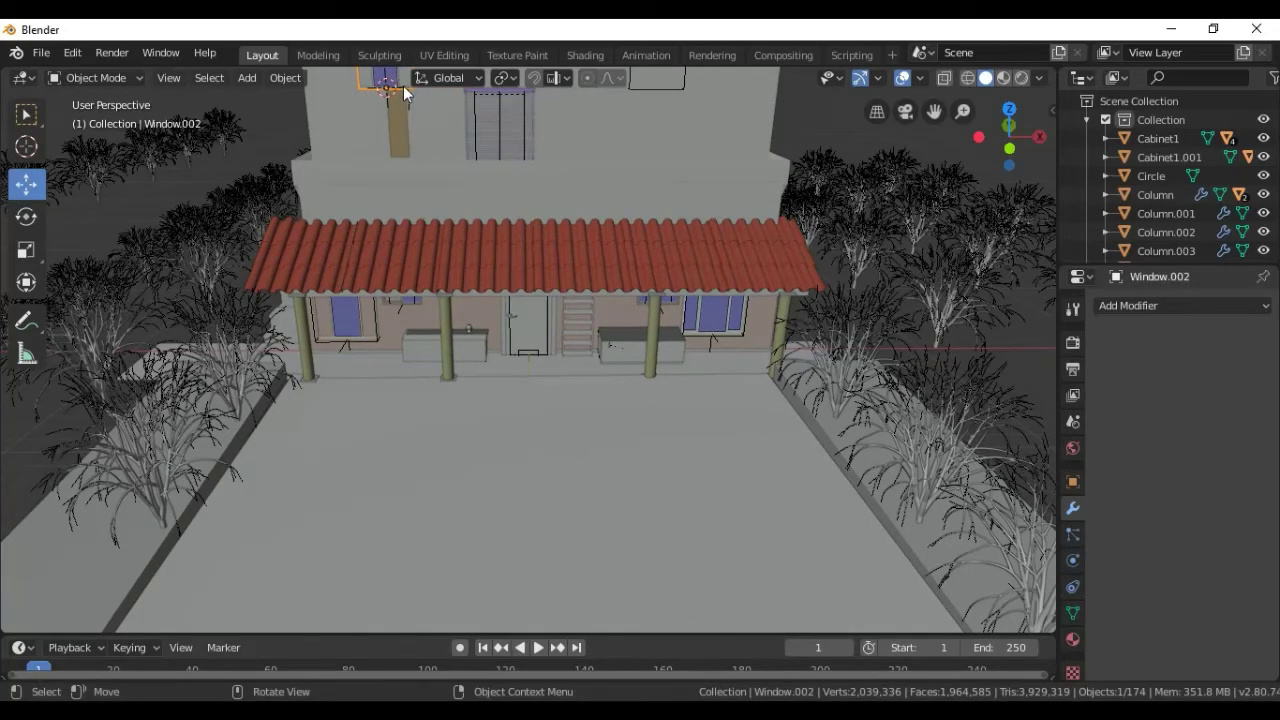
pyautogui.moveTo(403, 85); pyautogui.dragTo(408, 88)
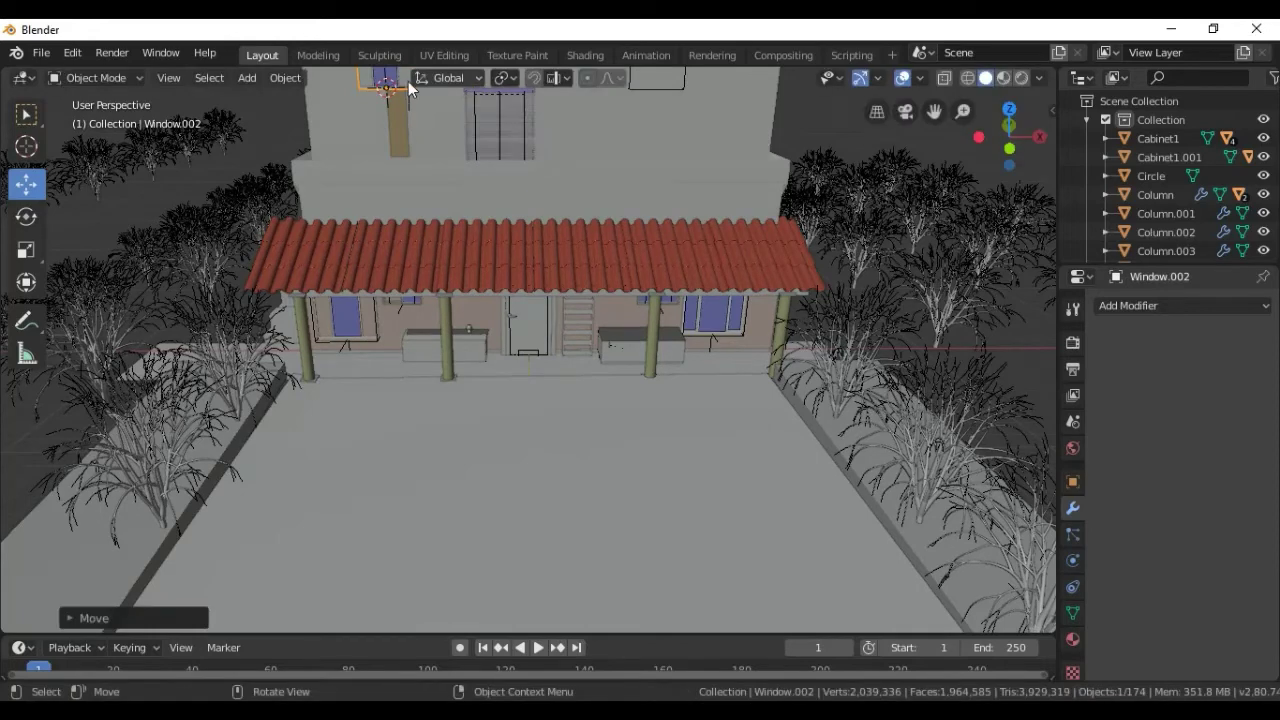
pyautogui.moveTo(404, 79)
pyautogui.mouseDown()
pyautogui.moveTo(504, 135)
pyautogui.moveTo(500, 114)
pyautogui.mouseUp()
pyautogui.click(500, 114)
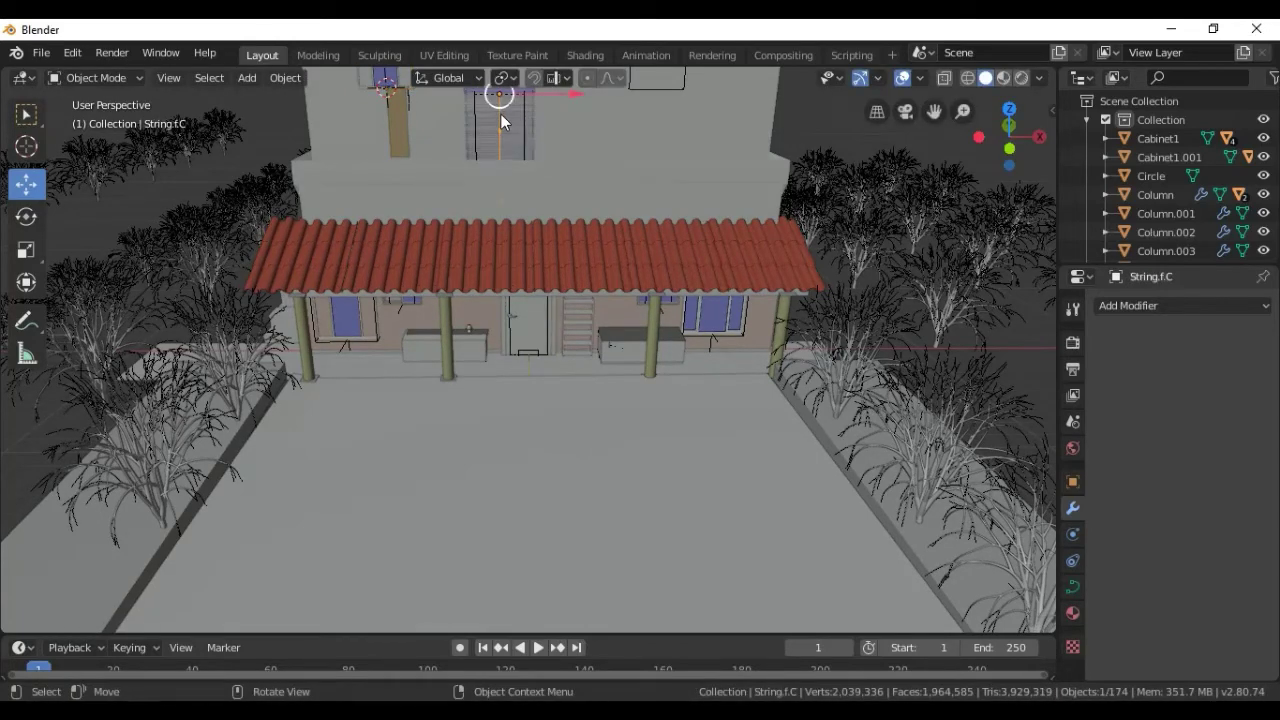
pyautogui.scroll(-2, 501, 114)
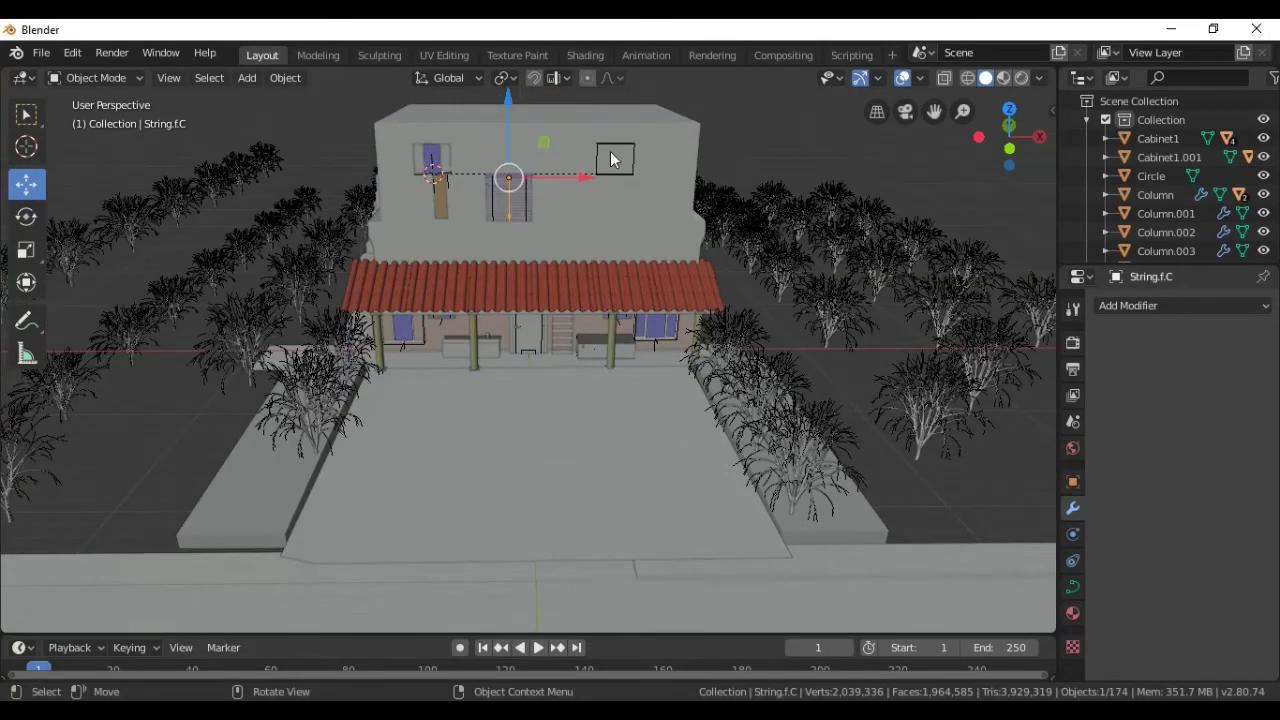
pyautogui.click(617, 198)
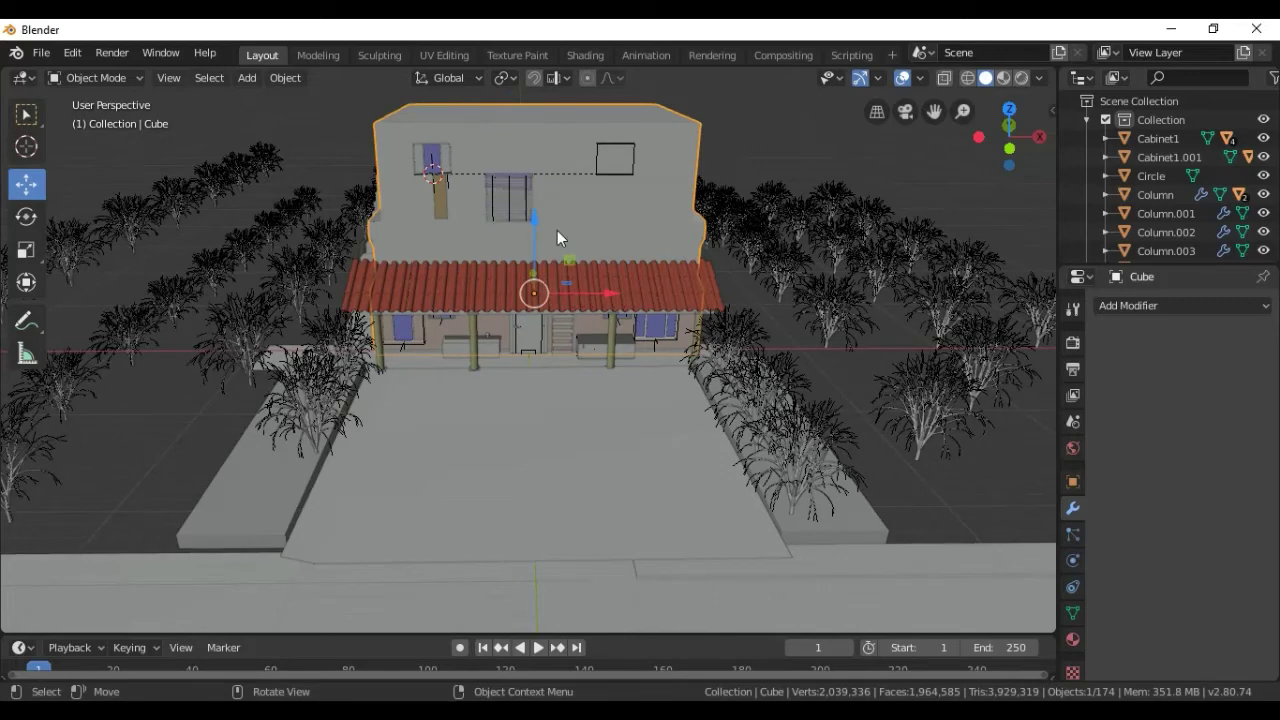
# Set the 3D cursor inside the upper wall's right window frame and add a rail window there.
pyautogui.click(249, 80)
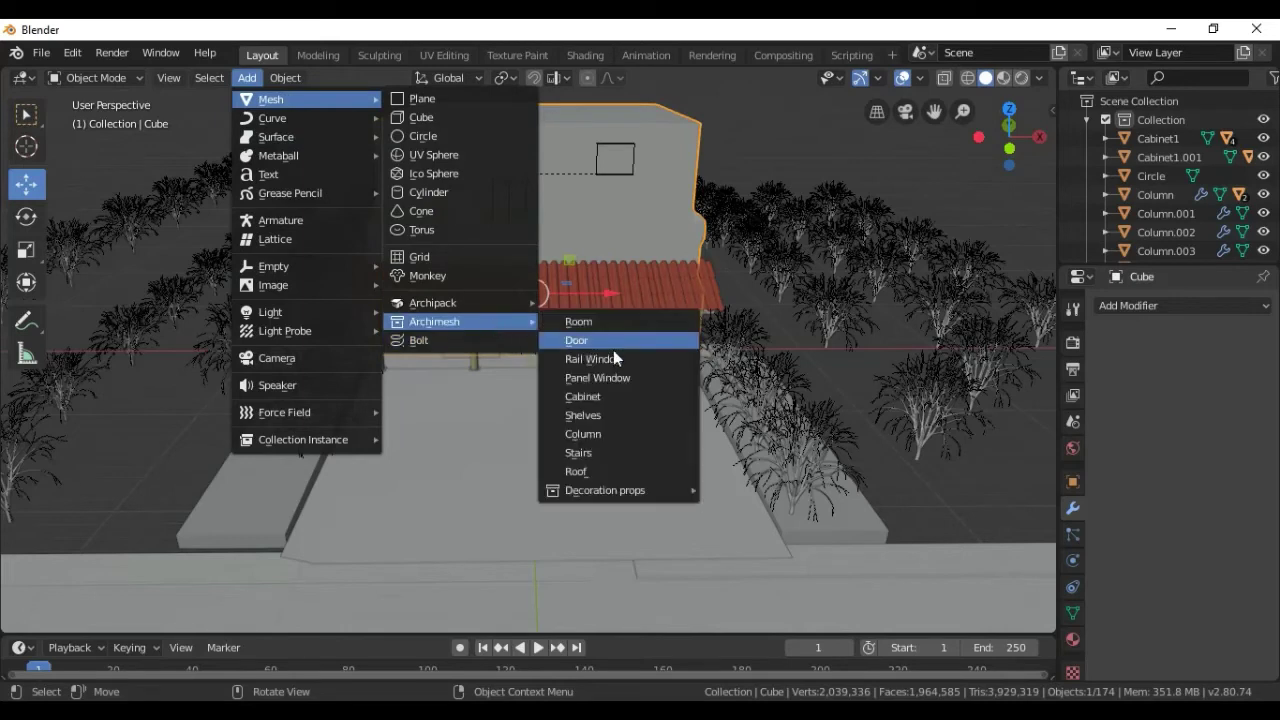
pyautogui.moveTo(434, 321)
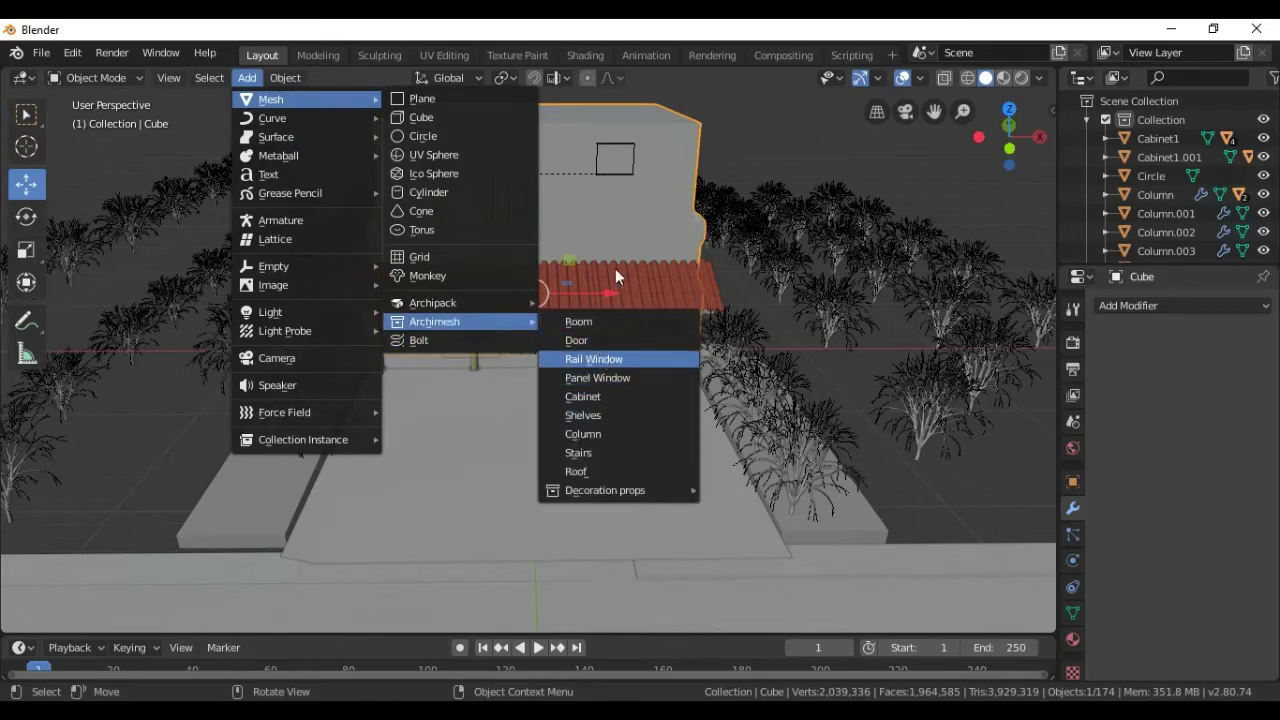
pyautogui.press('Return')
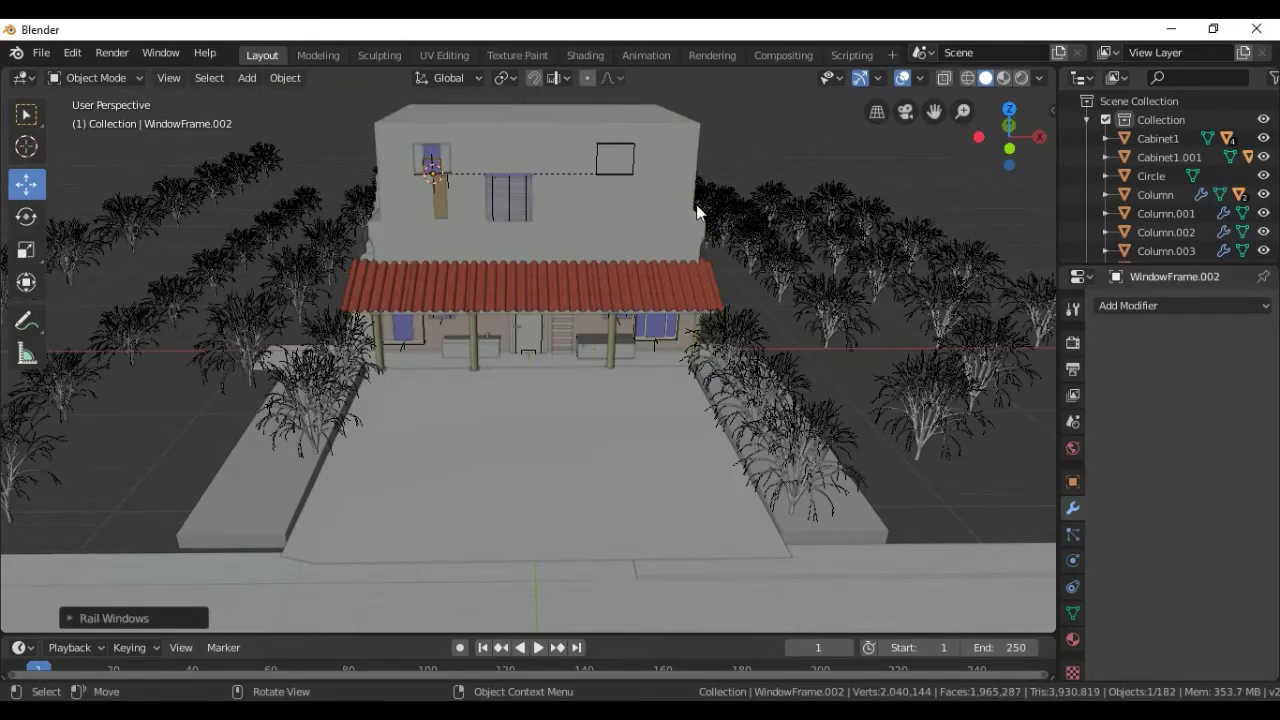
pyautogui.click(26, 146)
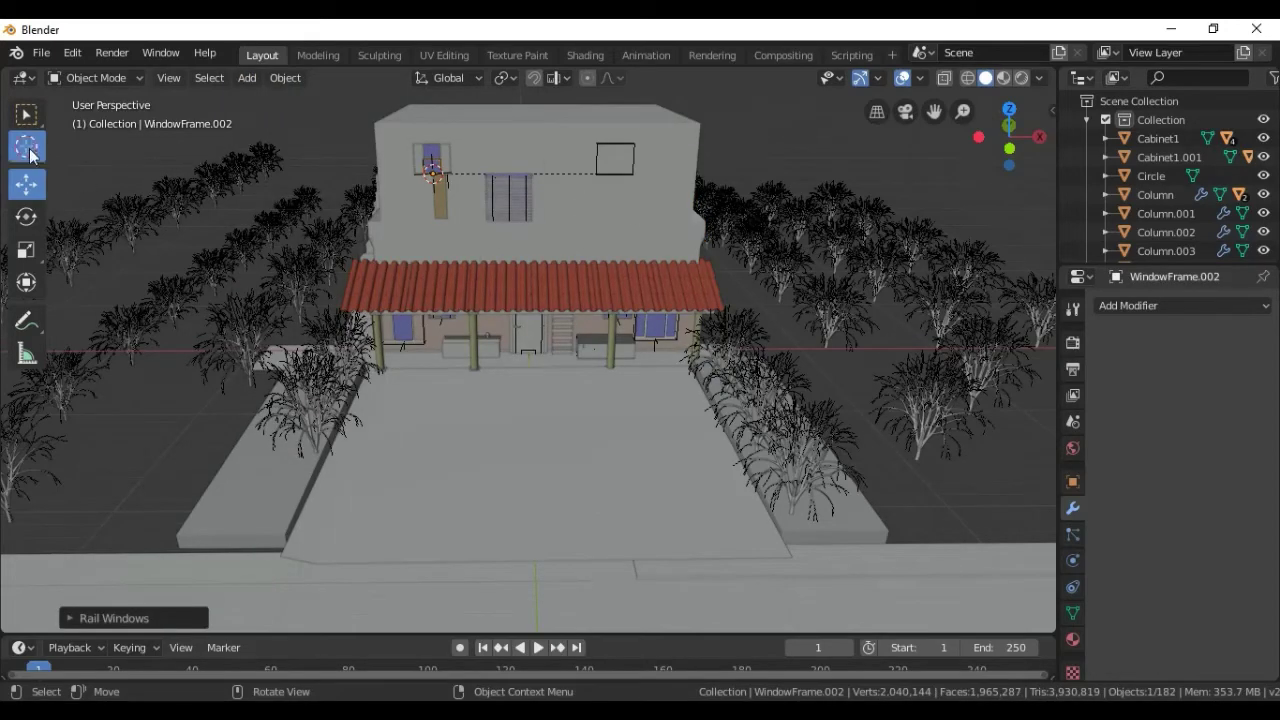
pyautogui.click(536, 149)
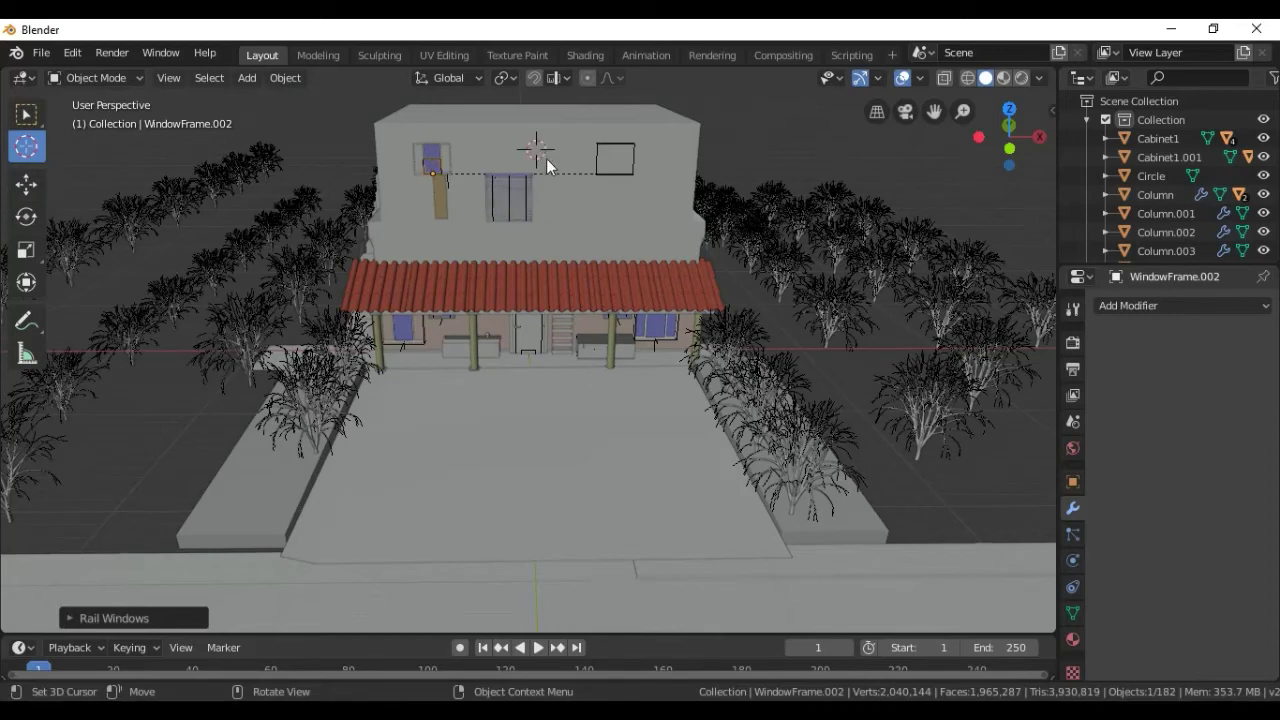
pyautogui.click(616, 153)
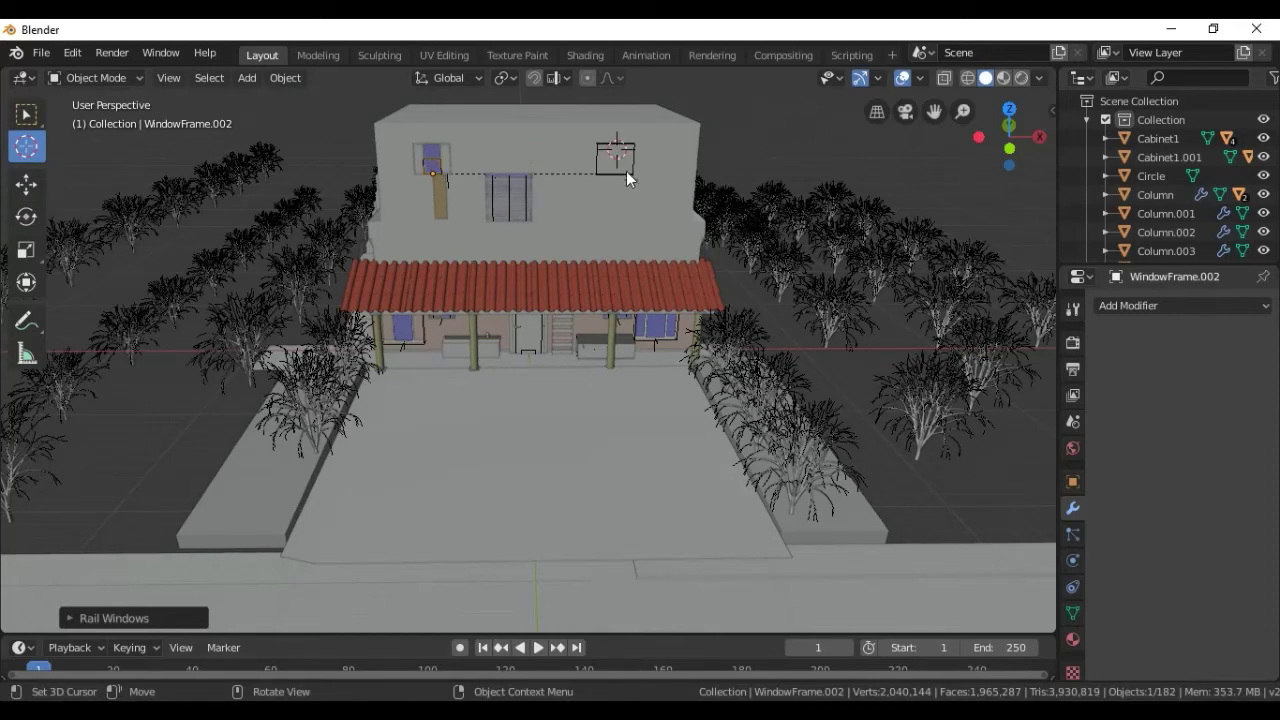
pyautogui.click(248, 79)
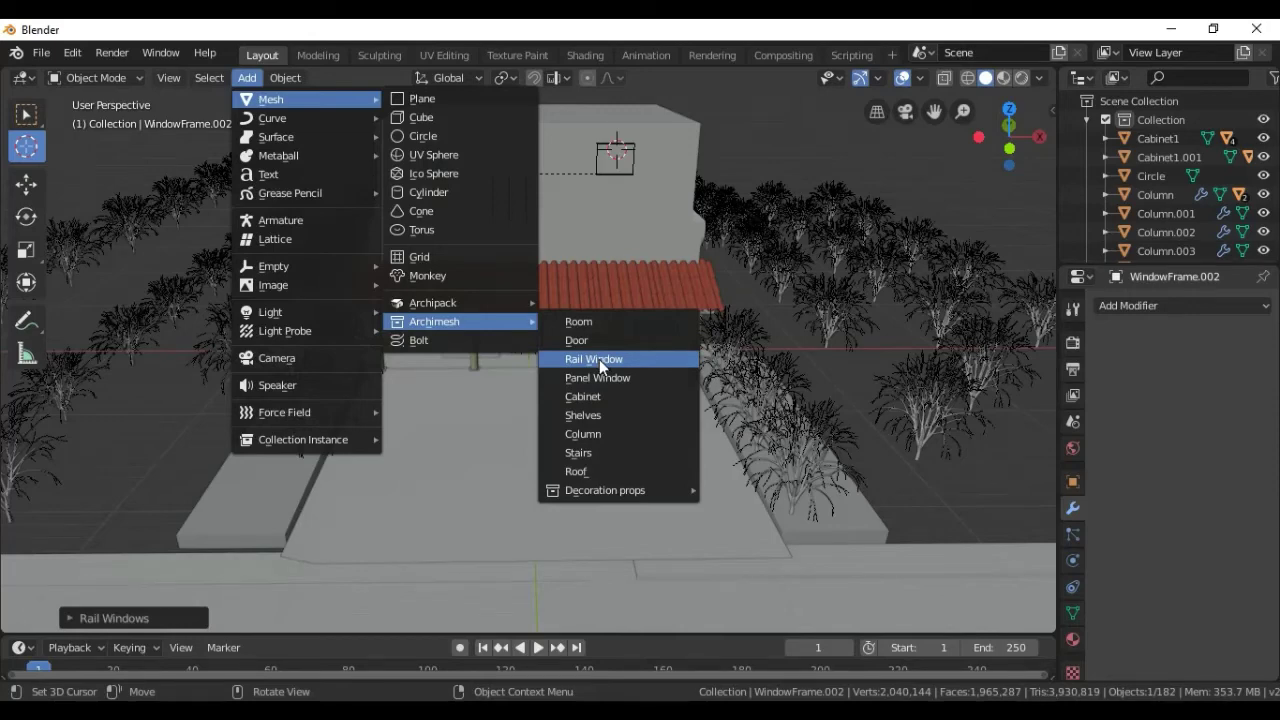
pyautogui.click(599, 359)
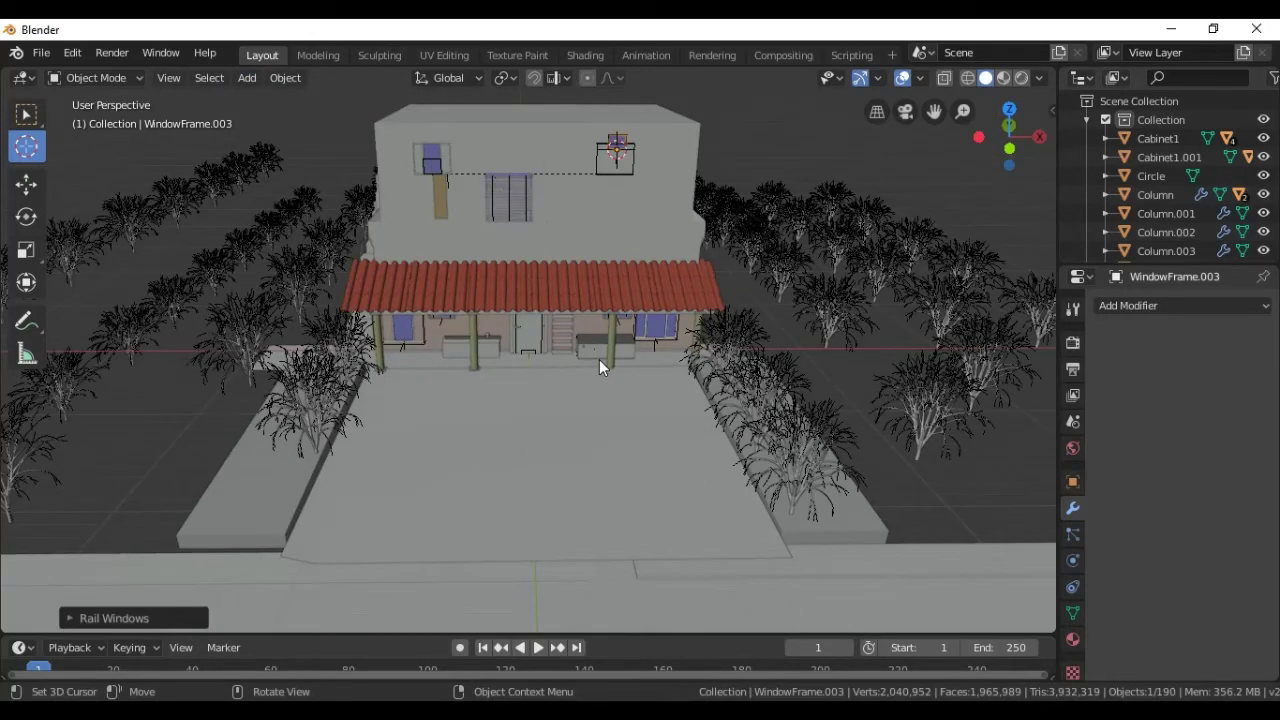
# Scale the rail window WindowFrame.003 about 2.1 times and move it into the right opening.
pyautogui.press('s')
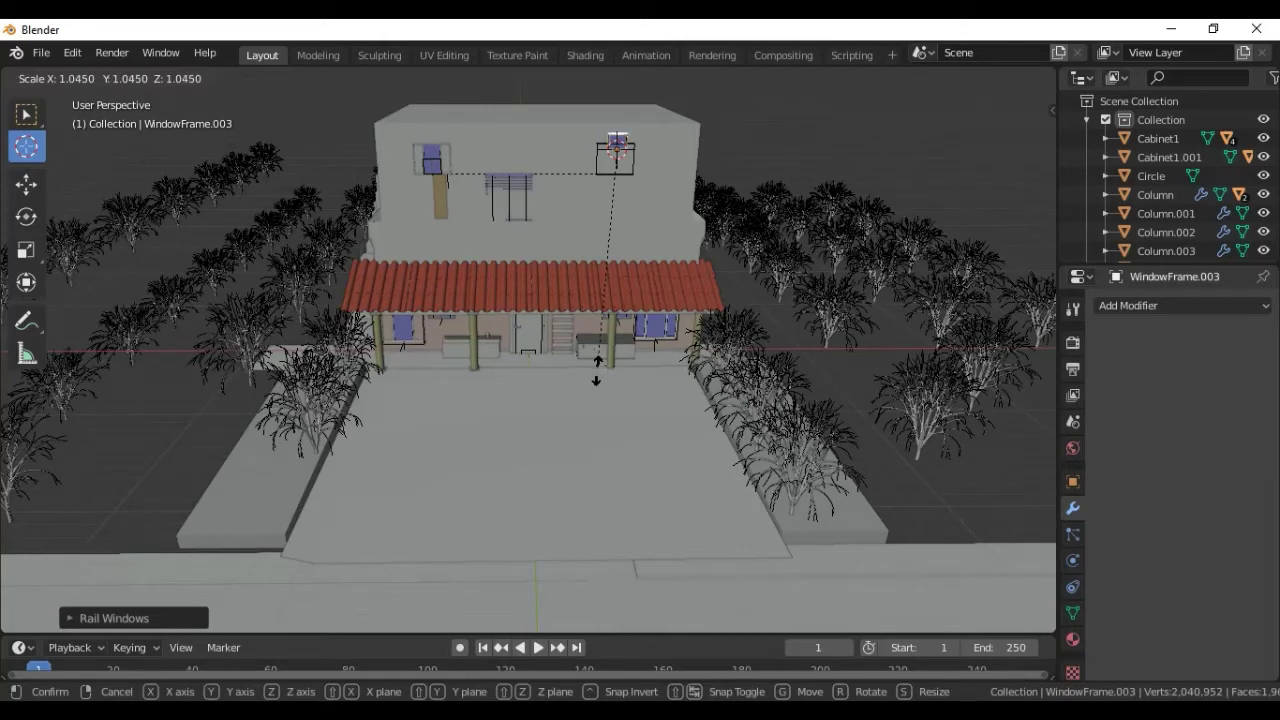
pyautogui.click(781, 578)
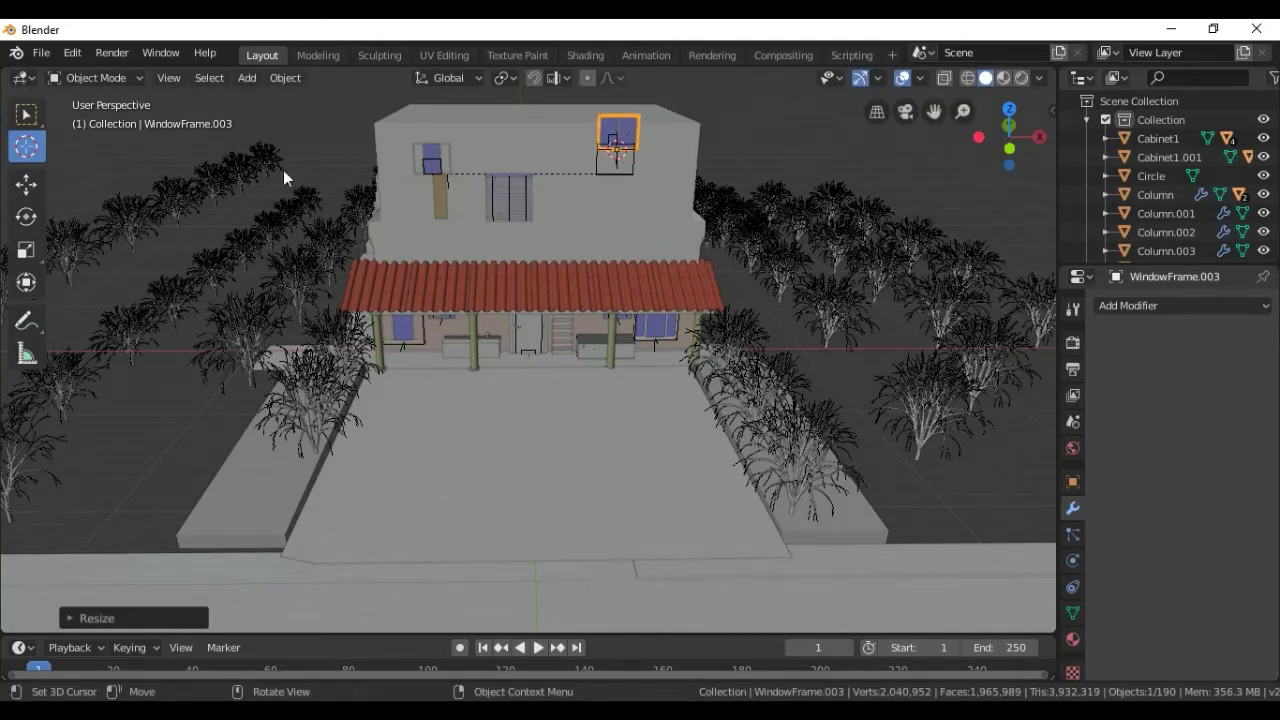
pyautogui.click(26, 183)
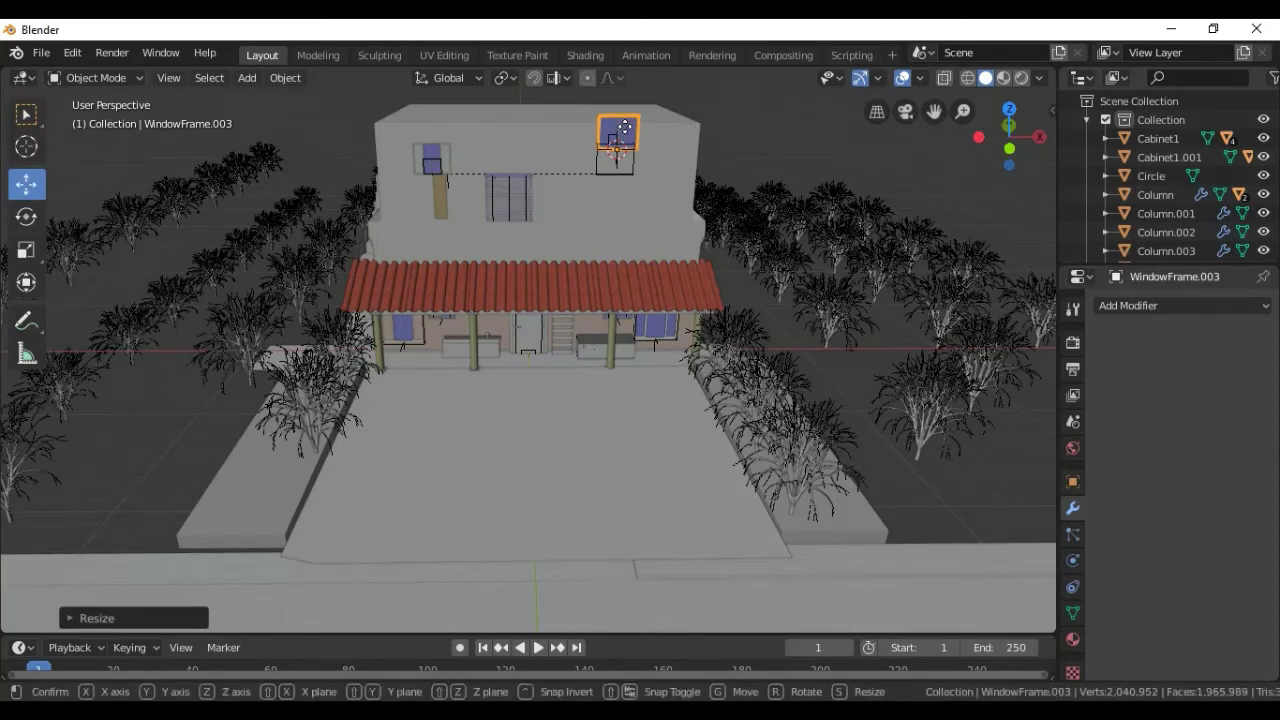
pyautogui.moveTo(627, 140); pyautogui.dragTo(613, 163)
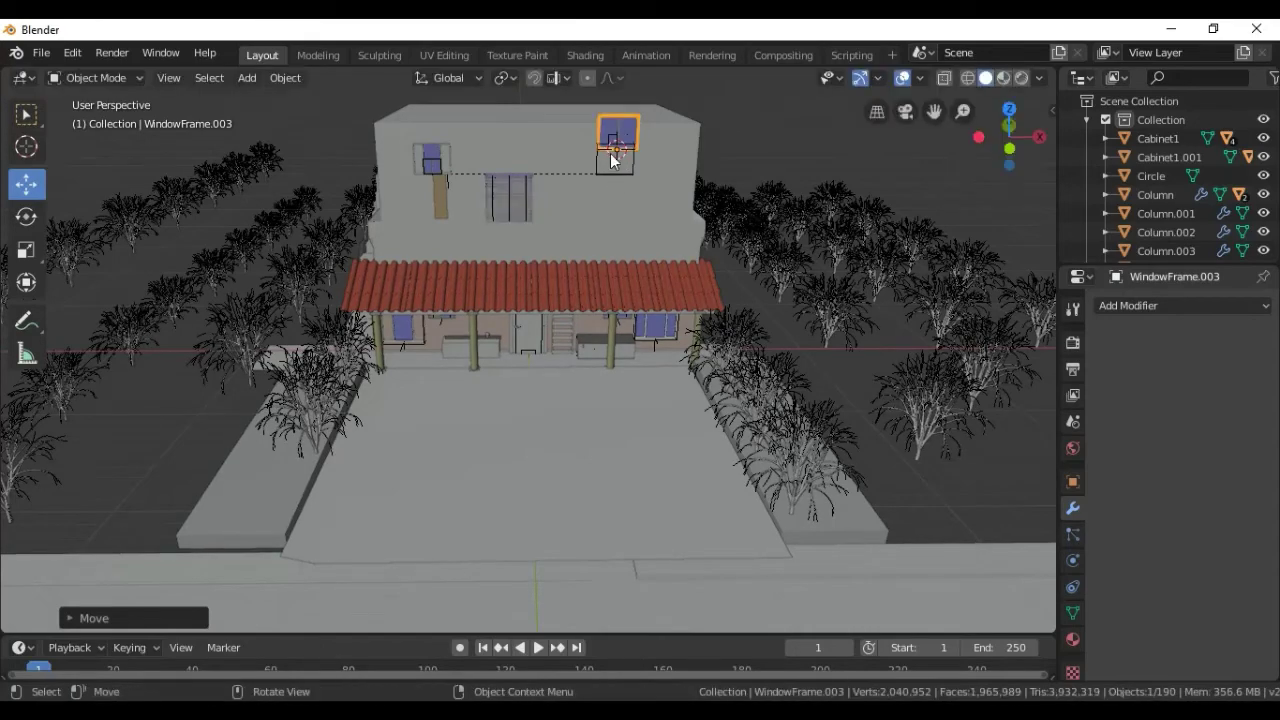
pyautogui.scroll(4, 723, 150)
pyautogui.scroll(-4, 723, 150)
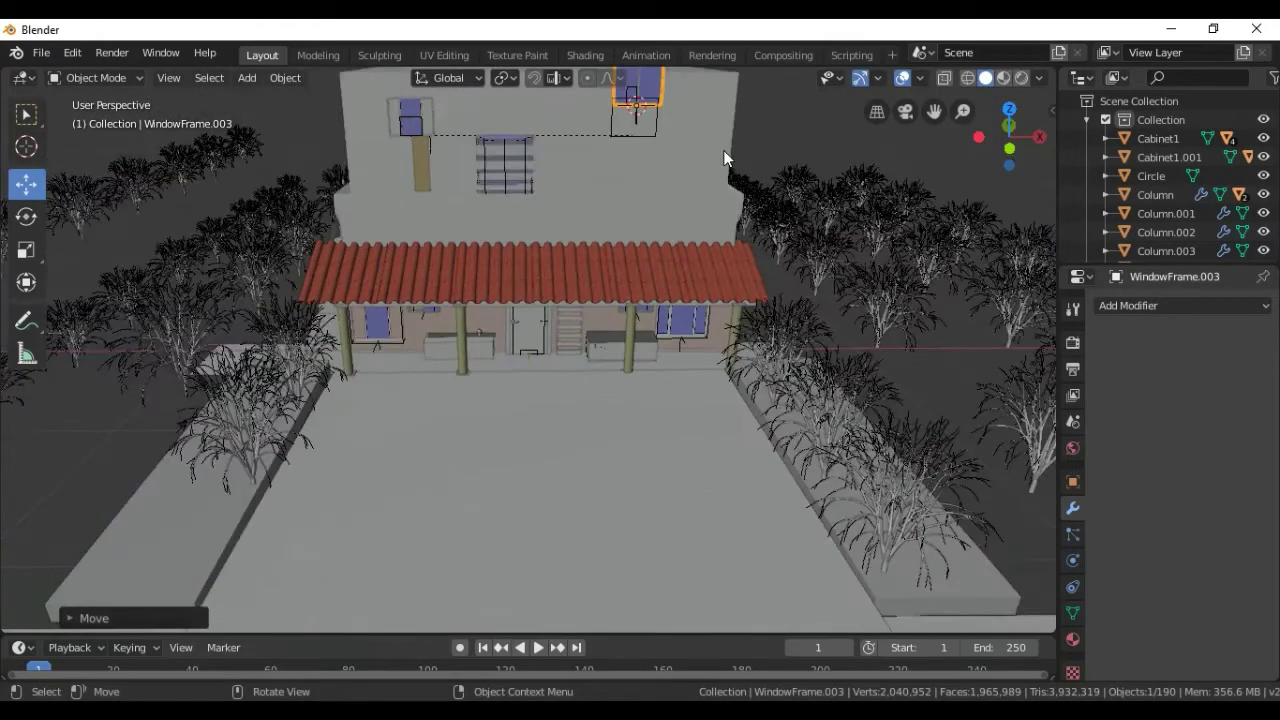
pyautogui.click(620, 135)
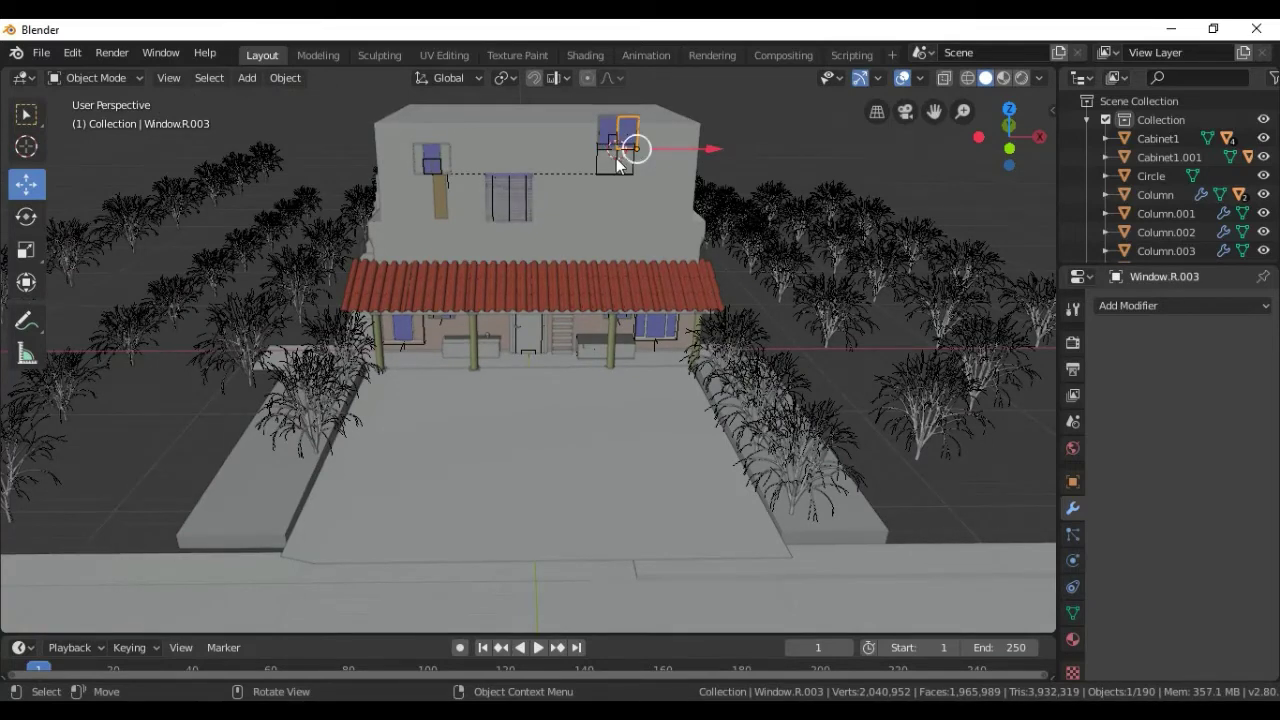
pyautogui.click(614, 163)
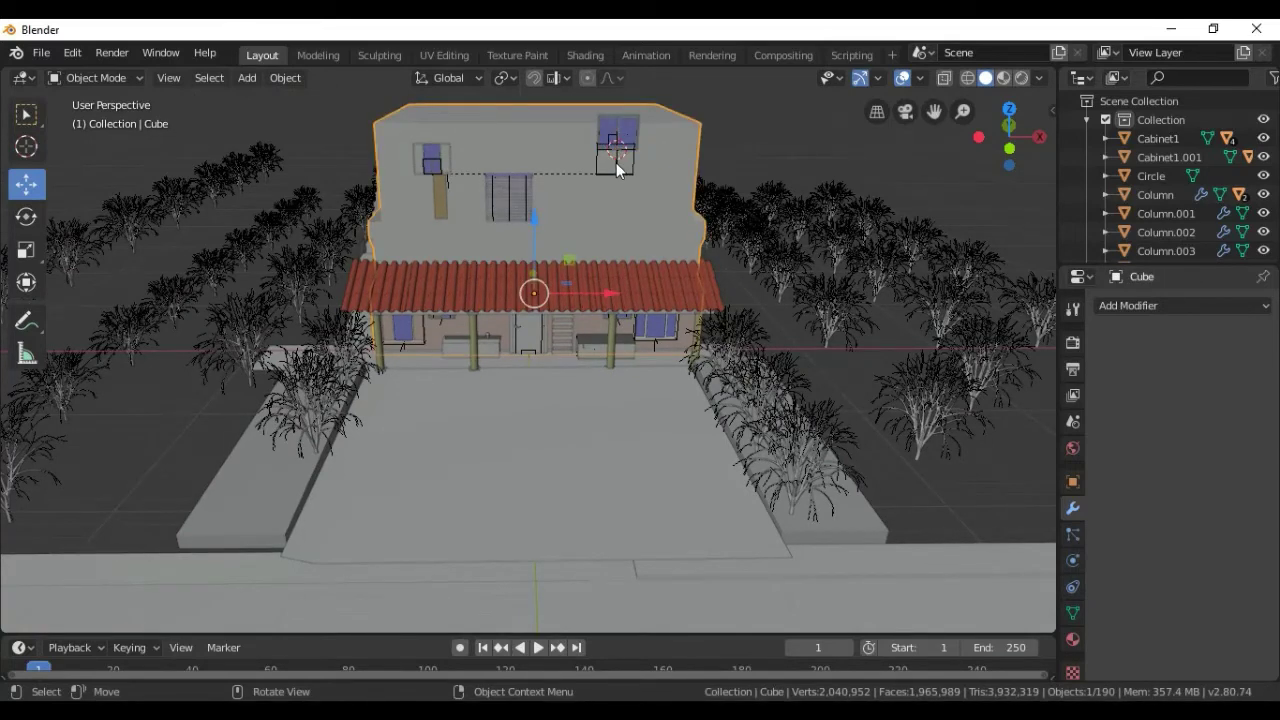
# Move Window_Group.007 right and down to X 5.711 m, Y 0.5872 m, Z 12.373 m.
pyautogui.click(616, 163)
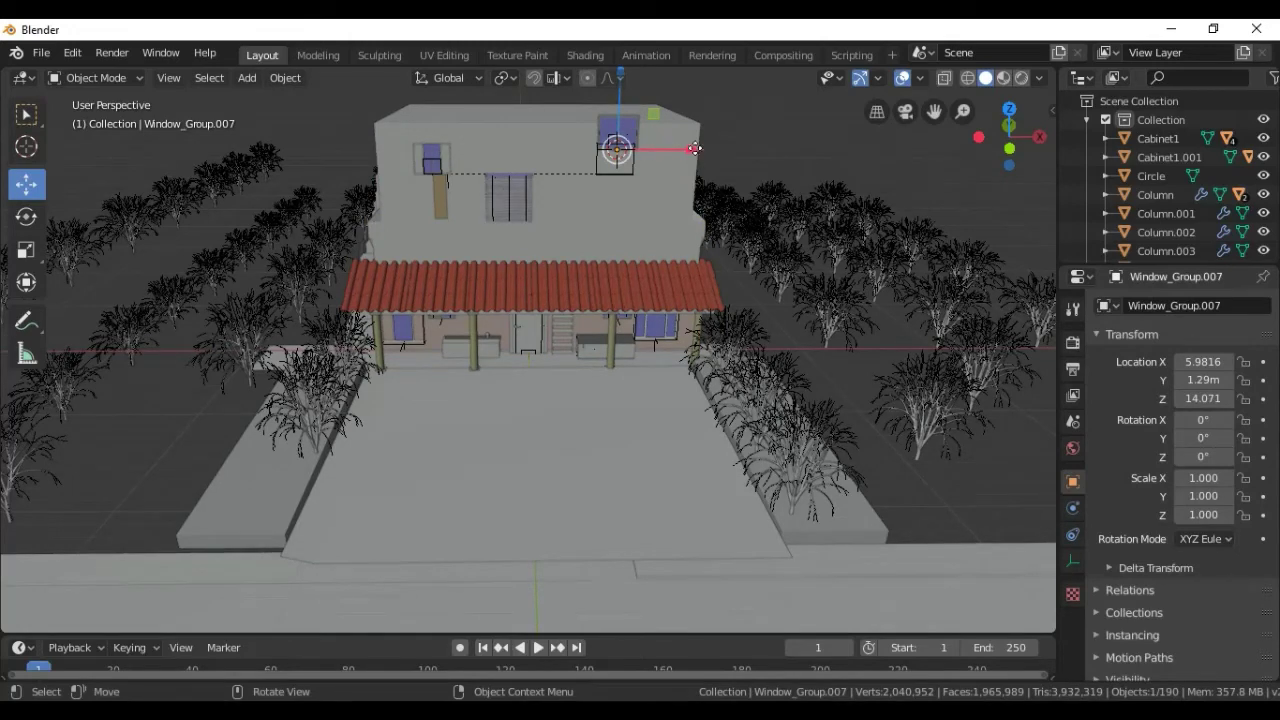
pyautogui.moveTo(695, 149); pyautogui.dragTo(735, 149)
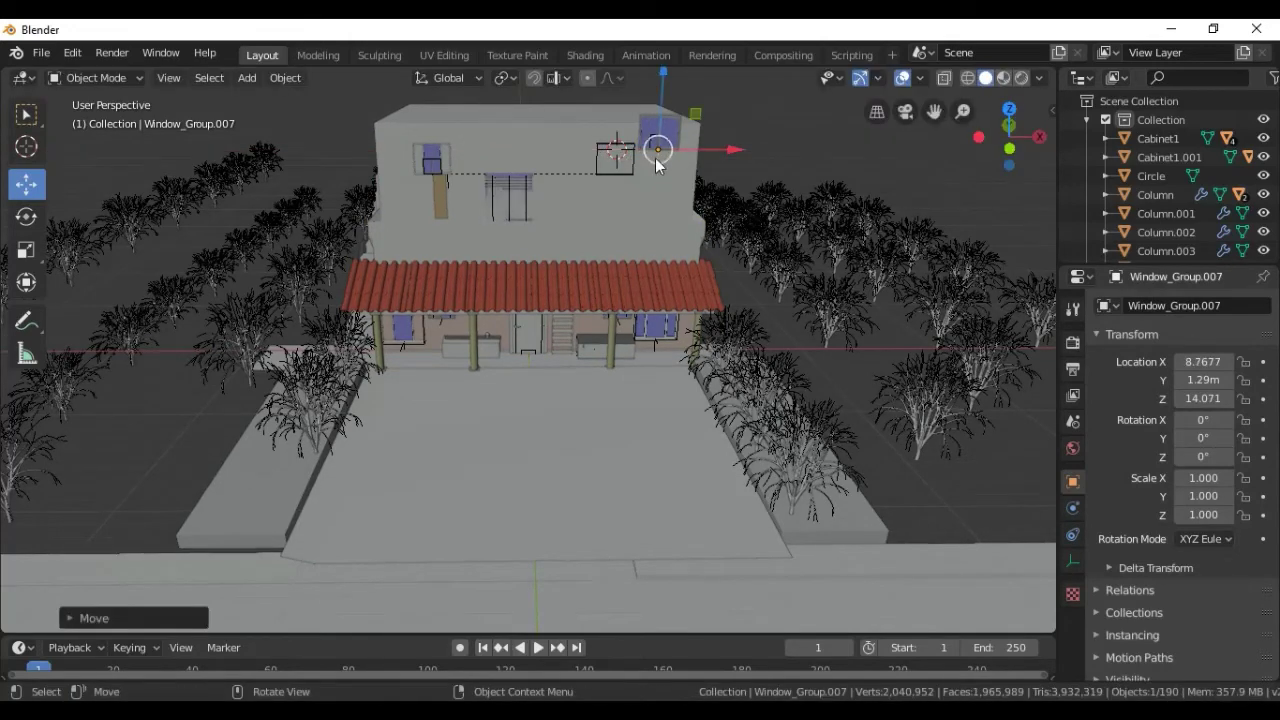
pyautogui.moveTo(658, 158)
pyautogui.mouseDown()
pyautogui.moveTo(660, 184)
pyautogui.moveTo(709, 177)
pyautogui.moveTo(678, 174)
pyautogui.mouseUp()
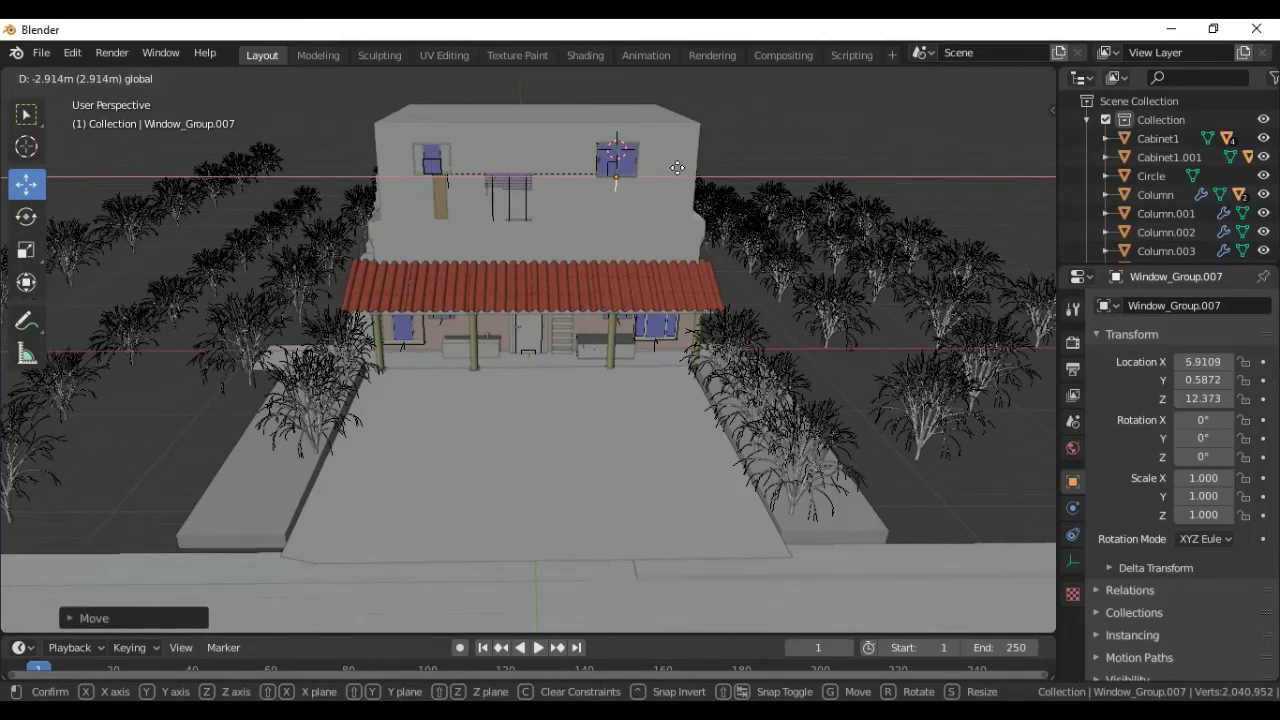
pyautogui.click(683, 177)
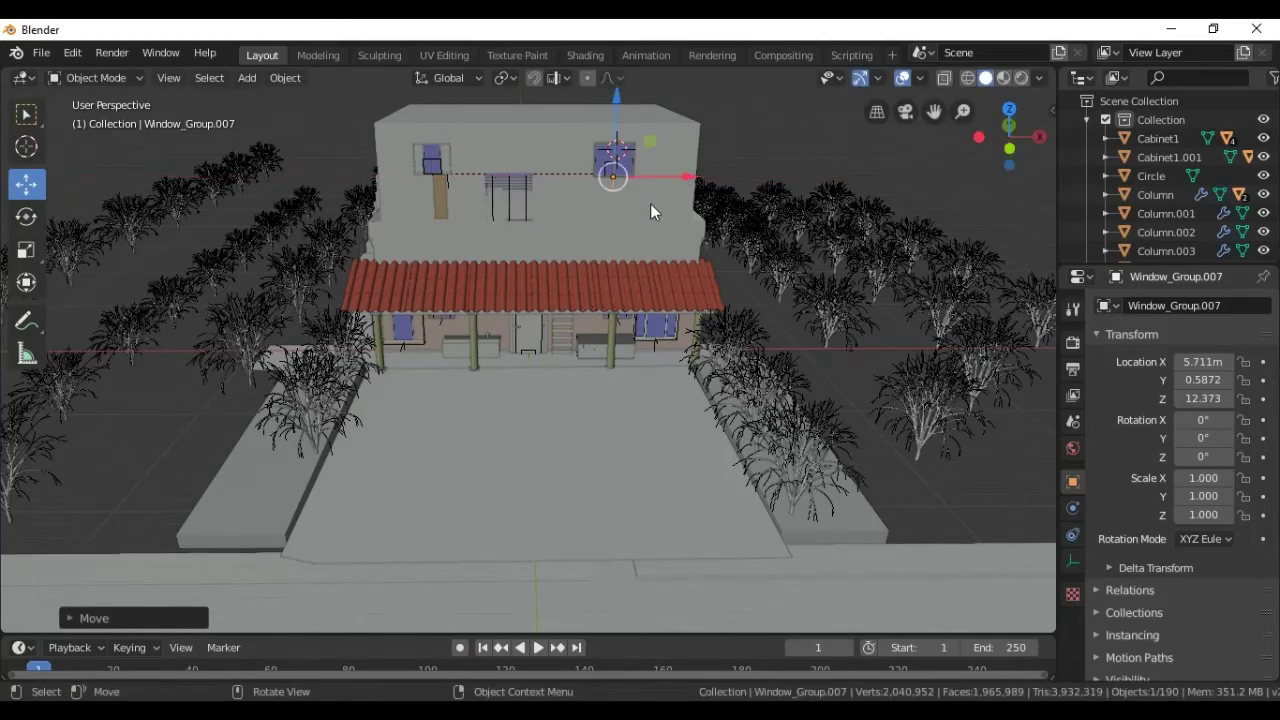
pyautogui.scroll(-2, 650, 203)
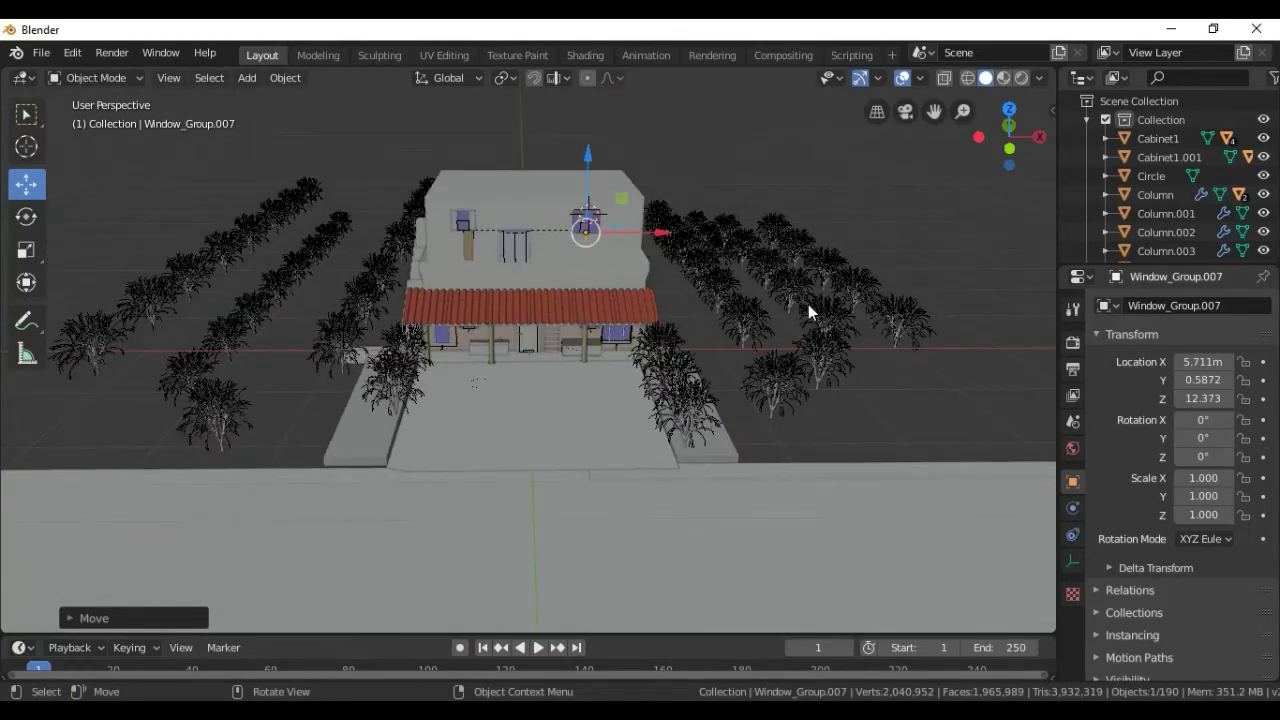
pyautogui.click(808, 304)
# Select the tree tree.045 and switch it to Edit Mode, zooming in on the porch.
pyautogui.click(945, 370)
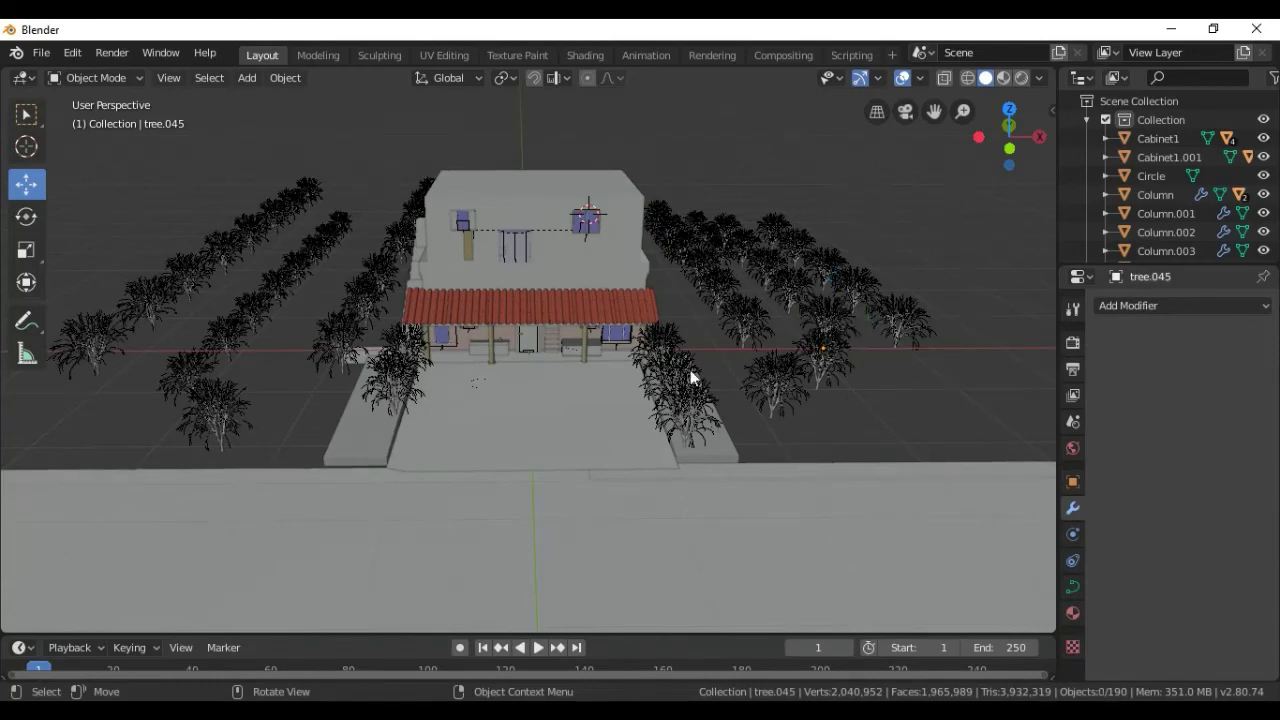
pyautogui.scroll(-1, 680, 369)
pyautogui.scroll(-1, 680, 369)
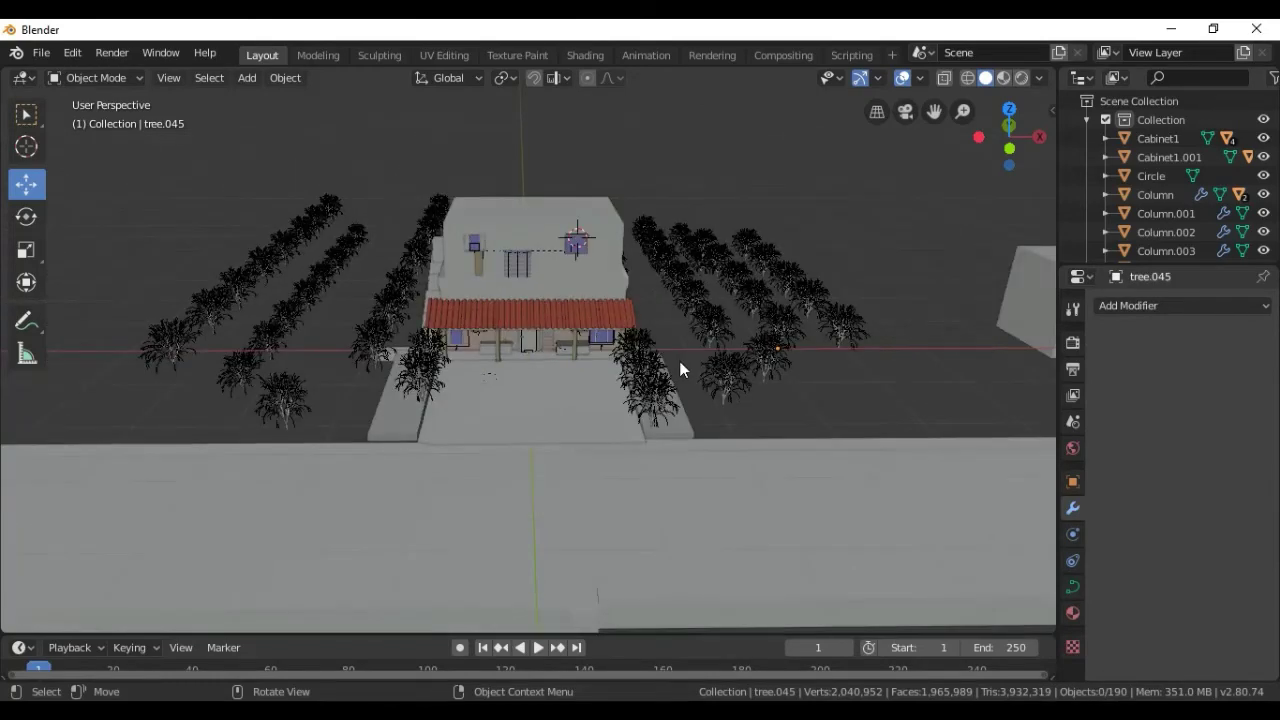
pyautogui.click(111, 85)
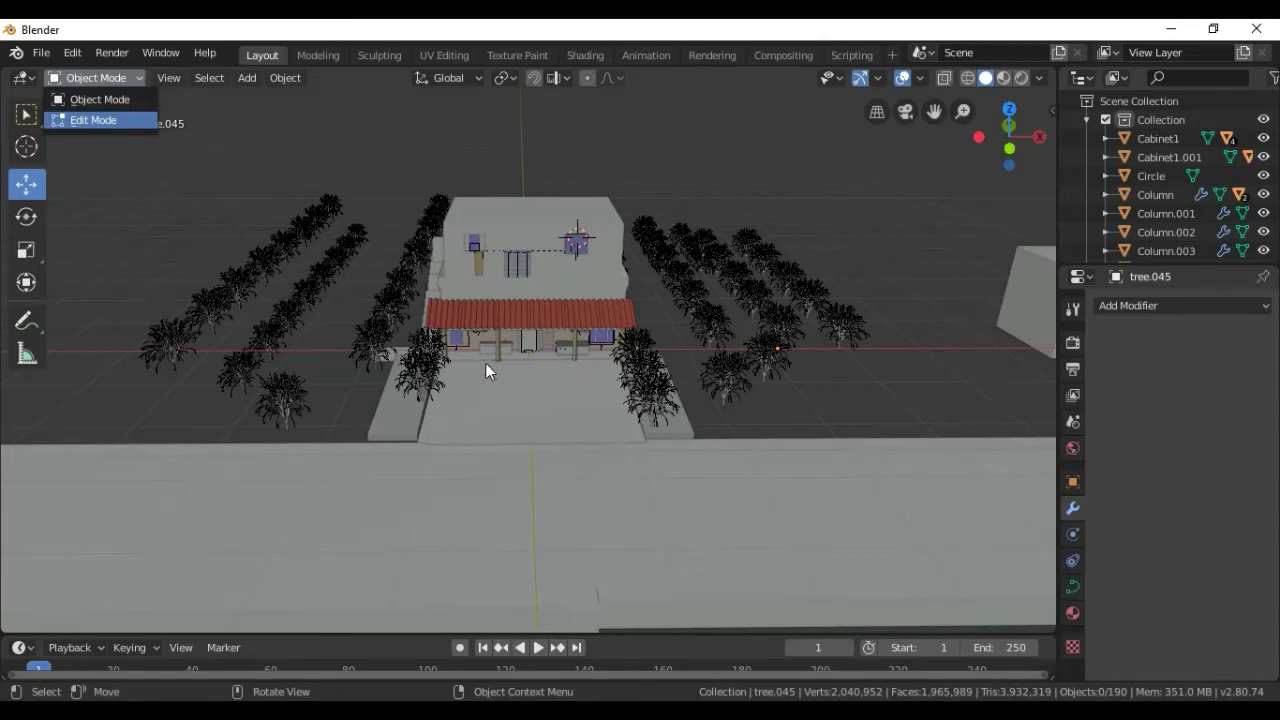
pyautogui.press('Return')
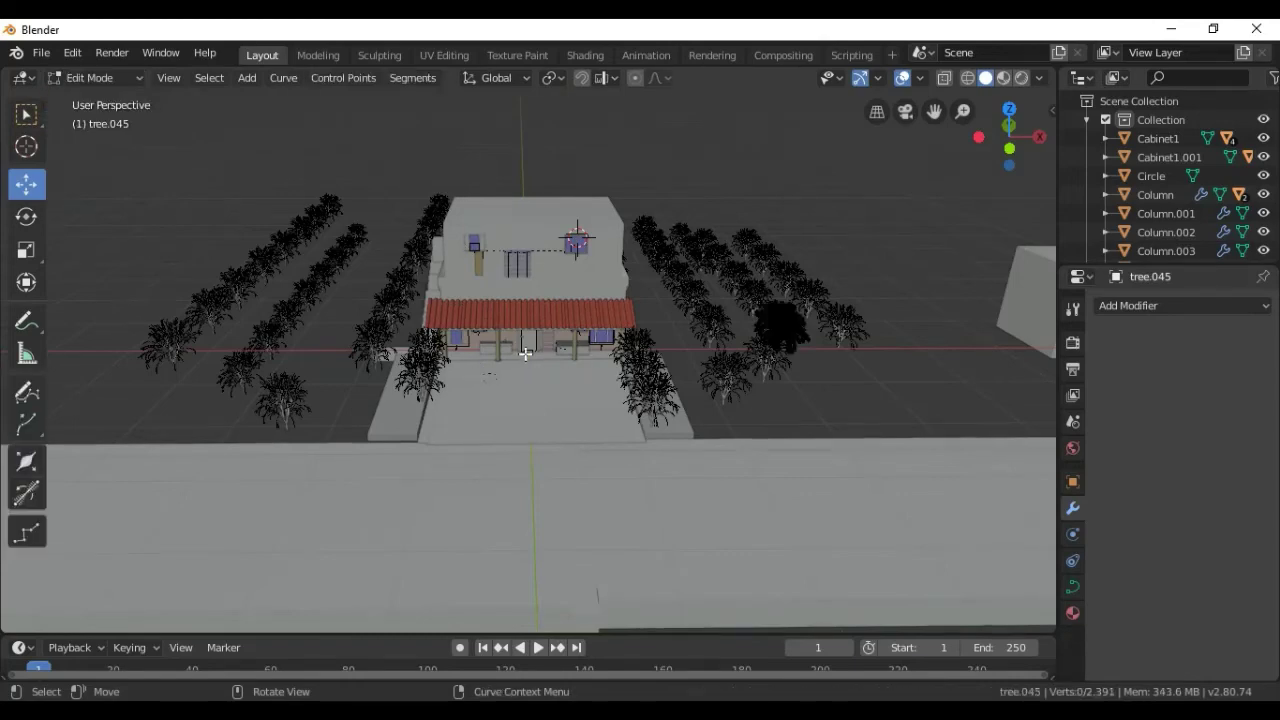
pyautogui.scroll(-1, 526, 353)
pyautogui.scroll(2, 526, 353)
pyautogui.scroll(3, 526, 353)
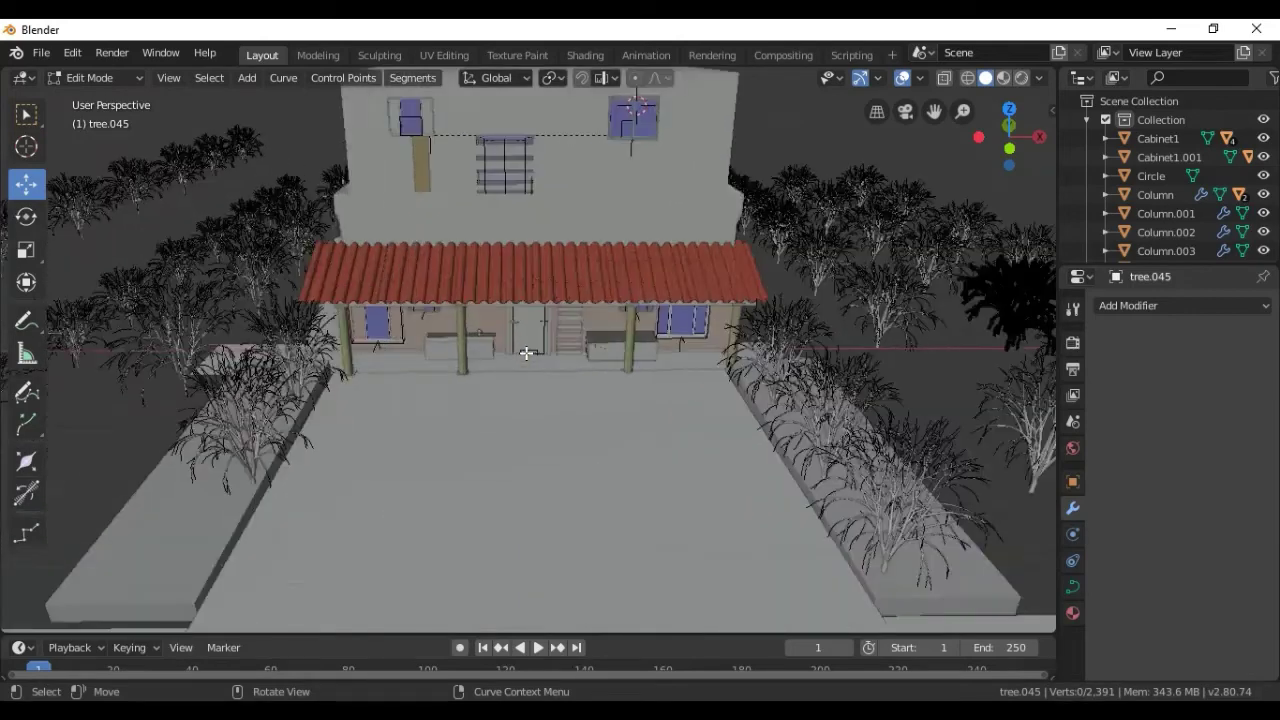
pyautogui.scroll(1, 526, 353)
pyautogui.scroll(-2, 526, 353)
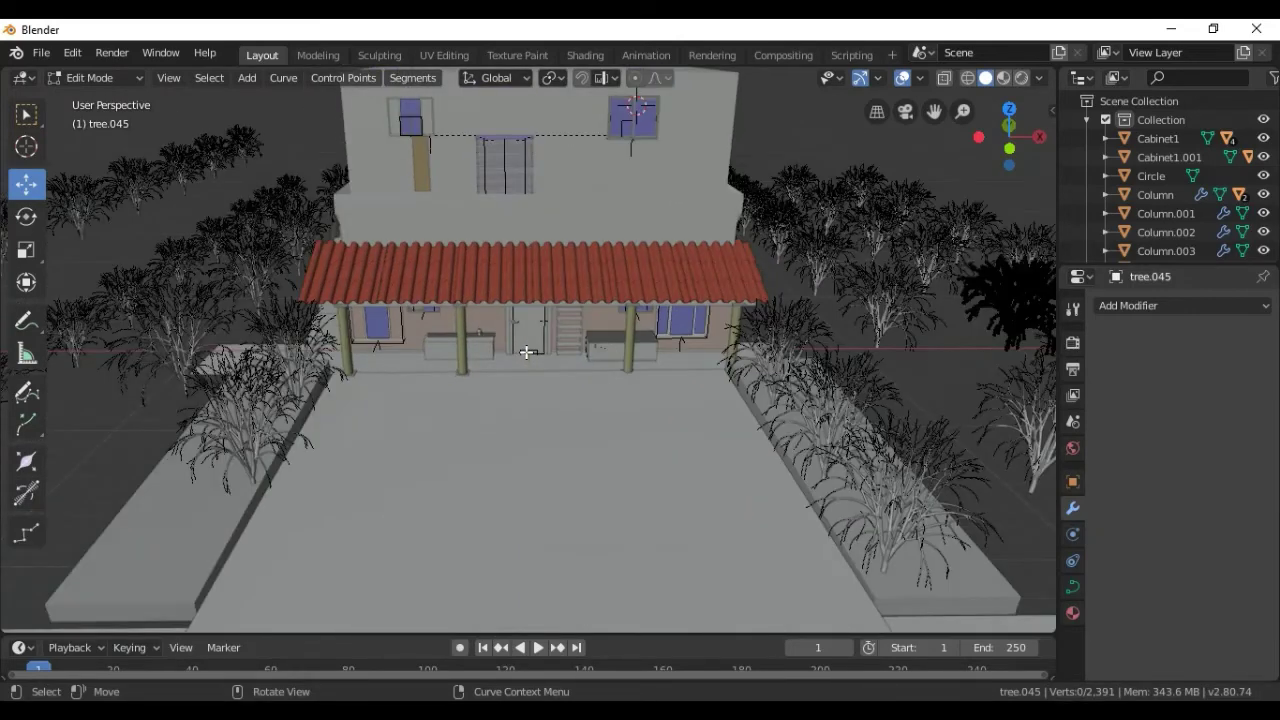
pyautogui.scroll(4, 526, 353)
pyautogui.scroll(2, 526, 353)
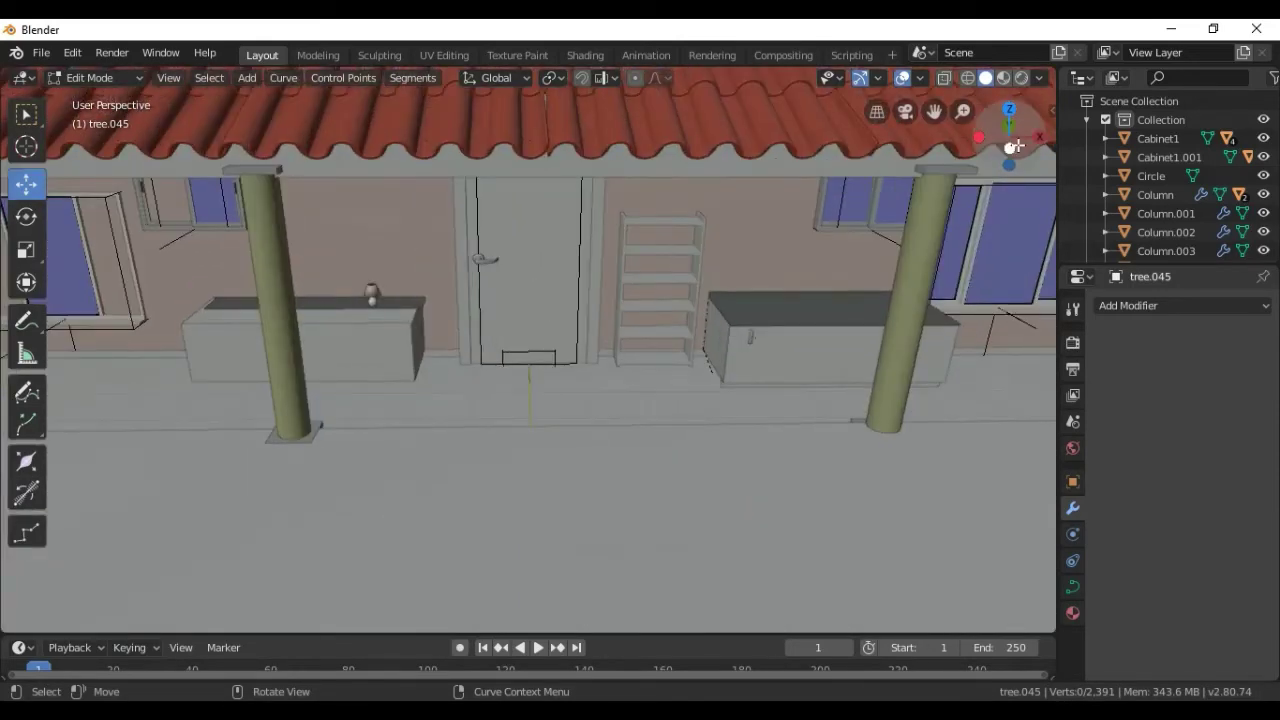
# Orbit and zoom around the porch to look along its floor and past its wall.
pyautogui.moveTo(1038, 137); pyautogui.dragTo(1040, 137)
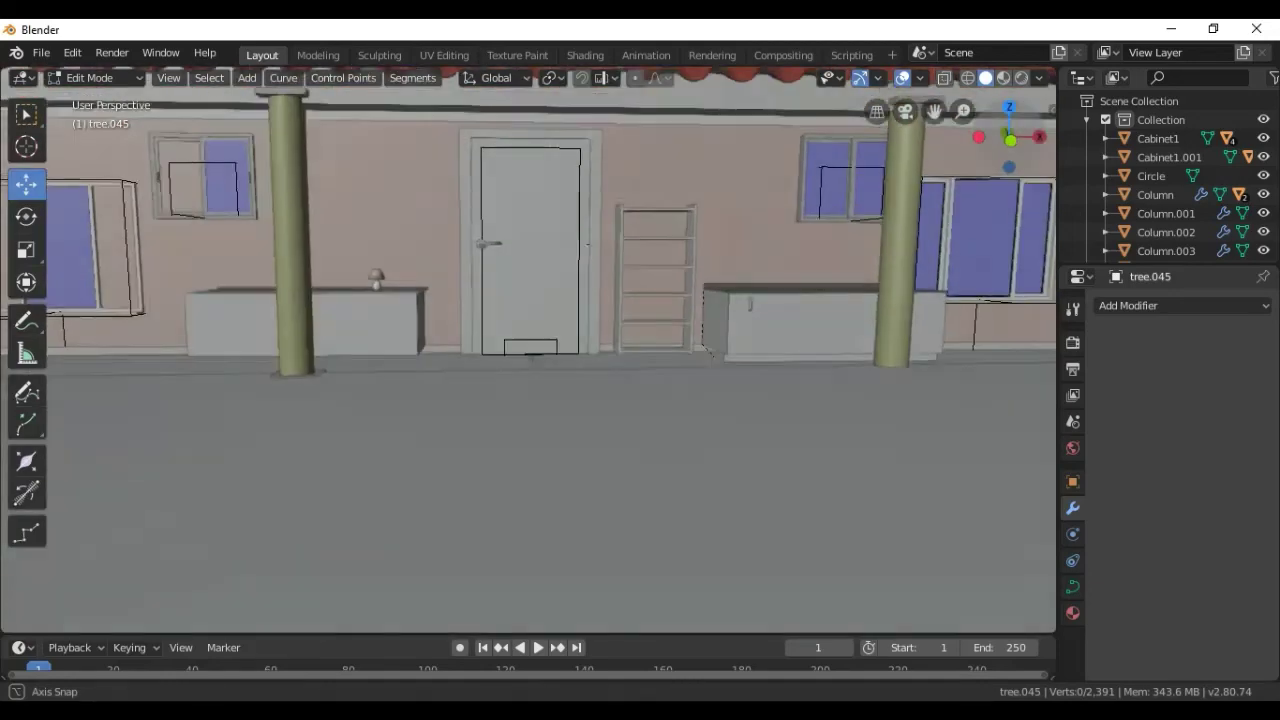
pyautogui.scroll(2, 644, 344)
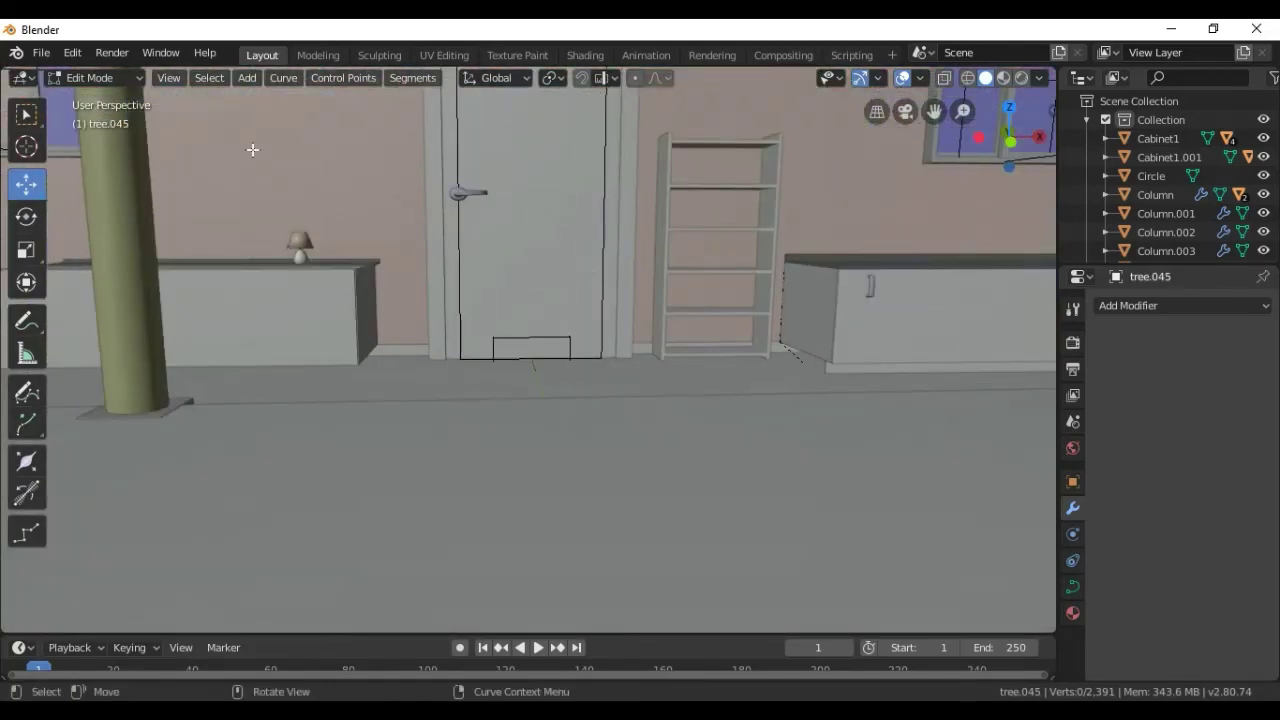
pyautogui.scroll(1, 605, 231)
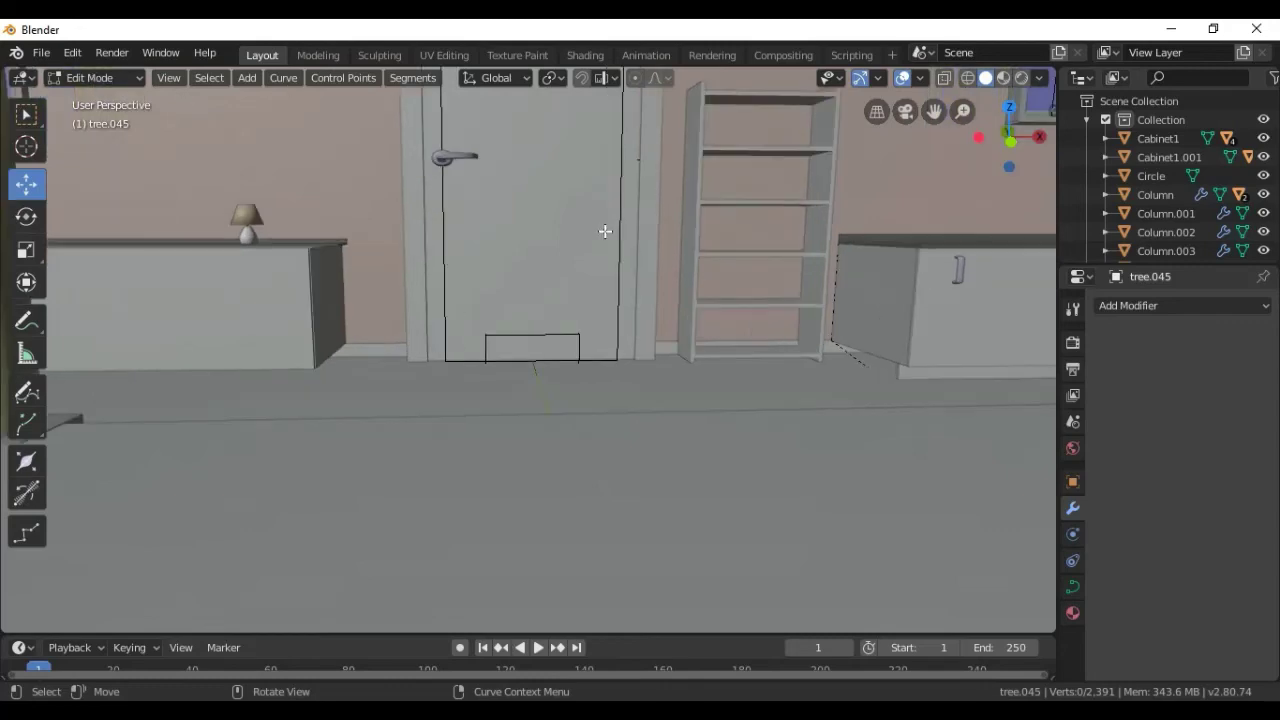
pyautogui.moveTo(700, 300); pyautogui.dragTo(900, 310, button='middle')
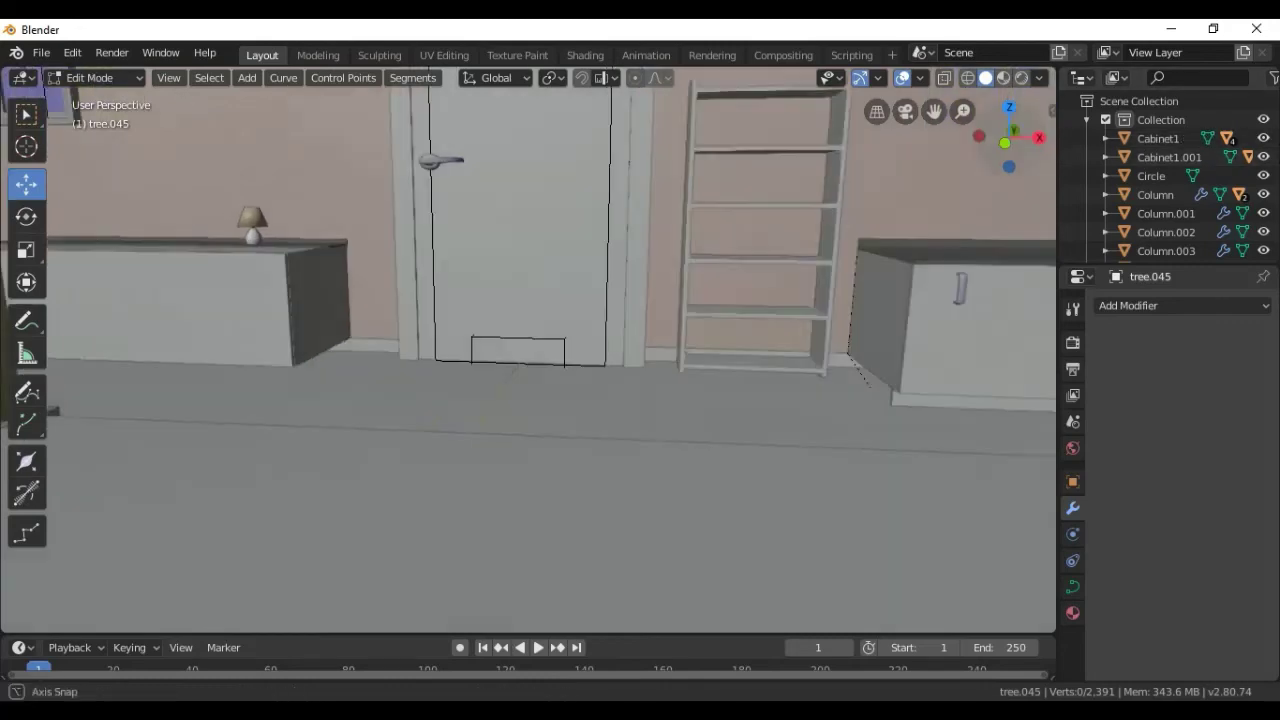
pyautogui.moveTo(600, 350); pyautogui.dragTo(450, 360, button='middle')
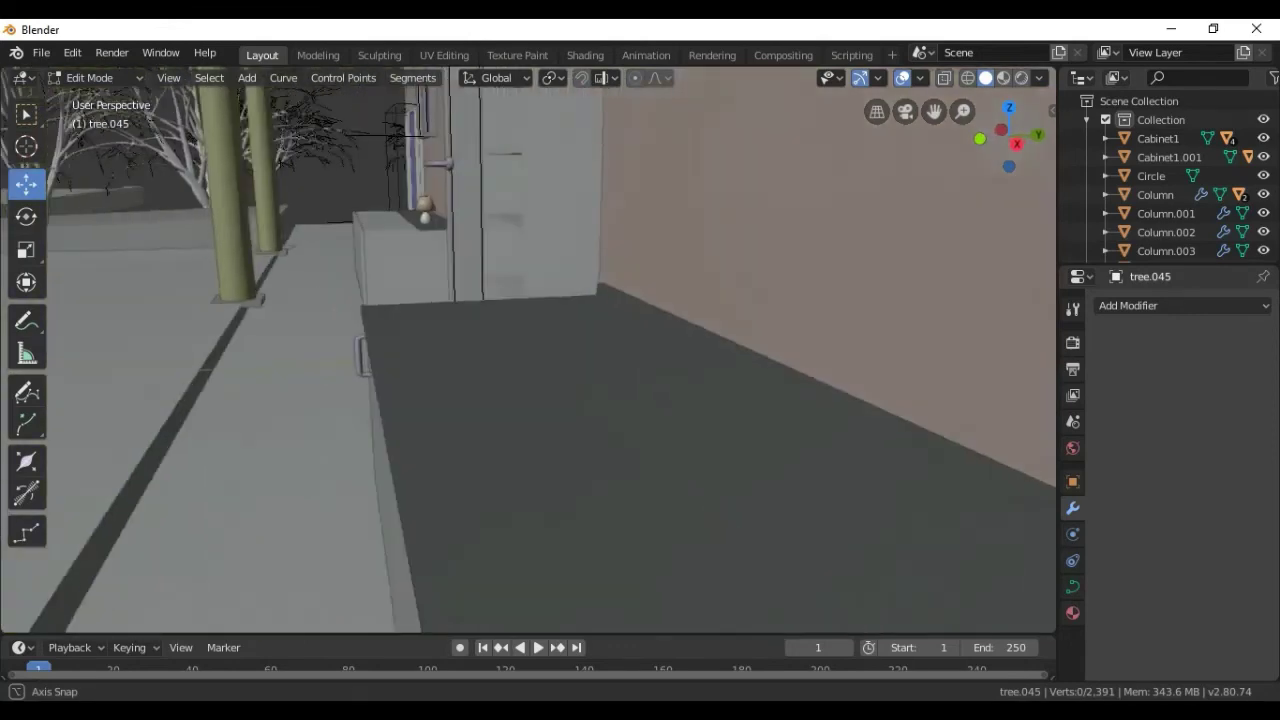
pyautogui.moveTo(600, 350)
pyautogui.mouseDown(button='middle')
pyautogui.moveTo(700, 330)
pyautogui.moveTo(1054, 330)
pyautogui.mouseUp(button='middle')
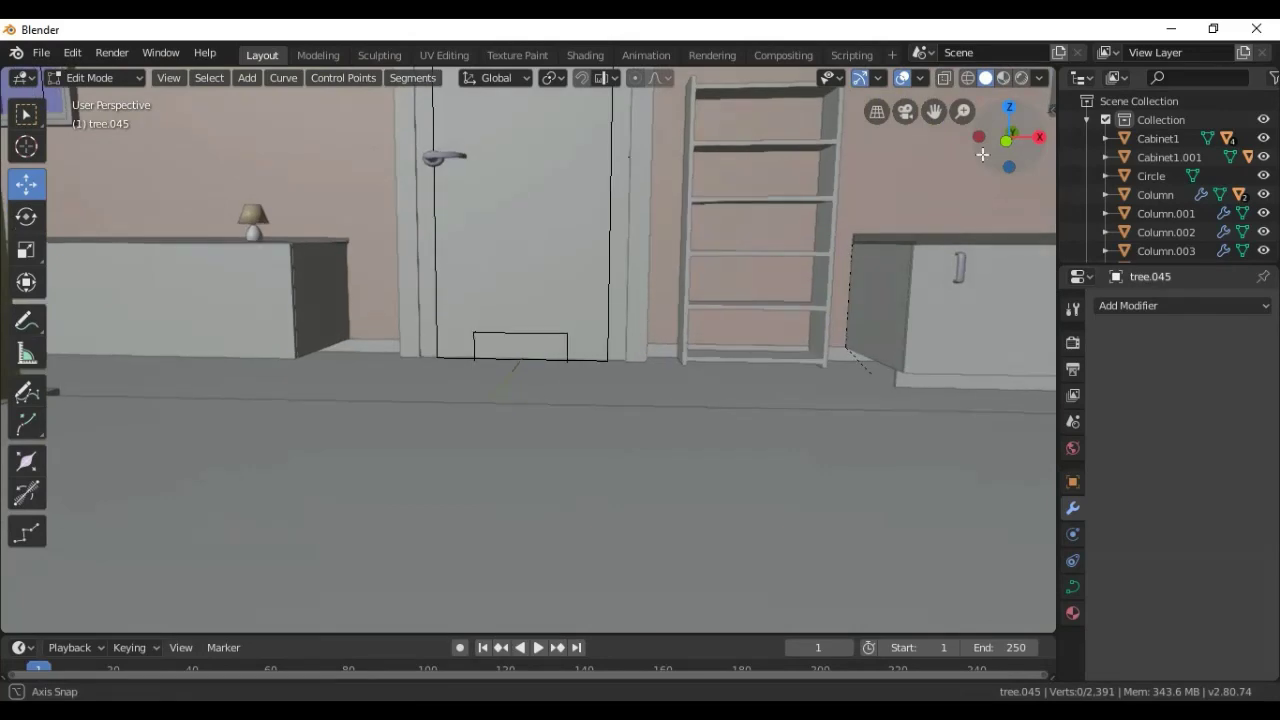
# Return to a level front view of the porch and adjust the zoom.
pyautogui.moveTo(727, 235); pyautogui.dragTo(727, 235, button='middle')
pyautogui.scroll(-3, 727, 235)
pyautogui.scroll(-2, 727, 235)
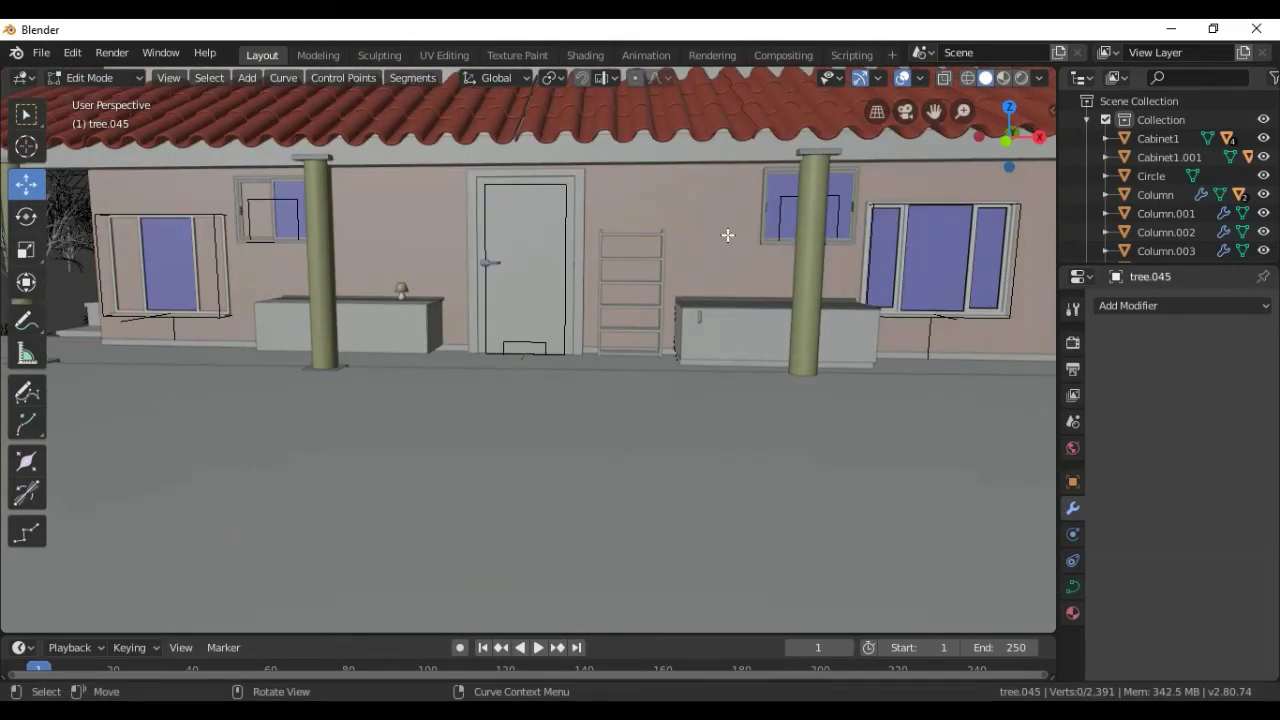
pyautogui.scroll(-3, 727, 235)
pyautogui.scroll(-1, 728, 232)
pyautogui.scroll(2, 728, 230)
pyautogui.scroll(3, 730, 228)
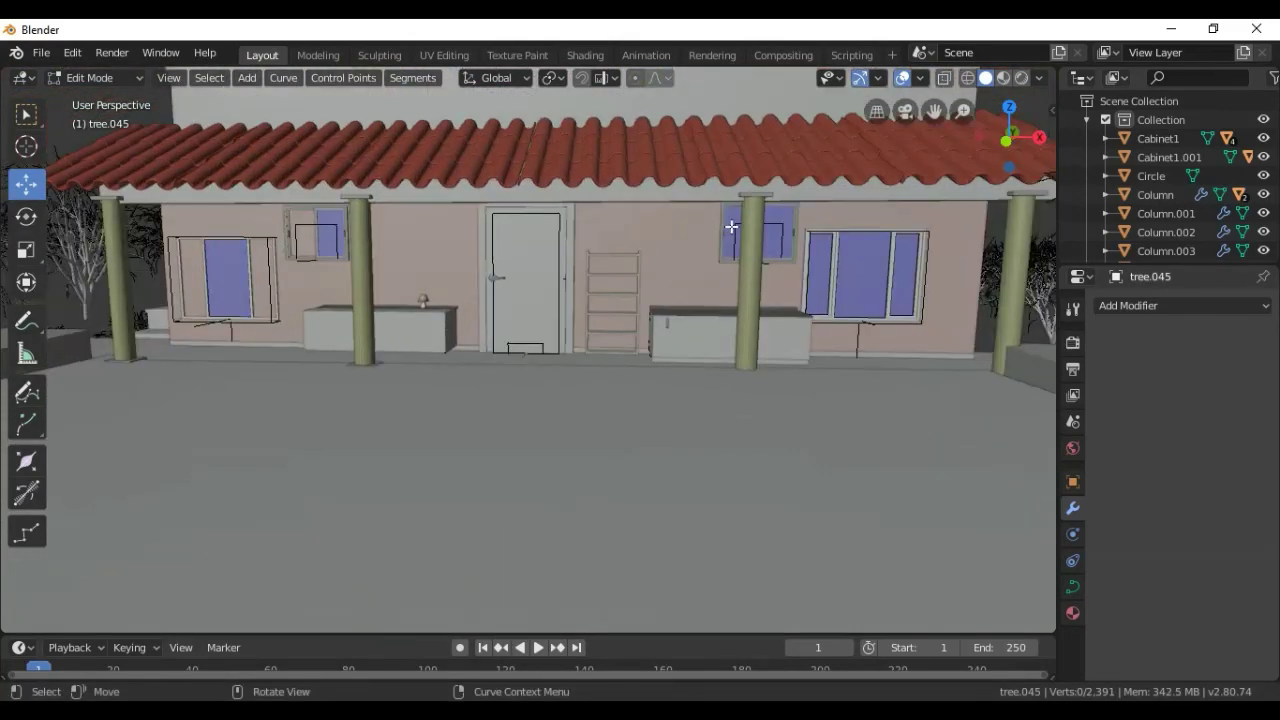